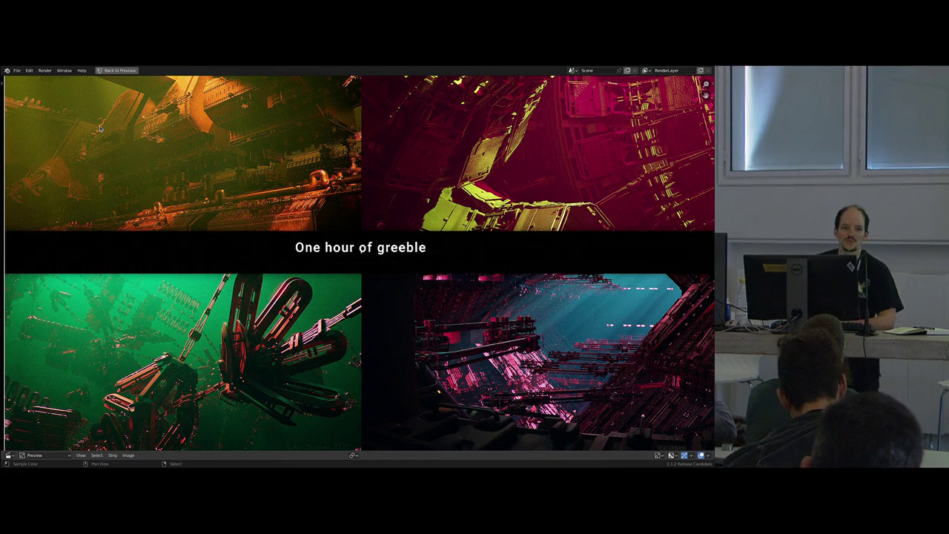
- Advance the presentation from the title slide through the following slides
key(Right)
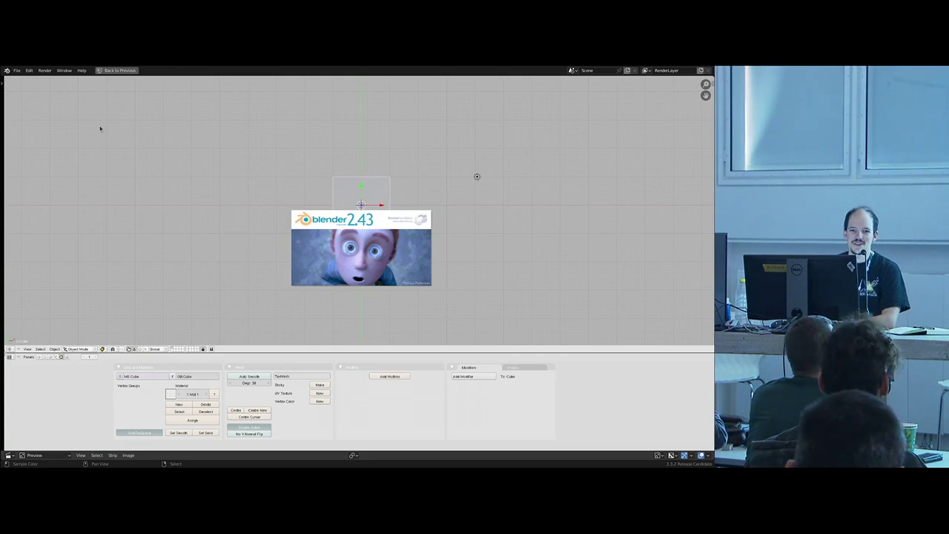
key(Page_Down)
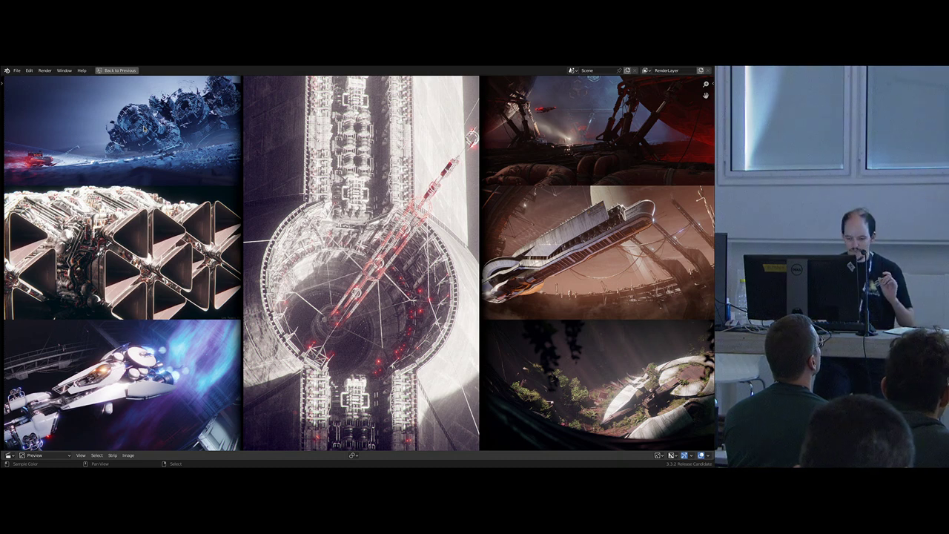
- Take the slideshow out of fullscreen, switch to the Blender window with the default cube scene, and make that window fullscreen
click(45, 71)
mouse_move(65, 71)
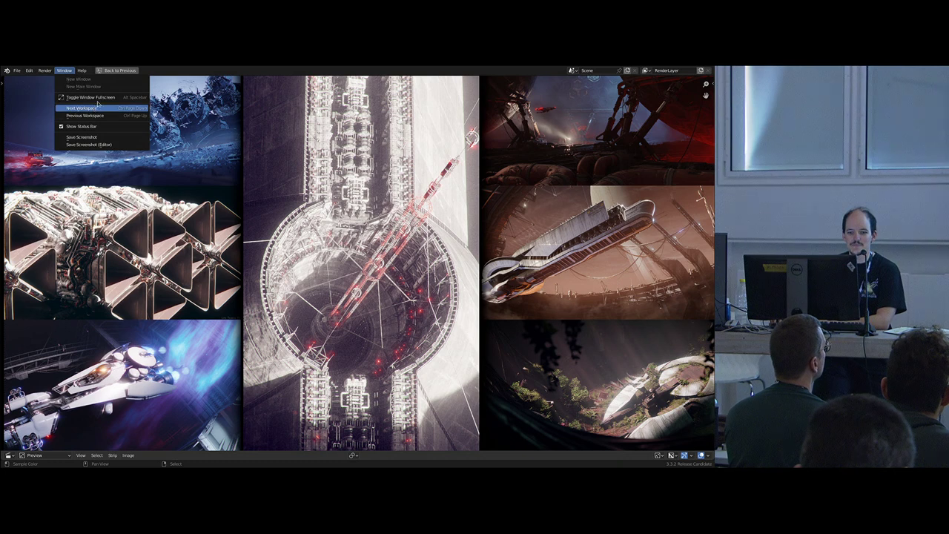
click(95, 97)
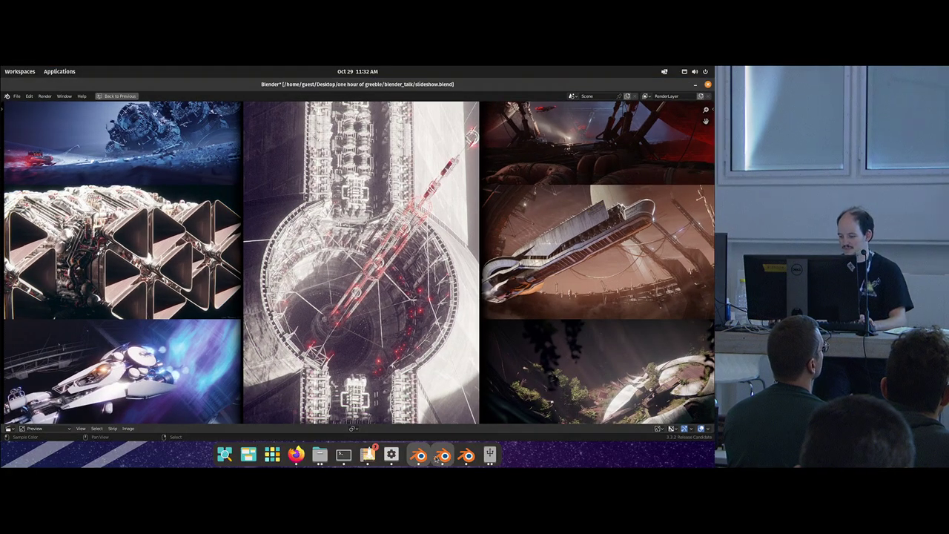
click(443, 454)
click(465, 459)
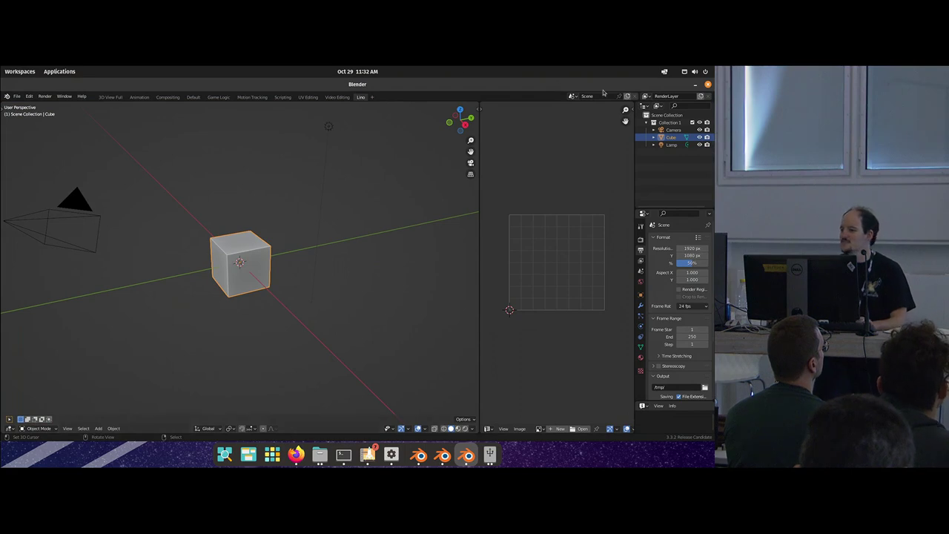
click(65, 98)
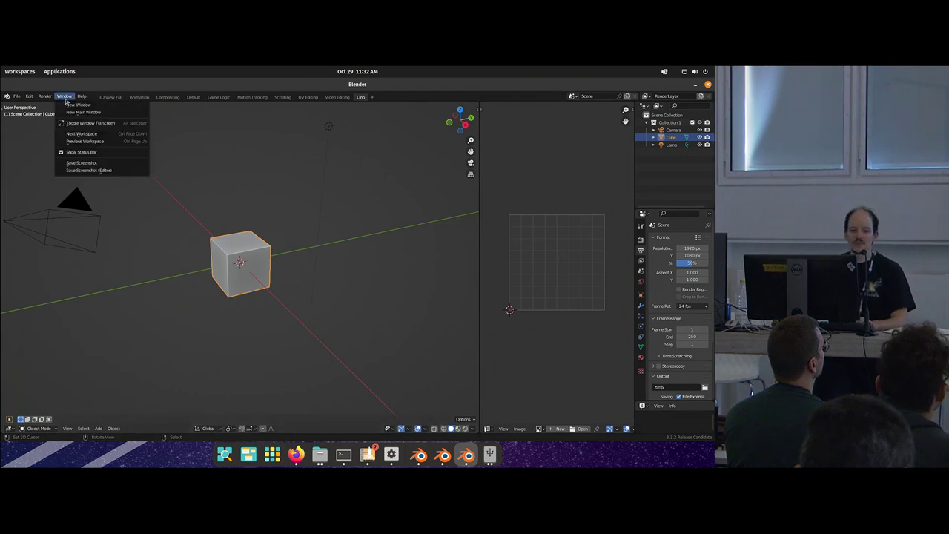
click(101, 126)
- Delete the default camera and lamp, keeping only the cube in the scene
middle_drag(123, 201, 128, 210)
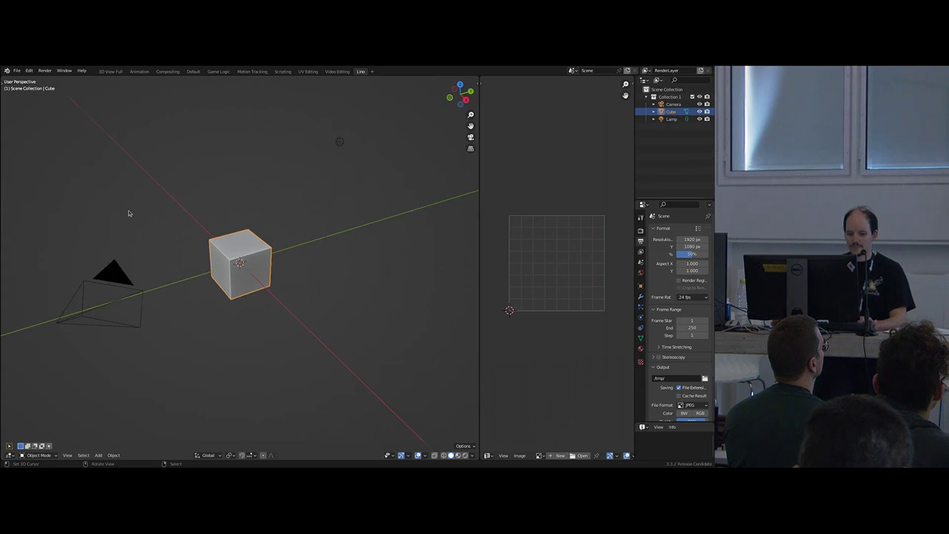
right_click(111, 280)
shift+click(339, 142)
key(x)
click(327, 148)
click(250, 256)
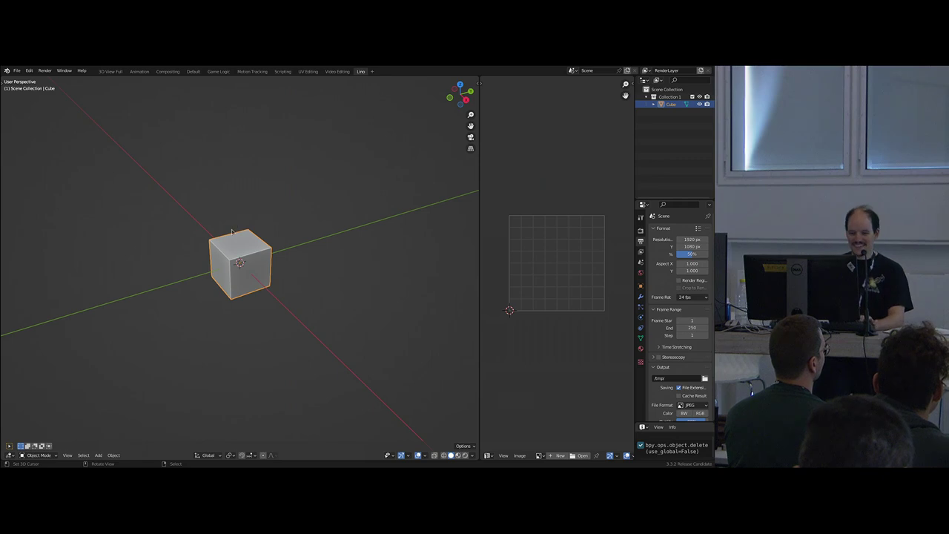
- Duplicate the cube as an independent object beside the original and check the copy's transform values
key(shift+d)
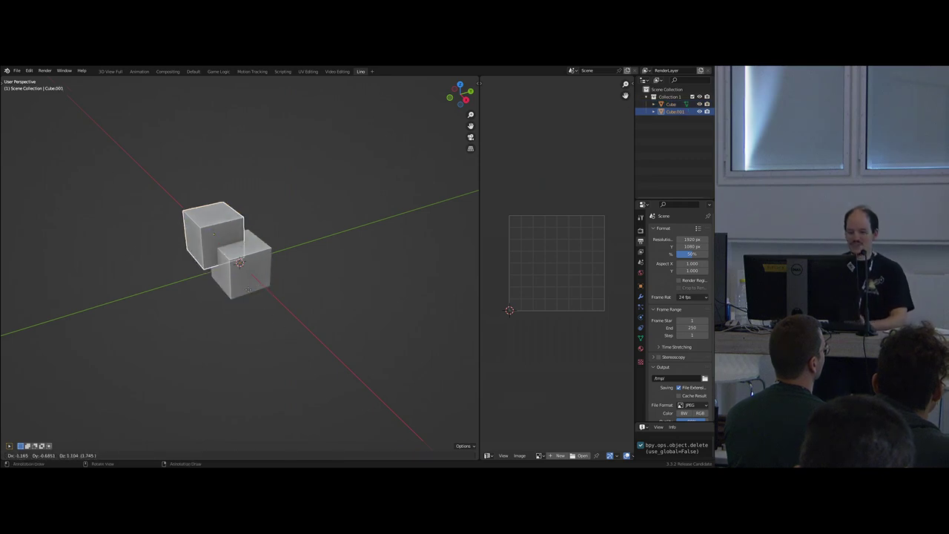
click(228, 304)
key(n)
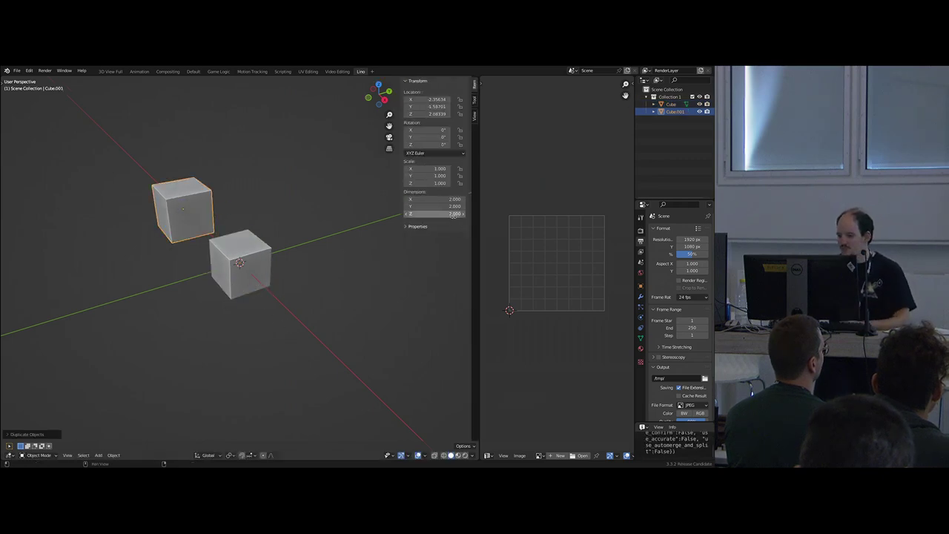
middle_drag(371, 227, 356, 228)
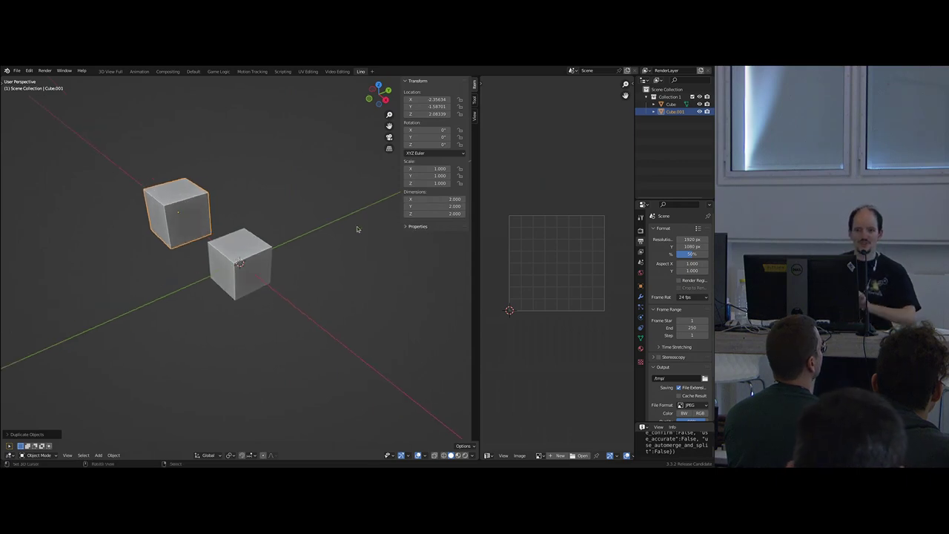
key(n)
middle_drag(325, 219, 274, 230)
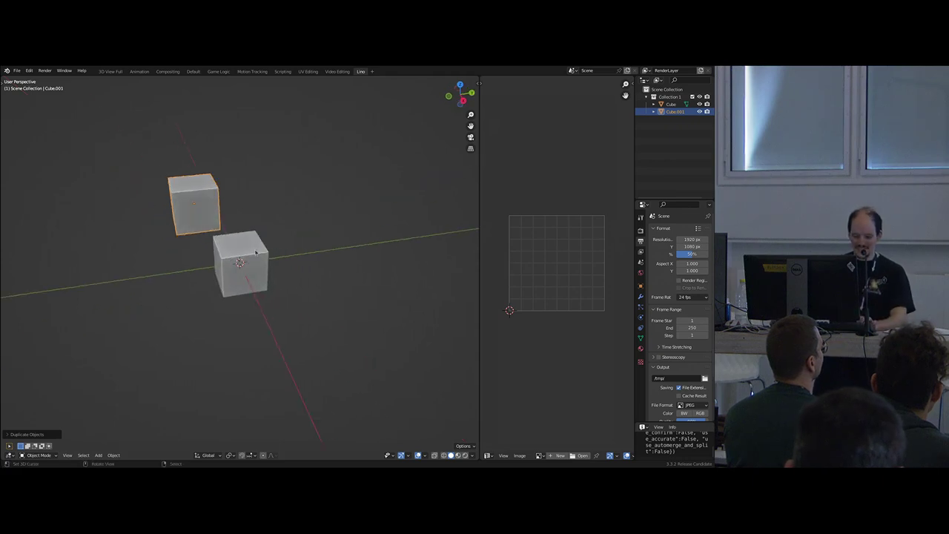
- Duplicate the copied cube once more, and duplicate the mesh inside that new object in Edit Mode
key(shift+d)
click(202, 242)
middle_drag(203, 242, 198, 249)
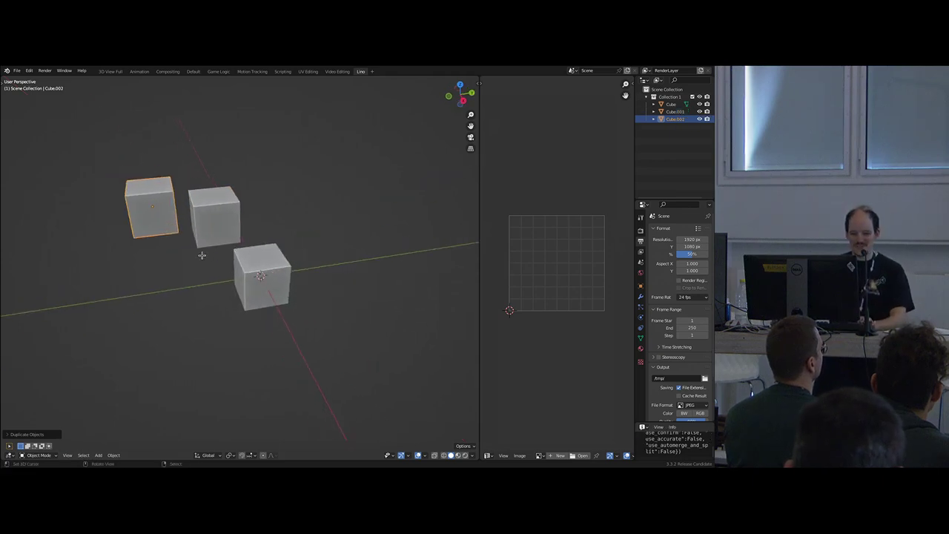
key(Tab)
middle_drag(172, 214, 178, 216)
key(shift+d)
click(149, 195)
key(Tab)
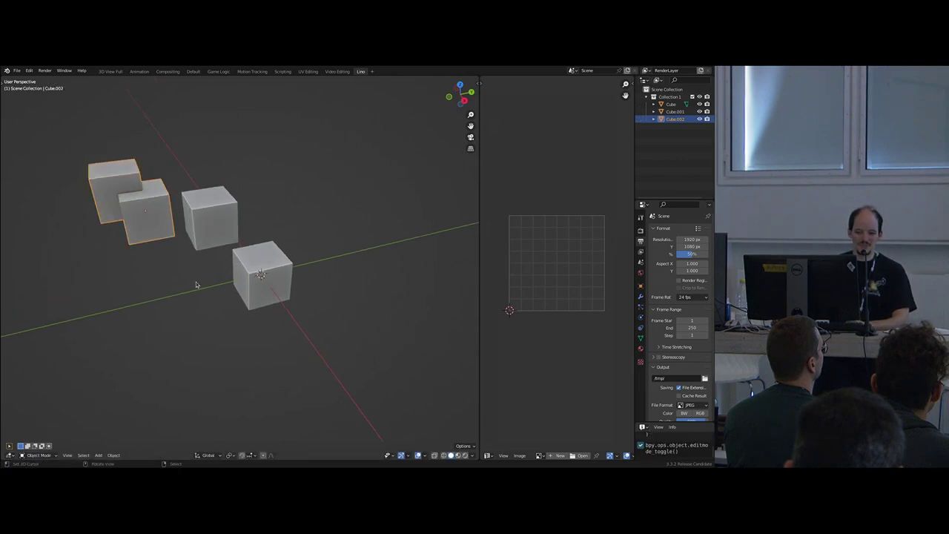
- Delete both copied cube objects, leaving only the original cube
right_click(203, 216)
shift+right_click(172, 205)
key(x)
key(Return)
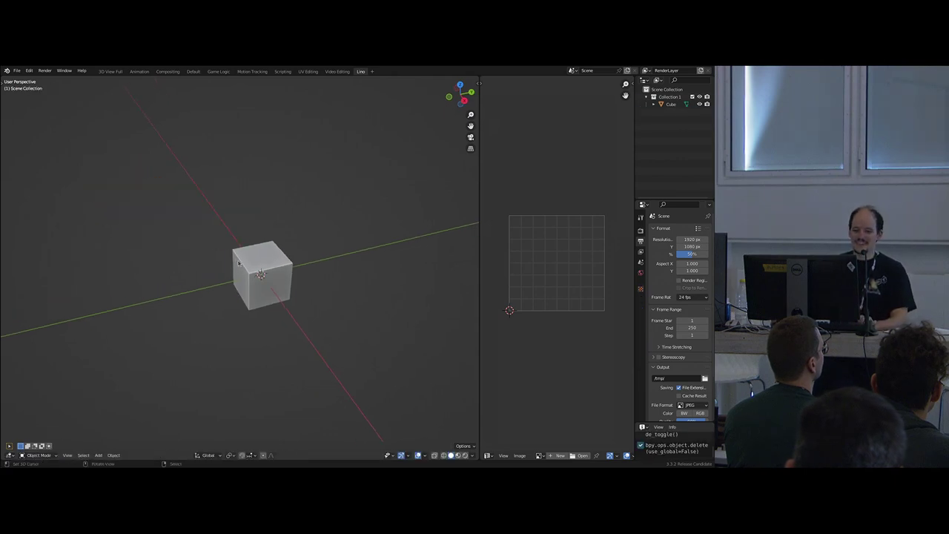
- Create two linked duplicates of the original cube and place them in a row behind it
right_click(285, 298)
key(ctrl+z)
key(ctrl+z)
key(ctrl+z)
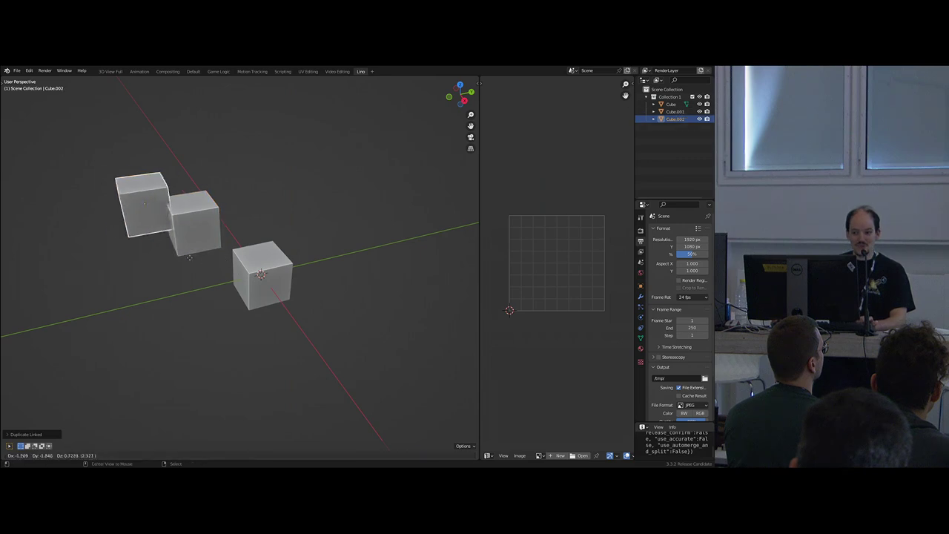
- Bevel one upper edge of the original cube with 6 segments into a wide rounded corner
key(2)
right_click(273, 272)
key(ctrl+v)
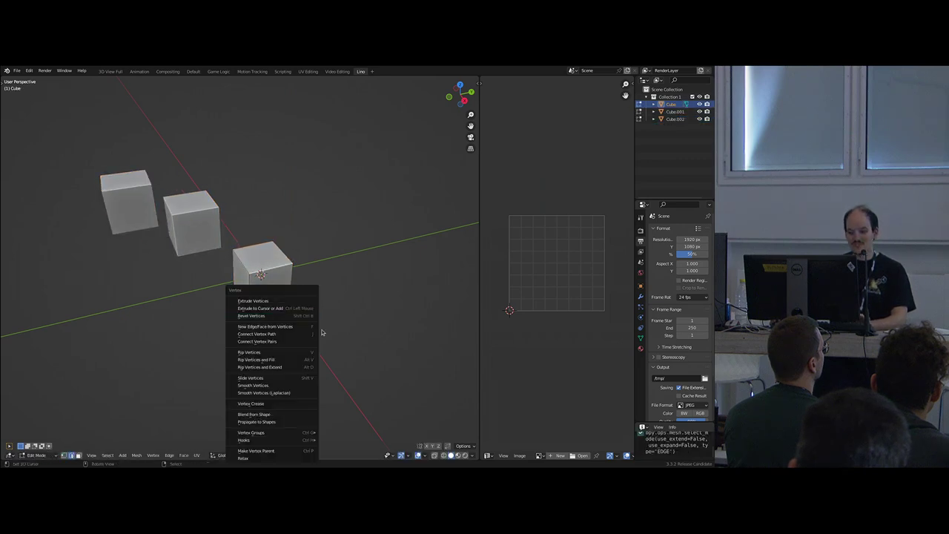
key(ctrl+b)
click(331, 283)
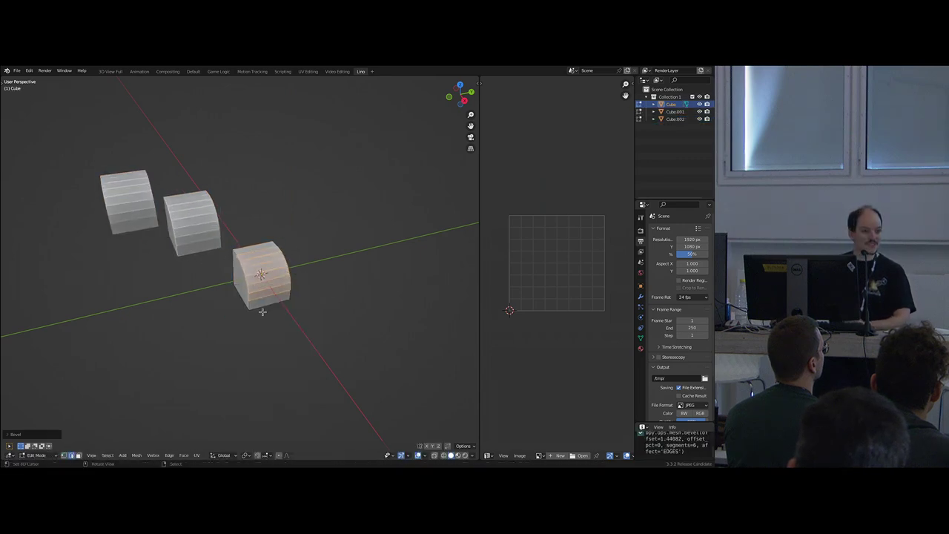
- Add a cube inside the beveled cube's mesh in Edit Mode and scale it down
middle_drag(260, 313, 234, 264)
key(Tab)
key(Tab)
key(shift+a)
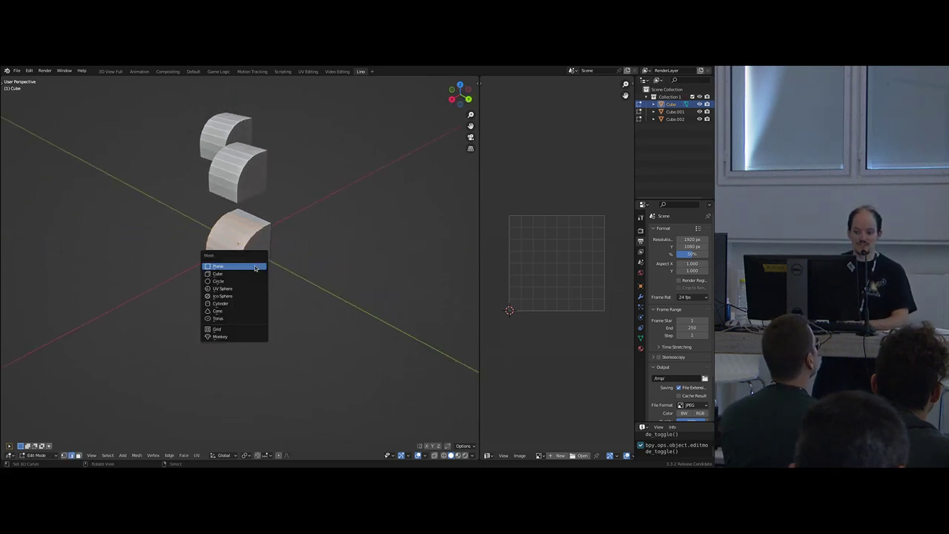
click(234, 265)
key(s)
click(253, 274)
key(Tab)
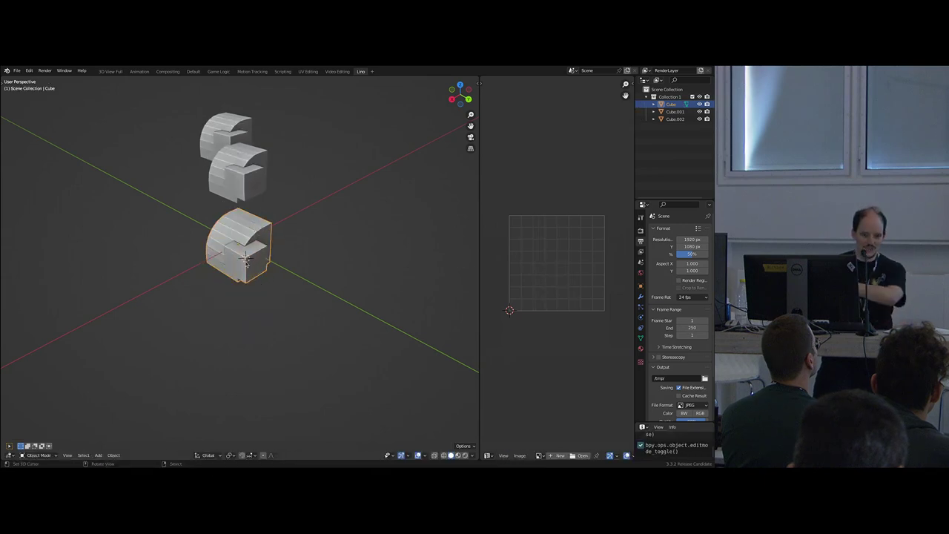
- Select the two linked duplicates and delete them
middle_drag(237, 187, 212, 189)
click(212, 187)
shift+click(171, 146)
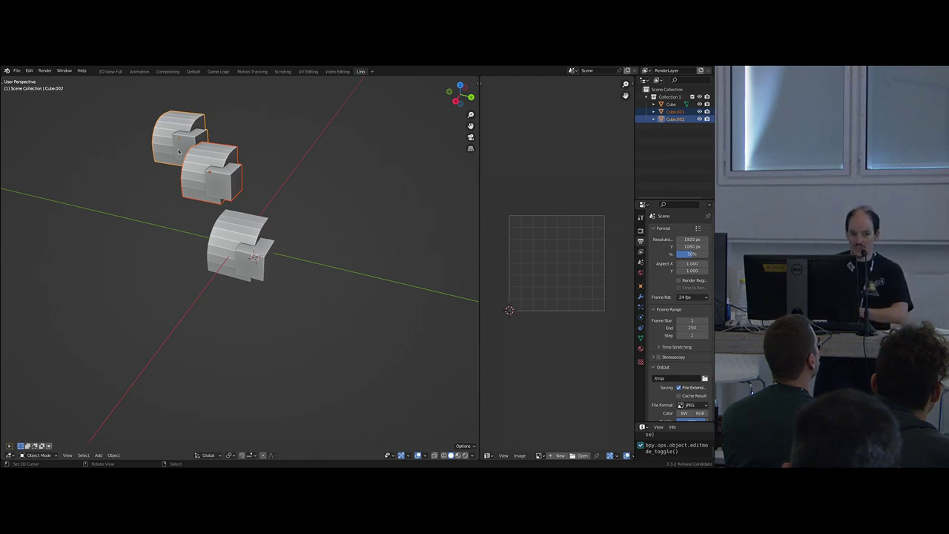
middle_drag(178, 151, 255, 206)
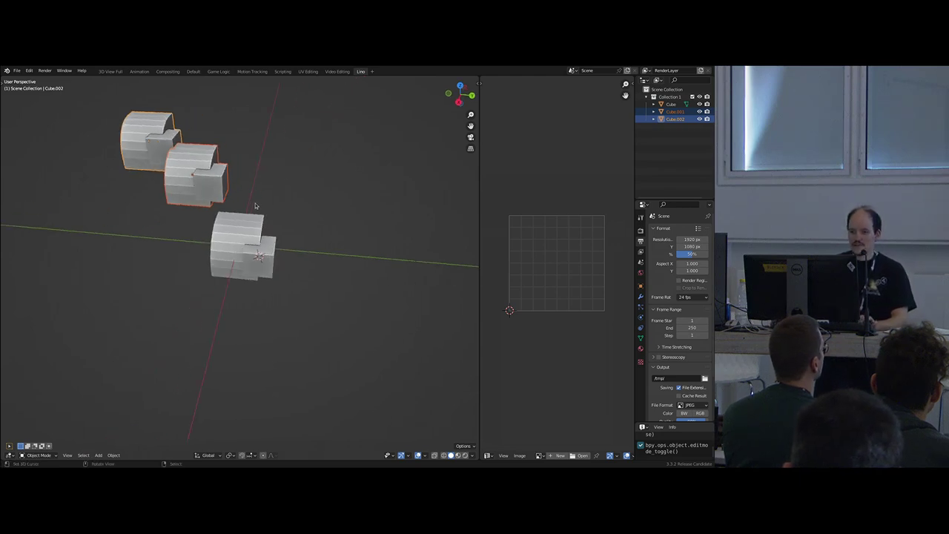
key(Delete)
click(255, 218)
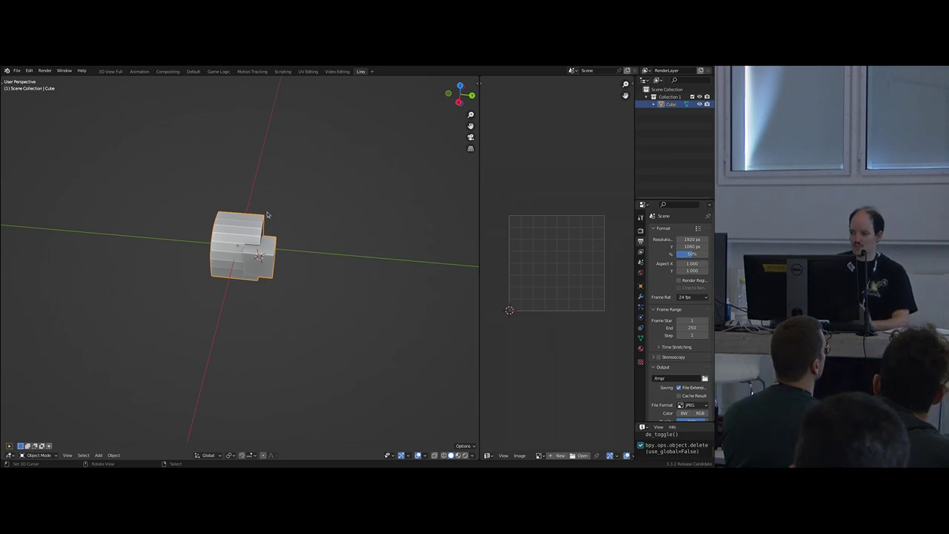
- Move the remaining beveled object into a new collection named "cube"
middle_drag(282, 201, 311, 205)
key(m)
click(279, 221)
text(cube)
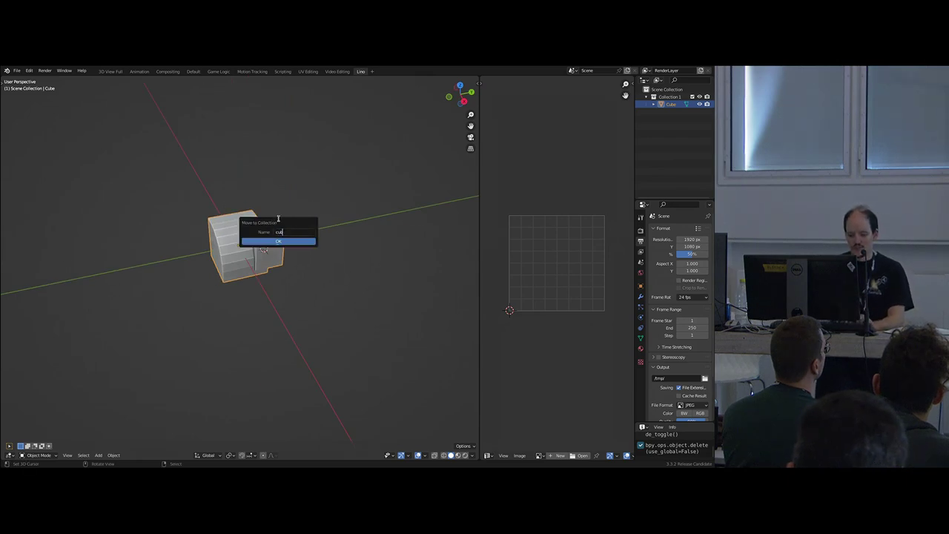
key(Return)
click(279, 240)
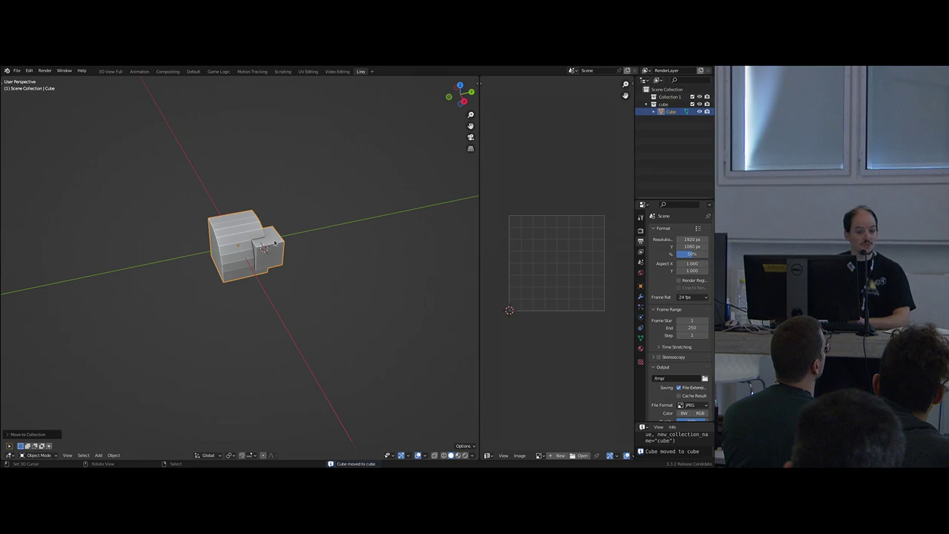
- Add a new cube object and move it clear of the beveled one
key(shift+a)
mouse_move(284, 237)
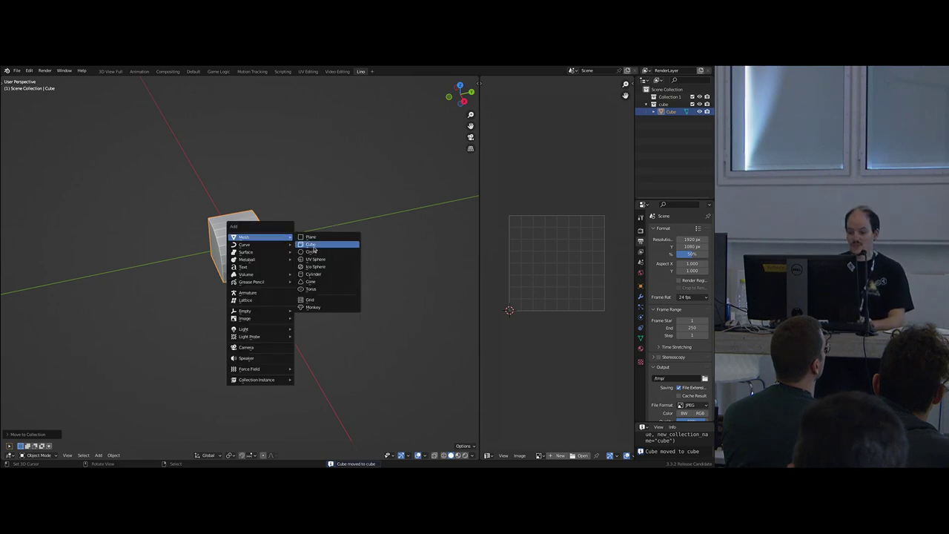
click(328, 244)
key(g)
click(322, 233)
middle_drag(322, 233, 278, 204)
- Add a monkey mesh and move it above the beveled object
key(shift+a)
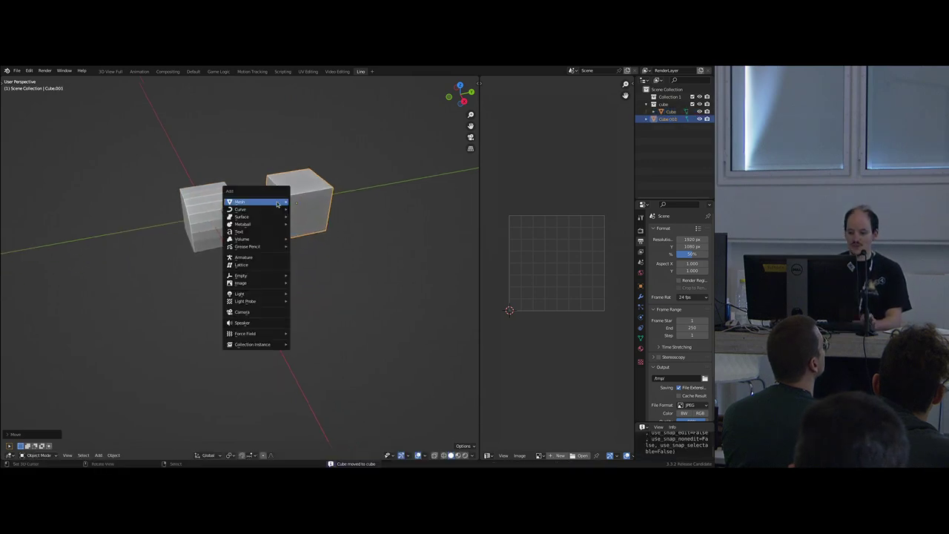
mouse_move(277, 204)
click(318, 272)
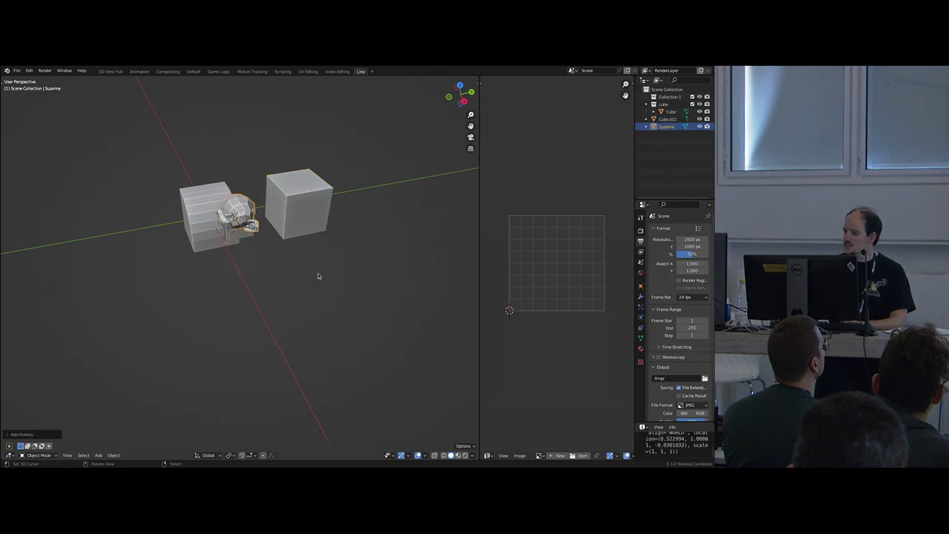
key(g)
click(327, 146)
- Move the new cube and the monkey into the "cube" collection and exclude that collection from the view layer
shift+click(661, 121)
drag(660, 121, 661, 104)
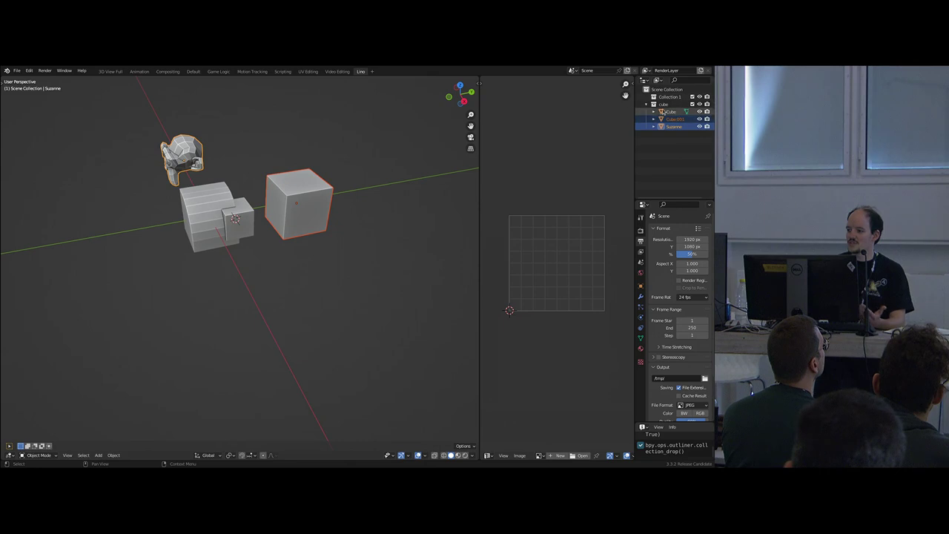
click(648, 105)
click(693, 104)
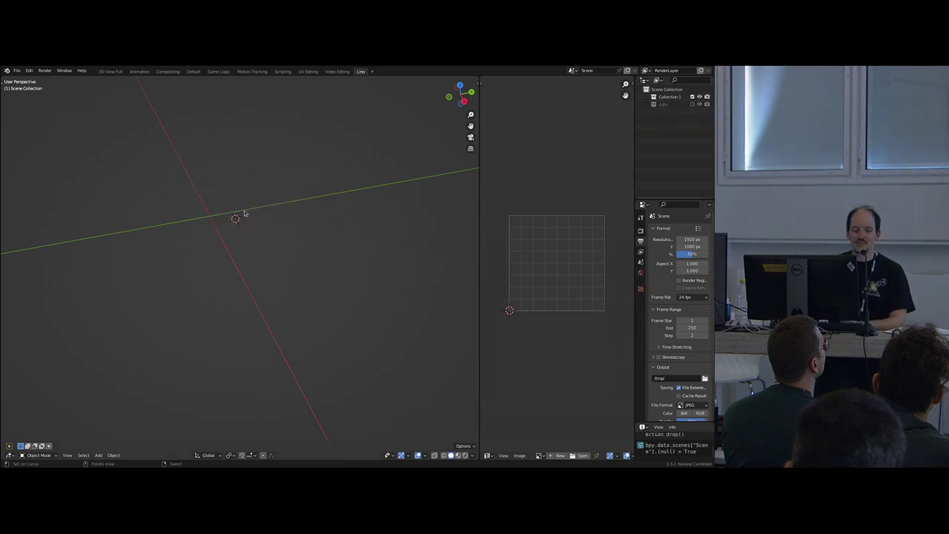
- Reset the 3D cursor to the world origin and add a collection instance of "cube" there
key(shift+s)
click(176, 307)
key(shift+a)
mouse_move(210, 397)
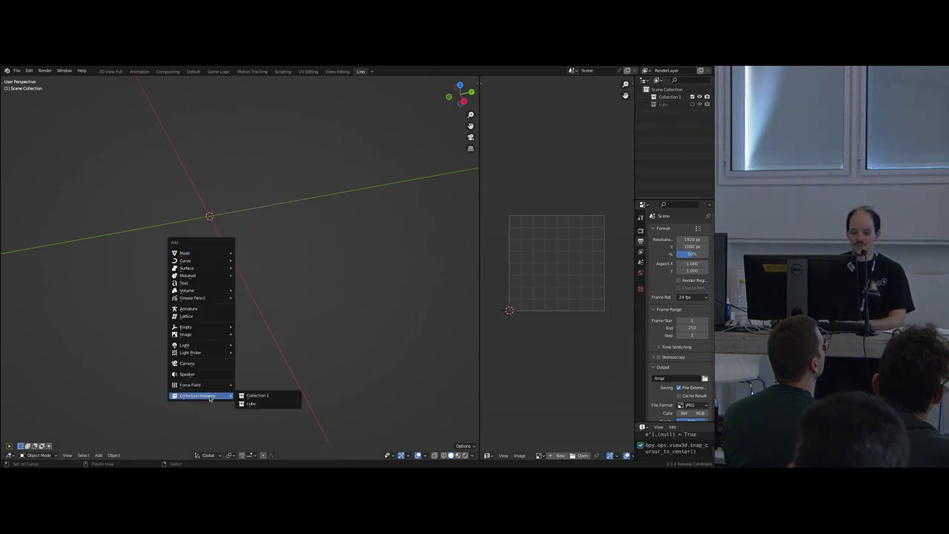
click(251, 404)
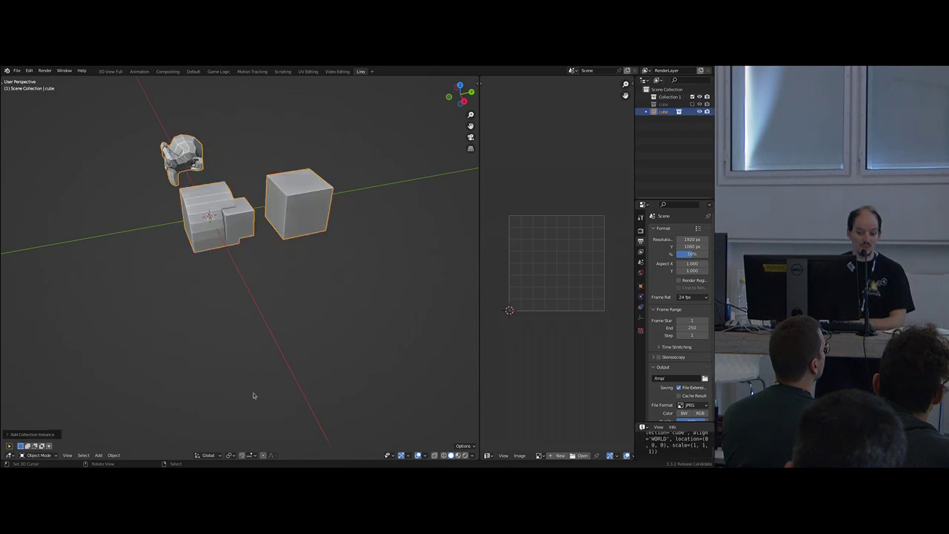
- Move the collection instance away from the world origin
middle_drag(278, 270, 279, 248)
key(g)
click(169, 217)
- Duplicate the collection instance twice, placing one copy above it and the other off to the side
middle_drag(169, 216, 253, 256)
scroll(269, 266, down, 2)
key(shift+d)
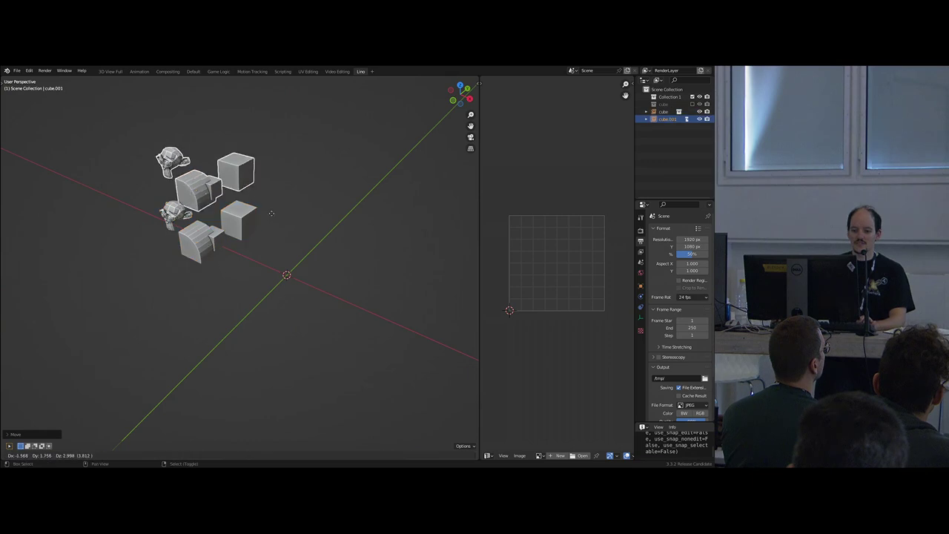
click(269, 185)
key(shift+d)
click(144, 203)
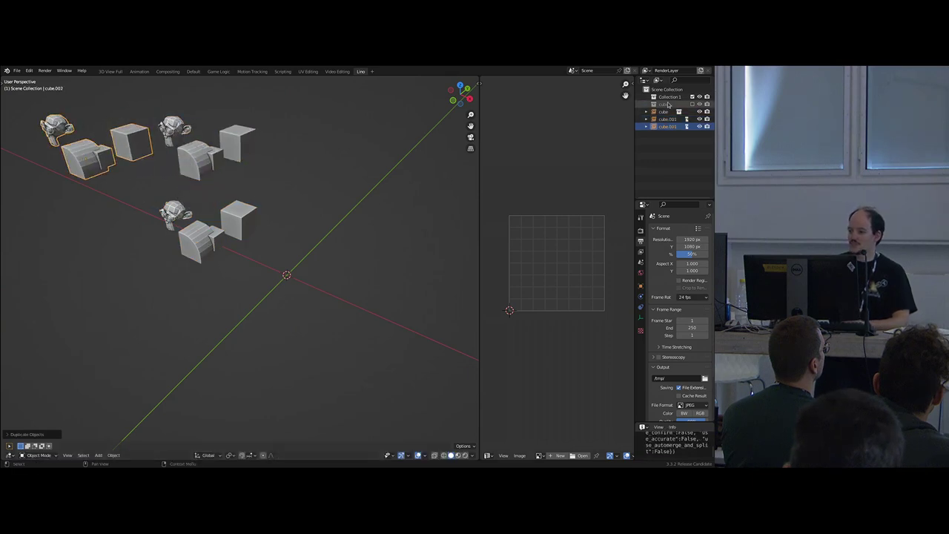
- Re-enable the original "cube" collection in the view layer
click(692, 104)
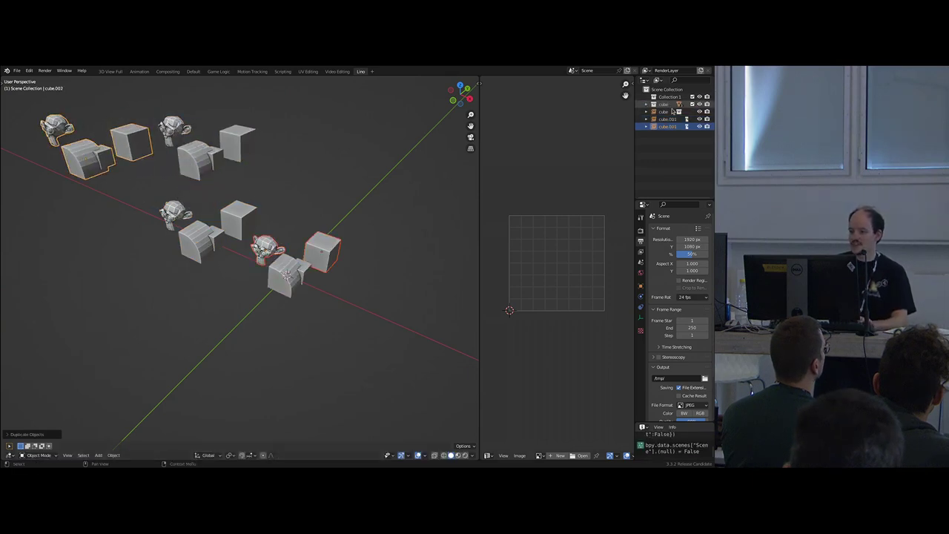
- Select the cube in the original "cube" collection and move it to a new spot beside the other parts
click(349, 252)
click(327, 246)
key(g)
click(373, 265)
middle_drag(373, 265, 428, 247)
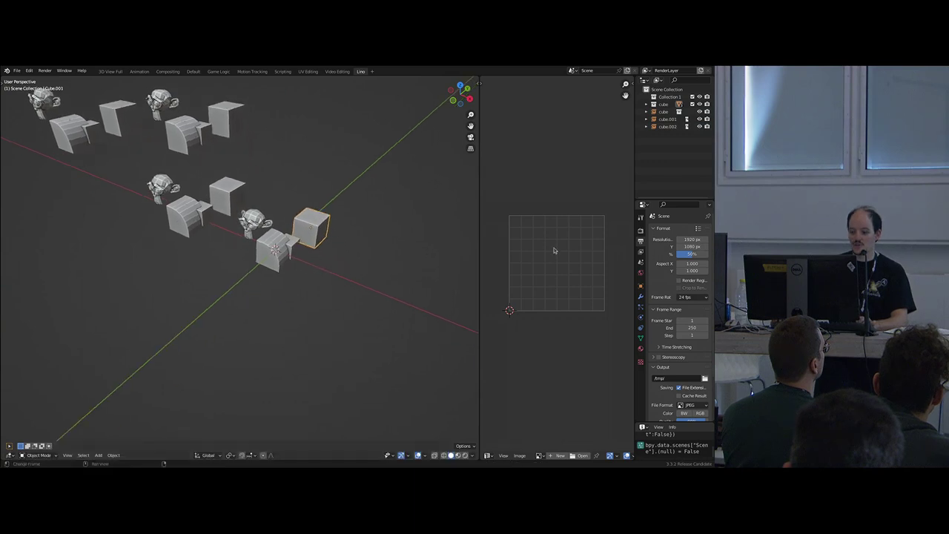
- Add level 3 subdivision to the original cube and move the rounded object up against the neighbouring block
key(ctrl+3)
middle_drag(330, 240, 328, 237)
scroll(327, 232, up, 4)
key(g)
click(325, 250)
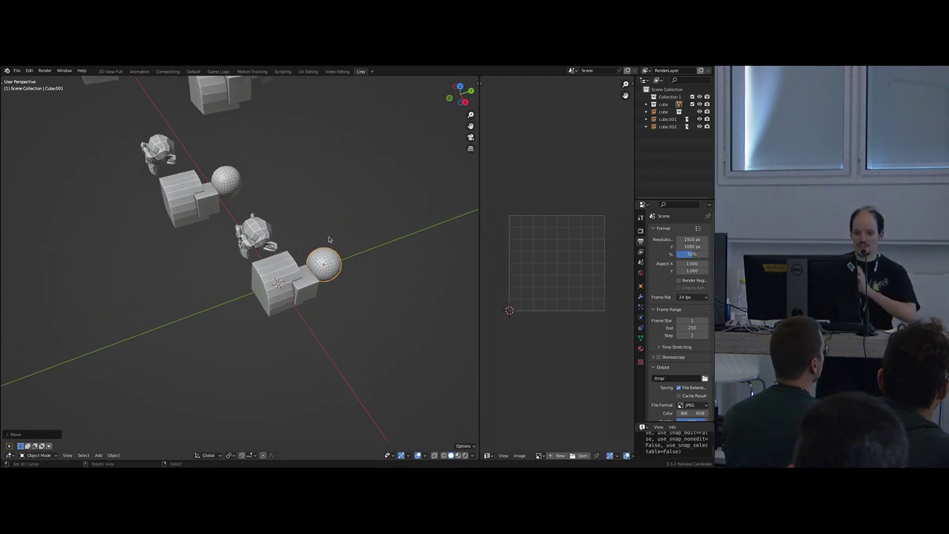
- Select two of the collection instances and move them farther away from the original objects
scroll(285, 203, down, 3)
middle_drag(284, 204, 307, 201)
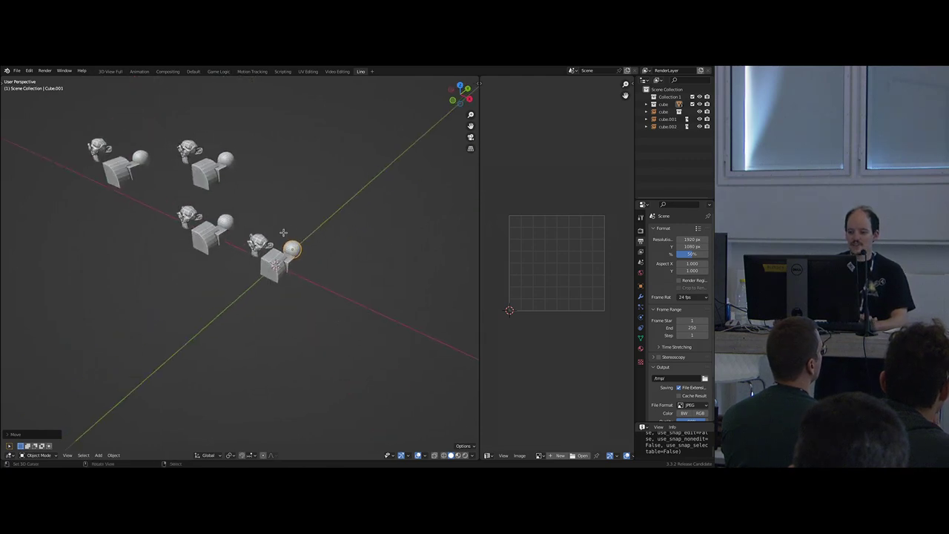
key(Tab)
middle_drag(301, 265, 287, 259)
key(Tab)
right_click(221, 228)
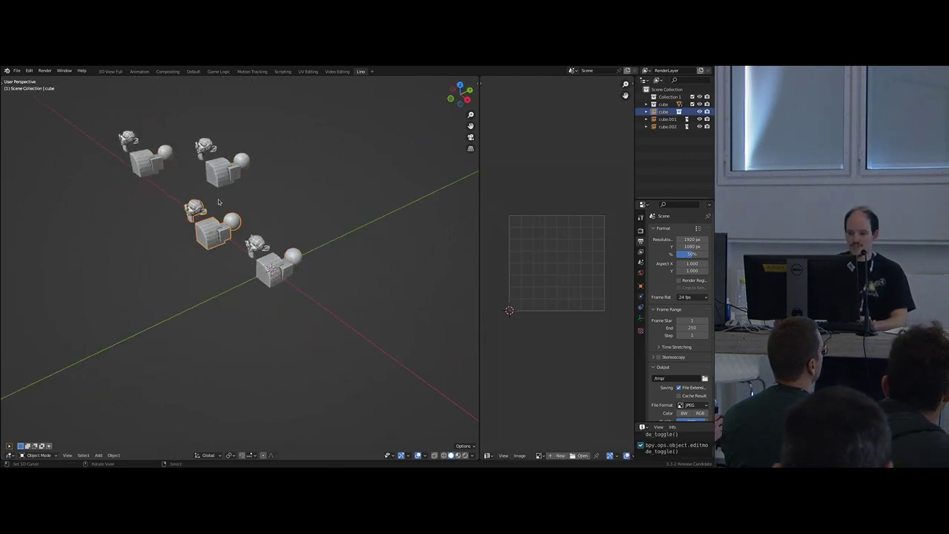
shift+right_click(226, 172)
key(g)
click(212, 166)
- Add level 3 subdivision to the original monkey head and reposition it within the source group
right_click(257, 243)
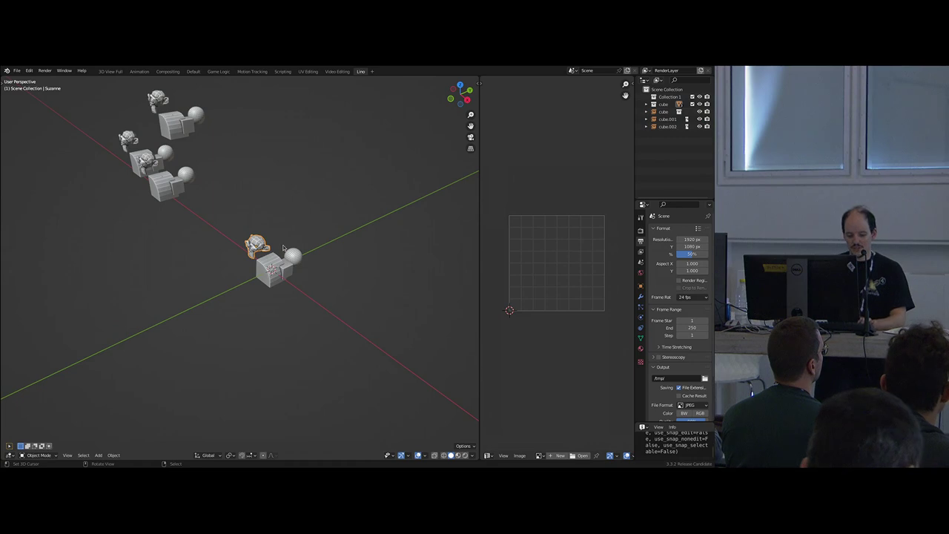
key(ctrl+3)
middle_drag(278, 255, 275, 275)
scroll(288, 280, up, 4)
scroll(279, 270, up, 3)
key(g)
click(361, 269)
- Duplicate the original monkey head and place the copy beside it
scroll(356, 263, down, 3)
middle_drag(349, 256, 411, 294)
key(shift+d)
click(349, 237)
- Select the three collection instances and duplicate them twice, placing the copies around the existing ones
scroll(346, 239, down, 4)
right_click(234, 246)
shift+right_click(204, 220)
shift+right_click(242, 183)
middle_drag(267, 229, 268, 225)
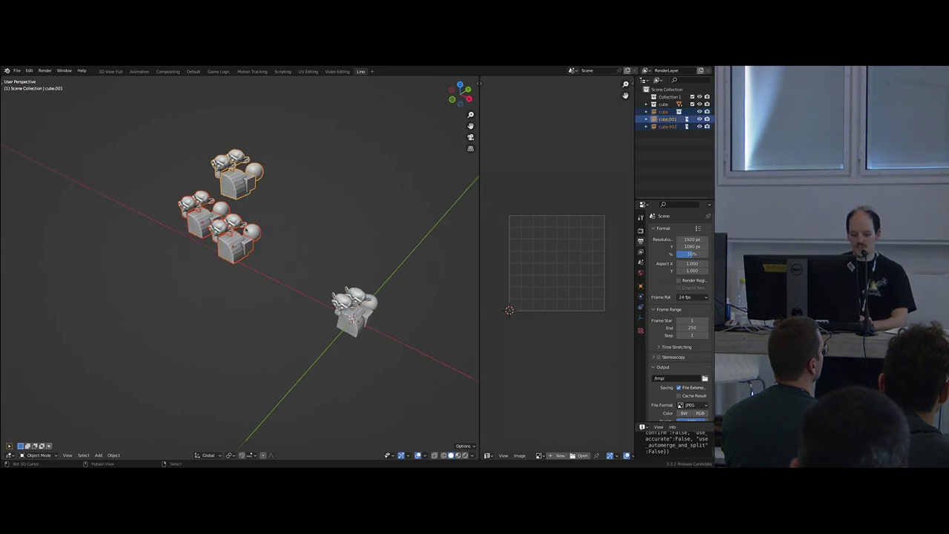
key(shift+d)
click(235, 274)
key(shift+d)
click(172, 224)
- Box-select the clustered instances and duplicate them in two rounds to build up a larger field
drag(65, 97, 243, 290)
key(shift+d)
click(242, 242)
key(b)
drag(90, 90, 312, 288)
shift+middle_drag(313, 288, 335, 343)
key(shift+d)
click(284, 274)
- Move the selected batch of instances into place against the rest of the field
middle_drag(233, 258, 257, 253)
key(g)
click(301, 322)
shift+middle_drag(301, 322, 313, 273)
scroll(319, 301, up, 4)
scroll(313, 273, down, 8)
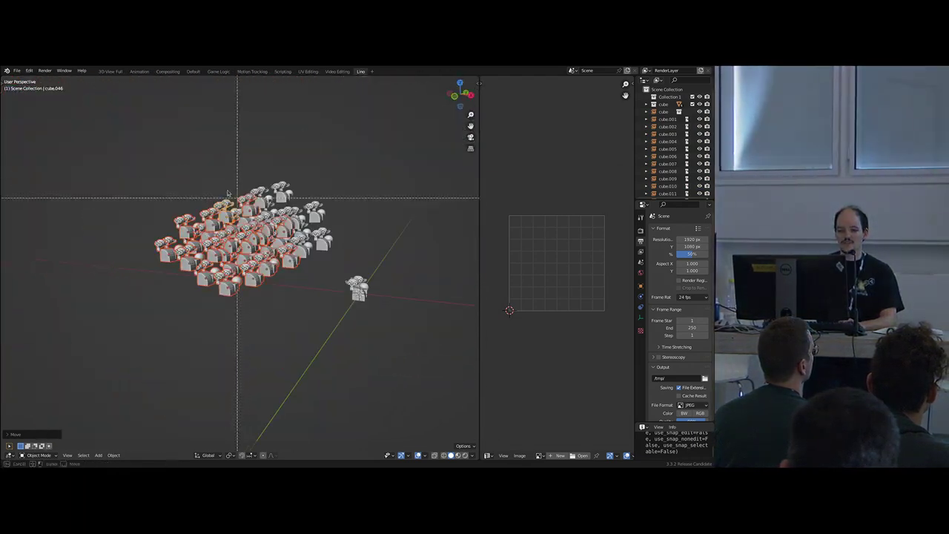
- Select every collection instance in the field and duplicate the whole set with an offset
drag(186, 164, 321, 297)
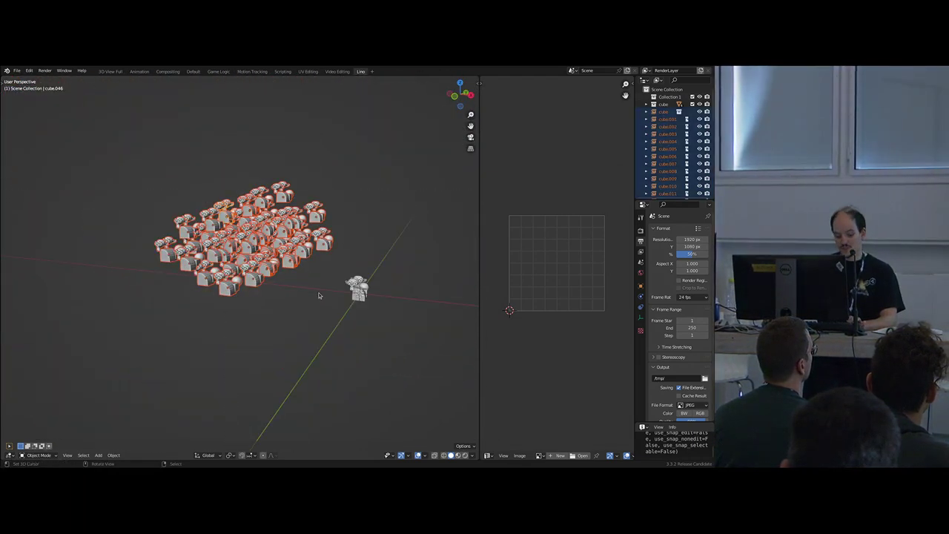
key(shift+d)
click(319, 258)
middle_drag(318, 259, 304, 328)
scroll(305, 327, up, 10)
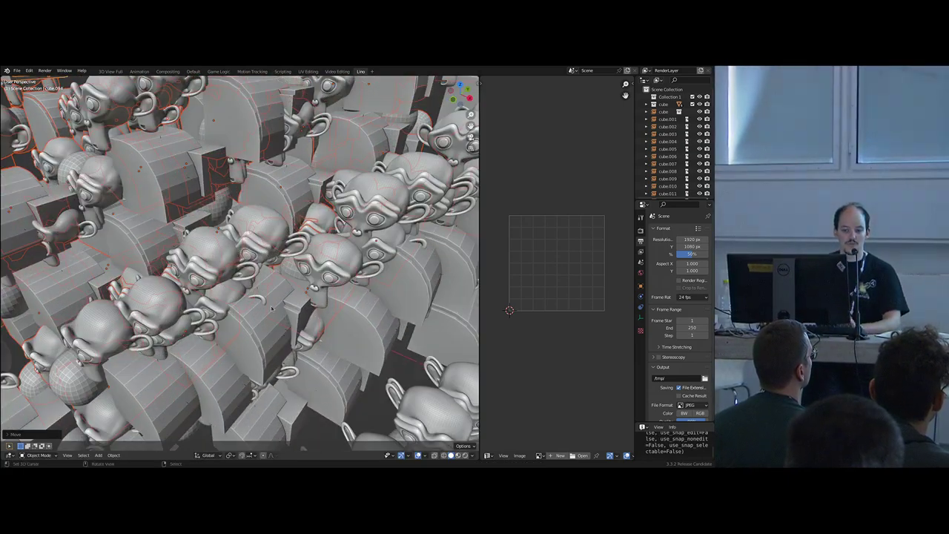
scroll(274, 310, down, 10)
- Select all the instances in the field and move them into a new collection named "cube2"
key(b)
drag(74, 167, 347, 358)
key(m)
click(296, 305)
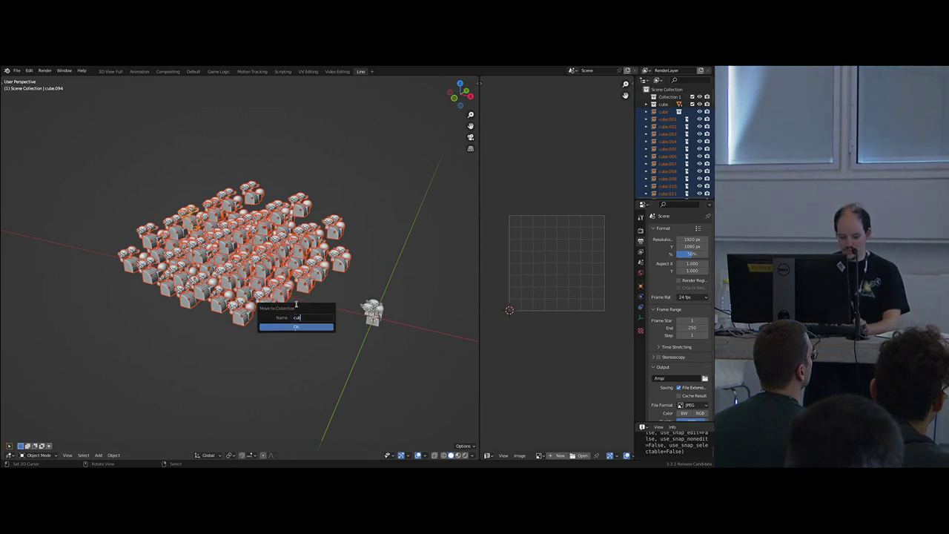
key(Return)
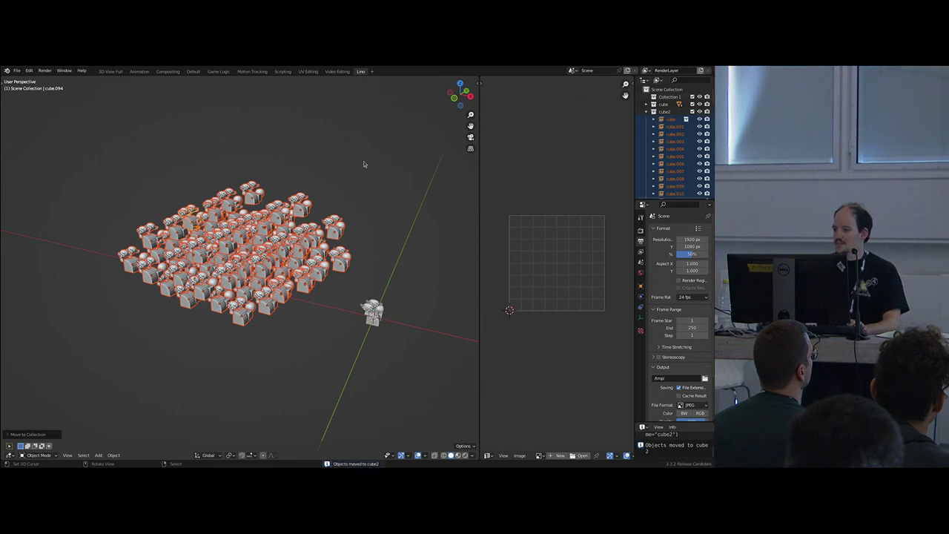
- Exclude the "cube2" and "cube" collections from the view layer and add a collection instance of "cube2"
click(693, 112)
click(693, 105)
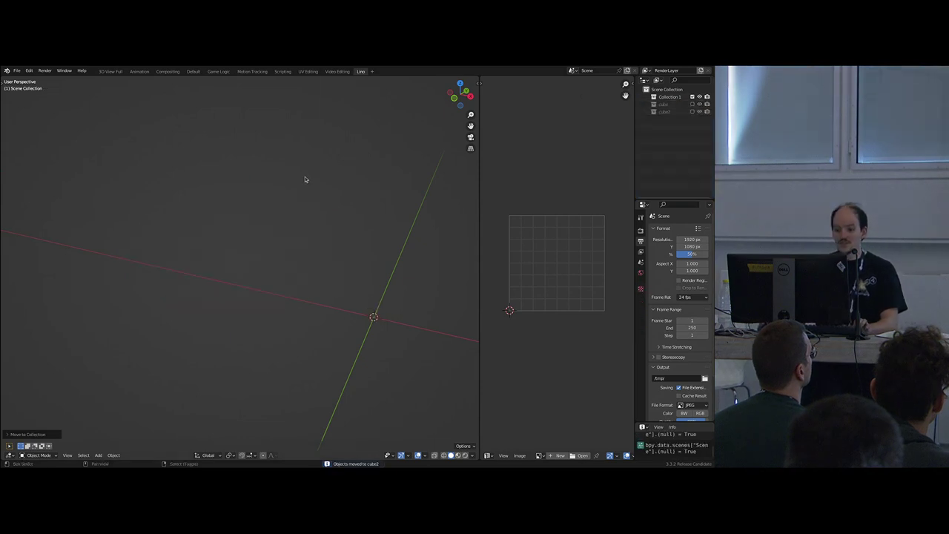
key(shift+a)
mouse_move(302, 230)
click(349, 244)
- Duplicate the "cube2" collection instance three times, spreading the copies out around it
middle_drag(349, 244, 289, 310)
key(shift+d)
click(251, 264)
key(shift+d)
click(130, 257)
key(shift+d)
click(215, 322)
- Select all four "cube2" instances and duplicate them as a group with an offset
shift+right_click(241, 268)
shift+right_click(207, 215)
shift+right_click(83, 205)
key(shift+d)
click(217, 252)
- Duplicate all the "cube2" instances once more toward the viewer, deselect everything and inspect the field up close
scroll(245, 248, up, 3)
scroll(279, 257, down, 5)
key(a)
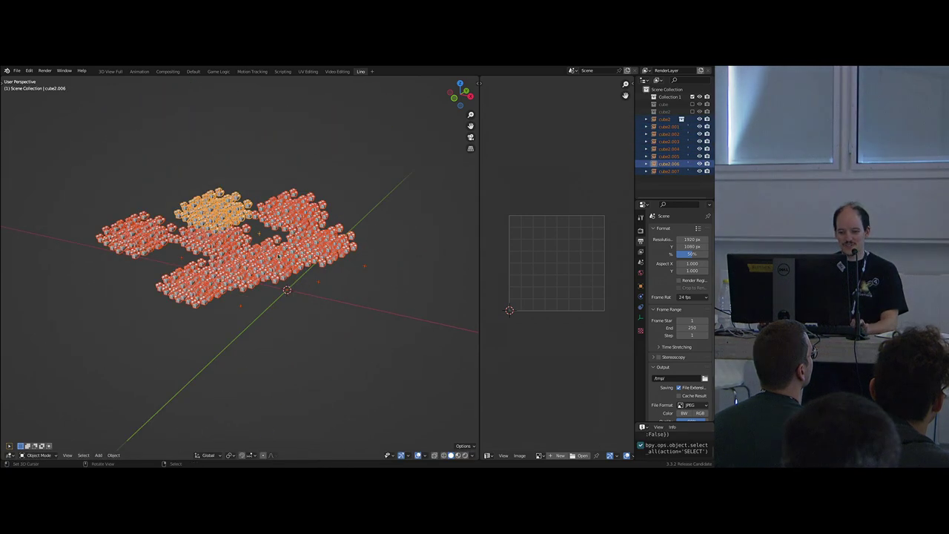
key(shift+d)
click(310, 324)
scroll(310, 323, up, 6)
key(alt+a)
middle_drag(310, 324, 348, 254)
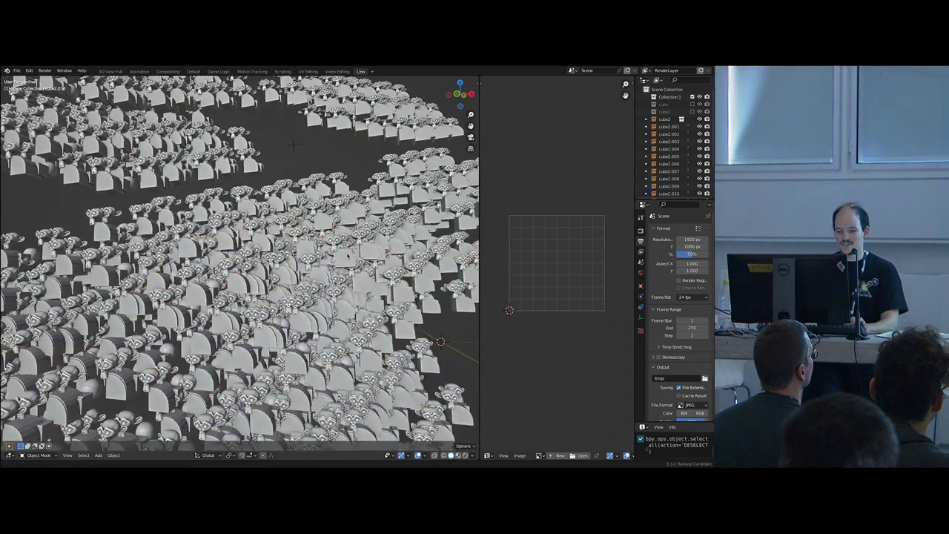
middle_drag(294, 145, 301, 120)
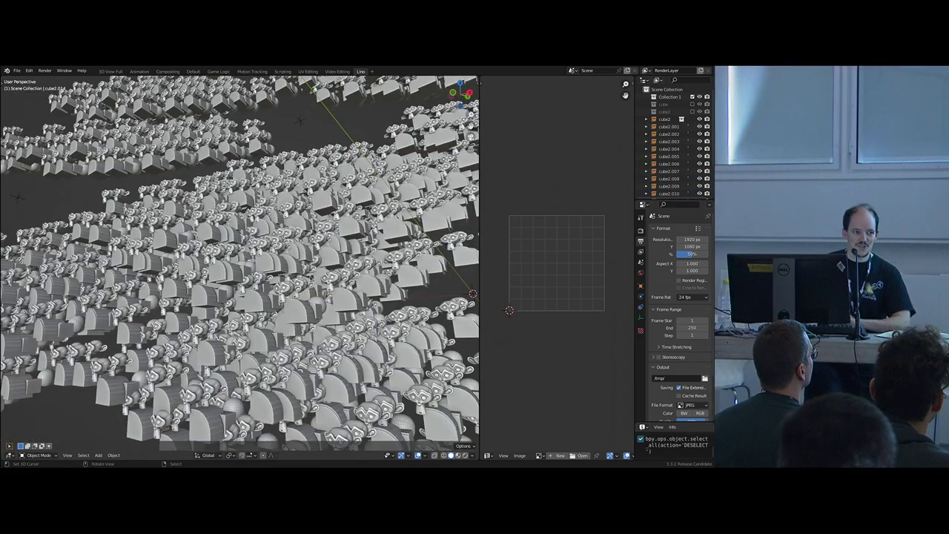
scroll(300, 121, down, 10)
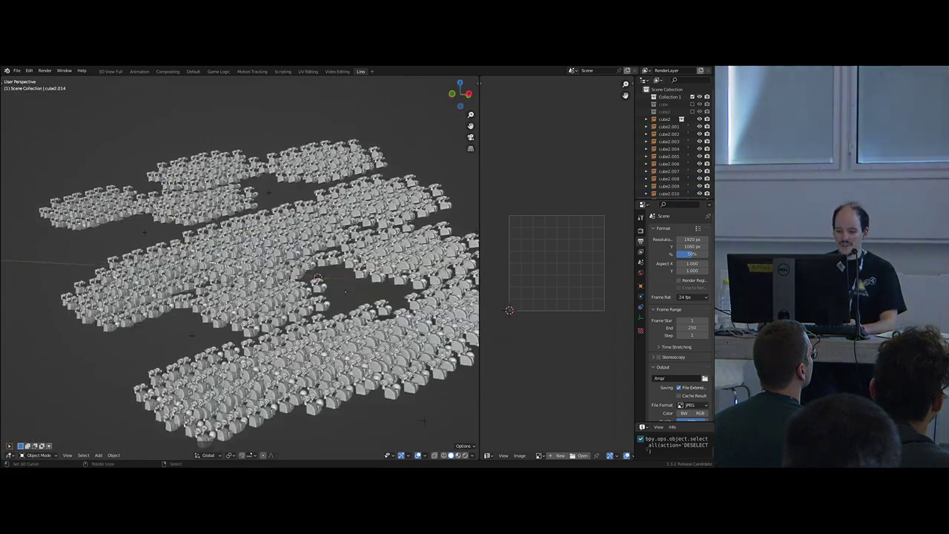
- Delete all the "cube2" collection instances from the scene
scroll(408, 358, down, 3)
key(x)
key(a)
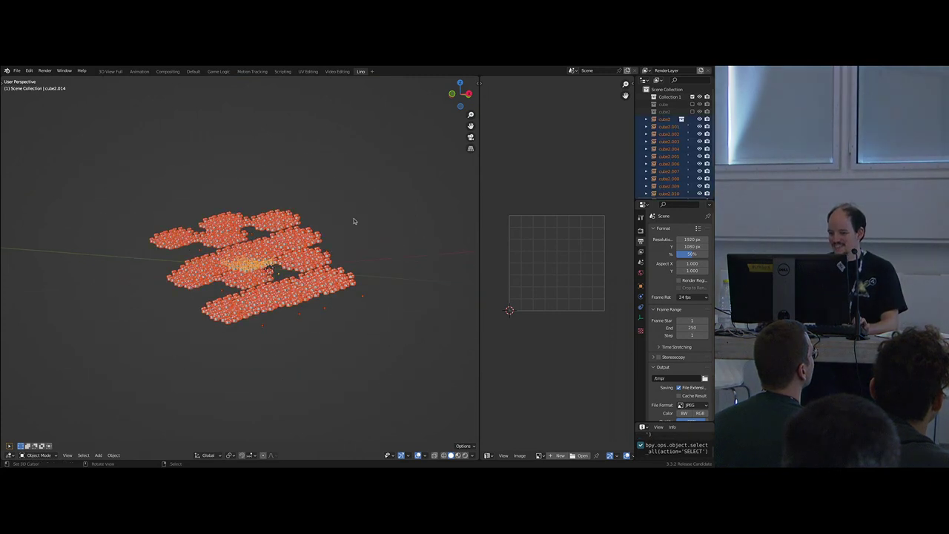
key(Delete)
- Re-enable the "cube" and "cube2" collections in the view layer and delete all the objects they contain
click(692, 104)
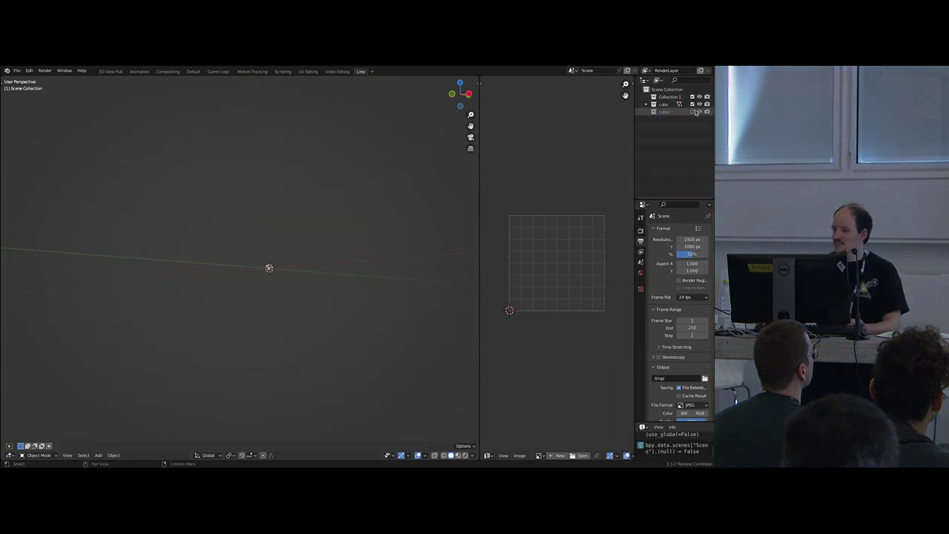
click(694, 112)
middle_drag(401, 193, 331, 278)
scroll(288, 232, up, 4)
key(x)
click(292, 244)
scroll(331, 278, up, 3)
key(a)
key(x)
click(396, 292)
- Add a new mesh cube at the world origin and frame it in the view
middle_drag(396, 292, 329, 255)
key(shift+a)
mouse_move(297, 110)
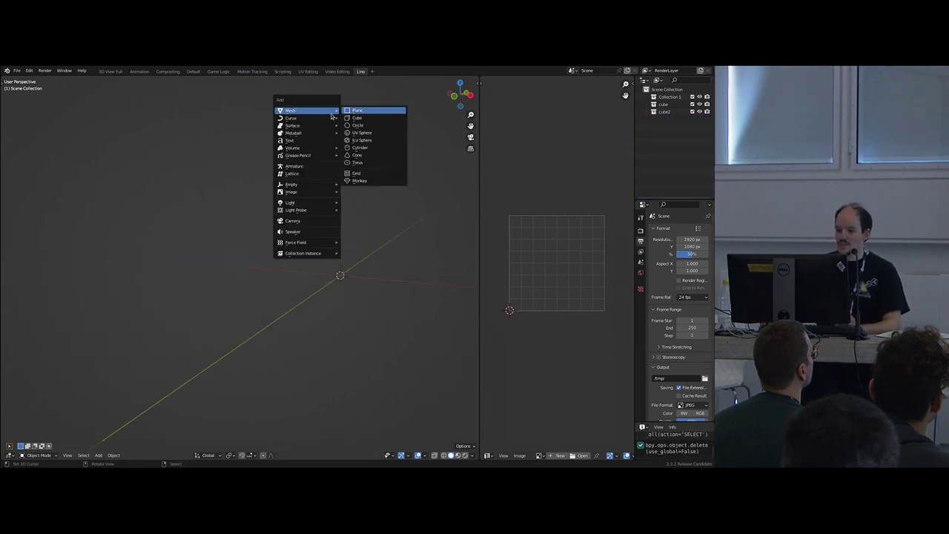
click(353, 117)
key(KP_Decimal)
middle_drag(344, 196, 318, 215)
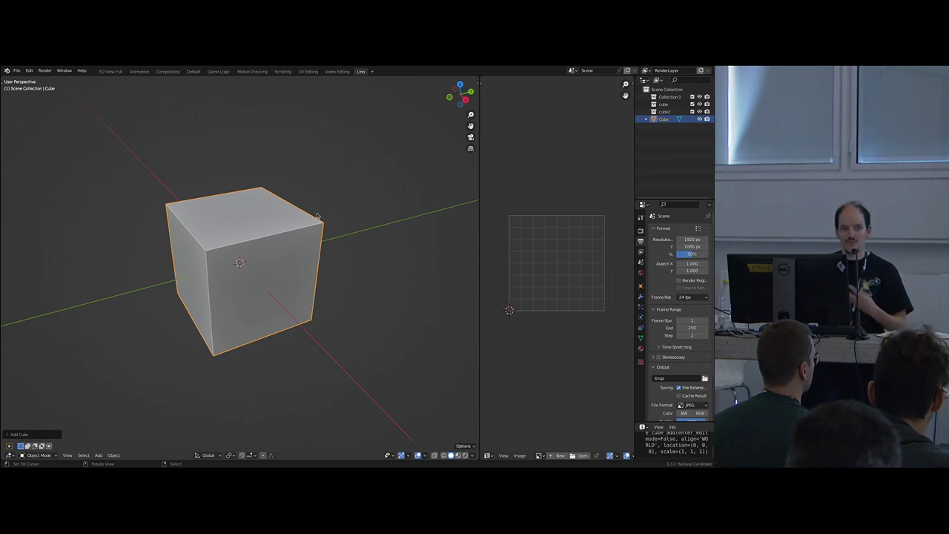
- In edit mode, flatten the cube into a thin slab by scaling its mesh by 0.1 along Z
key(Tab)
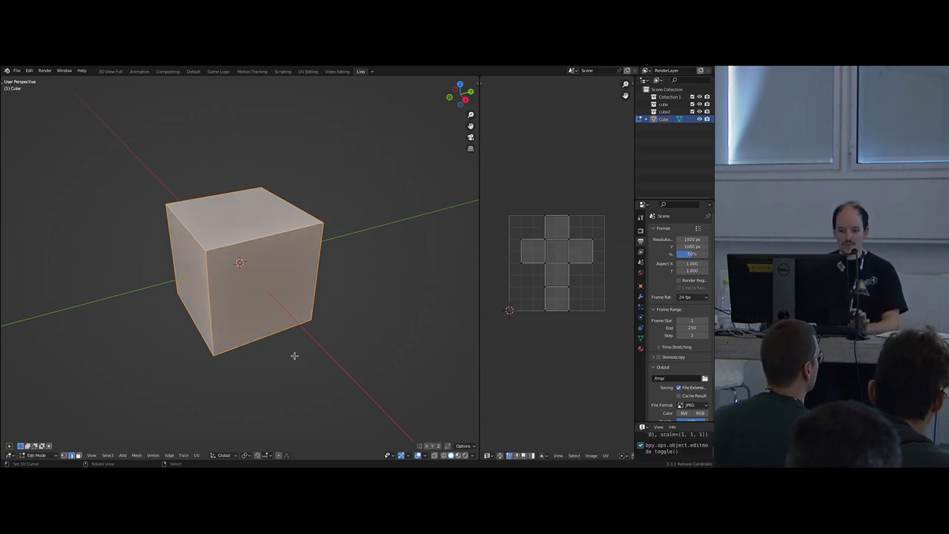
key(s)
key(z)
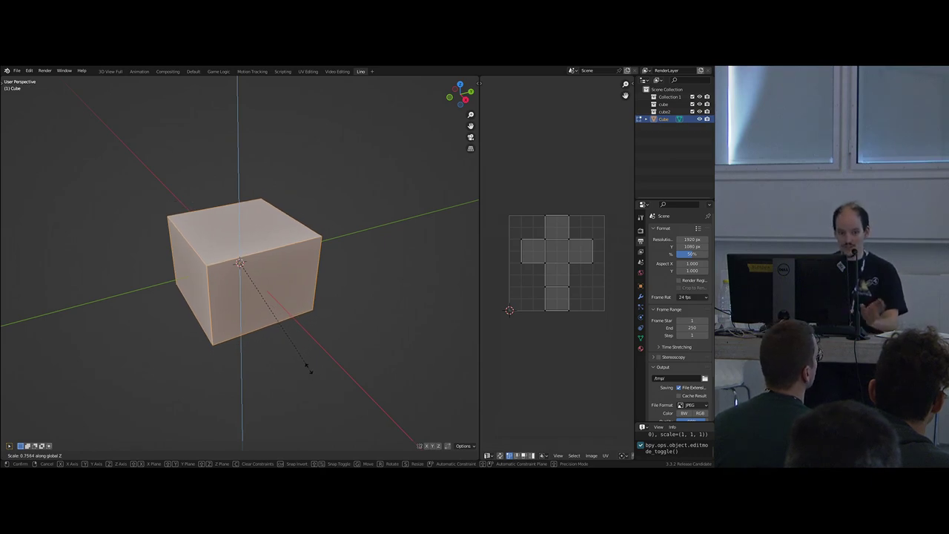
text(.1)
key(Return)
middle_drag(316, 292, 339, 284)
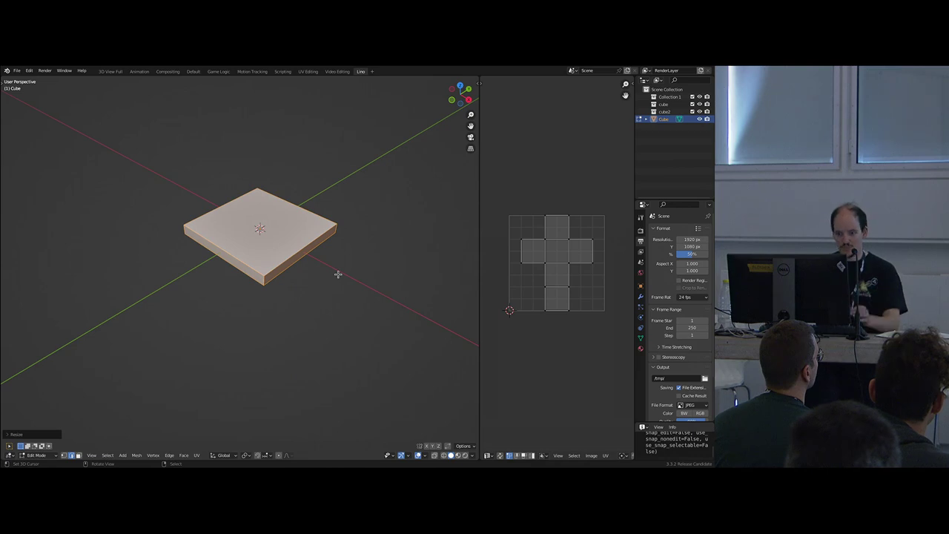
- Annotate the slab's top face with two crossing centre lines and quadrant letters, and erase the annotations
middle_drag(347, 264, 263, 214)
drag(279, 227, 316, 257)
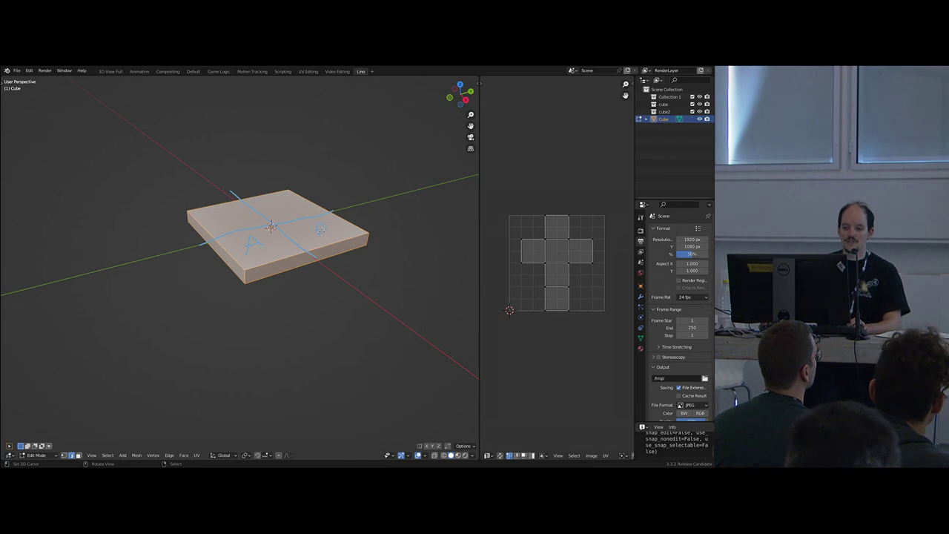
middle_drag(265, 242, 281, 255)
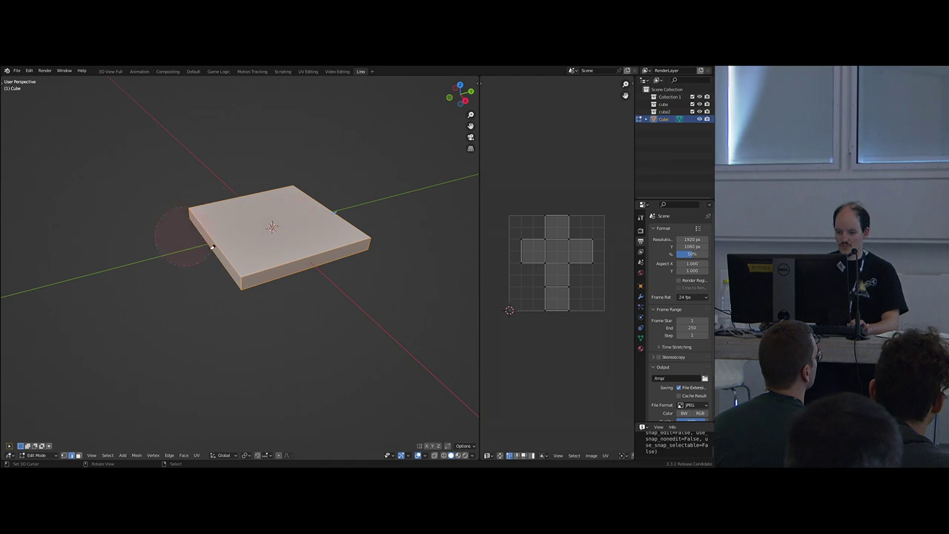
- Add a second cube within the slab's mesh, scale it down and move it horizontally onto one quadrant
key(shift+a)
click(274, 218)
middle_drag(278, 224, 286, 264)
key(s)
click(285, 243)
key(g)
key(shift+z)
click(306, 298)
- Add a monkey head to the same mesh, shrink it and place it on the slab beside the small cube
key(shift+a)
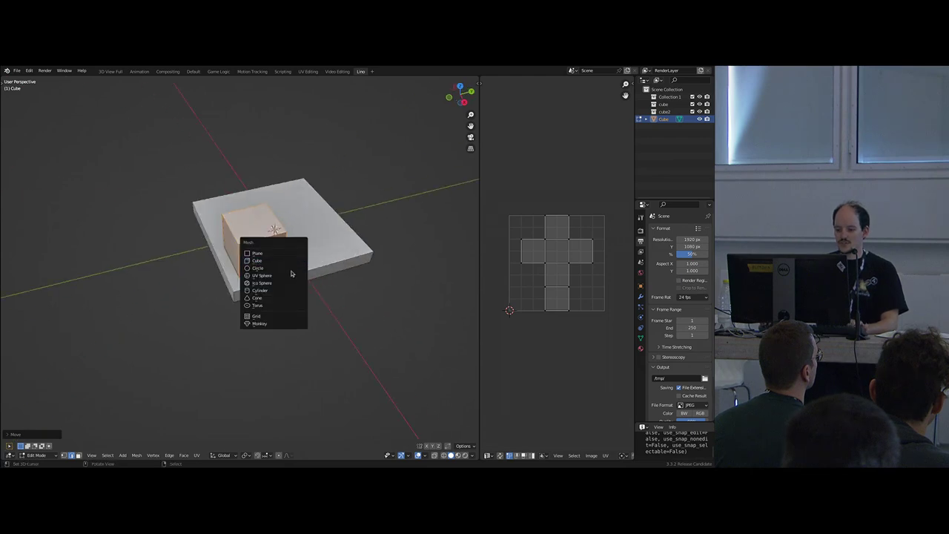
click(261, 323)
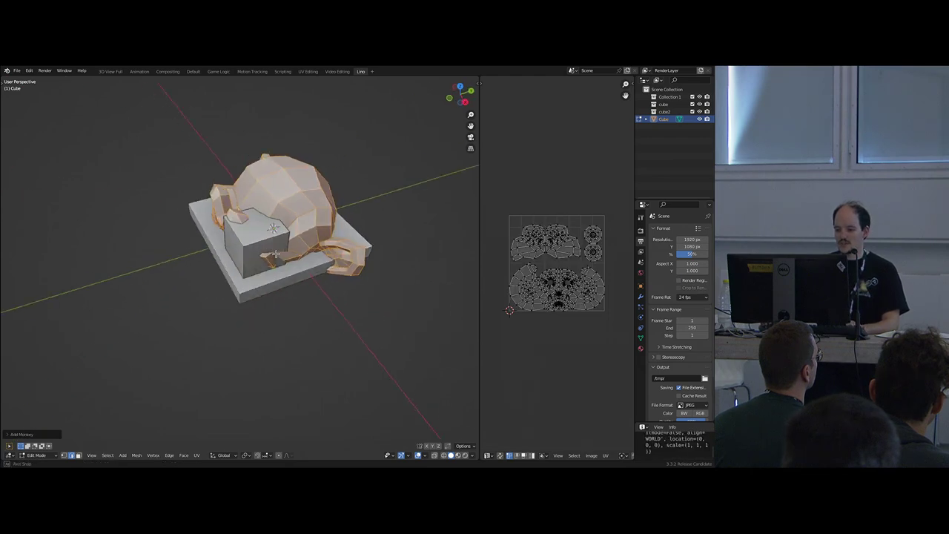
middle_drag(276, 254, 349, 295)
key(s)
click(298, 260)
key(g)
click(352, 237)
mouse_move(352, 237)
middle_down()
mouse_move(364, 252)
mouse_move(396, 227)
mouse_move(343, 251)
middle_up()
key(g)
click(395, 209)
key(g)
click(367, 240)
- Add a cylinder to the same mesh, scale it down and place it on the slab's far corner
key(shift+a)
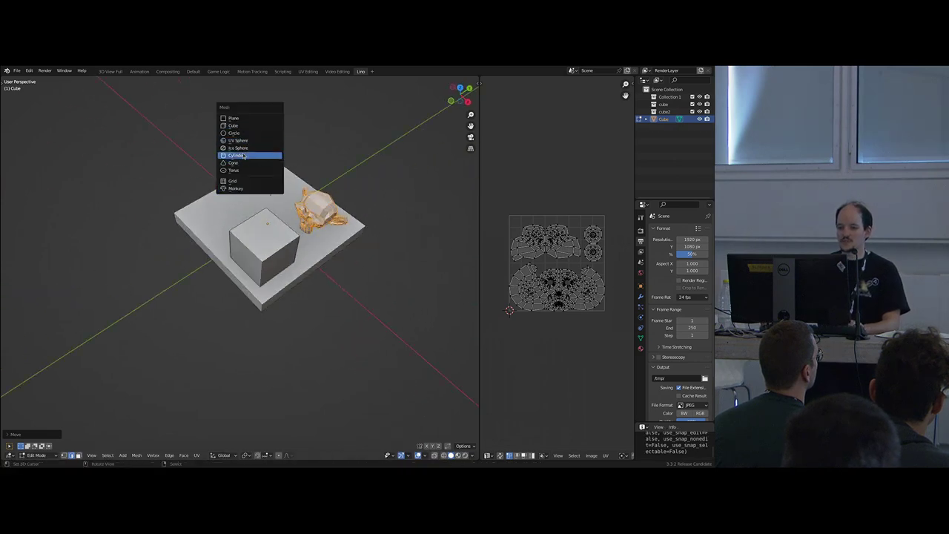
click(243, 156)
middle_drag(285, 241, 306, 233)
key(s)
click(277, 214)
key(g)
click(270, 202)
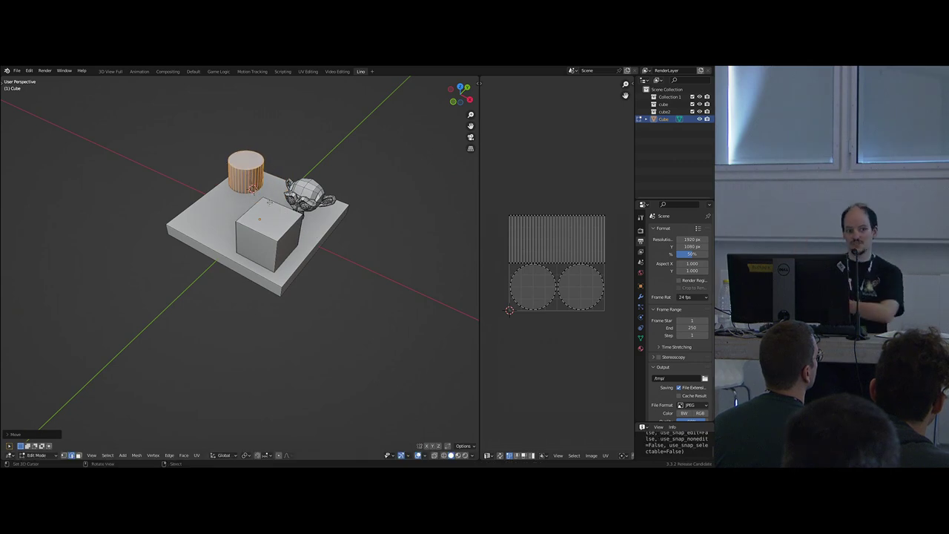
- Return to object mode and add a Mirror modifier to the combined slab object
middle_drag(261, 202, 312, 194)
key(Tab)
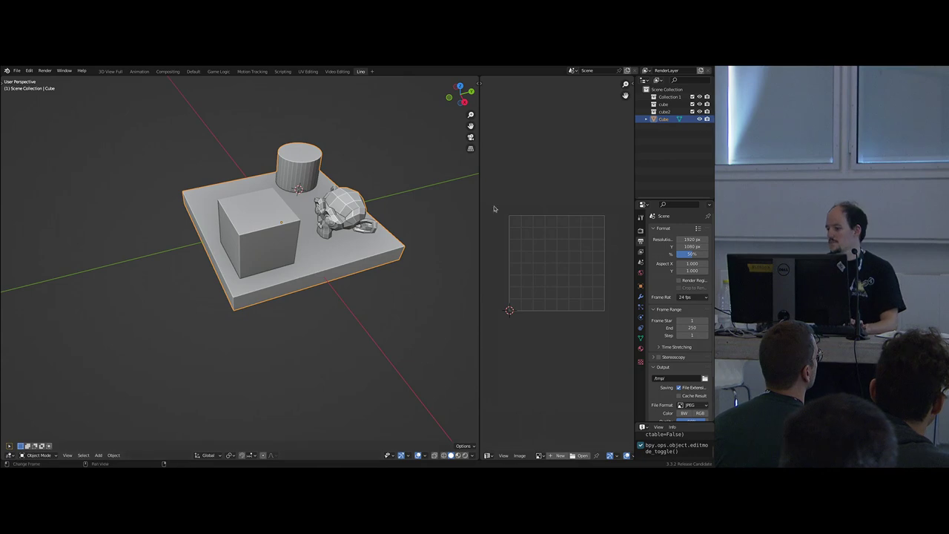
click(641, 297)
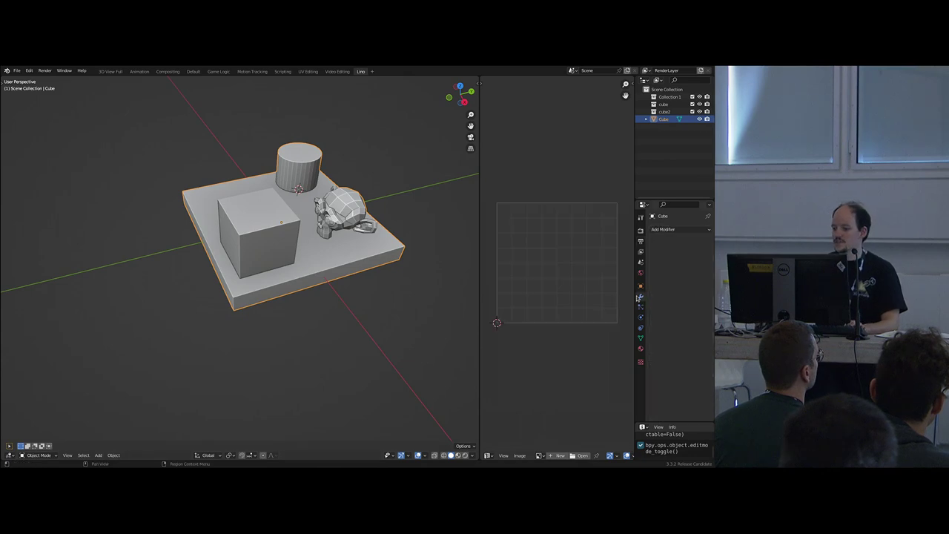
click(662, 230)
click(571, 313)
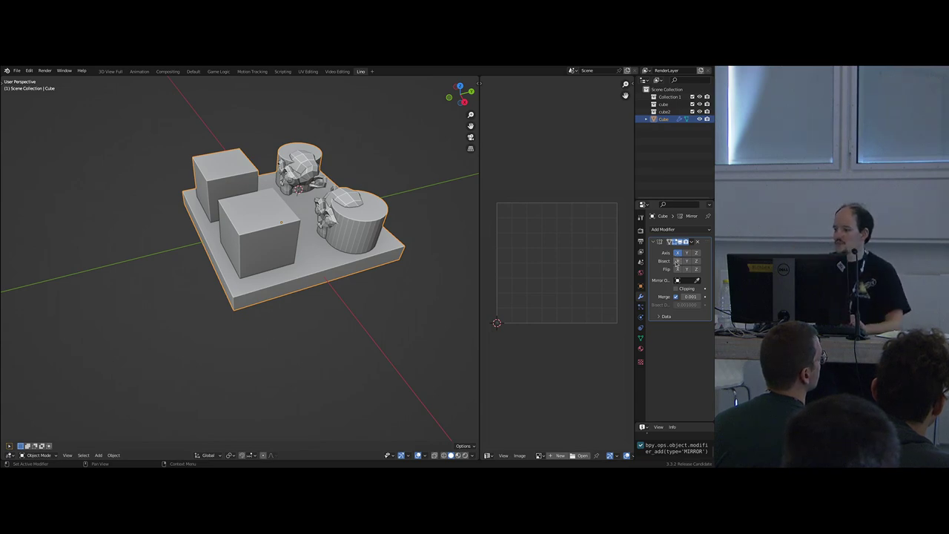
- Enable Bisect on X in the Mirror modifier, toggling the X mirror axis off and on to compare the effect
click(677, 261)
middle_drag(324, 256, 241, 253)
click(678, 253)
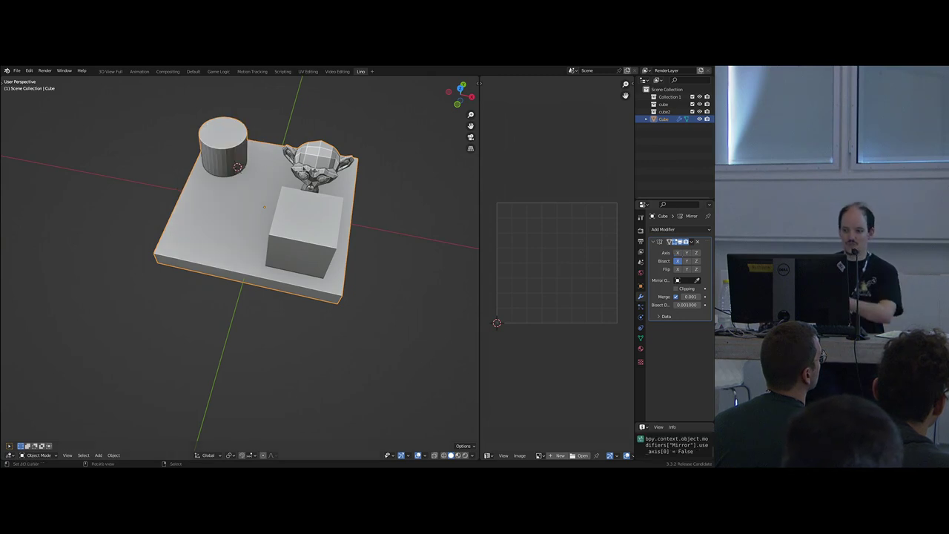
click(678, 253)
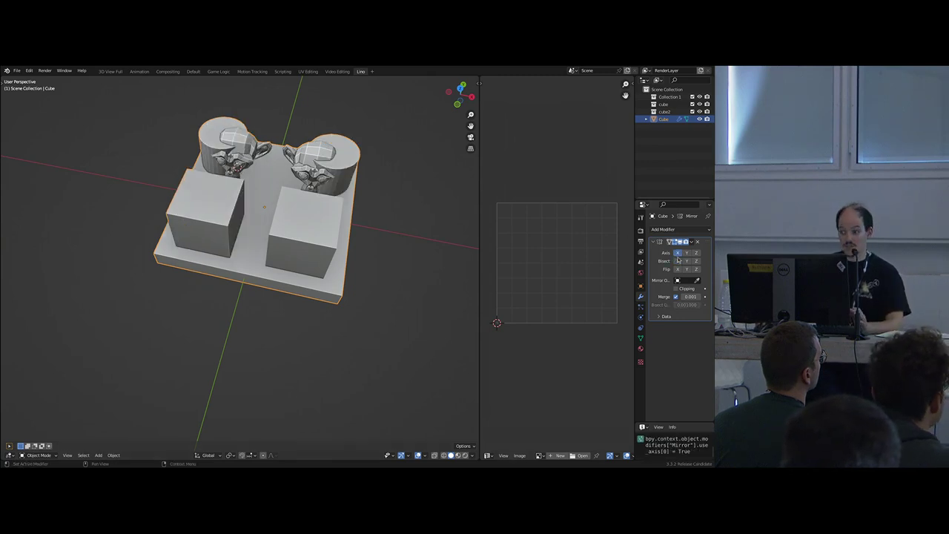
click(677, 261)
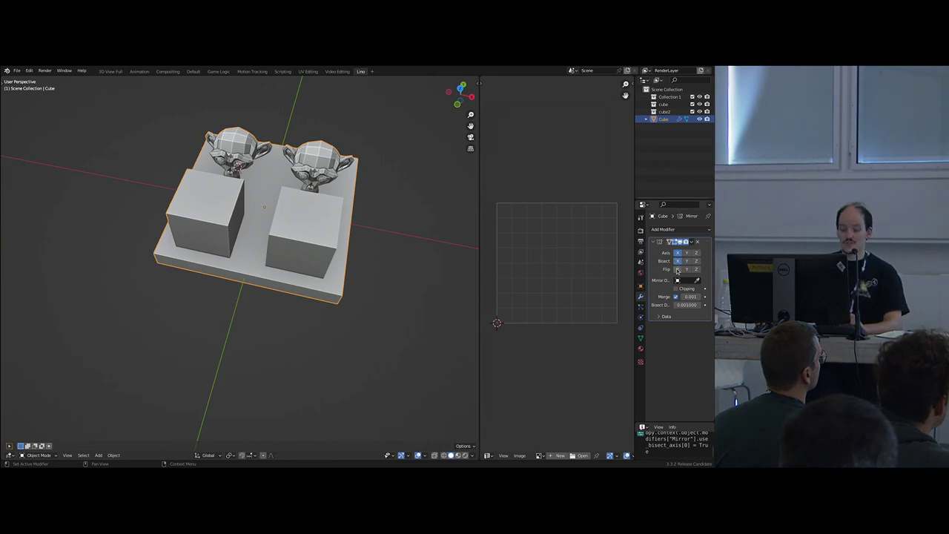
- Flip the Mirror modifier's bisect on X, and enable mirroring on Y with bisect on Y and Z
click(677, 270)
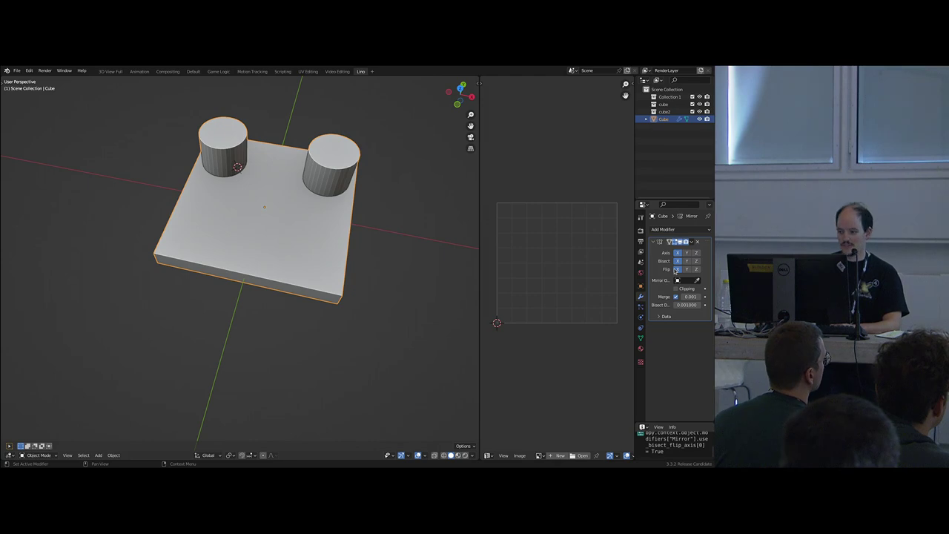
click(678, 270)
click(677, 270)
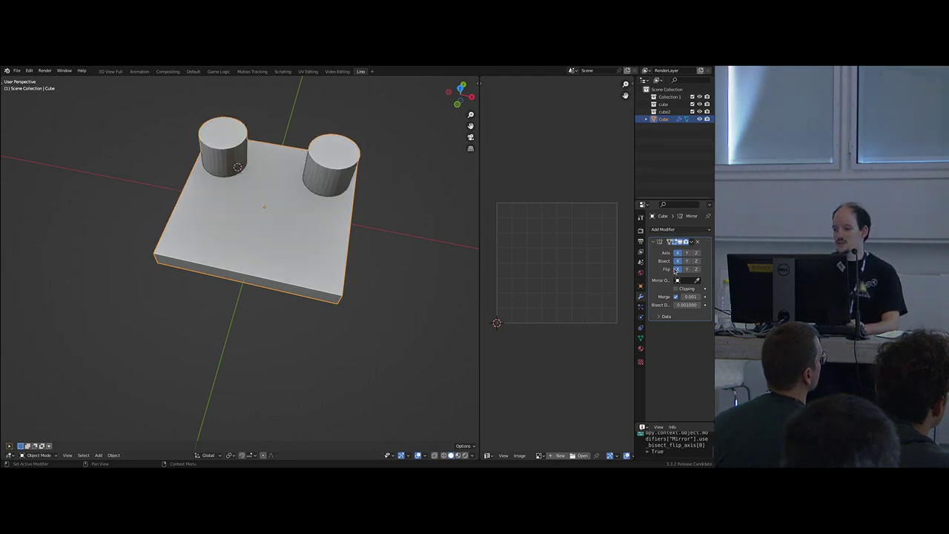
scroll(388, 245, down, 3)
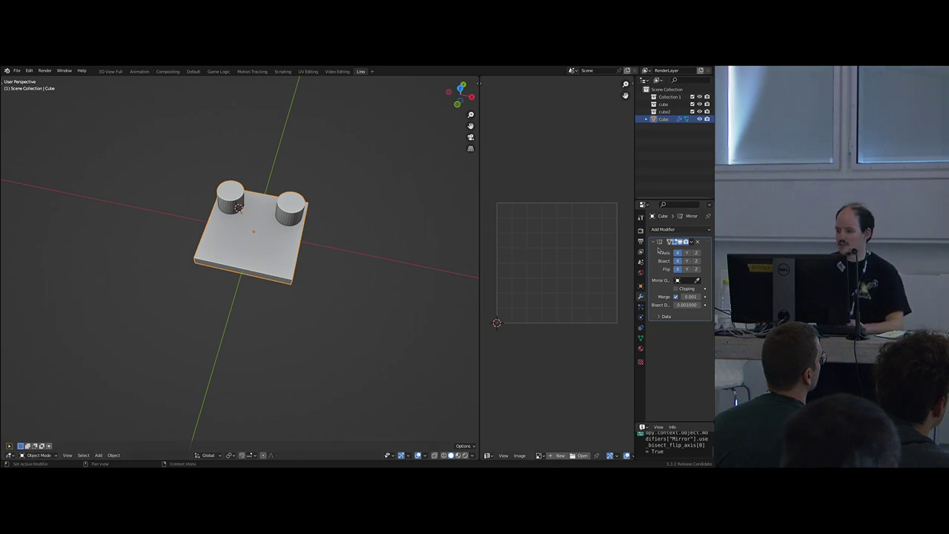
click(686, 253)
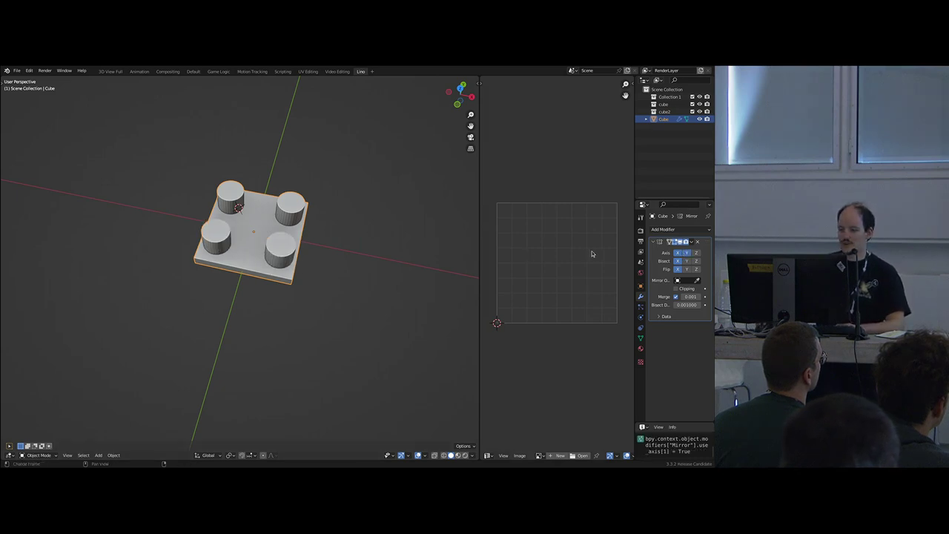
drag(688, 261, 699, 261)
- Make a linked duplicate of the slab along X and flip its Mirror bisect on Y
middle_drag(341, 236, 376, 281)
key(alt+d)
key(x)
click(223, 270)
shift+middle_drag(219, 271, 249, 286)
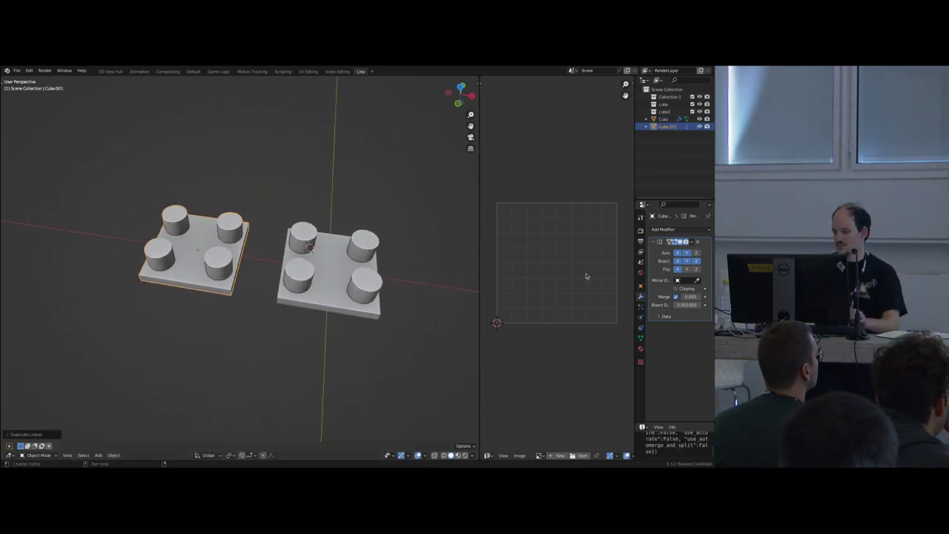
click(687, 254)
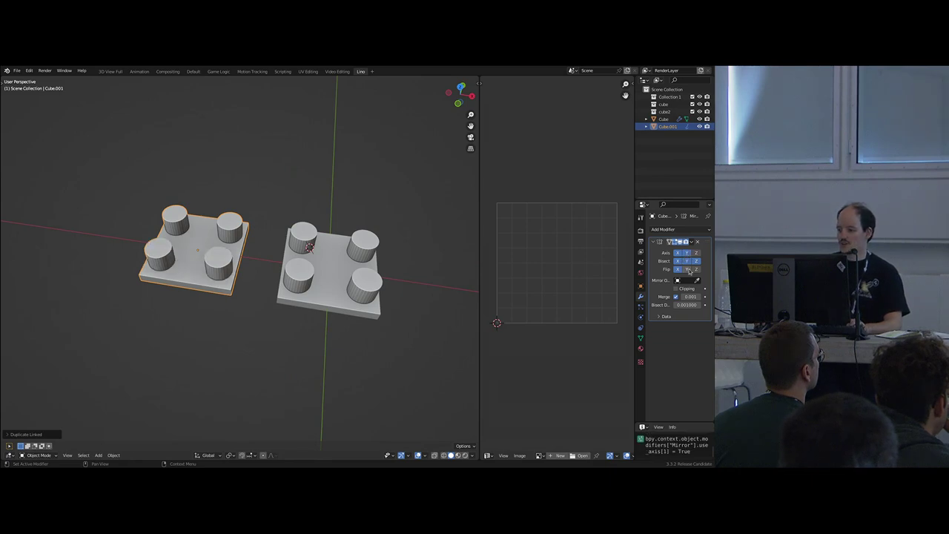
click(686, 270)
- Make a second linked duplicate beside the plain slab and turn off its bisect flip on X
shift+middle_drag(282, 298, 347, 299)
key(alt+d)
middle_drag(347, 299, 254, 288)
click(209, 283)
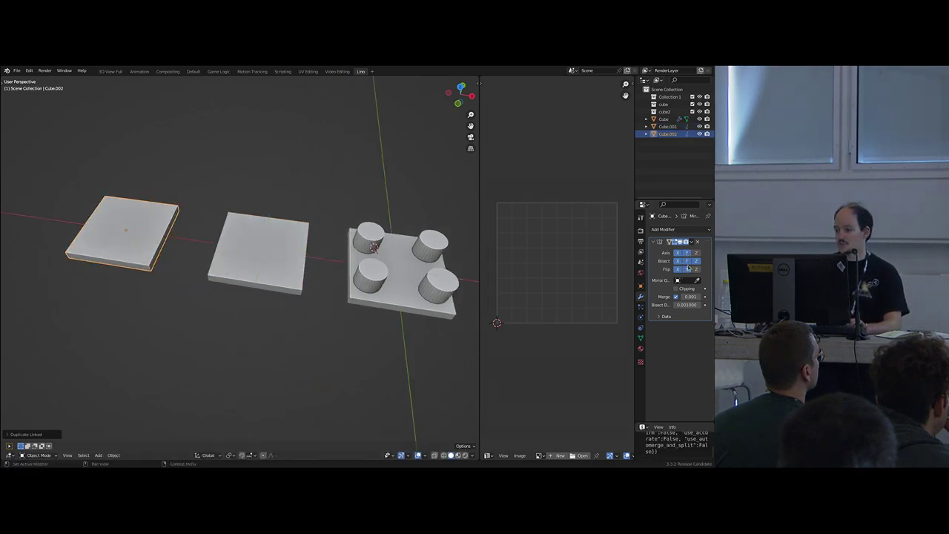
click(678, 270)
- Make a third linked duplicate along X and turn off its bisect flip on Y so it shows the monkey heads
middle_drag(152, 277, 332, 222)
key(alt+d)
key(x)
click(189, 286)
shift+middle_drag(188, 286, 234, 279)
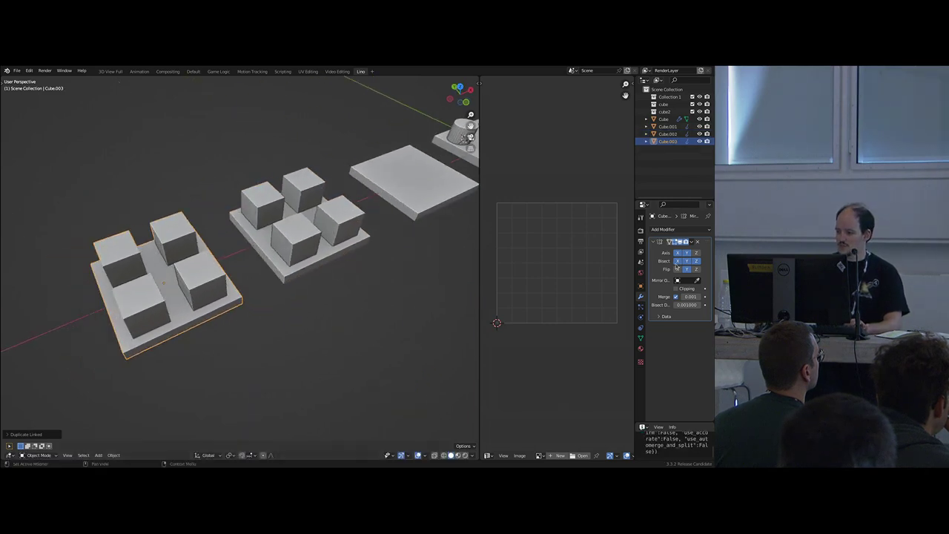
click(677, 270)
click(687, 270)
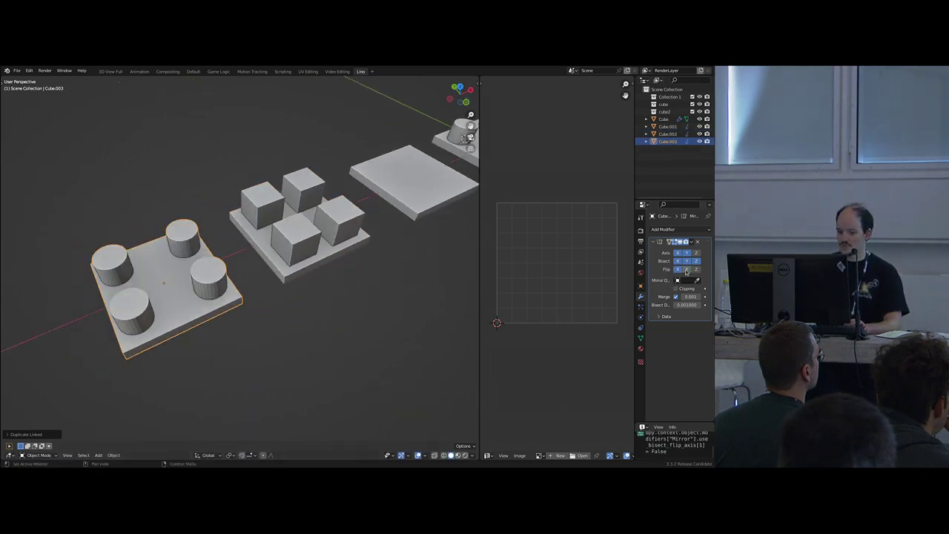
click(677, 270)
middle_drag(278, 301, 308, 302)
shift+middle_drag(307, 302, 312, 271)
scroll(374, 271, down, 4)
middle_drag(399, 255, 298, 270)
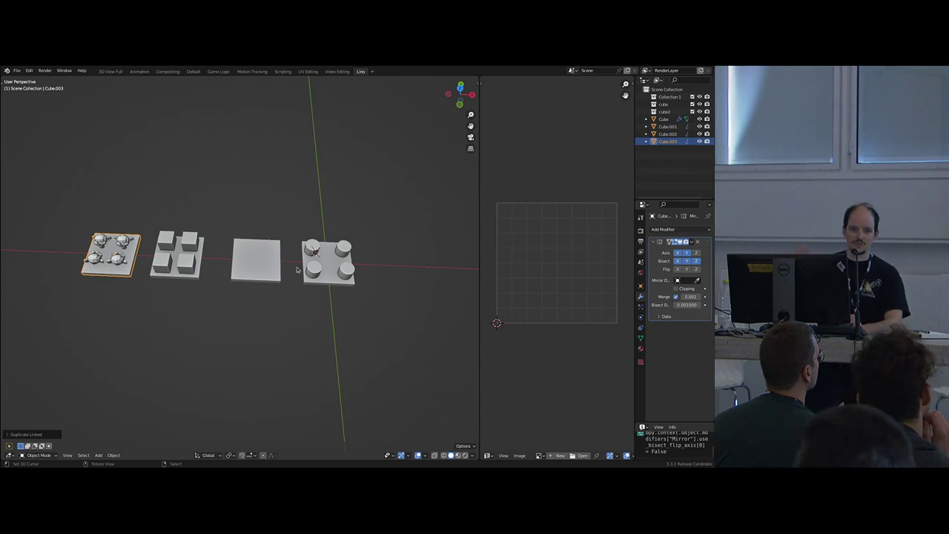
- Delete the linked slab duplicates and remove the Mirror modifier from the remaining slab
shift+right_click(170, 261)
shift+right_click(250, 271)
shift+right_click(326, 275)
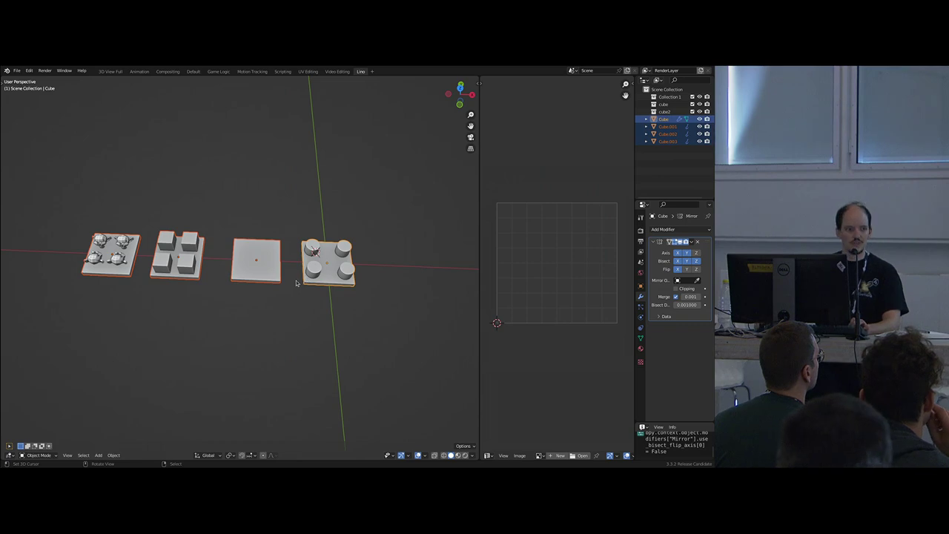
key(Delete)
middle_drag(297, 282, 290, 259)
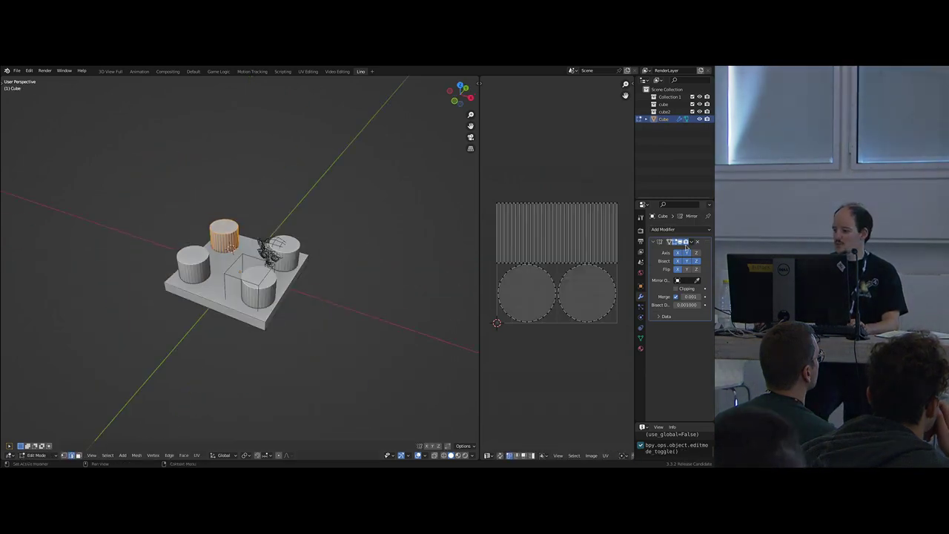
click(697, 242)
middle_drag(419, 252, 315, 249)
scroll(313, 250, up, 3)
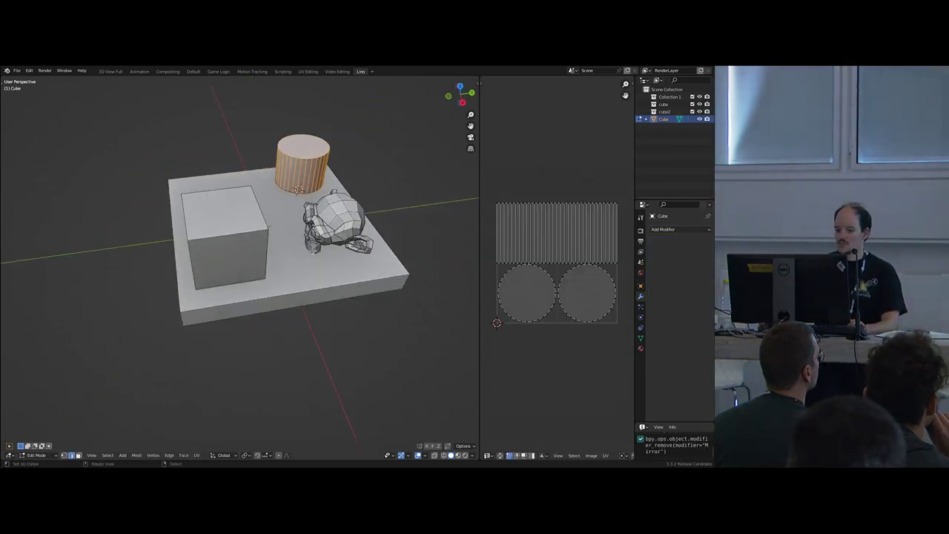
- Delete the small cube, monkey head and cylinder from the mesh, leaving only the flat slab
key(alt+a)
key(l)
key(l)
key(l)
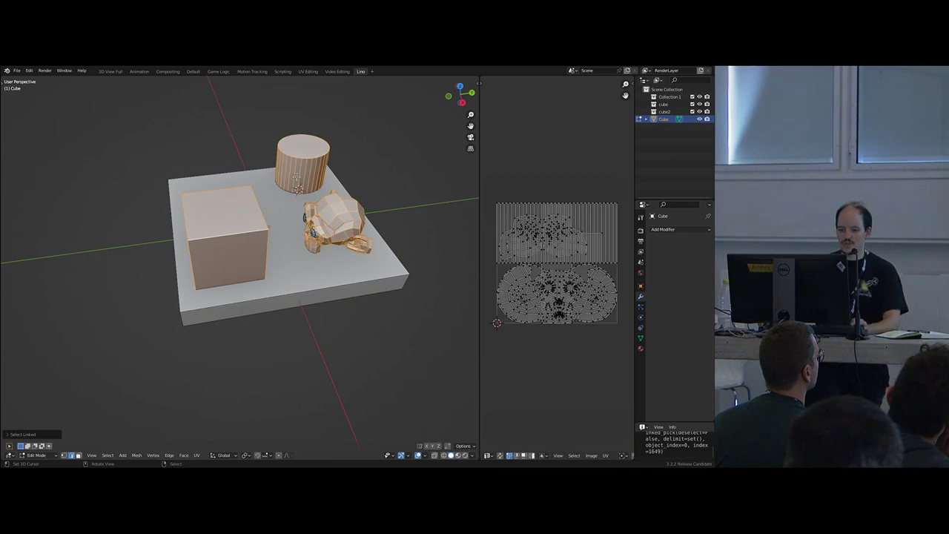
key(x)
key(v)
middle_drag(313, 227, 337, 214)
key(l)
key(l)
key(x)
key(Return)
middle_drag(312, 182, 351, 246)
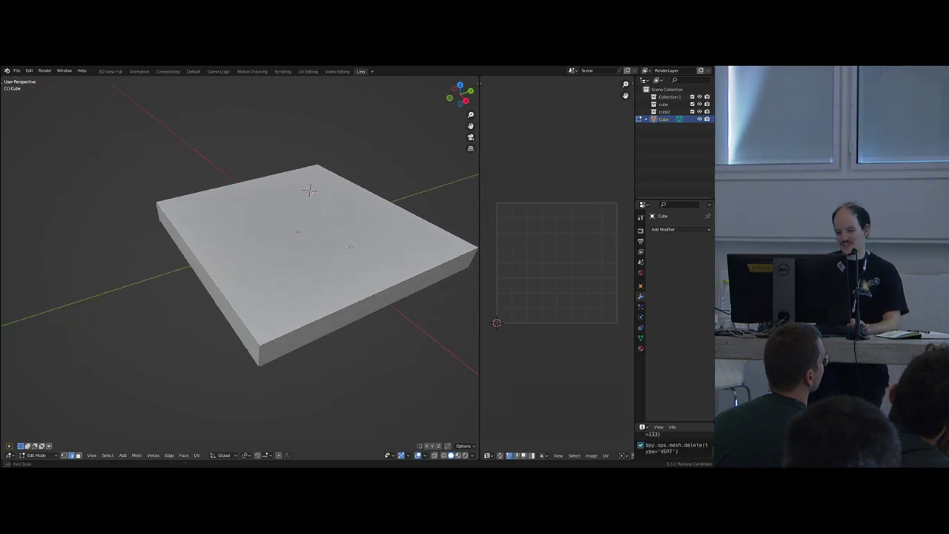
- Scale the whole slab along Y to about twice its length
scroll(351, 246, down, 4)
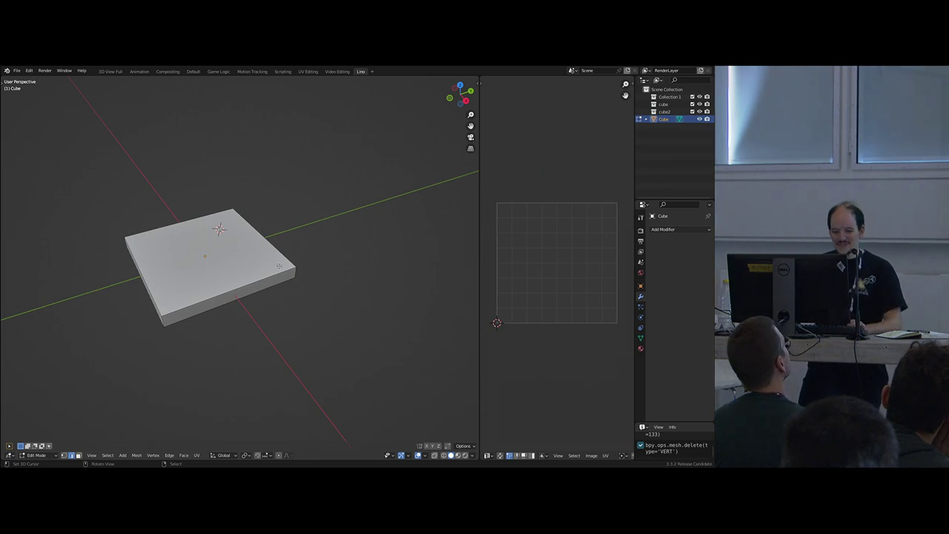
scroll(302, 261, down, 3)
middle_drag(302, 260, 270, 284)
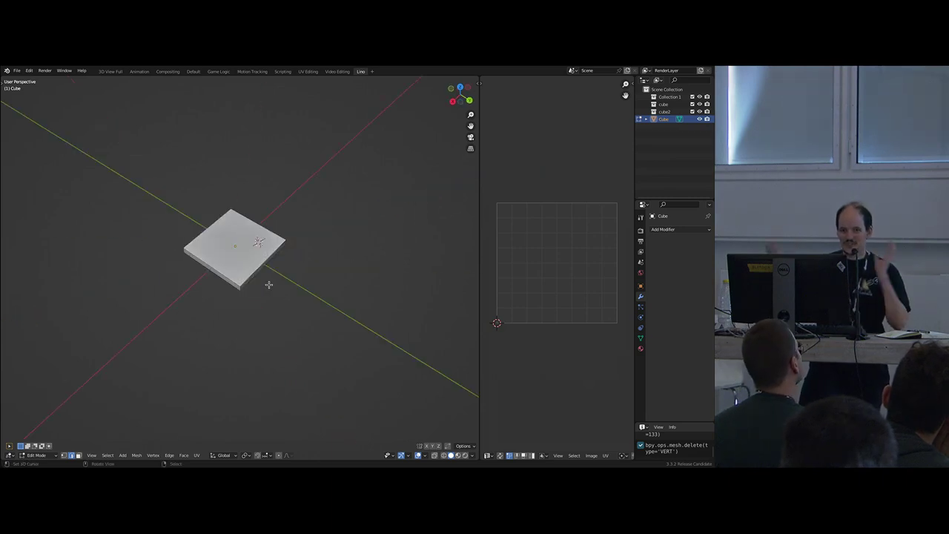
shift+middle_drag(302, 249, 257, 230)
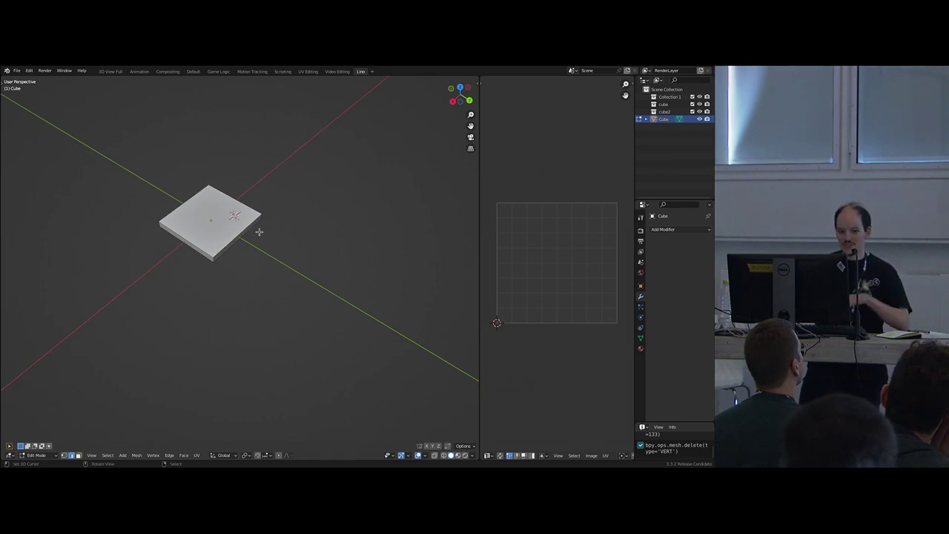
key(a)
middle_drag(262, 235, 297, 278)
key(s)
key(y)
click(330, 293)
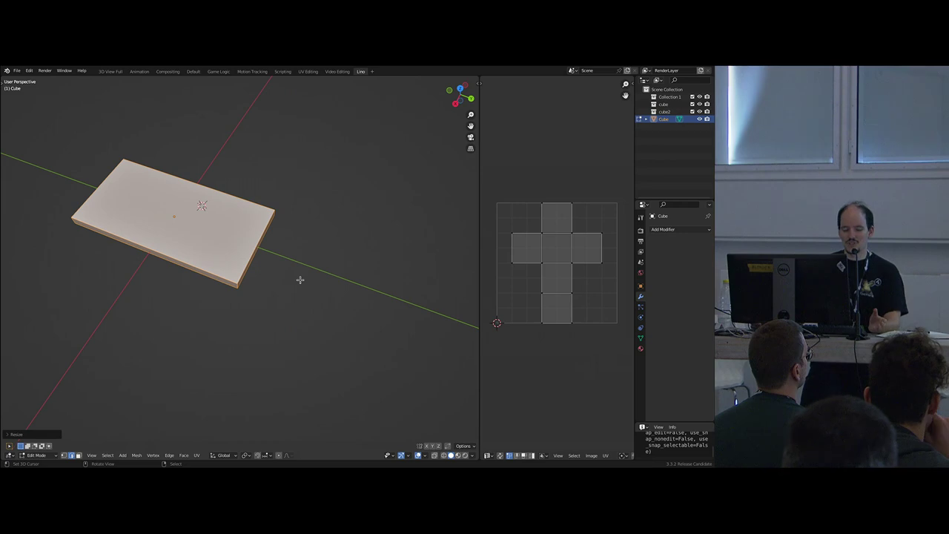
- Add centred loop cuts along the slab's length and across its width
key(ctrl+r)
scroll(224, 270, up, 1)
scroll(224, 271, down, 1)
click(224, 271)
right_click(224, 270)
key(ctrl+r)
key(Tab)
middle_drag(262, 252, 234, 293)
key(Tab)
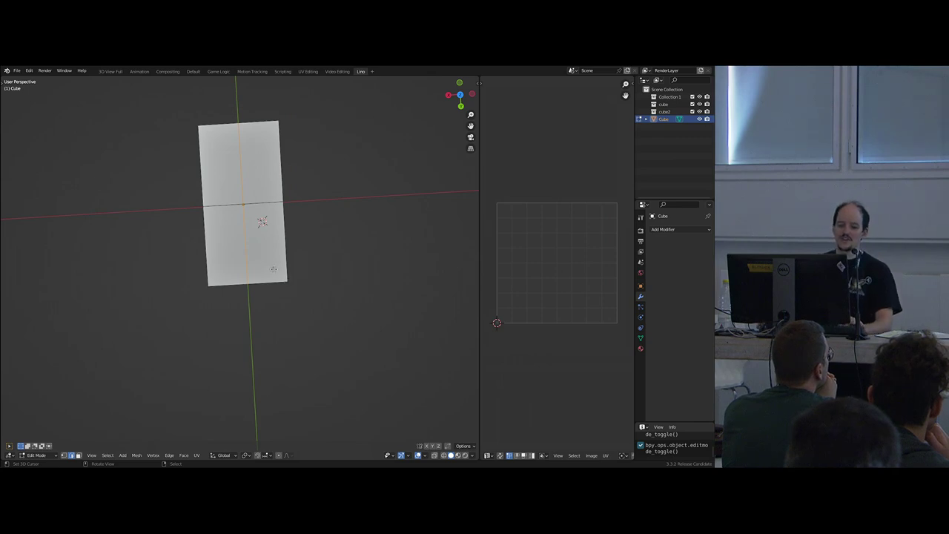
- Add a centred loop cut around the slab's sides, halfway through its thickness
middle_drag(271, 276, 284, 248)
scroll(256, 260, up, 4)
key(ctrl+r)
double_click(239, 288)
scroll(252, 288, up, 3)
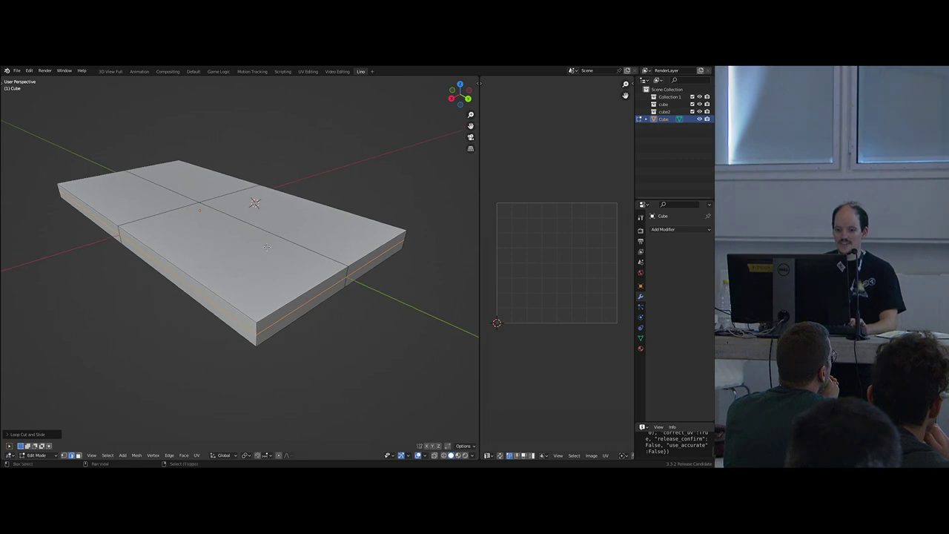
middle_drag(259, 237, 272, 251)
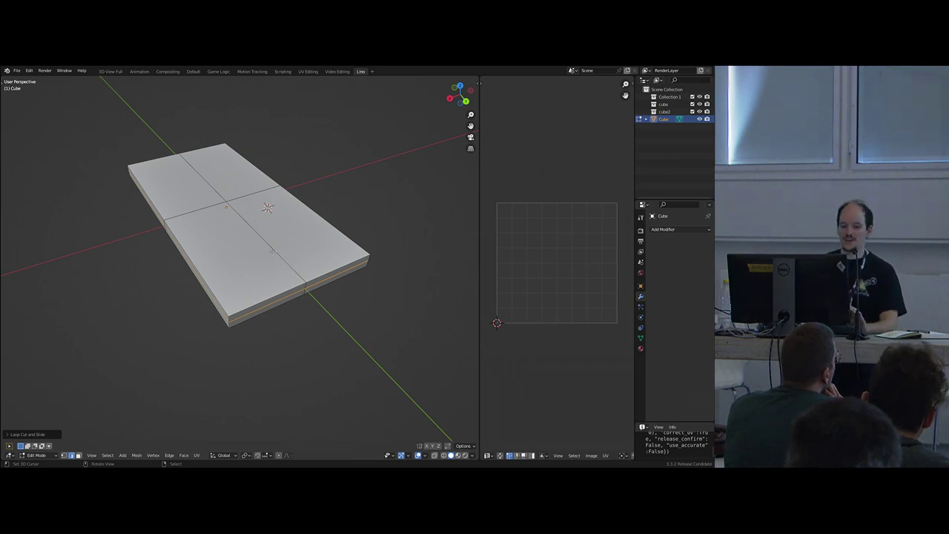
- Add a crosswise loop cut slid close to one short end of the slab, and focus on the adjoining top quarter face
middle_drag(231, 278, 209, 255)
key(3)
click(232, 274)
key(ctrl+r)
click(208, 258)
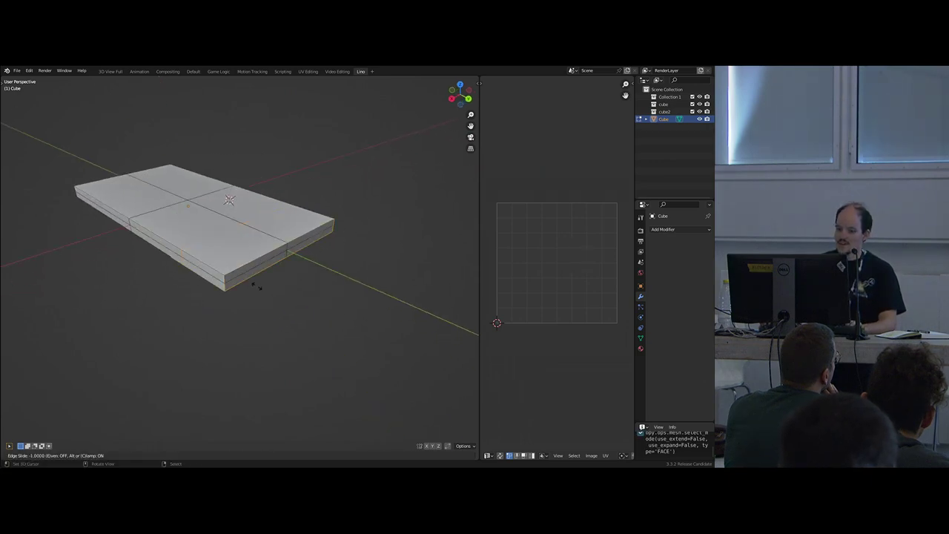
click(244, 284)
key(3)
right_click(229, 251)
scroll(285, 281, up, 3)
key(KP_Decimal)
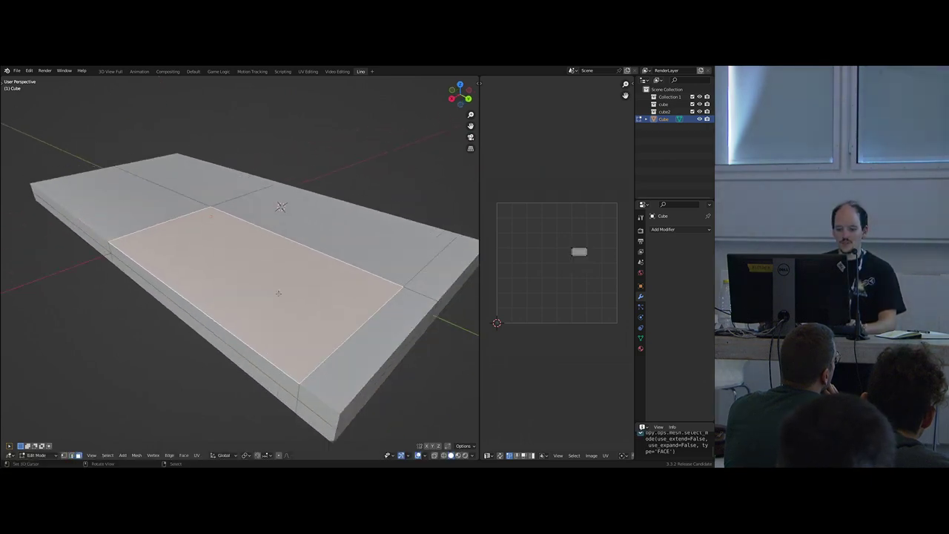
- Select the edge loop near the slab's short end and adjust its position along the slab
scroll(311, 319, down, 1)
key(2)
alt+right_click(310, 334)
key(g)
key(g)
click(296, 325)
shift+middle_drag(296, 324, 282, 303)
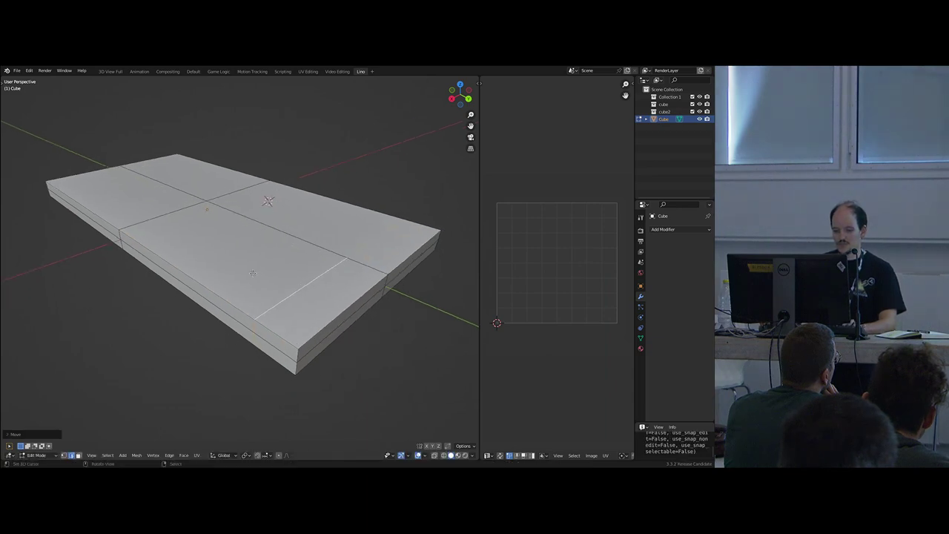
- Inset the top quarter face between the centre lines and the end loop
right_click(246, 294)
click(260, 281)
key(i)
click(314, 348)
- Snap the 3D cursor to the vertex at the centre of the slab's top
key(2)
right_click(202, 197)
key(1)
right_click(206, 200)
key(shift+s)
key(2)
- Pivot around the 3D cursor and scale the inset's long inner edge along X onto the lengthwise centre line
right_click(187, 222)
shift+right_click(295, 250)
middle_drag(295, 250, 268, 262)
key(period)
right_click(272, 237)
key(alt+period)
key(s)
middle_click(313, 237)
right_click(312, 235)
shift+right_click(296, 230)
key(s)
middle_click(338, 241)
key(Return)
middle_drag(360, 240, 256, 209)
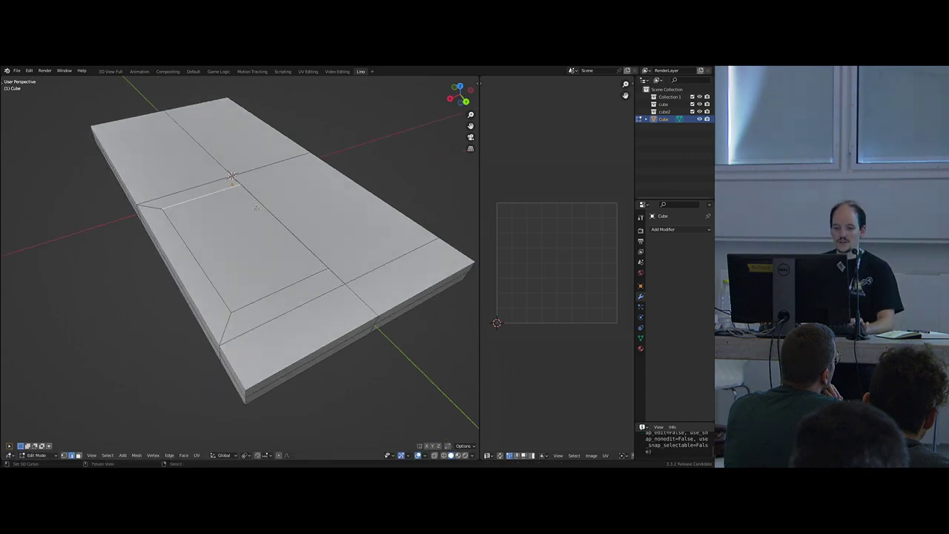
- Scale the inset's short inner edge to 0 along Y about the 3D cursor, onto the crosswise centre line
key(s)
mouse_move(275, 274)
middle_down()
mouse_move(284, 291)
mouse_move(310, 297)
mouse_move(276, 270)
mouse_move(284, 258)
mouse_move(258, 281)
mouse_move(272, 263)
middle_up()
key(0)
key(Return)
- Extrude the inset face upward and move its outer top edge along Y to slope the end of the block
key(3)
right_click(284, 302)
key(e)
click(270, 256)
key(2)
right_click(265, 246)
key(g)
key(y)
click(276, 257)
- Select the slab's upper rim edge loop and bevel it
click(219, 259)
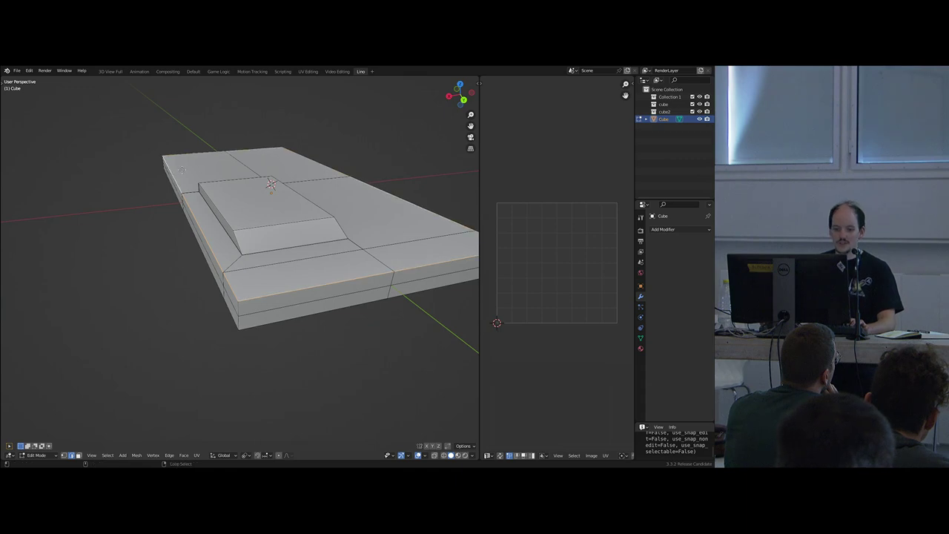
middle_drag(332, 303, 350, 313)
key(ctrl+b)
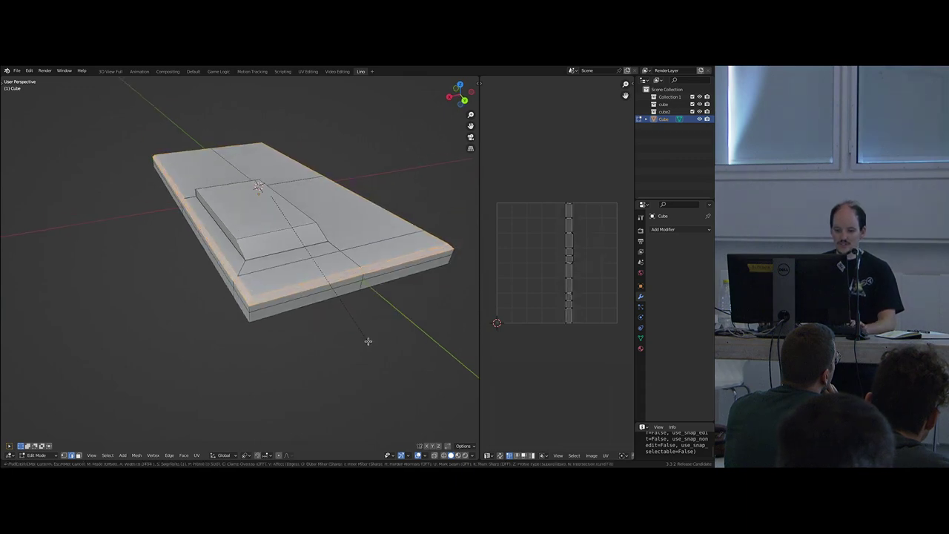
click(368, 341)
- Try an Array modifier with a count of 2 on the slab in object mode, and remove it
key(Tab)
click(667, 229)
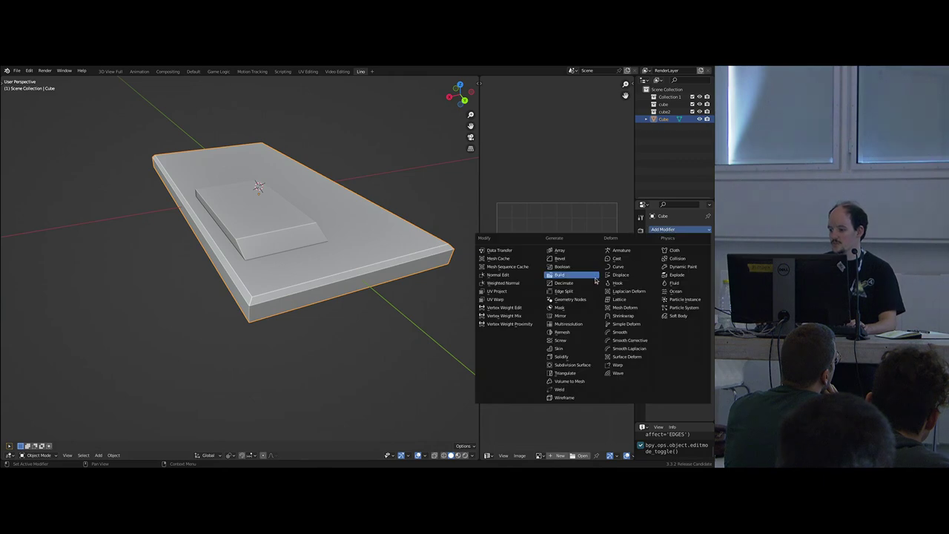
click(562, 253)
scroll(290, 259, down, 3)
scroll(290, 276, up, 4)
middle_drag(294, 306, 282, 298)
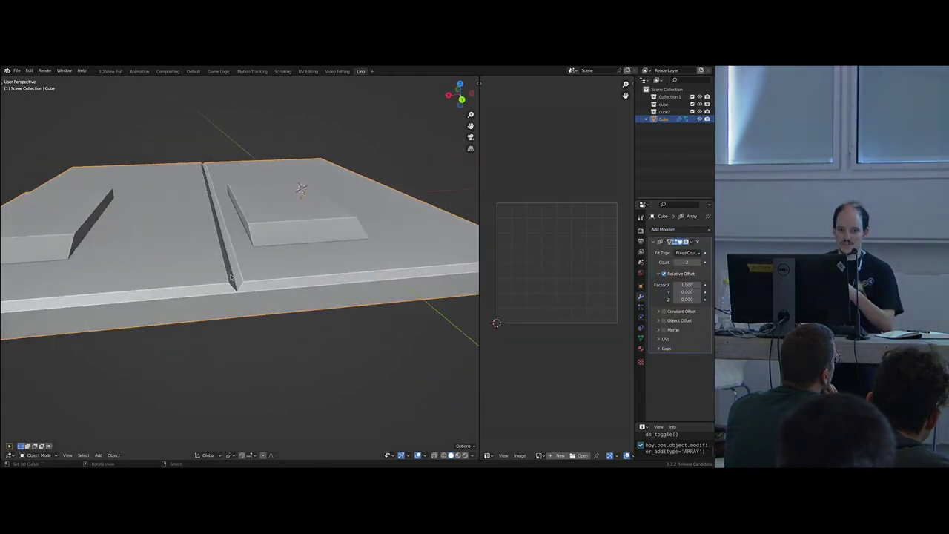
click(698, 241)
- Duplicate the top face of the raised block in edit mode and scale the copy down
middle_drag(333, 210, 322, 269)
key(Tab)
mouse_move(239, 224)
middle_down()
mouse_move(220, 232)
mouse_move(235, 241)
middle_up()
key(alt+a)
key(3)
right_click(250, 219)
key(shift+d)
right_click(253, 224)
key(s)
click(260, 227)
- Move the small face along Y over the sloped end, extrude it upward into a block and grow the selection
key(g)
key(y)
click(280, 264)
middle_drag(261, 268, 285, 256)
key(e)
click(282, 266)
key(ctrl+KP_Add)
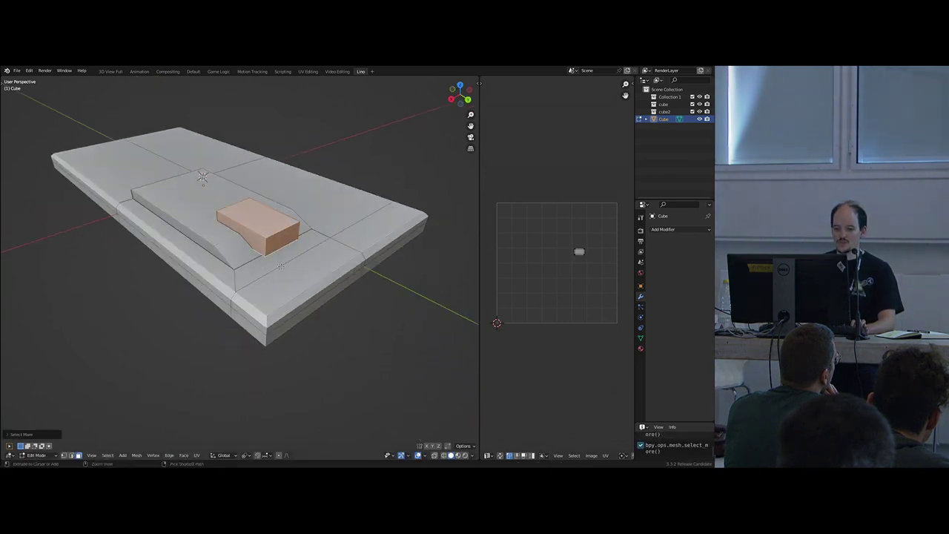
- Move the small block along X over the sloped end of the raised block
middle_drag(316, 351, 298, 347)
key(g)
key(x)
click(303, 301)
- Try cutting the small block out of the slab with Intersect (Boolean), and undo it
key(ctrl+f)
click(304, 301)
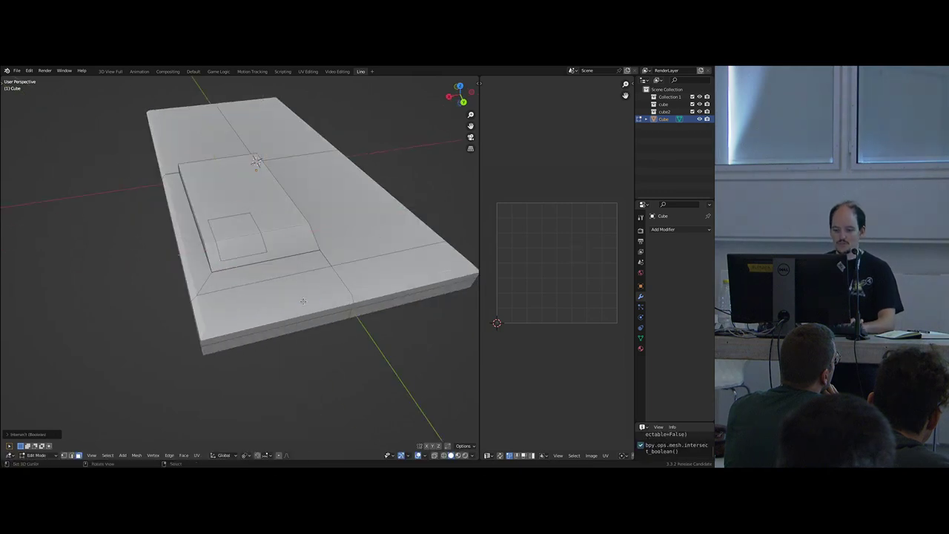
key(ctrl+t)
key(ctrl+z)
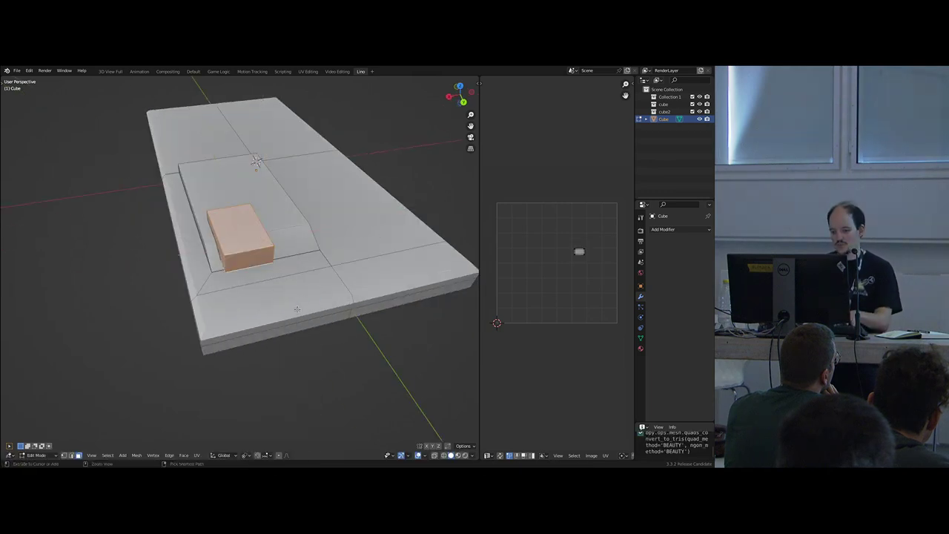
- Switch the viewport shading to MatCap lighting
click(475, 456)
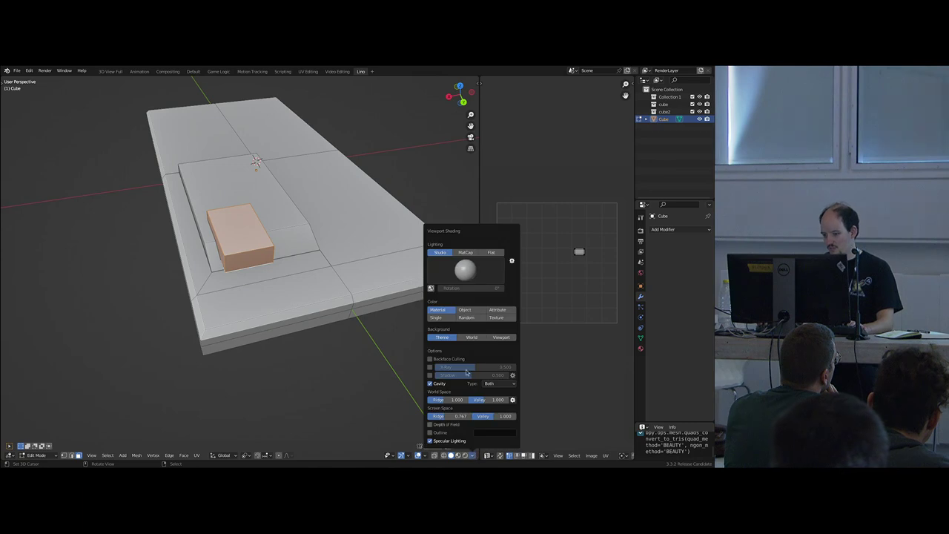
click(463, 256)
mouse_move(445, 256)
middle_down()
mouse_move(354, 245)
mouse_move(263, 264)
mouse_move(236, 257)
mouse_move(312, 241)
mouse_move(319, 228)
mouse_move(290, 242)
mouse_move(292, 252)
middle_up()
- Correct the small block's normals and subtract it from the raised block to form a recess
key(alt+n)
click(307, 254)
key(ctrl+b)
click(238, 245)
- Select the edge at the back of the recess and move it along Y to slope the wall
key(2)
click(232, 252)
key(g)
key(y)
click(253, 258)
- Duplicate the recess's floor face, narrow the copy along X and position it along Z and Y over the recess
key(3)
click(241, 238)
key(shift+d)
right_click(296, 252)
key(s)
key(x)
click(313, 253)
key(g)
key(z)
click(276, 235)
key(g)
key(y)
click(263, 247)
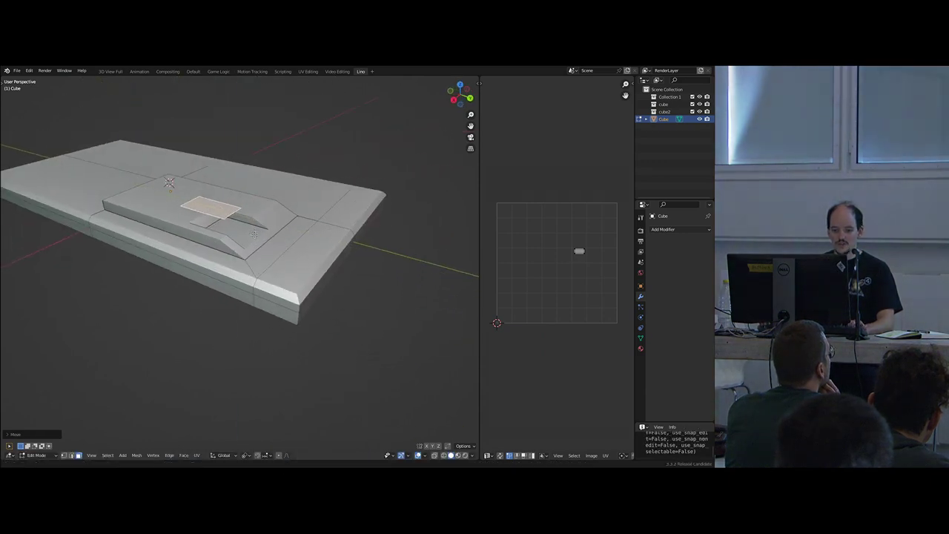
- Extrude the copied face into a block, recalculate its normals and cut it from the slab with Intersect (Boolean)
key(e)
click(239, 262)
key(ctrl+KP_Add)
key(ctrl+KP_Add)
key(shift+n)
key(ctrl+f)
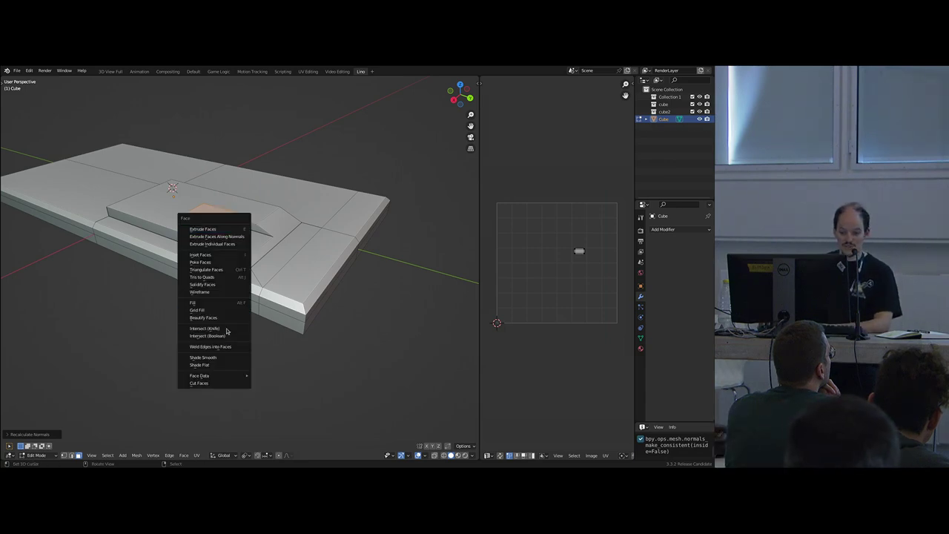
click(225, 335)
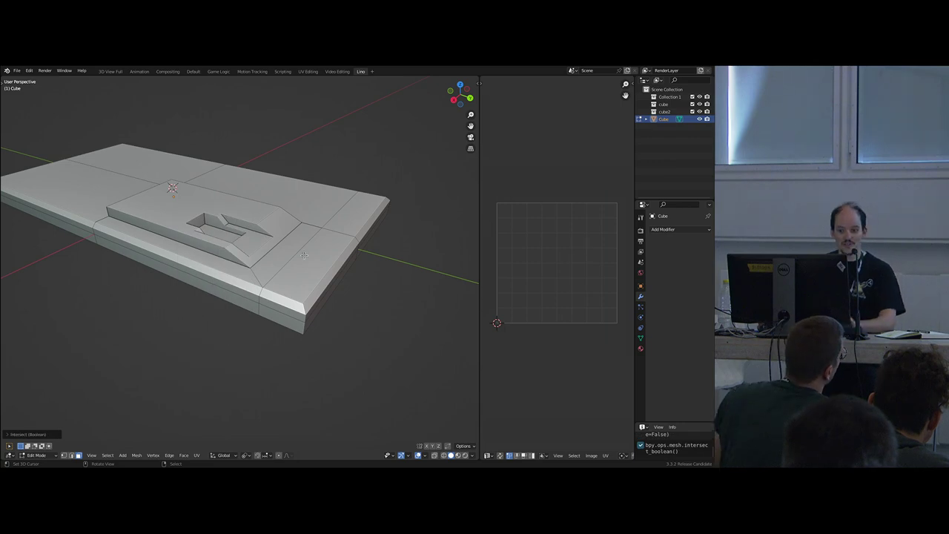
- Duplicate the back wall face of the inner pocket, then scale and reposition the copy
middle_drag(225, 334, 166, 349)
scroll(260, 245, up, 4)
shift+middle_drag(258, 231, 270, 285)
right_click(258, 182)
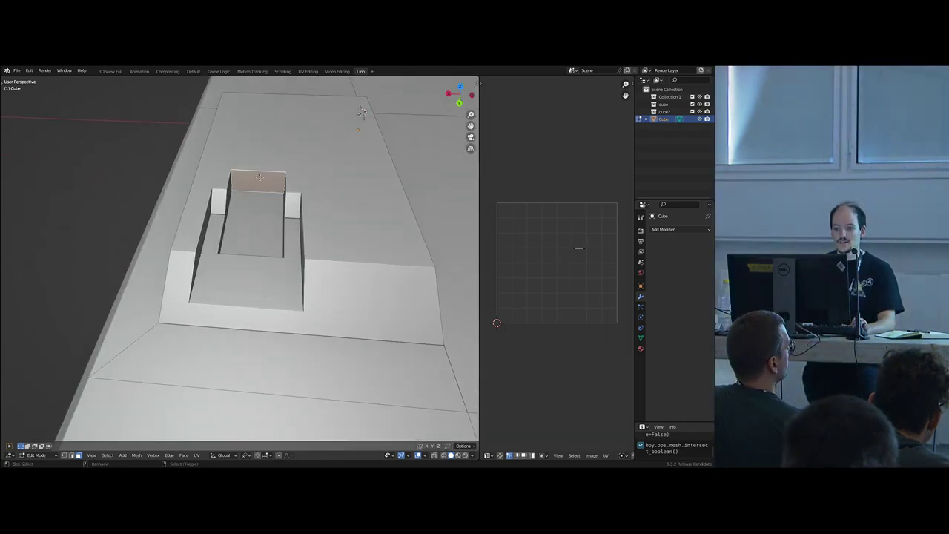
key(shift+d)
right_click(323, 273)
key(s)
click(305, 294)
key(g)
key(x)
middle_drag(272, 277, 278, 252)
click(299, 270)
- Extrude the copied face into a block along the recess and bevel its lengthwise edges round
key(e)
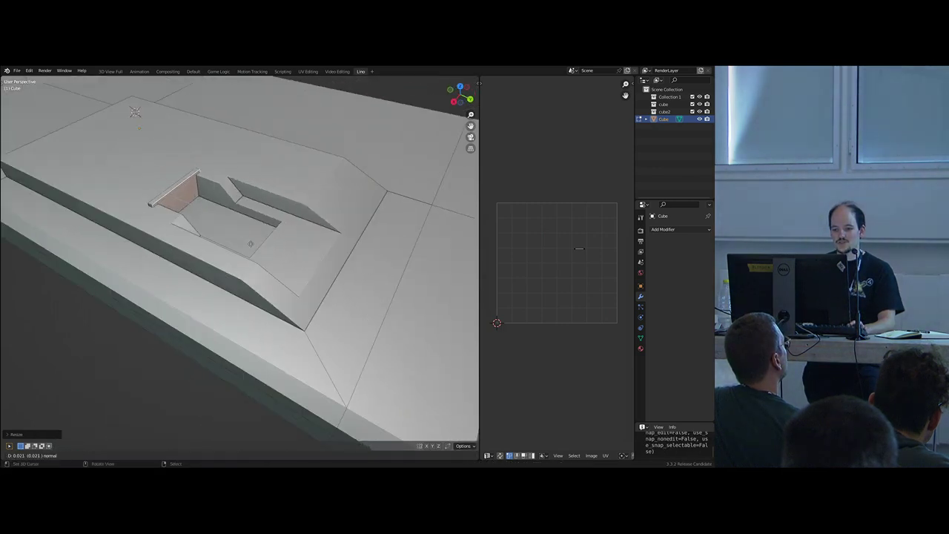
click(314, 279)
key(2)
ctrl+alt+right_click(220, 232)
key(ctrl+b)
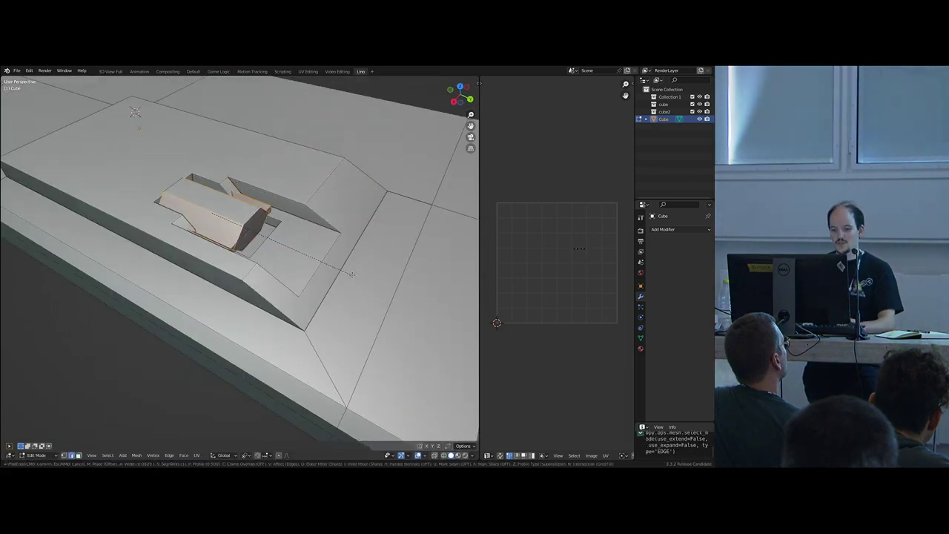
click(342, 270)
- Select the whole rounded block and scale it to fit over the recess
key(l)
middle_drag(346, 261, 287, 241)
key(s)
click(297, 260)
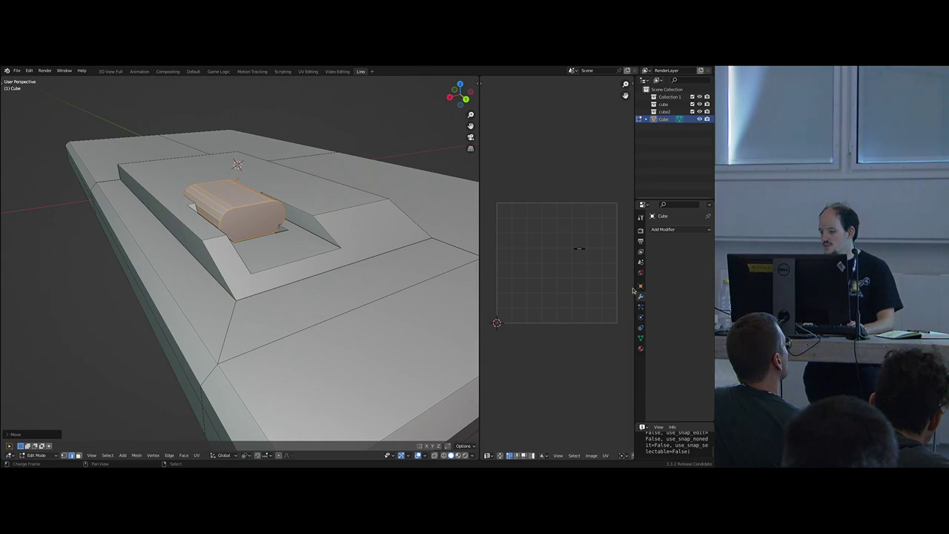
- Enable Auto Smooth for the mesh normals with an angle of 60°
click(641, 340)
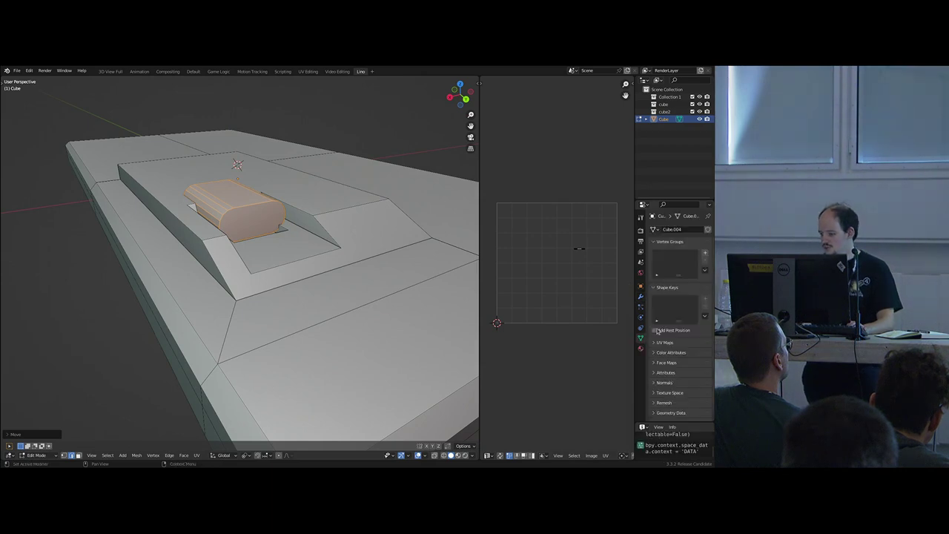
scroll(674, 358, down, 1)
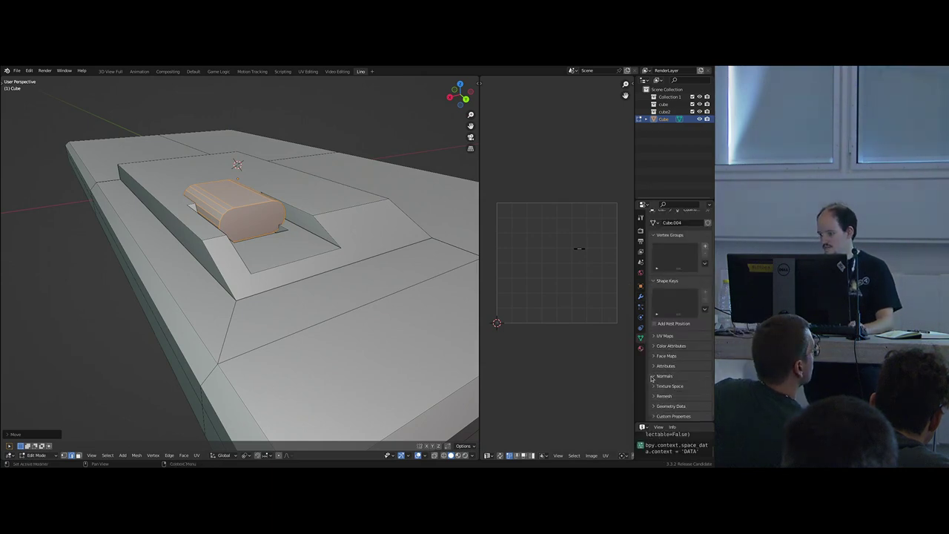
click(669, 376)
click(677, 387)
click(684, 387)
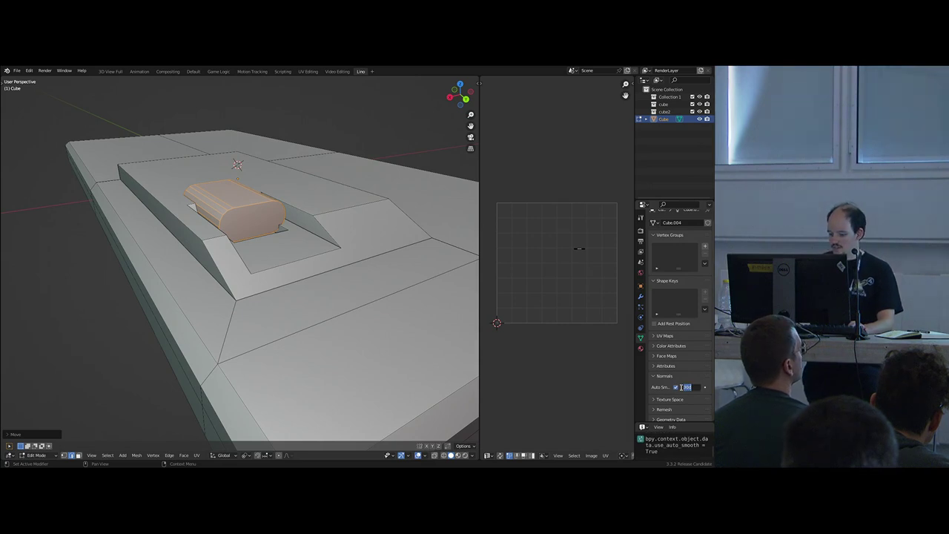
text(60)
key(Return)
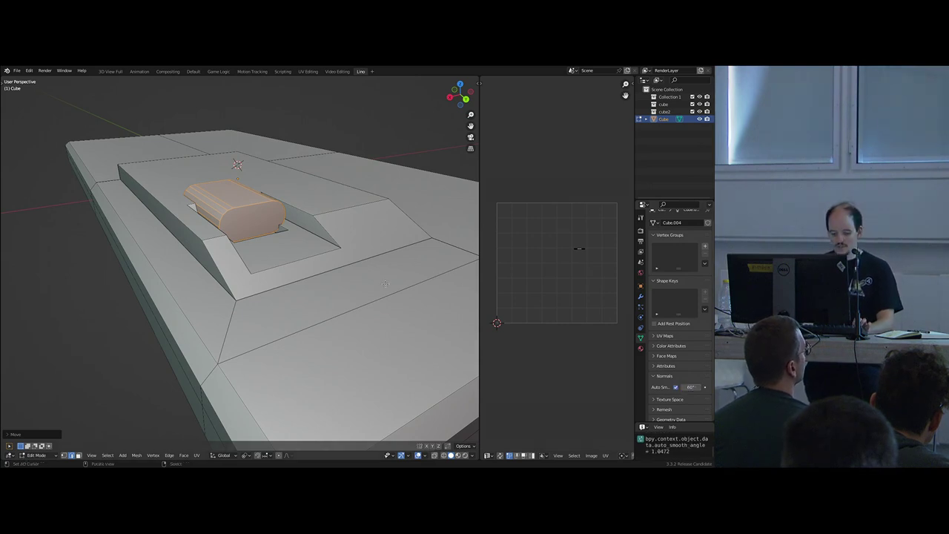
- Shade all faces of the mesh smooth and set the Auto Smooth angle to 30°
key(a)
key(ctrl+f)
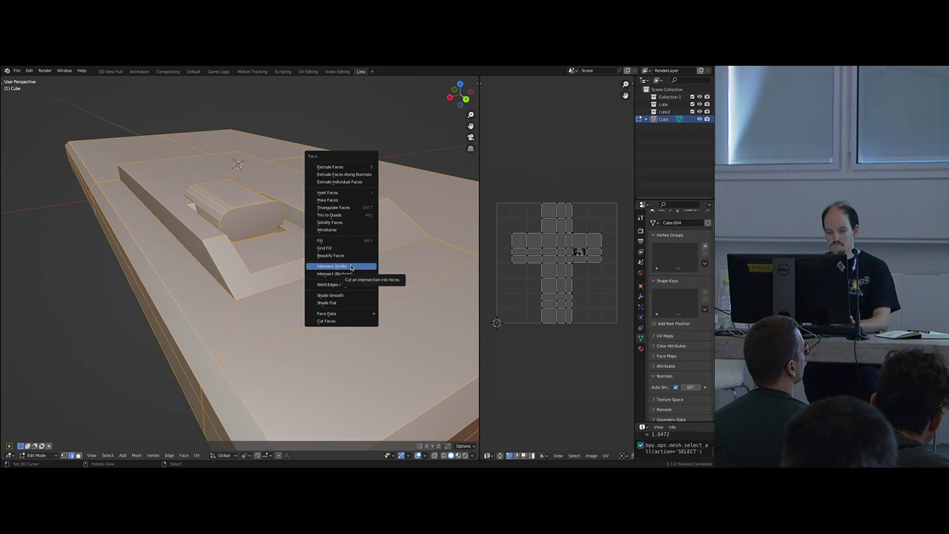
click(331, 295)
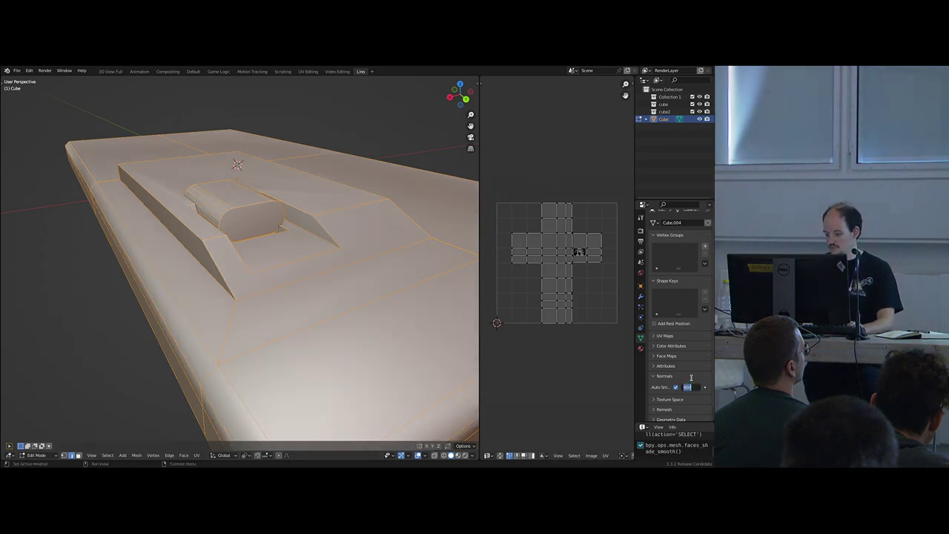
key(Return)
middle_drag(361, 231, 260, 300)
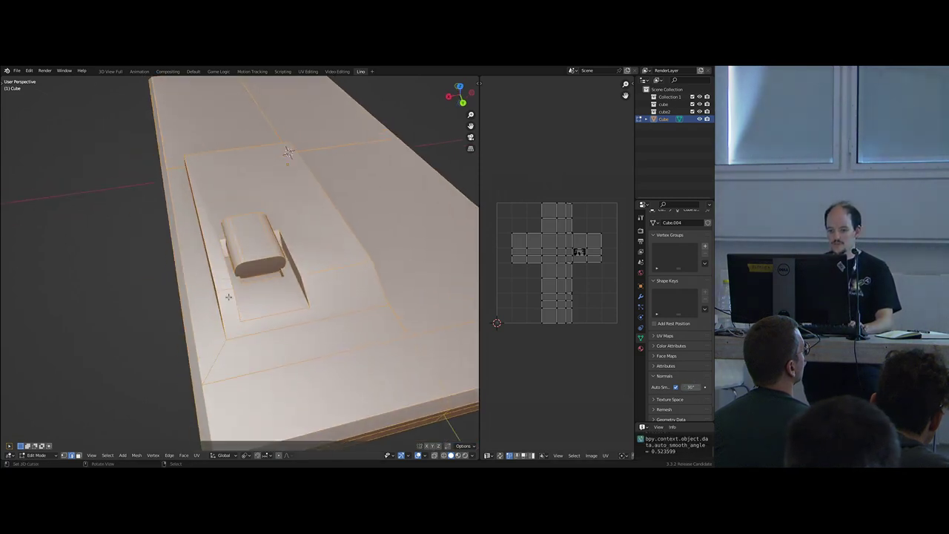
- Set the Auto Smooth angle to 25° and mark the edges of the raised block's sloped end face as sharp
key(alt+a)
key(3)
click(323, 285)
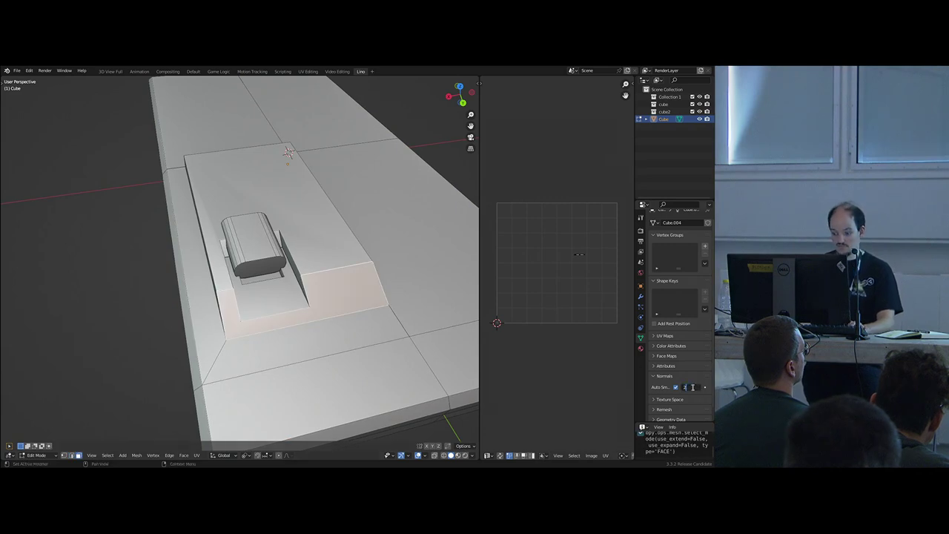
key(ctrl+e)
click(406, 312)
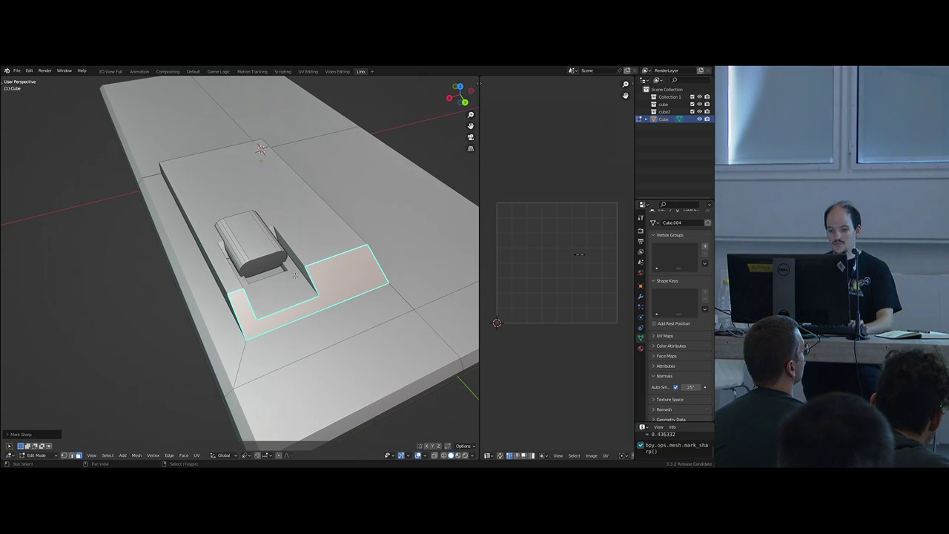
- Duplicate the rounded block's end face along Y and extrude the copy into a short second block
middle_drag(406, 312, 286, 275)
key(shift+d)
key(y)
click(285, 283)
key(e)
click(285, 287)
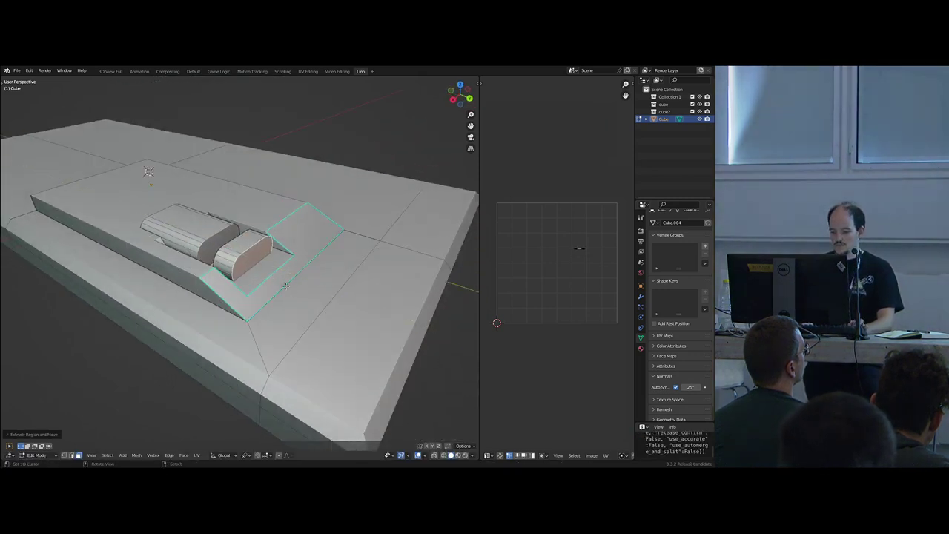
- Recalculate the short rounded block's normals and duplicate the block along Y past the sloped end
middle_drag(269, 278, 297, 297)
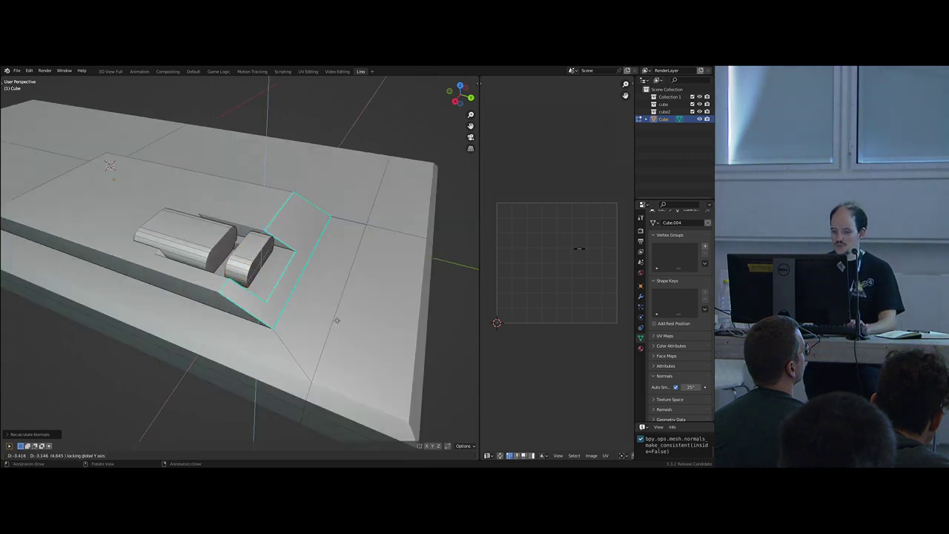
key(shift+d)
key(y)
click(390, 323)
- Add a smooth-shaded cylinder at the middle rounded block's end face, lay it along Y and scale it down
middle_drag(390, 322, 249, 268)
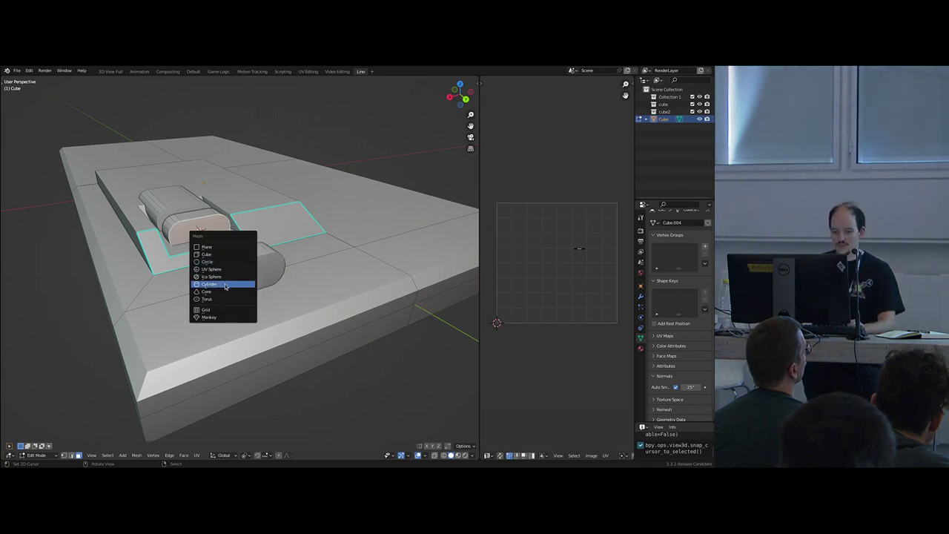
click(226, 286)
key(s)
click(239, 260)
key(w)
click(239, 255)
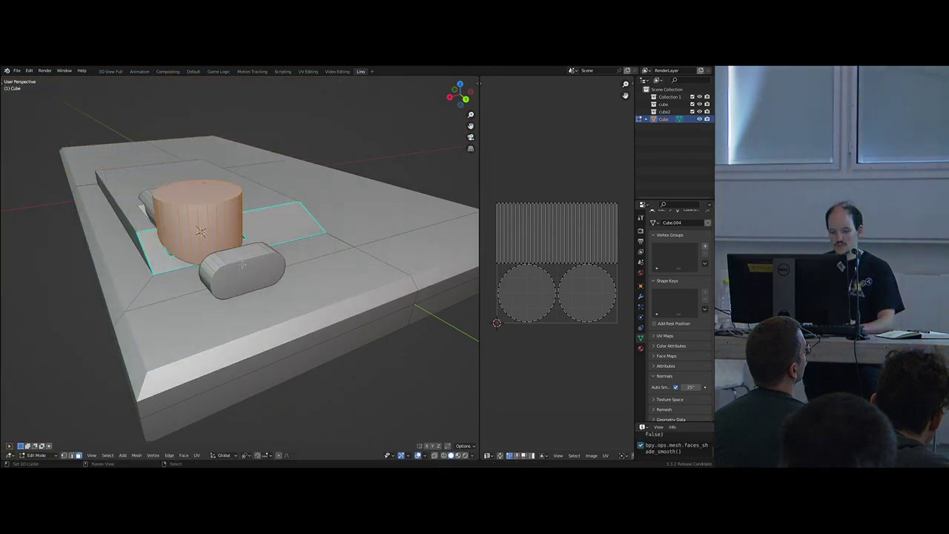
text(r0)
key(Return)
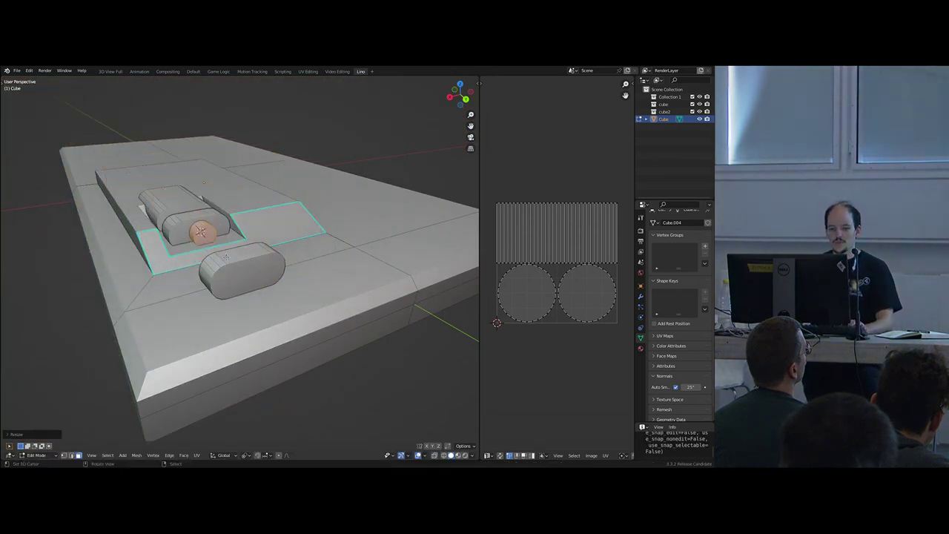
- Stretch the cylinder along Y into a rod and position it to connect the rounded blocks
middle_drag(279, 275, 253, 276)
key(y)
click(435, 368)
middle_drag(319, 293, 247, 330)
key(g)
key(y)
click(354, 301)
key(g)
click(305, 342)
- Duplicate the rod and move the copy along X to sit parallel beside it
key(shift+d)
right_click(282, 315)
key(g)
key(x)
click(308, 275)
middle_drag(307, 276, 263, 279)
- Add loop cuts to the front rod and shrink the section next to the end block
key(alt+a)
key(ctrl+r)
key(3)
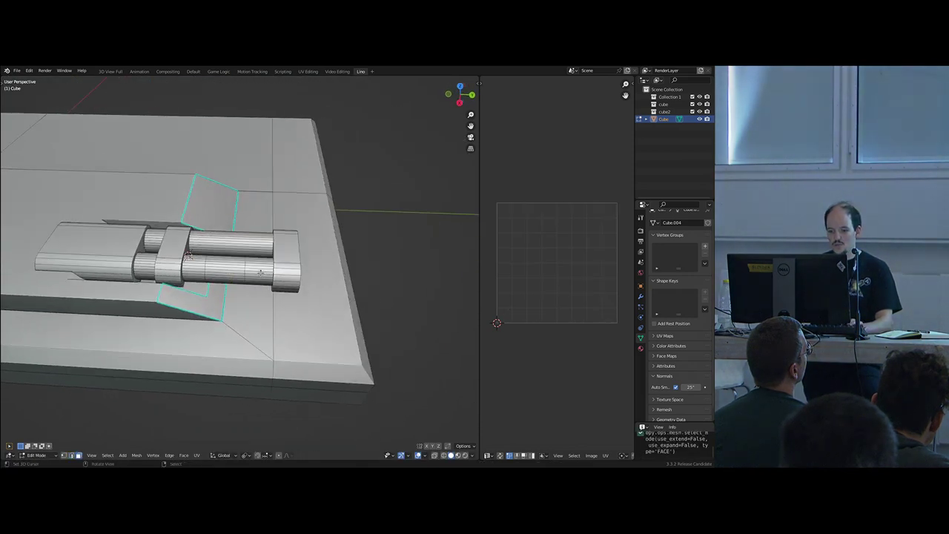
alt+right_click(262, 278)
key(alt+s)
click(220, 273)
scroll(218, 278, up, 4)
key(2)
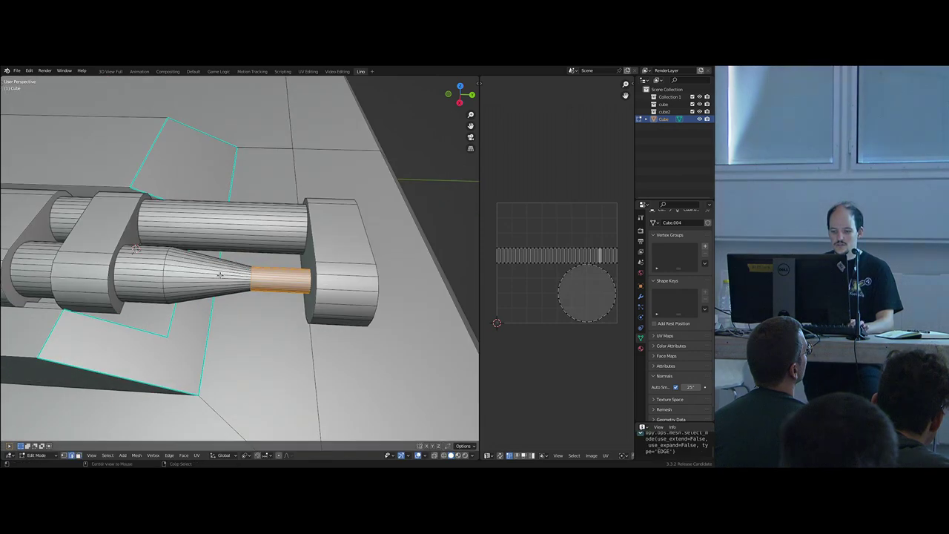
alt+right_click(218, 280)
key(g)
key(y)
right_click(218, 281)
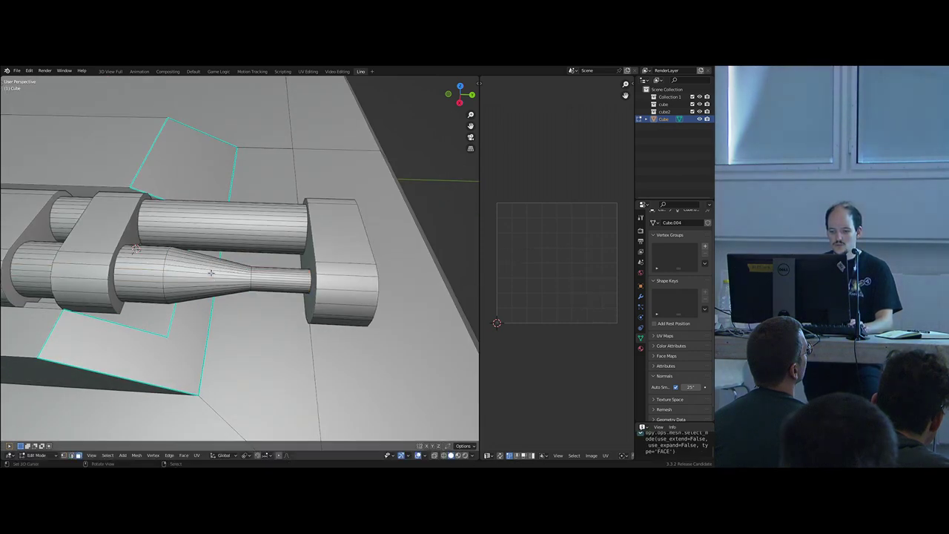
- Flatten the front rod's tapered section along Y with a scale of 0 to form a sharp step
alt+right_click(212, 273)
key(s)
key(y)
key(0)
key(Return)
key(s)
key(y)
right_click(305, 300)
- Shape the step into a chamfered ring and slide it along Y toward the middle rounded block
key(2)
alt+right_click(206, 287)
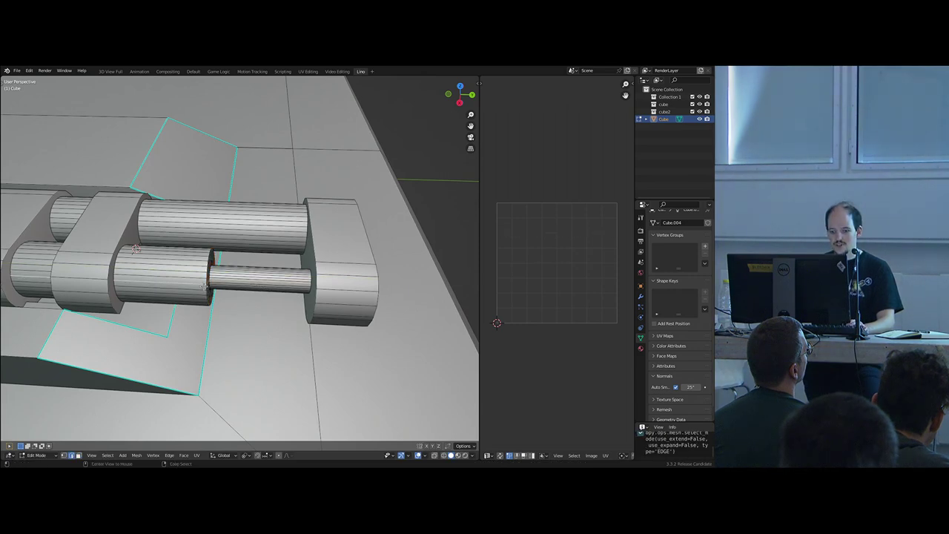
alt+click(207, 286)
key(g)
key(y)
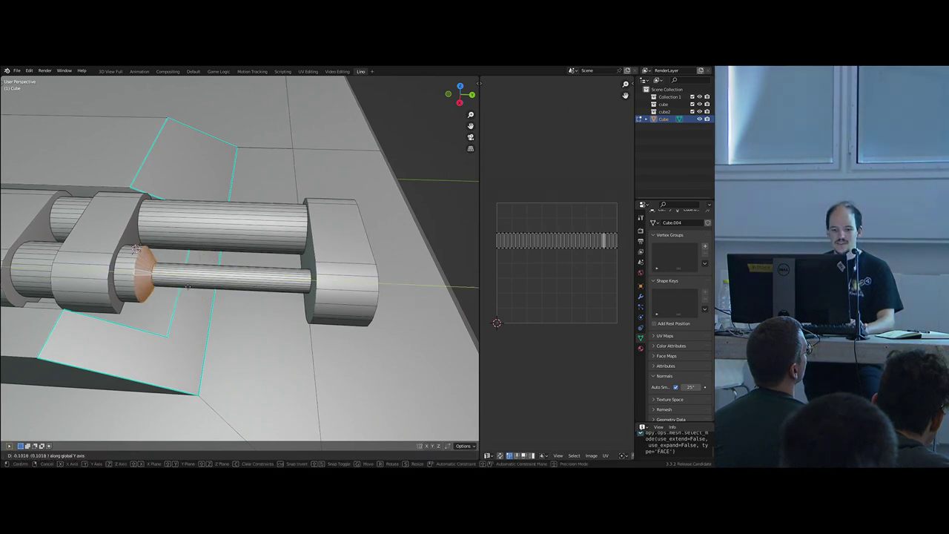
- Place a copy of the chamfered ring farther along the thin rod and mirror it along Y with a scale of -1
alt+click(226, 278)
text(sy)
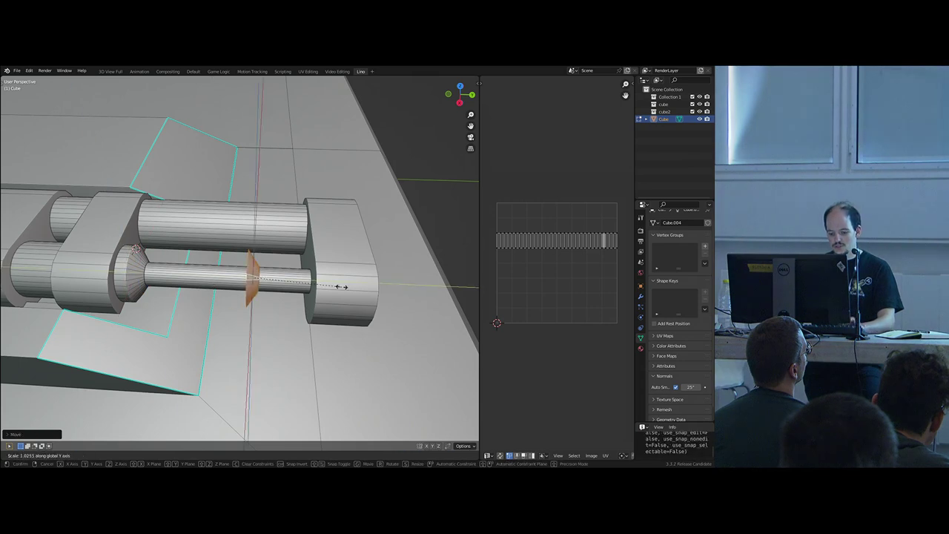
text(-1)
key(Return)
- Extrude the mirrored ring along Y to the end block as a collar, then shorten the collar along Y
key(e)
key(y)
right_click(309, 292)
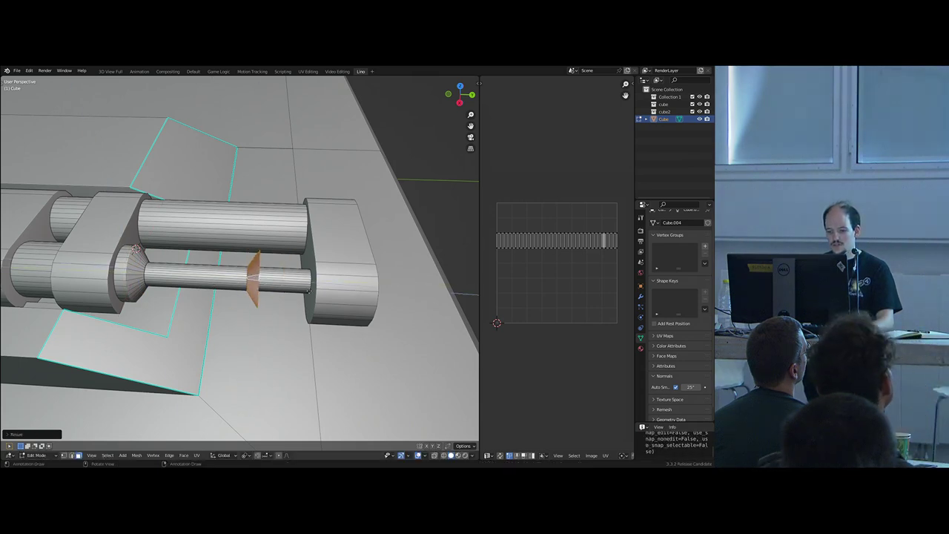
key(ctrl+KP_Add)
key(ctrl+KP_Add)
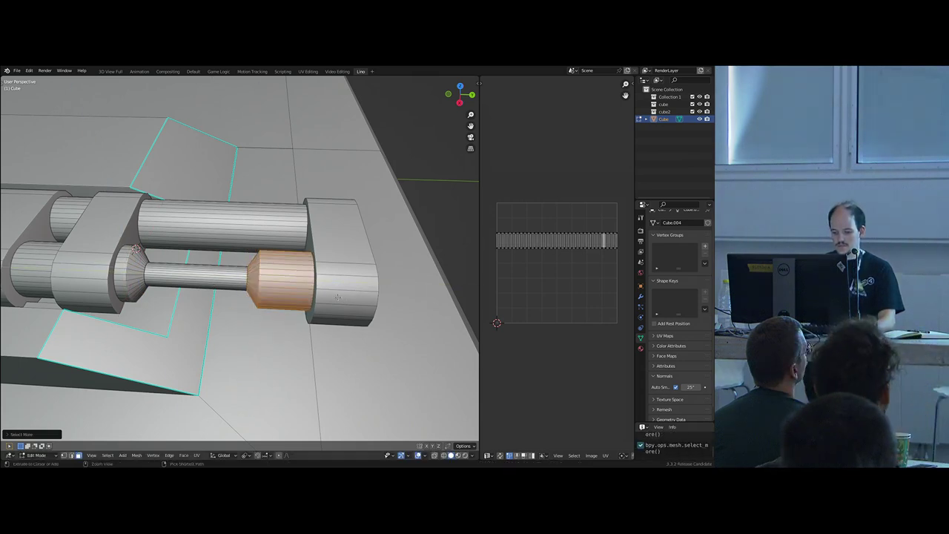
key(g)
key(y)
click(353, 291)
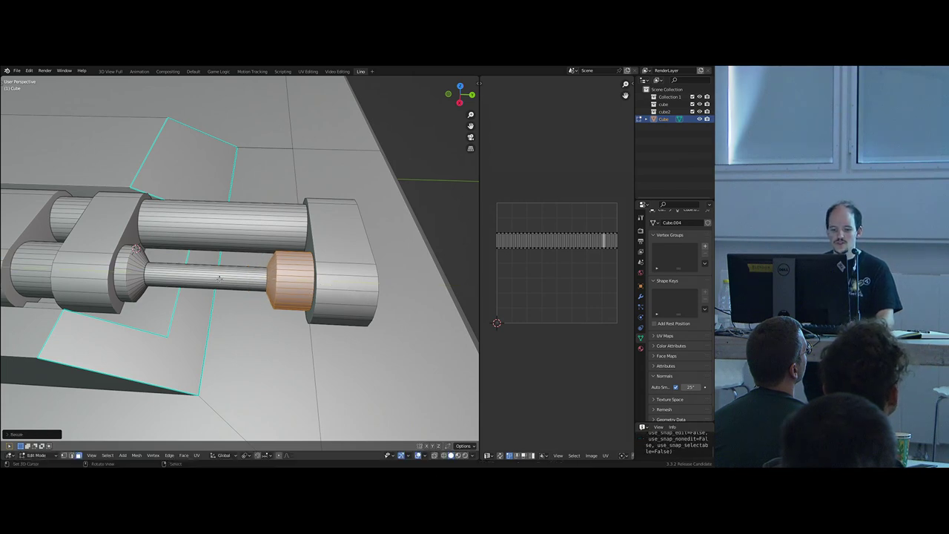
- Select the thin section of the front rod and set the transform pivot point to Median Point
alt+right_click(219, 276)
middle_drag(261, 301, 288, 295)
key(s)
key(y)
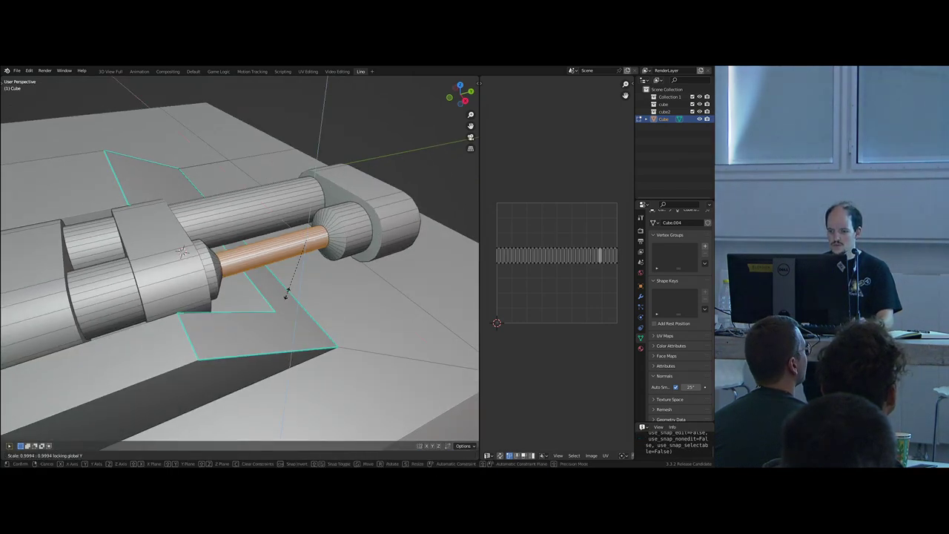
key(Escape)
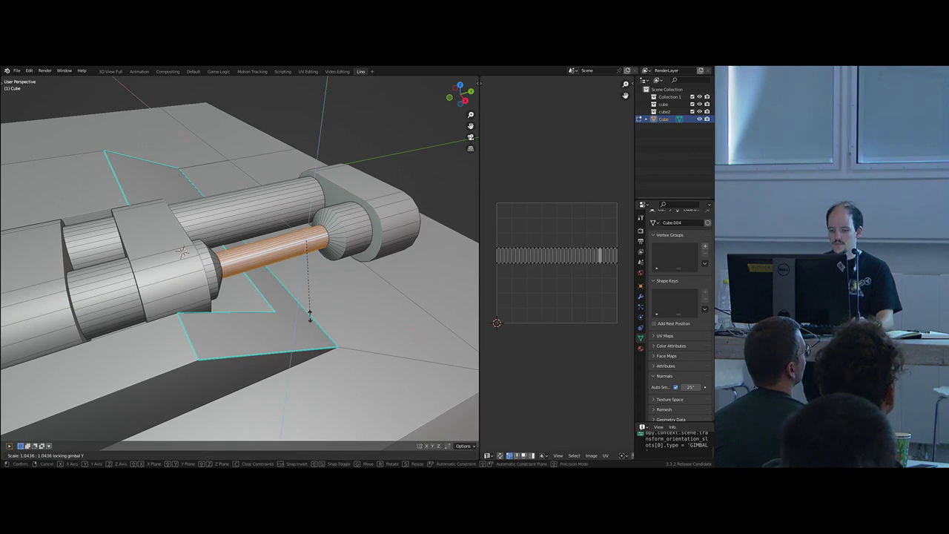
middle_drag(310, 304, 316, 301)
key(l)
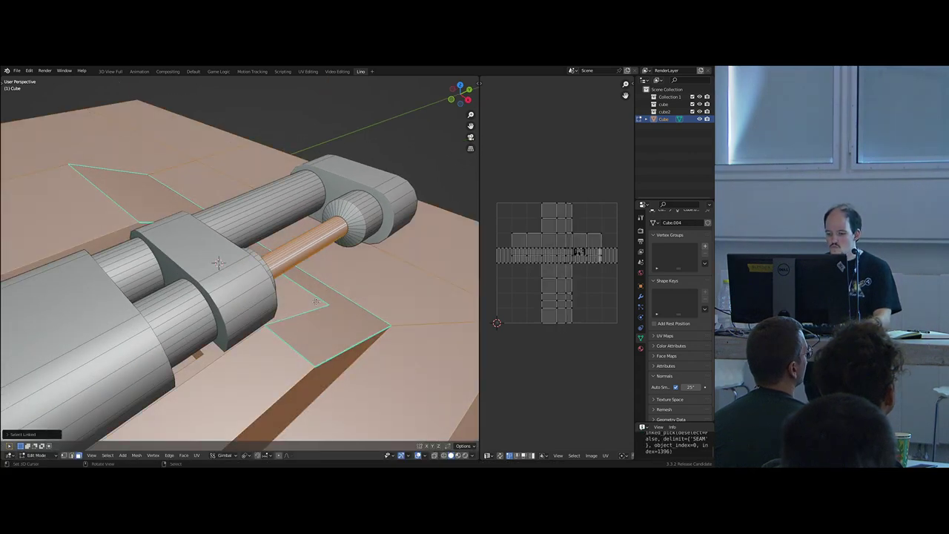
key(comma)
key(Escape)
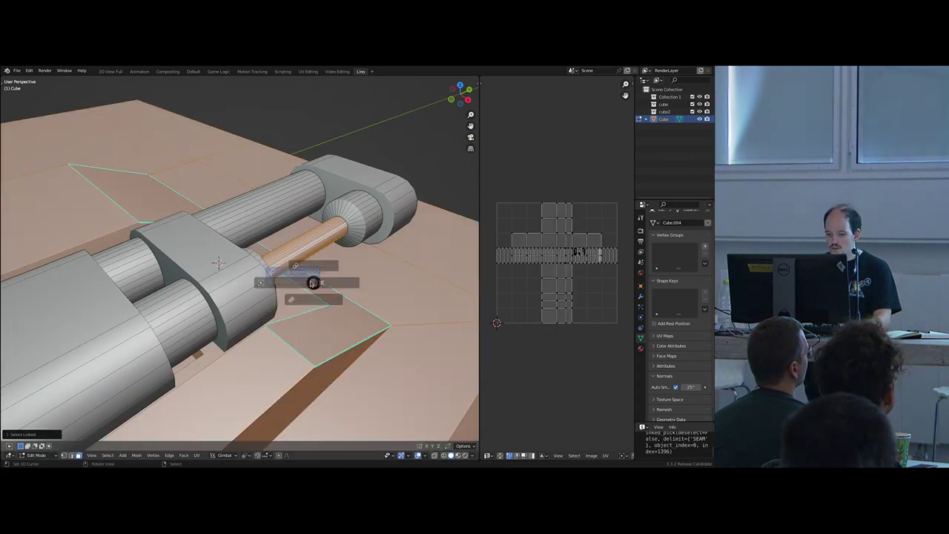
key(period)
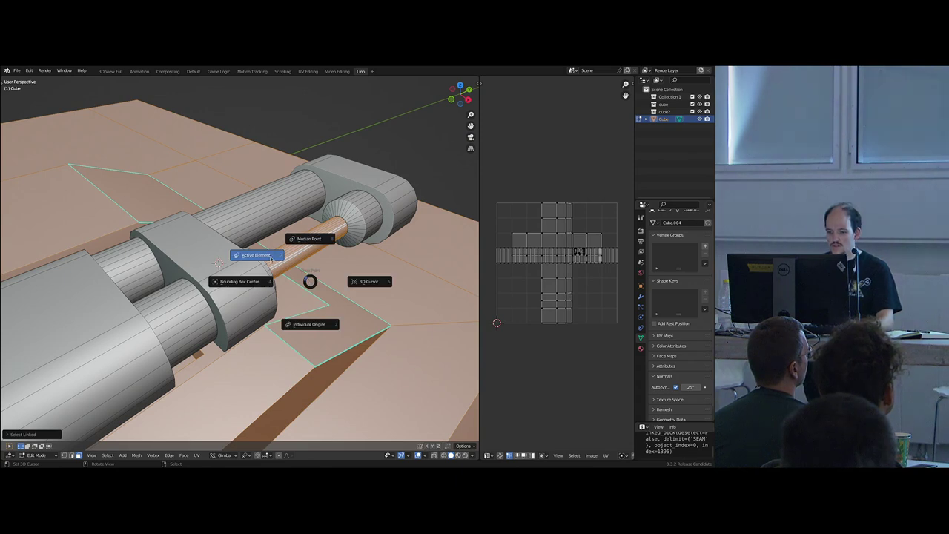
click(312, 242)
- Undo the linked selection and thicken the thin rod section to about 1.5 times, excluding the Y axis from the scaling
key(ctrl+z)
key(s)
key(shift+y)
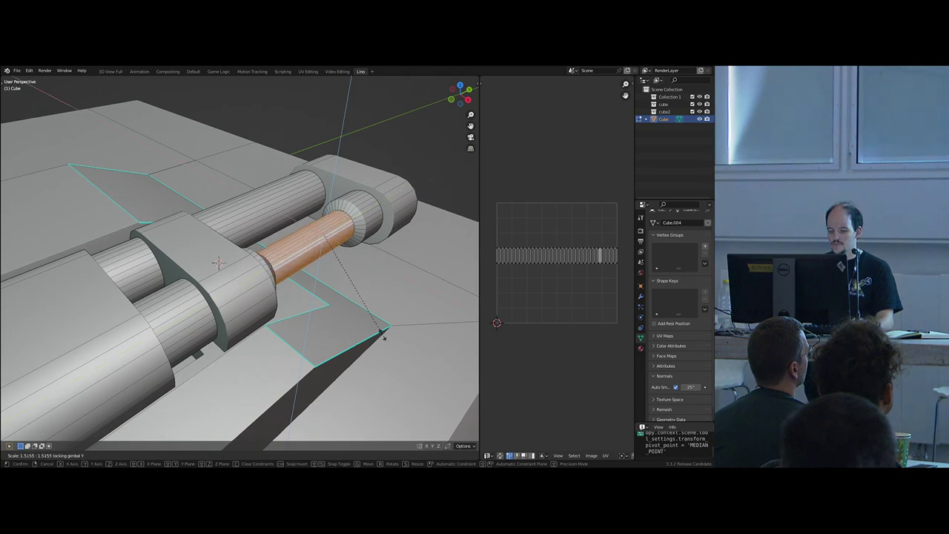
click(384, 335)
- Duplicate the complete front rod with its ring and collar and move the copy along X onto the rear rod's position
middle_drag(384, 335, 315, 347)
right_click(247, 297)
key(l)
key(l)
scroll(296, 302, down, 2)
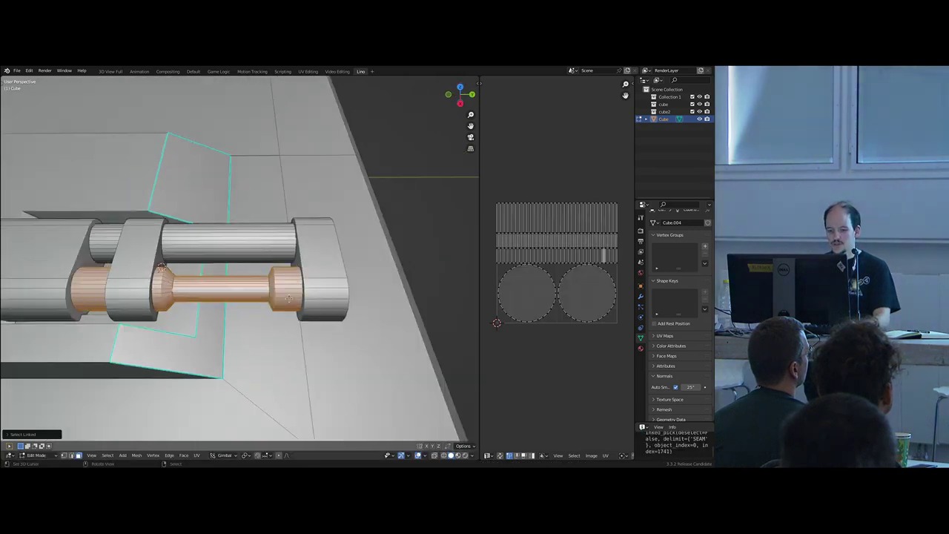
middle_drag(295, 301, 235, 280)
key(shift+d)
right_click(235, 280)
key(g)
key(x)
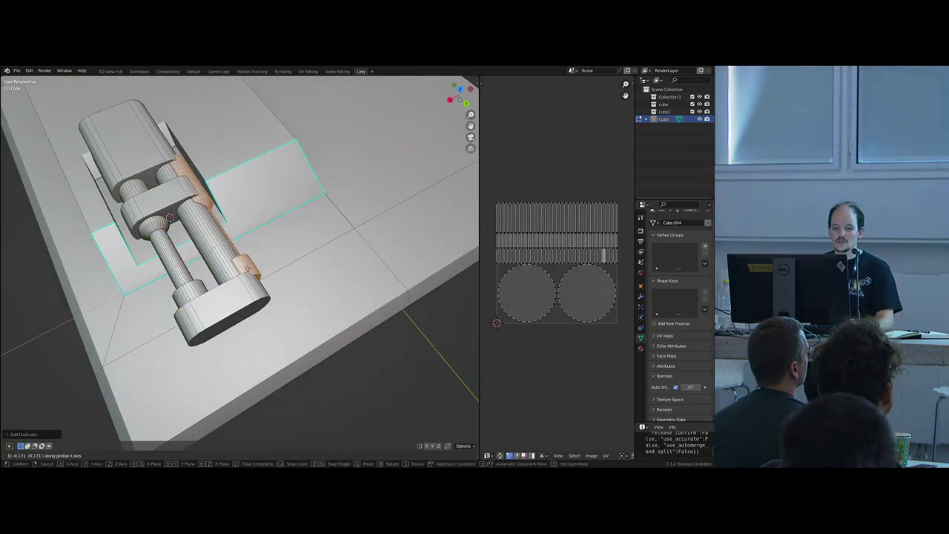
click(268, 254)
- Delete the plain thick rear rod that overlaps the copied stepped rod
right_click(205, 248)
key(l)
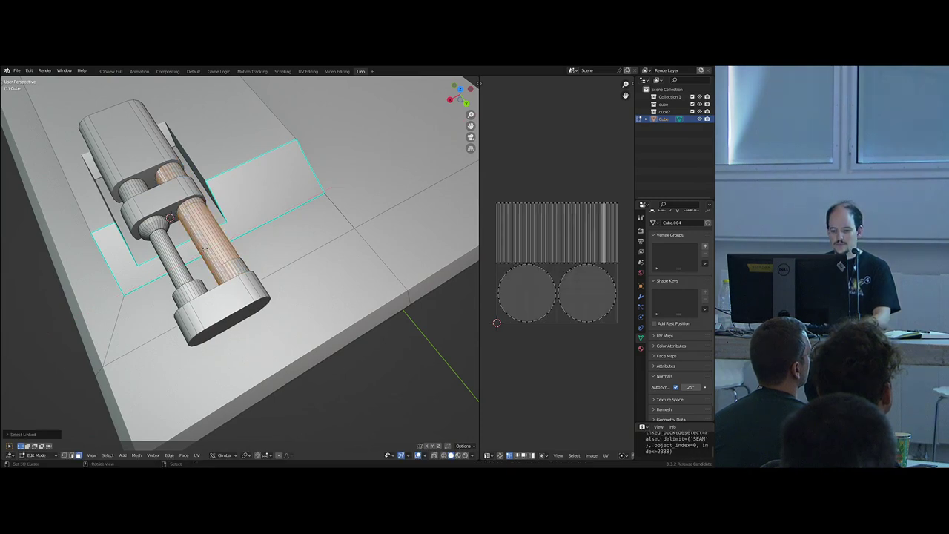
key(x)
middle_drag(232, 236, 206, 241)
key(Tab)
scroll(269, 280, down, 3)
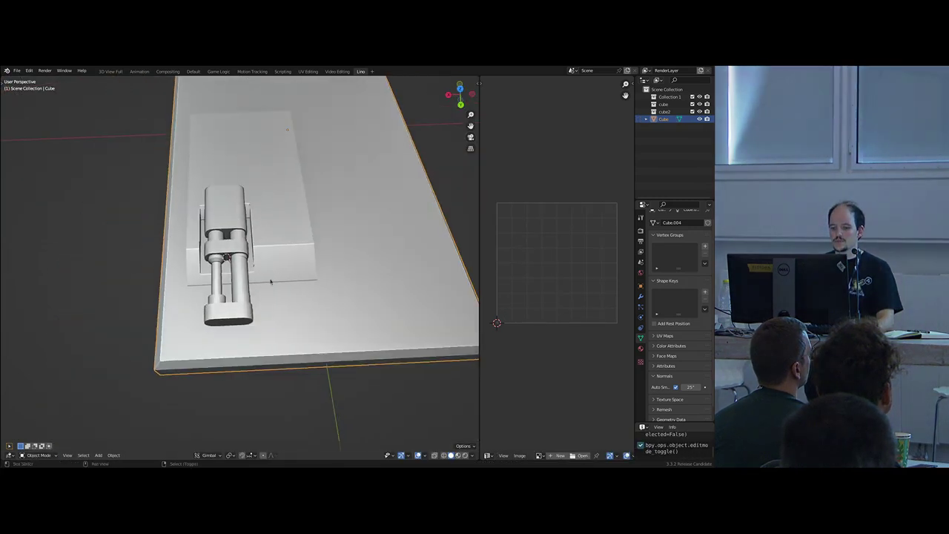
key(Tab)
key(l)
right_click(240, 282)
key(l)
key(x)
key(Tab)
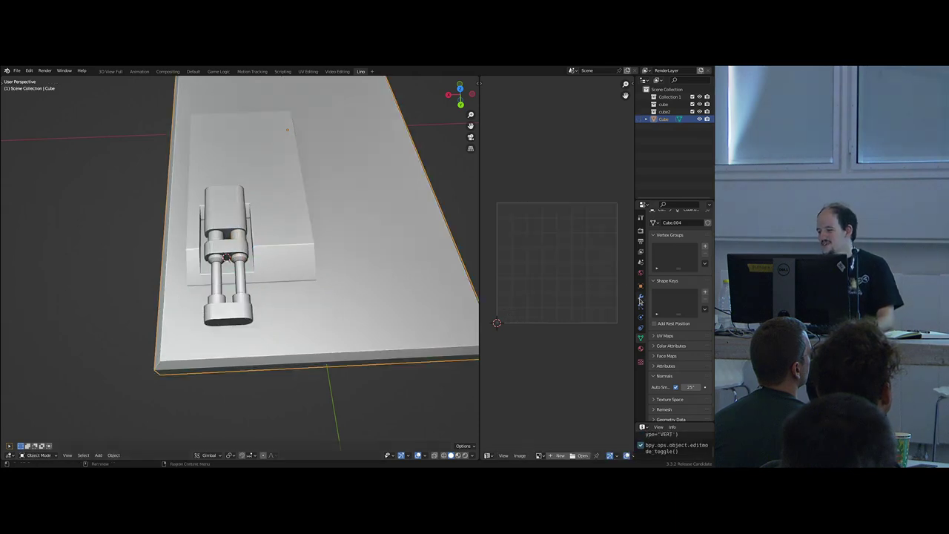
- Add a Mirror modifier on the X and Y axes to the slab with Bisect enabled for X, Y and Z
click(641, 299)
click(679, 229)
click(582, 315)
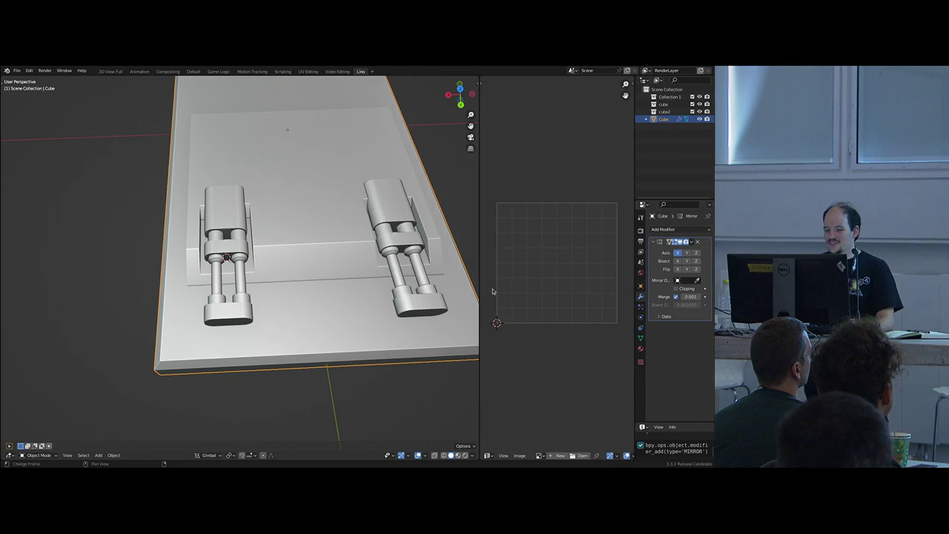
middle_drag(445, 296, 469, 290)
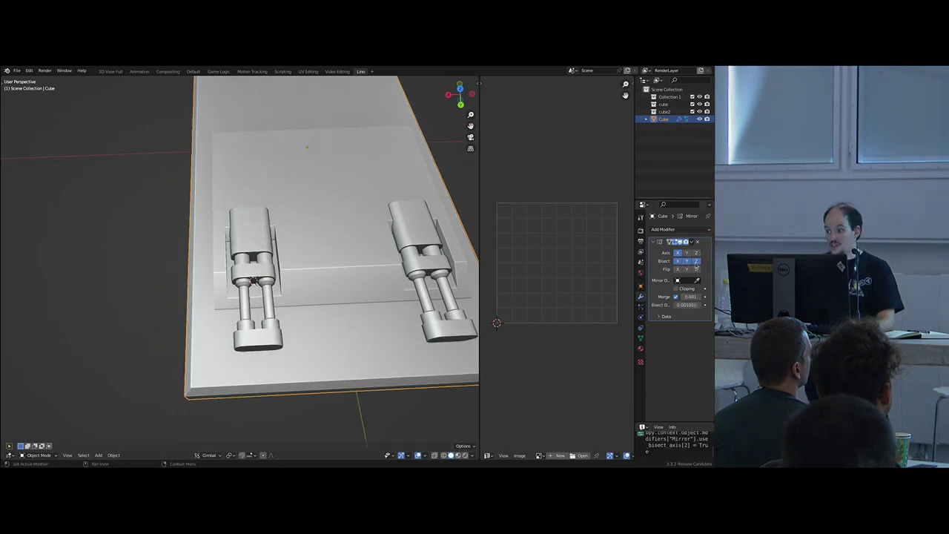
scroll(348, 250, down, 4)
middle_drag(348, 250, 252, 294)
key(alt+a)
scroll(253, 294, down, 1)
shift+middle_drag(317, 292, 282, 309)
scroll(239, 285, up, 3)
- Extrude the rear end face of the large rounded block into a wider, longer section toward the slab's middle
key(Tab)
scroll(281, 309, up, 4)
middle_drag(281, 193, 317, 154)
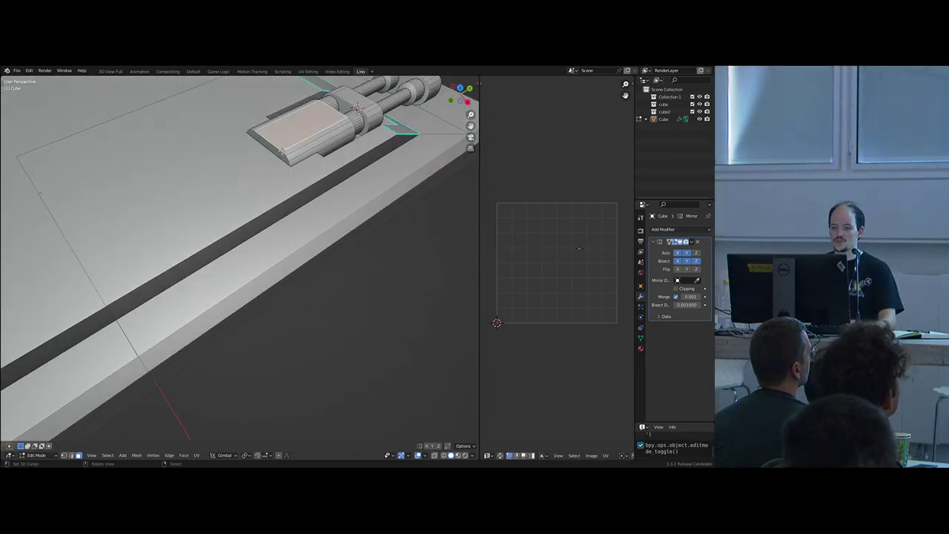
middle_drag(356, 107, 282, 214)
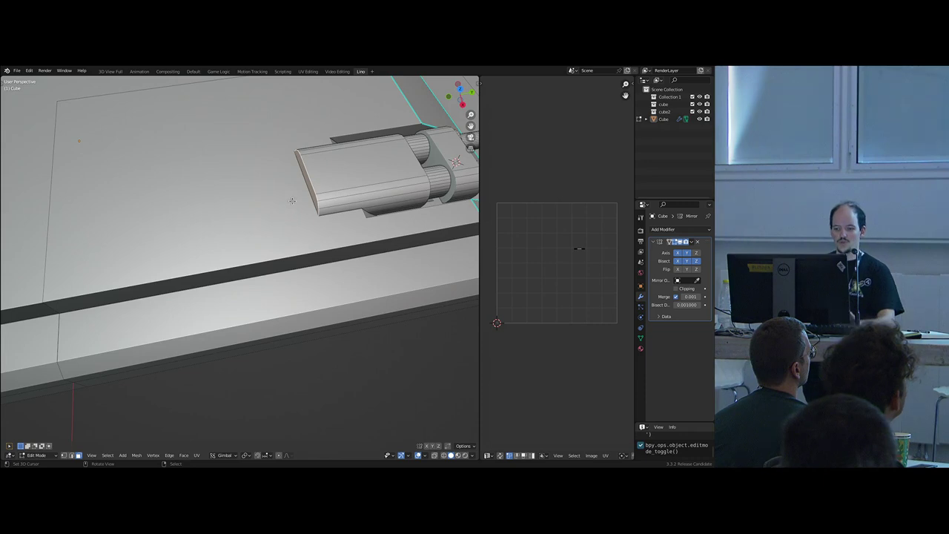
key(e)
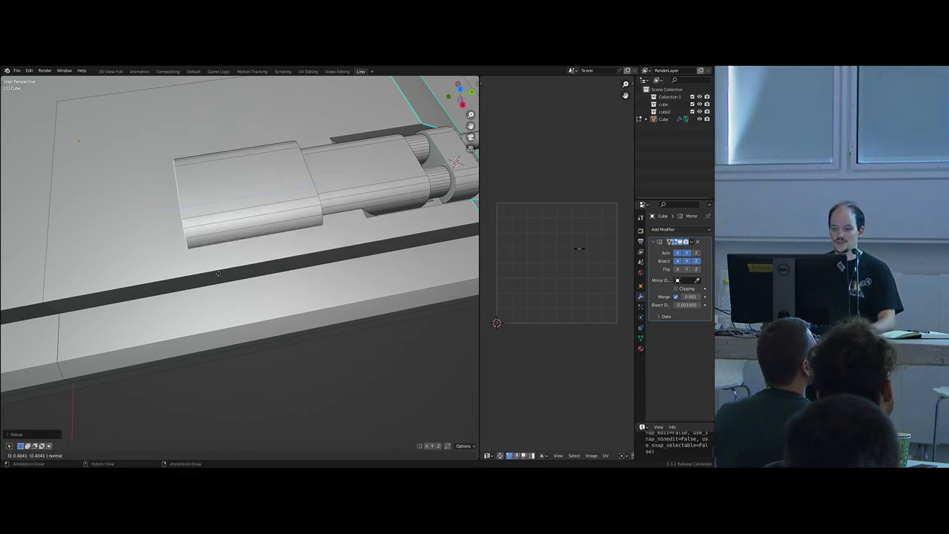
click(223, 273)
- Enable Clipping in the Mirror modifier and slide the extruded end face along Y to the mirror plane
shift+middle_drag(223, 273, 331, 284)
scroll(331, 284, down, 4)
key(g)
key(y)
click(210, 272)
middle_drag(210, 271, 253, 238)
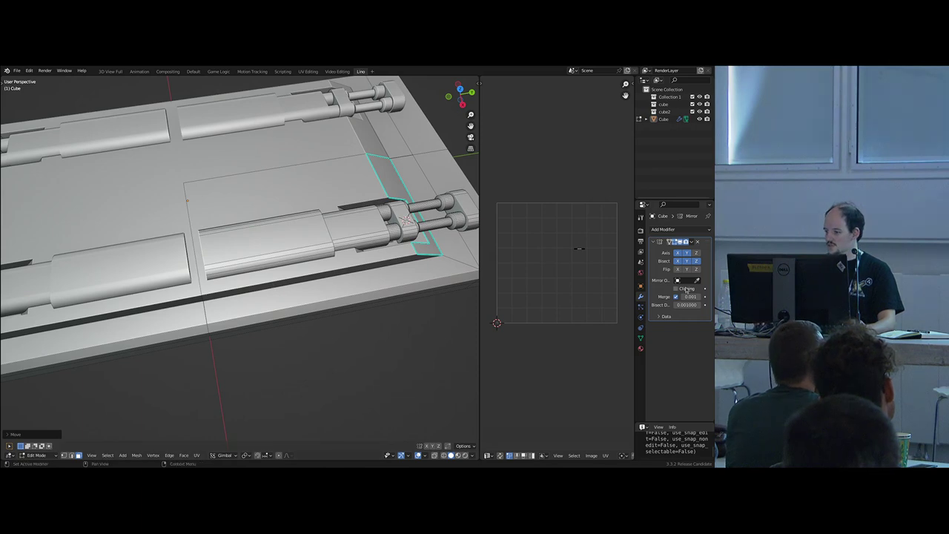
middle_drag(196, 257, 316, 253)
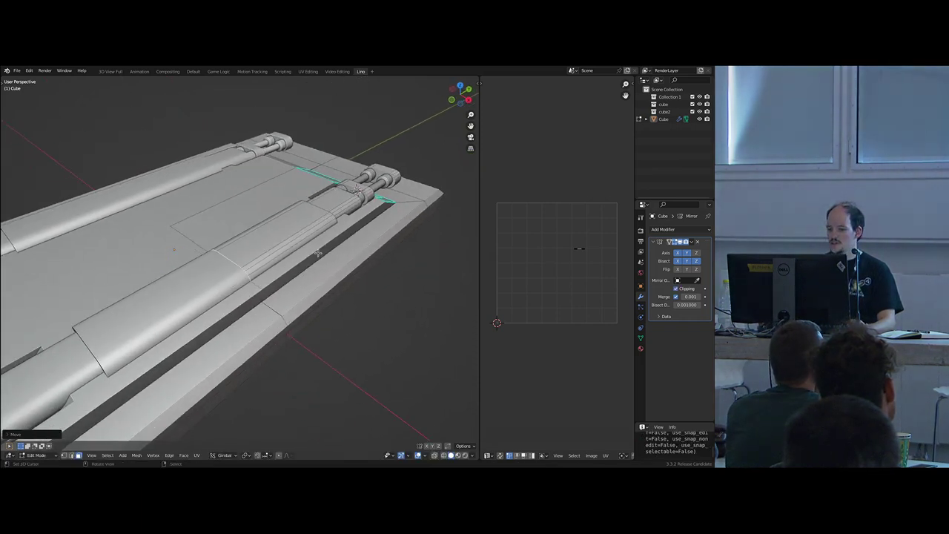
- Toggle the Mirror modifier's Y axis off and back on to compare the slab with and without that symmetry
click(688, 256)
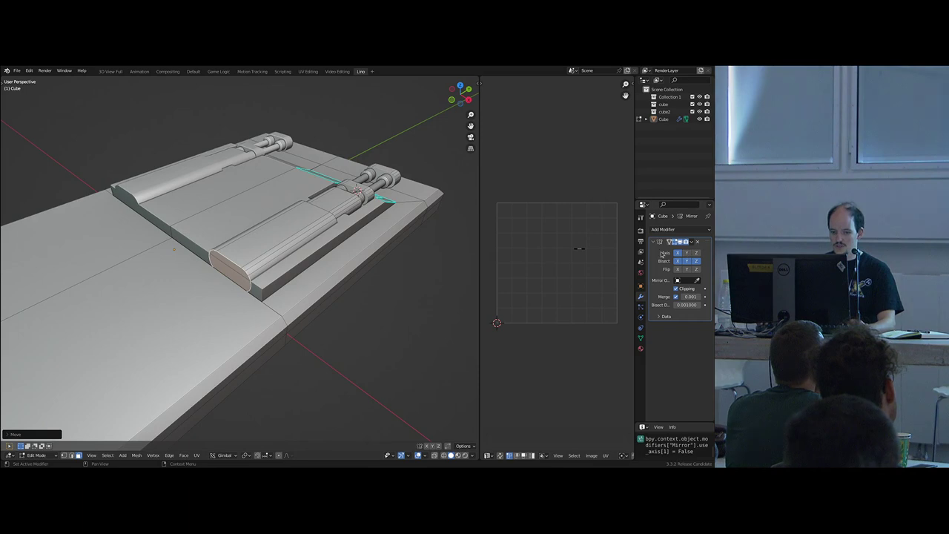
key(Tab)
scroll(346, 288, down, 4)
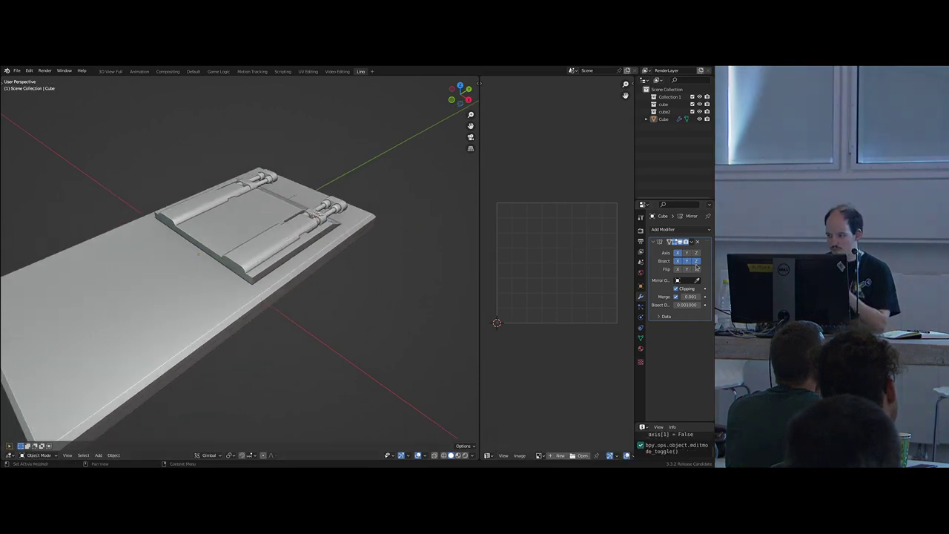
click(688, 252)
middle_drag(289, 297, 246, 286)
scroll(289, 287, up, 3)
key(Tab)
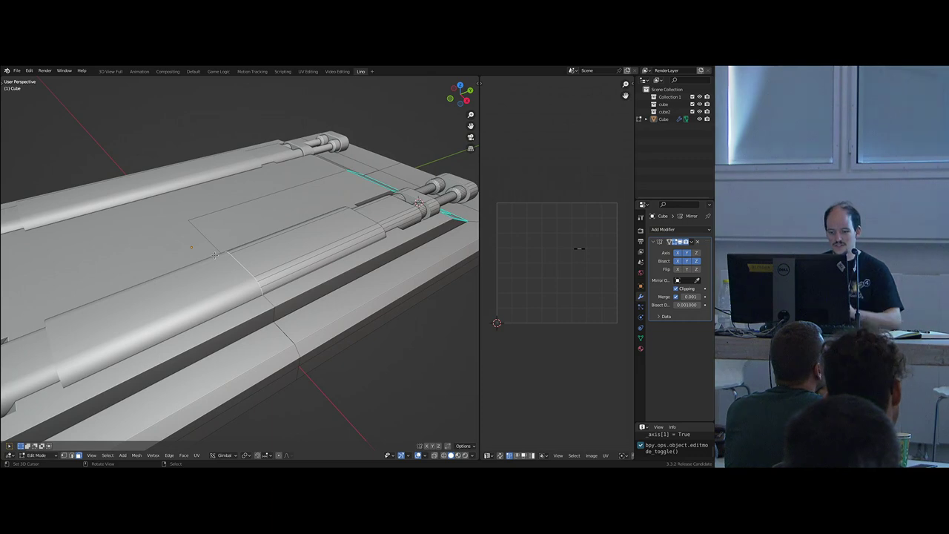
middle_drag(276, 221, 323, 279)
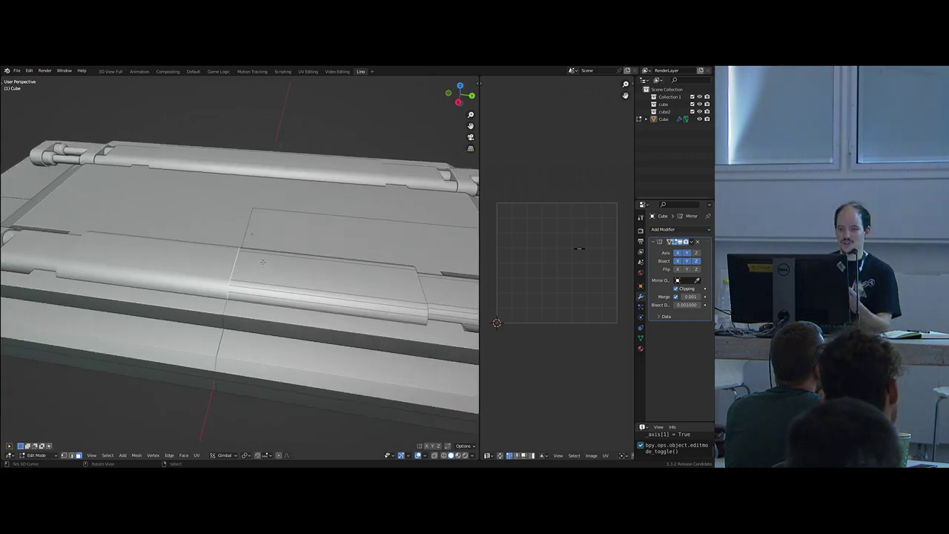
middle_drag(262, 262, 187, 280)
- Bevel the long side edge of the raised platform beside the piston assembly
key(2)
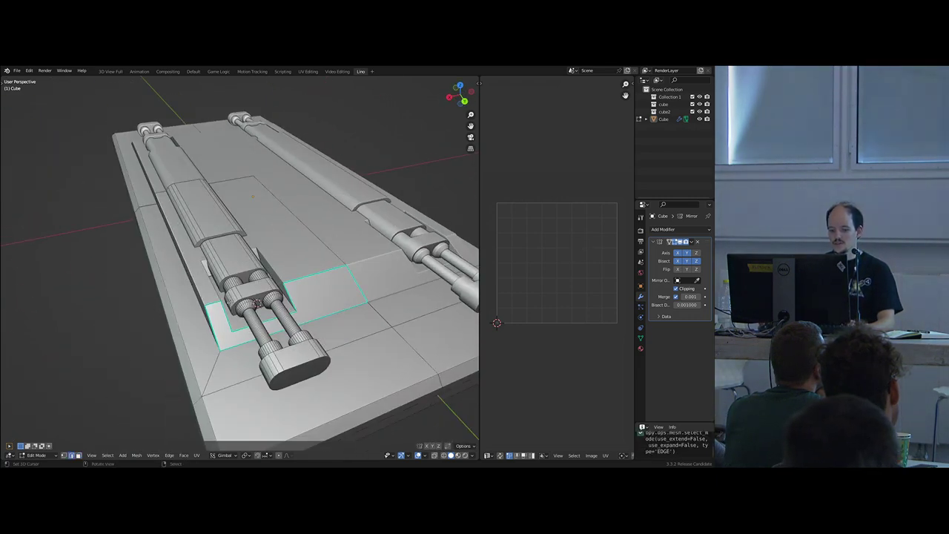
right_click(192, 275)
key(ctrl+b)
click(318, 293)
middle_drag(373, 302, 266, 256)
key(3)
right_click(228, 259)
key(shift+d)
right_click(275, 278)
key(g)
click(289, 291)
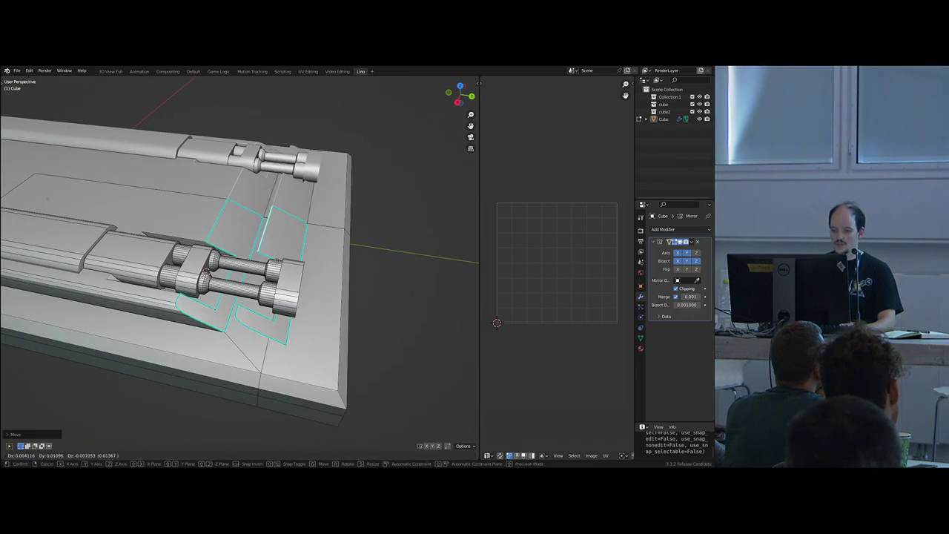
key(x)
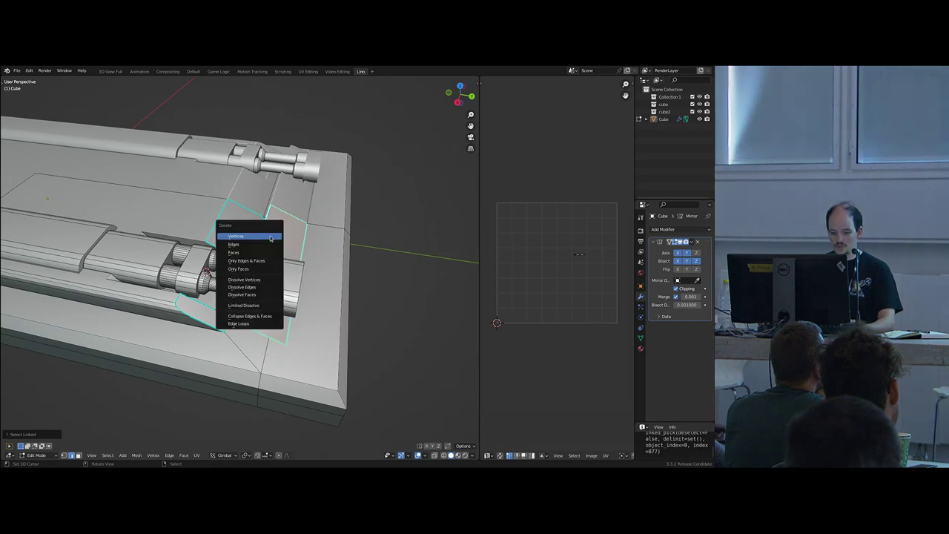
click(223, 222)
- Adjust the height of the piece between the two piston assemblies with several moves along Z
middle_drag(235, 230, 174, 202)
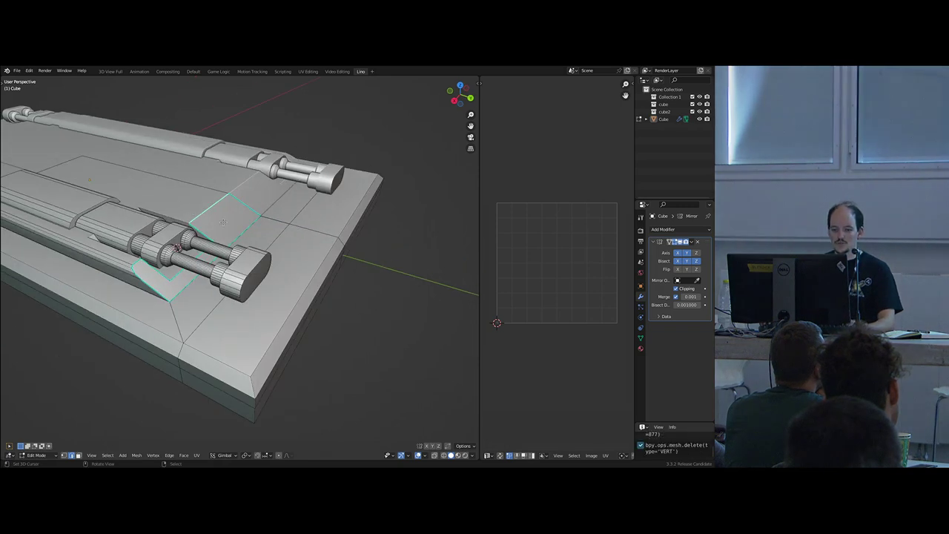
middle_drag(224, 223, 267, 251)
key(ctrl+KP_Add)
key(g)
key(z)
click(296, 236)
key(g)
key(z)
click(290, 239)
key(g)
key(z)
click(288, 237)
key(g)
key(z)
click(280, 218)
- Extrude the piece between the pistons into a solid block and slide its face along Y
key(e)
click(274, 223)
key(3)
click(259, 216)
key(g)
key(y)
click(303, 235)
- Duplicate the pistons' rounded end block and move the copy along Y toward the slab's edge, then along X
right_click(195, 283)
middle_drag(195, 283, 319, 276)
key(shift+d)
key(g)
key(y)
click(356, 314)
middle_drag(356, 314, 286, 338)
key(g)
key(x)
click(272, 339)
- Extrude the copied rounded end block along Y
middle_drag(230, 331, 67, 312)
key(e)
key(y)
click(280, 353)
- Select the curved end faces of the copied rounded block through X-ray and move them along X to resize it into a bar
scroll(56, 252, up, 6)
right_click(164, 182)
key(alt+z)
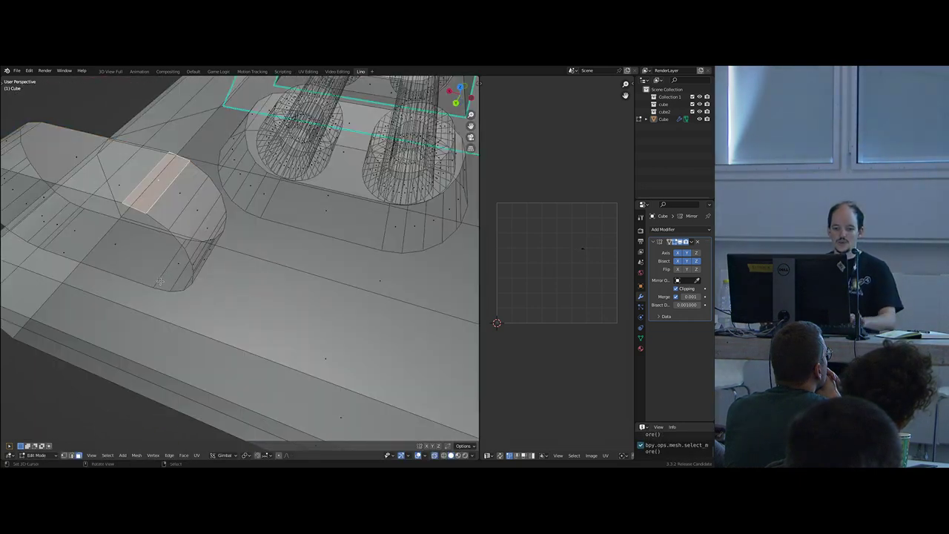
ctrl+click(177, 259)
key(alt+space)
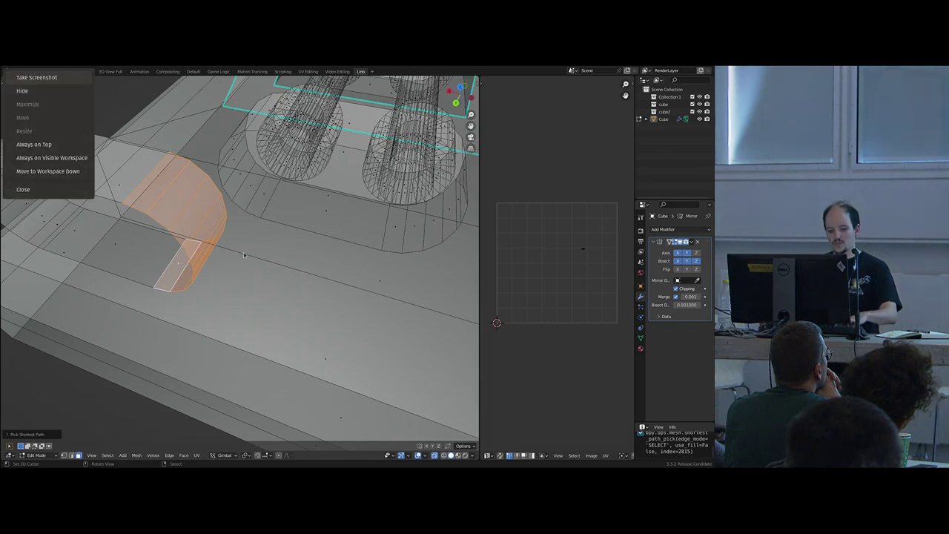
key(Escape)
key(alt+z)
scroll(245, 255, down, 6)
middle_drag(182, 251, 222, 248)
key(g)
key(x)
click(393, 249)
- Fine-tune the rounded bar's extent along X at the slab's end
shift+middle_drag(393, 248, 275, 256)
middle_drag(274, 256, 267, 223)
key(g)
key(x)
click(273, 267)
- Move the side edge of the central end block along Z to slope its top
click(270, 161)
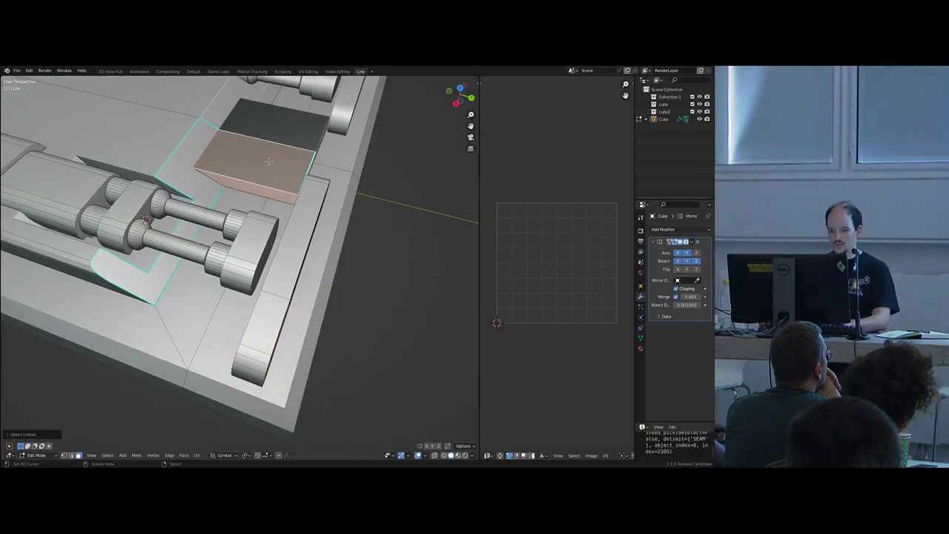
middle_drag(270, 162, 334, 214)
key(2)
right_click(249, 183)
key(g)
key(z)
click(269, 170)
key(Tab)
scroll(279, 229, down, 7)
middle_drag(323, 267, 261, 262)
- Add a cube to the mesh on the platform beside the piston and scale it down to a small block
key(Tab)
scroll(261, 262, up, 3)
key(3)
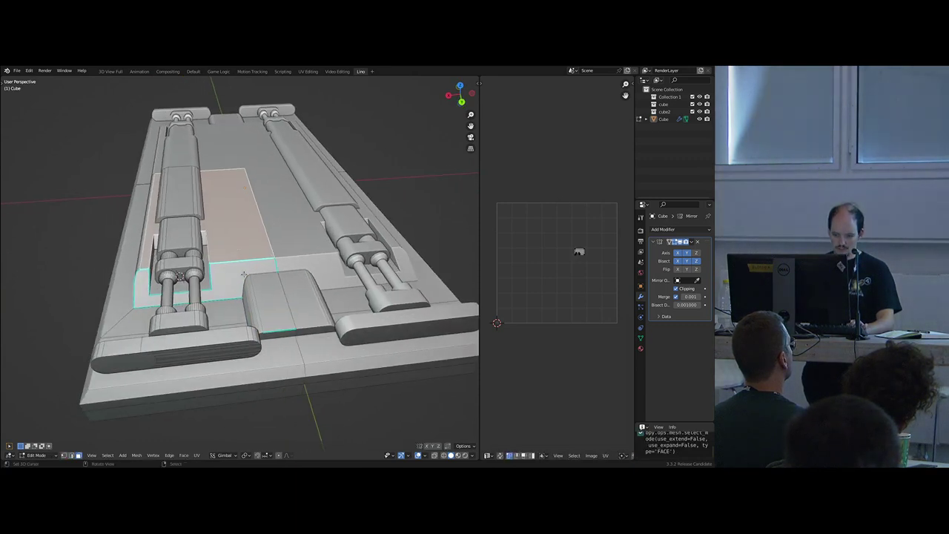
key(shift+a)
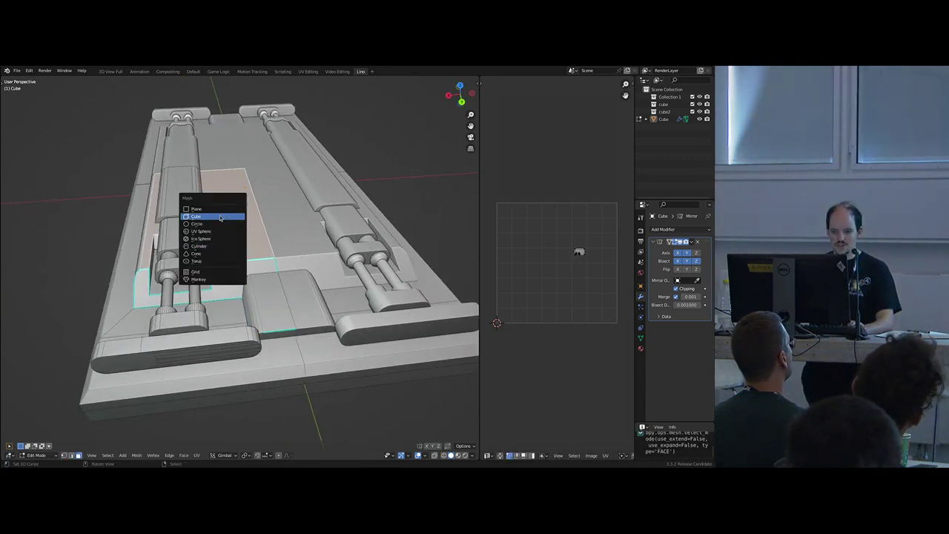
click(215, 215)
key(s)
click(250, 246)
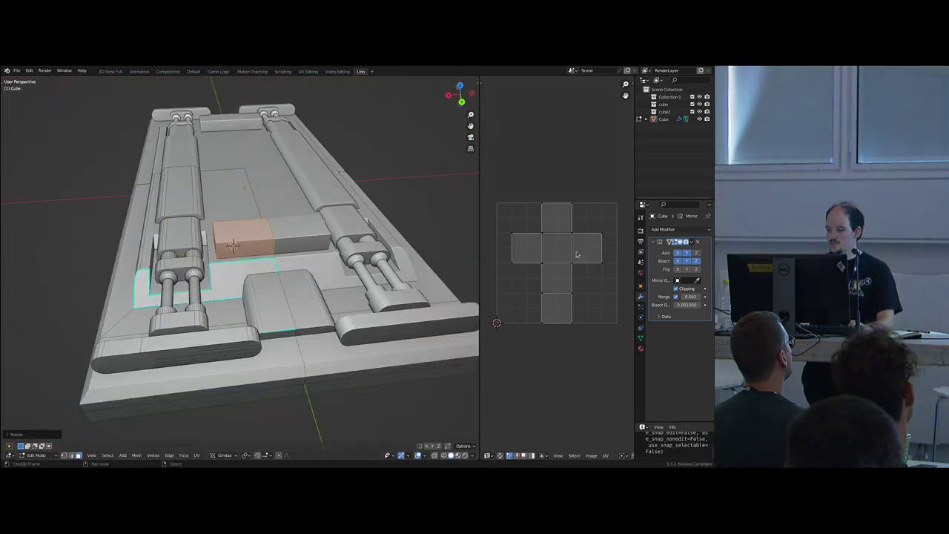
key(s)
click(334, 272)
middle_drag(334, 272, 349, 268)
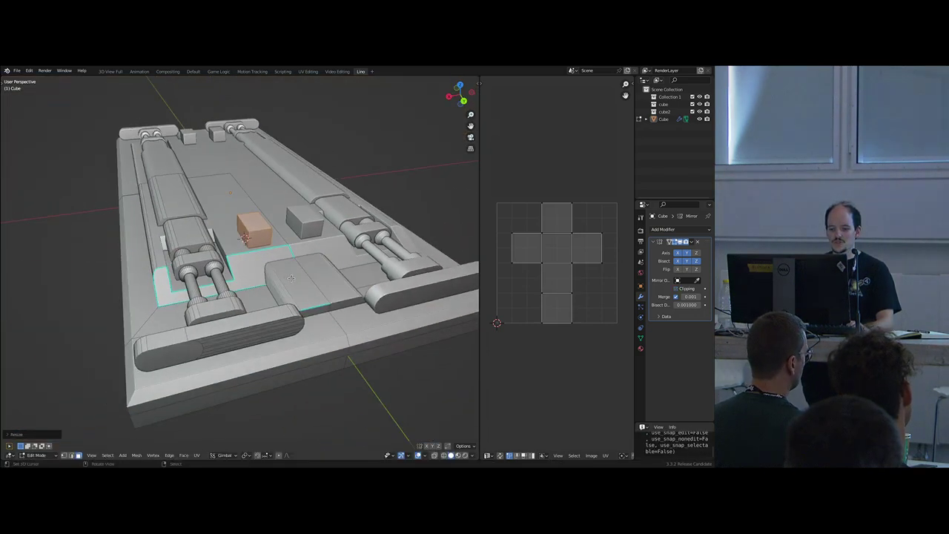
- Move the new small block along Z and Y so it sits against the central end block
scroll(297, 252, up, 3)
key(g)
key(z)
click(296, 234)
middle_drag(296, 233, 342, 235)
key(g)
key(y)
click(380, 278)
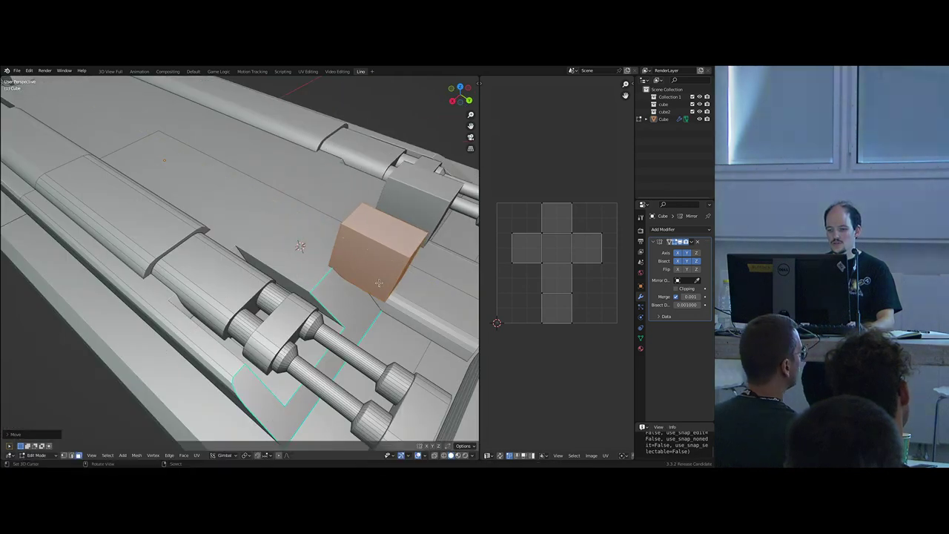
- Lower the small block's top face along Z and scale the face to taper the block
middle_drag(380, 278, 416, 252)
click(393, 174)
key(g)
key(z)
click(393, 211)
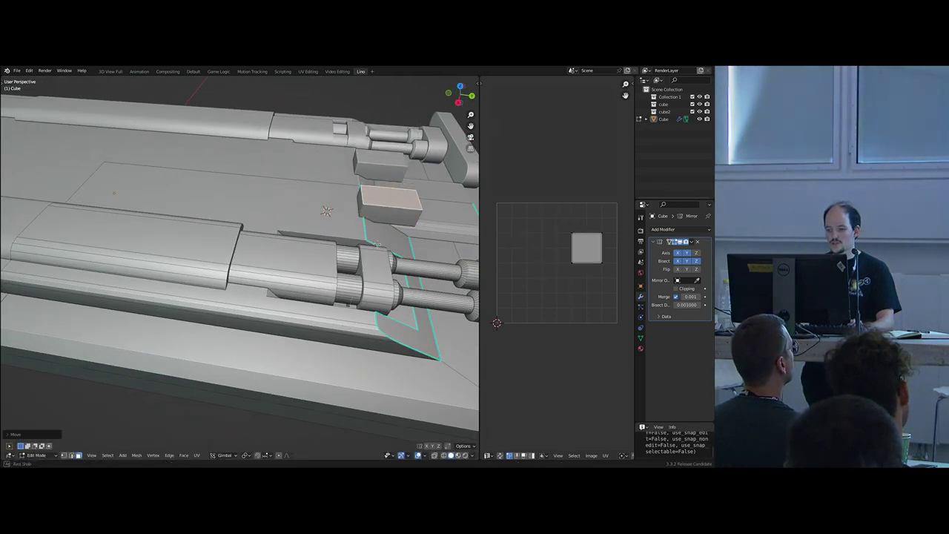
middle_drag(393, 211, 412, 278)
key(s)
click(413, 292)
- Move the tapered block's rear face along Y to stretch it along the central platform
right_click(359, 198)
key(l)
mouse_move(361, 199)
middle_down()
mouse_move(315, 230)
mouse_move(375, 211)
middle_up()
key(ctrl+z)
scroll(379, 214, down, 1)
scroll(379, 213, down, 1)
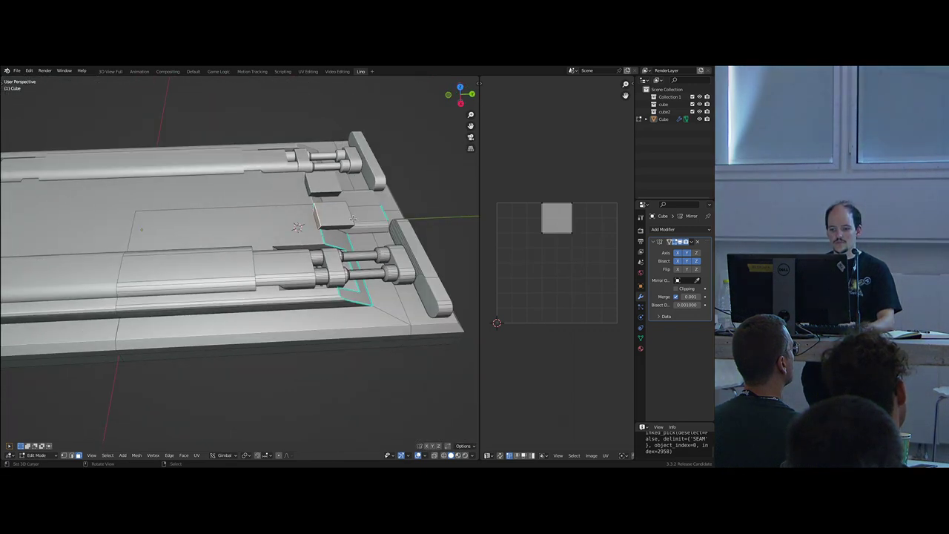
key(g)
key(y)
click(208, 232)
- Isolate the stretched block with the platform, combine them using a Boolean face intersection, and reveal the hidden geometry
middle_drag(207, 232, 243, 242)
right_click(244, 241)
key(l)
key(l)
key(shift+h)
right_click(260, 238)
key(l)
key(ctrl+f)
click(260, 237)
middle_drag(342, 236, 221, 302)
key(alt+h)
key(alt+a)
right_click(239, 264)
- Return to Object Mode and turn off the X axis of the Mirror modifier
key(Tab)
scroll(239, 265, down, 5)
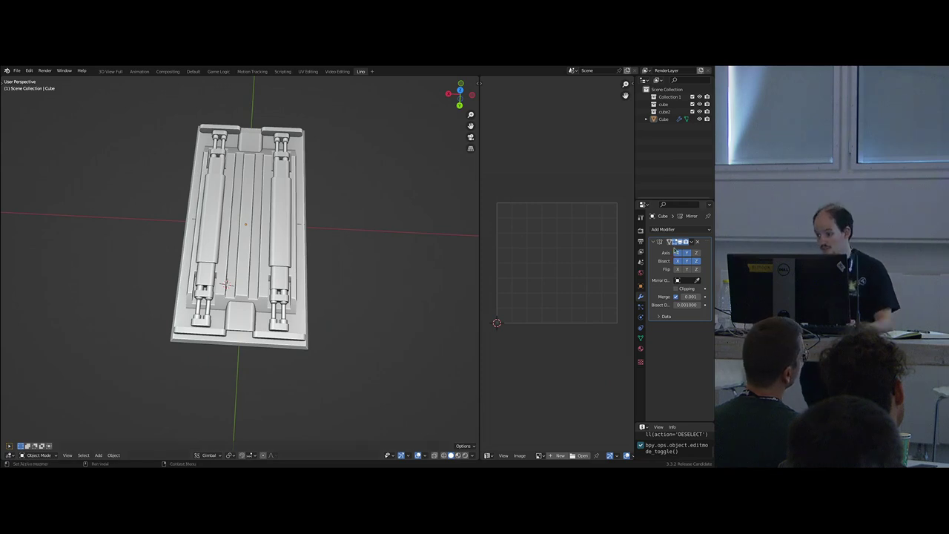
click(676, 253)
scroll(286, 245, up, 3)
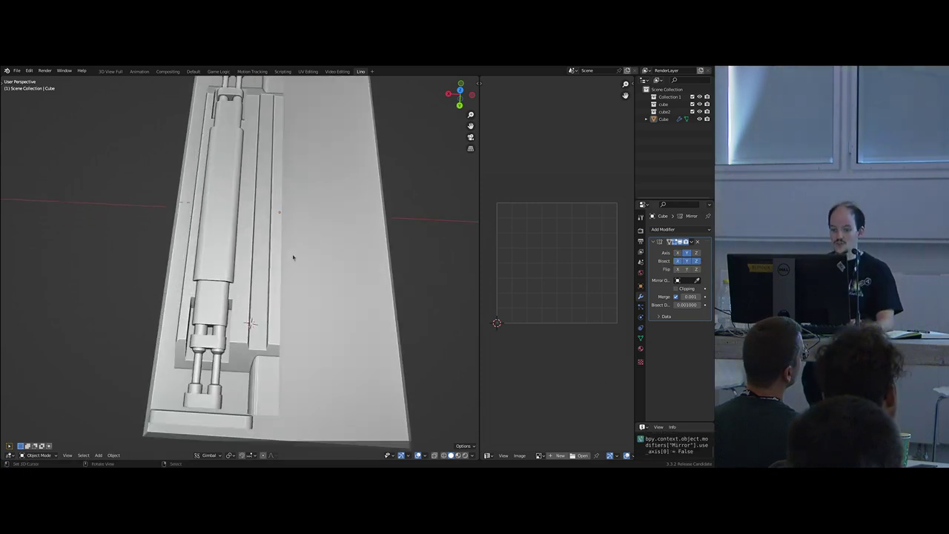
- Fill the open boundary along the cut side of the platform and end block in Edit Mode
key(Tab)
middle_drag(339, 308, 276, 247)
scroll(276, 247, up, 3)
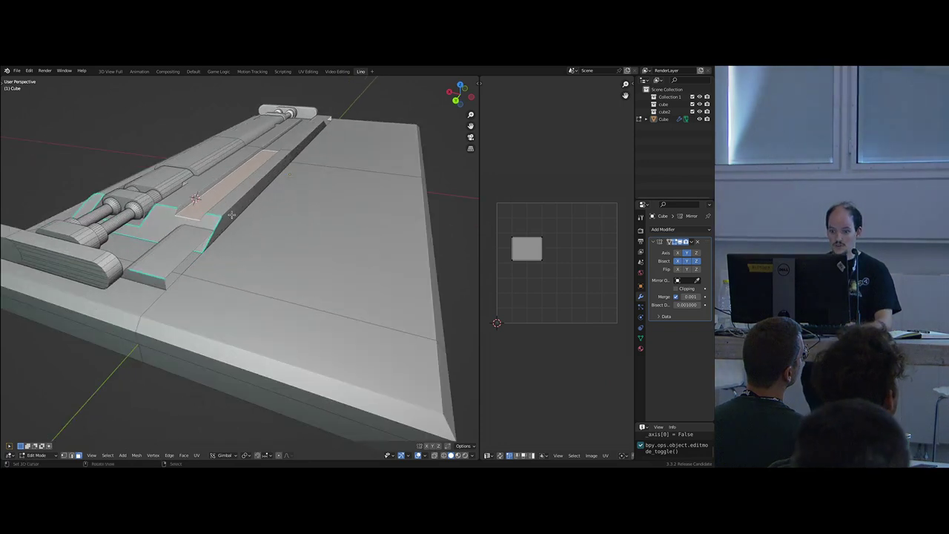
right_click(229, 213)
key(2)
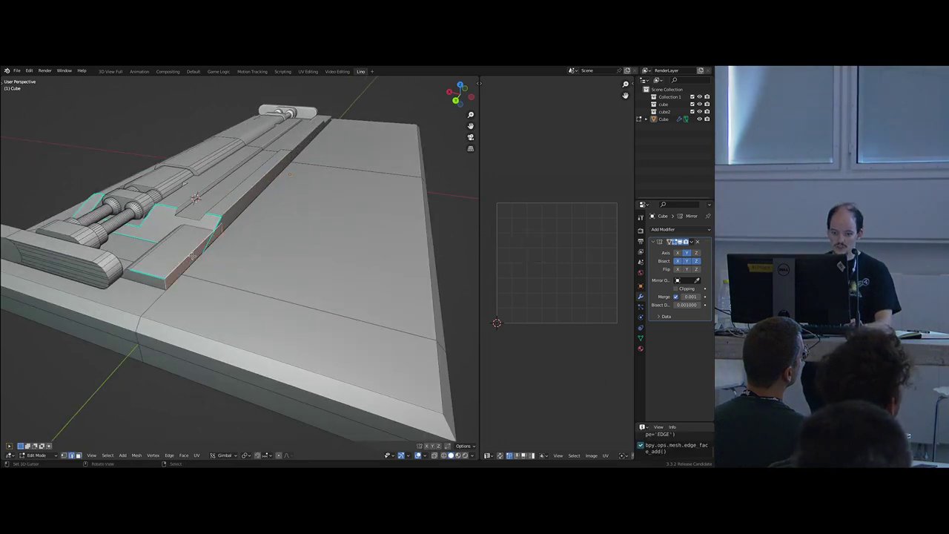
- Move the end block's side face along X to extend the block across the slab's bare half
key(3)
right_click(180, 270)
key(g)
key(x)
click(393, 319)
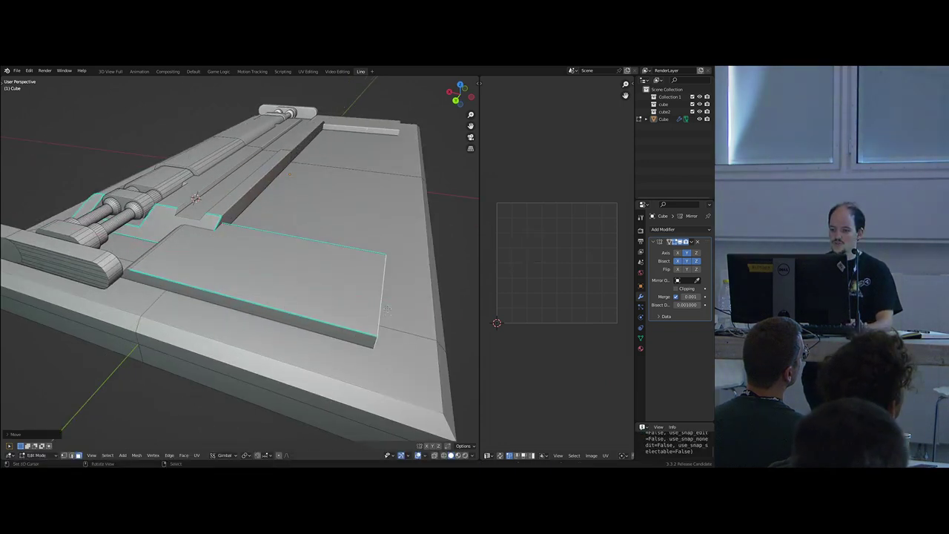
scroll(393, 317, down, 1)
shift+middle_drag(393, 315, 293, 287)
middle_drag(293, 287, 290, 286)
key(g)
key(x)
click(359, 324)
- Add a centred loop cut across the extended end block and bevel it about 0.143 into a wide strip
middle_drag(359, 324, 233, 274)
click(270, 228)
key(ctrl+r)
click(232, 274)
right_click(233, 273)
key(ctrl+b)
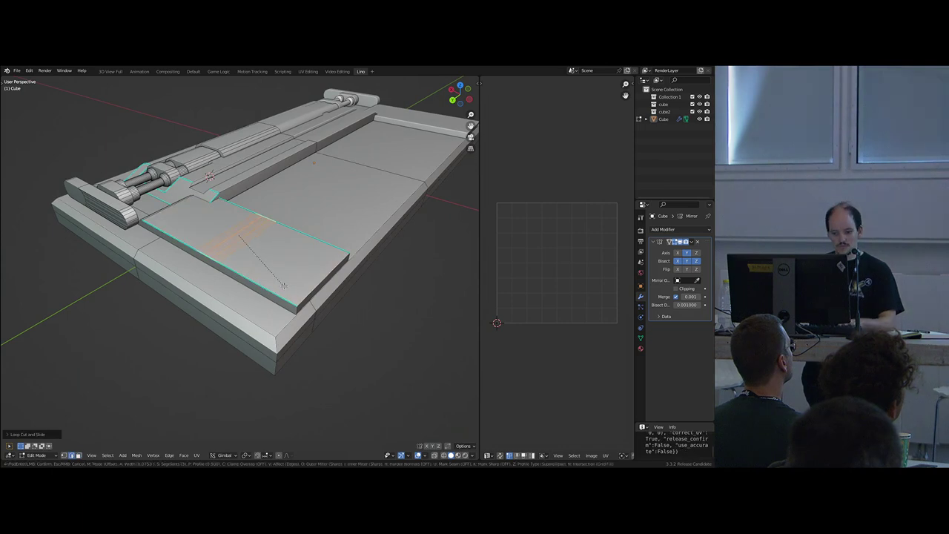
click(289, 293)
- Sink the strip with Extrude Manifold, narrow its floor along X and flatten it with a Z scale of 0
middle_drag(290, 294, 307, 236)
key(alt+e)
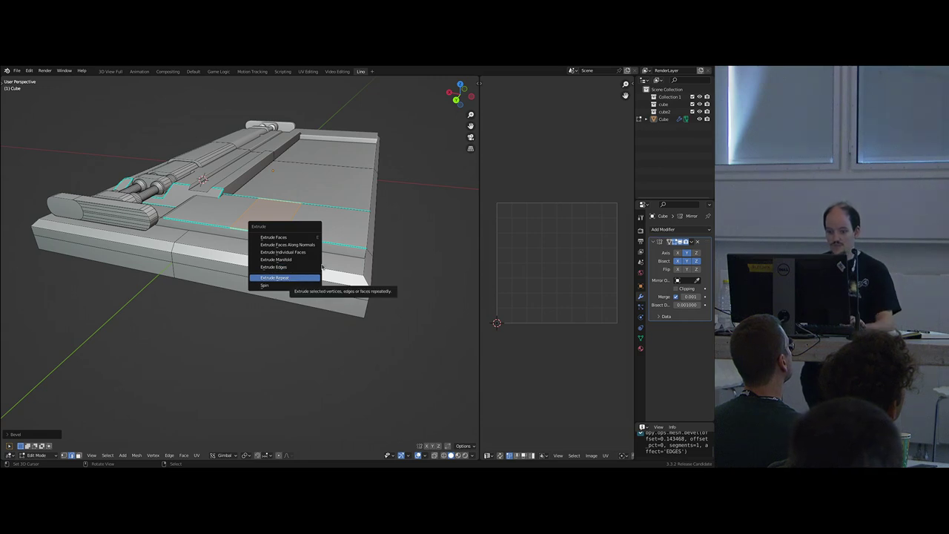
click(317, 266)
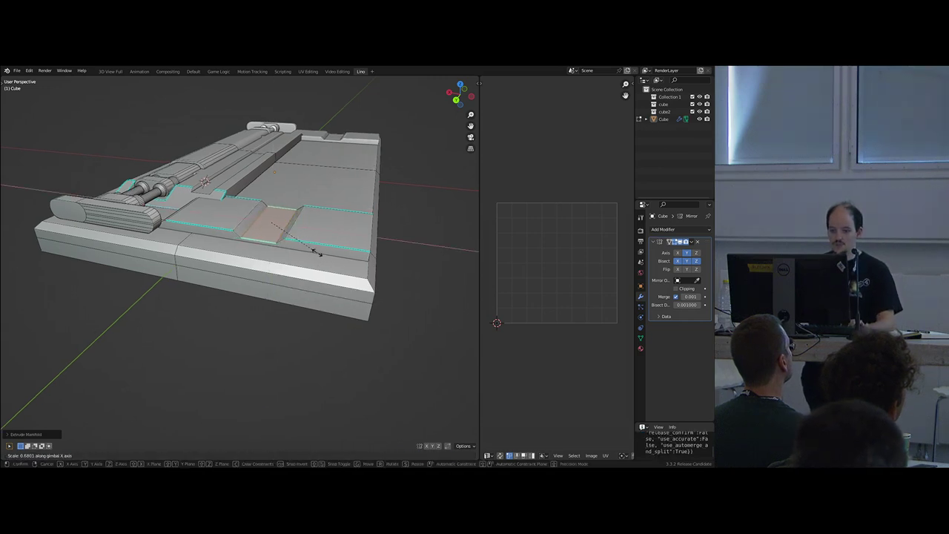
click(363, 285)
middle_drag(364, 285, 322, 333)
key(s)
key(z)
key(0)
click(287, 305)
- Extrude the recess floor into a raised bar and scale it along Y past the end block
middle_drag(286, 306, 303, 285)
key(e)
click(299, 276)
key(ctrl+KP_Add)
key(ctrl+KP_Add)
key(s)
key(y)
middle_drag(279, 236, 315, 229)
click(325, 253)
- Adjust the height of the raised bar along Z above the recess
key(g)
key(z)
click(315, 283)
middle_drag(314, 284, 306, 298)
scroll(305, 299, up, 4)
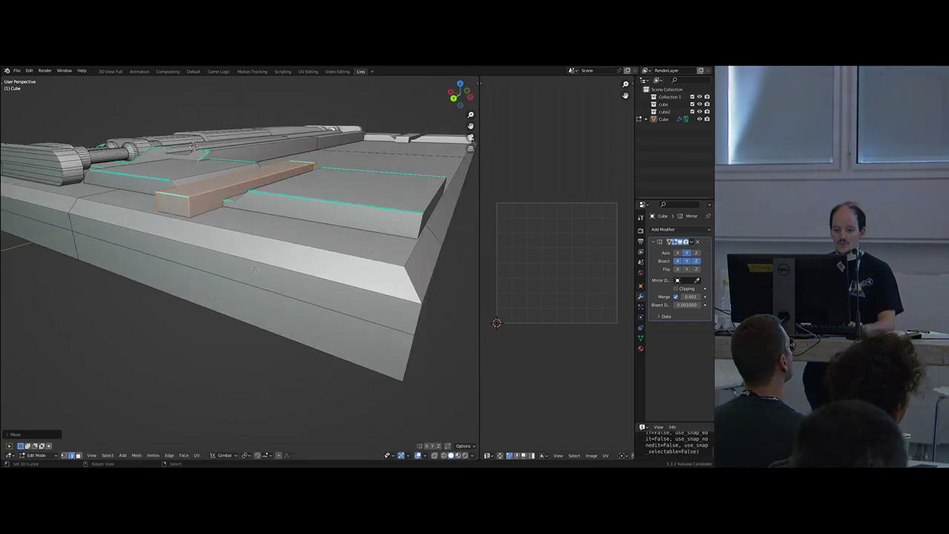
- Bevel the top edges at the ends of the raised bar by about 0.04
click(164, 202)
scroll(178, 207, down, 4)
middle_drag(252, 208, 236, 222)
middle_drag(276, 259, 322, 218)
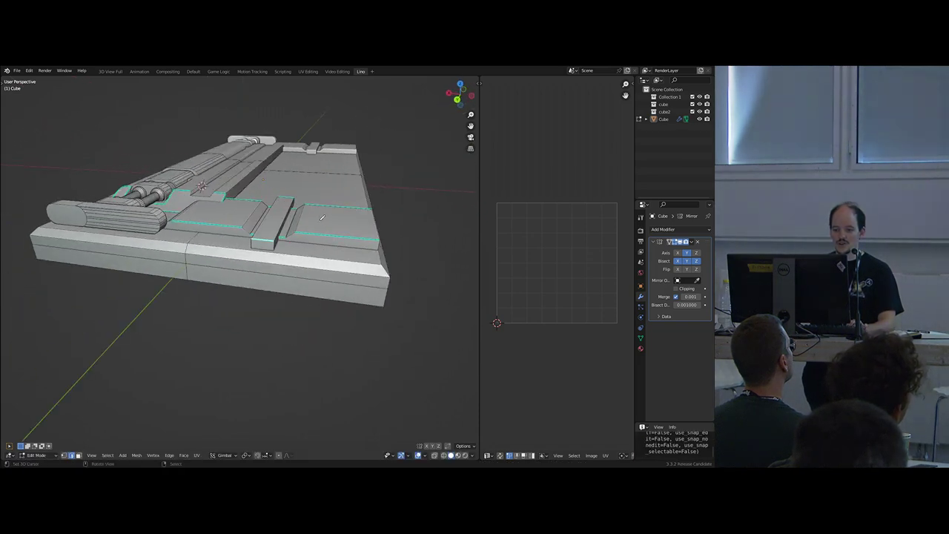
scroll(318, 218, up, 5)
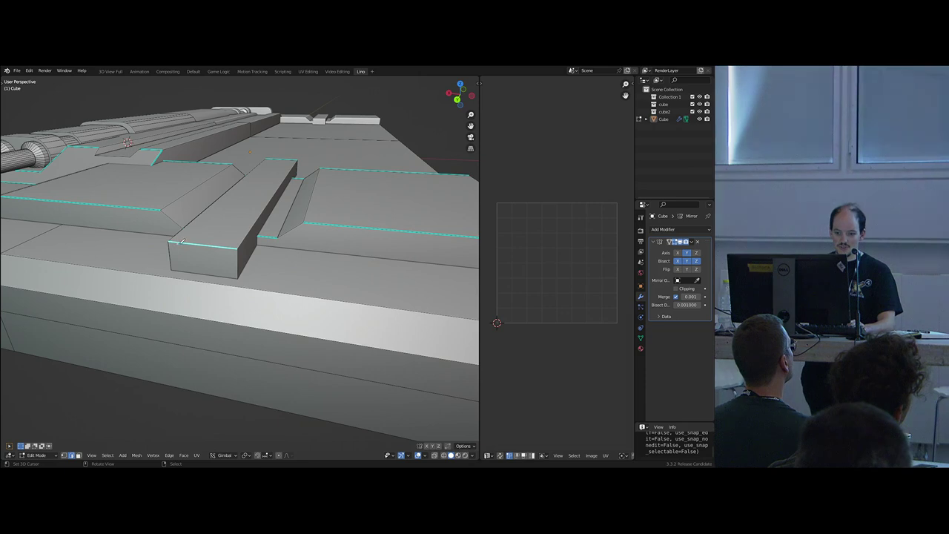
key(ctrl+b)
click(291, 267)
scroll(237, 263, down, 5)
middle_drag(222, 261, 167, 276)
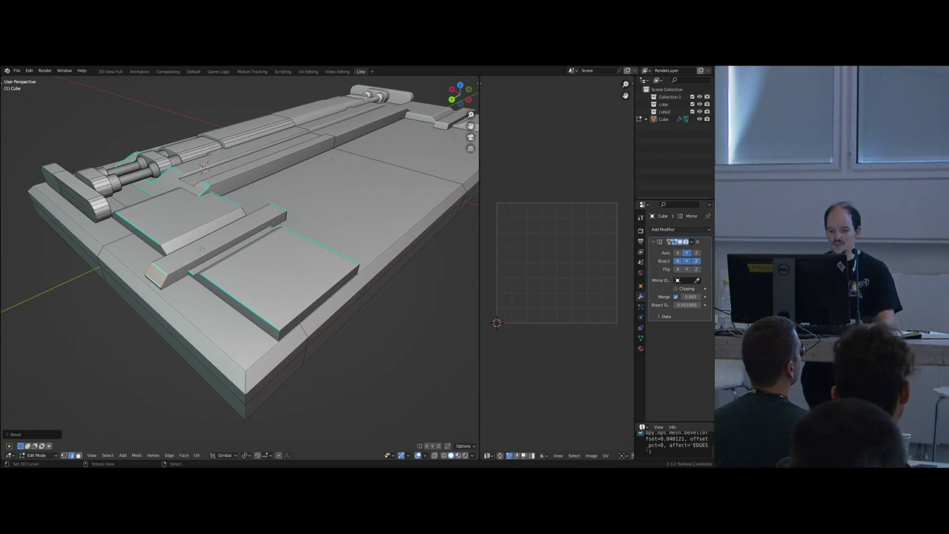
- Bevel the recess's sloped side edges about 0.027 with three segments and round the bar's end edges
scroll(203, 248, up, 5)
key(ctrl+b)
click(340, 329)
scroll(339, 330, down, 4)
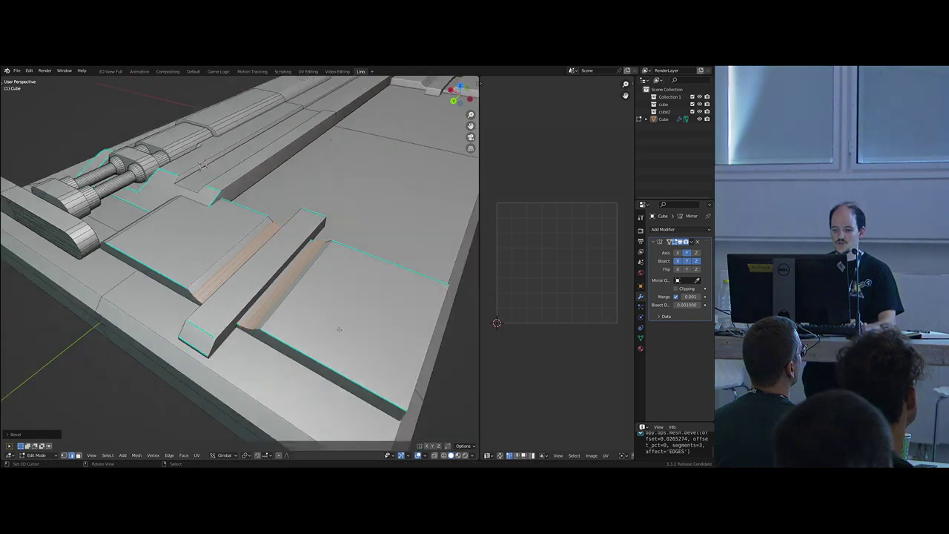
key(ctrl+b)
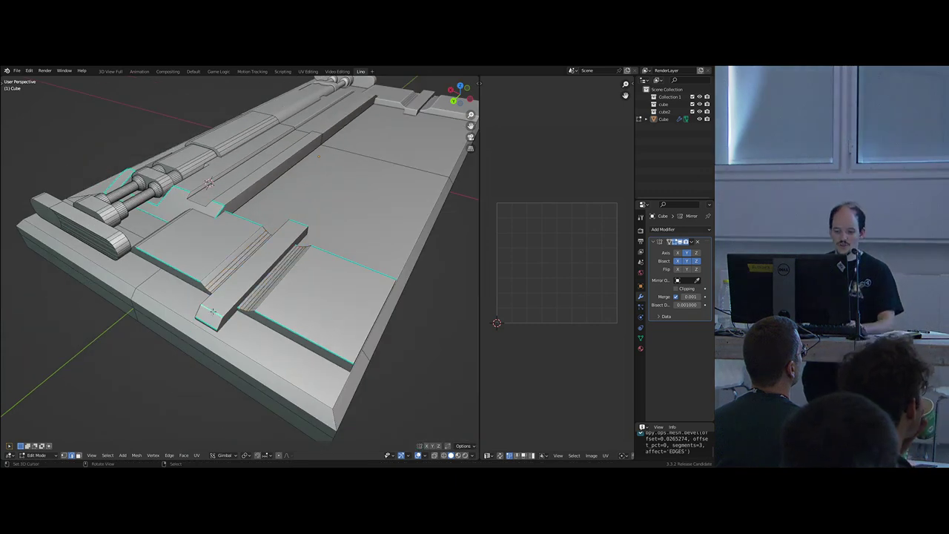
click(304, 344)
- Select the end block's inner side faces and move them along Y to lengthen the block toward the slab's centre
middle_drag(305, 344, 200, 305)
key(3)
right_click(189, 280)
right_click(210, 262)
key(g)
key(y)
click(195, 282)
key(g)
key(y)
click(371, 345)
scroll(371, 344, down, 3)
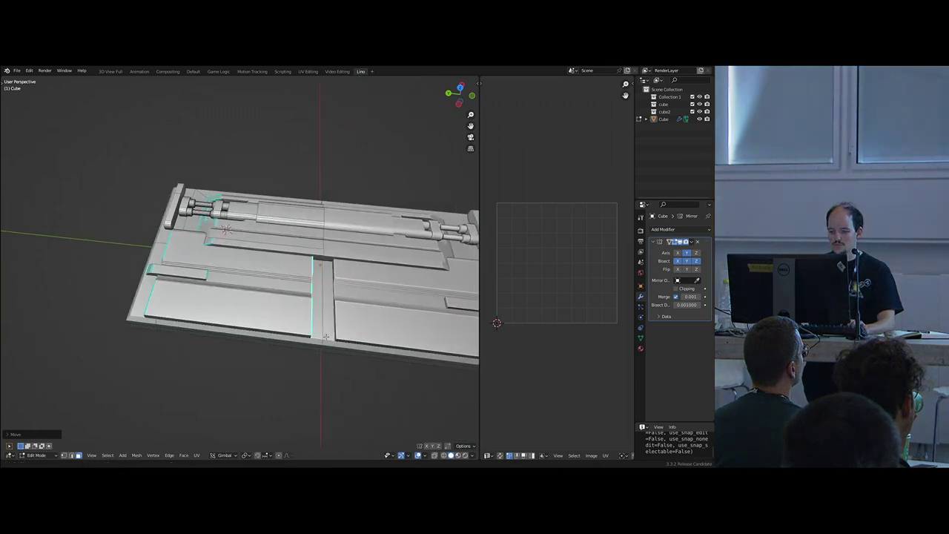
shift+middle_drag(371, 345, 285, 337)
key(g)
key(y)
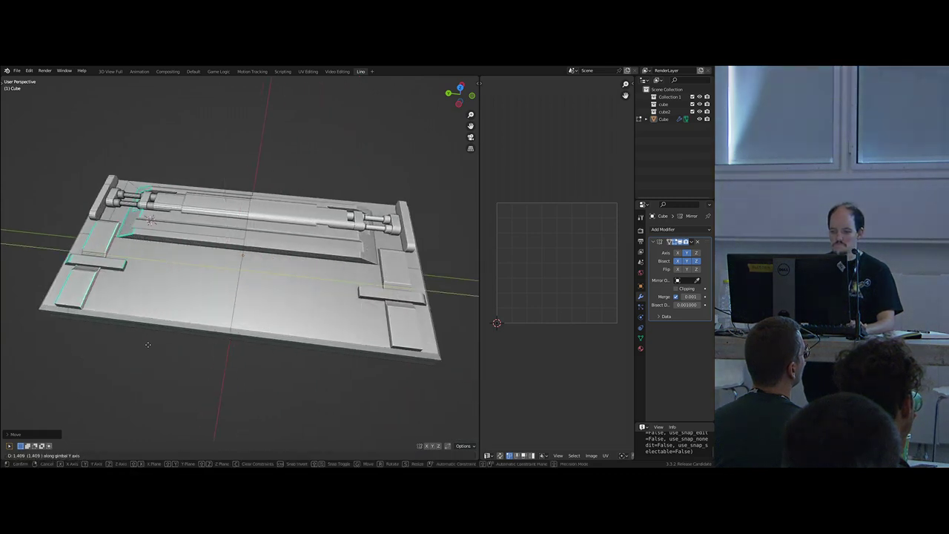
click(187, 347)
middle_drag(186, 347, 159, 303)
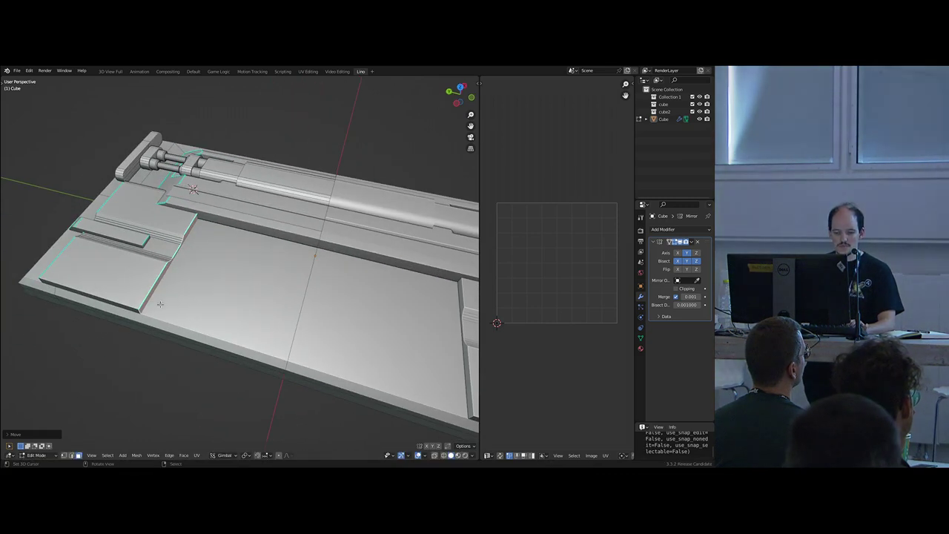
- Duplicate the end block's inner side face and move the copy along Y toward the slab's centre
right_click(140, 303)
key(shift+d)
right_click(232, 336)
middle_drag(231, 335, 261, 318)
key(g)
key(y)
click(390, 331)
- Extrude the duplicated face into a central block, select all its linked geometry and recalculate the normals outward
middle_drag(316, 329, 347, 360)
key(e)
key(x)
click(253, 294)
key(ctrl+l)
key(shift+n)
- Move the raised bar's inner end along Y until it reaches the central block
middle_drag(158, 284, 126, 231)
scroll(126, 231, up, 4)
key(alt+a)
scroll(126, 230, down, 5)
middle_drag(190, 293, 234, 329)
key(g)
key(y)
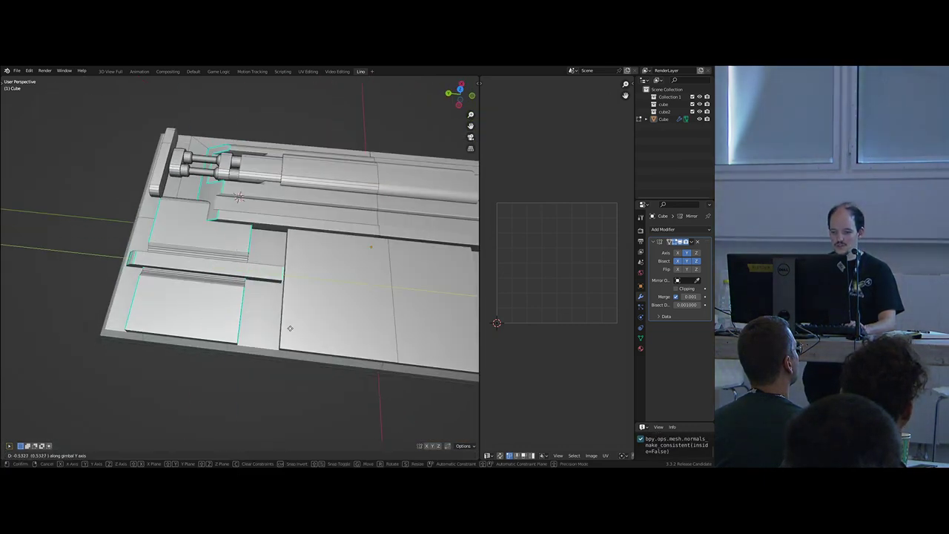
click(307, 324)
- Bevel a loop cut into a strip across the central block and shift it along X in line with the bar
shift+middle_drag(307, 324, 242, 313)
middle_drag(242, 313, 301, 292)
key(ctrl+r)
click(244, 269)
right_click(246, 271)
key(ctrl+b)
click(265, 285)
key(g)
key(x)
click(384, 326)
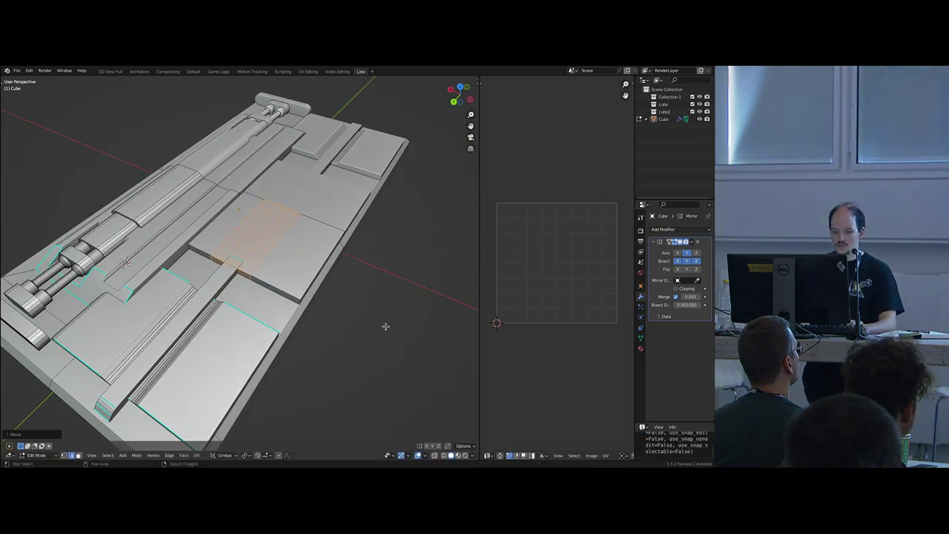
click(251, 257)
- Try extruding the central block's face beside the bar end and add a loop cut across the block
key(3)
right_click(237, 260)
middle_drag(237, 259, 241, 242)
key(e)
right_click(240, 249)
key(ctrl+r)
click(258, 258)
click(256, 261)
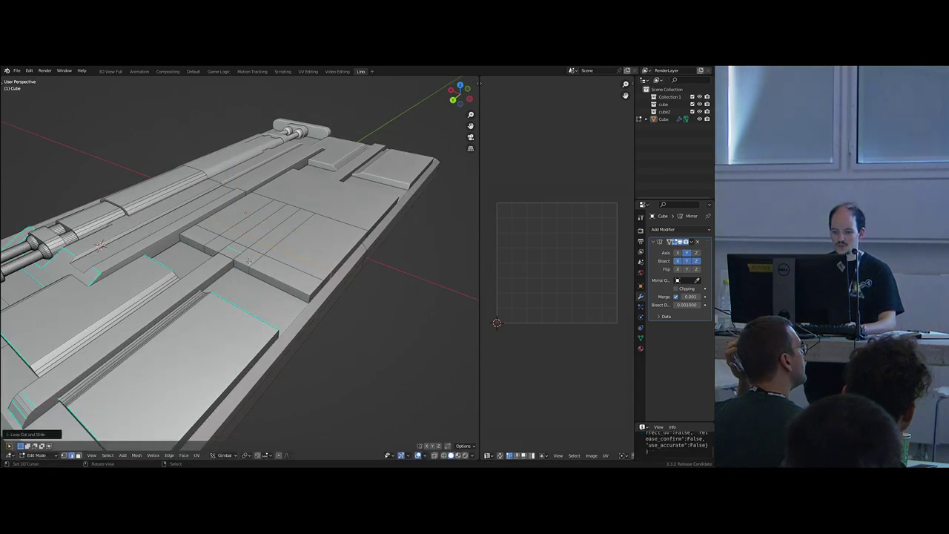
- Undo the last loop cut and raise the selected edge of the central block's extruded part along Z
key(ctrl+z)
key(g)
key(z)
click(247, 251)
middle_drag(247, 251, 213, 241)
- Slide the raised part's vertices along their edges to taper it, and merge the linked geometry by distance
key(1)
right_click(213, 270)
key(g)
key(g)
click(232, 275)
middle_drag(232, 274, 206, 287)
right_click(235, 220)
key(g)
key(g)
click(240, 241)
key(l)
key(m)
key(b)
middle_drag(240, 242, 292, 271)
- Bevel the raised part's long edges into a rounded arch over the central block
key(2)
key(ctrl+b)
click(322, 313)
middle_drag(322, 313, 236, 247)
key(alt+a)
- Select the path of end faces on the rounded arch and extrude them outward
key(3)
key(2)
right_click(311, 283)
ctrl+right_click(243, 261)
key(e)
click(256, 284)
middle_drag(256, 283, 305, 338)
- Adjust the arch's end faces along Y so the housing sits over the raised bar's inner end
key(g)
key(y)
click(251, 327)
scroll(256, 318, down, 4)
middle_drag(256, 317, 269, 299)
key(g)
key(y)
click(284, 294)
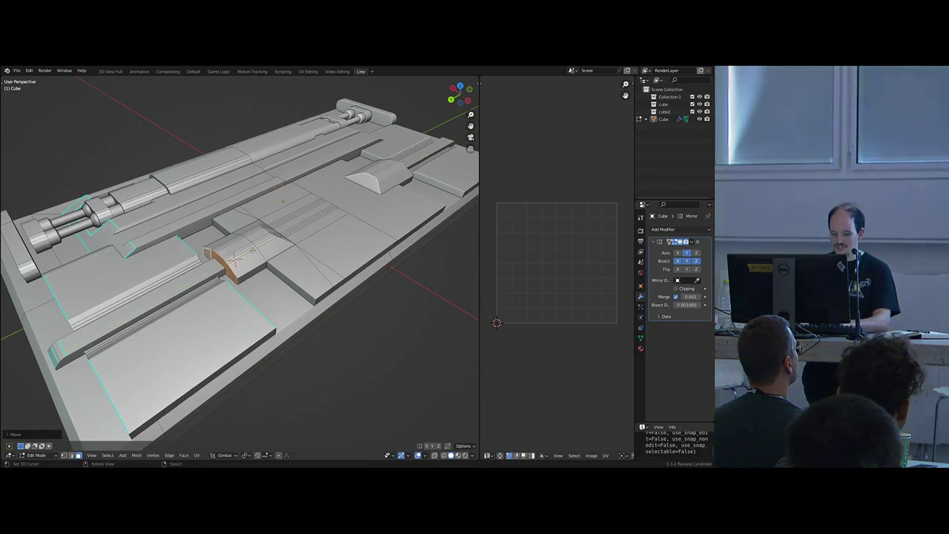
- Enable Clipping on the Mirror modifier and move the whole linked central block with its arch along Y
key(l)
click(676, 288)
key(g)
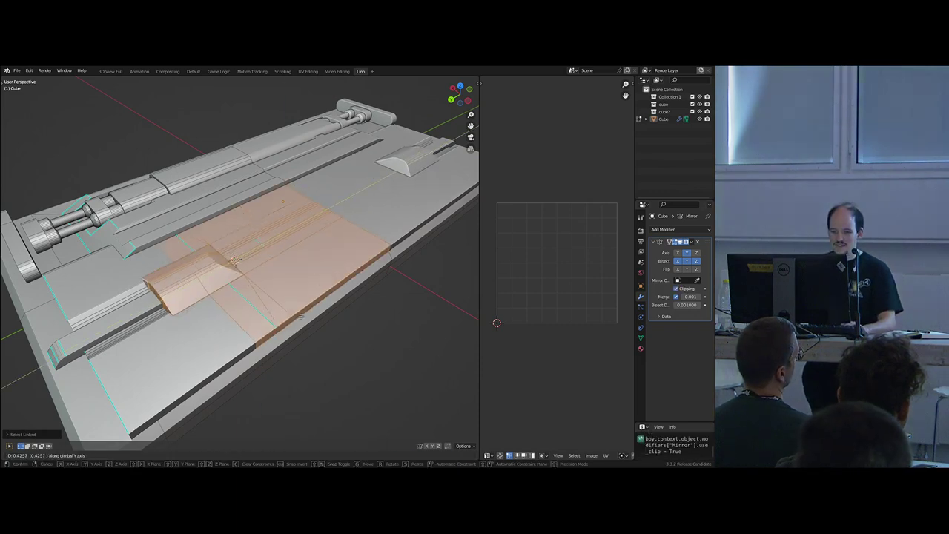
click(281, 296)
key(Tab)
middle_drag(280, 296, 322, 290)
scroll(321, 290, down, 5)
scroll(304, 278, up, 6)
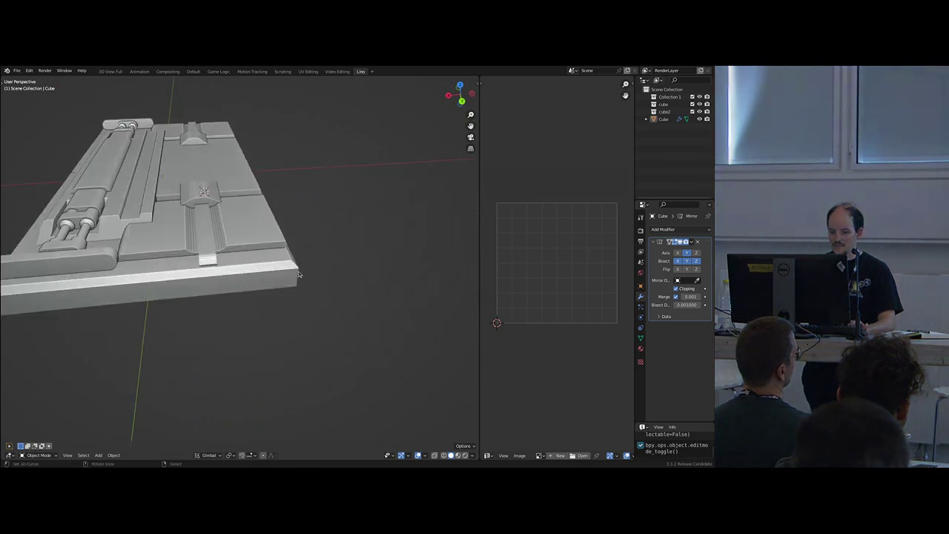
- Select a path of edges near the raised bar and bevel it
key(Tab)
key(alt+a)
key(2)
middle_drag(160, 256, 308, 291)
ctrl+right_click(194, 279)
middle_drag(117, 331, 195, 312)
key(alt+z)
key(alt+z)
key(ctrl+b)
click(276, 361)
key(Tab)
scroll(261, 323, down, 6)
scroll(249, 327, up, 6)
- Duplicate the face in the gap beside the central block, shift the copy along Z and extrude it along Y into a strip
key(Tab)
scroll(195, 312, up, 3)
key(3)
right_click(189, 274)
middle_drag(189, 274, 341, 257)
click(344, 255)
right_click(356, 278)
shift+middle_drag(389, 297, 326, 284)
key(shift+d)
right_click(327, 284)
key(g)
key(z)
click(320, 324)
key(e)
key(y)
click(284, 322)
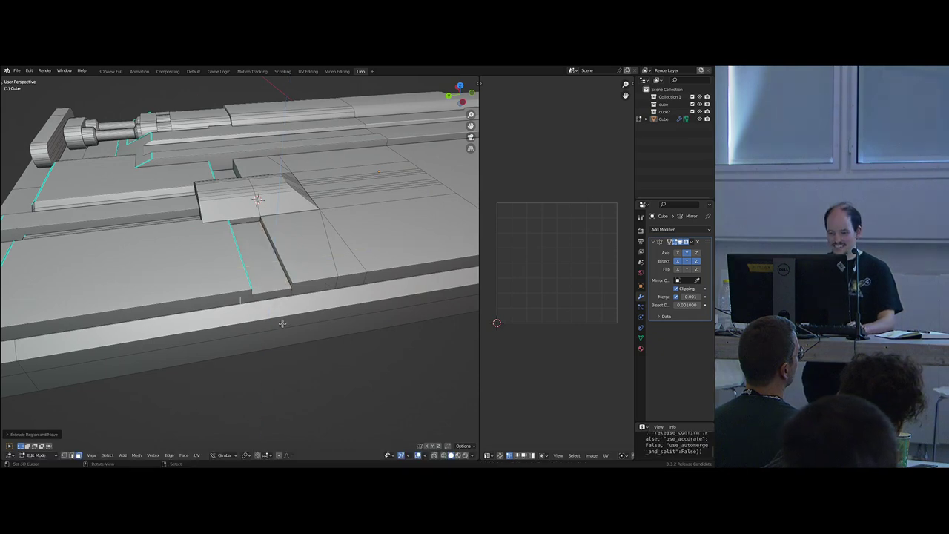
- Show the mesh in X-ray and move the new strip's side face along Y beneath the arch
middle_drag(282, 322, 288, 336)
key(alt+z)
right_click(265, 257)
middle_drag(267, 258, 352, 334)
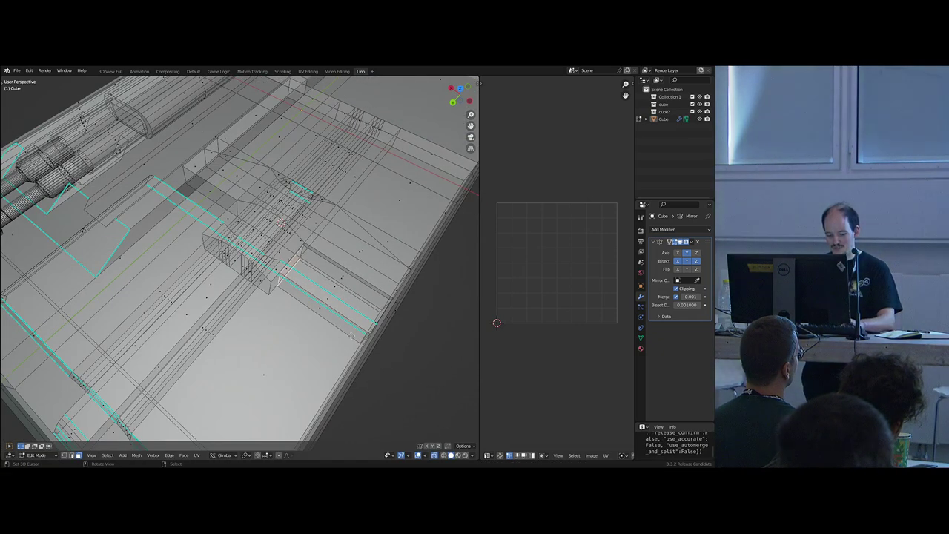
key(g)
key(y)
click(216, 274)
- Grow the selection over the whole strip, recalculate the mesh normals outward and return to opaque shading
key(ctrl+l)
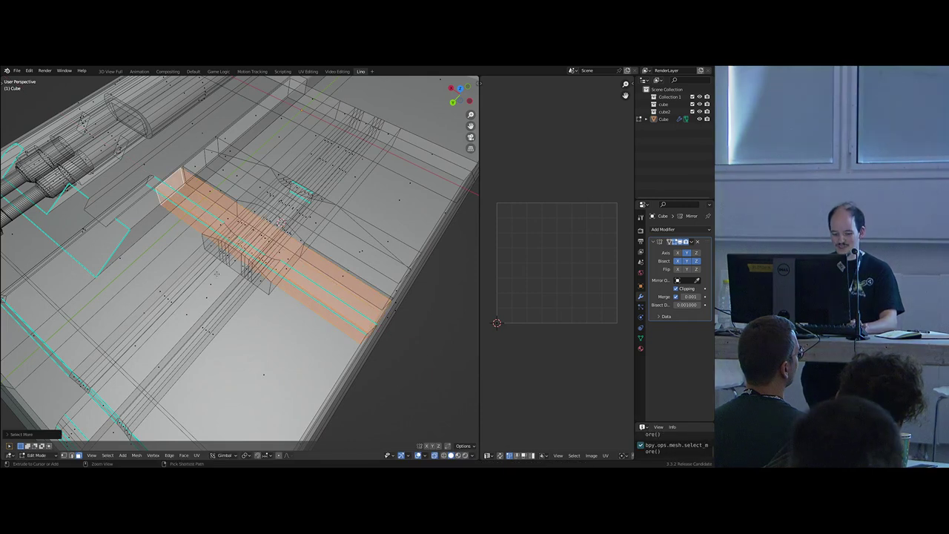
key(a)
key(shift+n)
scroll(216, 272, down, 5)
key(alt+z)
middle_drag(206, 269, 257, 295)
key(Tab)
scroll(204, 278, down, 4)
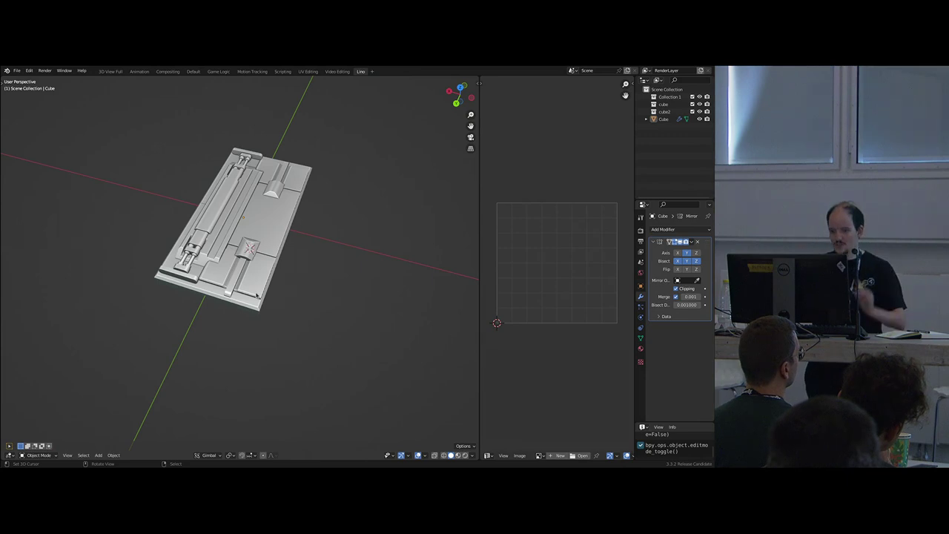
middle_drag(307, 223, 260, 256)
- Add a loop cut across the central block between the arch and the mirror seam, and bevel it into a band
key(Tab)
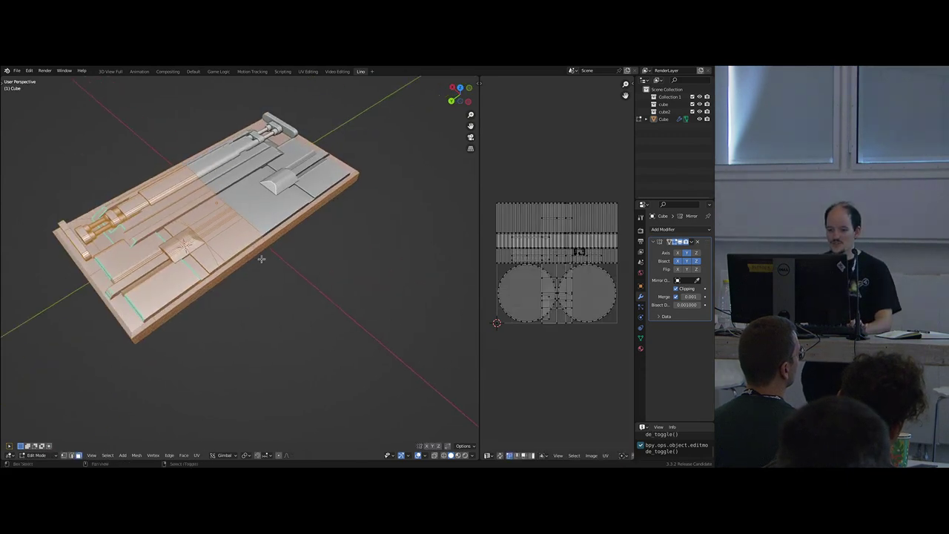
scroll(259, 259, up, 5)
key(ctrl+r)
click(227, 232)
click(210, 242)
key(ctrl+f)
key(Escape)
key(ctrl+b)
click(335, 252)
- Select the row of faces across the central block at the mirror seam and lower them about 0.022 along Z
key(3)
click(273, 229)
ctrl+click(216, 185)
middle_drag(277, 229, 275, 215)
key(g)
key(z)
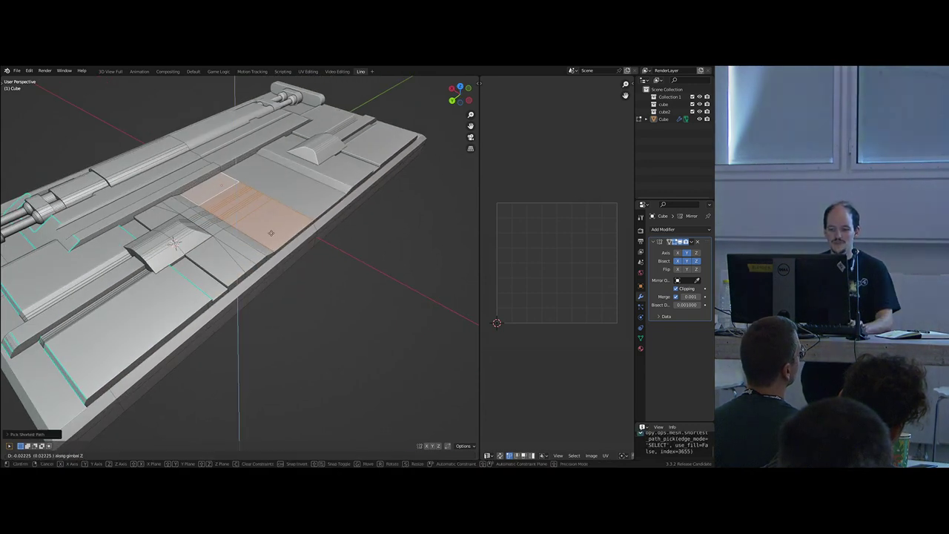
click(271, 233)
key(Tab)
scroll(285, 264, down, 4)
middle_drag(287, 267, 296, 289)
- Enable the Mirror modifier's X axis and flip its X bisect to mirror the asymmetric half both ways
click(677, 253)
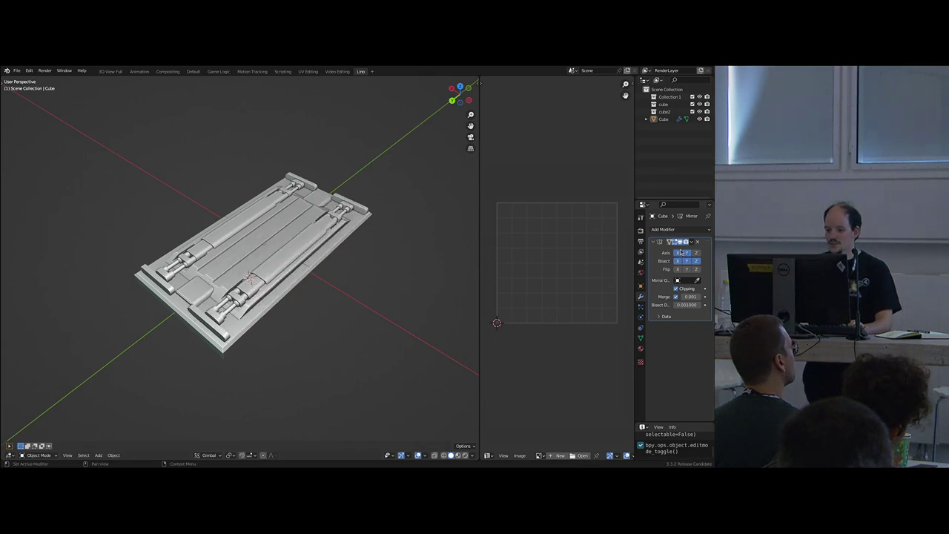
click(677, 269)
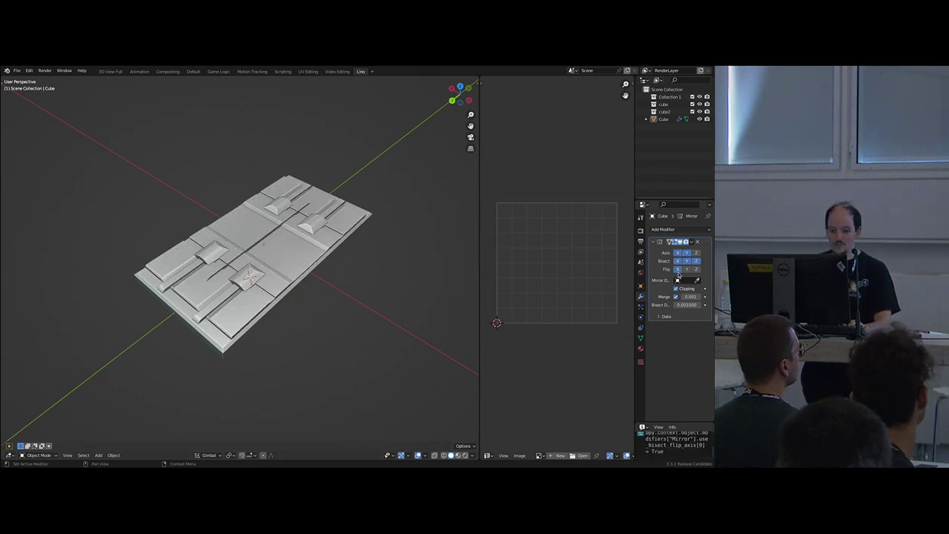
middle_drag(267, 237, 242, 246)
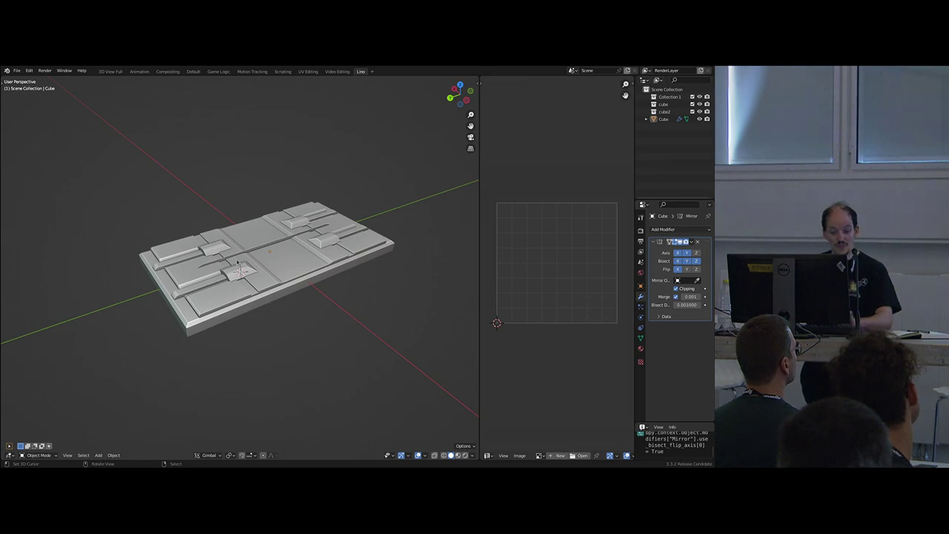
- Delete the unwanted face near the panel's long centreline in the mirrored layout
key(Tab)
scroll(252, 267, up, 4)
key(x)
click(209, 284)
key(Tab)
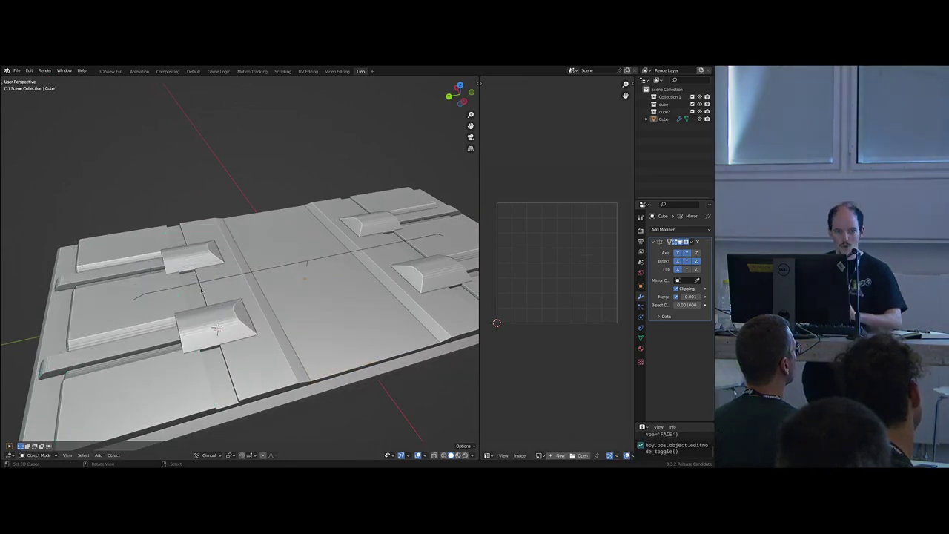
- Inspect the panel in rendered shading with overlays hidden, and restore the overlays and solid shading
key(z)
click(276, 274)
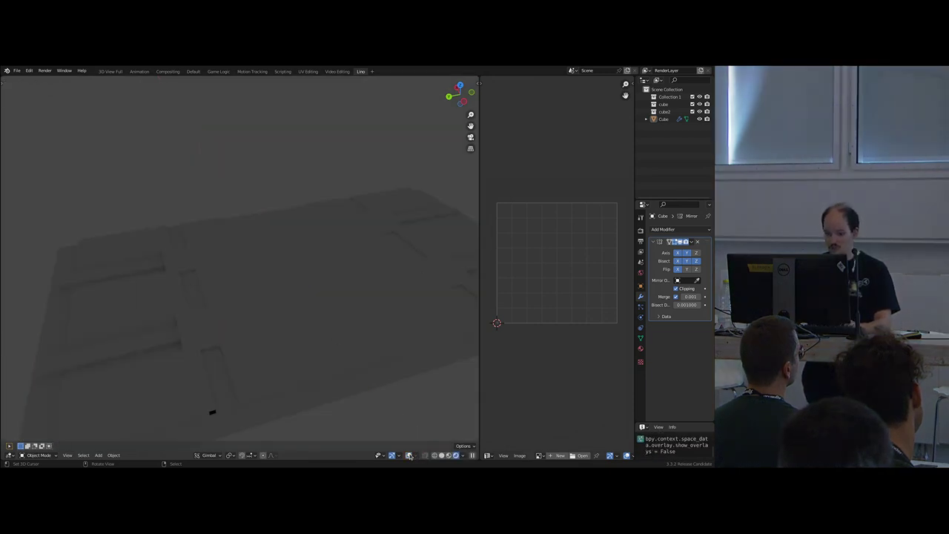
middle_drag(247, 372, 253, 288)
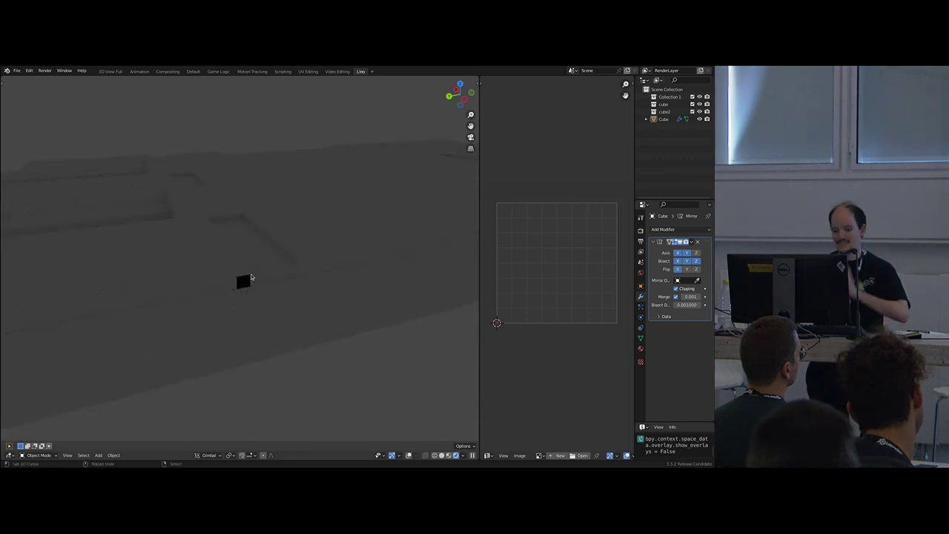
click(408, 456)
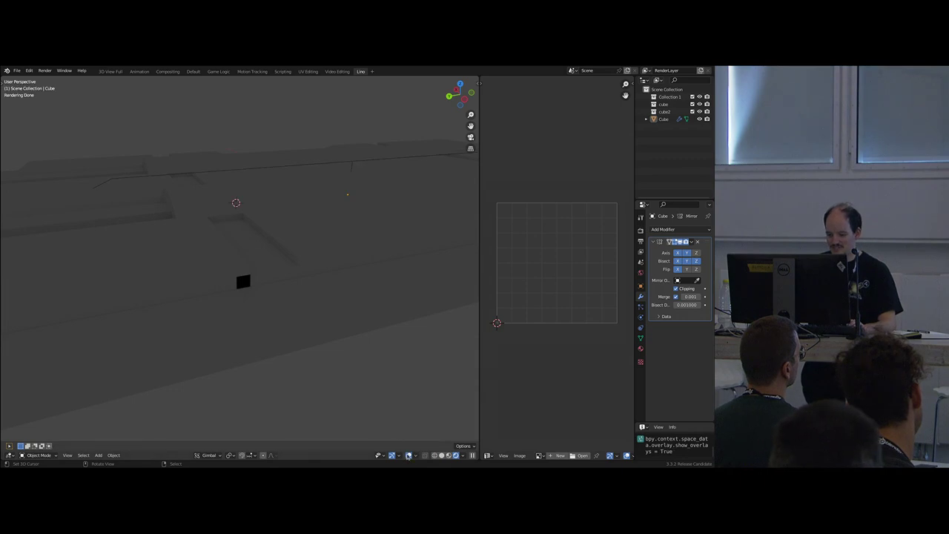
click(278, 350)
- Move the end face of the strip between the outer plate and the central block along X
scroll(289, 303, up, 2)
key(Tab)
right_click(327, 295)
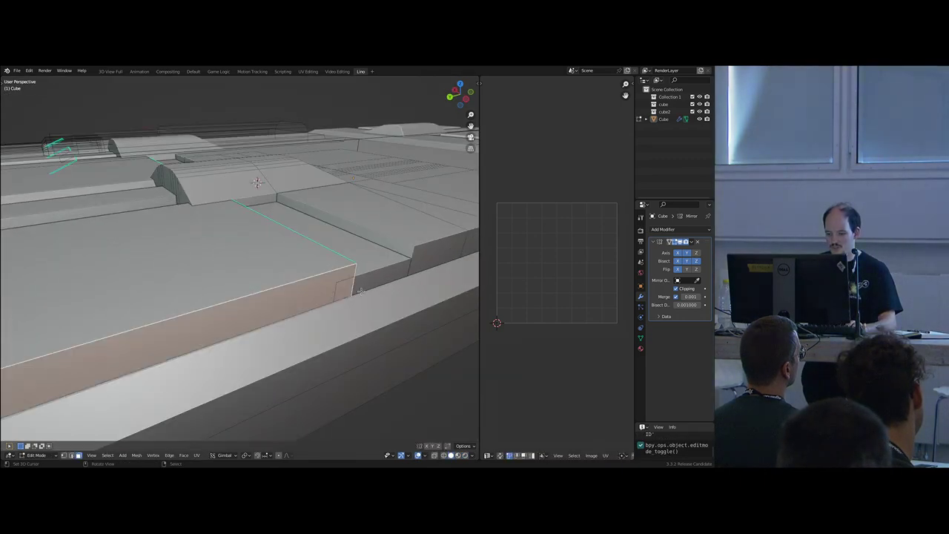
right_click(363, 291)
middle_drag(367, 292, 410, 337)
key(g)
key(y)
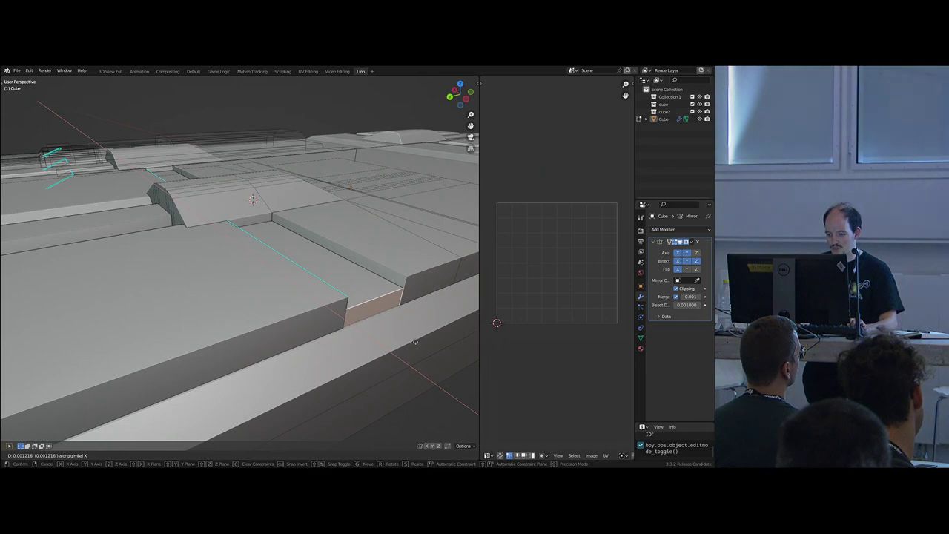
click(415, 342)
key(Tab)
scroll(293, 333, down, 8)
middle_drag(293, 332, 379, 278)
middle_drag(313, 284, 367, 293)
- Toggle the Mirror modifier's X bisect flip and turn off its Y and X mirror axes
click(678, 270)
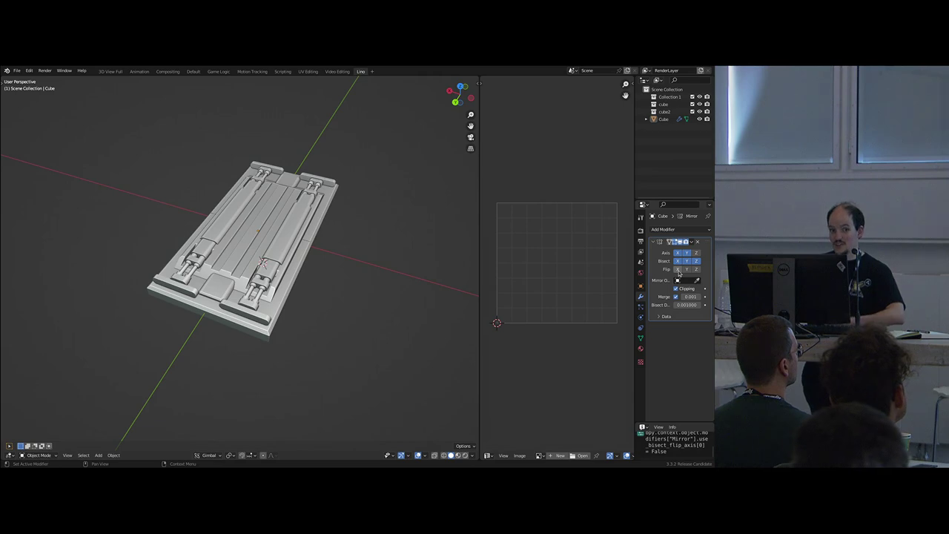
click(689, 253)
middle_drag(412, 282, 273, 242)
scroll(360, 277, up, 1)
click(678, 253)
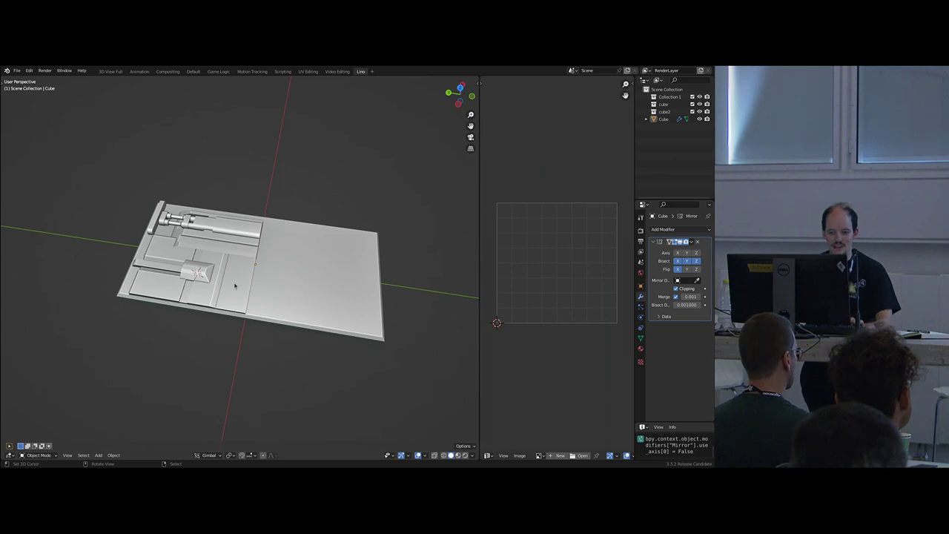
- Bevel the edges running across the central block into a wider band, and bevel a further edge selection on the panel
key(Tab)
key(2)
scroll(235, 286, up, 5)
key(ctrl+b)
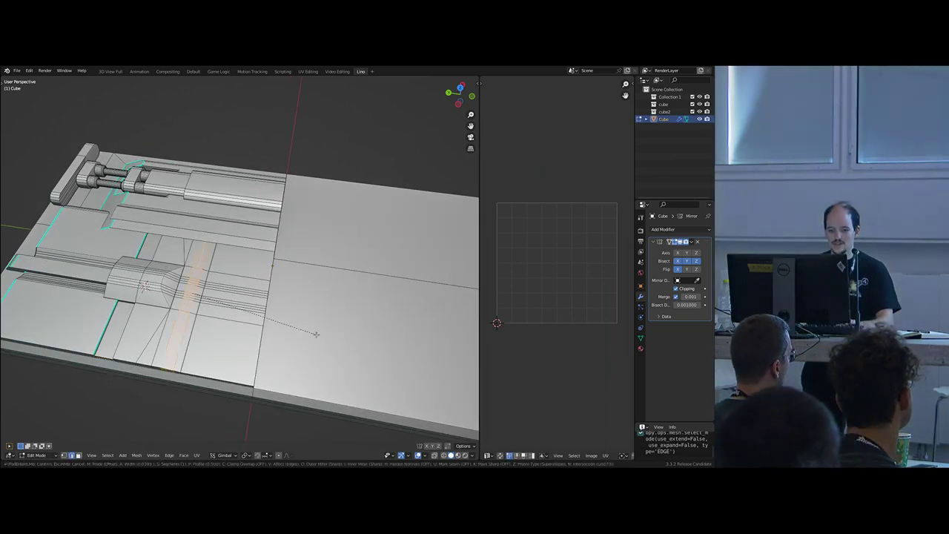
click(313, 335)
middle_drag(311, 334, 248, 300)
key(Tab)
shift+middle_drag(331, 278, 267, 278)
key(Tab)
key(ctrl+b)
click(280, 343)
key(Tab)
- Select the large piston housing's end face at the centre seam and extend it along Y onto the empty half
key(Tab)
key(3)
right_click(260, 324)
middle_drag(293, 319, 202, 314)
shift+click(223, 281)
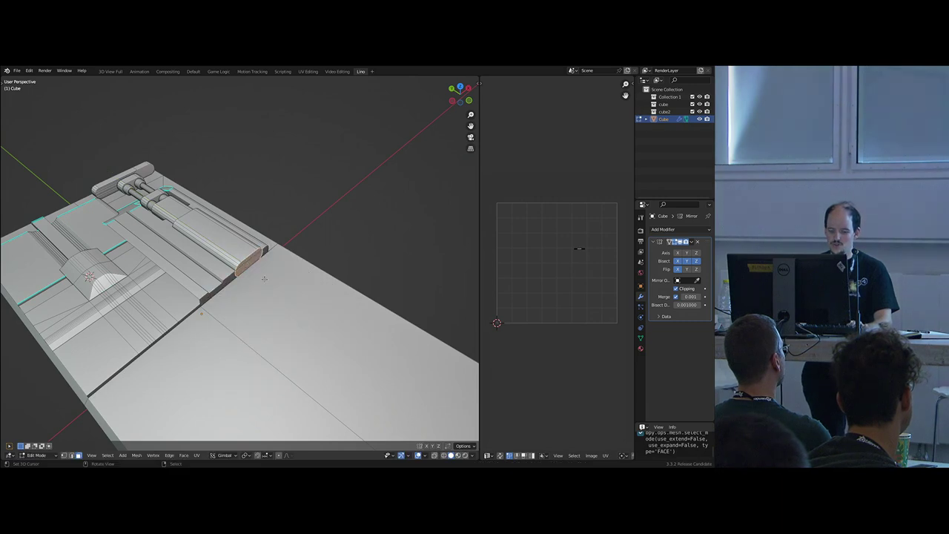
middle_drag(284, 283, 265, 273)
click(290, 306)
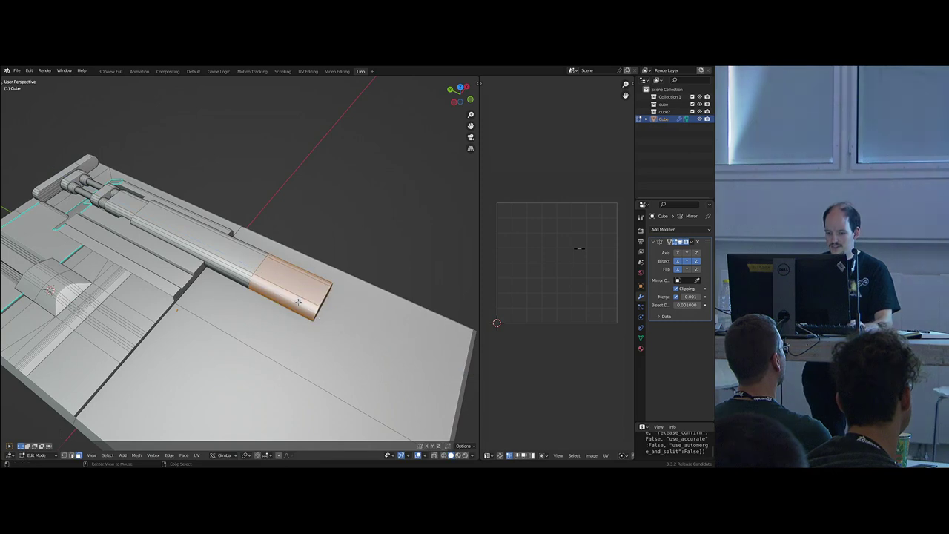
- Duplicate the top face of the piston's wider end section, scale the copy down and extrude it into a block
middle_drag(299, 302, 327, 313)
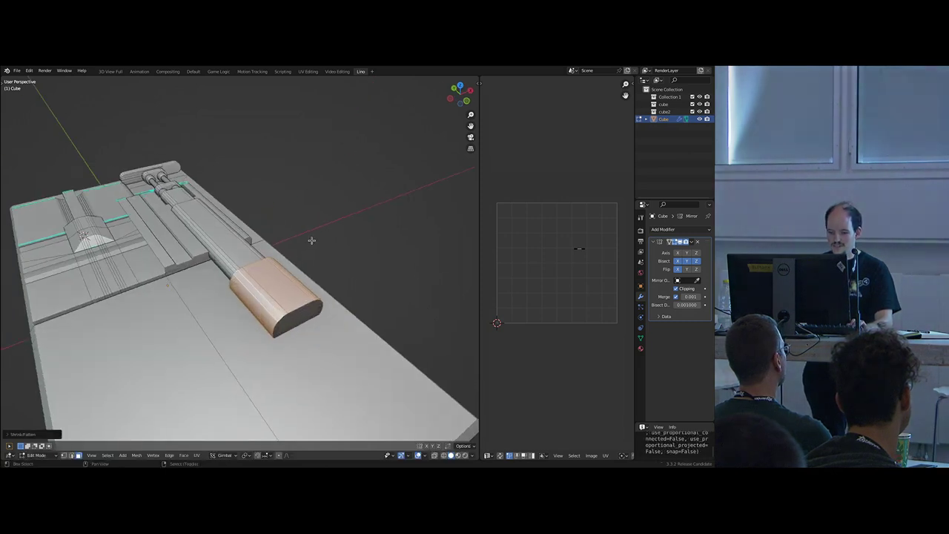
middle_drag(311, 240, 347, 200)
scroll(347, 200, up, 3)
right_click(270, 245)
middle_drag(270, 245, 381, 295)
key(shift+d)
right_click(383, 295)
key(s)
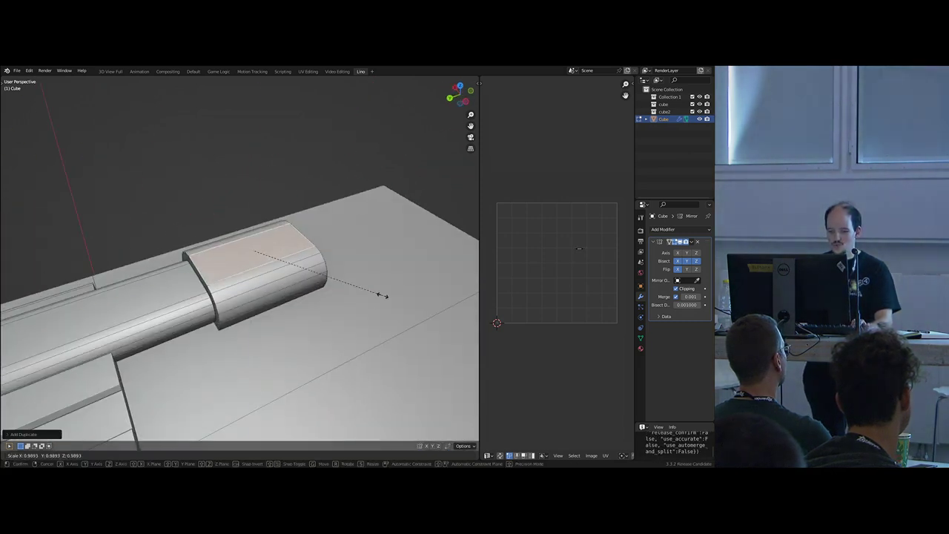
click(303, 289)
middle_drag(303, 290, 356, 288)
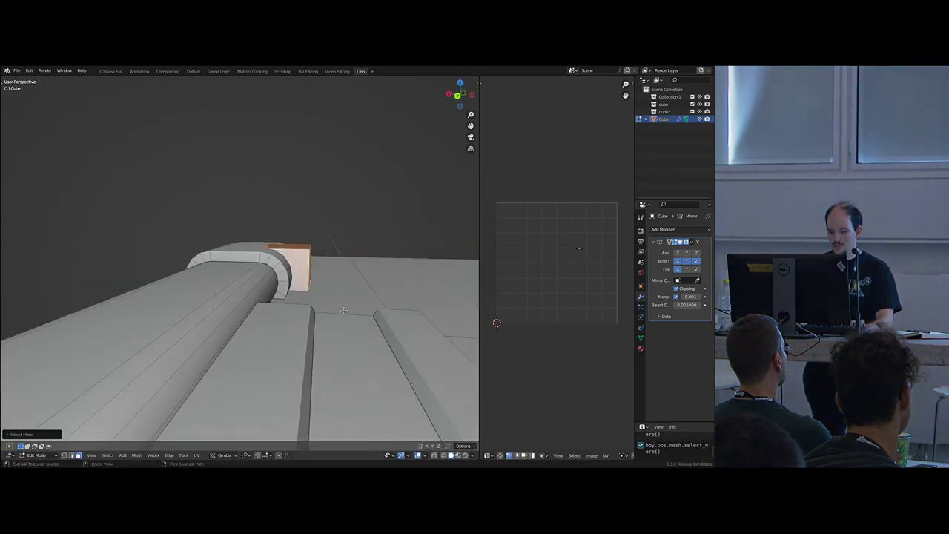
- Move the new block's side faces along X so it projects beside the piston, and round its upper edge
middle_drag(325, 315, 268, 259)
key(g)
key(x)
click(345, 306)
key(2)
click(293, 308)
key(3)
right_click(276, 296)
middle_drag(276, 295, 262, 244)
key(g)
key(x)
click(282, 305)
- Duplicate the side block and position the copy along Y to form a pair beside the piston
key(l)
key(g)
click(227, 275)
key(shift+d)
key(ctrl)
click(306, 300)
click(270, 252)
key(g)
key(y)
click(279, 257)
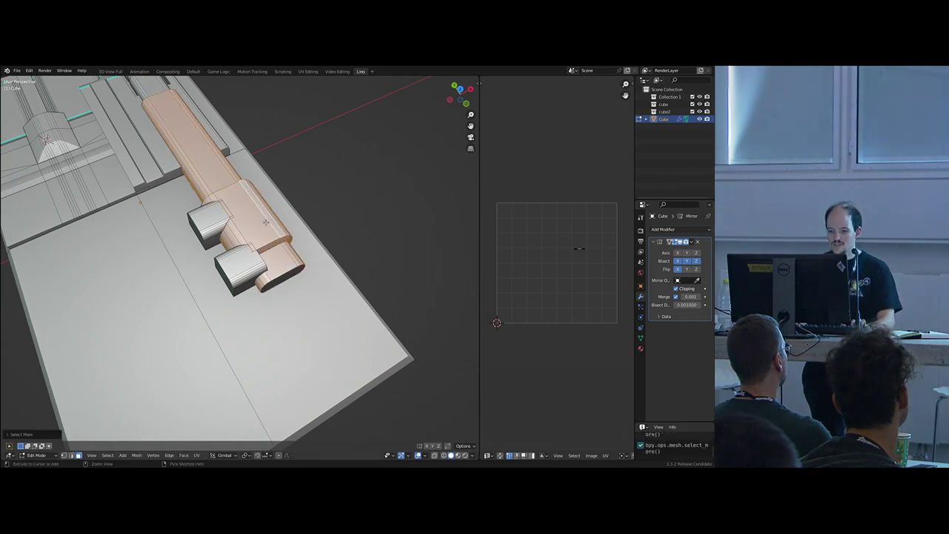
- Undo the last selection change, then duplicate the wider piston section and move the copy along Y to the piston's end
scroll(281, 217, down, 1)
middle_drag(281, 217, 249, 194)
scroll(336, 225, up, 5)
key(ctrl+z)
scroll(311, 238, down, 3)
middle_drag(311, 237, 237, 239)
key(shift+d)
right_click(364, 280)
key(g)
key(y)
click(348, 308)
- Bevel the end edges of the duplicated piston section
key(2)
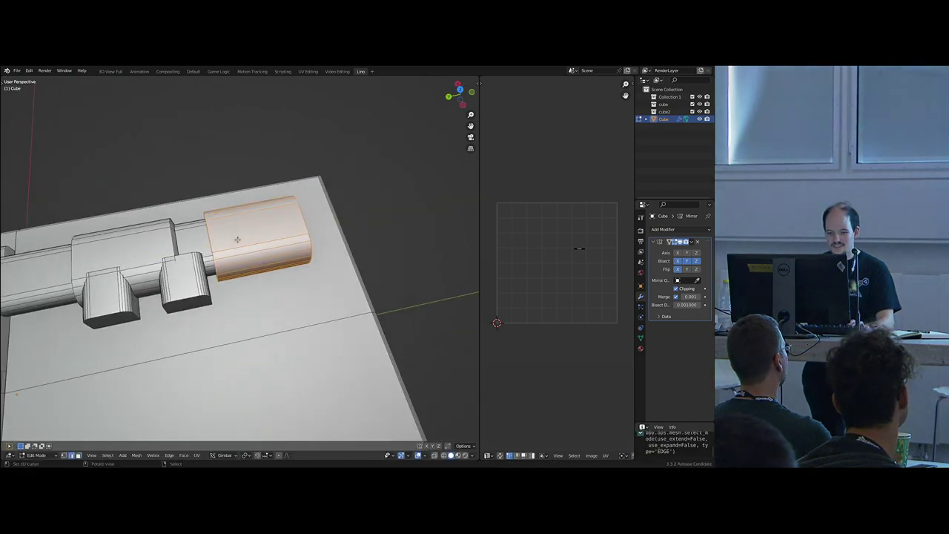
click(341, 258)
middle_drag(341, 259, 323, 254)
key(3)
middle_drag(291, 291, 240, 273)
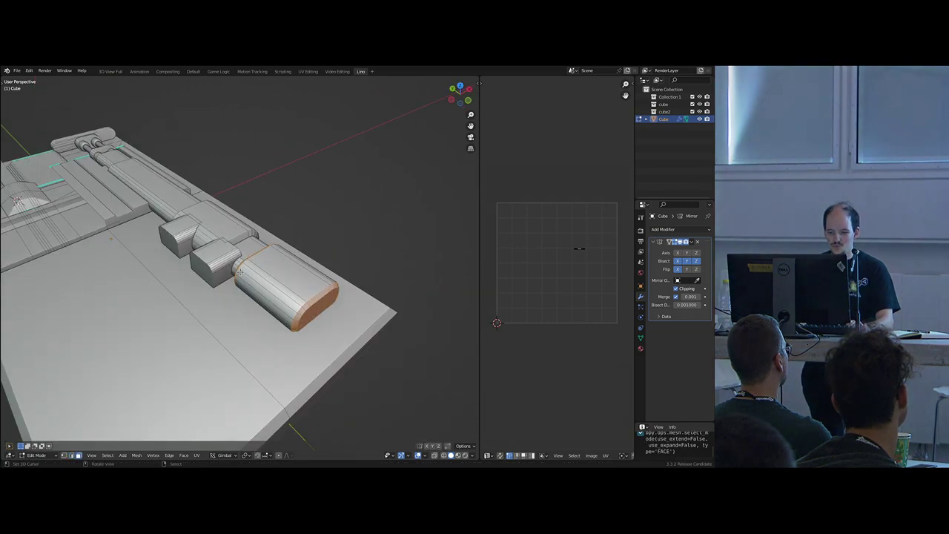
- Duplicate a small face from the top of the end section and position the copy along Y
key(shift+d)
right_click(239, 273)
key(g)
key(y)
click(303, 324)
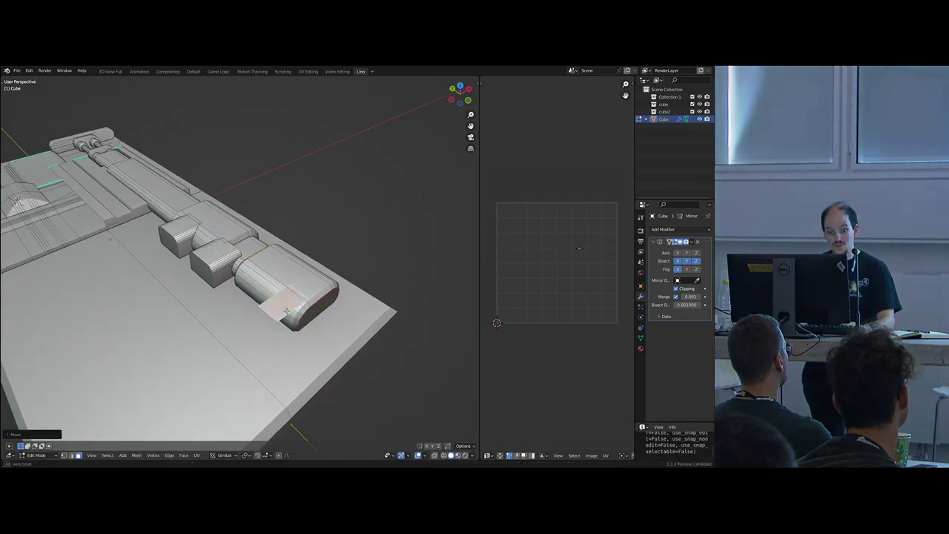
middle_drag(302, 325, 328, 297)
key(g)
key(y)
click(303, 301)
- Extrude the duplicated face into an upright block and recalculate its normals
key(e)
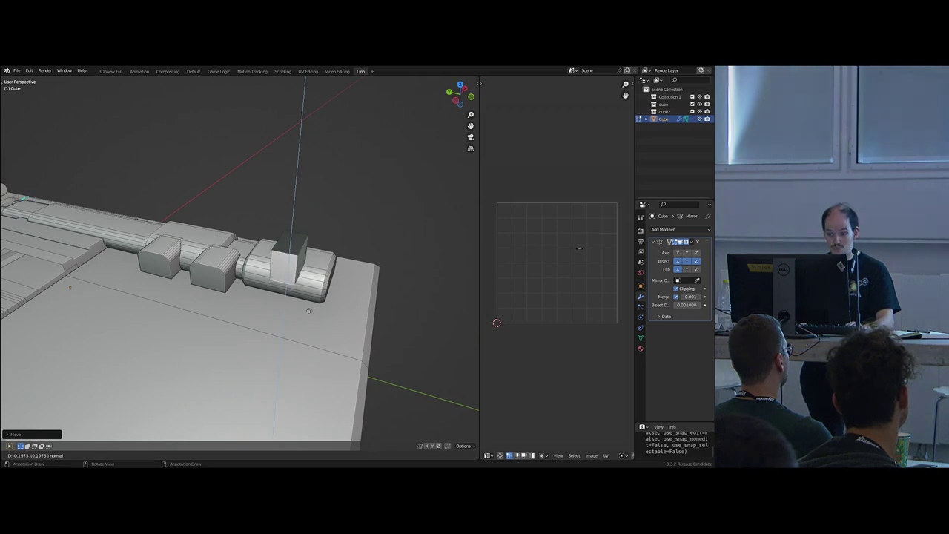
click(304, 306)
middle_drag(287, 301, 303, 236)
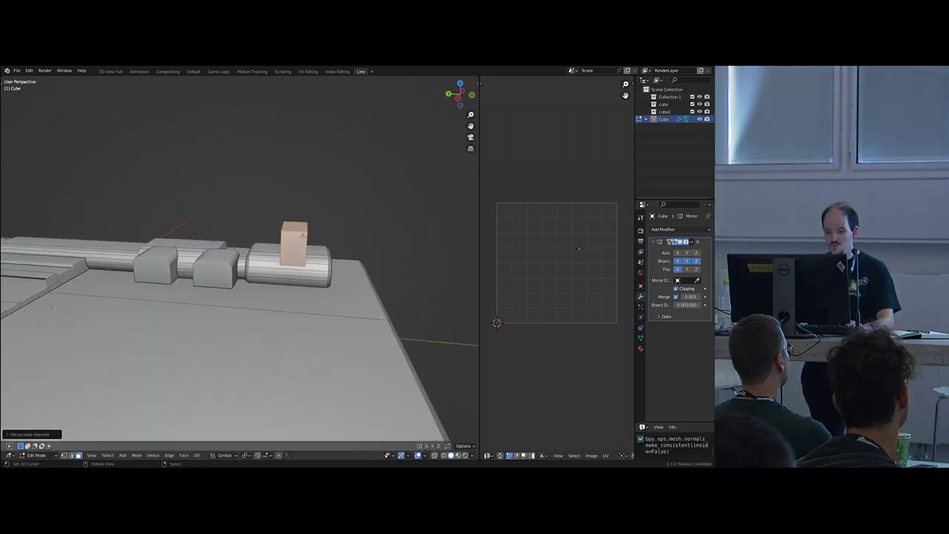
- Scale the upright block's top face along Y to give the block a wedge shape
right_click(297, 225)
key(g)
key(y)
key(s)
click(388, 263)
- Adjust the wedge's faces along Z, Y and X until it spans the width of the end section
middle_drag(388, 262, 311, 286)
key(g)
key(z)
click(297, 243)
key(g)
key(y)
click(347, 272)
key(g)
key(x)
click(226, 287)
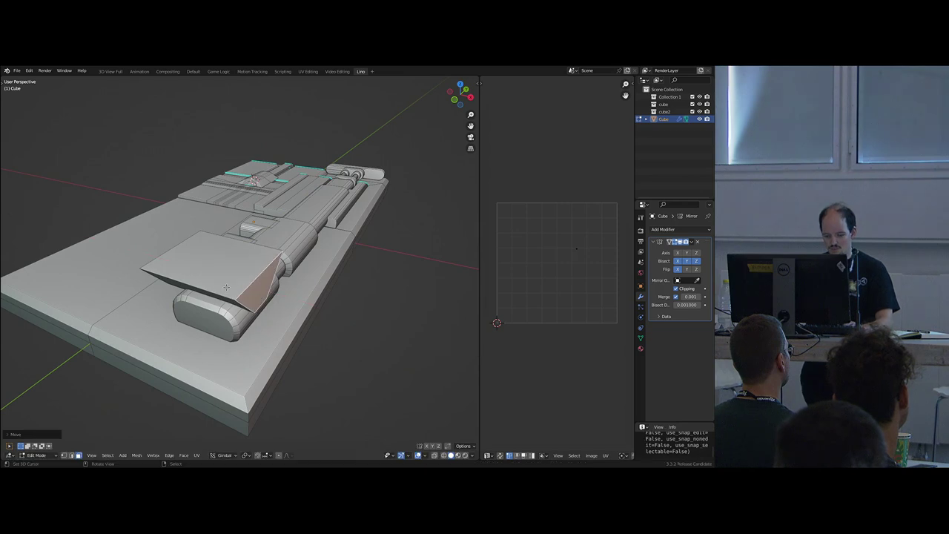
- Round the wedge's lower edges, select the whole wedge and move it into the end section
middle_drag(244, 288, 206, 254)
key(alt+a)
key(2)
middle_drag(175, 222, 137, 215)
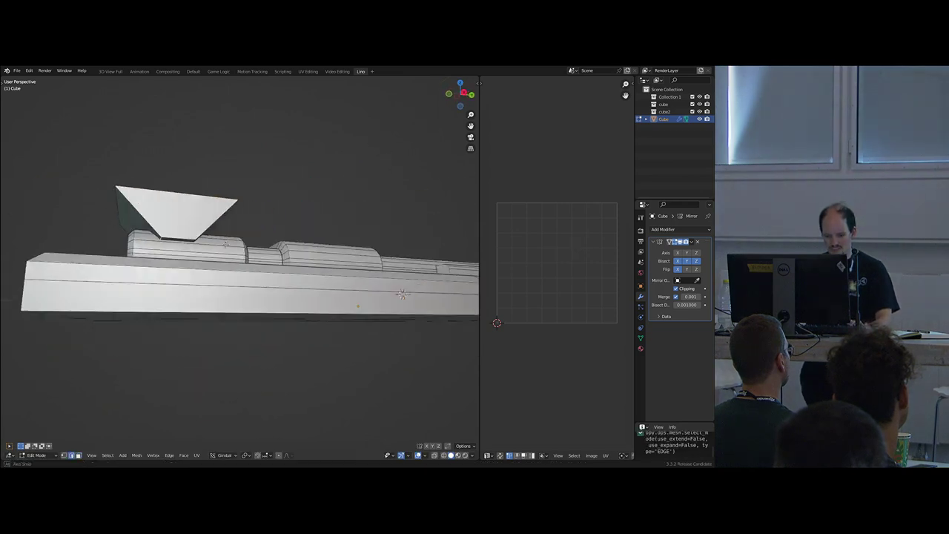
scroll(124, 211, up, 4)
click(222, 266)
key(l)
scroll(170, 219, down, 5)
key(g)
middle_drag(170, 218, 259, 291)
click(156, 226)
- Cut the wedge out of the end section with a boolean intersection and check the groove outside Edit Mode
key(ctrl+f)
click(177, 241)
key(Tab)
key(Tab)
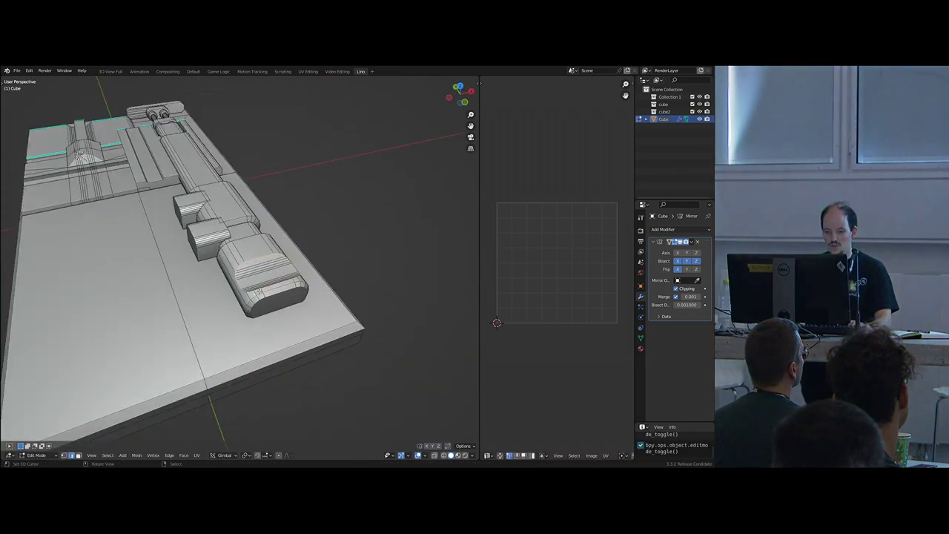
- Create a smaller copy of the end section's top face and move it over the groove
key(3)
scroll(258, 256, up, 2)
click(259, 239)
key(i)
key(s)
middle_drag(369, 270, 315, 283)
key(g)
click(328, 272)
key(g)
click(299, 282)
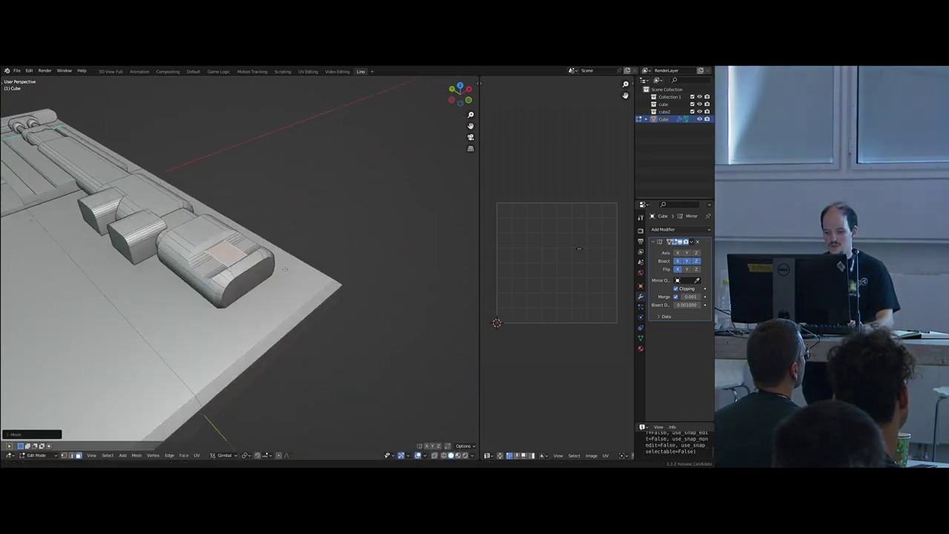
- Extrude the small face into a thin block inside the groove and recalculate its normals
scroll(316, 283, up, 4)
key(e)
click(317, 284)
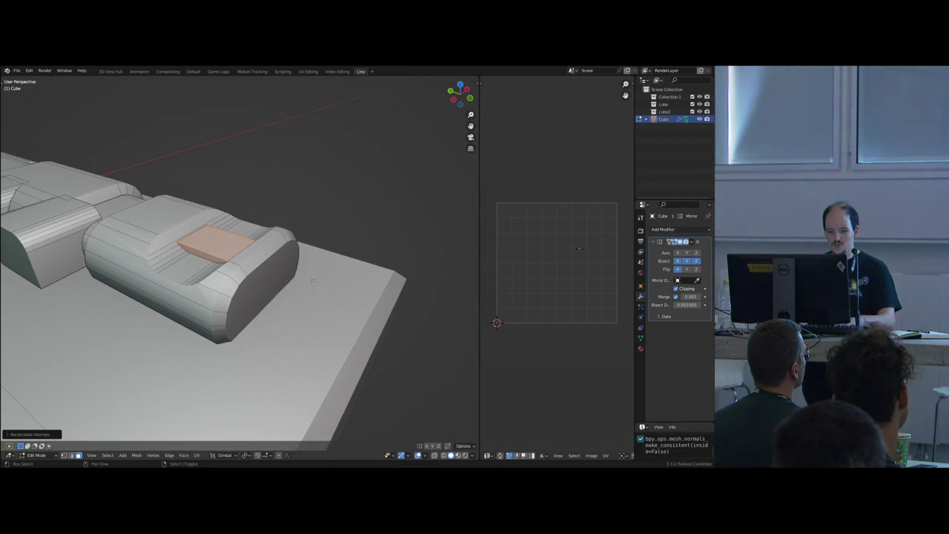
- Try to duplicate the first side block's top face and slide the copy in the XY plane
key(Tab)
scroll(313, 281, down, 8)
middle_drag(297, 278, 241, 260)
scroll(267, 285, up, 3)
key(Tab)
scroll(241, 260, up, 3)
right_click(176, 213)
middle_drag(179, 215, 215, 226)
key(shift+d)
key(shift+z)
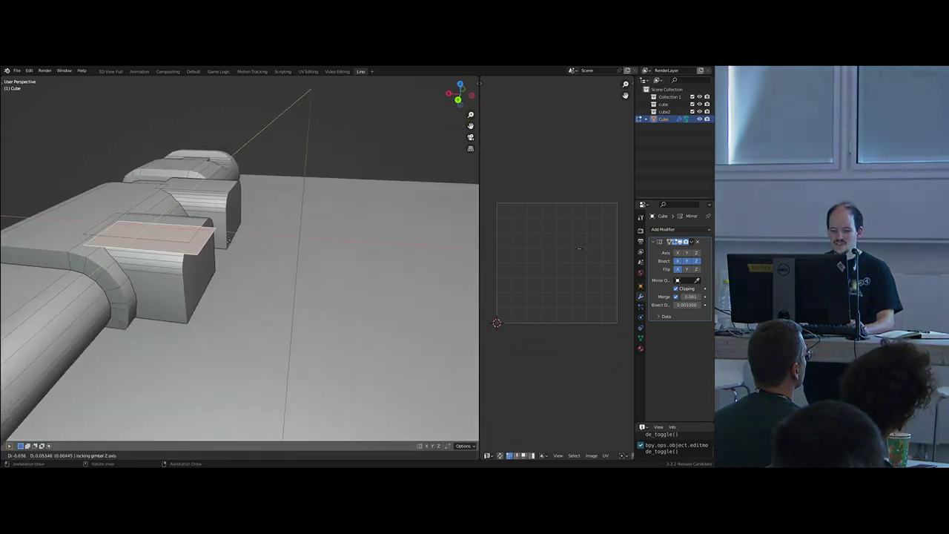
click(233, 236)
key(g)
right_click(227, 236)
- Duplicate the first side block's top face, slide the copy outward in the XY plane and scale it down
key(shift+d)
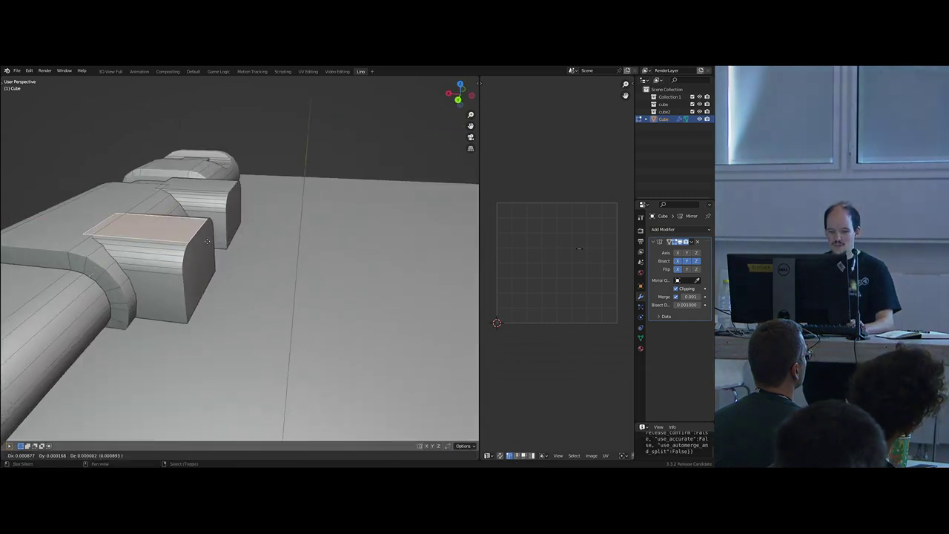
right_click(225, 241)
key(g)
key(shift+z)
click(247, 262)
key(s)
click(255, 251)
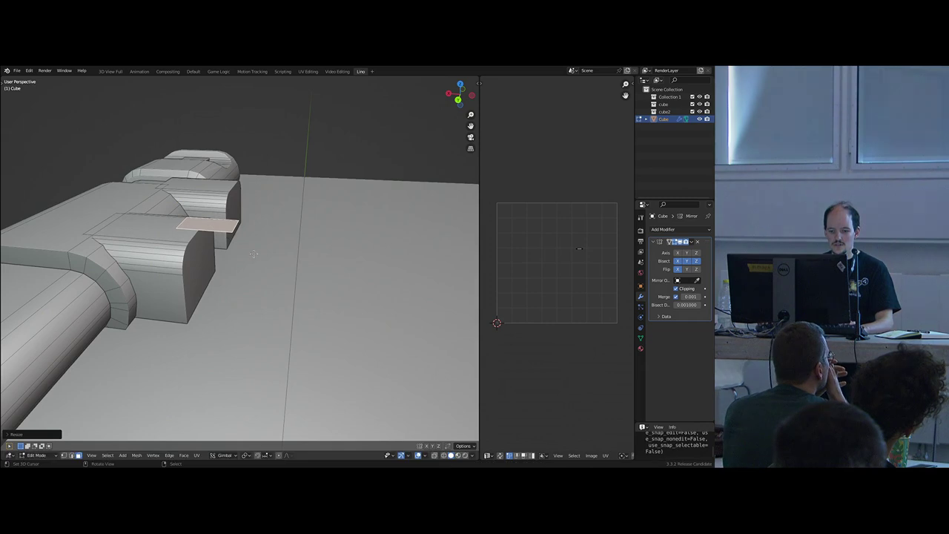
- Reposition the small face, extrude it into a cutting block and subtract it from the side block as a notch
key(g)
click(247, 253)
key(e)
click(246, 266)
key(shift+n)
middle_drag(245, 236, 252, 241)
- Adjust the notch's depth by sliding its inner end along the X axis in the first side block
right_click(189, 238)
key(g)
key(x)
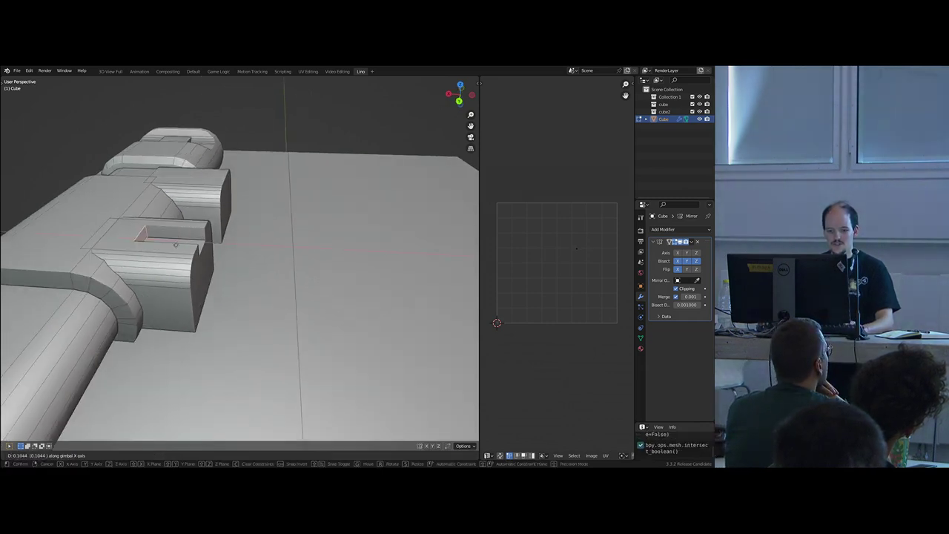
click(158, 240)
middle_drag(159, 240, 150, 243)
key(g)
key(x)
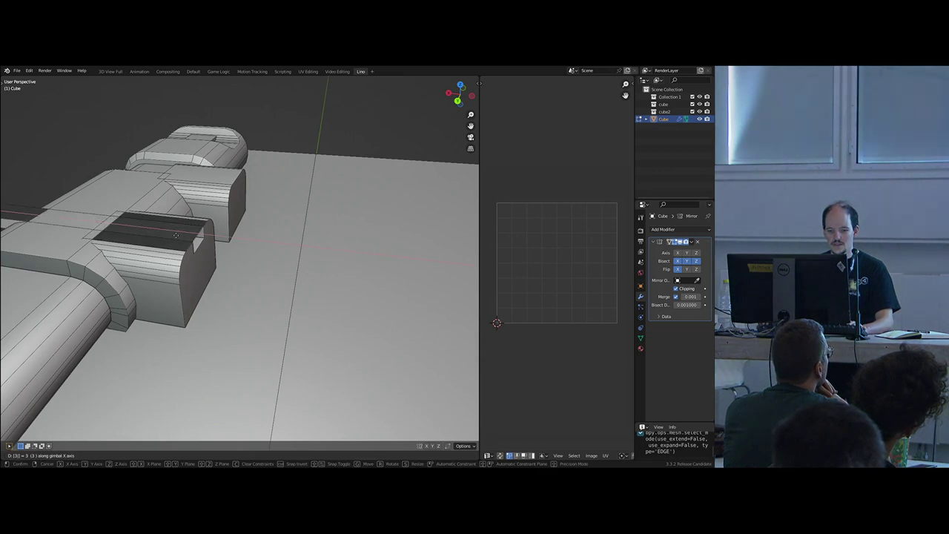
click(204, 250)
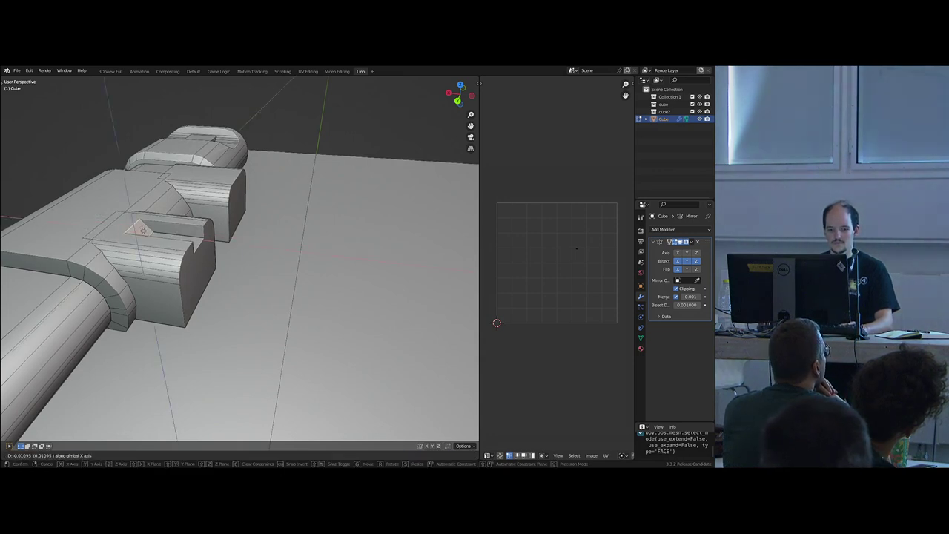
- Duplicate the notch's inner face, scale the copy down and slide it outward along X
middle_drag(203, 250, 217, 232)
key(shift+d)
key(s)
click(233, 232)
key(g)
key(x)
click(250, 259)
middle_drag(250, 258, 264, 293)
key(g)
key(x)
click(311, 252)
- Extrude the copied face into a prong along X and shift its outer edge along Z to slope the tip
key(e)
click(311, 252)
key(g)
key(x)
click(229, 249)
key(l)
key(2)
click(265, 297)
key(g)
key(z)
click(291, 255)
- Duplicate the notched side block together with its prong along Y onto the plain second side block
middle_drag(292, 256, 269, 290)
key(l)
key(y)
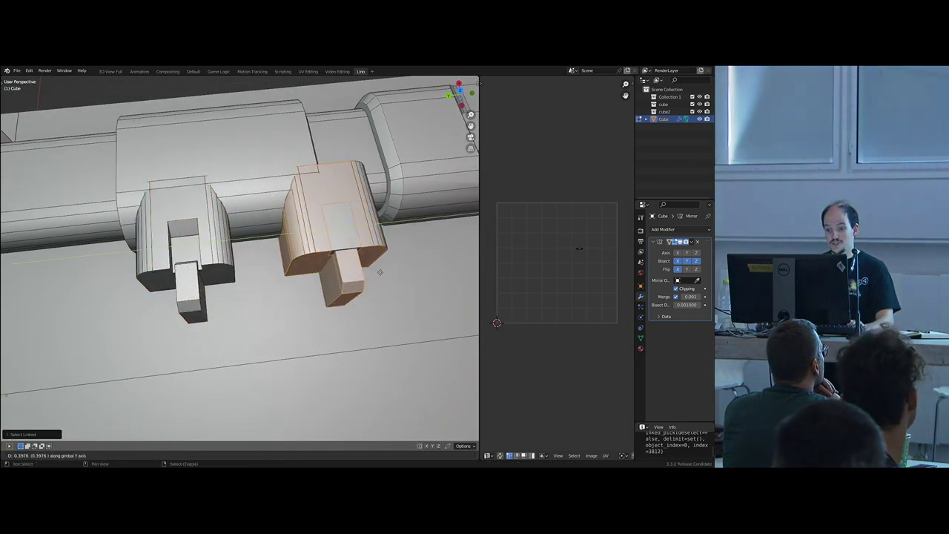
click(379, 272)
- Hide the new copy, delete the old plain side block beneath it and reveal the hidden geometry again
key(h)
key(l)
key(x)
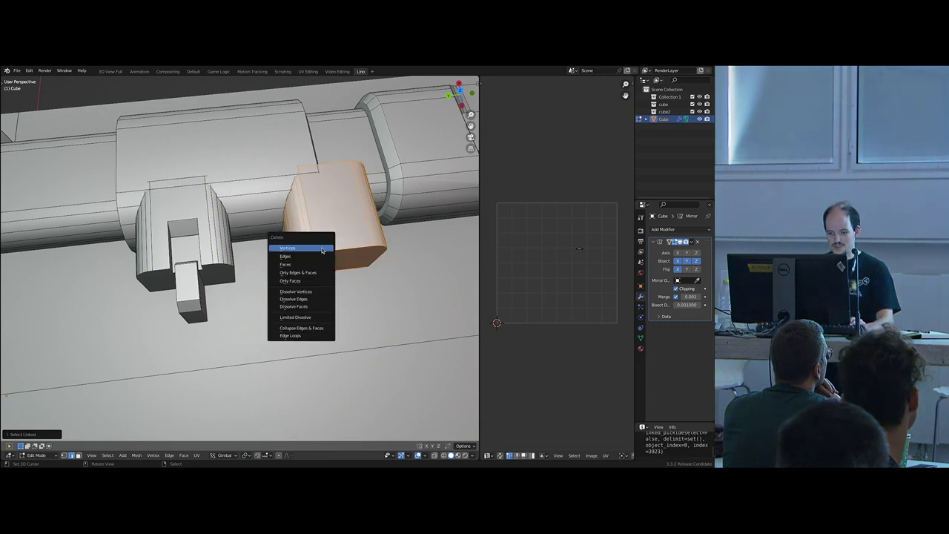
click(315, 258)
key(alt+h)
middle_drag(315, 259, 264, 264)
key(alt+a)
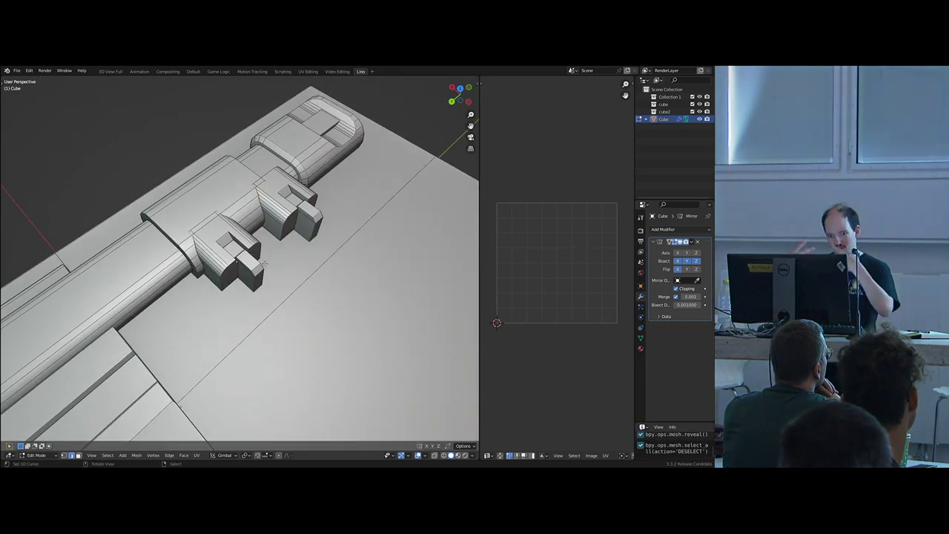
- Lengthen both prongs by moving their end faces outward along X, and check the panel in Object Mode
scroll(264, 264, up, 2)
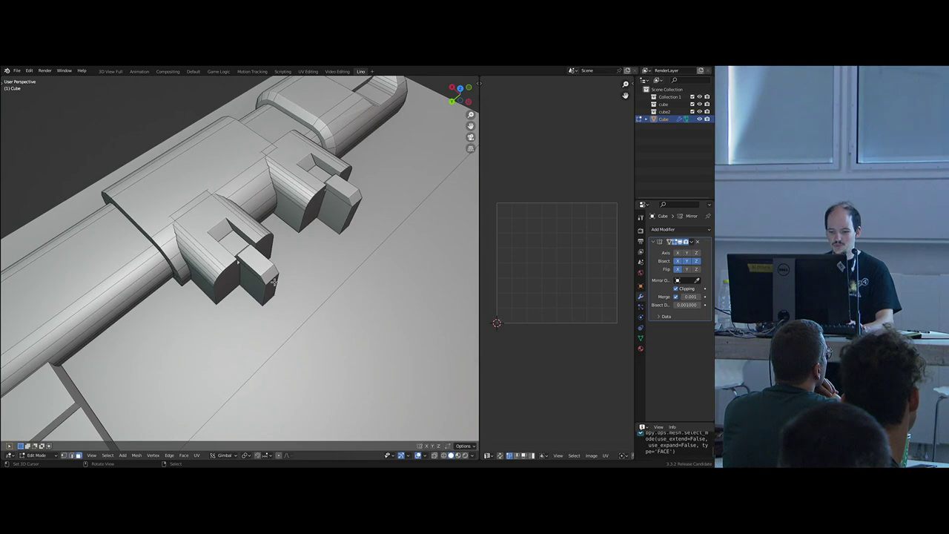
click(351, 207)
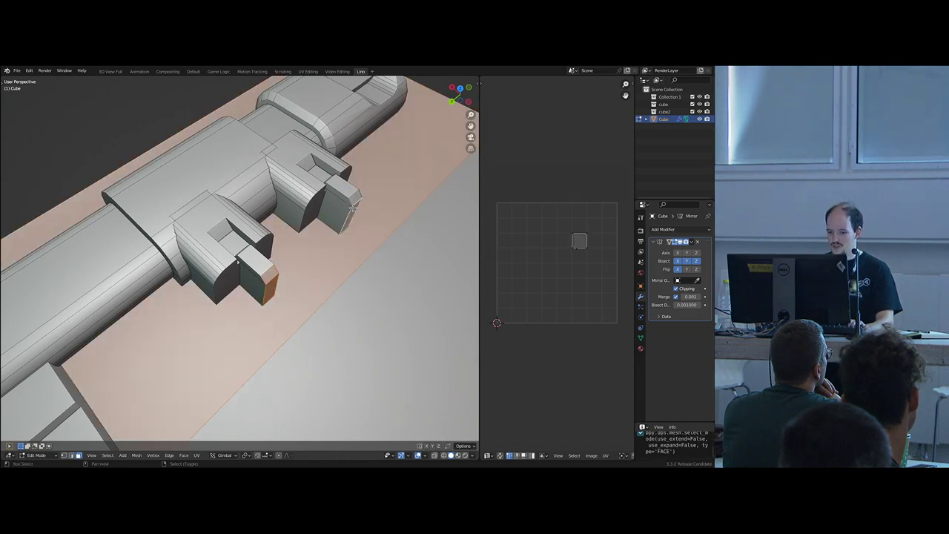
key(g)
key(x)
click(285, 295)
middle_drag(253, 307, 263, 311)
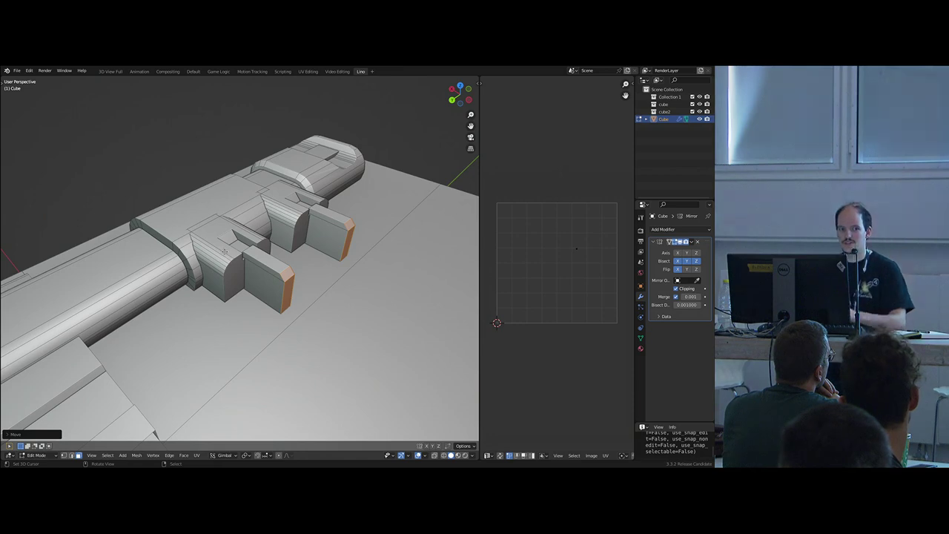
key(Tab)
scroll(252, 315, down, 6)
middle_drag(253, 315, 223, 326)
- Duplicate the first prong's top, sloped and end faces and place the copy lower, beneath the side blocks
key(Tab)
scroll(252, 293, up, 5)
mouse_move(256, 288)
middle_down()
mouse_move(293, 286)
mouse_move(255, 270)
middle_up()
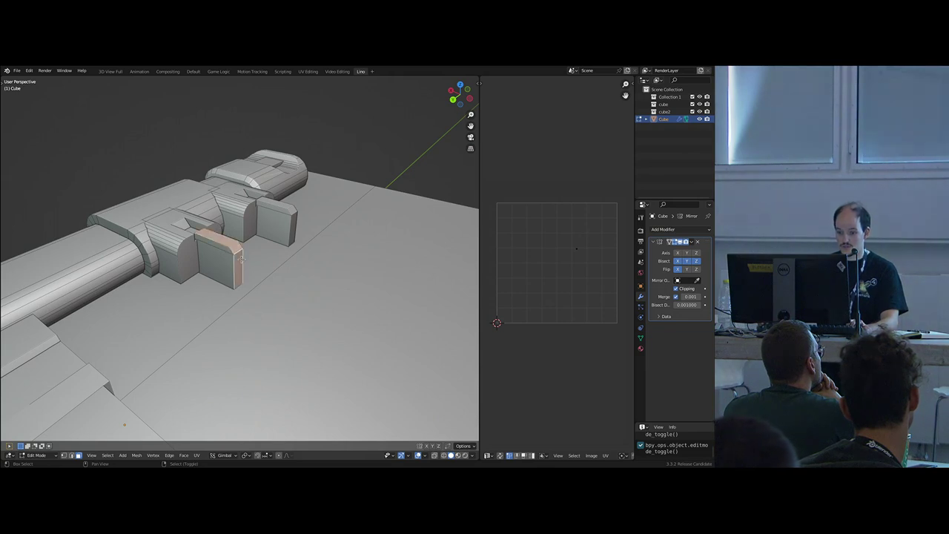
key(shift+d)
right_click(241, 259)
key(s)
right_click(252, 299)
key(g)
middle_drag(251, 297, 236, 282)
click(236, 283)
key(g)
click(238, 311)
- Stretch the copied faces along Y and slide them so they span beneath both side blocks
key(s)
key(y)
click(383, 256)
middle_drag(379, 257, 264, 277)
key(g)
key(y)
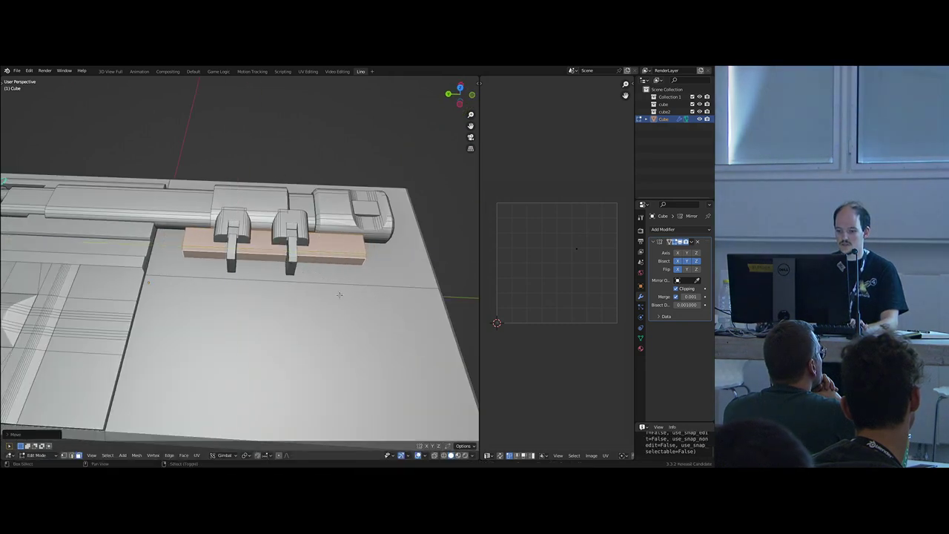
click(350, 285)
- Extrude the long strip along Z into a base bar, shift it along X and recalculate its normals
middle_drag(350, 285, 221, 280)
key(e)
key(z)
click(270, 318)
key(g)
key(x)
click(258, 318)
key(shift+n)
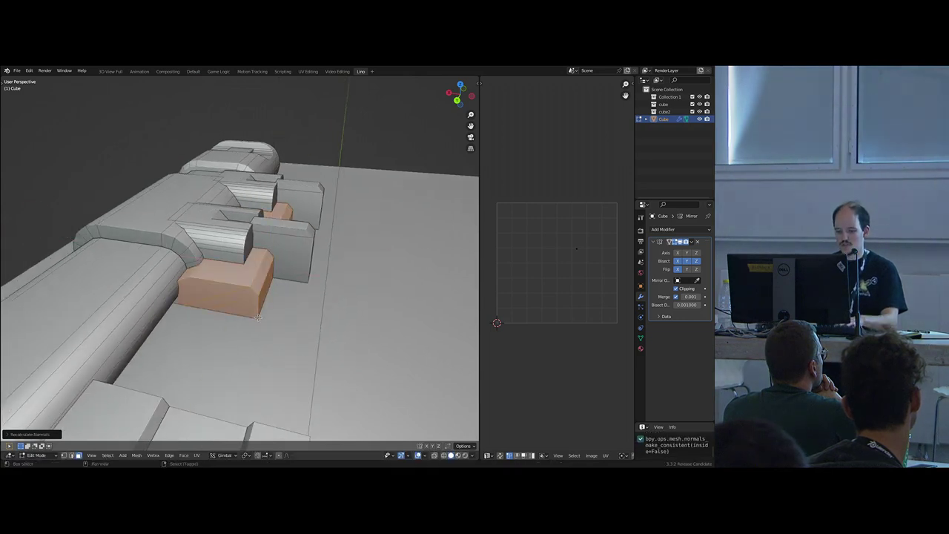
- Leave Edit Mode, enable mirroring on the X, Y and Z axes, and set the bisect Flip to Y only
key(Tab)
scroll(271, 284, down, 5)
middle_drag(272, 284, 445, 267)
scroll(247, 302, down, 6)
key(alt+a)
click(686, 253)
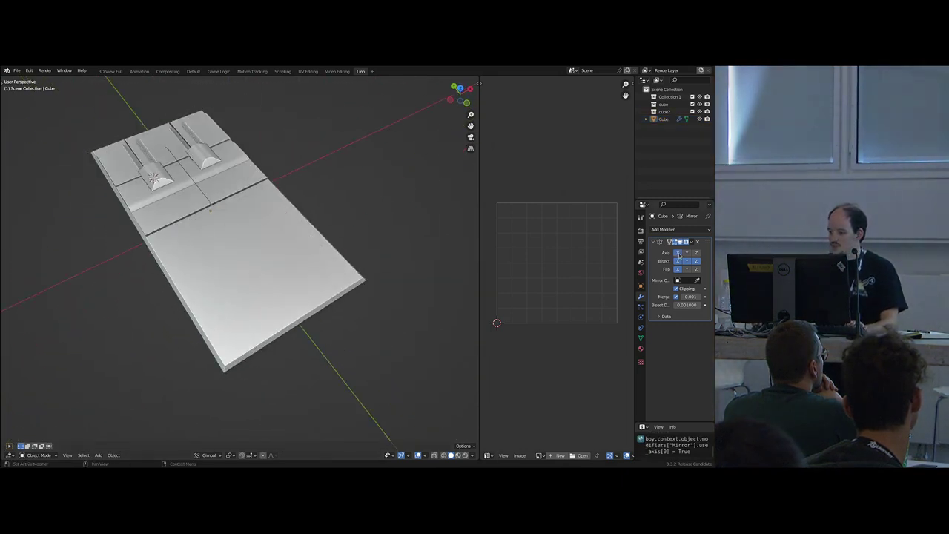
click(679, 270)
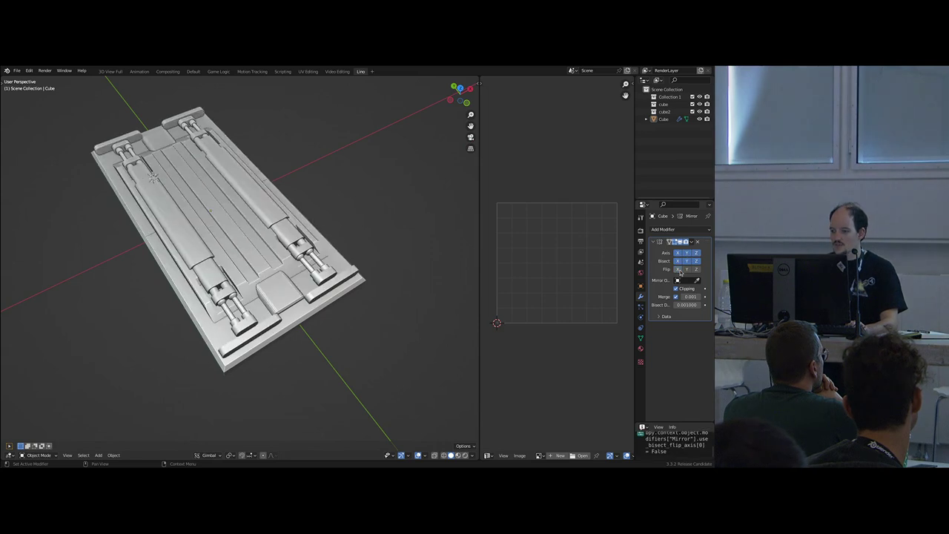
click(687, 270)
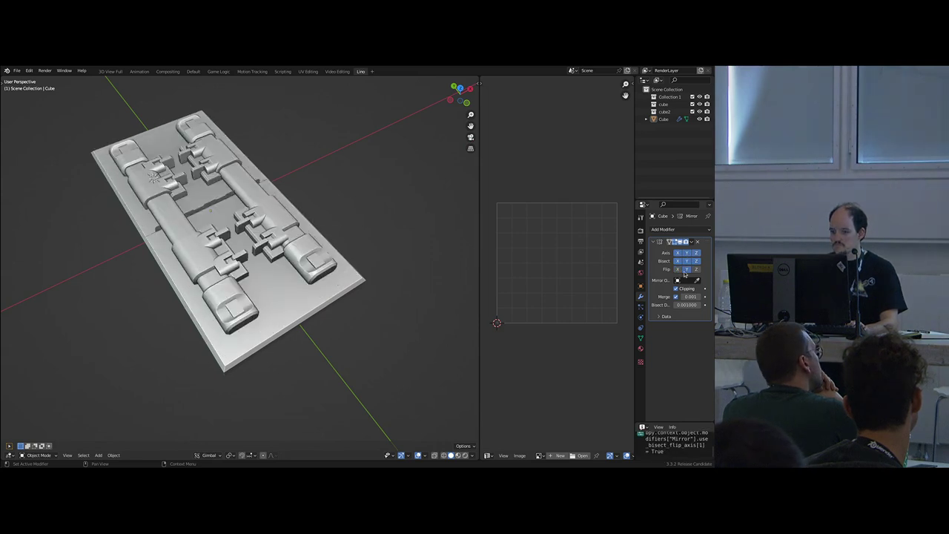
- Return to Edit Mode and delete the stray upright face between the two pistons
scroll(297, 290, up, 5)
scroll(299, 292, down, 6)
middle_drag(290, 288, 349, 254)
key(Tab)
scroll(270, 259, up, 4)
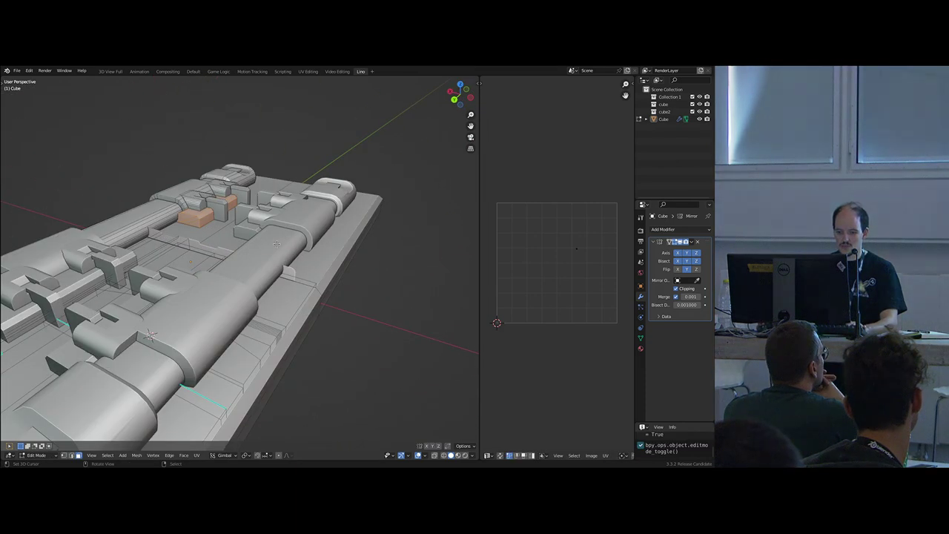
scroll(277, 244, up, 5)
scroll(286, 232, down, 4)
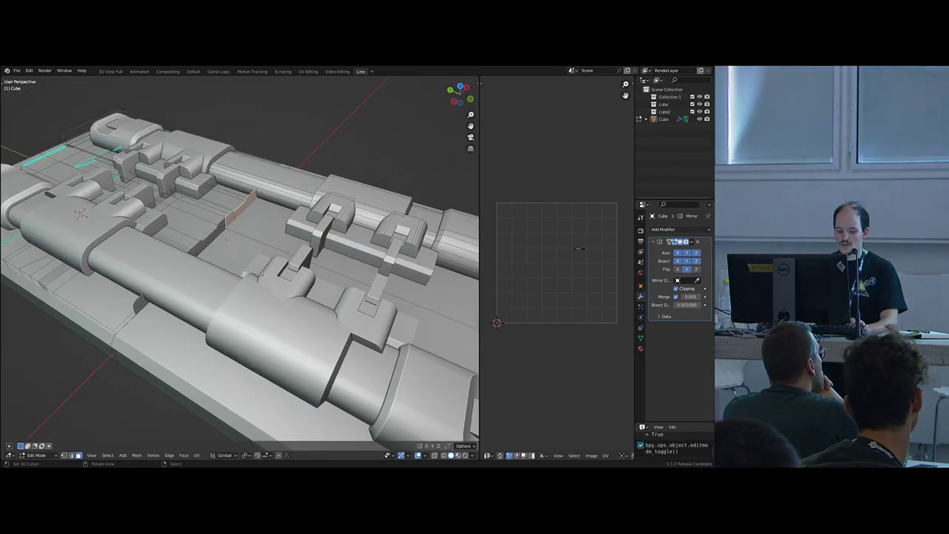
key(x)
click(262, 291)
scroll(271, 279, down, 2)
middle_drag(294, 229, 226, 262)
scroll(337, 250, up, 2)
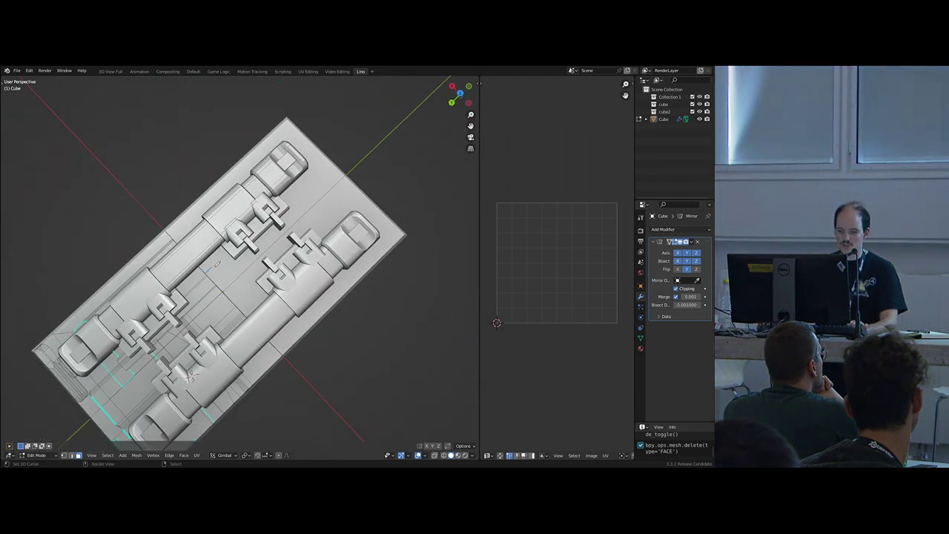
- Duplicate a base bar face along X toward the centre line, adjust its height along Z and extrude it
middle_drag(282, 270, 318, 252)
scroll(307, 238, up, 3)
right_click(292, 202)
right_click(265, 195)
scroll(249, 195, up, 1)
right_click(239, 193)
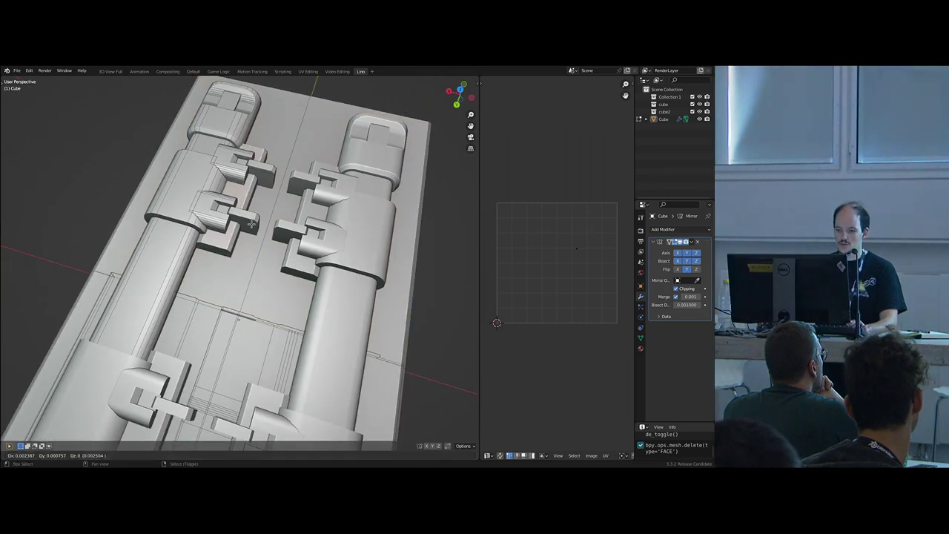
key(shift+d)
key(x)
click(285, 235)
middle_drag(285, 235, 319, 199)
key(g)
key(z)
click(281, 241)
key(e)
click(278, 273)
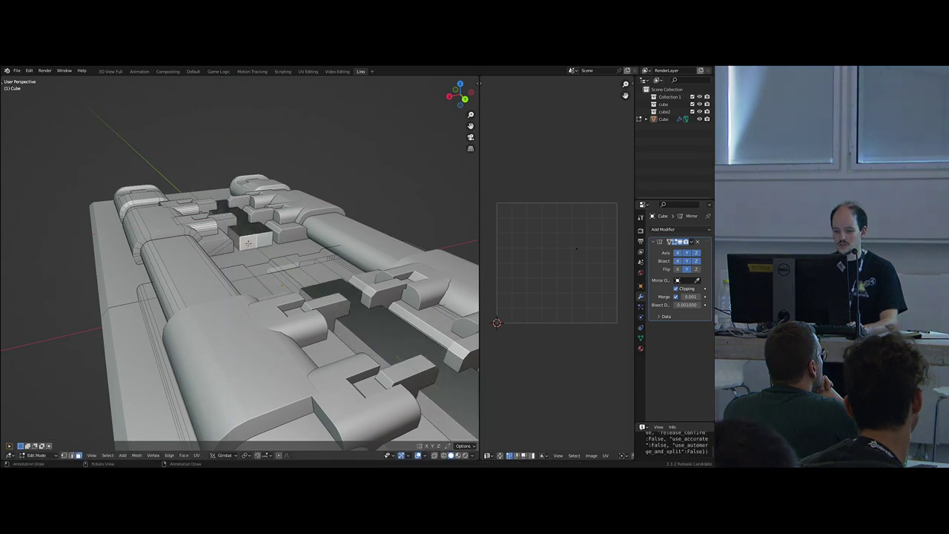
- Scale the new centre block along Y so it forms a long strip between the pistons
middle_drag(248, 242, 228, 245)
key(s)
key(y)
click(272, 284)
middle_drag(271, 284, 137, 302)
click(244, 264)
click(256, 253)
middle_drag(145, 350, 220, 316)
shift+click(158, 341)
key(e)
right_click(285, 286)
key(s)
key(y)
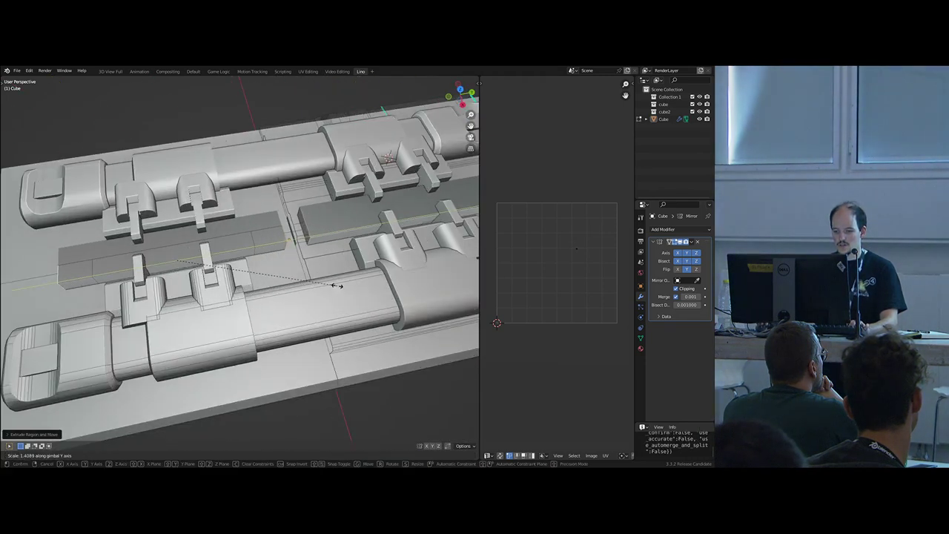
click(339, 287)
- Extrude a side face of the centre strip outward to widen its inner end
middle_drag(256, 256, 305, 233)
right_click(307, 215)
key(e)
click(307, 285)
- Reposition the strip's outer section along Y and extrude its side face outward to form a wide end
middle_drag(167, 297, 248, 256)
right_click(197, 236)
key(g)
key(y)
click(189, 308)
middle_drag(198, 291, 210, 263)
key(g)
key(y)
click(172, 276)
right_click(208, 261)
key(e)
click(235, 266)
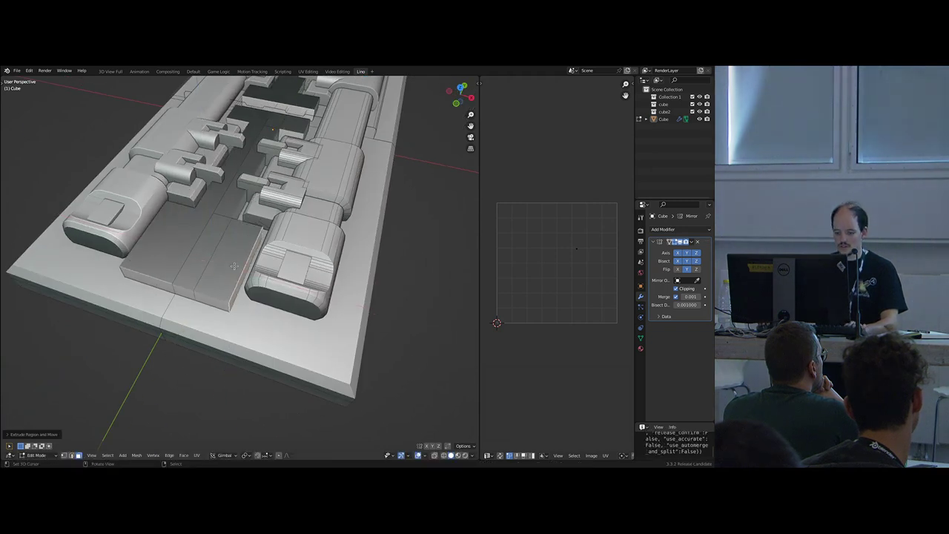
- Isolate the centre strip and base panel, select the strip's linked geometry and recalculate its normals
key(l)
key(l)
key(shift+h)
key(alt+a)
key(l)
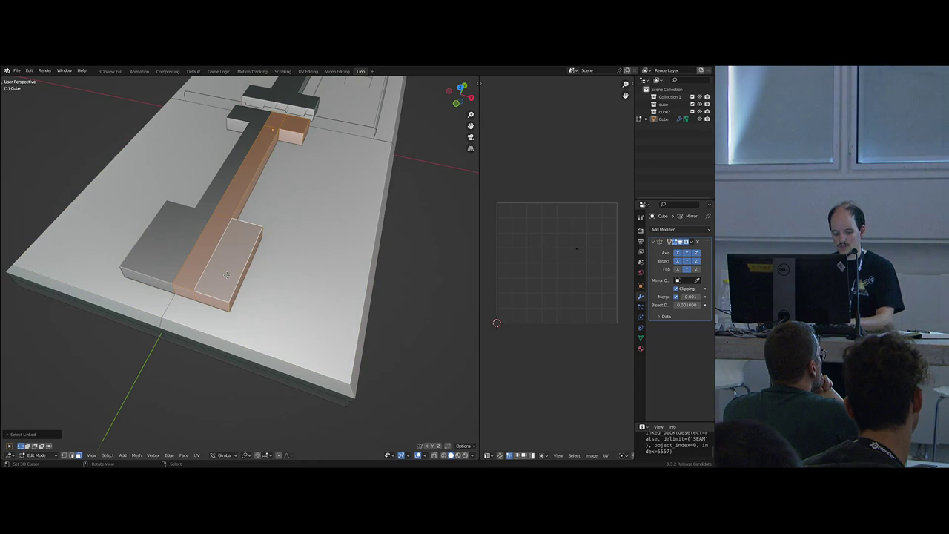
key(shift+n)
- Turn off clipping in the Mirror modifier and move the centre strip's inner edge loop across the centre line
middle_drag(227, 275, 586, 222)
key(ctrl+f)
key(alt+h)
middle_drag(680, 283, 675, 297)
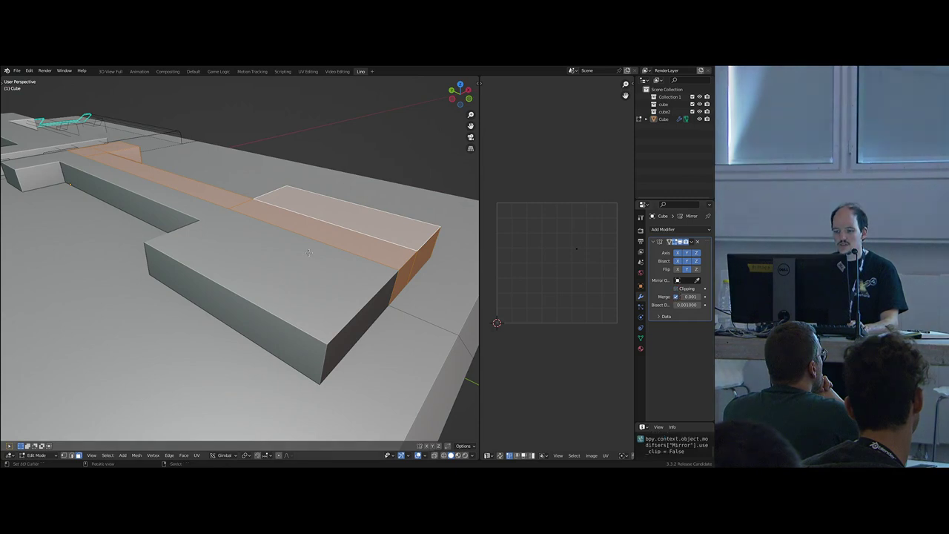
key(alt+z)
key(2)
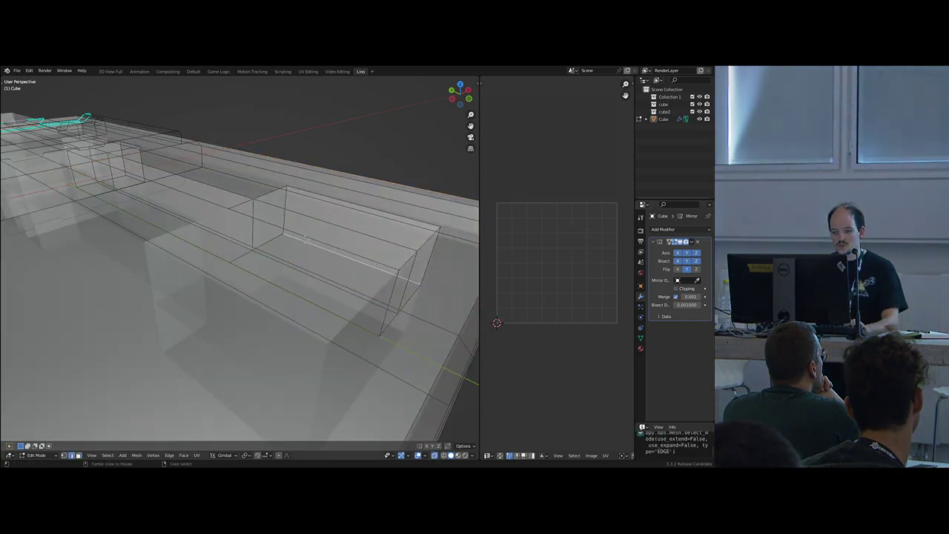
alt+right_click(313, 231)
middle_drag(313, 231, 241, 284)
key(g)
click(236, 284)
key(alt+z)
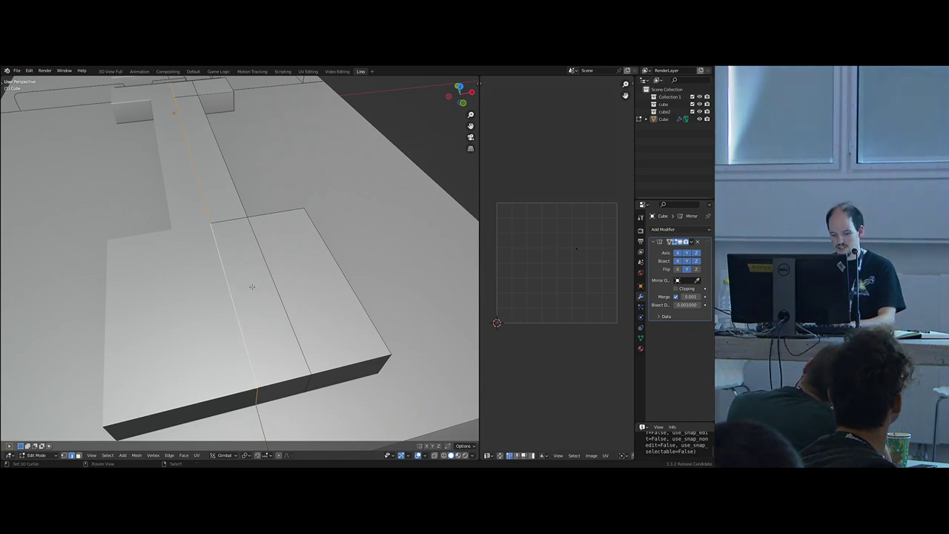
- Intersect the centre strip's linked geometry with the base panel, delete the leftover faces and unhide the other parts
key(ctrl+l)
key(ctrl+f)
click(253, 284)
middle_drag(287, 283, 218, 223)
key(3)
right_click(312, 278)
right_drag(218, 223, 226, 225)
scroll(278, 248, down, 2)
middle_drag(226, 225, 291, 281)
key(x)
click(267, 251)
key(alt+h)
- Move the selected geometry along Z and return to Object Mode
mouse_move(296, 294)
middle_down()
mouse_move(232, 273)
mouse_move(271, 279)
mouse_move(230, 284)
mouse_move(361, 274)
mouse_move(339, 339)
mouse_move(296, 281)
middle_up()
key(g)
key(z)
click(273, 286)
scroll(273, 286, down, 6)
key(Tab)
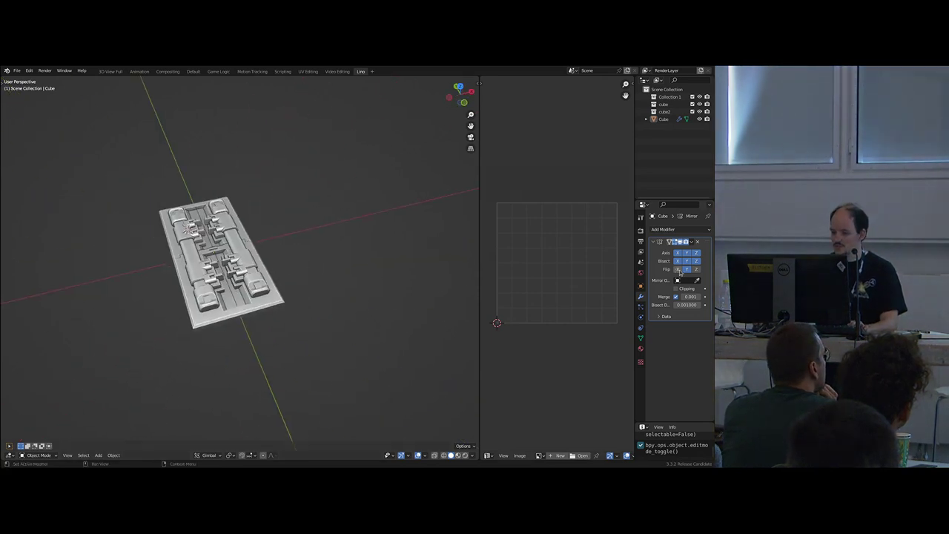
- Compare the panel variations produced by different X and Y bisect Flip combinations in the Mirror modifier
click(678, 270)
click(687, 270)
scroll(329, 287, up, 3)
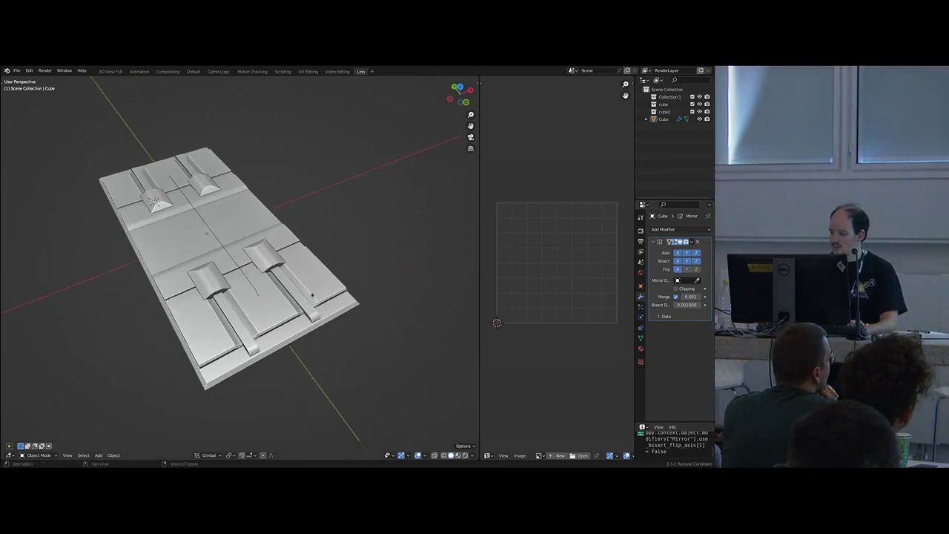
click(689, 271)
click(679, 270)
click(686, 271)
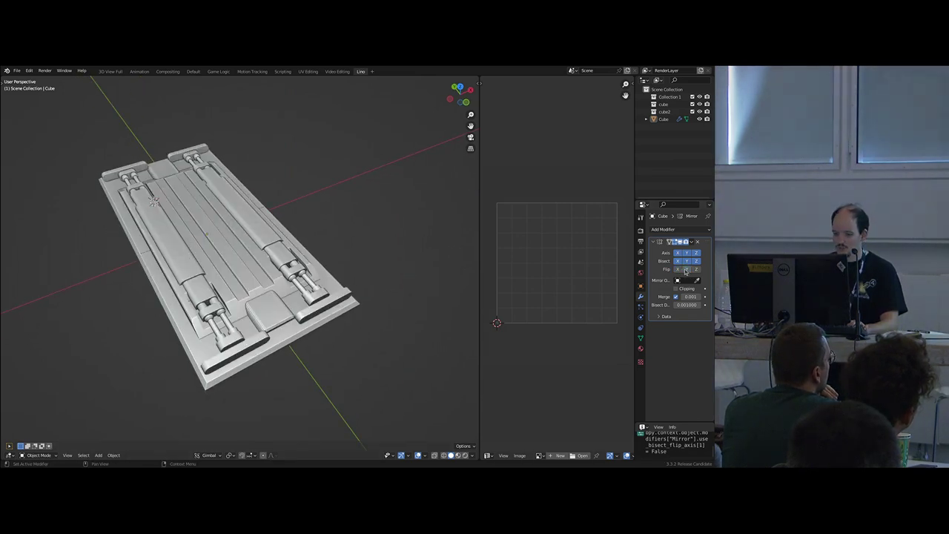
middle_drag(251, 270, 220, 270)
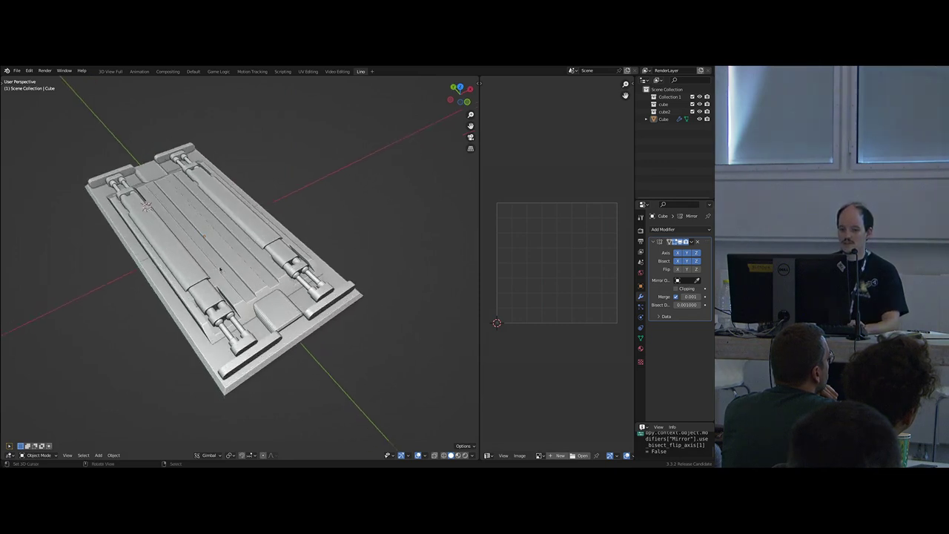
- Enable Flip on X and Y, enter Edit Mode and disable the Mirror modifier's X and Y axes
click(687, 270)
click(678, 270)
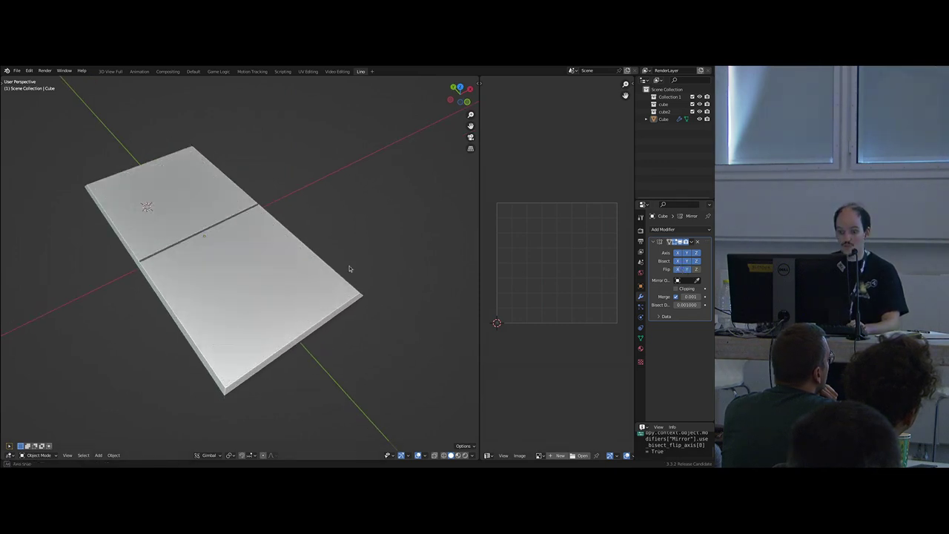
key(Tab)
drag(679, 255, 686, 256)
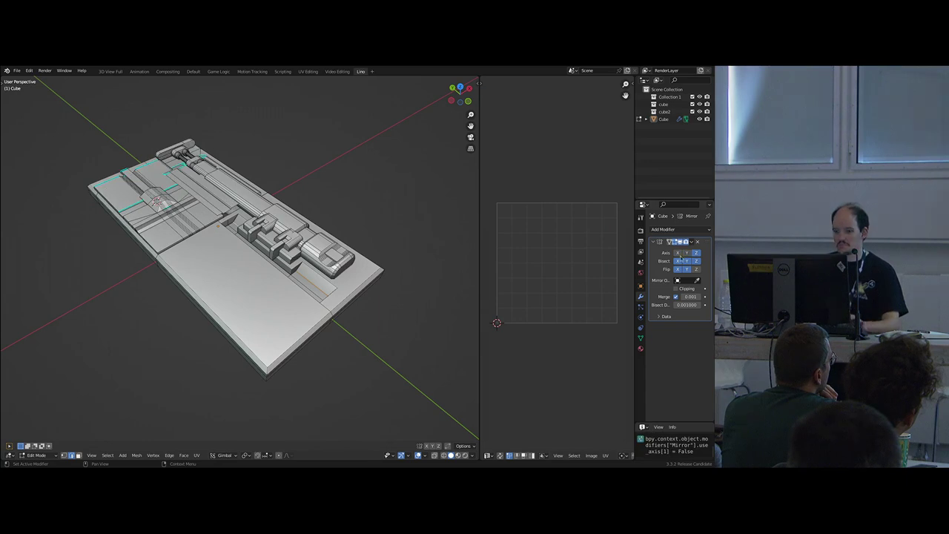
- Add a cube near the outer corner of the panel's flat quarter and scale it down to a small block
middle_drag(245, 274, 274, 274)
scroll(243, 261, up, 3)
key(3)
shift+middle_drag(326, 288, 232, 272)
right_click(254, 263)
scroll(254, 263, down, 5)
scroll(232, 272, up, 4)
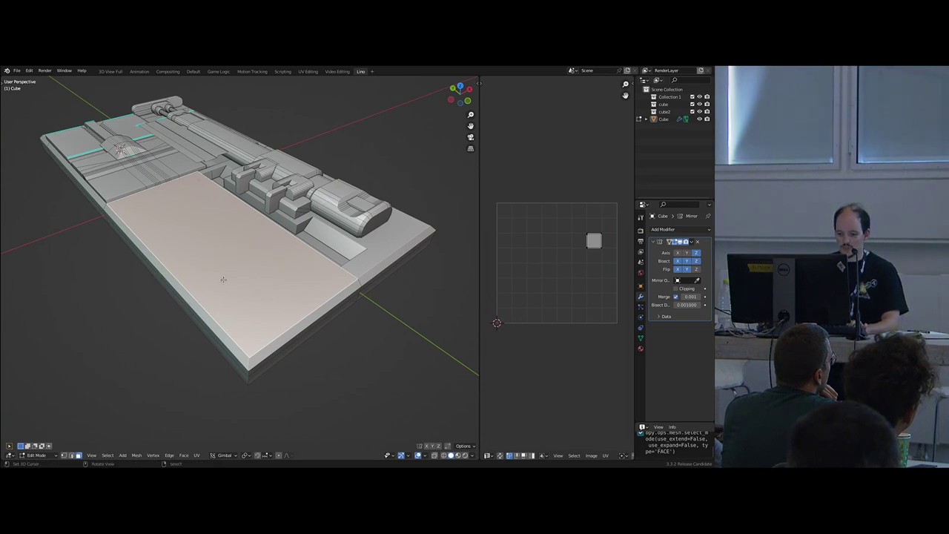
scroll(223, 280, up, 5)
key(shift+a)
click(236, 300)
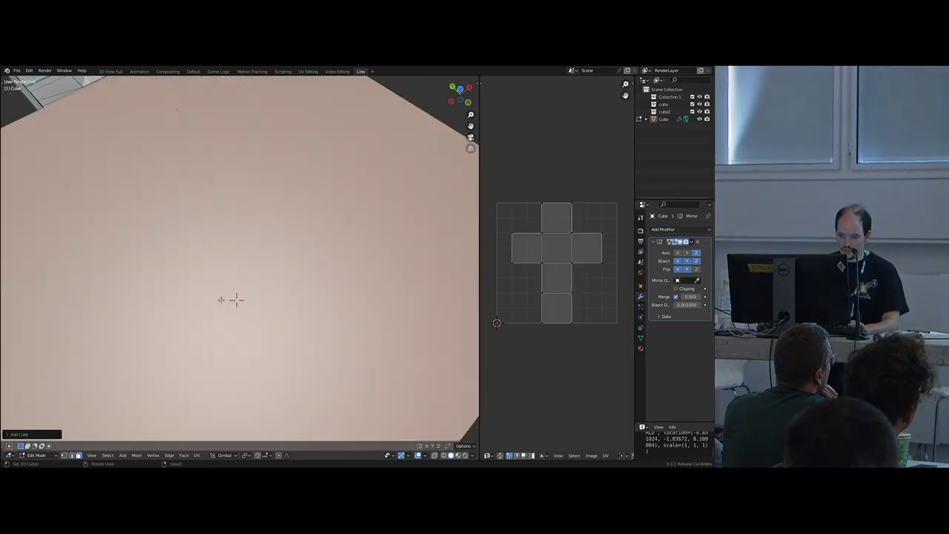
scroll(221, 301, down, 6)
key(s)
click(249, 333)
- Position the small block along Z, Y and X on the flat quarter's outer end
key(g)
key(z)
middle_drag(250, 333, 220, 321)
right_click(266, 295)
key(g)
key(z)
click(297, 199)
key(g)
key(y)
click(328, 289)
key(g)
key(x)
click(284, 295)
- Taper the block by scaling one side face along X and bevel its vertical edges with several segments
right_click(305, 196)
key(s)
key(x)
key(2)
click(324, 263)
scroll(220, 322, up, 3)
key(2)
ctrl+alt+right_click(222, 325)
key(ctrl+b)
scroll(327, 352, up, 3)
click(330, 357)
- Scale the tapered block, duplicate it alongside, flip the copy along Y and recalculate its normals
key(l)
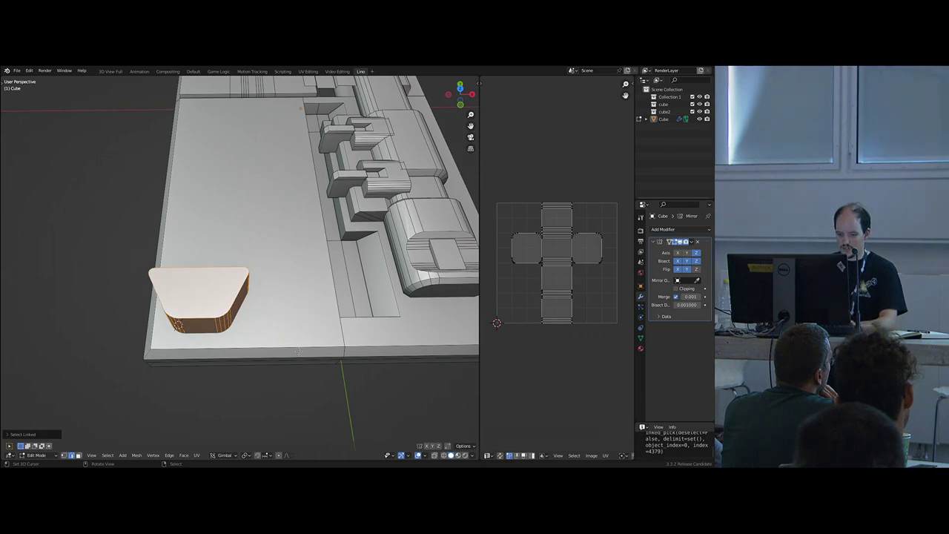
key(s)
click(262, 340)
key(shift+d)
key(y)
key(Return)
key(shift+n)
mouse_move(272, 317)
middle_down()
mouse_move(260, 397)
mouse_move(265, 301)
middle_up()
key(alt+a)
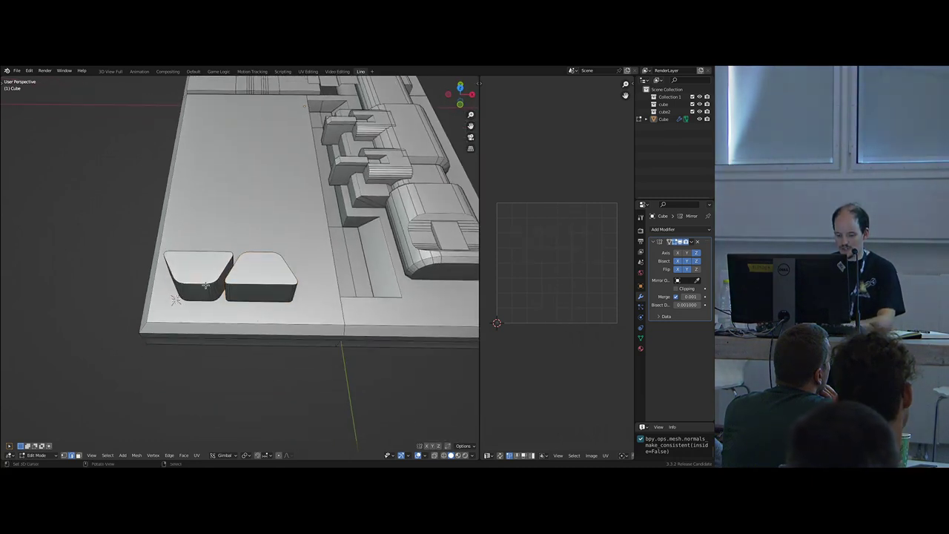
- Duplicate the first tapered block along X to place a third block at the end of the row
key(l)
key(shift+d)
key(x)
click(436, 287)
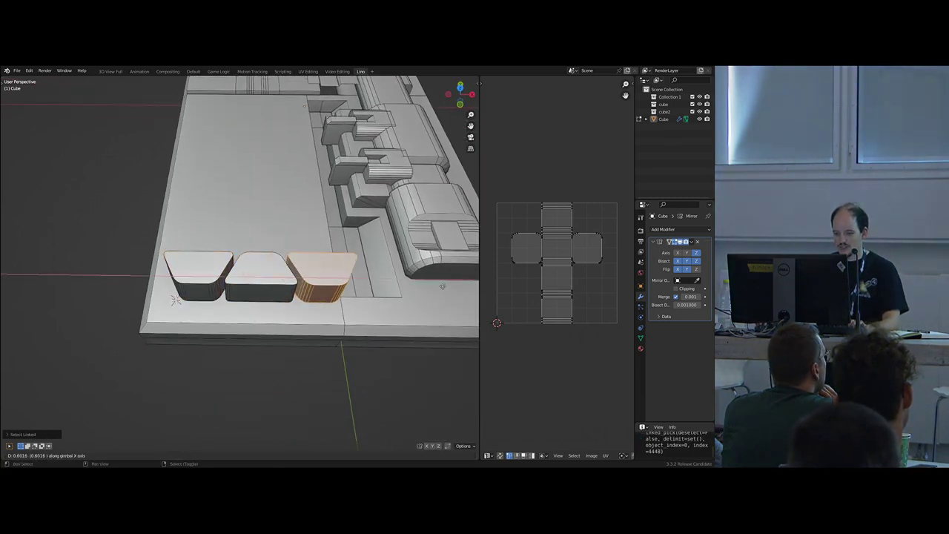
click(443, 285)
- Select all three tapered blocks and adjust their scale and position on the panel's outer end
key(l)
key(l)
key(s)
click(311, 314)
key(g)
middle_drag(312, 315, 354, 278)
click(328, 310)
- Lower the three blocks along Z in front view so they sink into the base panel
key(KP_1)
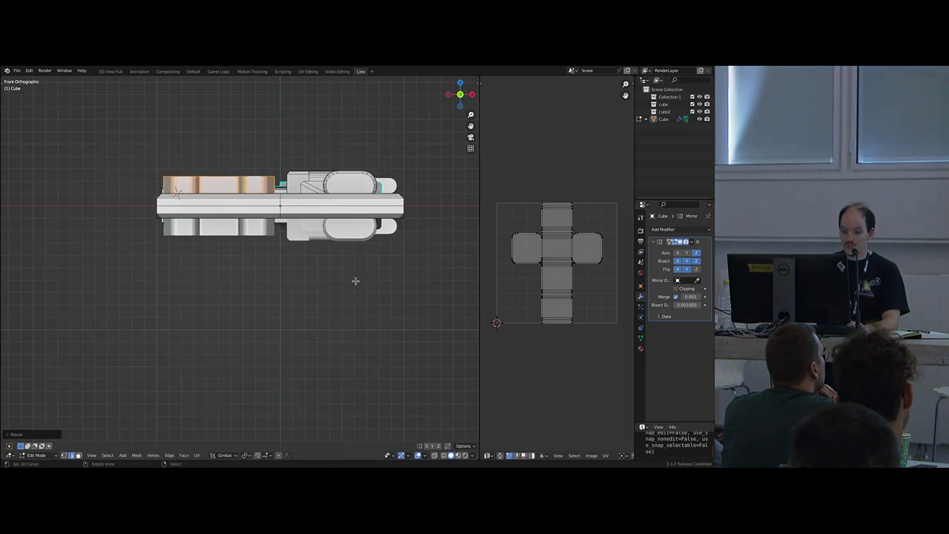
key(alt+z)
shift+middle_drag(259, 275, 285, 305)
scroll(285, 305, up, 5)
key(g)
key(z)
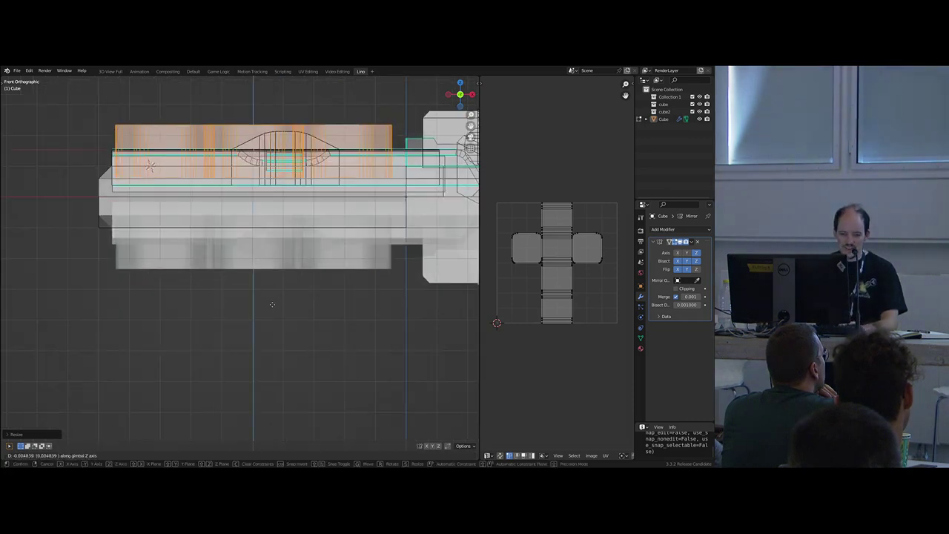
click(269, 327)
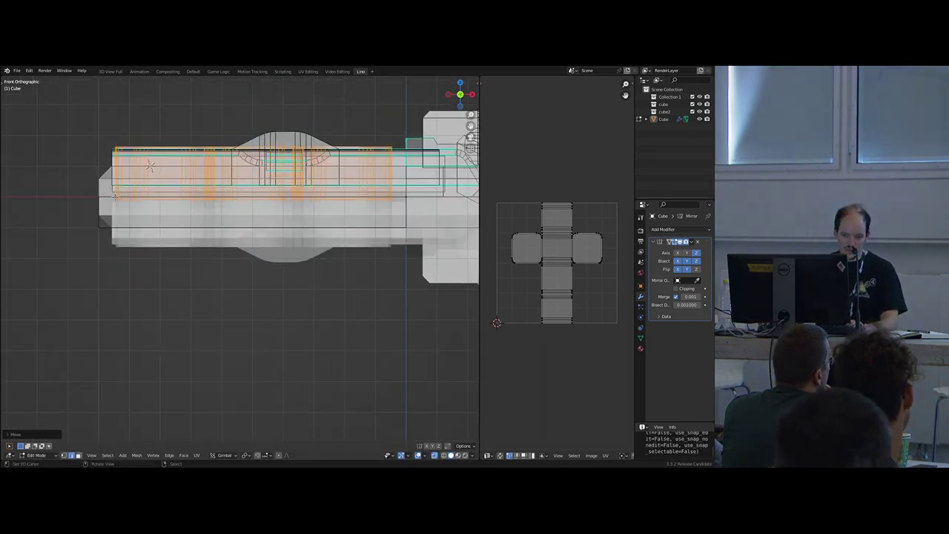
middle_drag(244, 223, 182, 220)
key(alt+z)
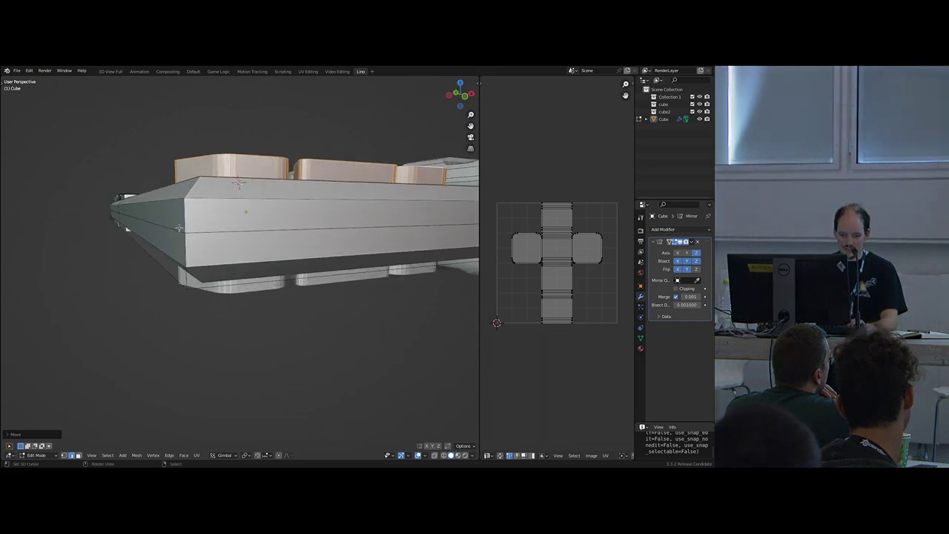
key(g)
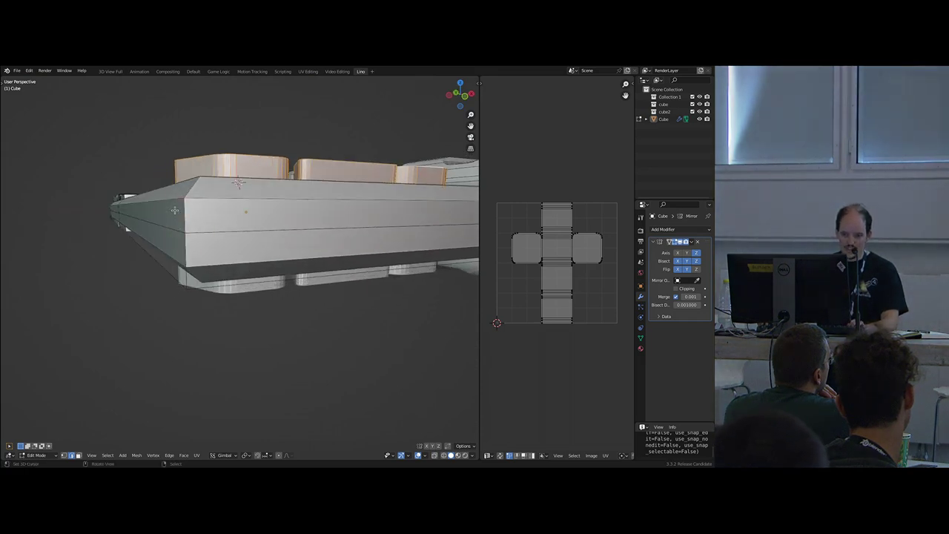
- Add the base panel's linked geometry to the block selection and shade the faces smooth
scroll(233, 235, down, 4)
middle_drag(233, 235, 327, 306)
key(l)
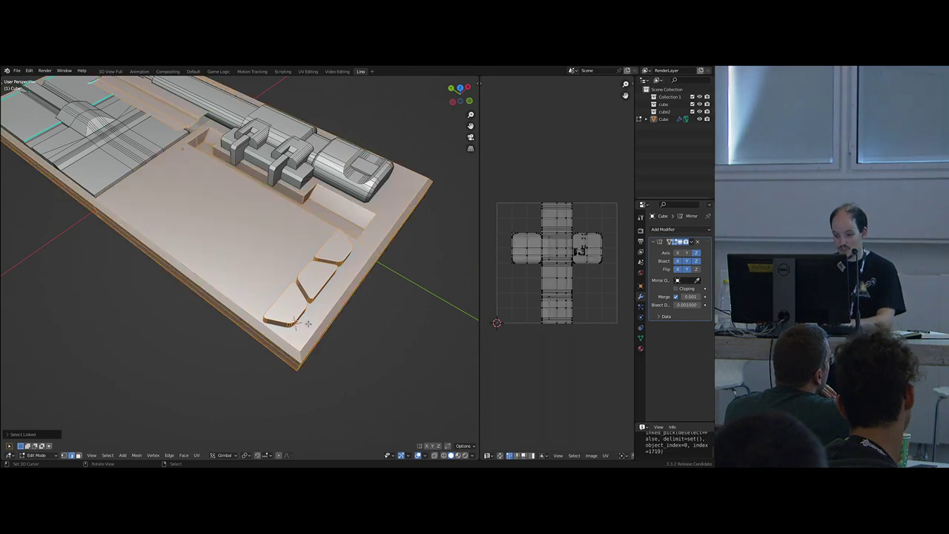
key(w)
click(308, 324)
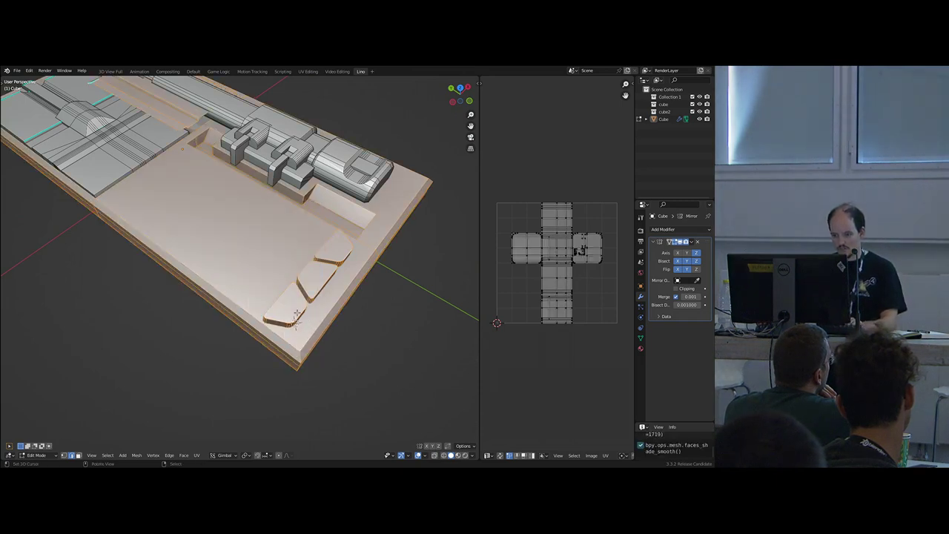
- With the base panel and blocks isolated, cut the blocks into the panel, delete their leftover geometry and unhide the rest
key(alt+a)
key(l)
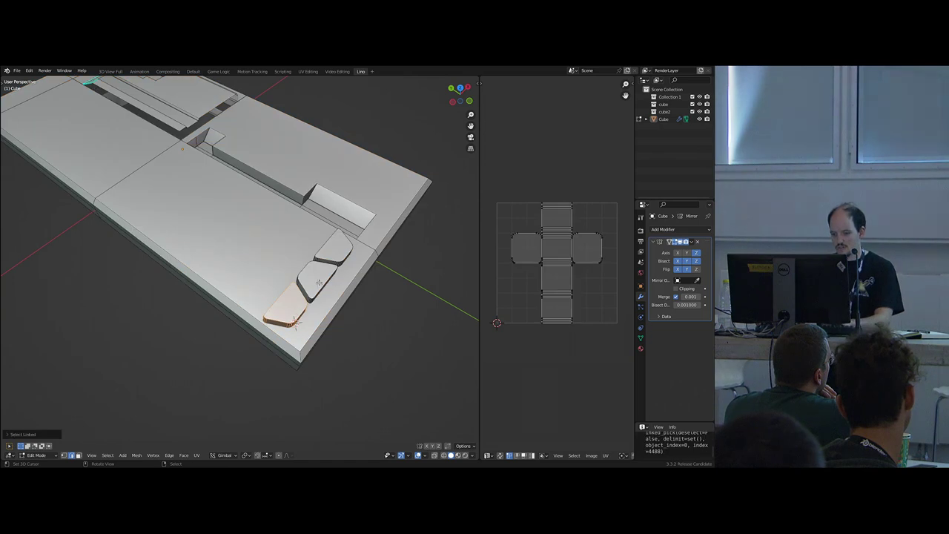
key(x)
click(326, 252)
key(alt+h)
- Return to Object Mode and disable the Mirror modifier's Z axis
key(Tab)
middle_drag(327, 267, 299, 297)
click(696, 254)
middle_drag(277, 246, 244, 298)
scroll(265, 296, down, 4)
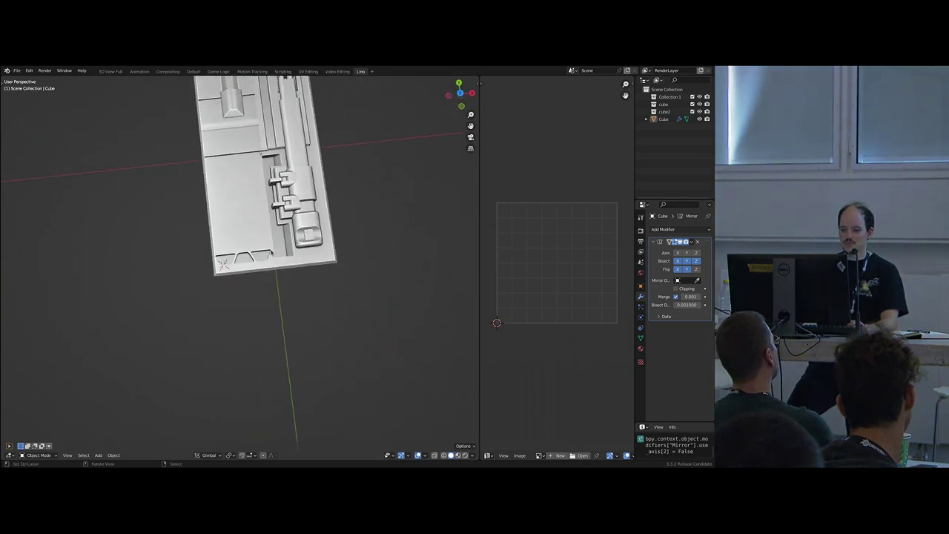
- Enable the X, Y and Z axes of the cube's Mirror modifier
click(677, 253)
click(687, 253)
mouse_move(297, 282)
middle_down()
mouse_move(293, 263)
mouse_move(281, 301)
mouse_move(269, 303)
mouse_move(290, 298)
middle_up()
click(696, 253)
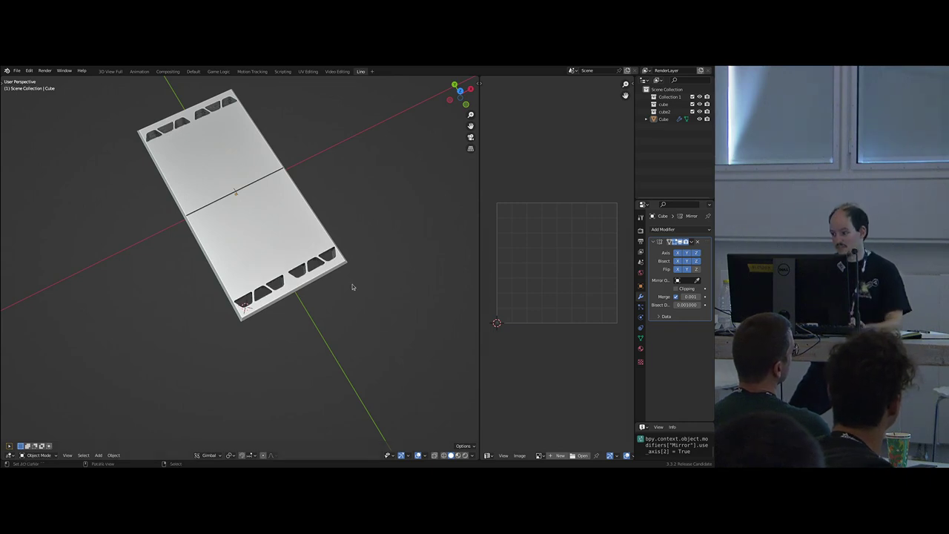
- Turn off the Mirror modifier's X and Y axes, leaving only Z, and open the Cube mesh for editing
drag(687, 254, 678, 253)
scroll(322, 254, up, 3)
click(321, 254)
scroll(300, 284, down, 1)
middle_drag(299, 286, 245, 315)
scroll(256, 282, up, 3)
key(Tab)
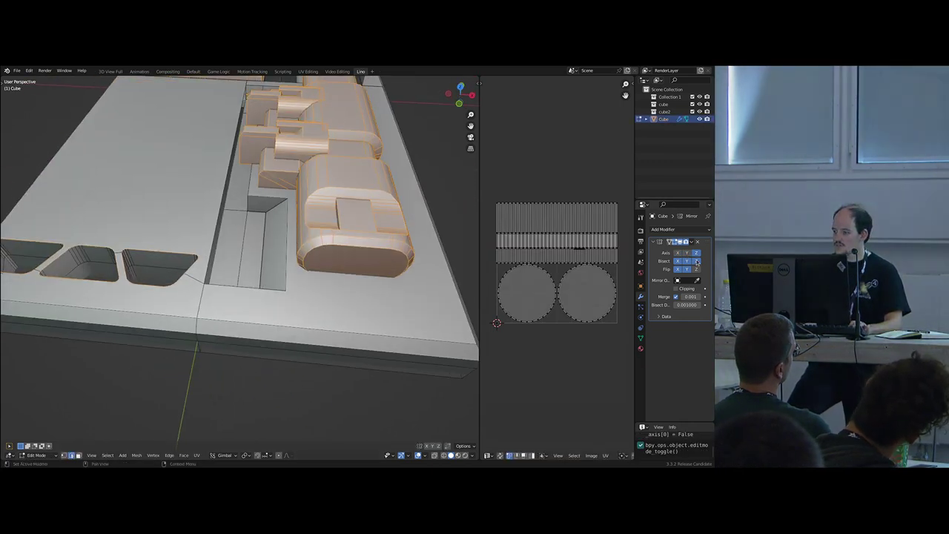
- Select the floor faces of the narrow recess beside the rounded parts, lower them along Z, and return to object mode
key(alt+a)
middle_drag(239, 258, 223, 269)
key(3)
right_click(223, 269)
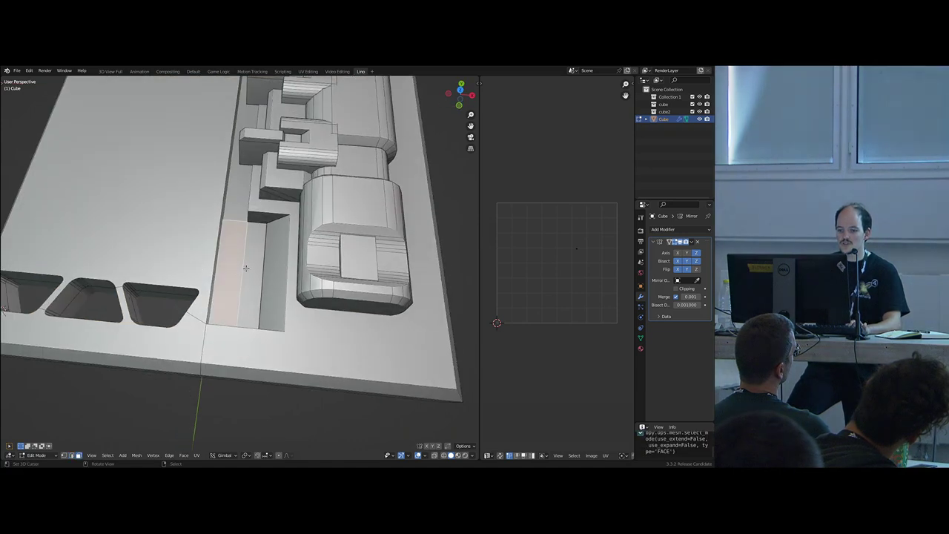
shift+right_click(247, 268)
shift+right_click(239, 207)
shift+middle_drag(260, 149, 275, 267)
shift+right_click(281, 173)
shift+right_click(268, 176)
middle_drag(291, 305, 425, 280)
key(g)
key(z)
click(318, 270)
key(Tab)
scroll(318, 269, down, 3)
key(alt+a)
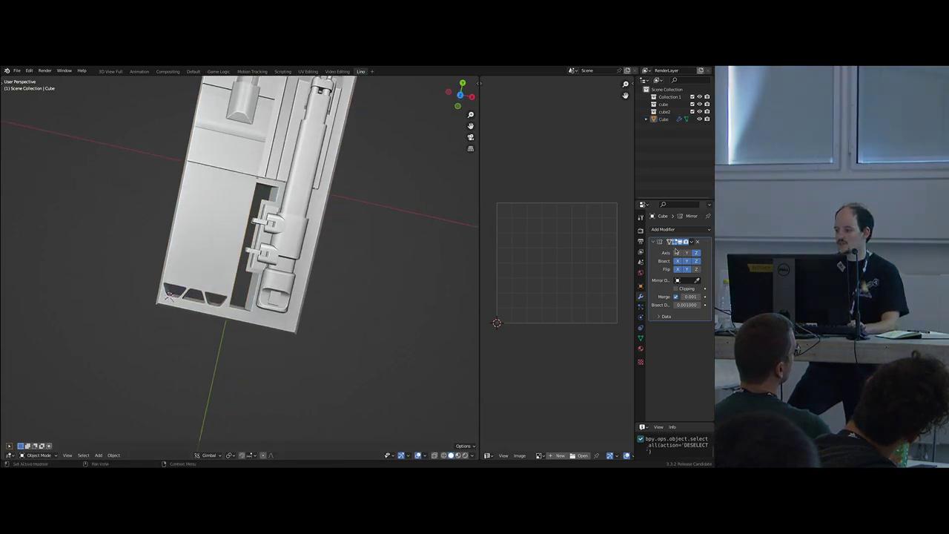
- Mirror the panel across X, Y and Z, with bisect flip enabled on X and Y only
click(677, 253)
click(696, 270)
click(697, 270)
click(678, 270)
scroll(364, 285, down, 1)
middle_drag(364, 284, 341, 274)
click(697, 253)
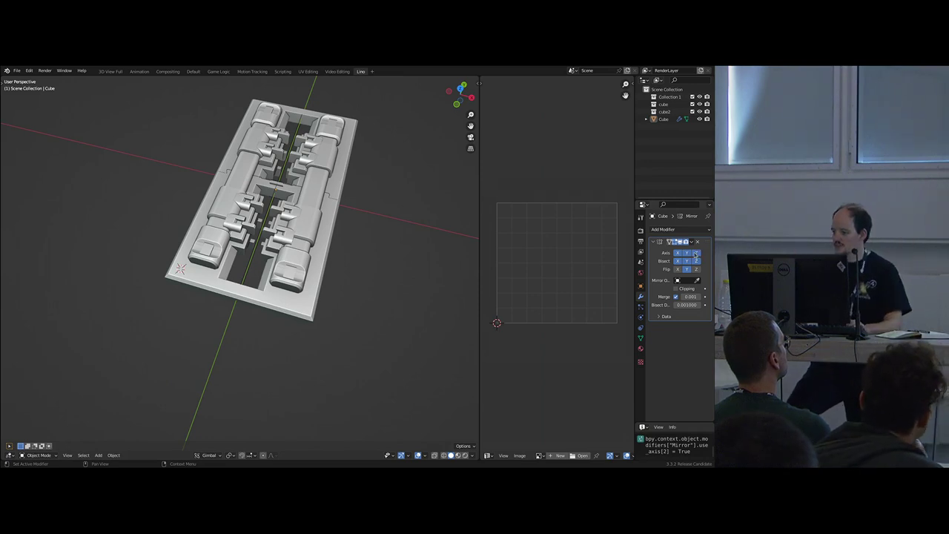
click(679, 269)
middle_drag(326, 301, 352, 296)
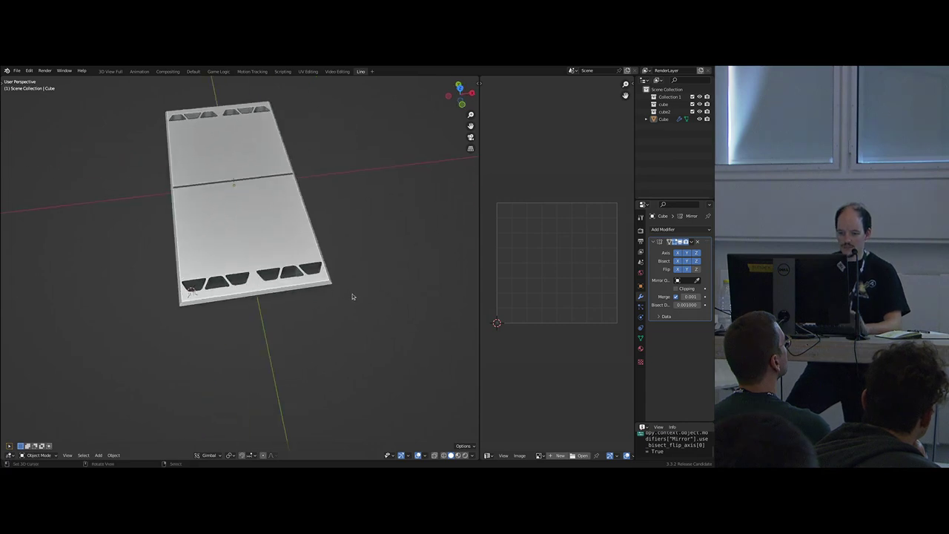
- Delete the strip of mesh faces along the panel's central seam and return to object mode
key(Tab)
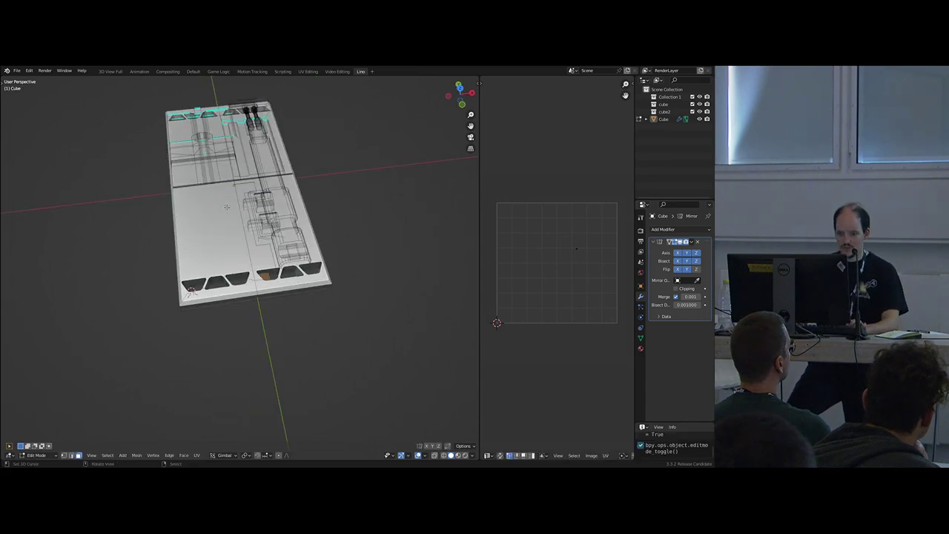
shift+middle_drag(234, 199, 284, 229)
scroll(284, 229, up, 4)
right_click(252, 130)
right_click(363, 141)
ctrl+right_click(249, 152)
key(x)
key(f)
key(Tab)
scroll(290, 261, down, 6)
shift+middle_drag(291, 262, 242, 295)
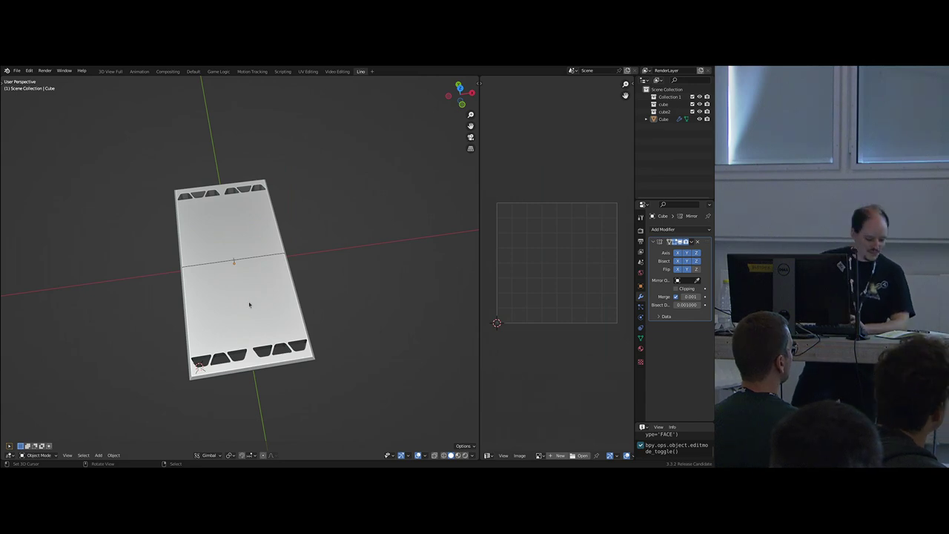
- Move the Cube object into a new collection named "greeblebit"
scroll(257, 305, down, 4)
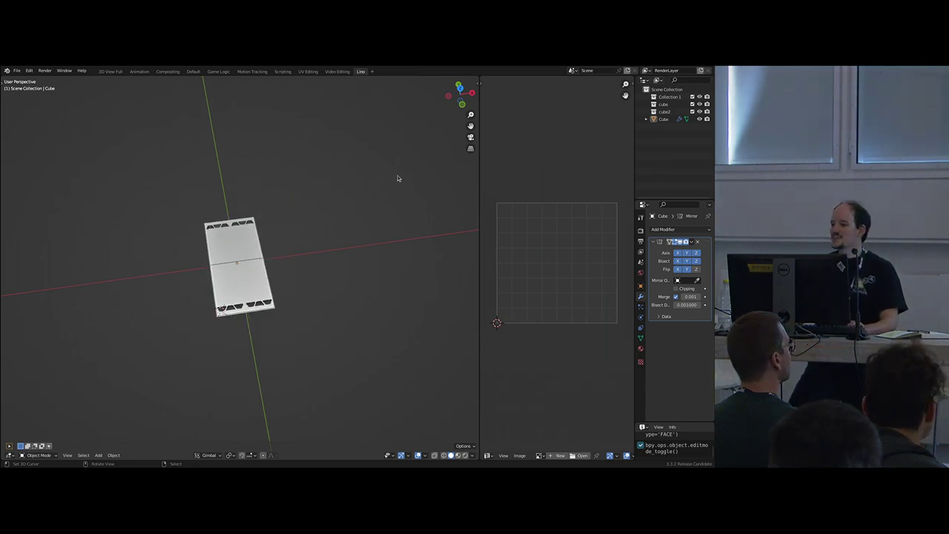
click(664, 120)
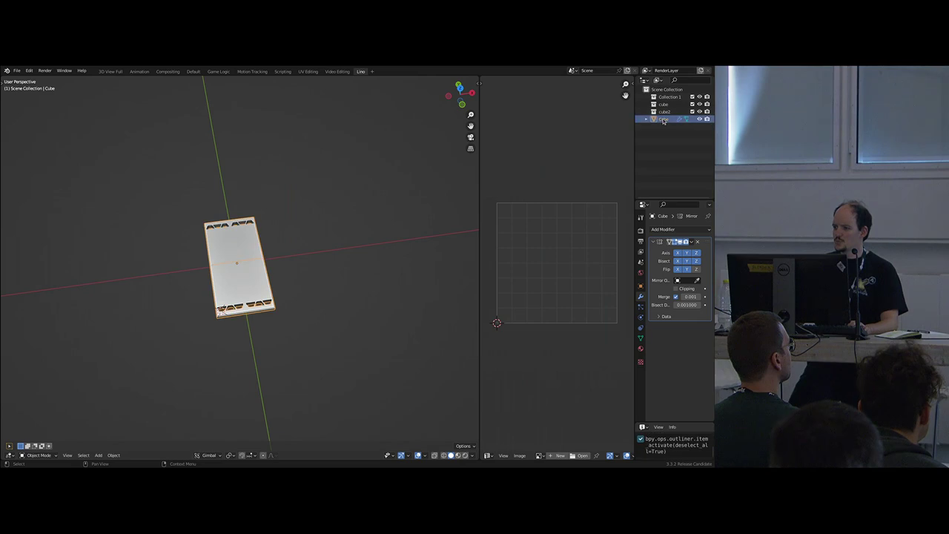
shift+middle_drag(377, 200, 388, 219)
key(m)
click(260, 262)
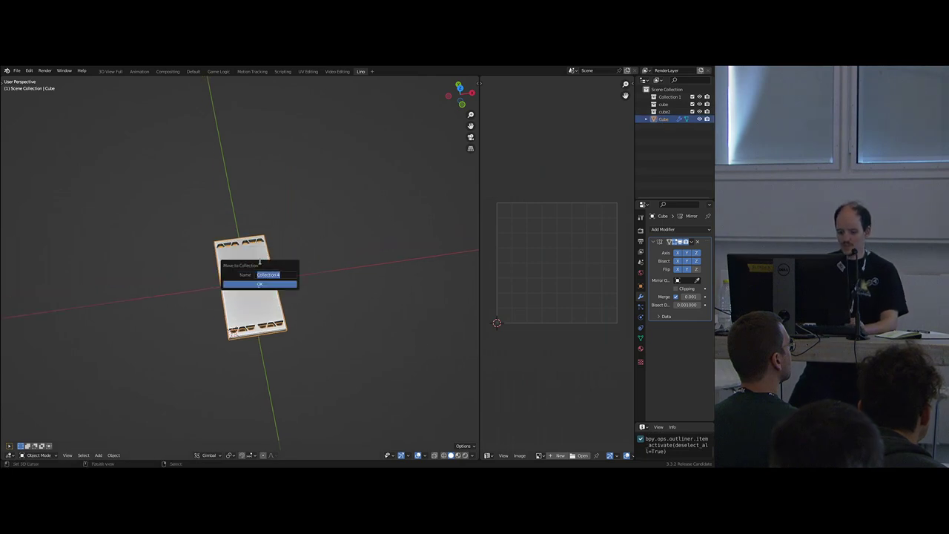
text(greebl)
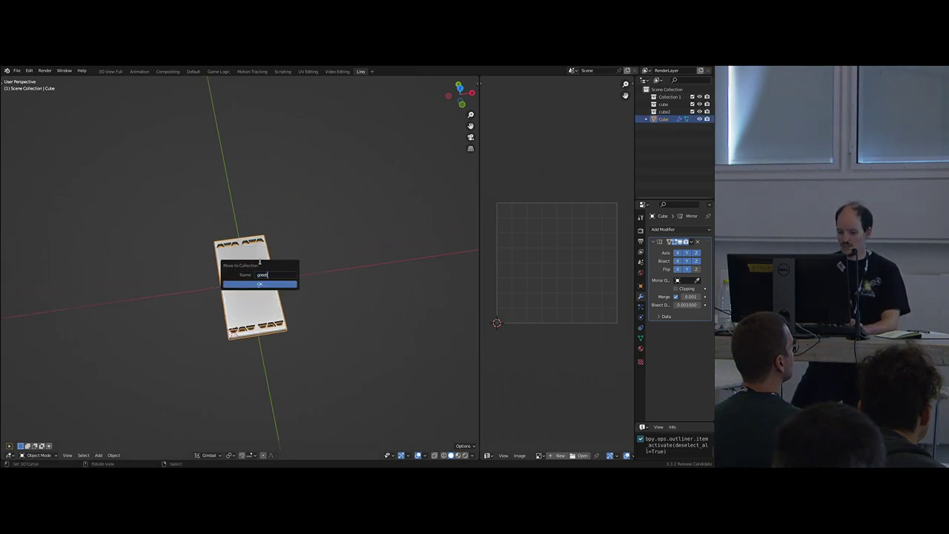
text(ebit)
key(Return)
key(Return)
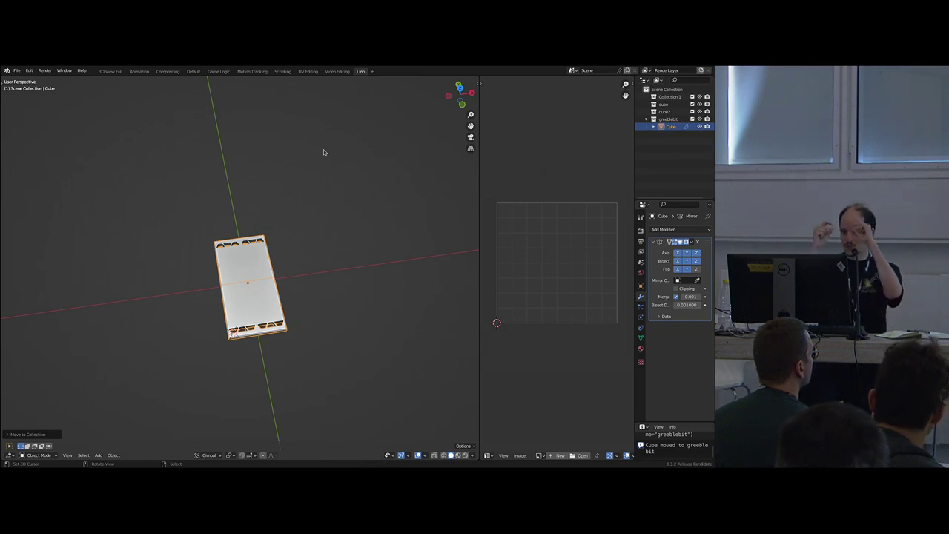
- Delete the collections Collection 1, cube and cube2 together with their hierarchy
click(671, 97)
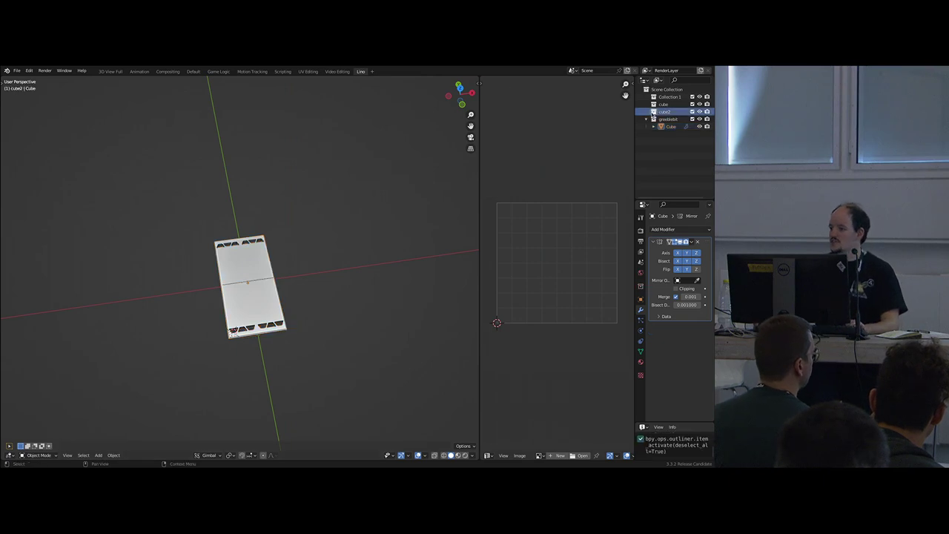
right_click(672, 97)
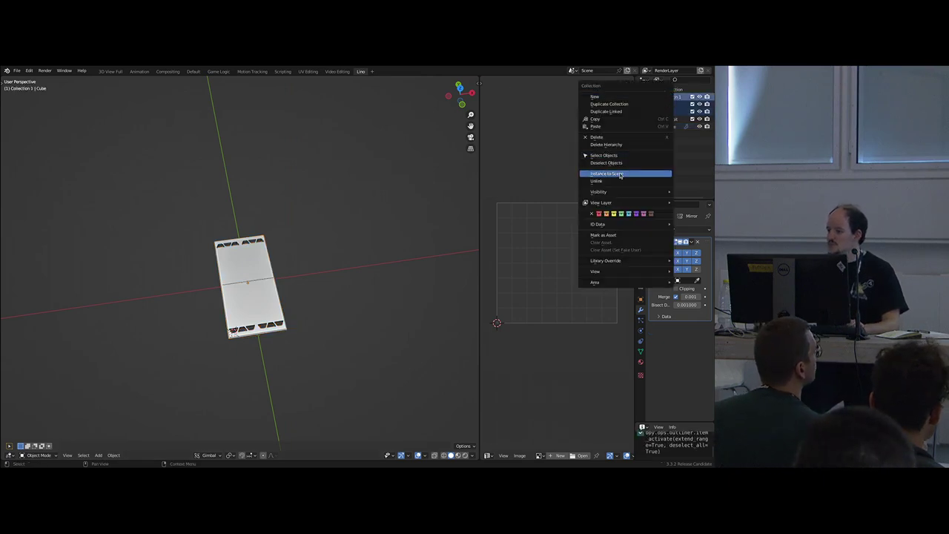
click(620, 145)
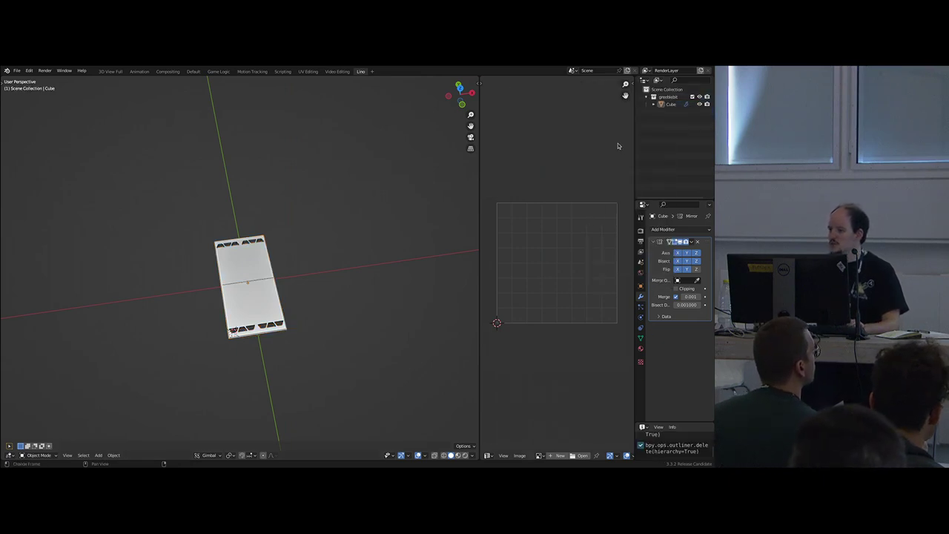
- Make a linked duplicate of Cube in place and turn off all three of its Mirror axes
click(665, 90)
click(670, 105)
key(alt+d)
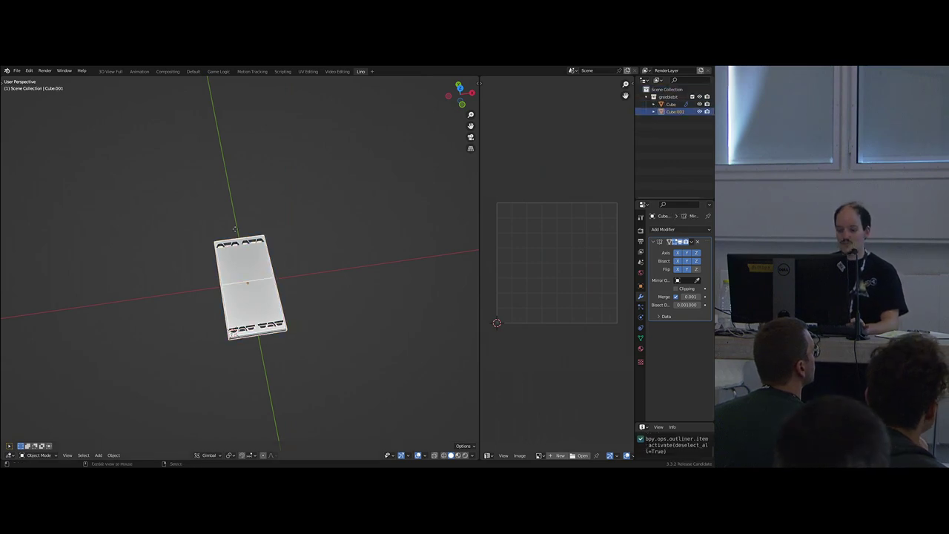
right_click(235, 230)
click(696, 253)
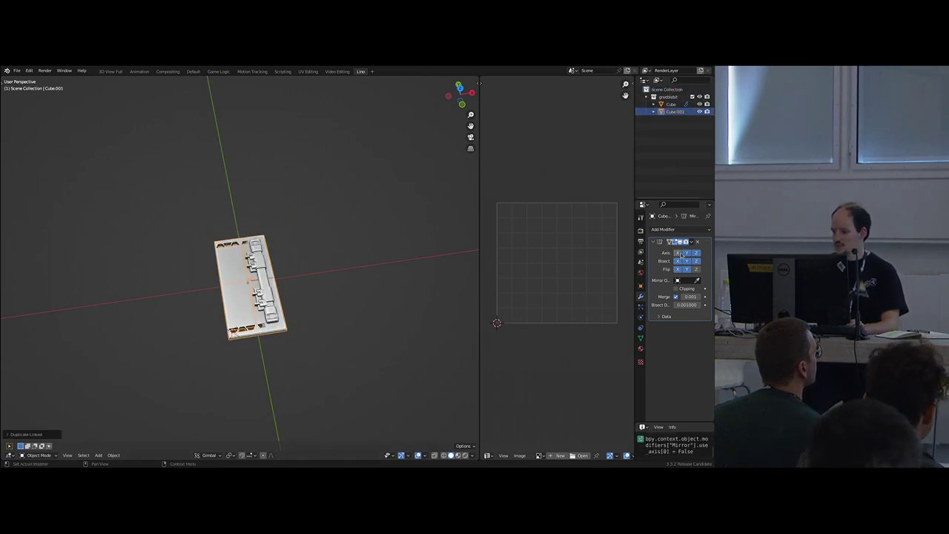
middle_drag(333, 248, 339, 251)
- Move the duplicate into a new collection named "a collection" and exclude the greeblebit collection from the view layer
key(m)
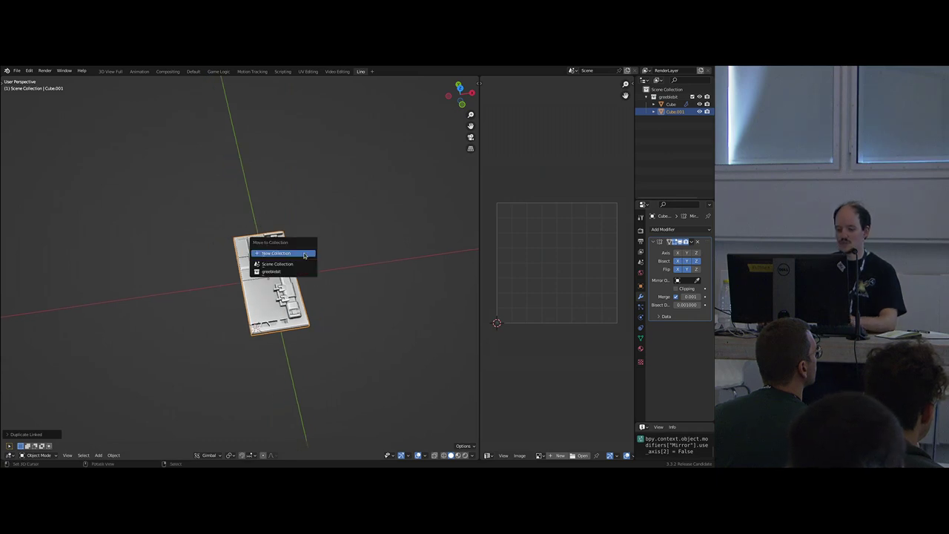
click(300, 256)
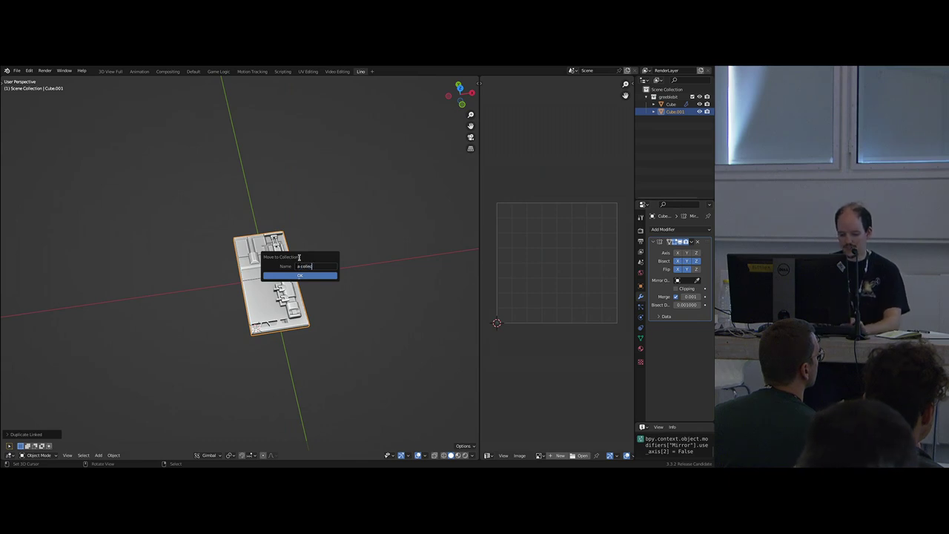
text(a collection)
key(Return)
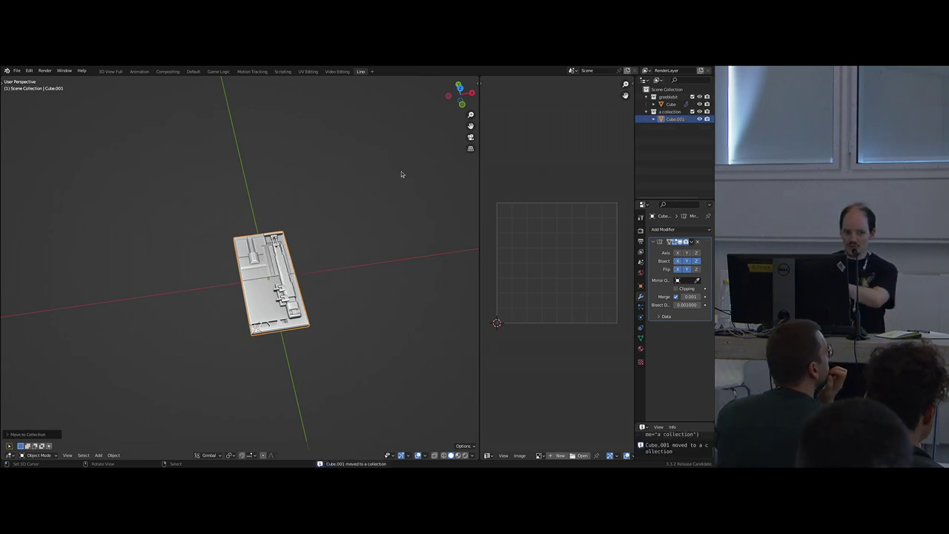
click(692, 97)
scroll(269, 295, down, 4)
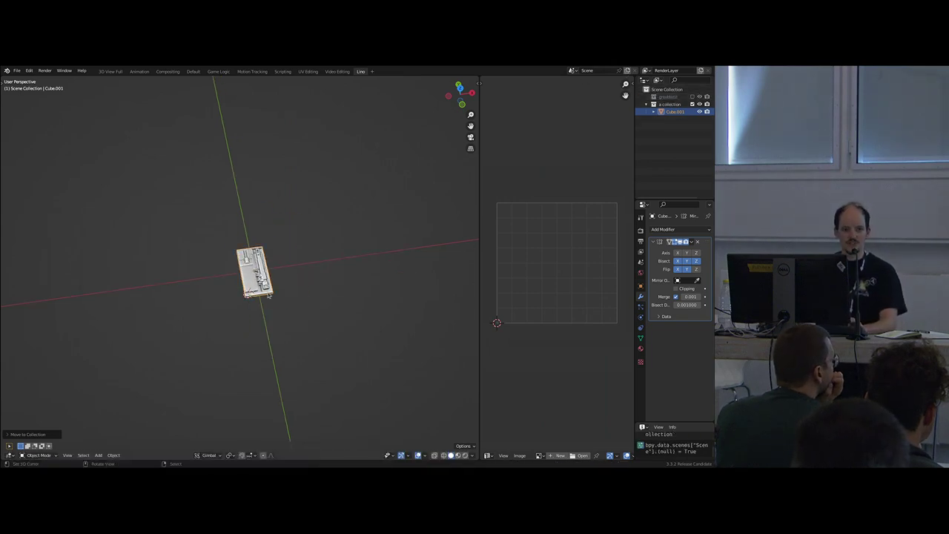
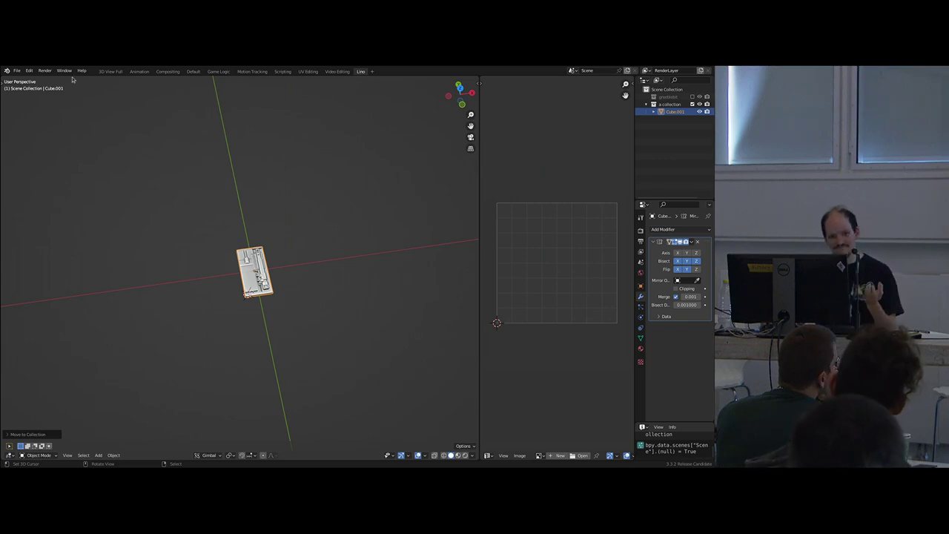
- Leave fullscreen, switch to the slideshow.blend window and examine the greeble artwork on its slides
click(45, 71)
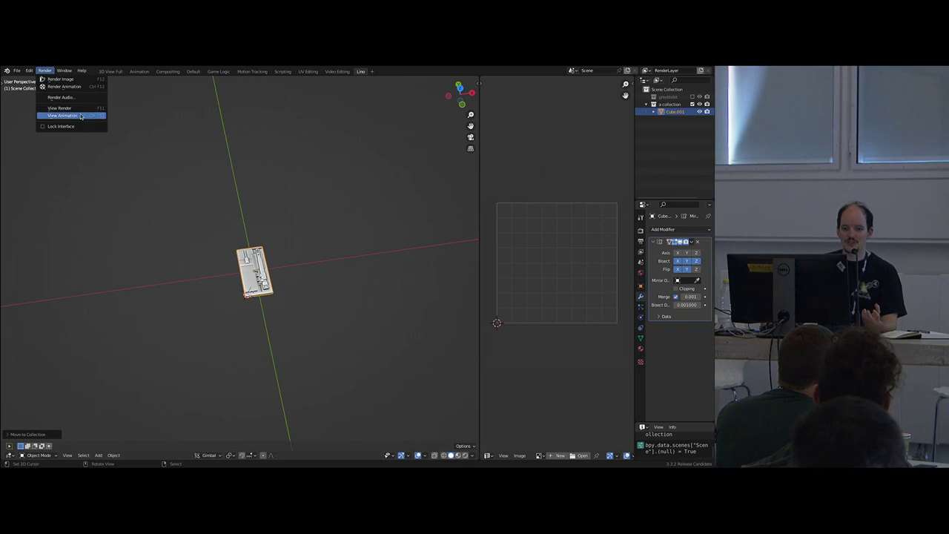
click(65, 70)
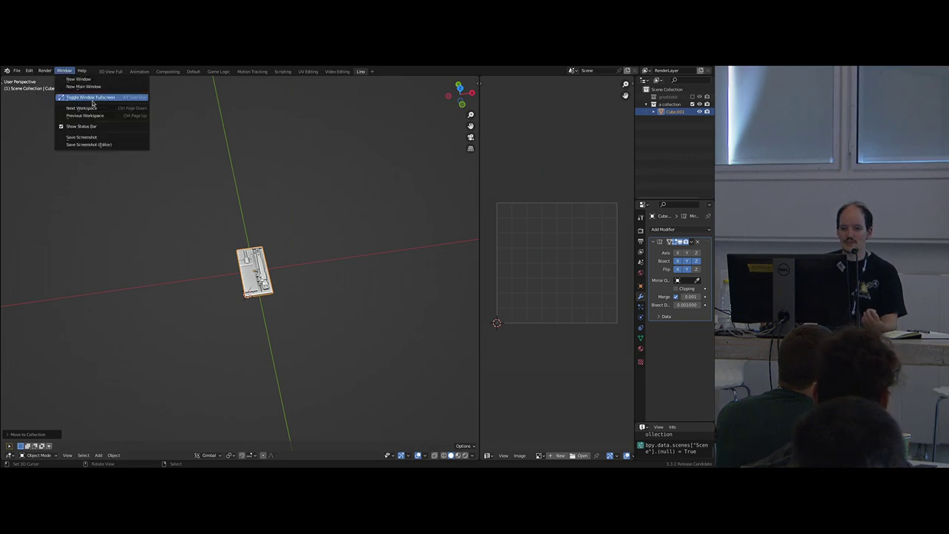
click(92, 97)
click(428, 454)
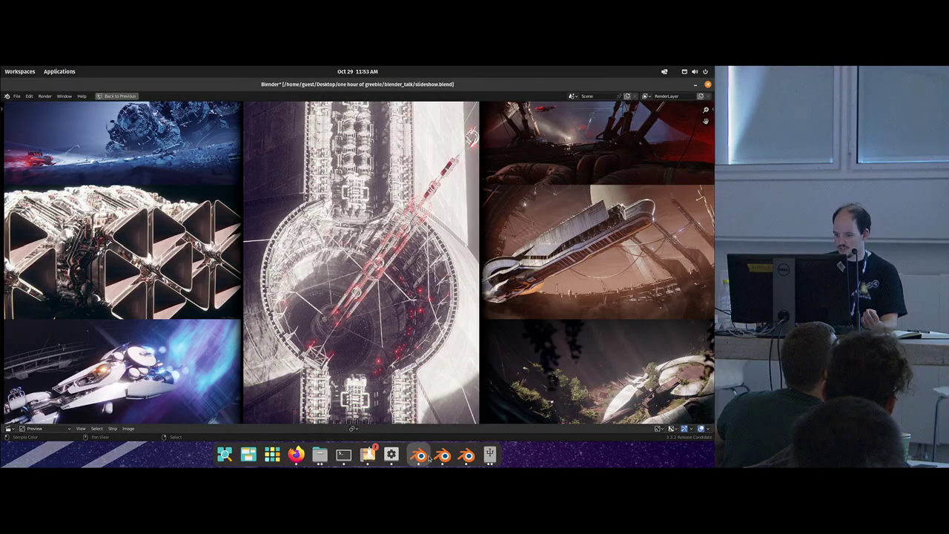
key(Right)
key(Right)
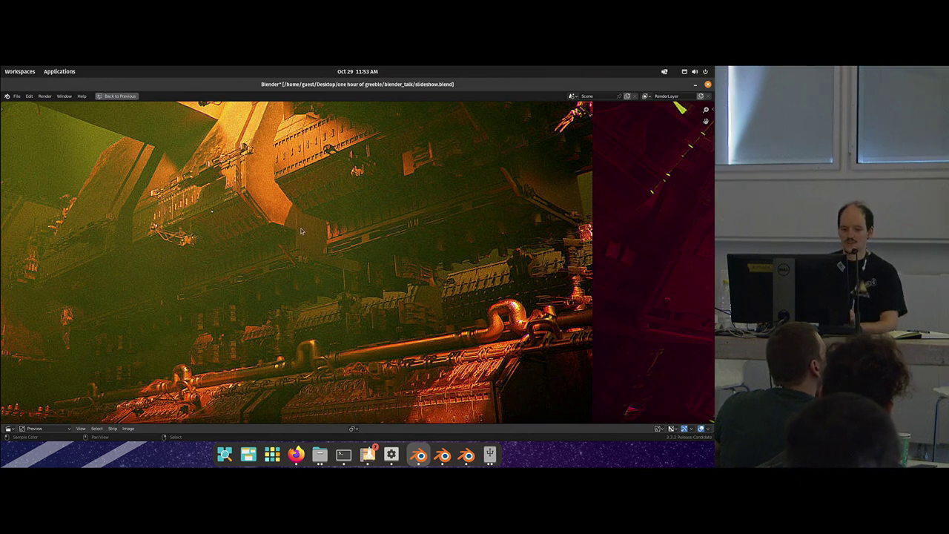
scroll(299, 230, down, 4)
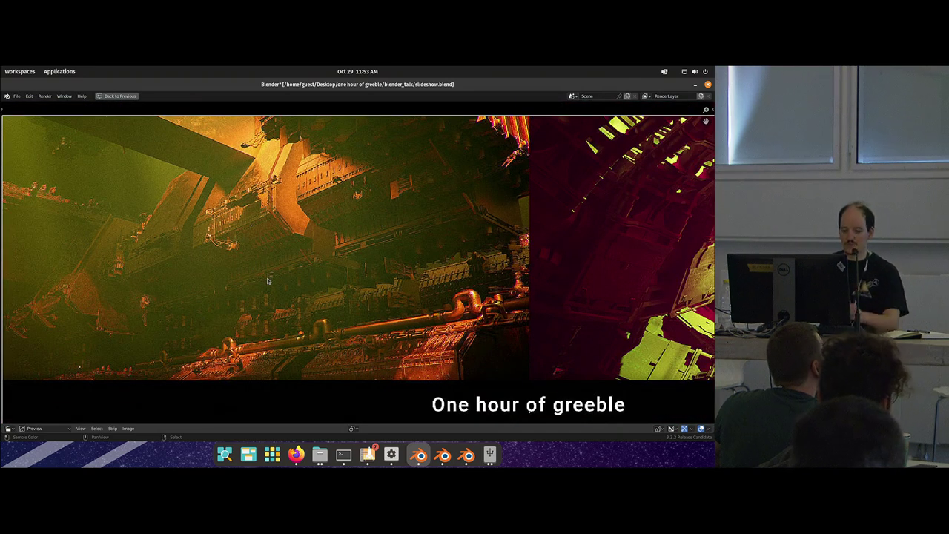
- Switch back to the Blender window with the greeble model and make it fullscreen
click(467, 455)
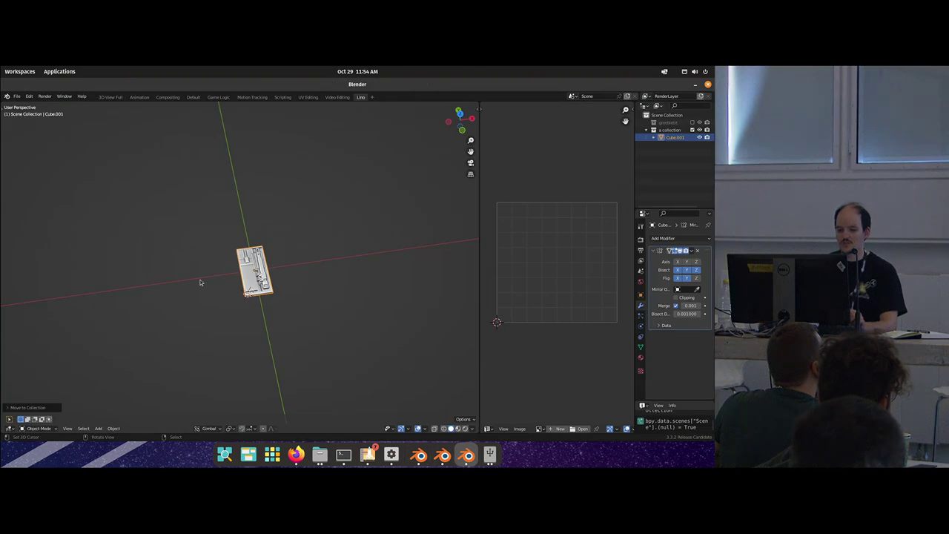
click(64, 96)
click(95, 129)
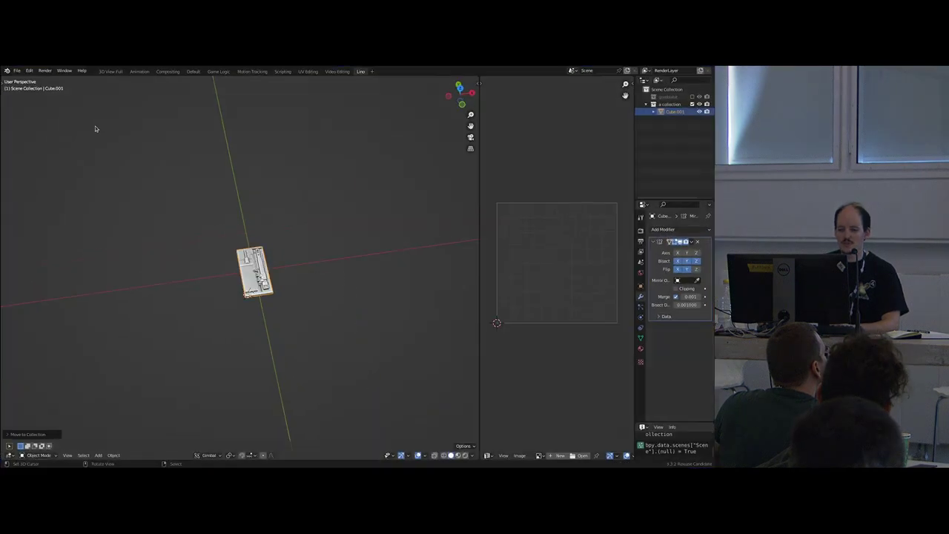
- Enable the duplicate's Mirror axes X and Y and turn off bisect flip on Y
middle_drag(308, 287, 290, 313)
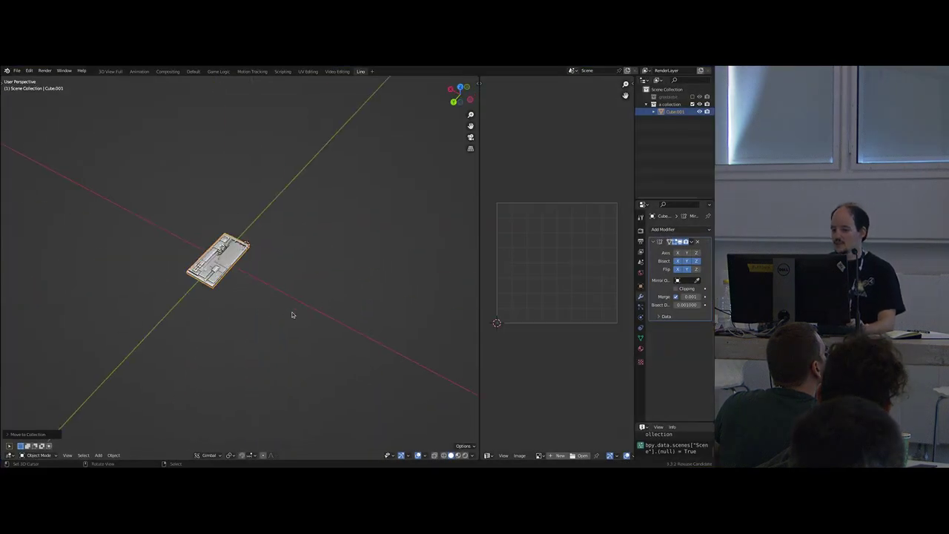
scroll(290, 314, up, 3)
click(680, 261)
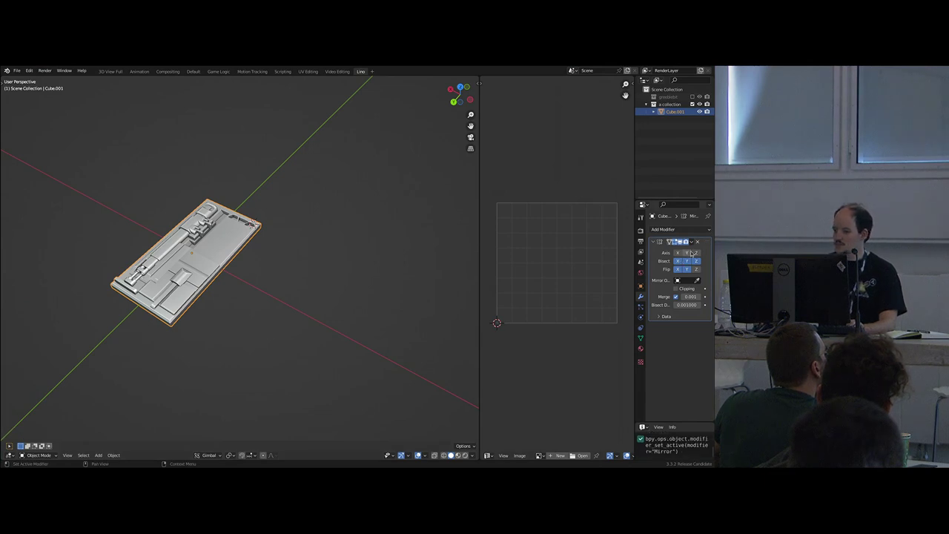
click(690, 254)
click(679, 270)
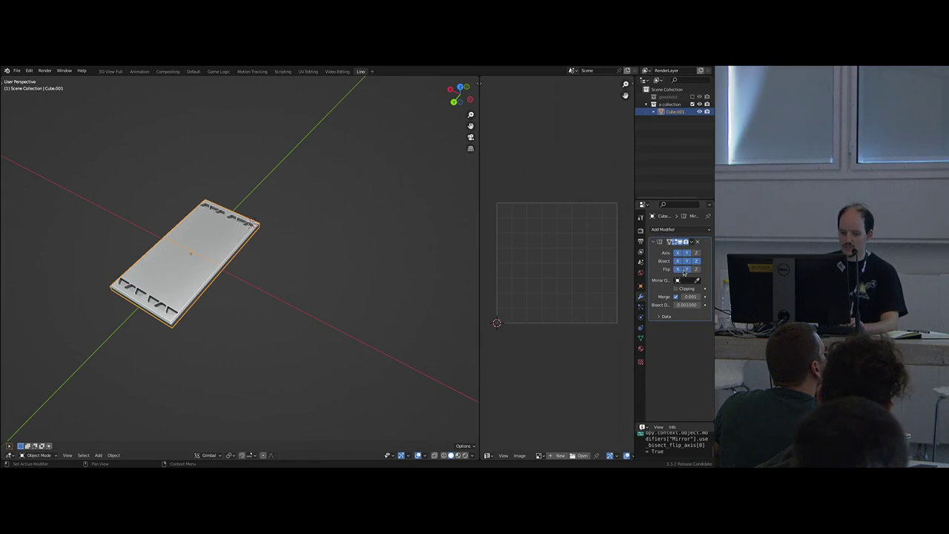
click(684, 271)
middle_drag(267, 293, 289, 308)
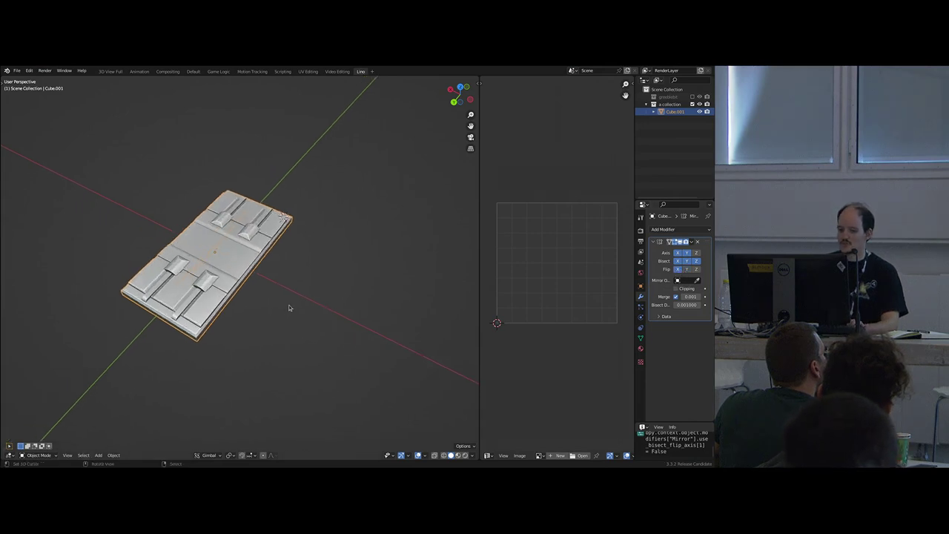
- Add an Array modifier to the mirrored duplicate with a count of 2 and a relative X offset of 1.000, then deselect it
click(668, 230)
click(573, 254)
scroll(245, 260, down, 6)
middle_drag(221, 264, 304, 268)
key(alt+a)
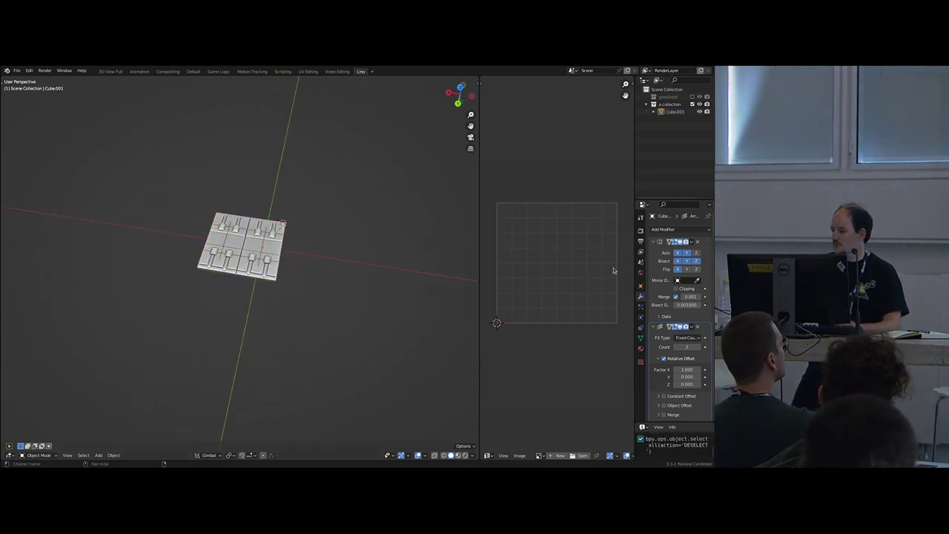
- Raise the count of the mirrored panel's Array modifier to 9
click(653, 242)
drag(698, 276, 738, 276)
middle_drag(371, 281, 295, 289)
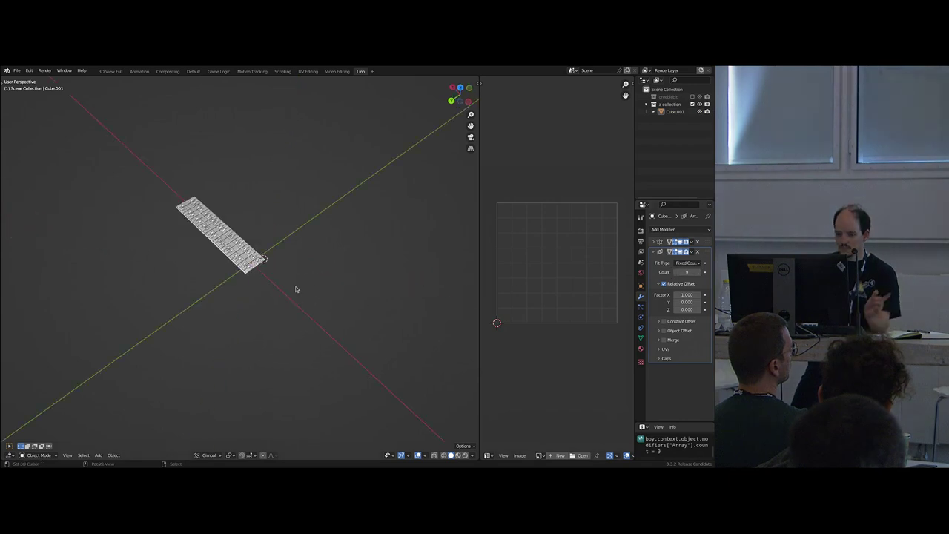
- Duplicate the Array modifier and set the copy's relative offset factors to X 0 and Y 1
click(659, 230)
key(Escape)
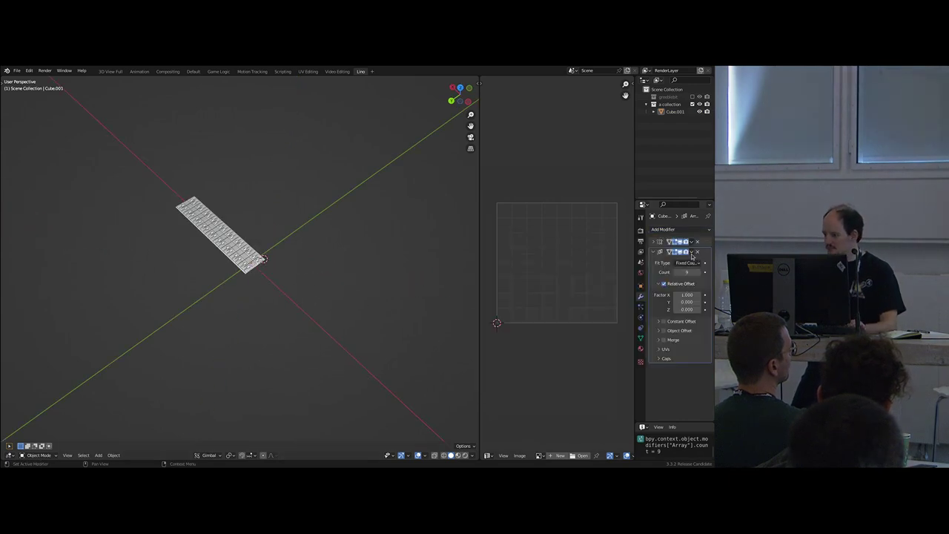
click(692, 253)
click(676, 272)
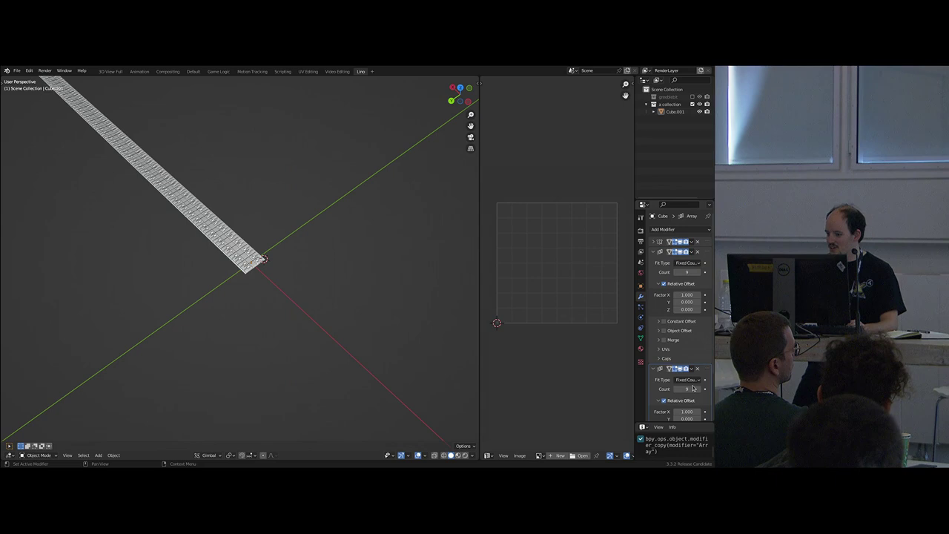
scroll(693, 388, down, 2)
text(0)
key(Return)
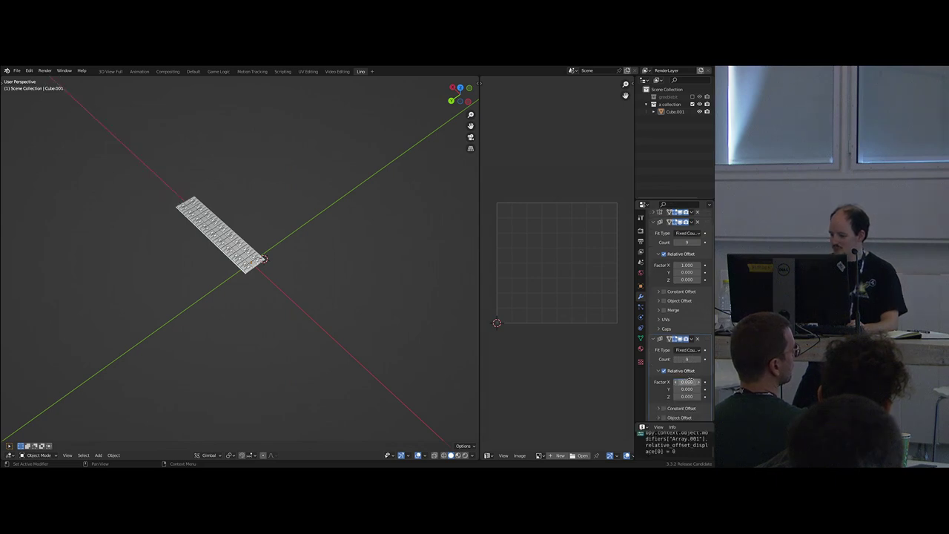
text(1)
key(Return)
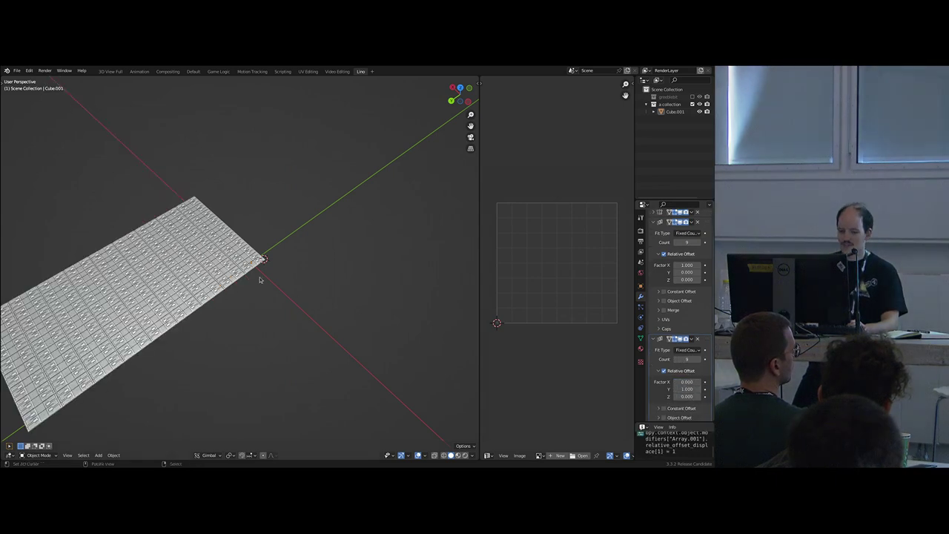
- Reduce the second Array modifier's count to 2
scroll(261, 280, down, 2)
middle_drag(260, 280, 244, 290)
scroll(244, 290, up, 4)
drag(684, 359, 672, 360)
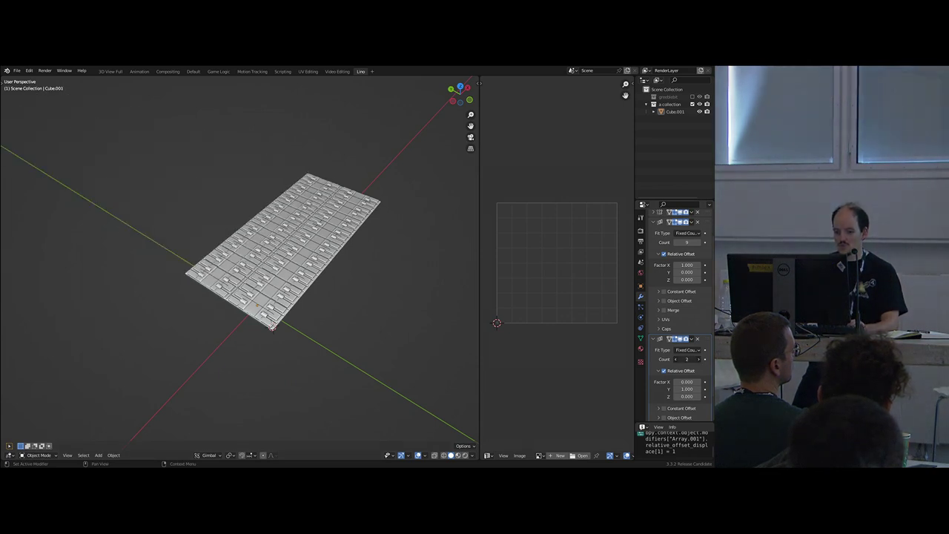
- Make a linked duplicate of the arrayed panel and move it along Y until it sits flush beside the original
click(296, 287)
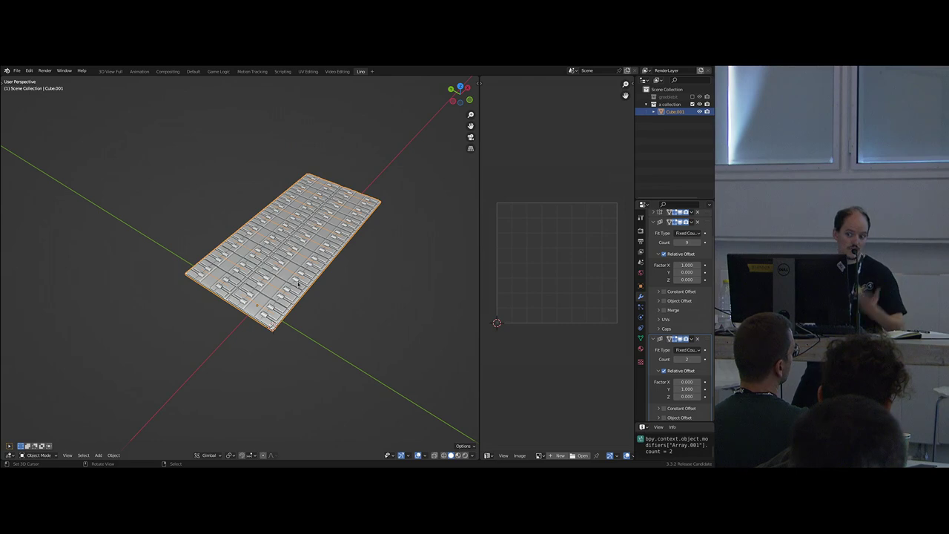
middle_drag(287, 269, 314, 279)
key(shift+d)
key(y)
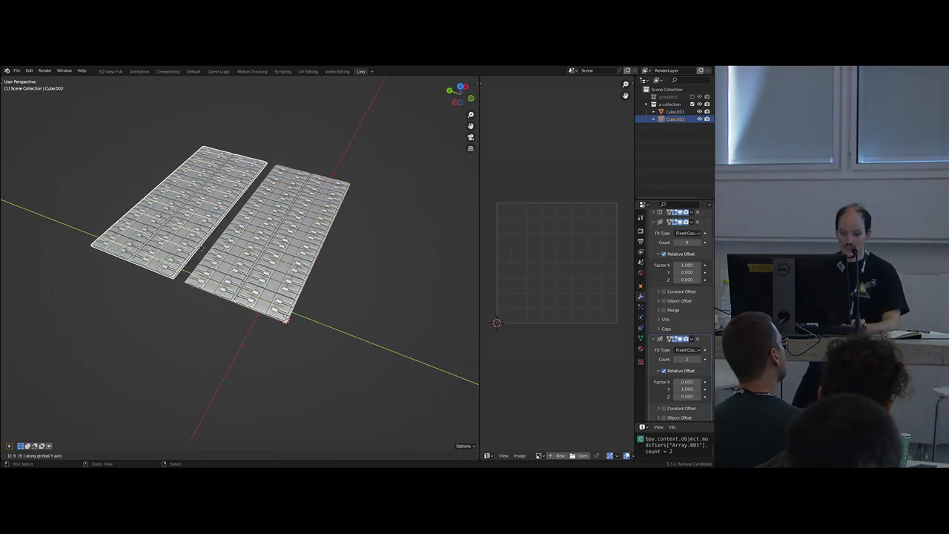
key(Return)
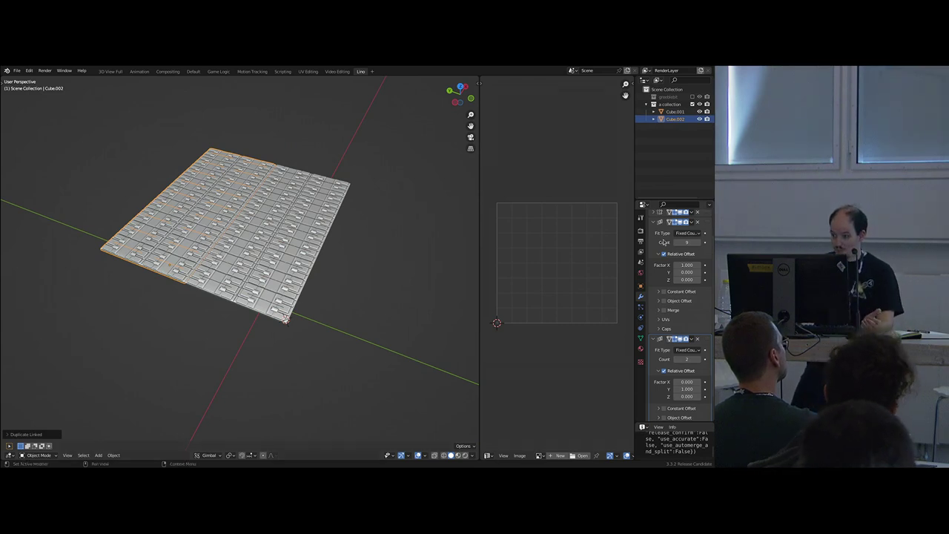
- Set the linked copy's second Array count to 1 and make its Mirror bisect flip on Y only, then deselect it
click(652, 222)
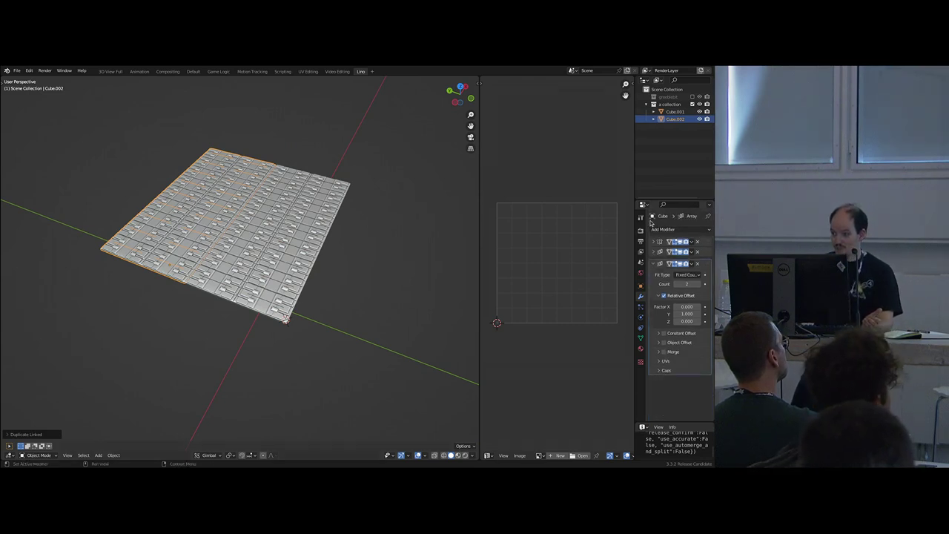
click(677, 283)
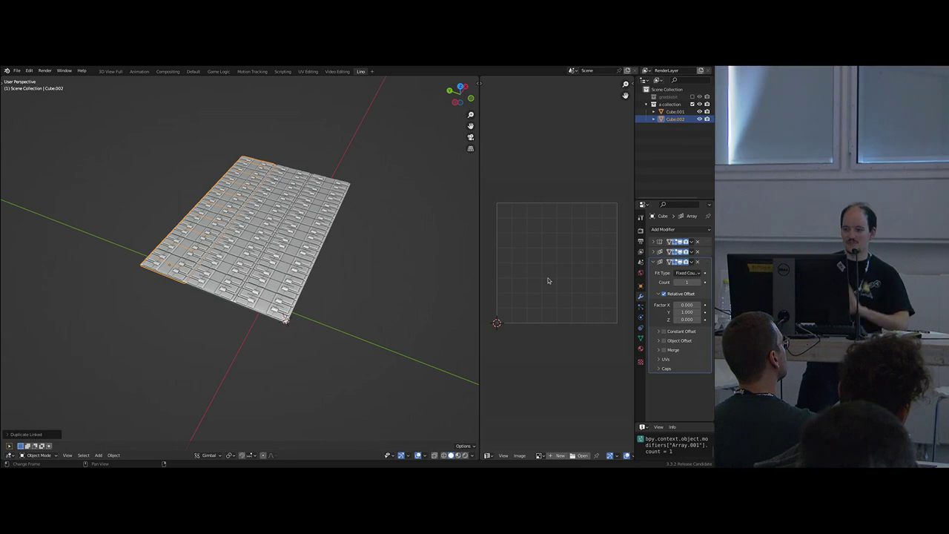
click(655, 242)
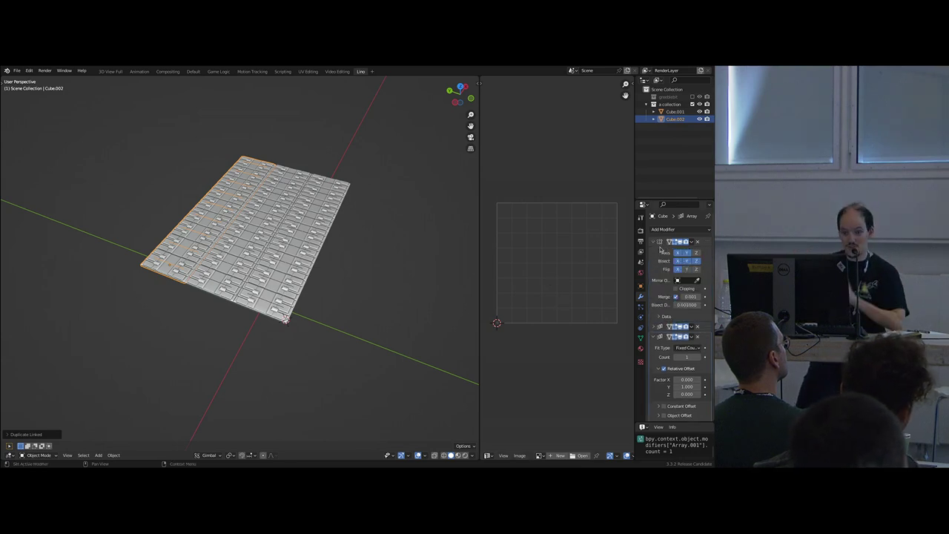
click(687, 269)
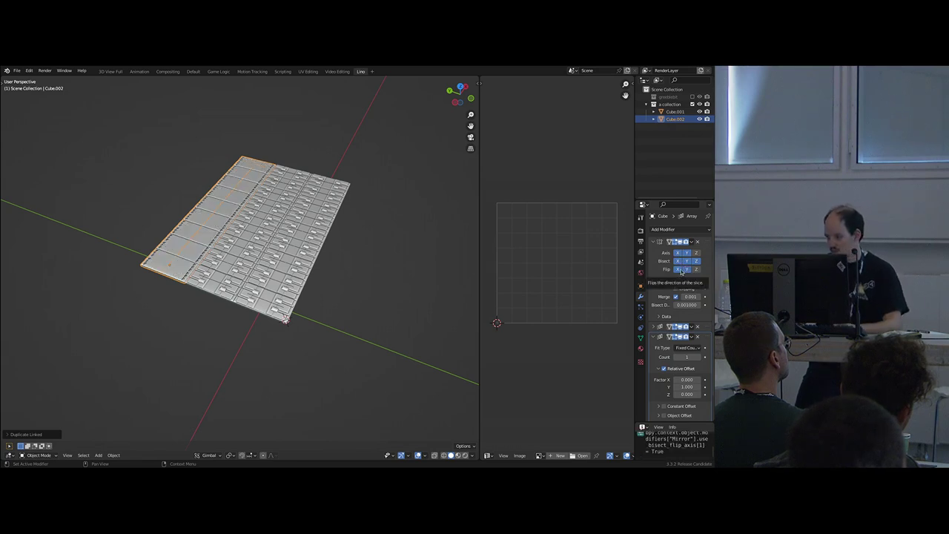
click(681, 271)
middle_drag(419, 263, 551, 277)
key(alt+a)
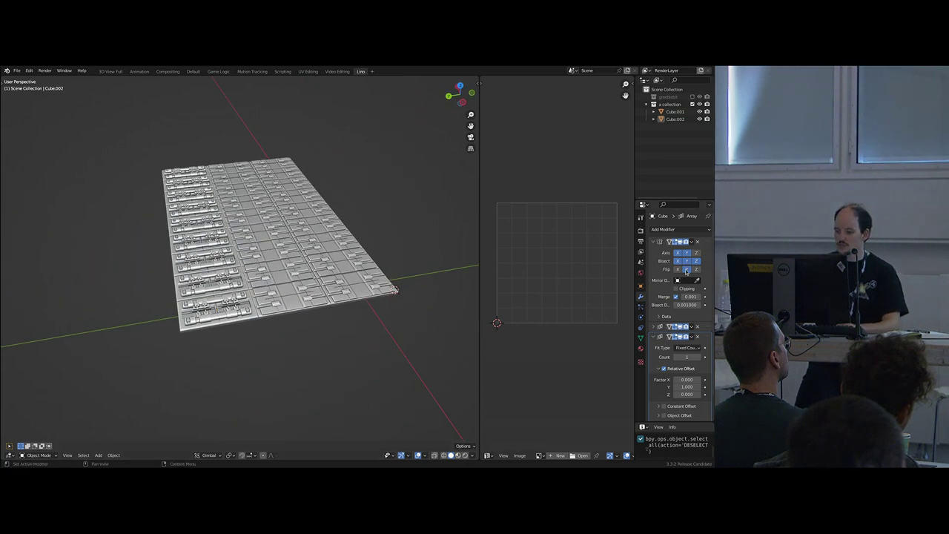
- Try the Mirror bisect flip on X instead of Y, restore the Y-only flip and inspect the combined panels
click(687, 270)
click(680, 270)
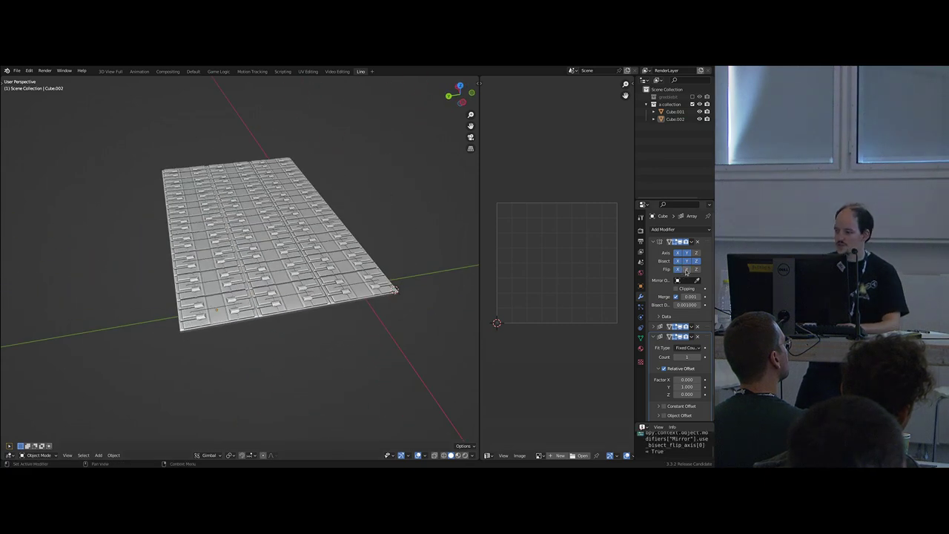
click(687, 272)
click(680, 270)
middle_drag(414, 267, 267, 279)
scroll(274, 278, up, 2)
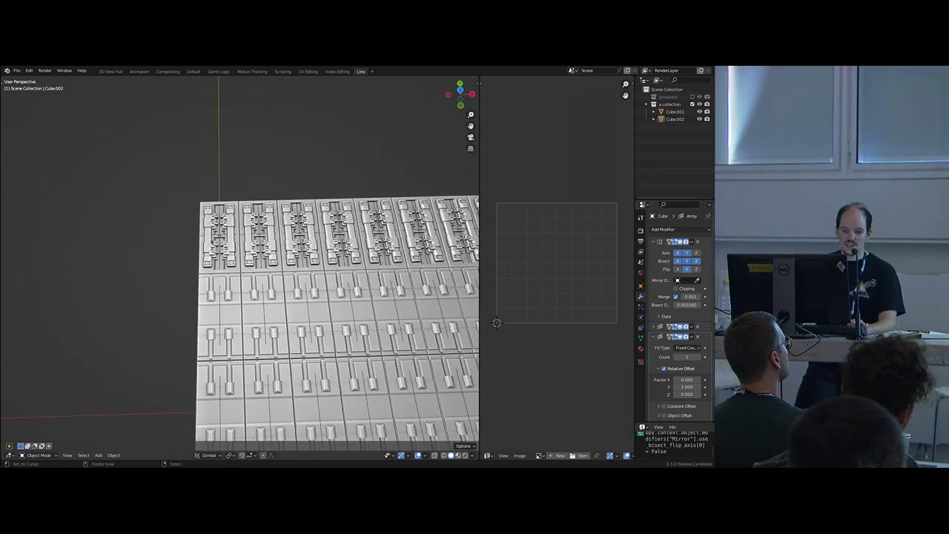
scroll(205, 239, down, 4)
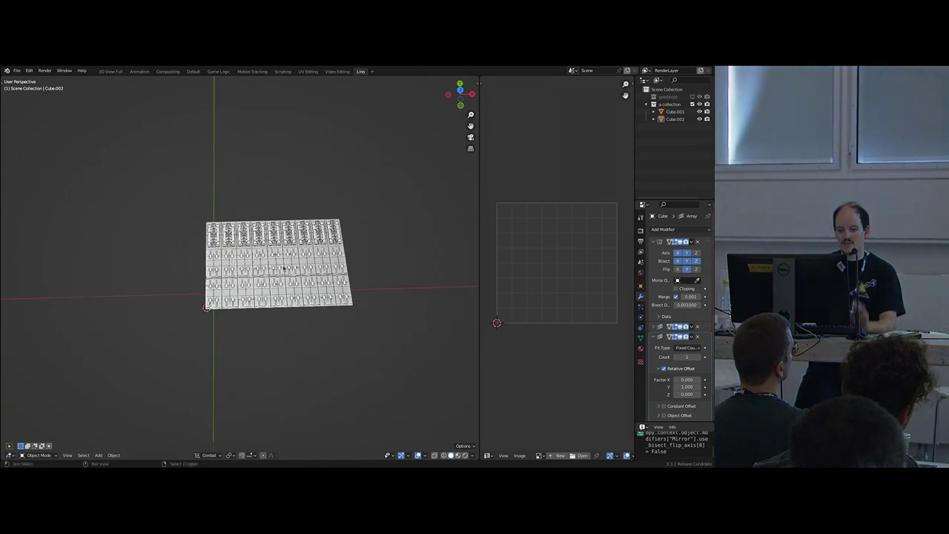
middle_drag(289, 255, 202, 232)
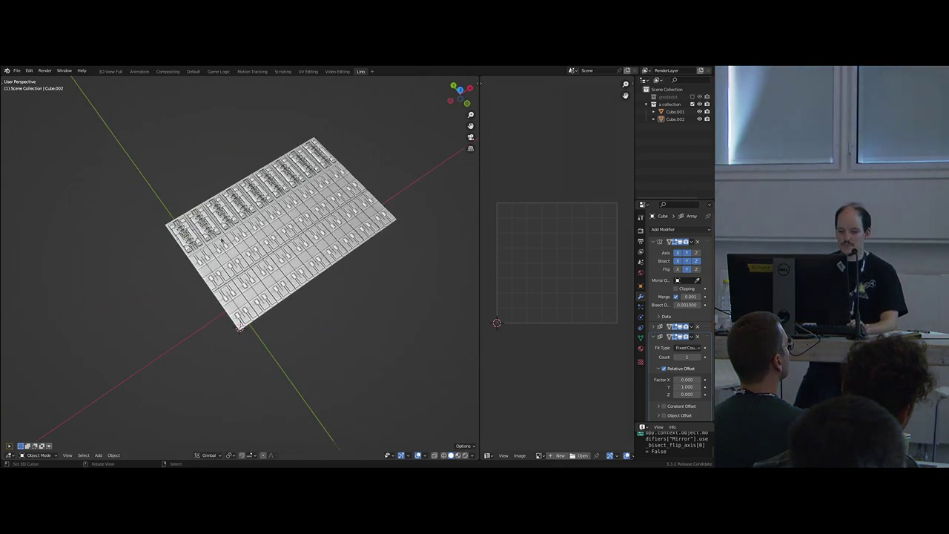
- Rotate the linked copy a quarter turn about Z and, in top view, move it flush onto the first panel's upper-left corner
click(201, 232)
key(r)
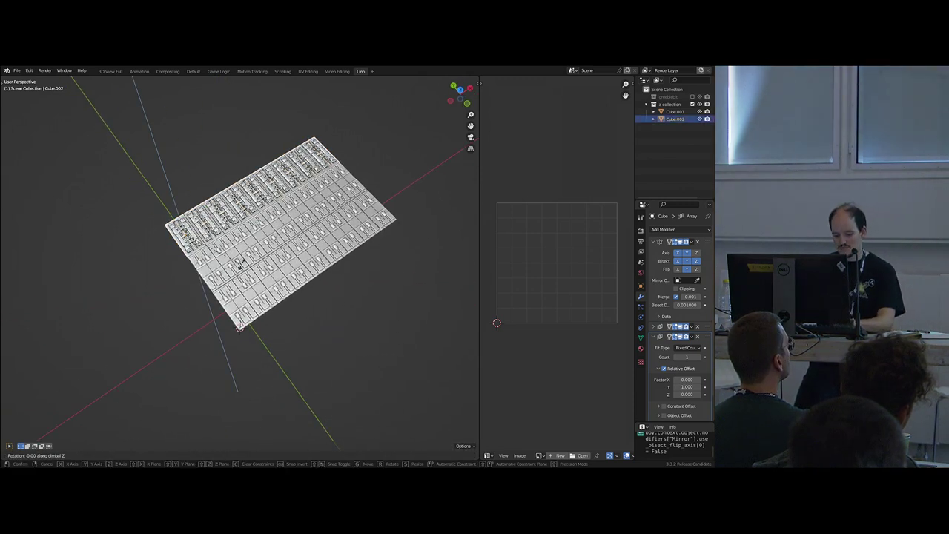
click(201, 258)
key(KP_7)
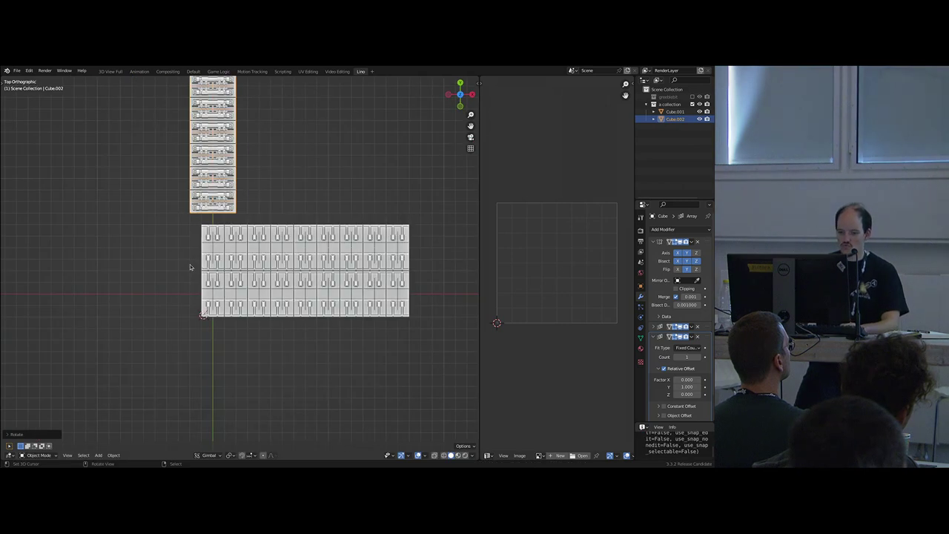
key(g)
click(278, 258)
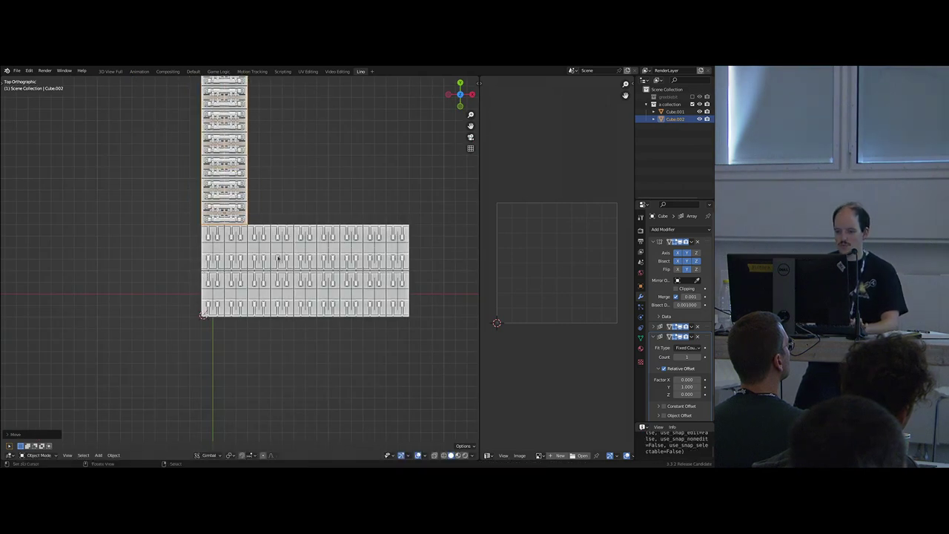
- Set the rotated copy's first Array count to 1 and its second Array count to 6
click(653, 336)
click(653, 326)
scroll(663, 331, down, 2)
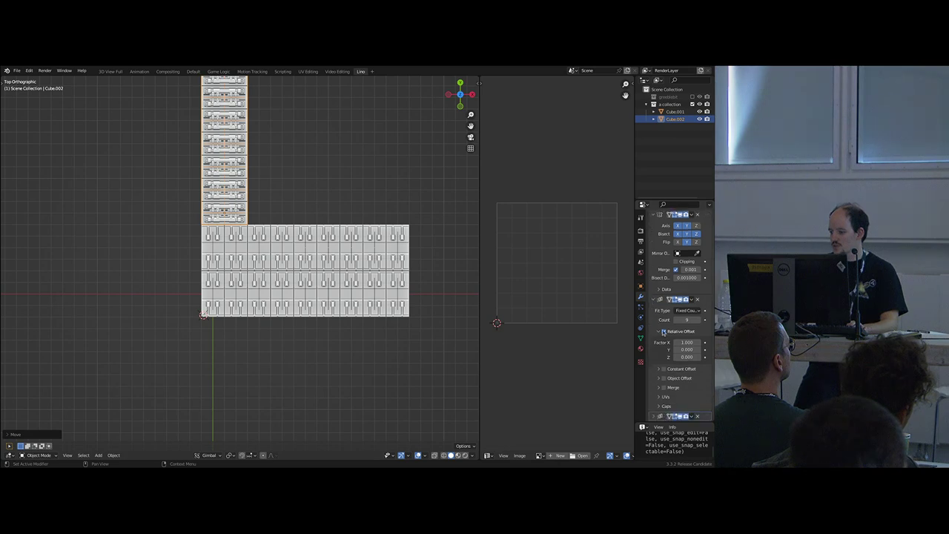
drag(687, 319, 703, 334)
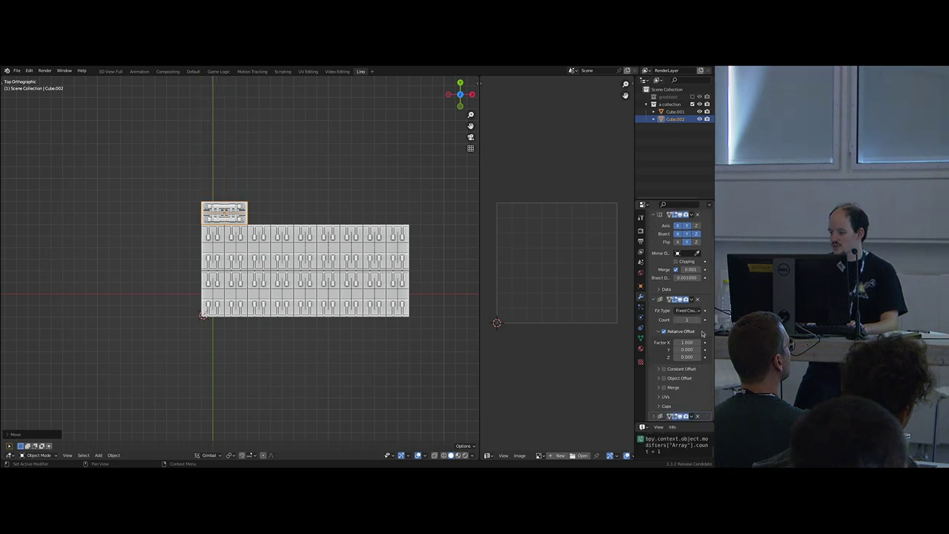
click(654, 413)
scroll(686, 384, down, 5)
drag(684, 308, 700, 308)
key(g)
key(y)
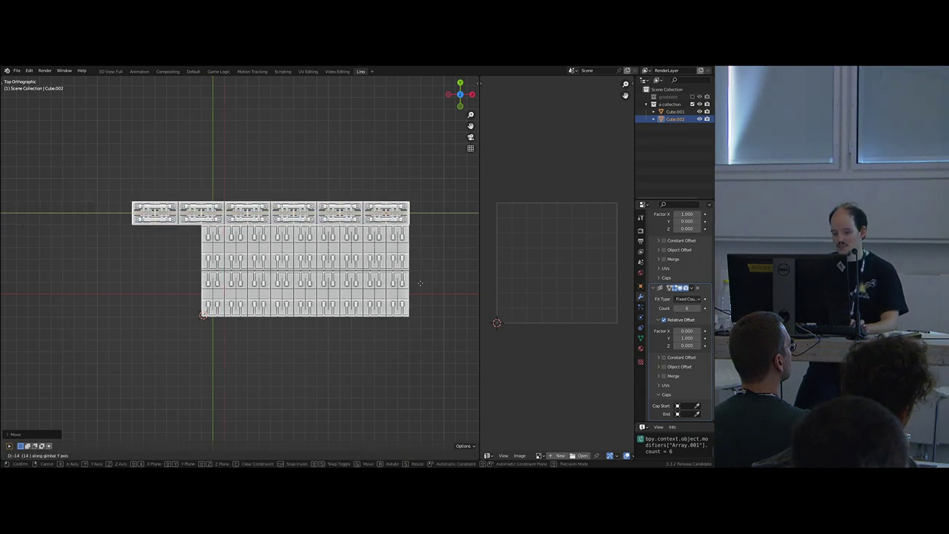
right_click(421, 283)
- Rotate the copied row 180 degrees about the Z axis
text(rz180)
key(Return)
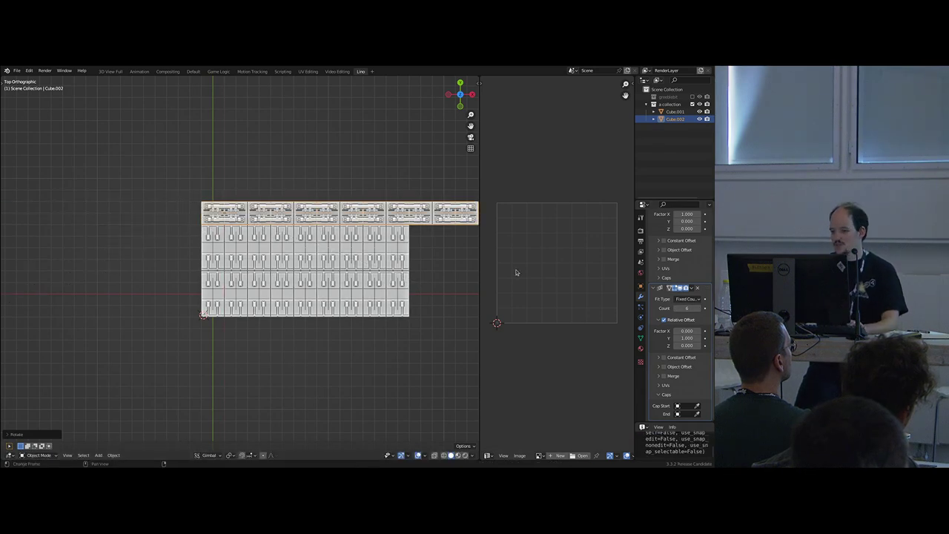
- Set the original panel's first Array count to 10 and the rotated row's second Array count to 5
click(397, 273)
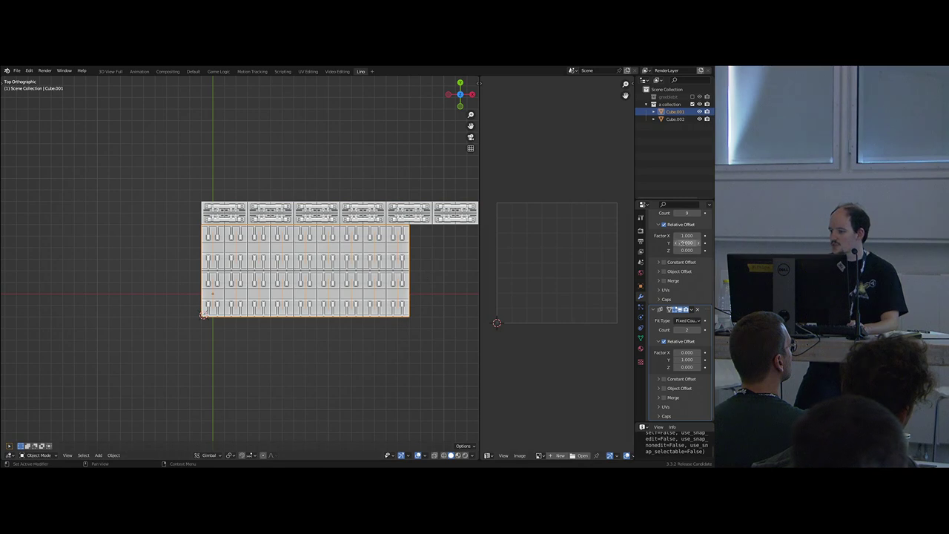
click(698, 215)
click(448, 219)
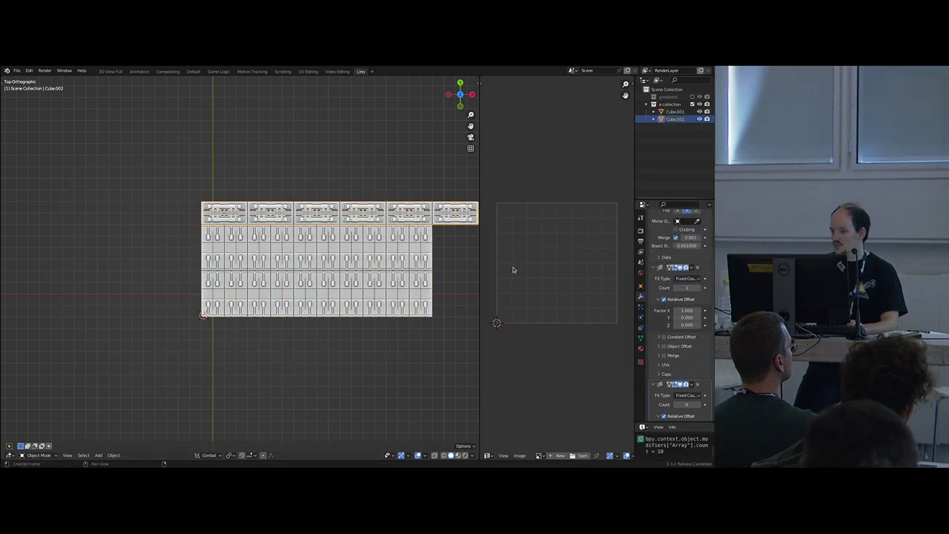
scroll(669, 301, down, 3)
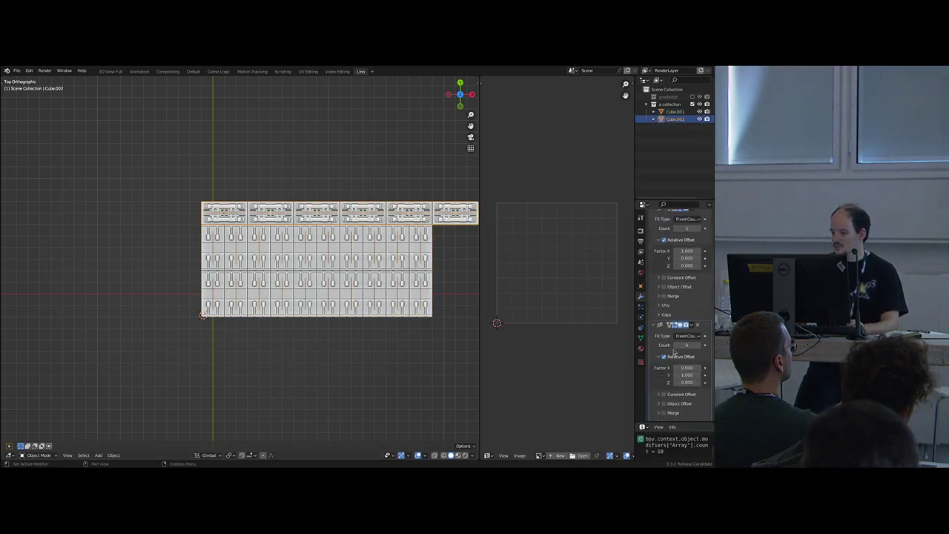
click(674, 345)
scroll(350, 252, down, 1)
middle_drag(350, 252, 384, 328)
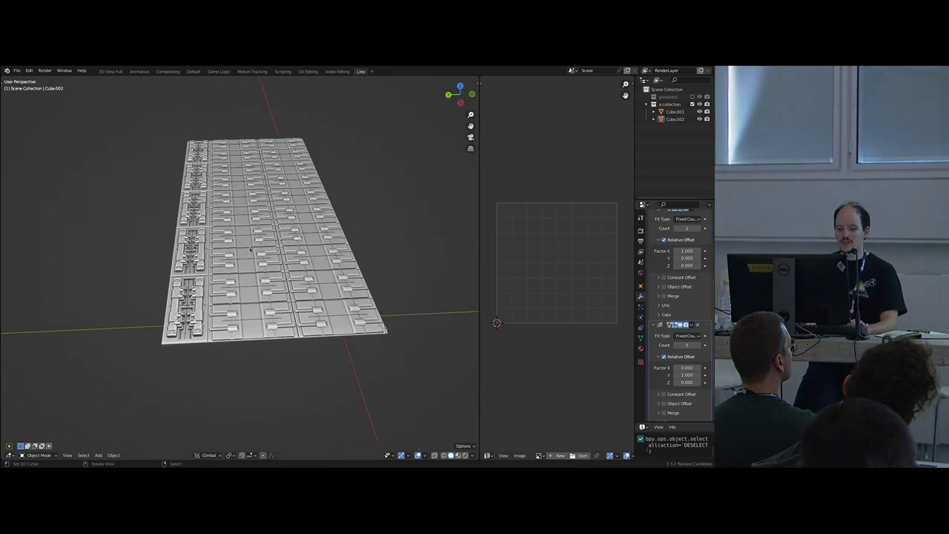
- Set the rotated row's first Array count to 2 and move the widened strip flush against the original panel
click(698, 229)
key(g)
key(y)
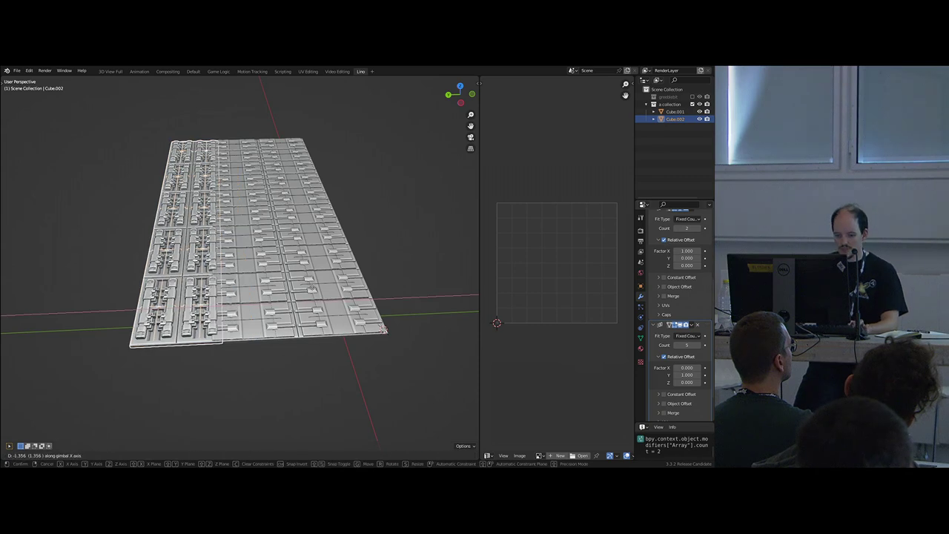
click(308, 280)
scroll(308, 280, down, 6)
middle_drag(308, 281, 283, 280)
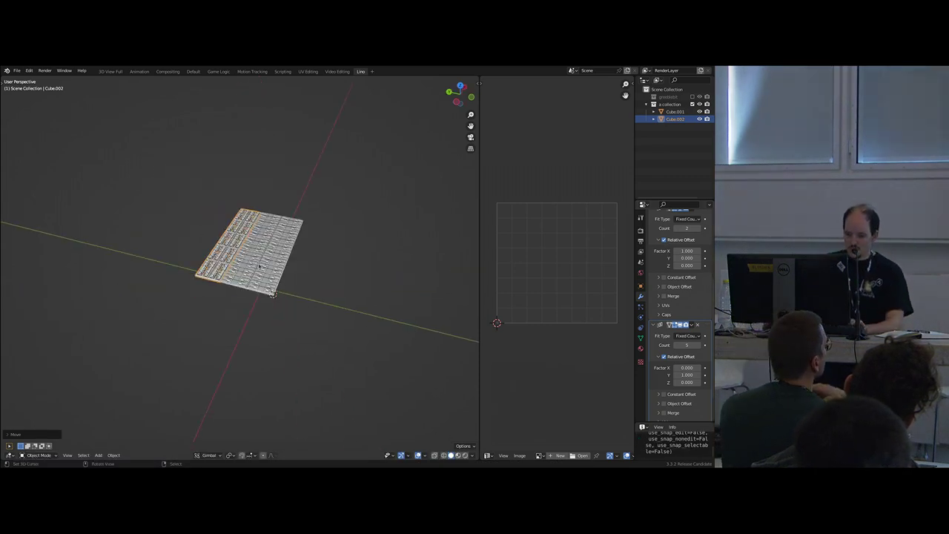
- Select both panels, change the transform orientation to Global and move them together along Y, away from the origin
click(273, 275)
shift+right_click(221, 262)
key(g)
key(y)
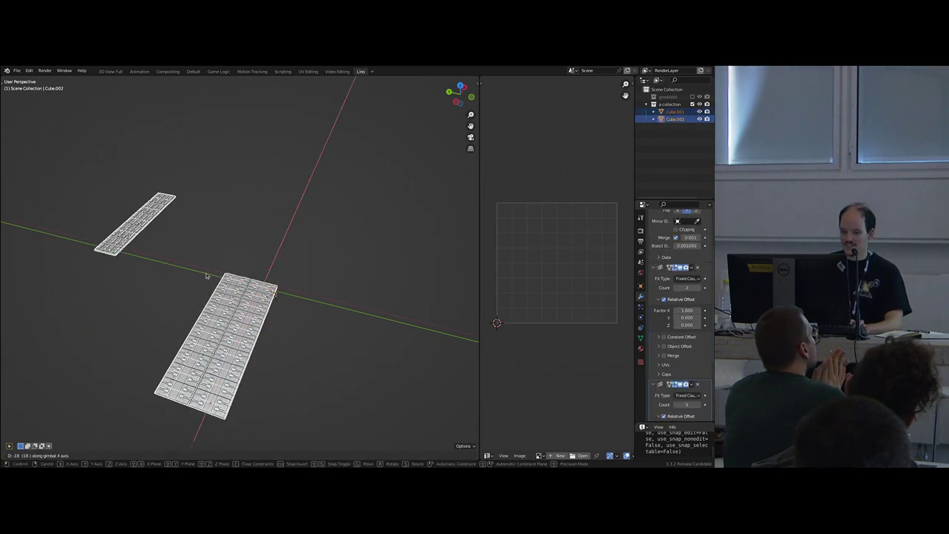
right_click(207, 275)
key(comma)
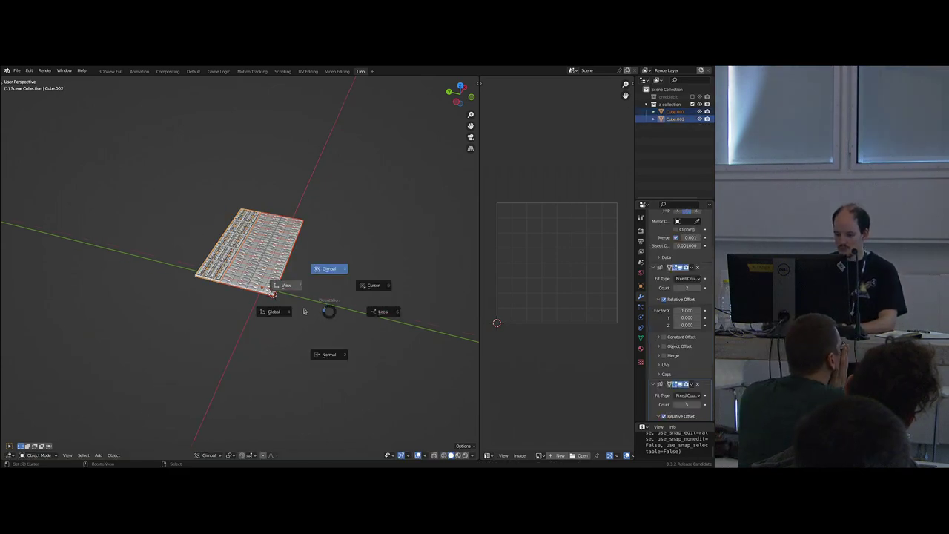
click(279, 311)
key(g)
key(y)
click(213, 299)
- Reset the 3D cursor to the world origin and add a cube mesh there
key(shift+a)
key(Escape)
key(shift+s)
click(199, 369)
key(shift+a)
mouse_move(270, 297)
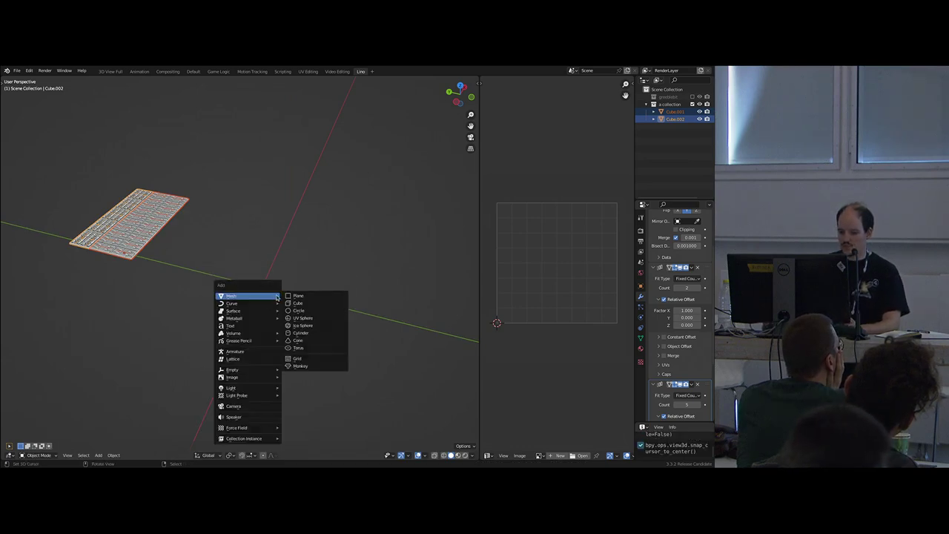
click(295, 305)
- Enter edit mode on the new cube and scale its mesh by 5 and again by 10
scroll(277, 294, down, 6)
middle_drag(276, 294, 274, 284)
key(Tab)
scroll(274, 284, up, 7)
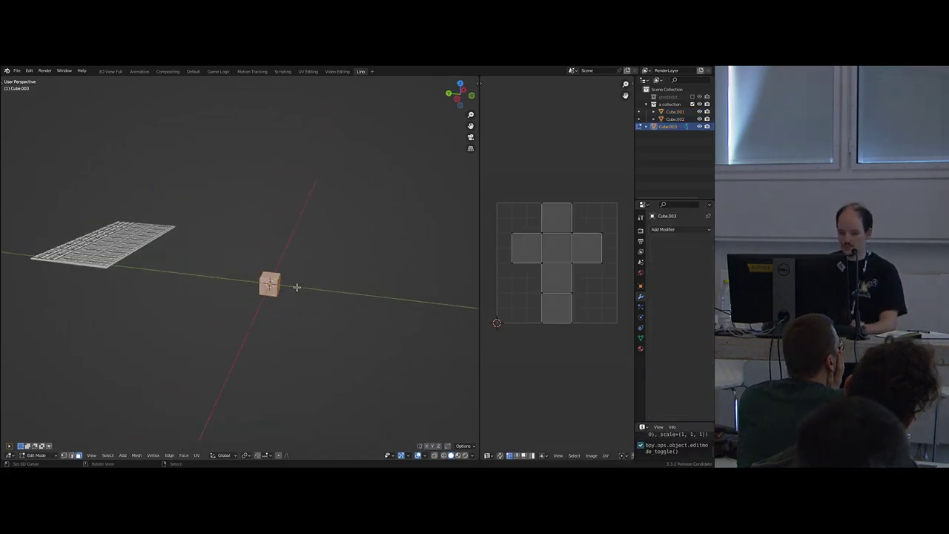
key(s)
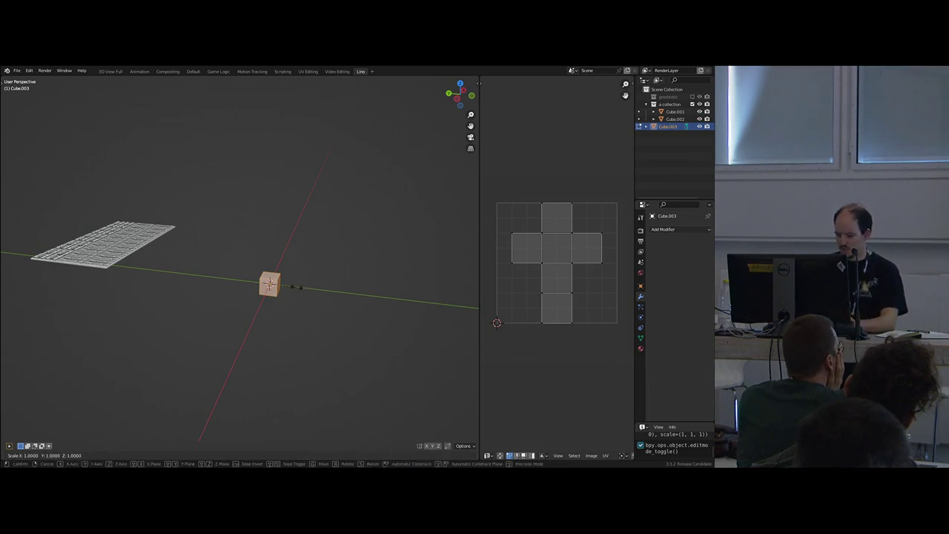
text(5)
key(Return)
key(s)
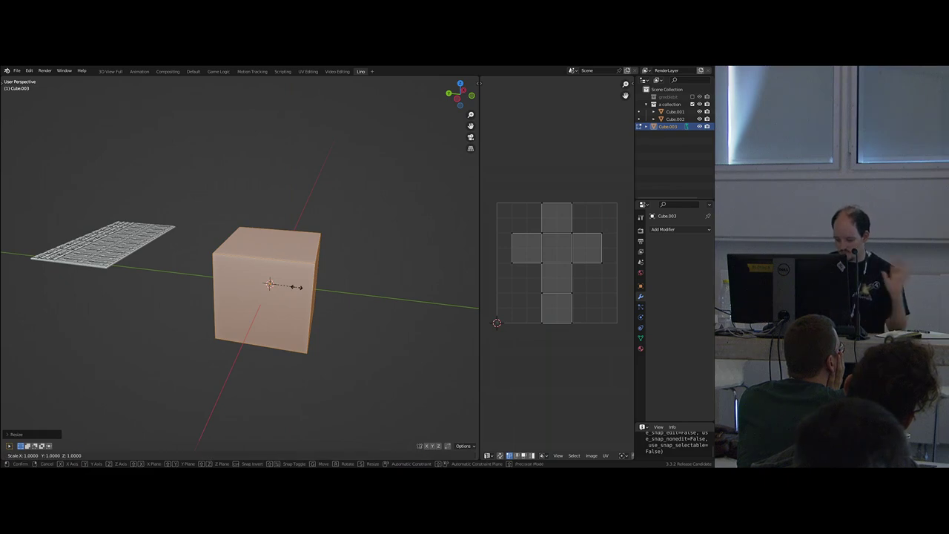
text(10)
key(Return)
- Scale the oversized cube mesh down by a factor of 0.5
scroll(327, 304, down, 7)
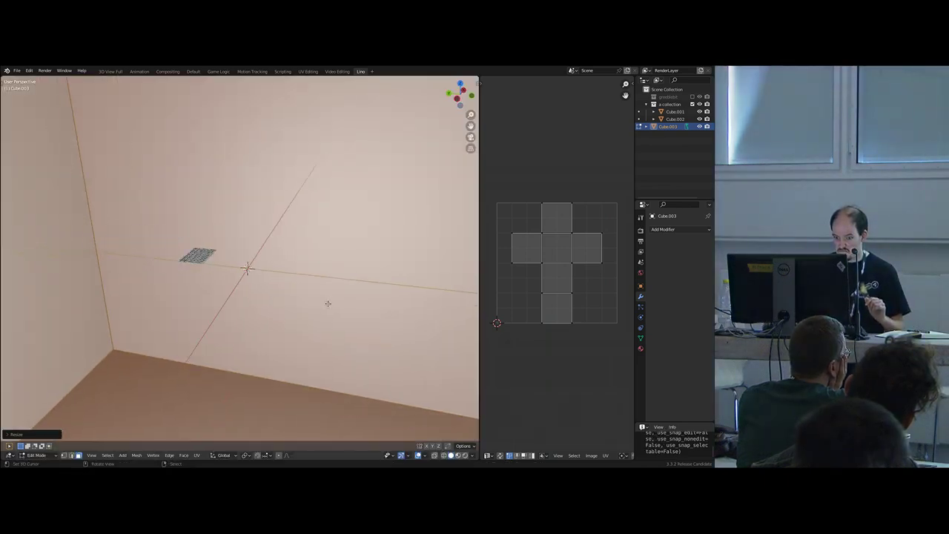
scroll(328, 303, up, 2)
text(s)
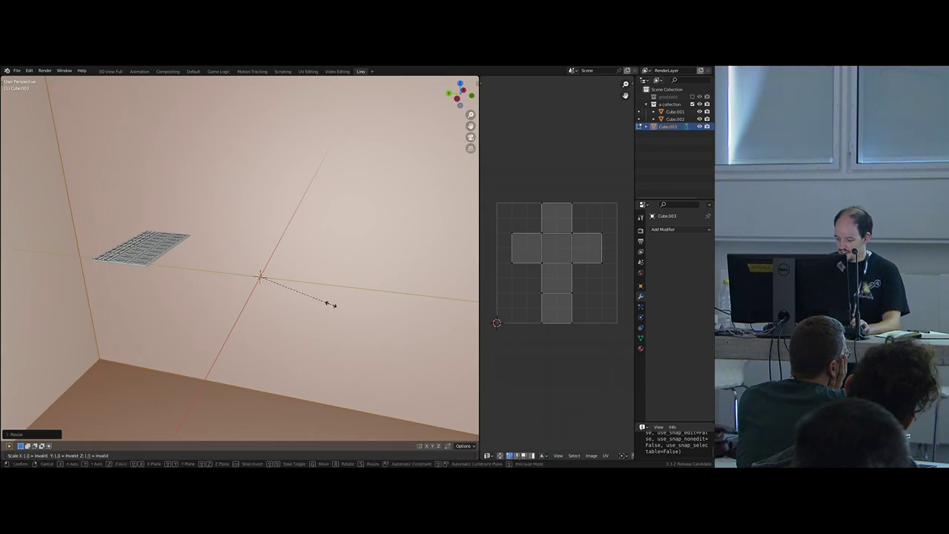
text(.5)
key(Return)
scroll(275, 275, down, 10)
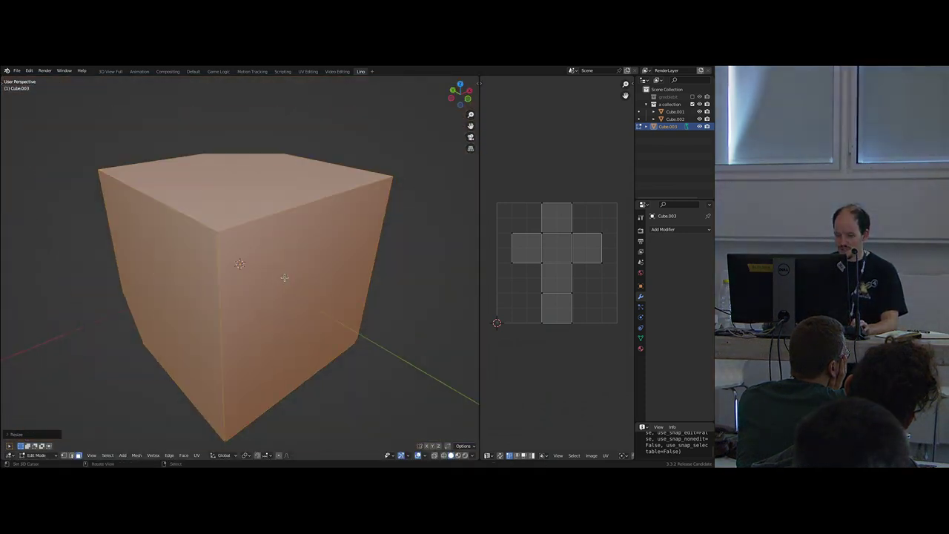
- In object mode, set the cube's X, Y and Z dimensions to 50 and apply its scale
key(Tab)
key(n)
drag(441, 200, 437, 213)
key(Return)
text(50)
key(Return)
scroll(270, 271, up, 8)
middle_drag(268, 270, 253, 274)
key(ctrl+a)
click(270, 273)
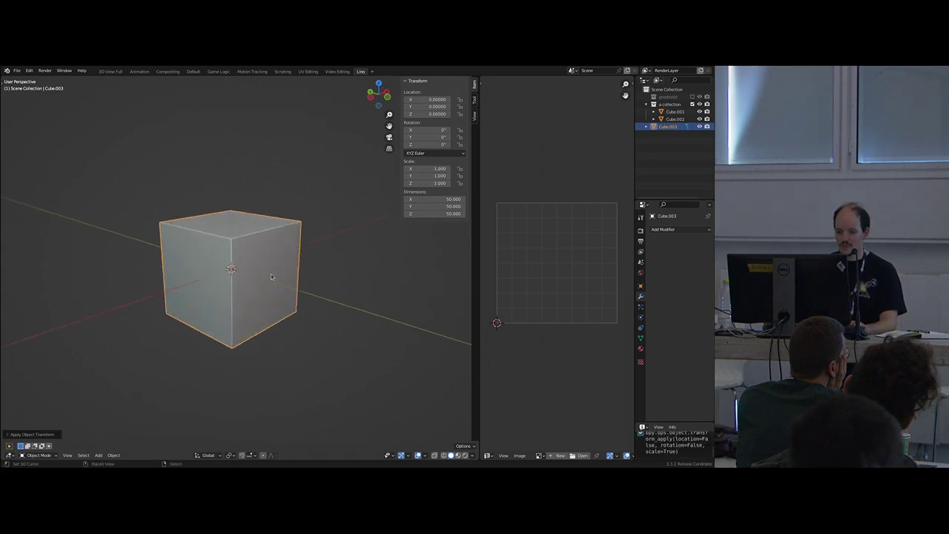
- Bevel the cube's upper front edge with a single segment to form a flat chamfer
key(Tab)
right_click(272, 230)
key(2)
right_click(271, 231)
key(ctrl+b)
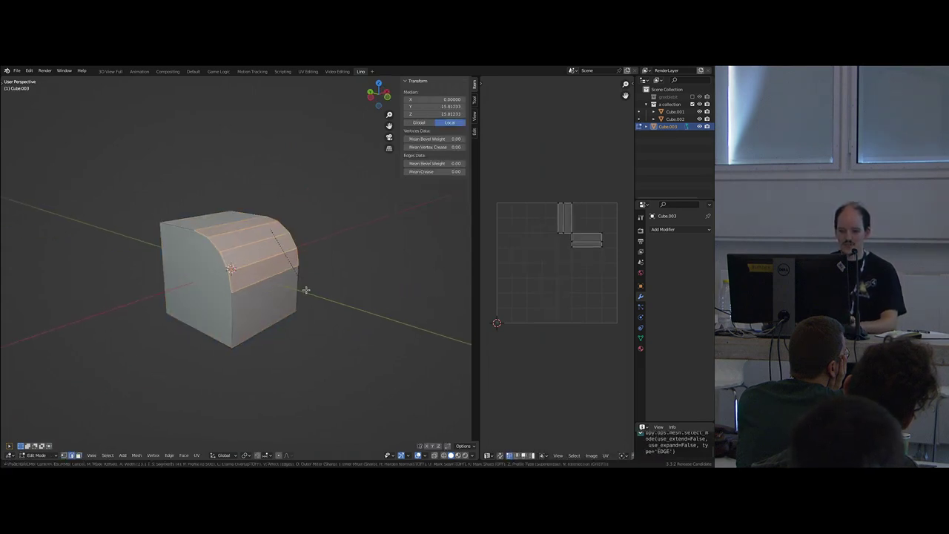
scroll(308, 294, down, 3)
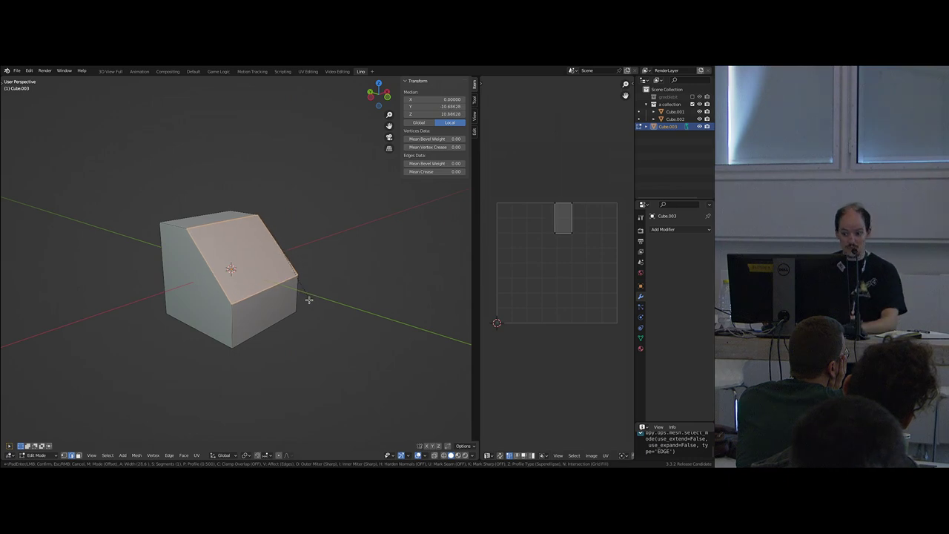
click(294, 282)
- Select the cube's top face and the chamfer face and move both down along Z
key(3)
click(221, 215)
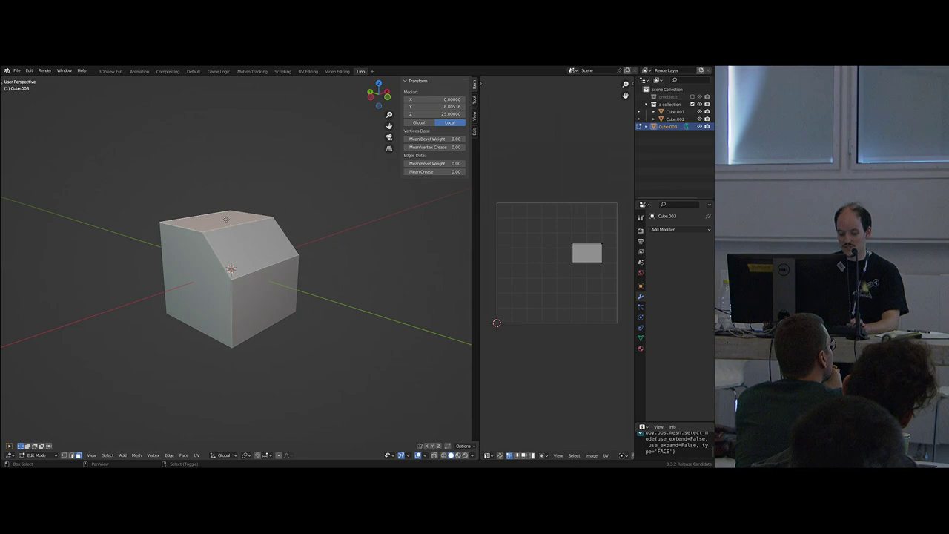
key(alt+a)
click(234, 246)
shift+click(224, 223)
key(g)
key(z)
click(223, 261)
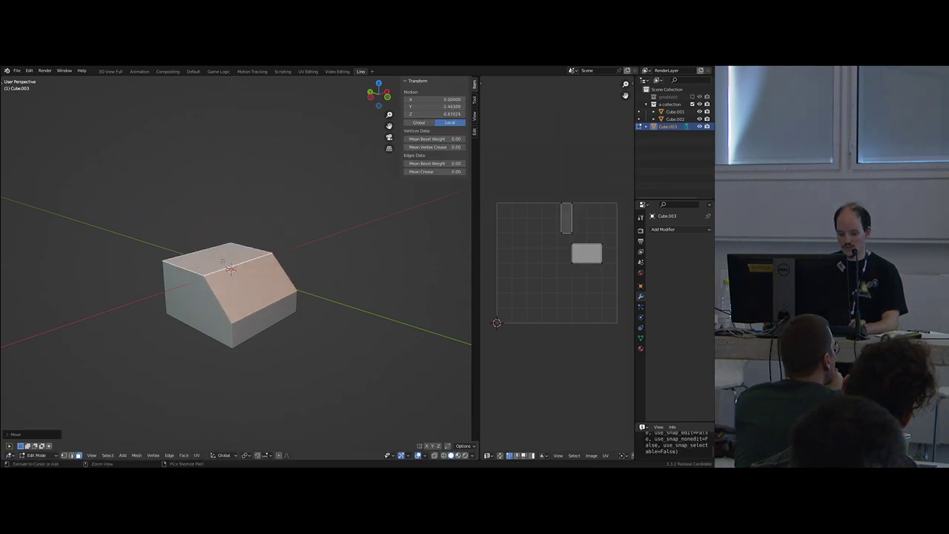
- Extrude the top face straight up to form a raised box set back behind the sloped front
key(ctrl+z)
key(ctrl+z)
key(ctrl+z)
middle_drag(237, 245, 279, 295)
shift+right_click(233, 217)
key(ctrl+e)
click(230, 231)
- Duplicate the raised box's vertical front face and scale the copy along X to about one fifth of its width
right_click(273, 236)
key(Tab)
scroll(279, 265, down, 2)
scroll(246, 268, up, 4)
key(Tab)
key(shift+d)
key(s)
key(x)
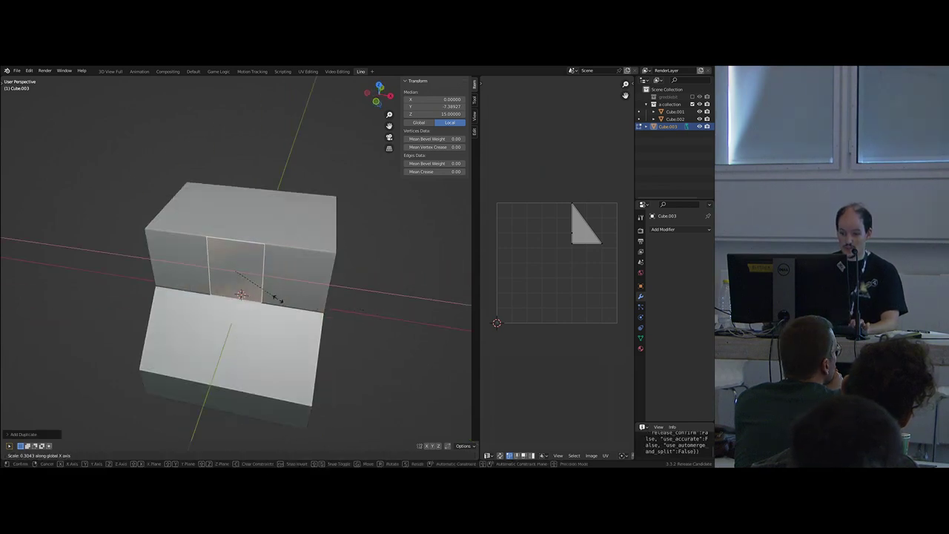
key(Escape)
key(s)
key(x)
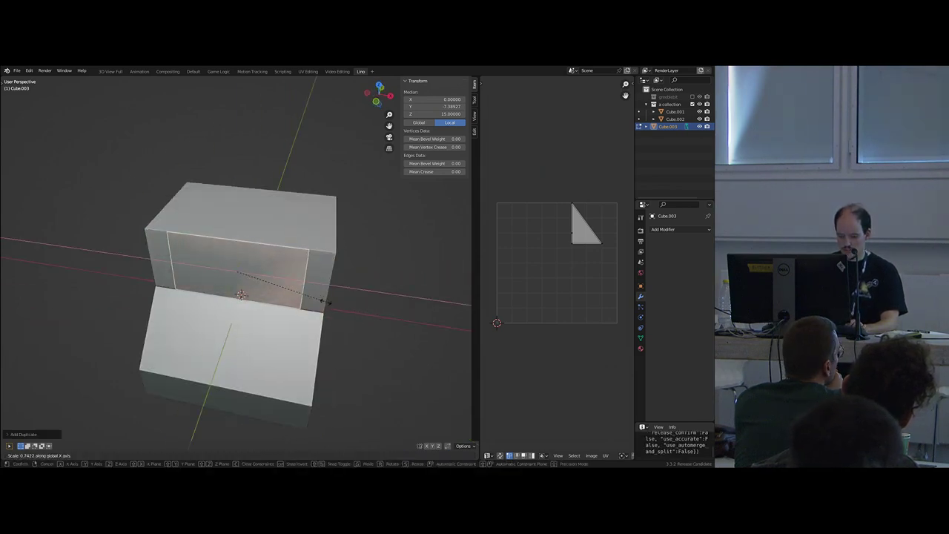
text(.3892)
key(Return)
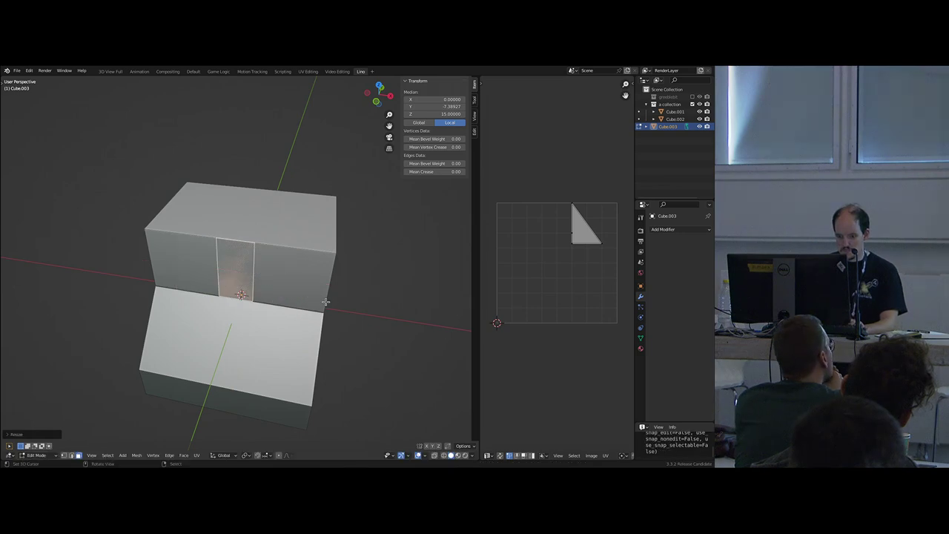
- Extrude the narrow face outward into a pillar above the slope and adjust its depth along Y
middle_drag(343, 305, 326, 310)
key(e)
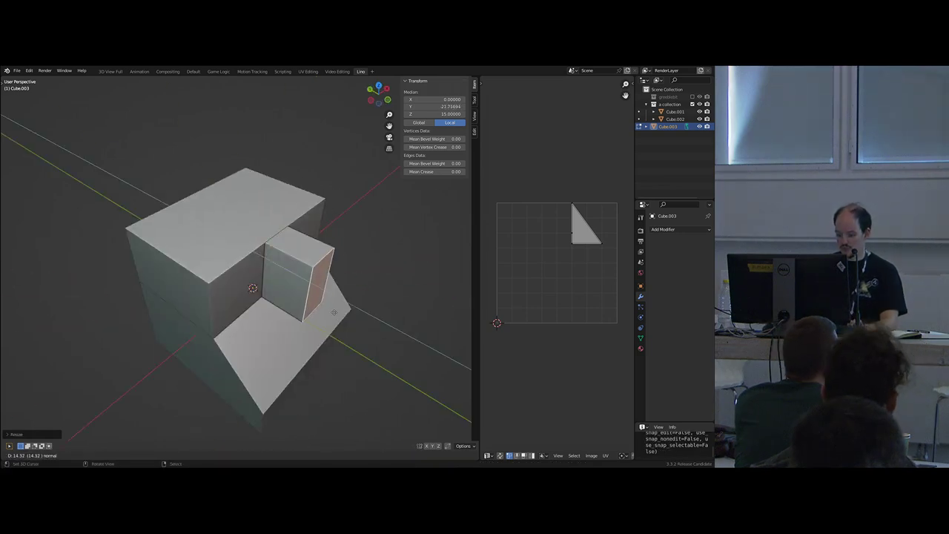
click(333, 312)
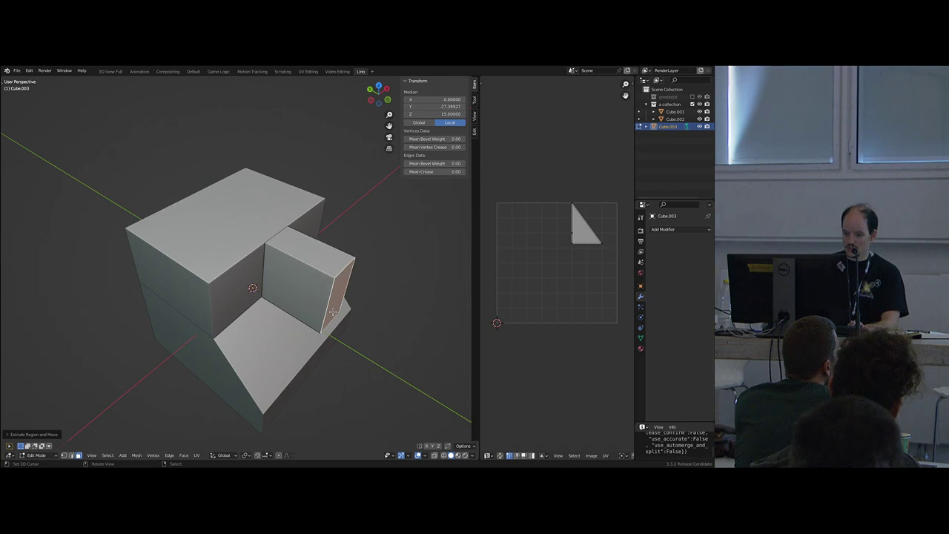
key(g)
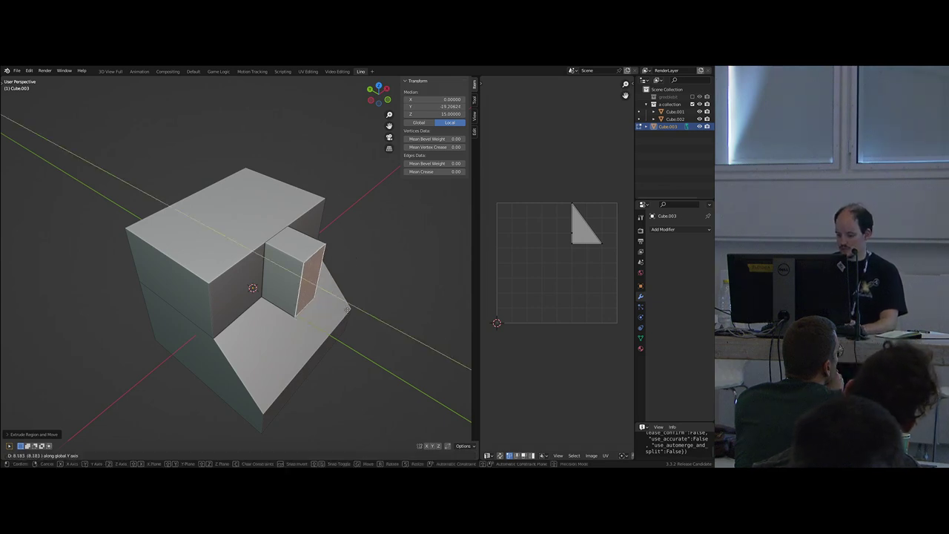
click(347, 310)
key(ctrl+z)
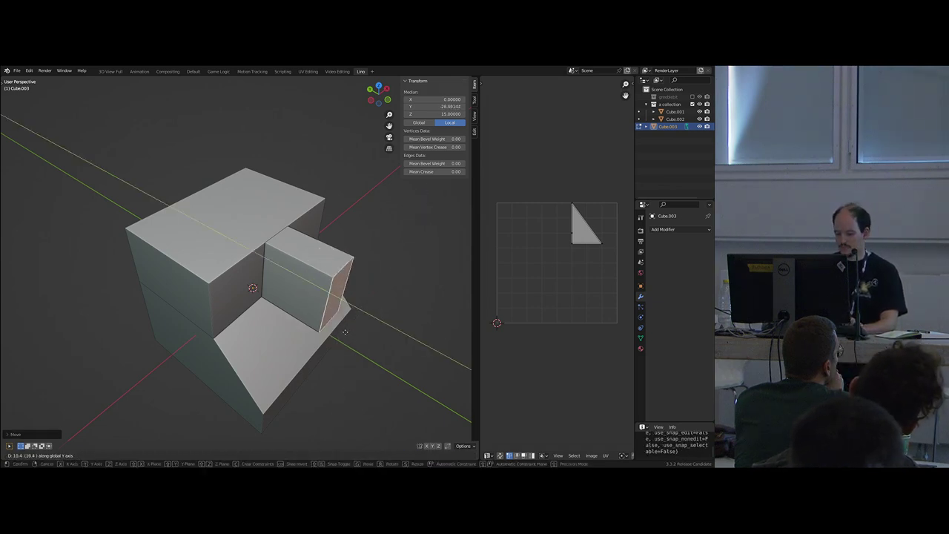
key(ctrl+z)
- Move the pillar's bottom face down along Z so it sinks into the slope, and return to object mode
middle_drag(346, 333, 218, 333)
right_click(294, 252)
key(g)
key(z)
click(298, 298)
key(Tab)
scroll(299, 299, down, 2)
- Try a linked duplicate of the block beside the original, and delete the copy
key(alt+a)
click(302, 319)
scroll(218, 333, down, 3)
key(shift+d)
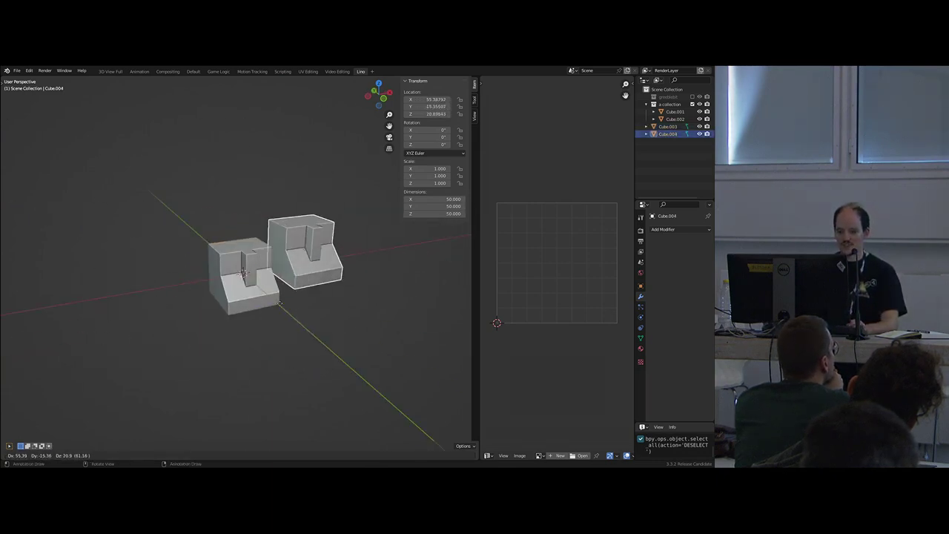
click(293, 311)
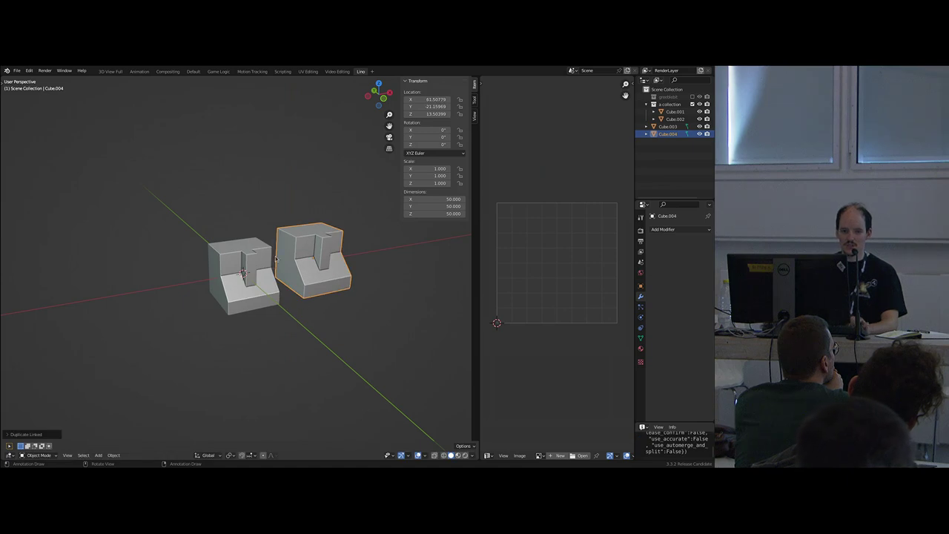
key(Delete)
- Turn on X-ray, select the block and move it to a new collection named block_01
scroll(276, 259, up, 5)
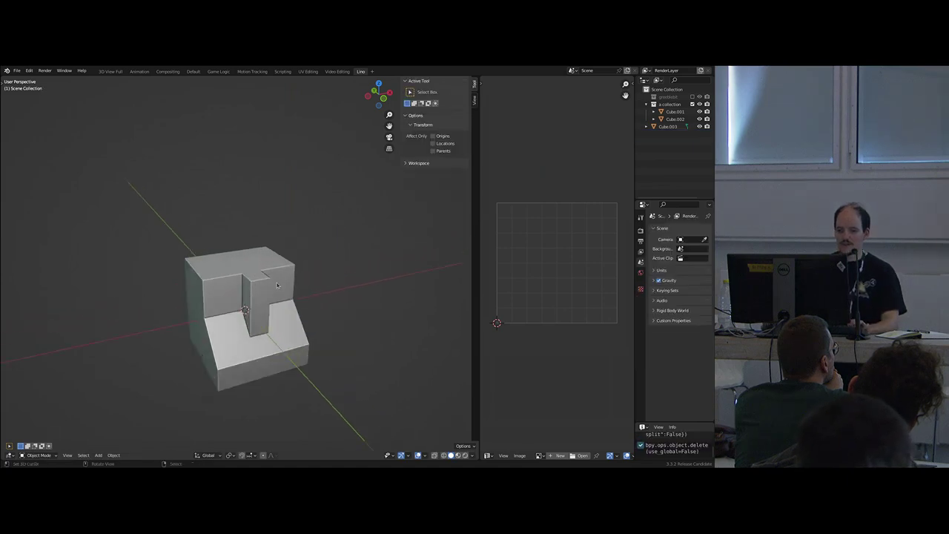
middle_drag(253, 318, 202, 303)
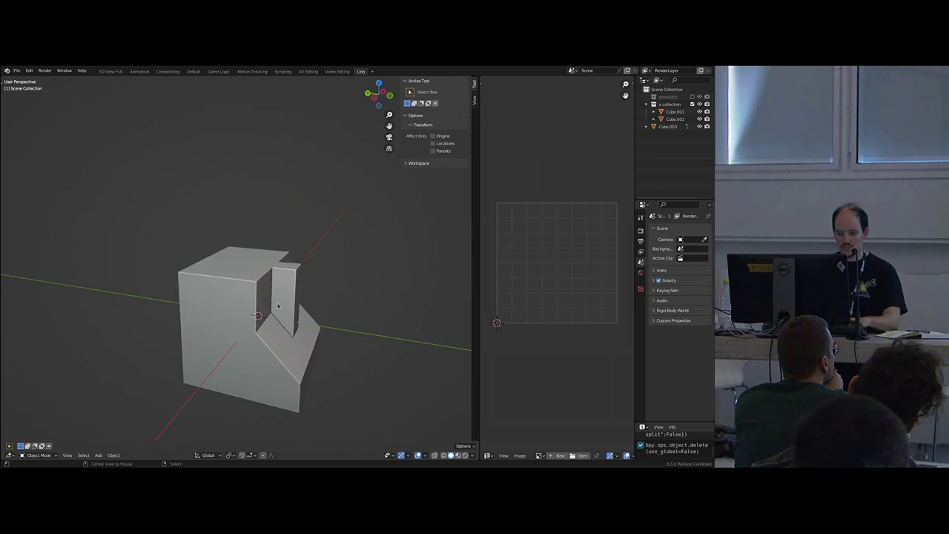
key(alt+z)
click(202, 303)
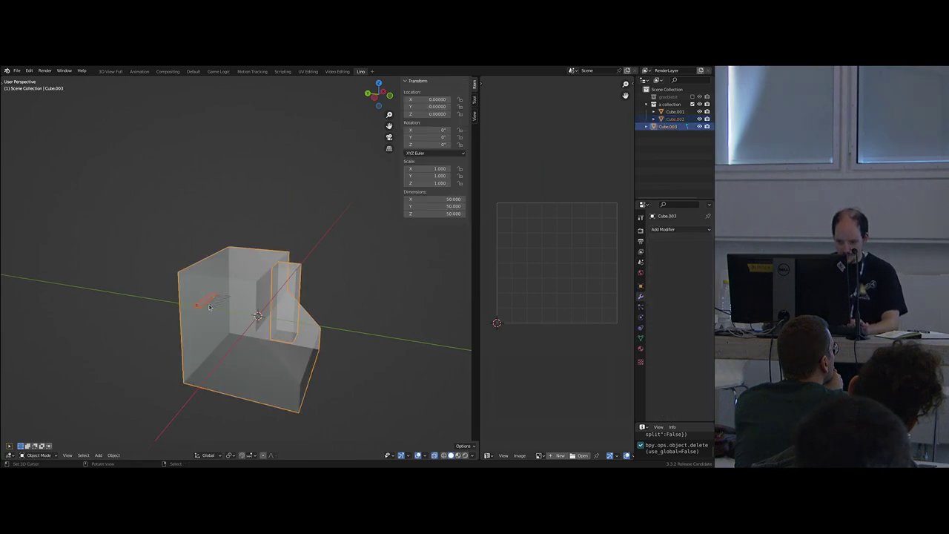
key(m)
click(257, 280)
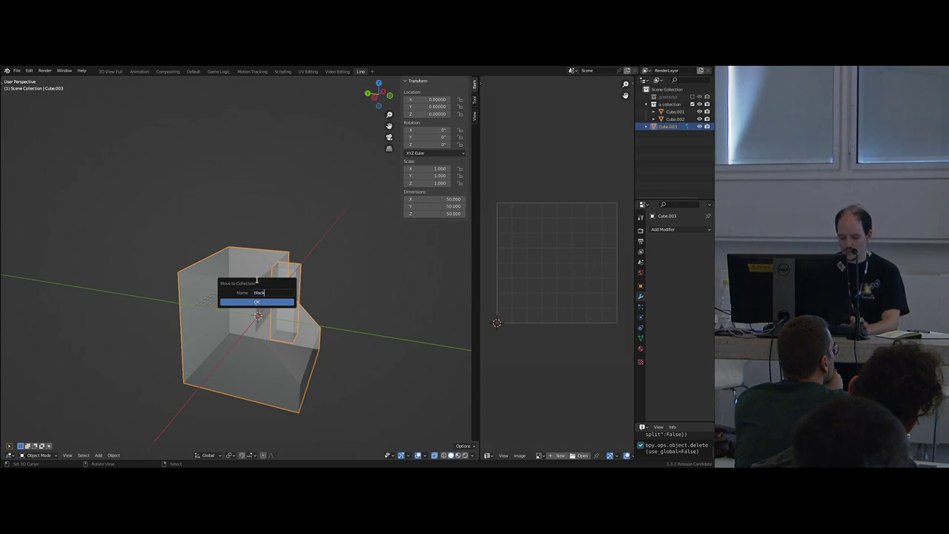
key(Return)
- Move both greeble panels along Y out of the block, turn off X-ray and rotate them 90° about X
right_click(230, 301)
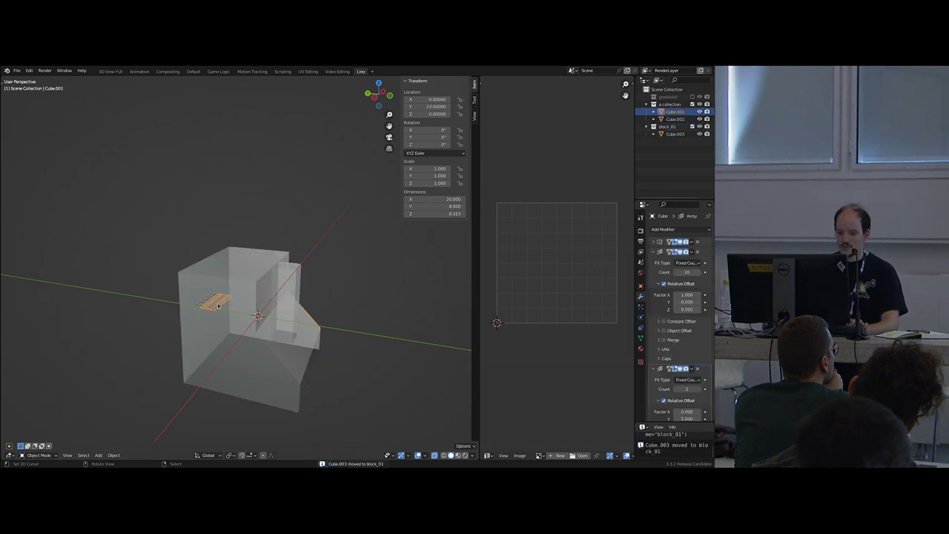
shift+right_click(209, 306)
key(g)
key(y)
click(309, 334)
key(alt+z)
middle_drag(347, 332, 326, 318)
text(rx90)
key(Return)
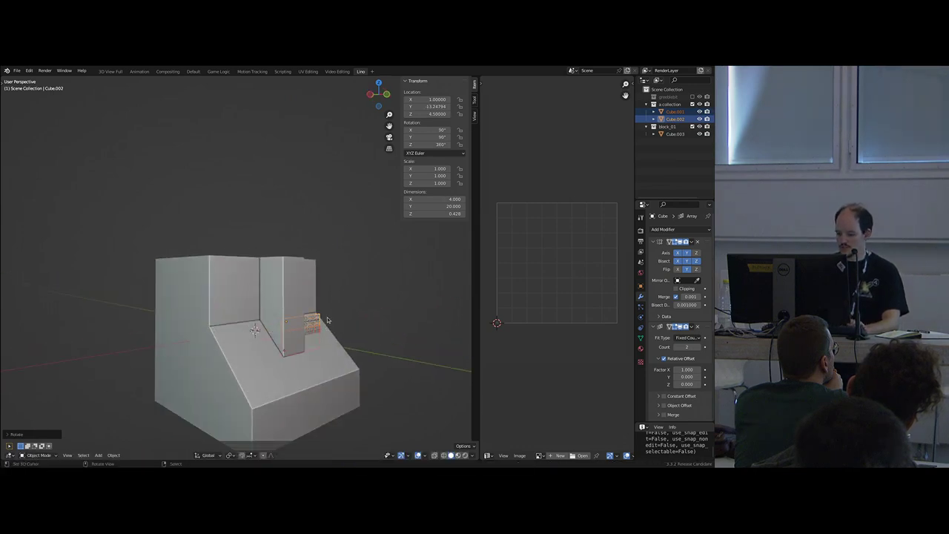
- In front view, move both panels to the upper outer corner of the raised wall beside the pillar
key(KP_1)
scroll(304, 293, up, 3)
key(g)
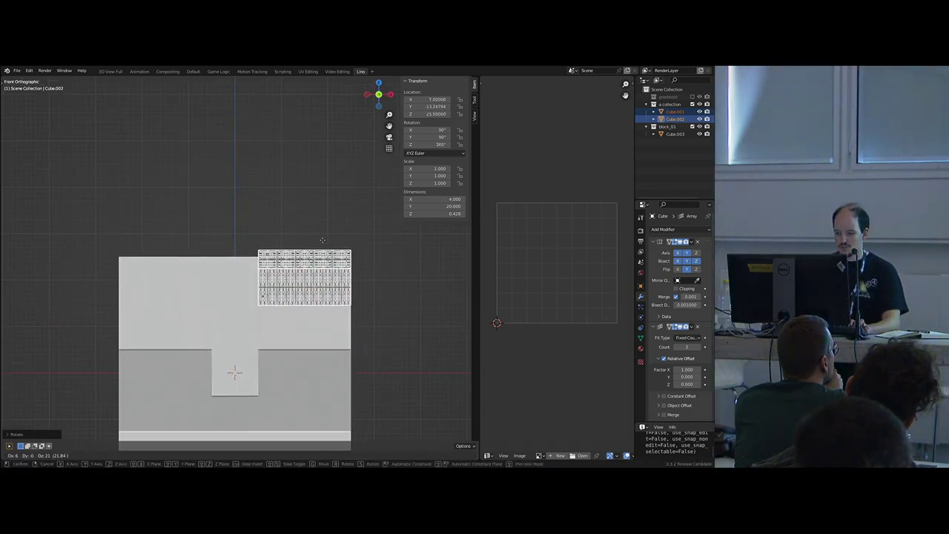
click(325, 249)
shift+middle_drag(369, 276, 267, 284)
scroll(312, 261, up, 3)
key(g)
click(310, 268)
- Move both panels back along Y towards the raised box's vertical front wall
scroll(305, 273, down, 3)
key(g)
key(y)
click(279, 296)
scroll(312, 267, up, 4)
key(y)
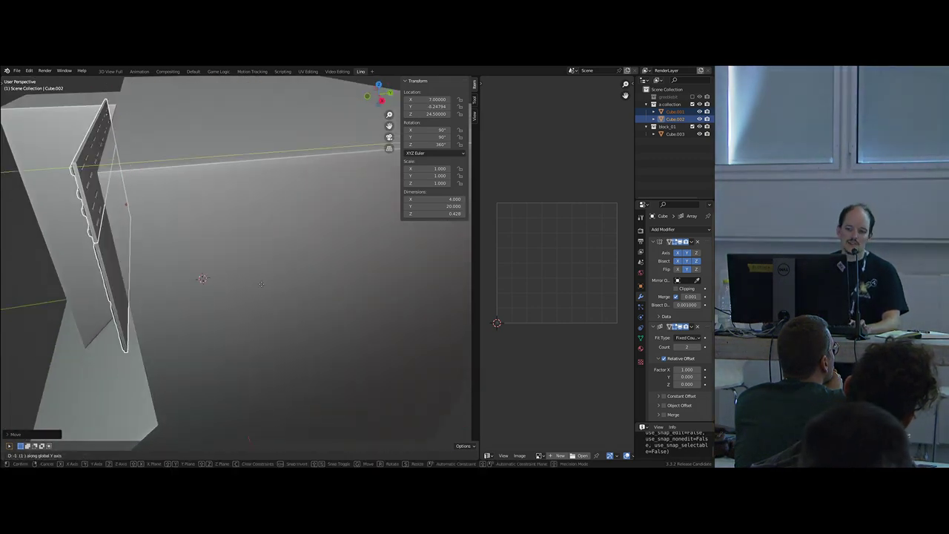
click(243, 274)
right_click(240, 273)
key(Tab)
middle_drag(164, 264, 216, 254)
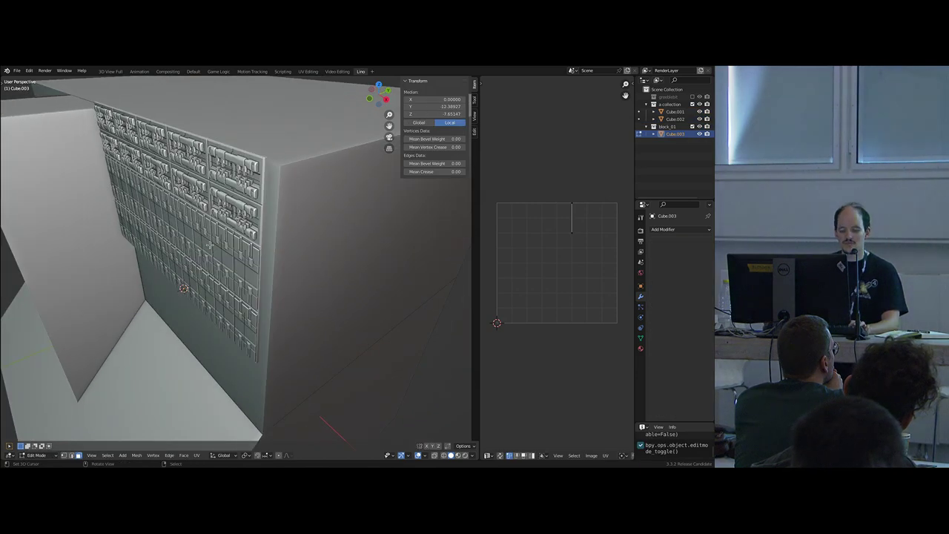
key(Tab)
- Reselect both panels and fine-tune them along Y to about -7.55, just in front of the wall's surface
right_click(210, 244)
shift+right_click(213, 204)
middle_drag(213, 208, 187, 215)
key(g)
key(y)
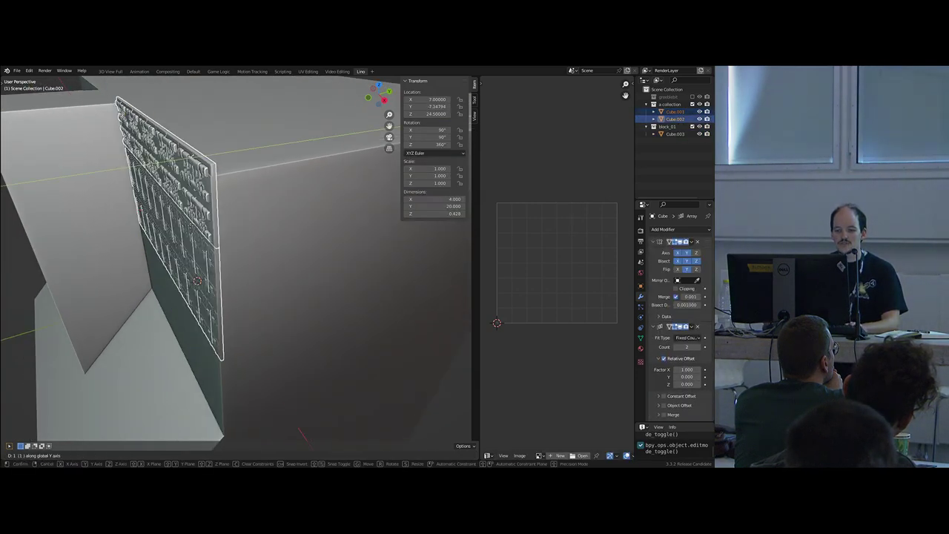
click(248, 202)
- Move both panels down 0.5 along Z from the block's upper edge and deselect everything
key(g)
key(z)
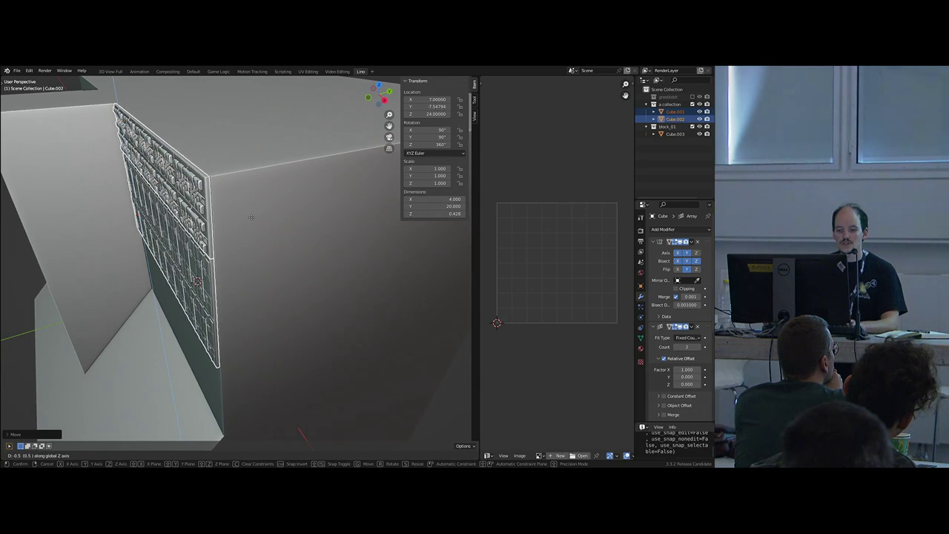
click(252, 217)
scroll(251, 217, down, 5)
key(alt+a)
- Duplicate the lower panel as a linked copy and move it straight down along Z to 7, directly beneath the original
middle_drag(250, 249, 273, 274)
scroll(259, 252, up, 4)
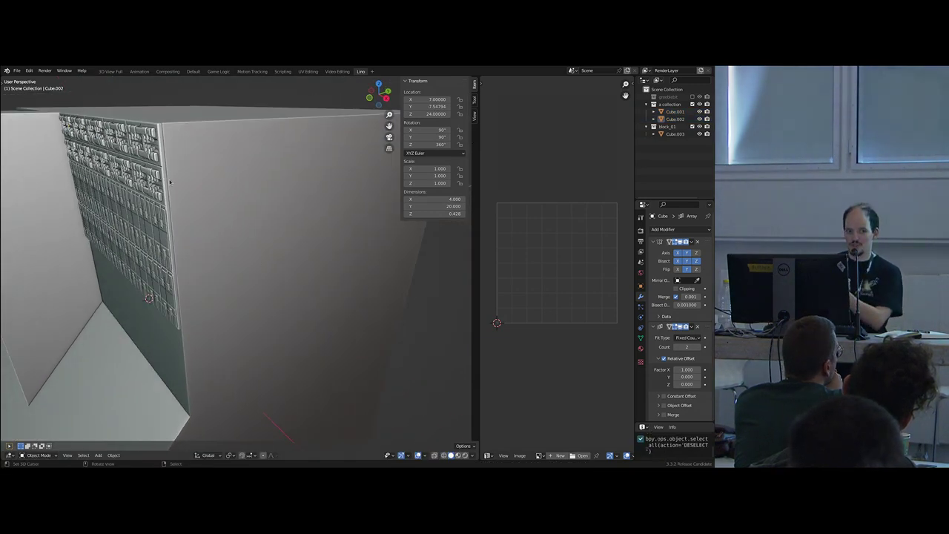
scroll(170, 182, down, 4)
middle_drag(187, 195, 227, 182)
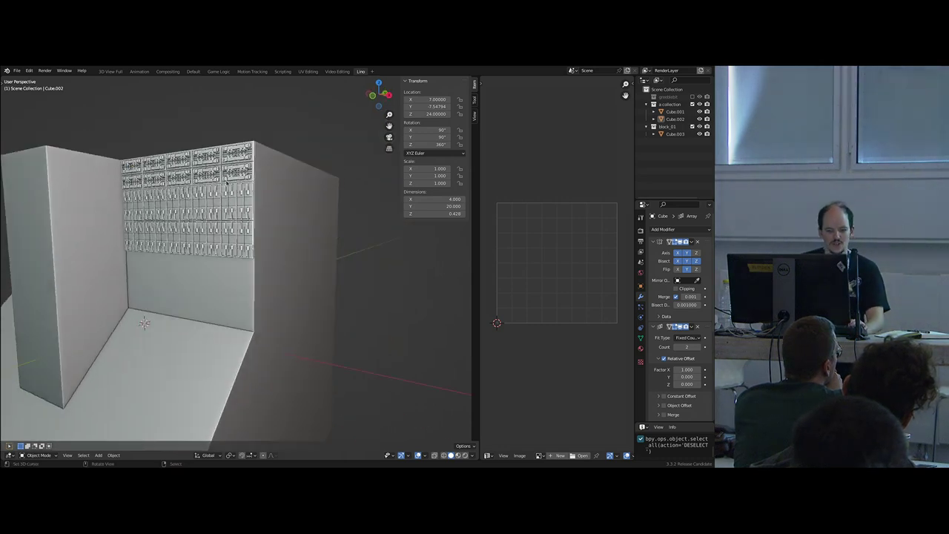
click(190, 228)
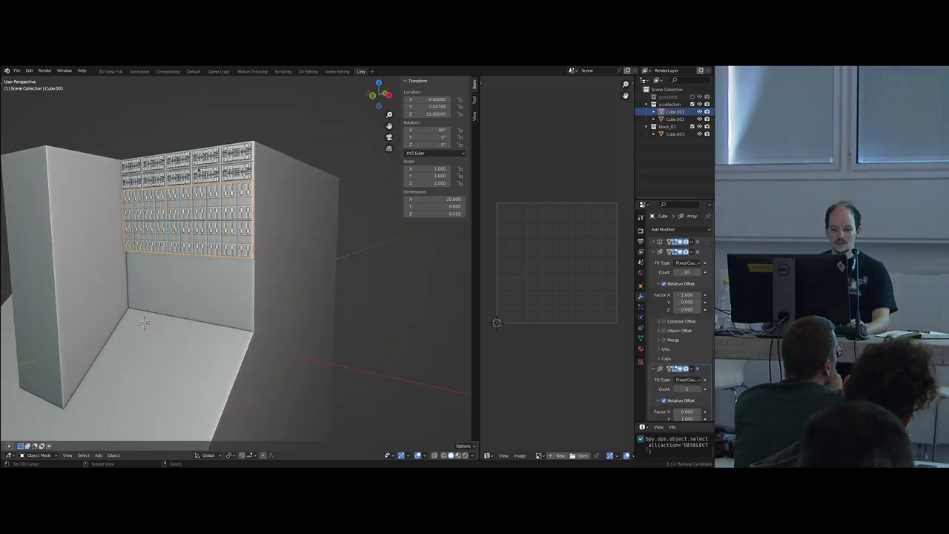
key(alt+d)
key(z)
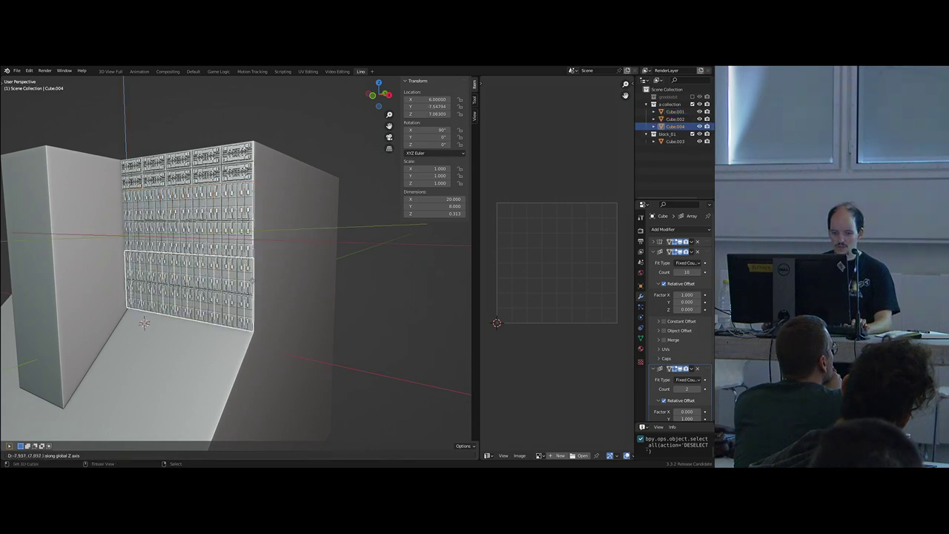
ctrl+click(207, 288)
- Enable the Y bisect flip in the copy's Mirror modifier and deselect everything
click(654, 243)
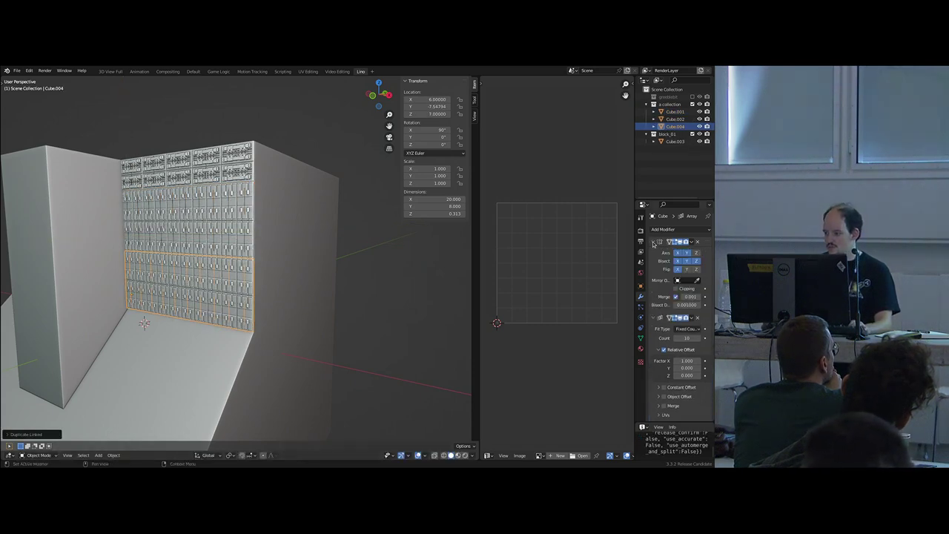
click(684, 270)
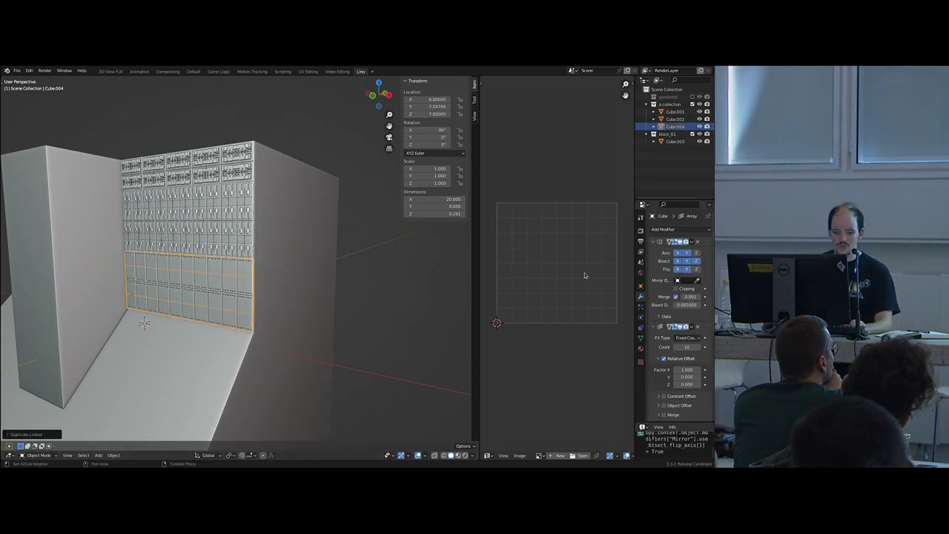
middle_drag(357, 294, 377, 302)
key(alt+a)
- Select the middle and lower panels together and move them along X to 10, away from the pillar
middle_drag(260, 279, 215, 257)
right_click(181, 218)
shift+right_click(195, 279)
key(g)
key(x)
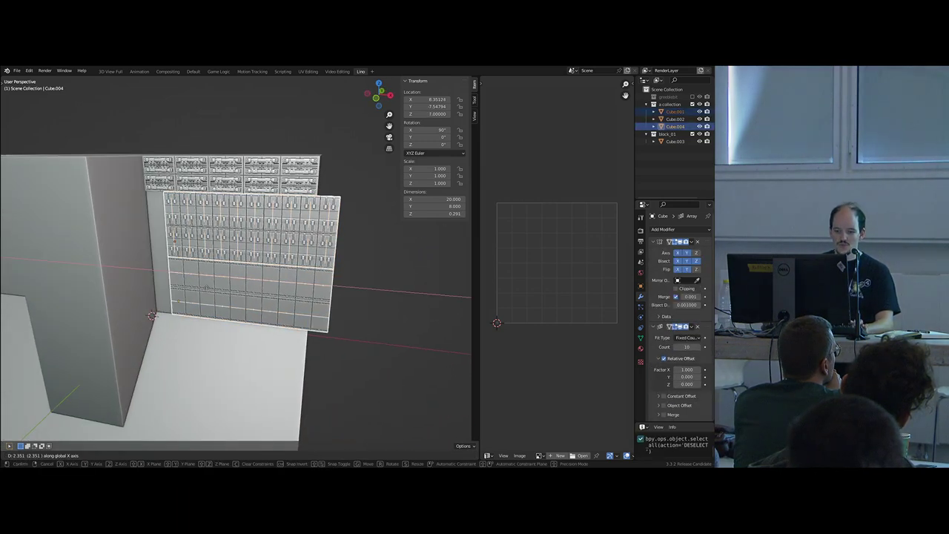
click(149, 193)
- Duplicate the top panel as a linked copy, move it down to Z 8 and turn off its X and Y mirror bisect flips
right_click(234, 169)
shift+middle_drag(258, 165, 279, 165)
key(alt+d)
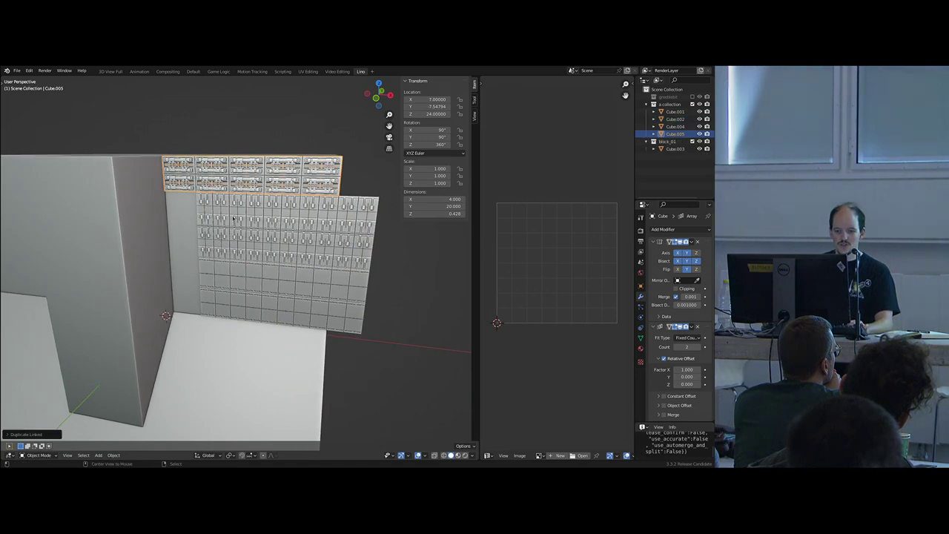
key(z)
key(Return)
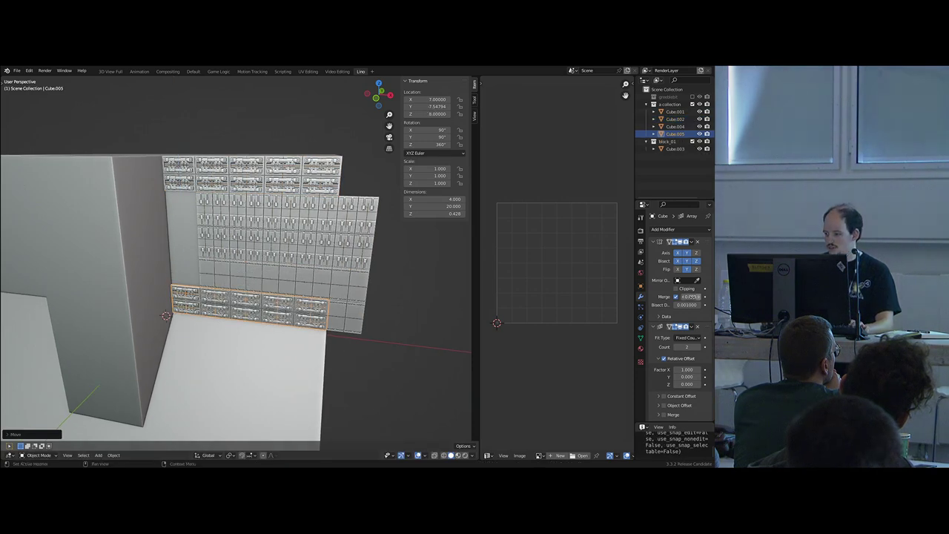
click(686, 270)
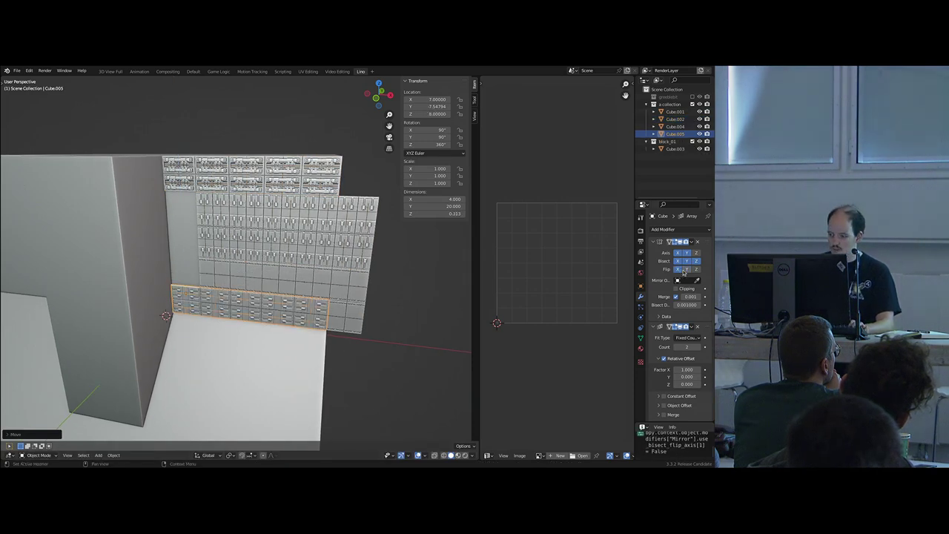
click(678, 269)
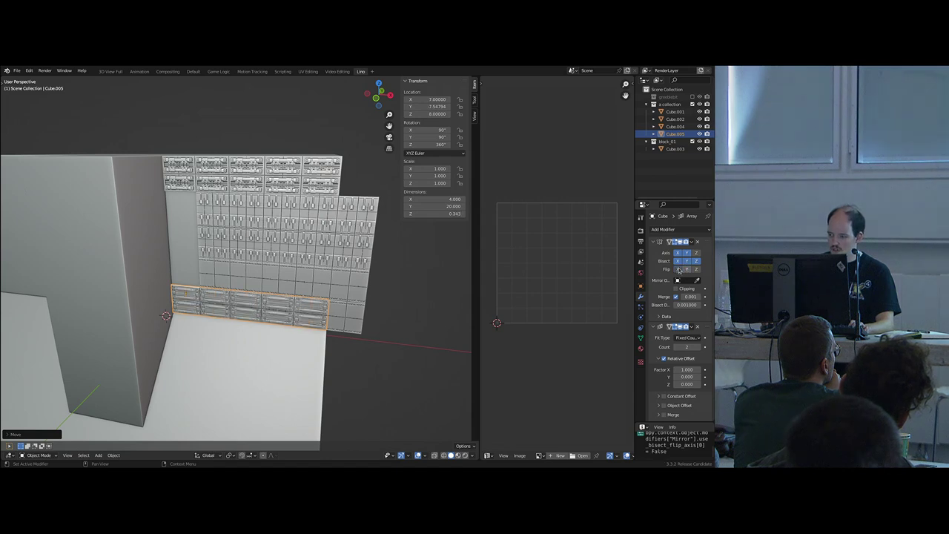
- Rotate the copy 90° about Y into a vertical strip and move it to X 8, Z 23, beside the pillar
shift+middle_drag(293, 325, 333, 309)
scroll(333, 310, up, 2)
text(rx90y)
click(323, 310)
key(g)
key(z)
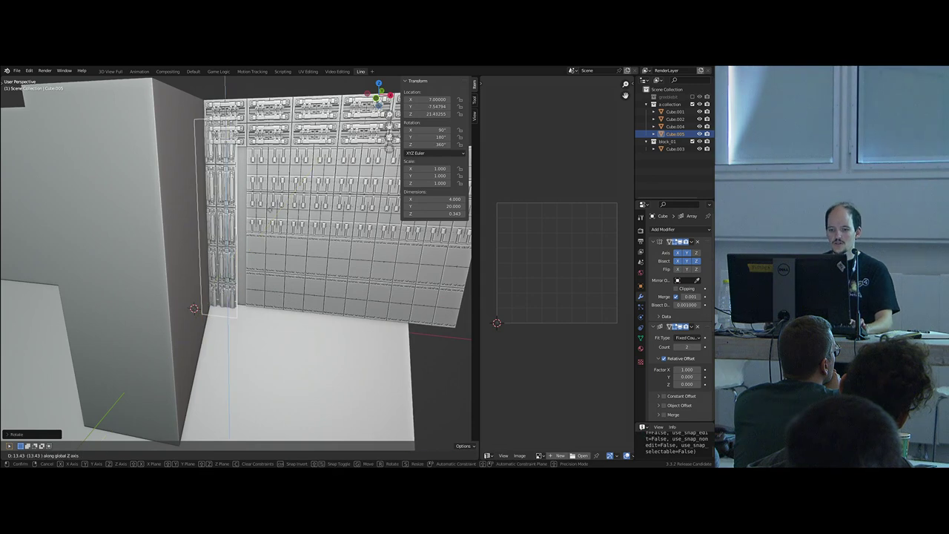
click(282, 195)
key(g)
key(x)
click(298, 198)
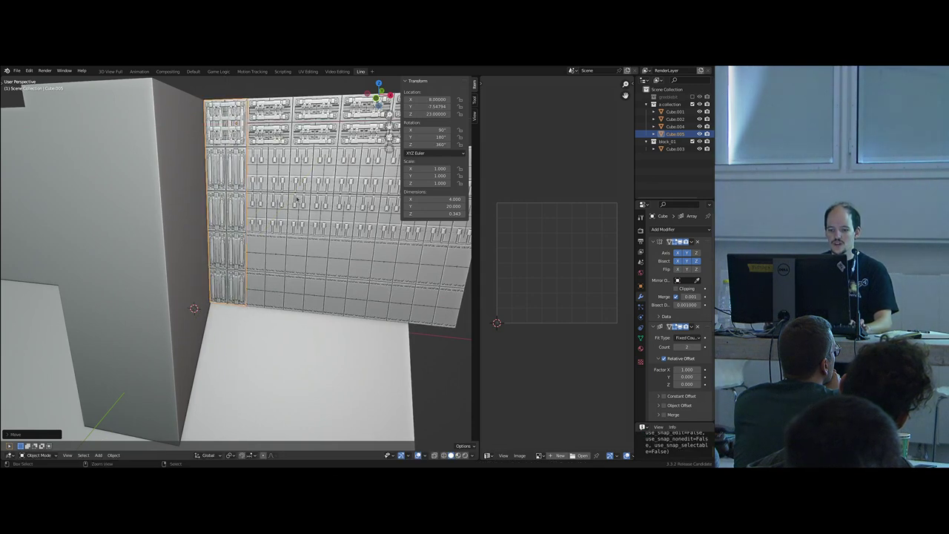
- Move the top panel along X to 11, beside the vertical strip, and set its second Array count to 4
shift+middle_drag(321, 221, 291, 278)
right_click(290, 276)
right_click(256, 196)
key(g)
key(x)
key(Return)
scroll(674, 353, down, 4)
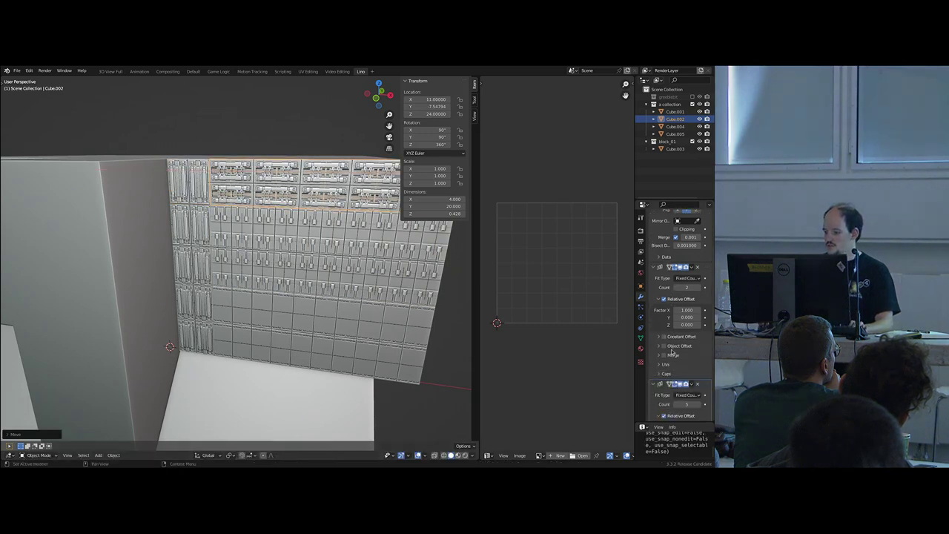
click(678, 393)
scroll(333, 267, down, 3)
middle_drag(334, 267, 326, 251)
key(alt+a)
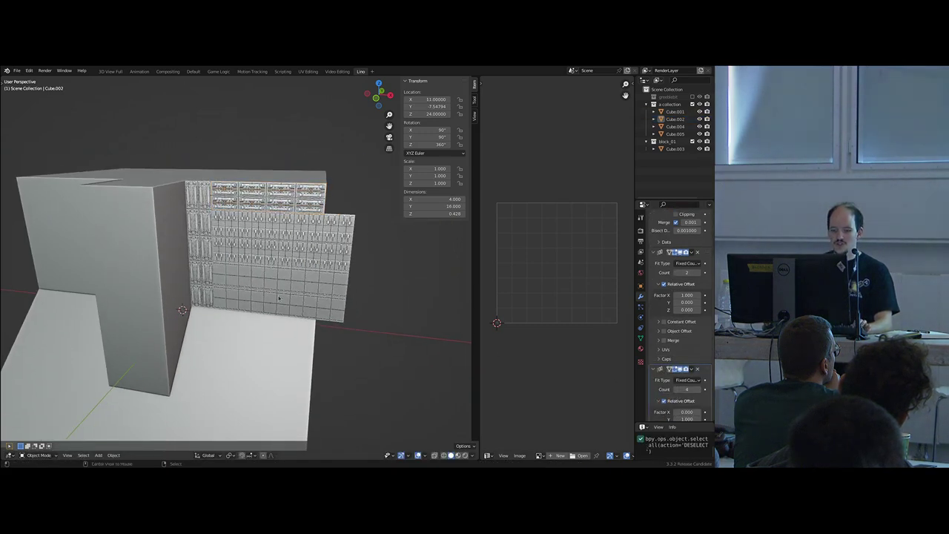
- Set the first Array count of the middle panel to 8 so it ends at the wall's outer edge
right_click(326, 245)
scroll(672, 291, up, 3)
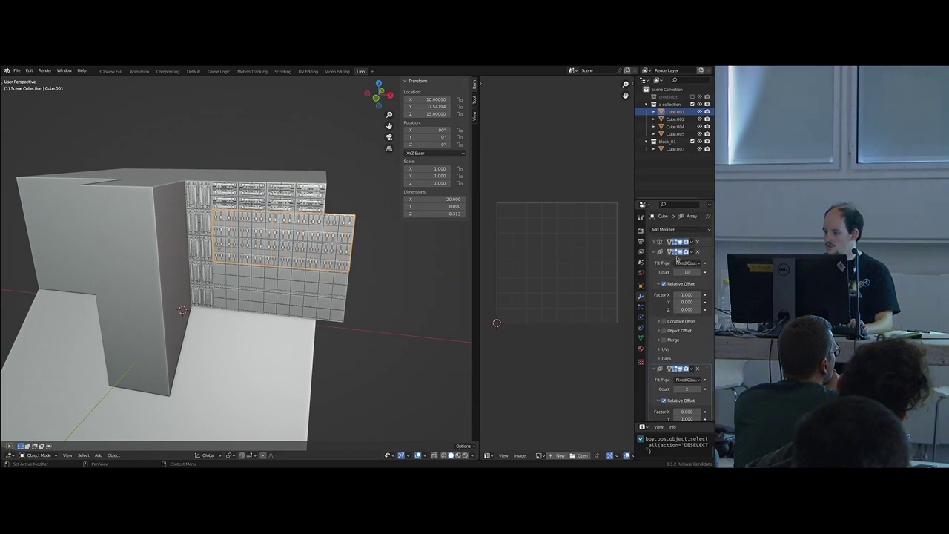
click(678, 272)
right_click(349, 288)
right_click(342, 239)
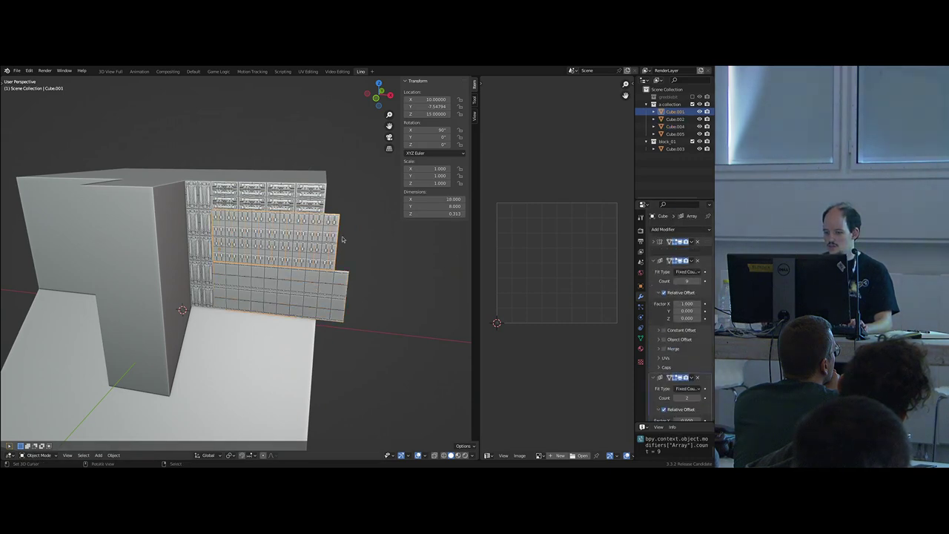
drag(679, 272, 671, 272)
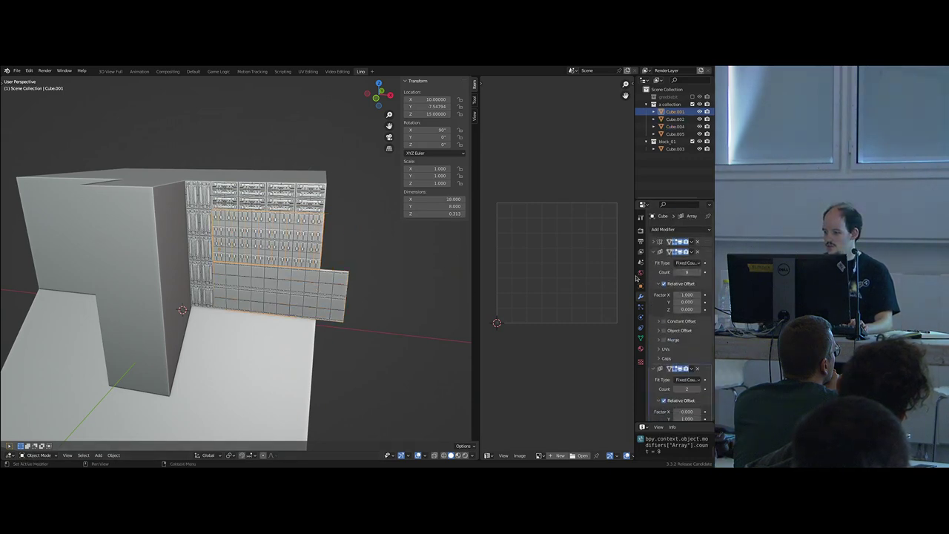
- Set the first Array count of the bottom panel to 8 and deselect everything
click(334, 300)
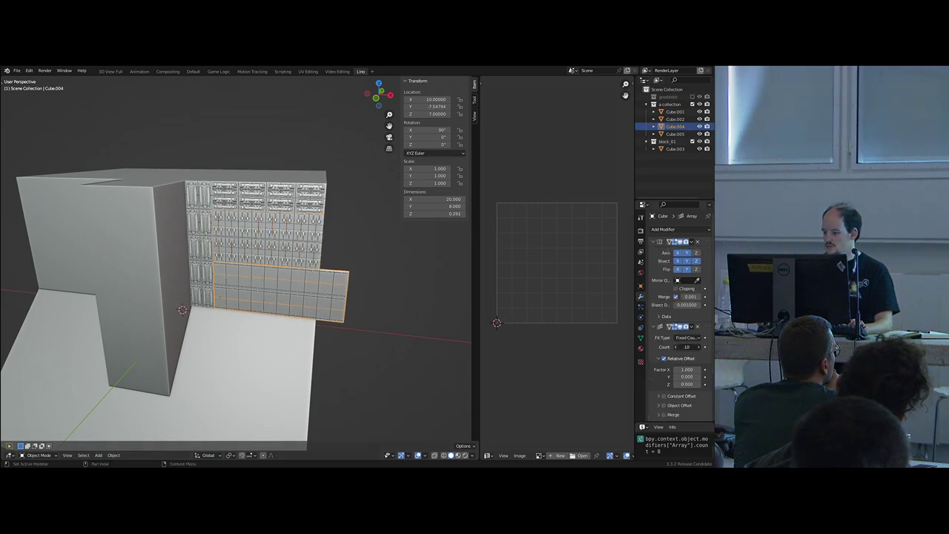
click(676, 348)
click(676, 348)
shift+middle_drag(371, 312, 387, 317)
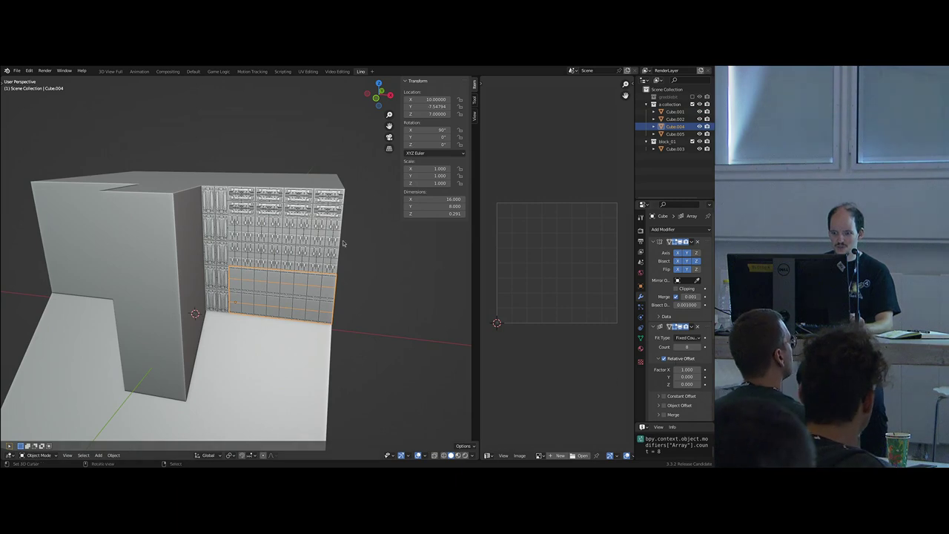
middle_drag(290, 281, 278, 306)
scroll(288, 280, up, 5)
key(alt+a)
scroll(278, 306, down, 2)
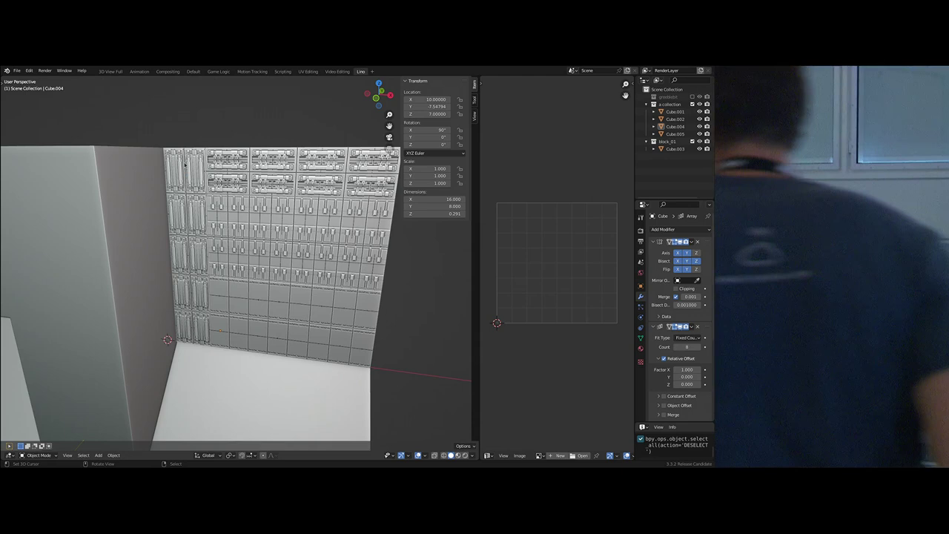
- Select all four wall panels and, in right view, duplicate them as linked copies placed down near the sloped face
scroll(200, 245, down, 6)
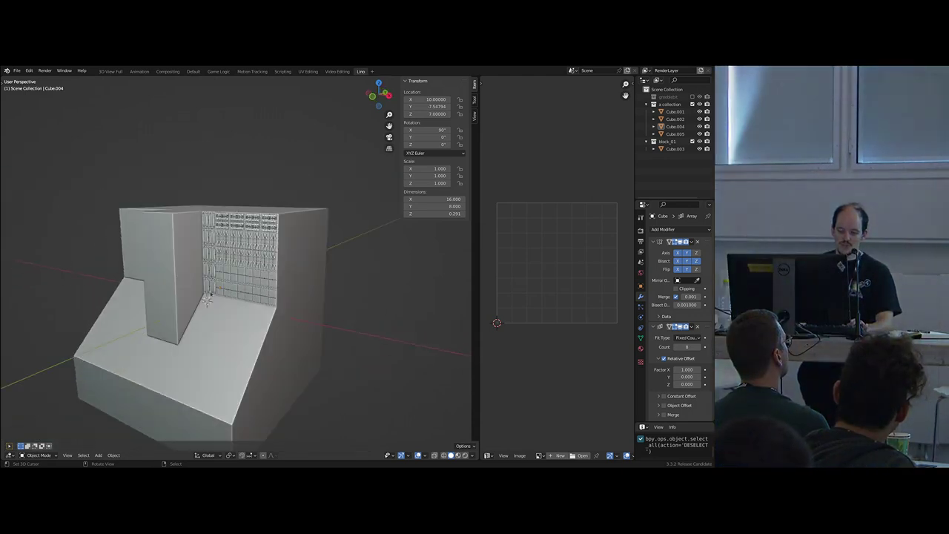
scroll(212, 294, up, 3)
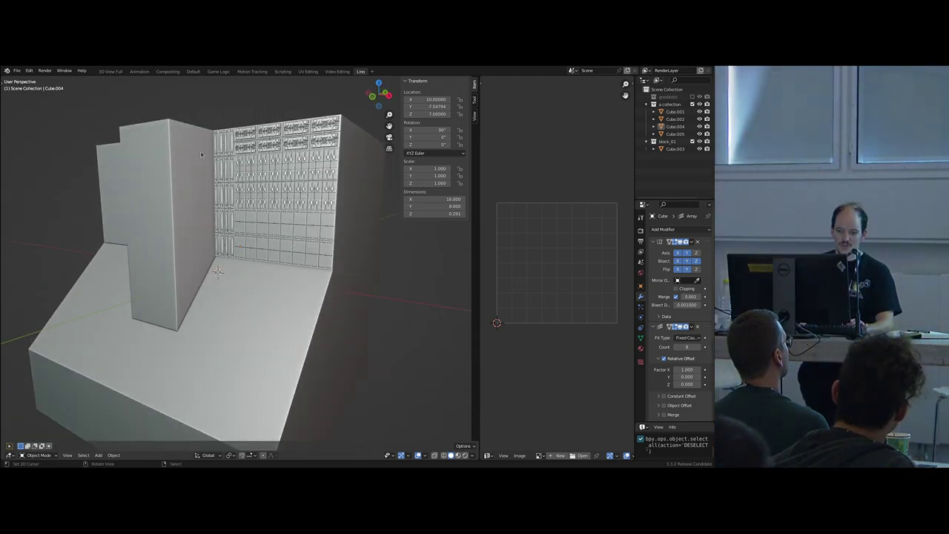
middle_drag(201, 153, 240, 191)
right_click(223, 238)
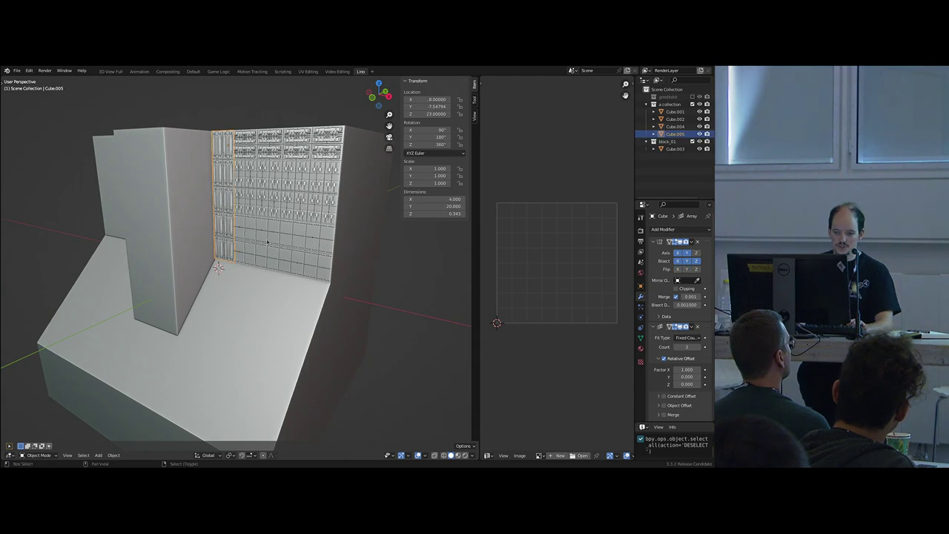
shift+right_click(255, 252)
shift+right_click(260, 199)
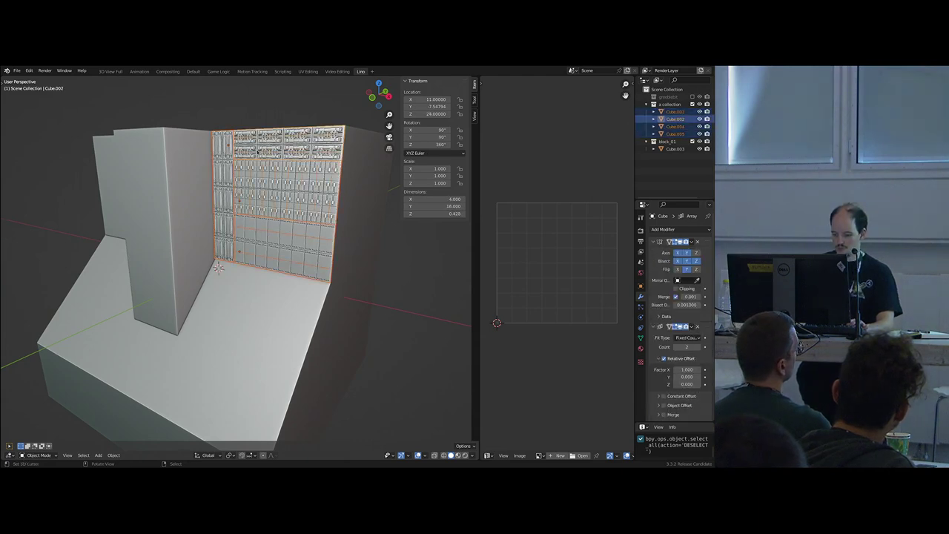
key(KP_1)
key(KP_3)
key(alt+d)
click(174, 250)
- Tilt the linked copies to about 40°, move them near the slope and switch the viewport to wireframe shading
key(r)
click(224, 298)
key(g)
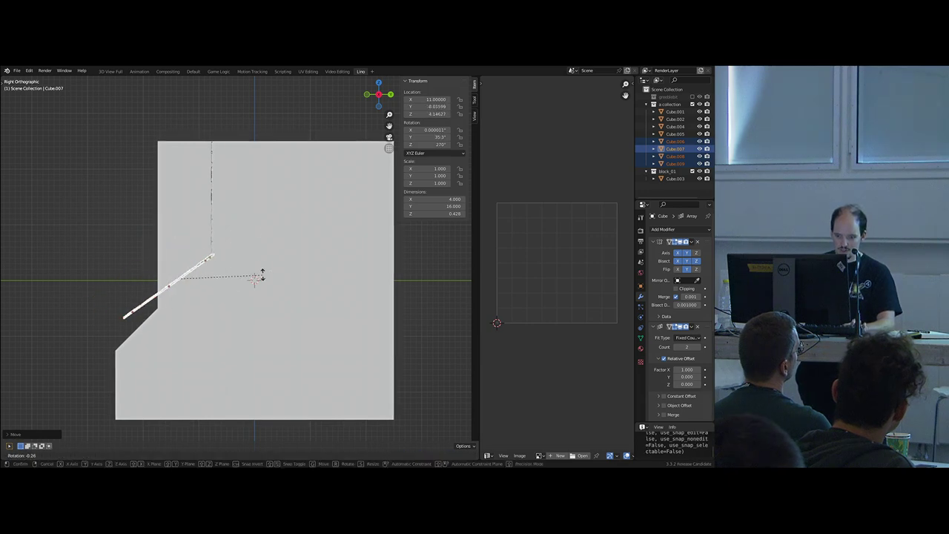
click(259, 277)
key(z)
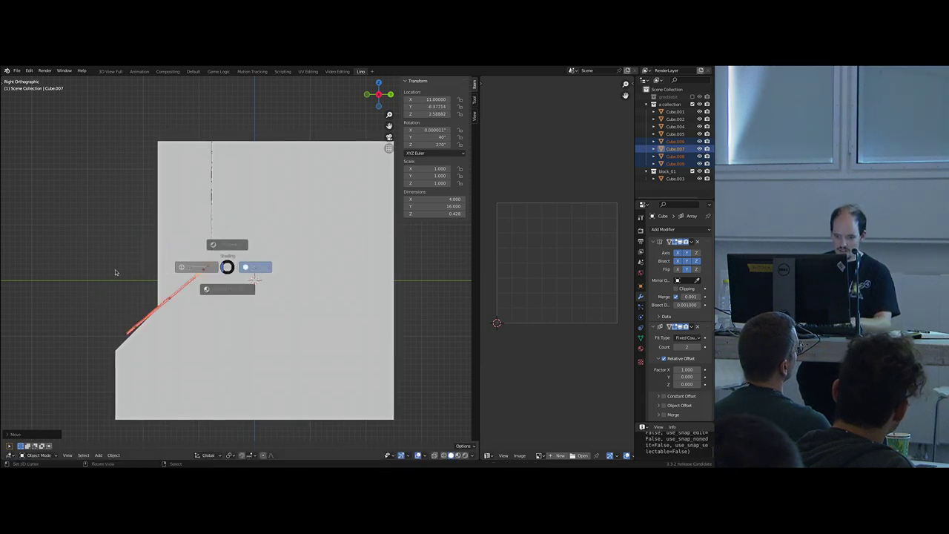
click(116, 272)
- In right view, rotate the copies to 45°, move them flush against the slope, then return to solid shading and deselect
middle_drag(229, 285, 244, 268)
key(KP_3)
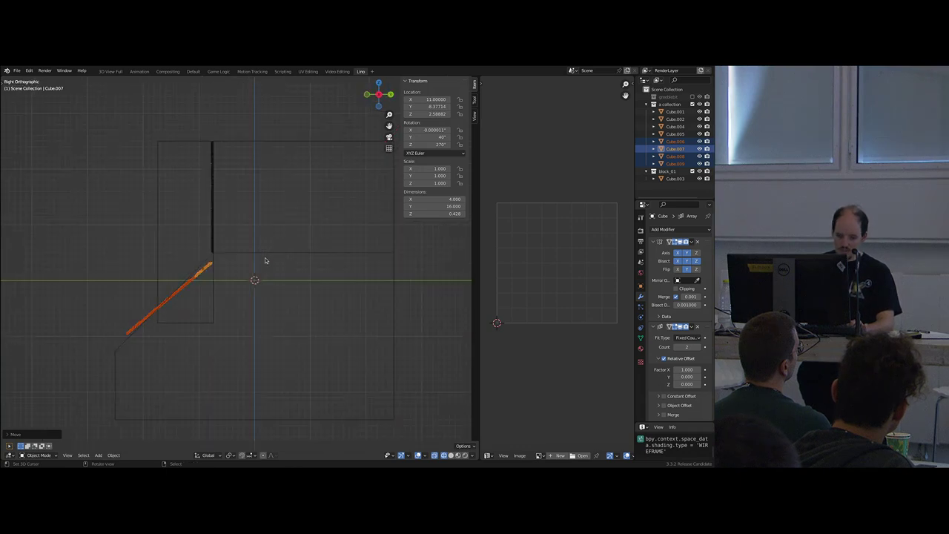
key(r)
click(269, 266)
key(g)
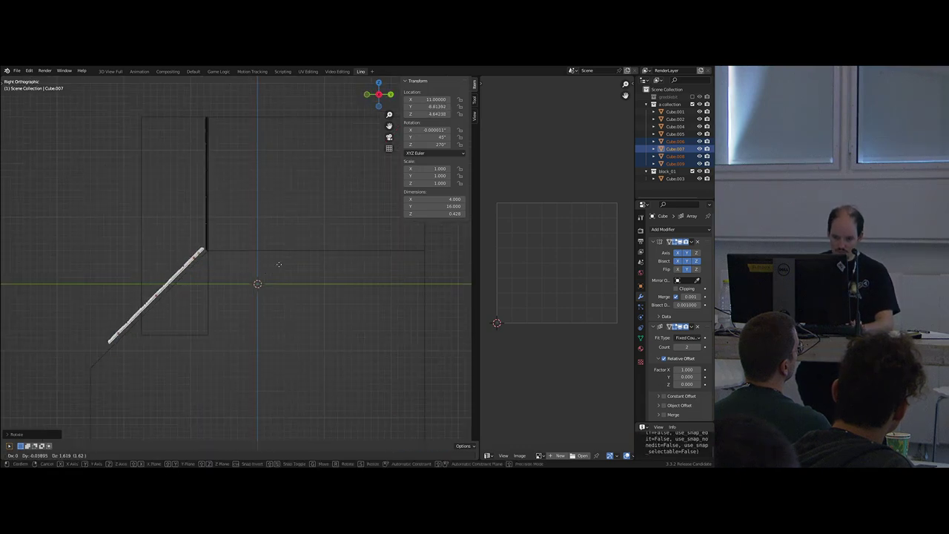
click(315, 282)
middle_drag(315, 281, 299, 305)
key(shift+z)
key(alt+a)
- Set the first Array count of the strip on the slope to 5 so it extends beneath the pillar, and deselect it
middle_drag(231, 305, 225, 345)
scroll(224, 344, up, 1)
right_click(231, 344)
shift+middle_drag(290, 333, 290, 291)
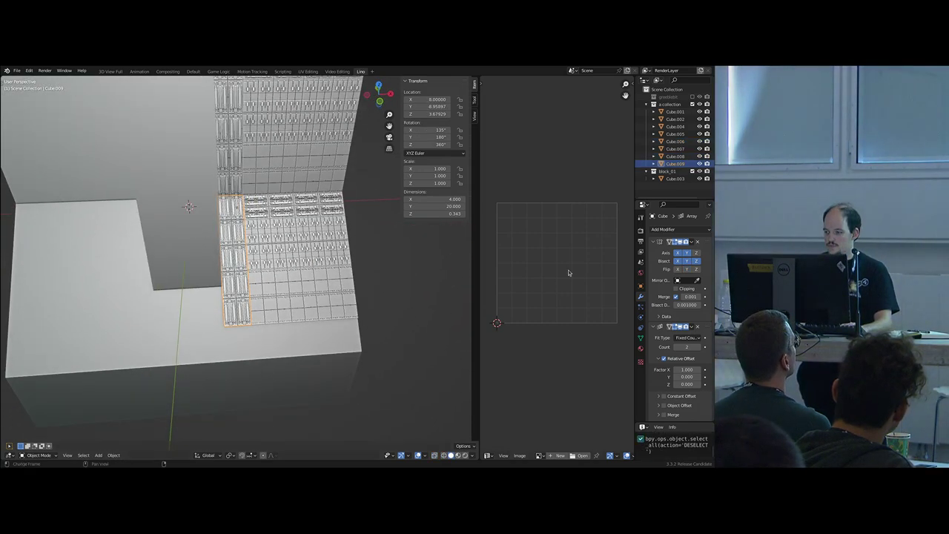
scroll(695, 361, down, 1)
scroll(685, 339, down, 2)
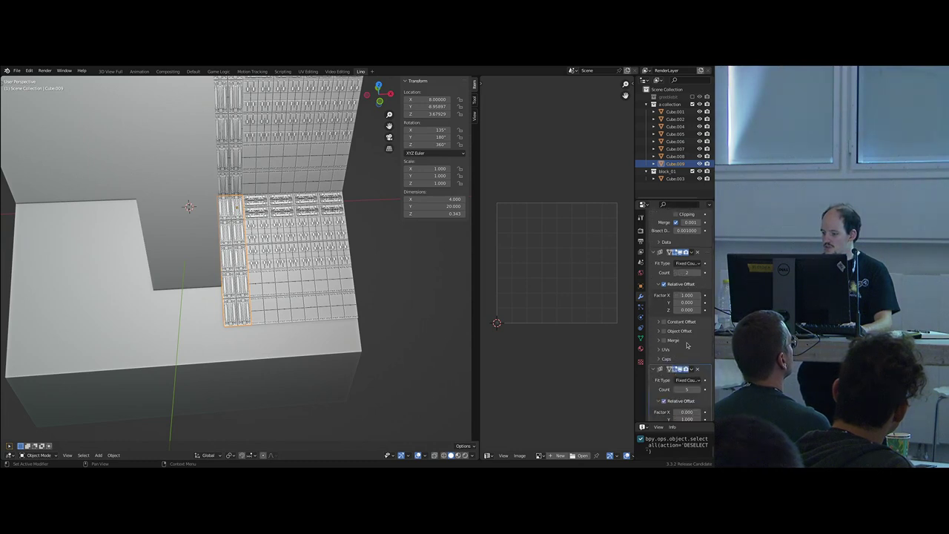
click(699, 273)
click(699, 274)
click(698, 273)
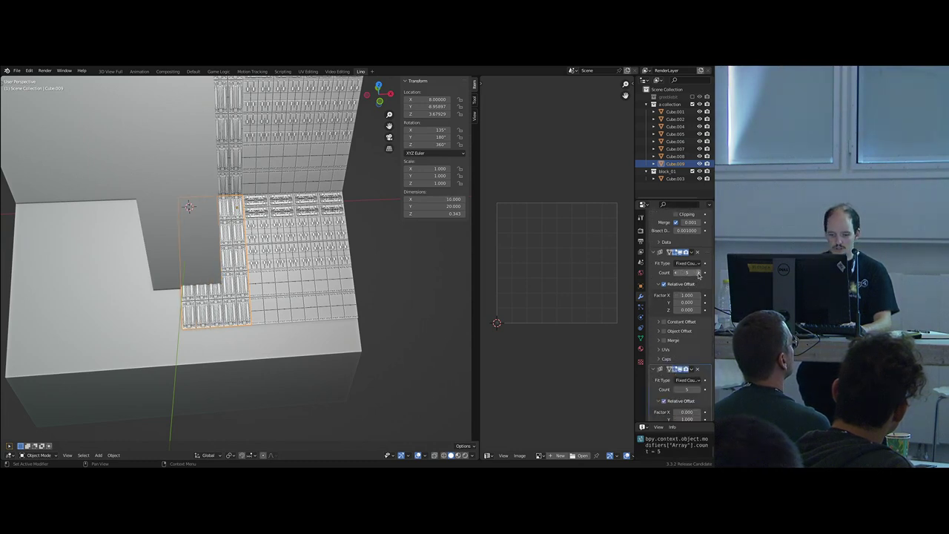
scroll(309, 290, down, 2)
key(alt+a)
middle_drag(314, 292, 219, 226)
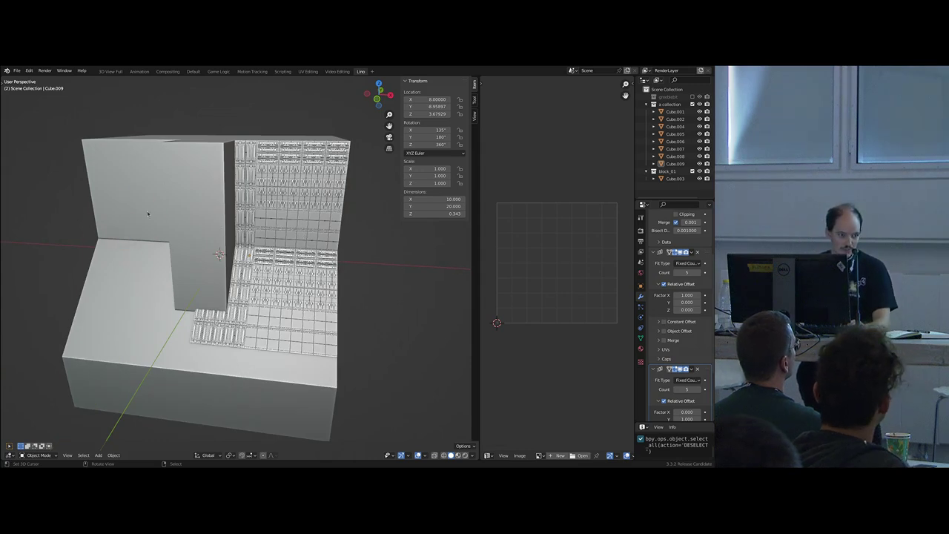
scroll(147, 210, up, 4)
click(295, 198)
key(alt+d)
key(x)
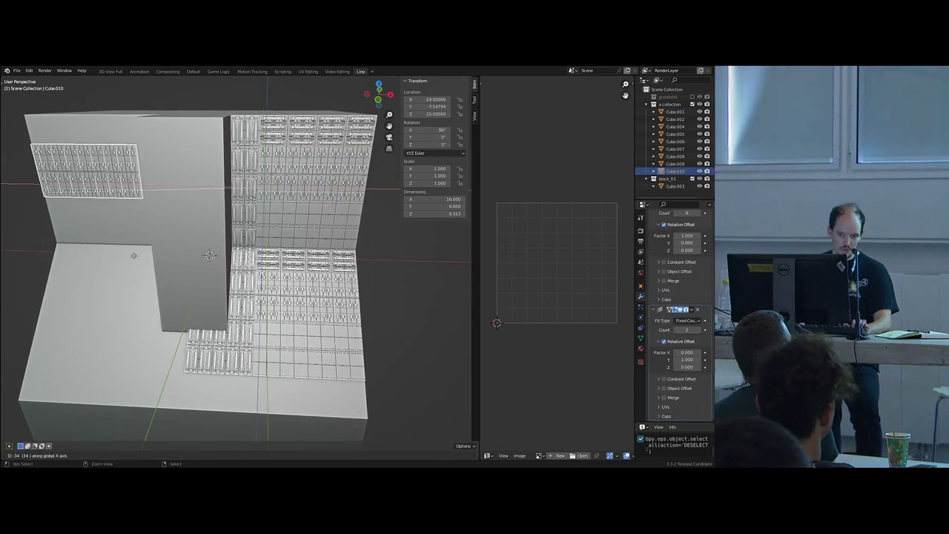
click(136, 255)
key(x)
click(148, 262)
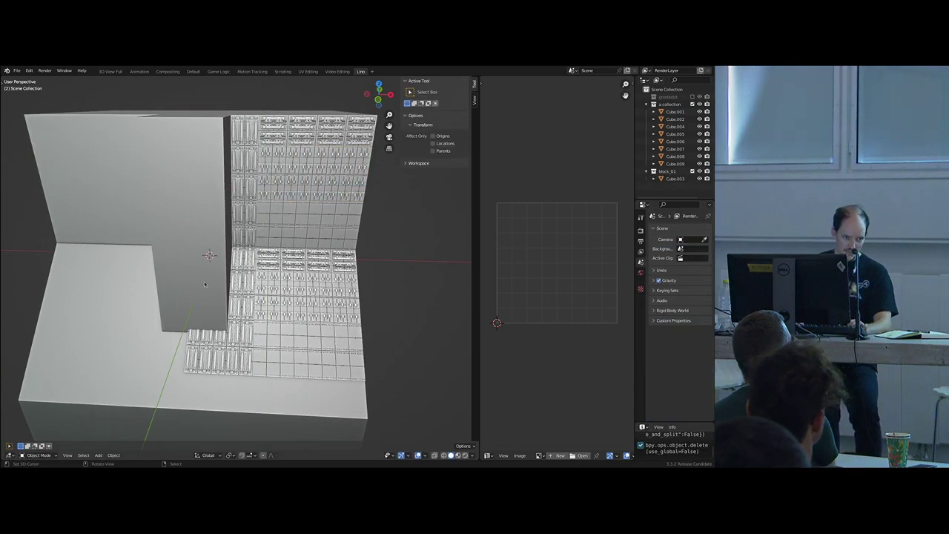
- Add an empty at the world origin and switch the viewport to wireframe shading to inspect its placement
key(shift+a)
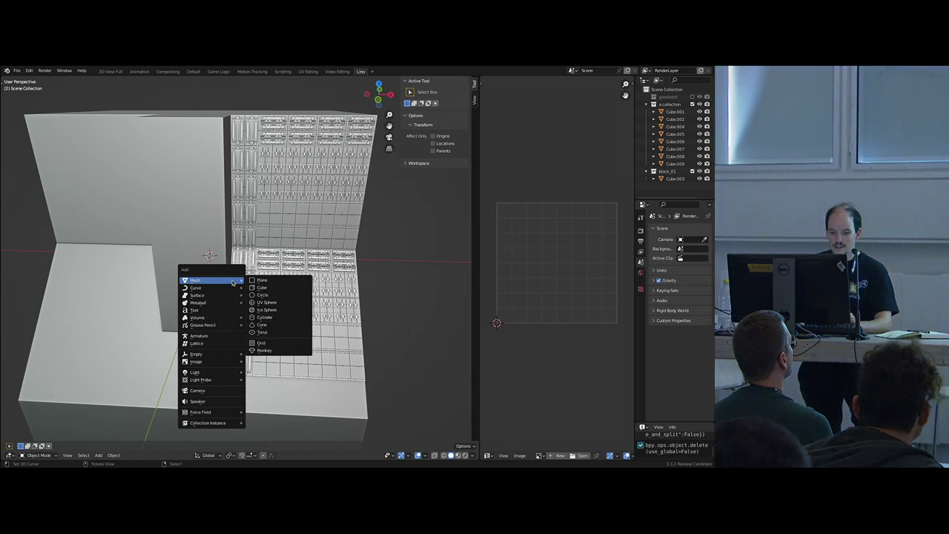
mouse_move(196, 354)
click(271, 352)
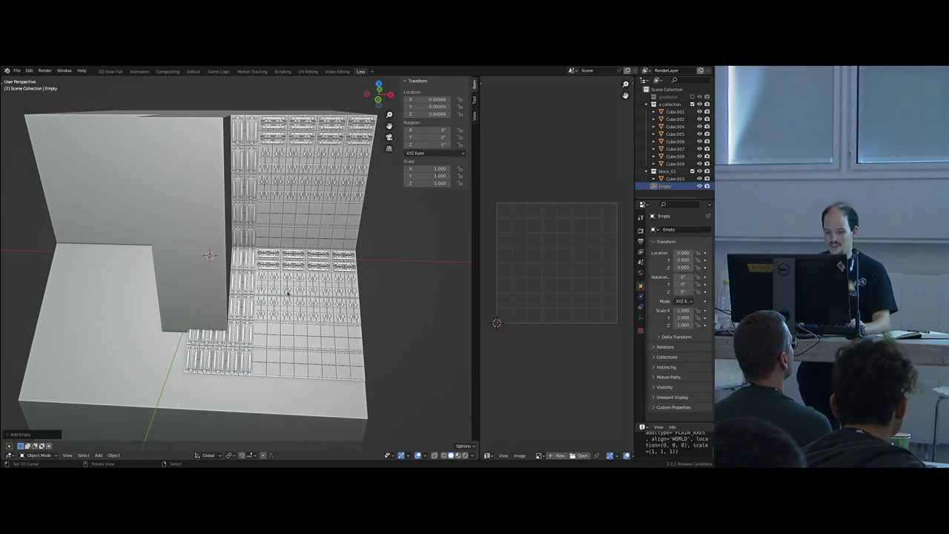
key(alt+g)
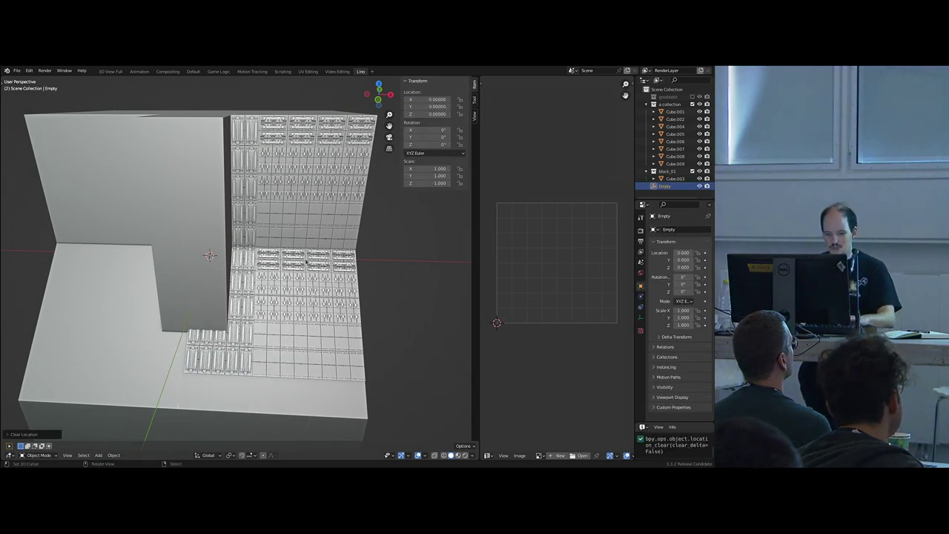
key(z)
middle_drag(113, 355, 308, 287)
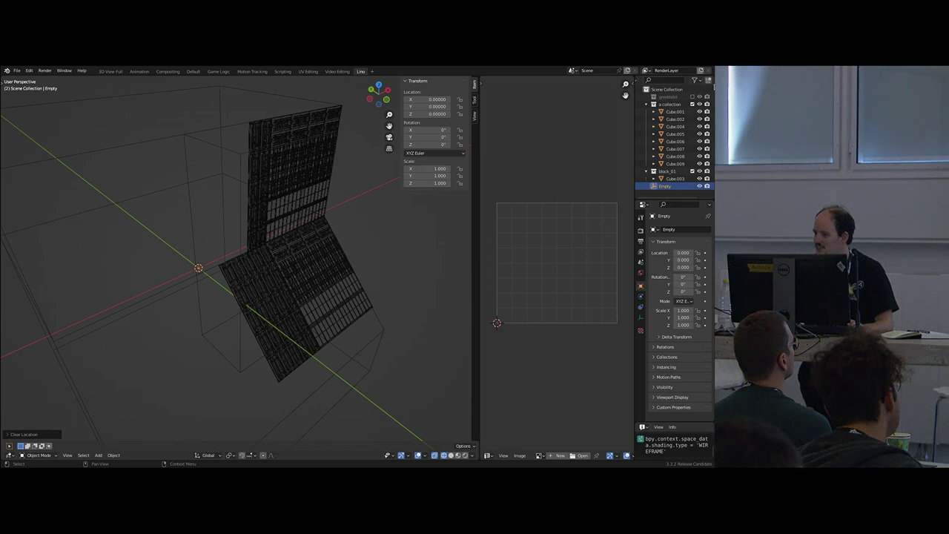
- Show the selectability toggles in the outliner, make the new empty unselectable and rename it e_mir_01
click(696, 80)
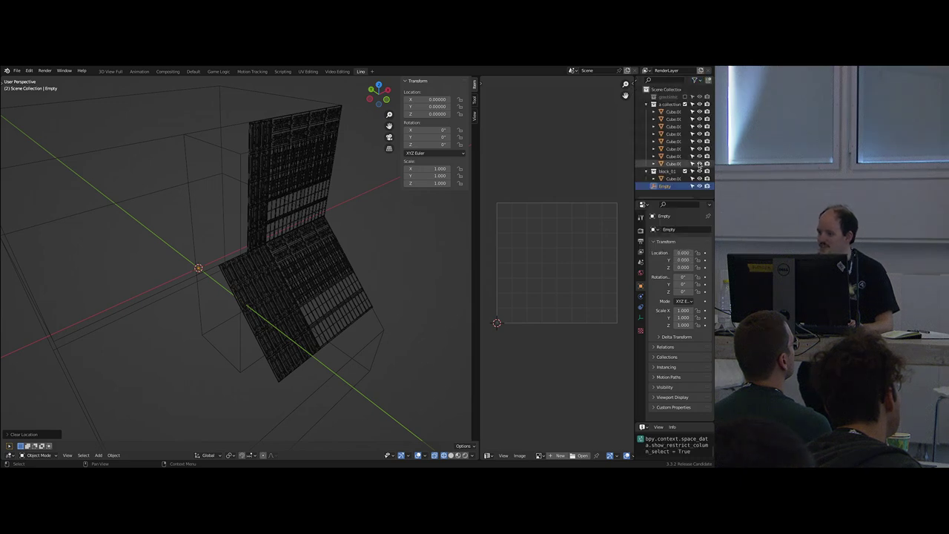
click(692, 186)
double_click(666, 186)
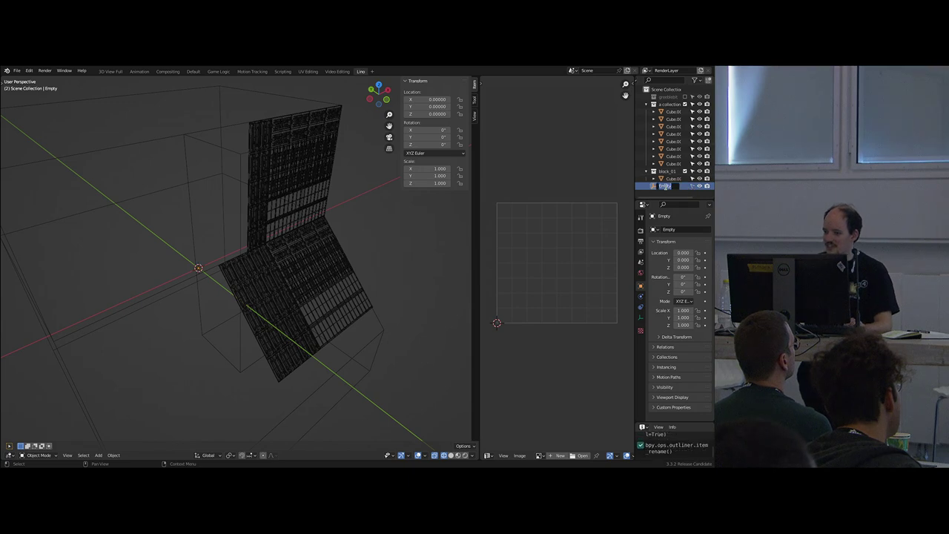
text(e_mir_01)
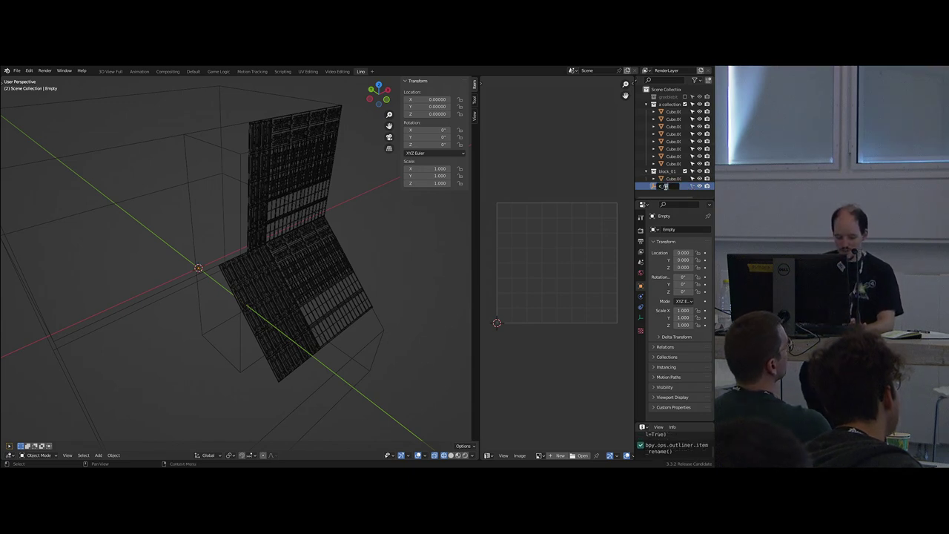
key(Return)
- Return the viewport to solid shading with the front of the block in view
middle_drag(327, 233, 267, 251)
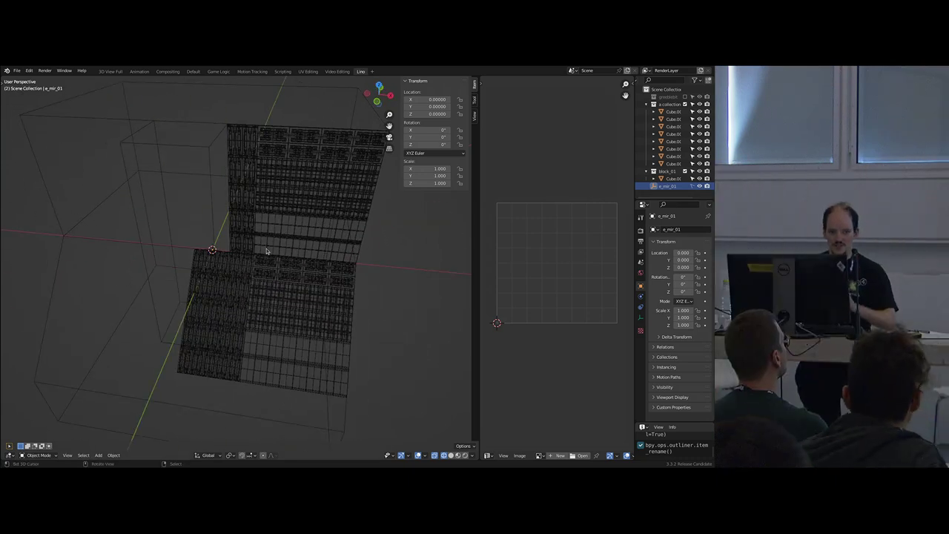
key(z)
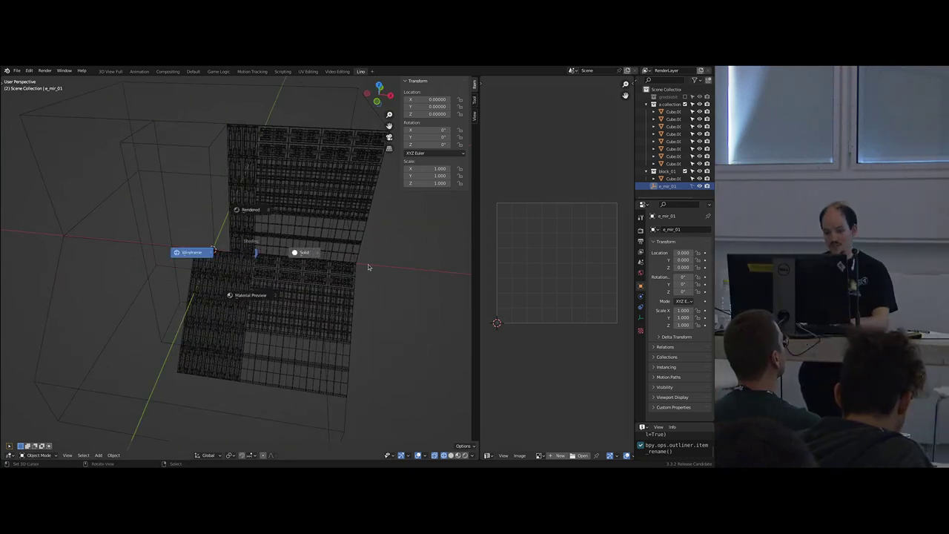
click(369, 267)
- Collapse the existing modifiers of the lowest wide wall panel and add an X-axis Mirror modifier with e_mir_01 as the mirror object
right_click(326, 241)
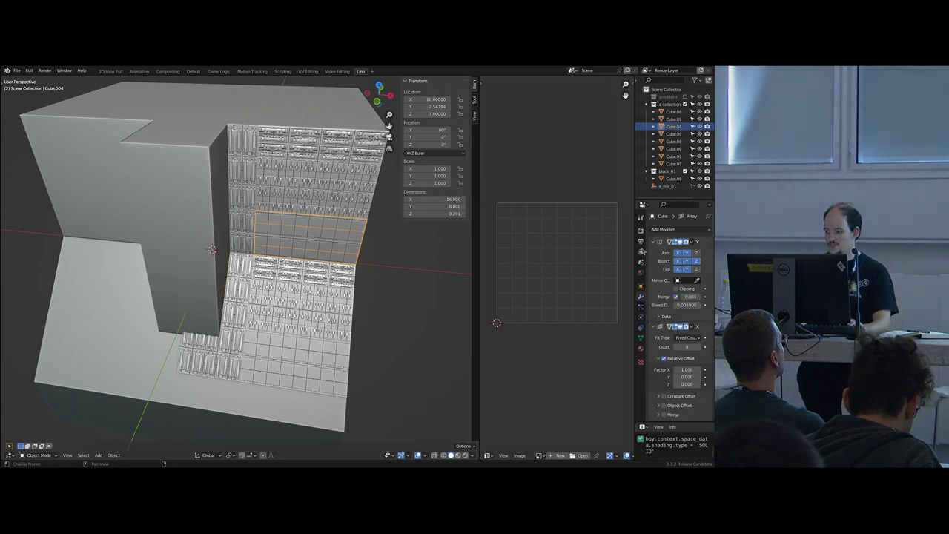
click(653, 243)
click(653, 253)
click(654, 261)
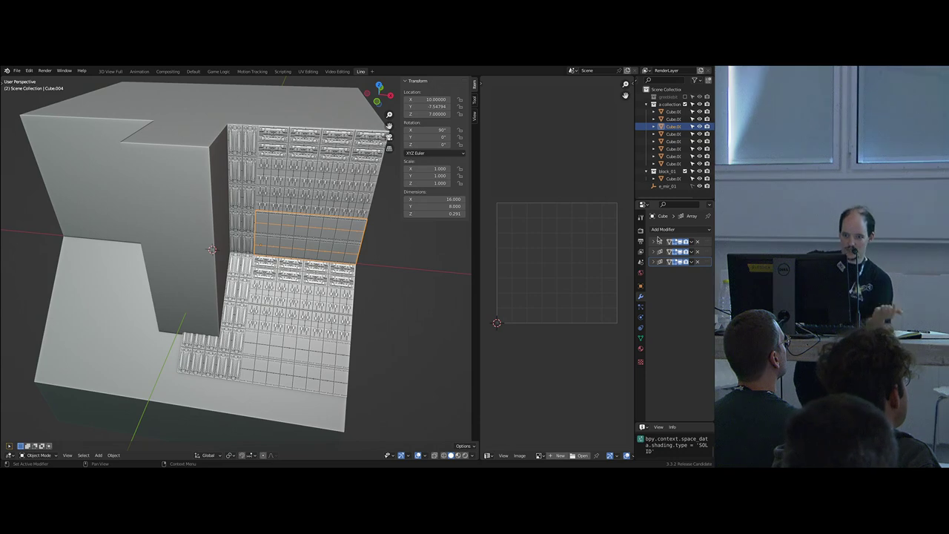
click(673, 230)
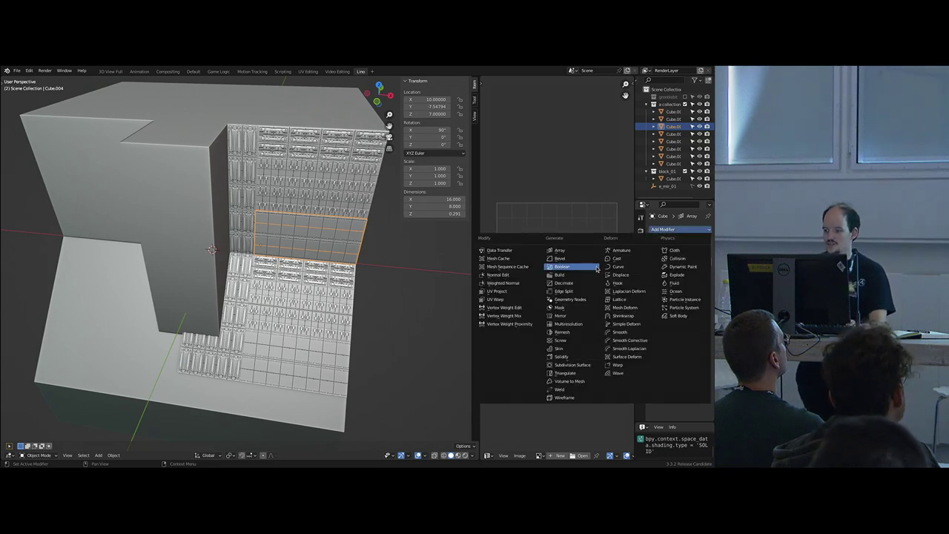
click(581, 315)
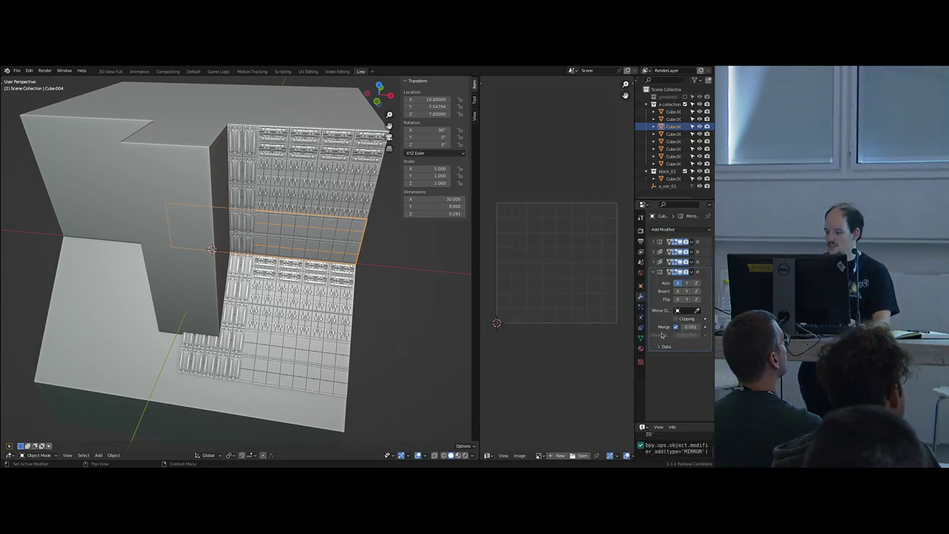
click(684, 310)
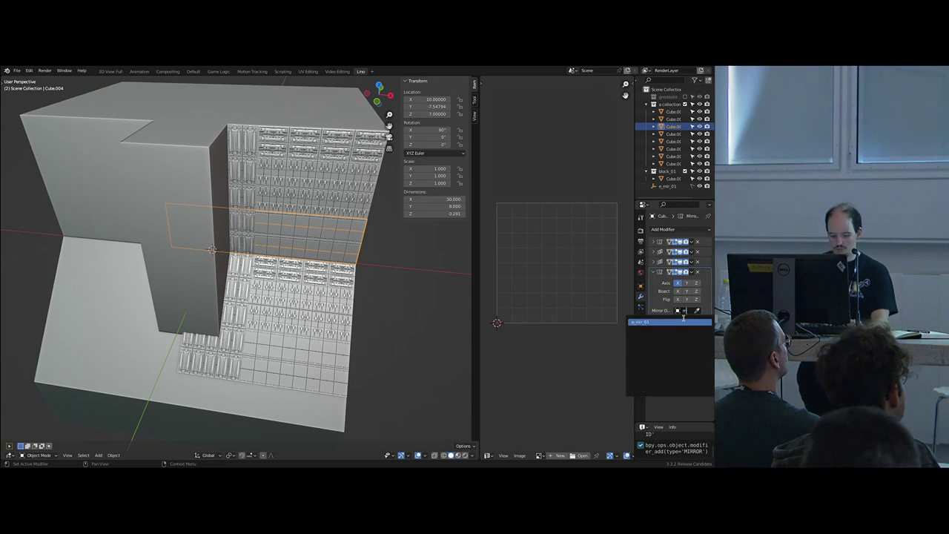
click(685, 321)
middle_drag(391, 302, 396, 275)
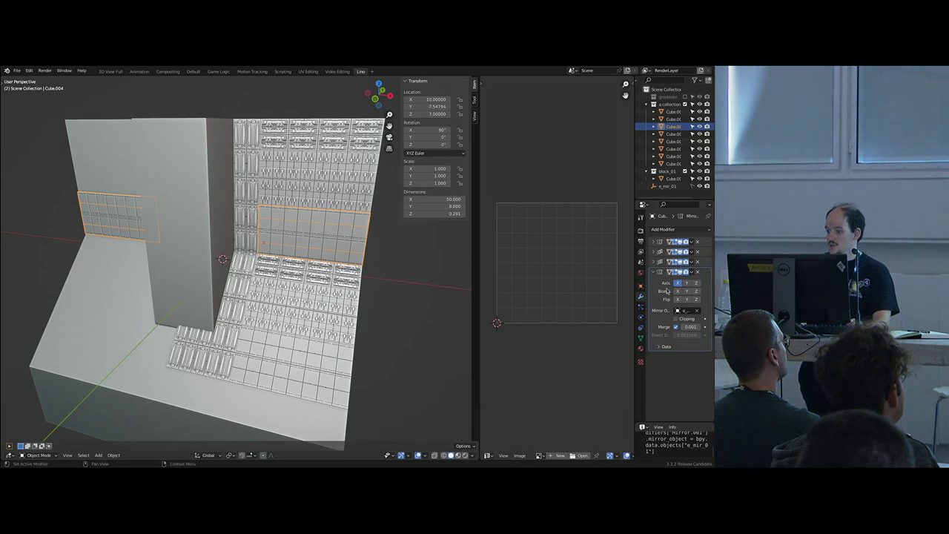
click(696, 272)
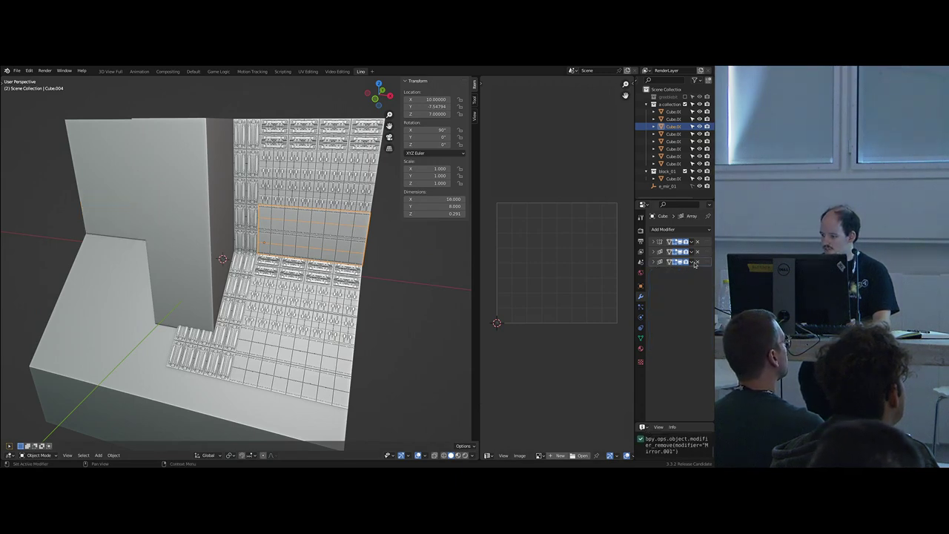
key(ctrl+z)
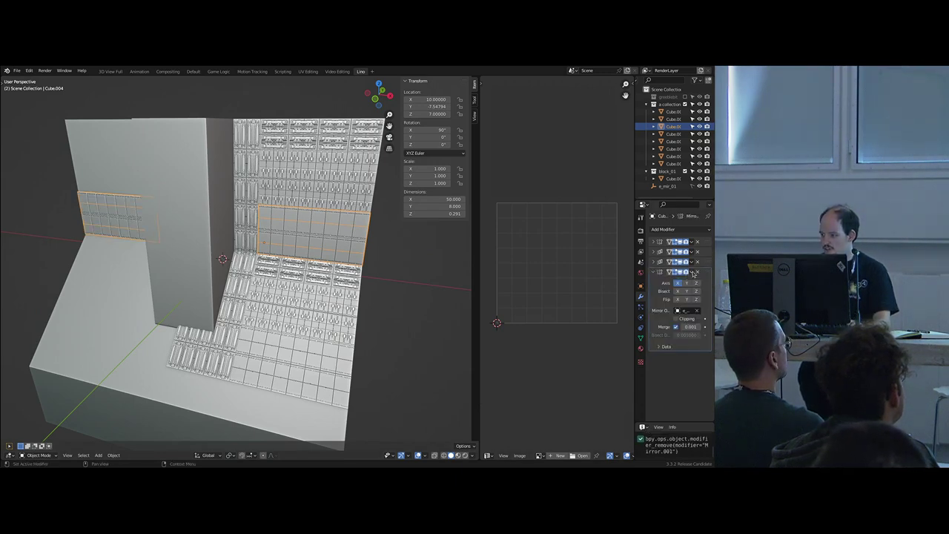
click(693, 273)
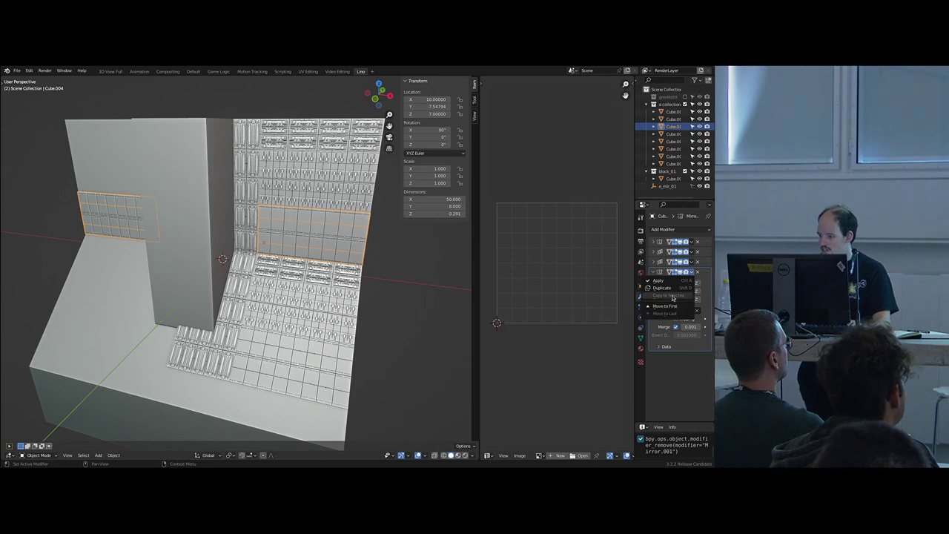
- Collapse the existing modifiers of the middle wide wall panel and add an X-axis Mirror modifier after them
click(274, 181)
click(654, 252)
click(654, 296)
click(654, 303)
click(653, 262)
click(663, 229)
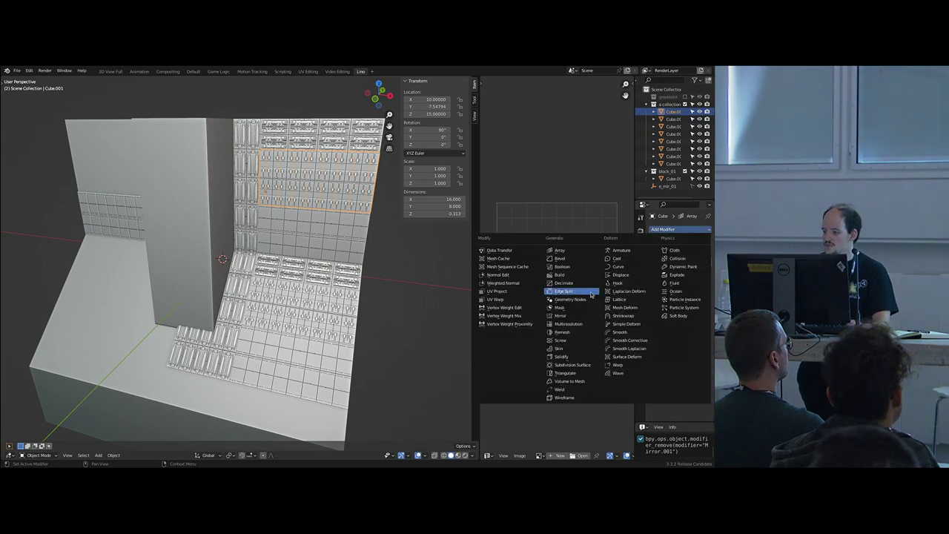
click(577, 323)
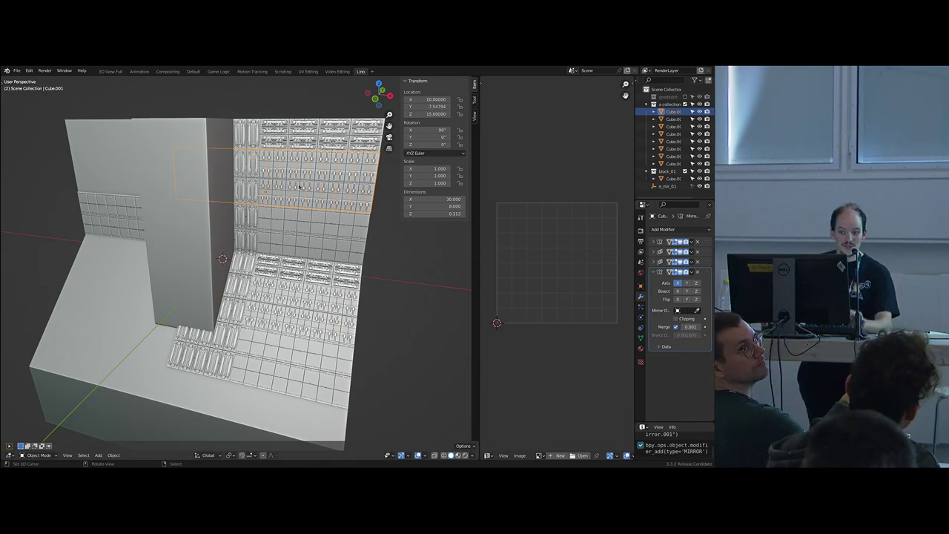
- Try copying all modifiers from the lowest wide wall panel to the middle one, and undo the copy
shift+click(298, 233)
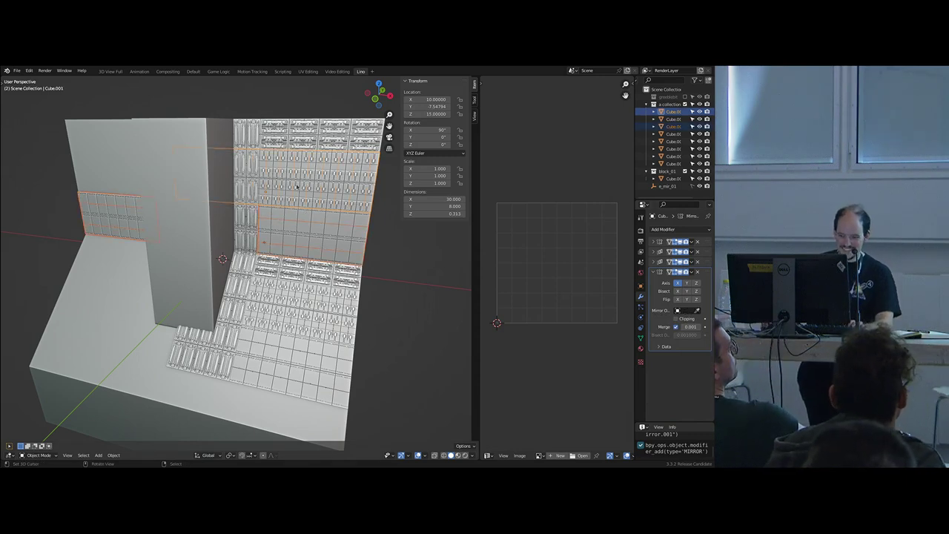
shift+click(302, 231)
shift+click(301, 231)
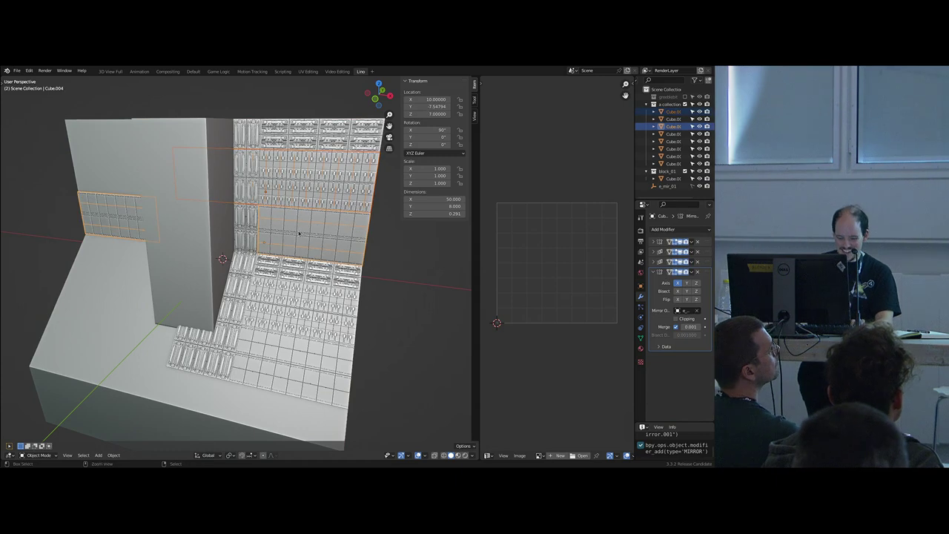
key(ctrl+l)
mouse_move(299, 233)
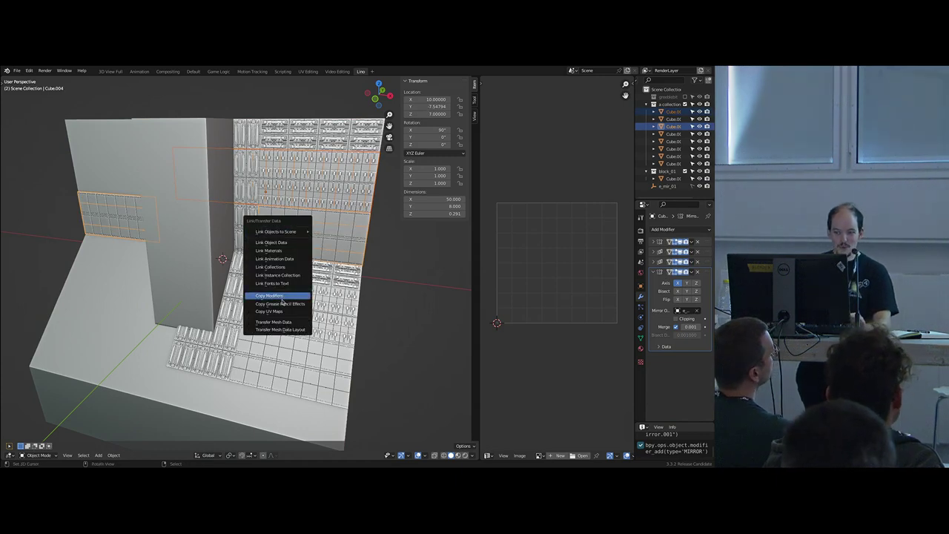
click(282, 296)
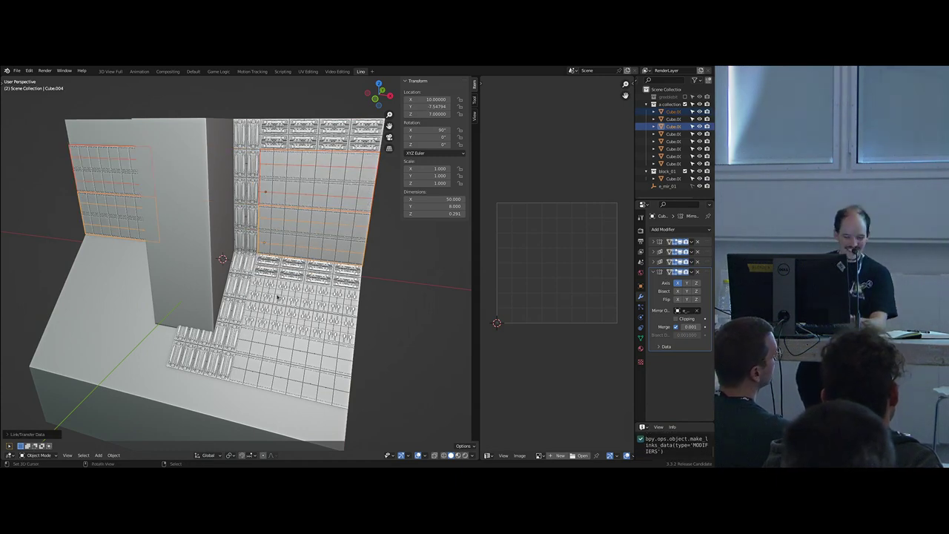
key(ctrl+z)
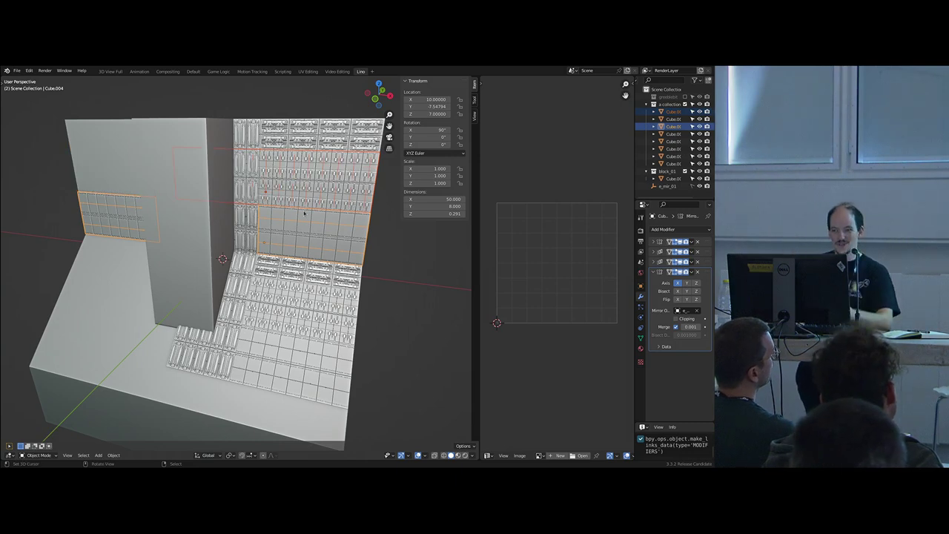
- Set e_mir_01 as the mirror object of the middle wall panel's last Mirror modifier
click(334, 192)
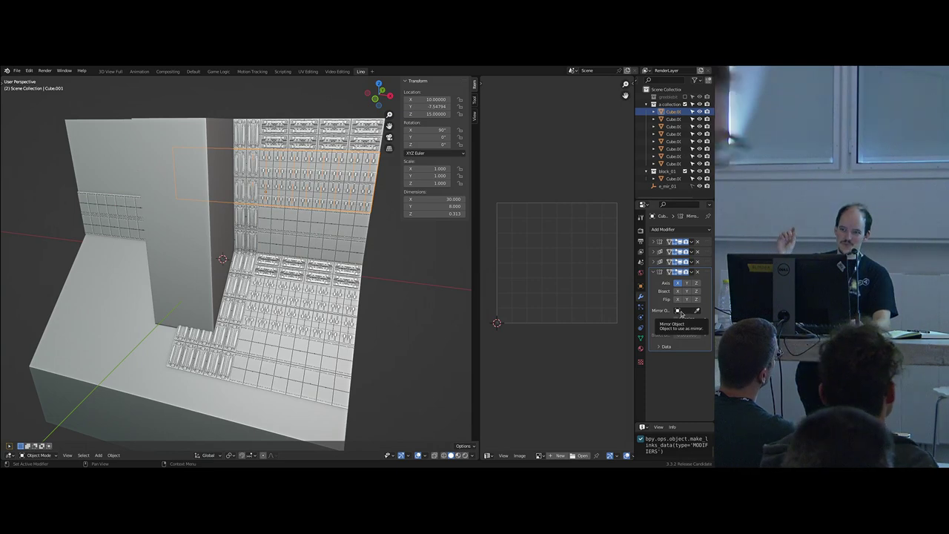
click(680, 311)
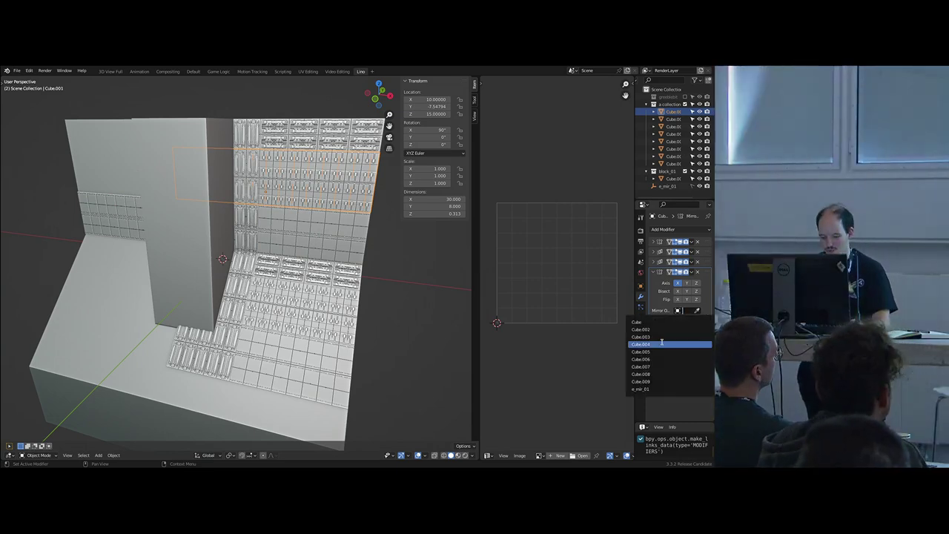
click(662, 389)
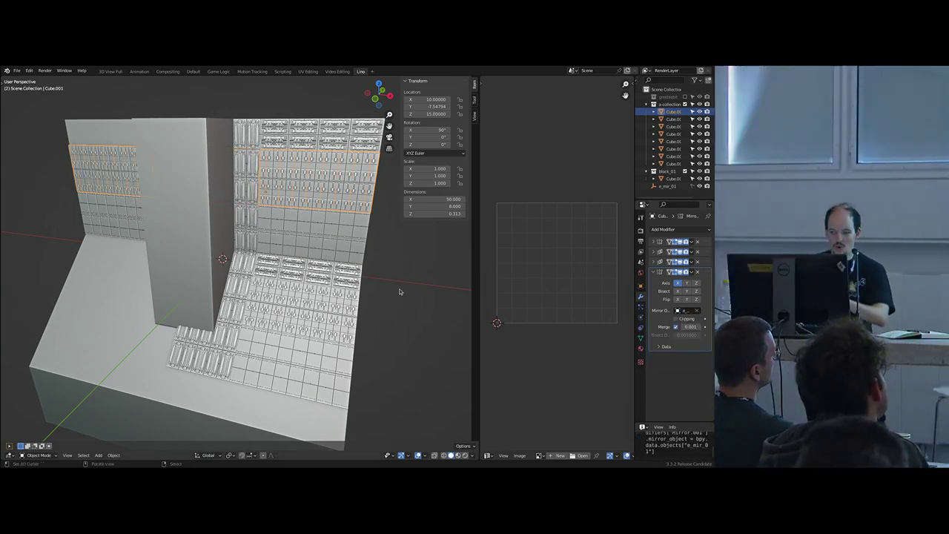
- Add an X-axis Mirror modifier to the top wide wall panel after its existing modifiers, with e_mir_01 as the mirror object
click(315, 139)
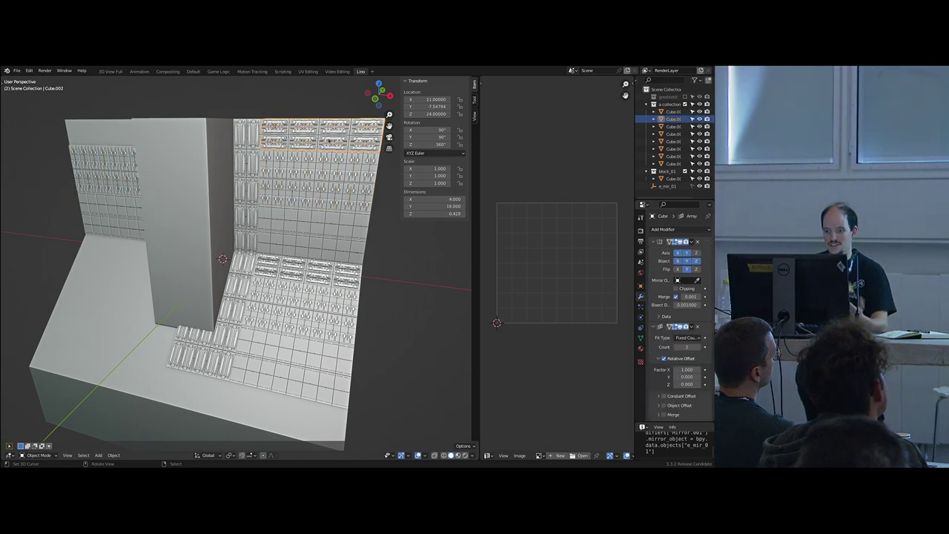
scroll(664, 356, down, 4)
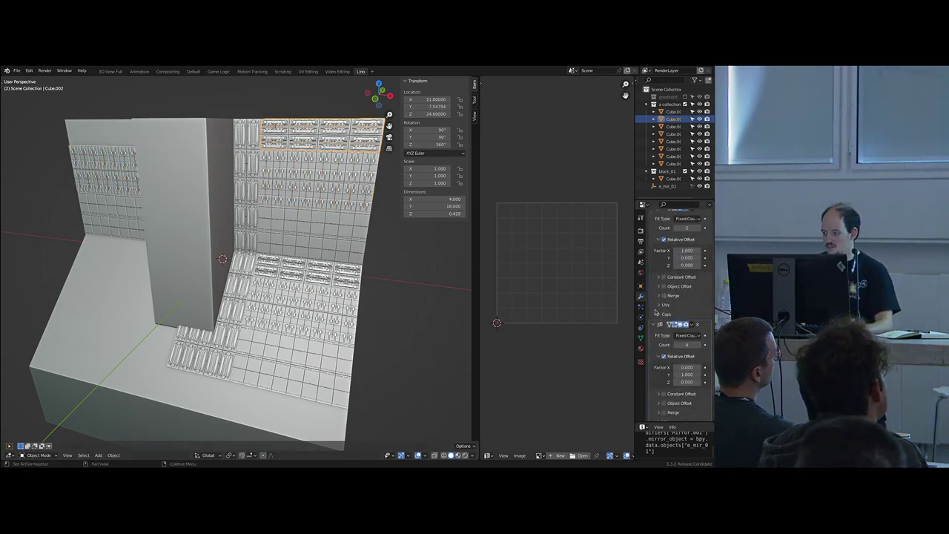
scroll(660, 342, down, 2)
scroll(658, 356, up, 6)
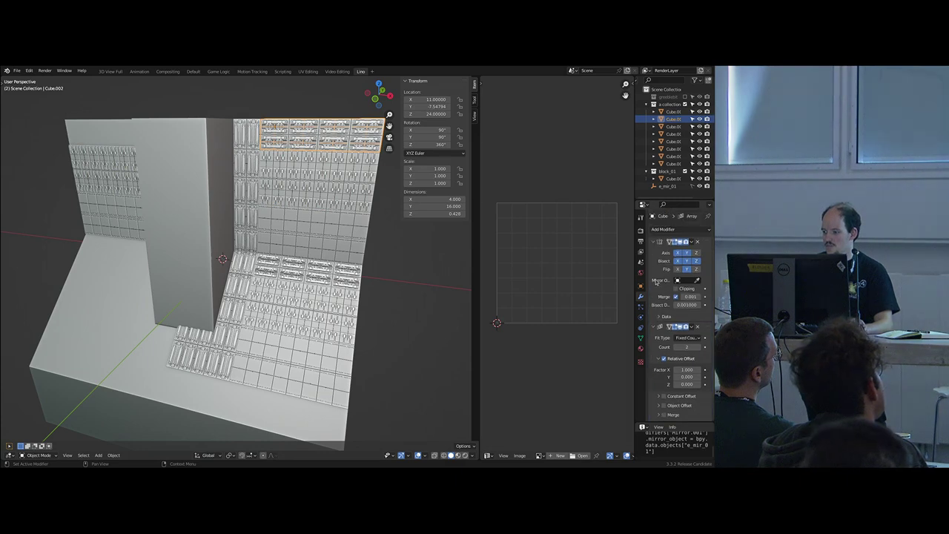
click(653, 243)
click(680, 229)
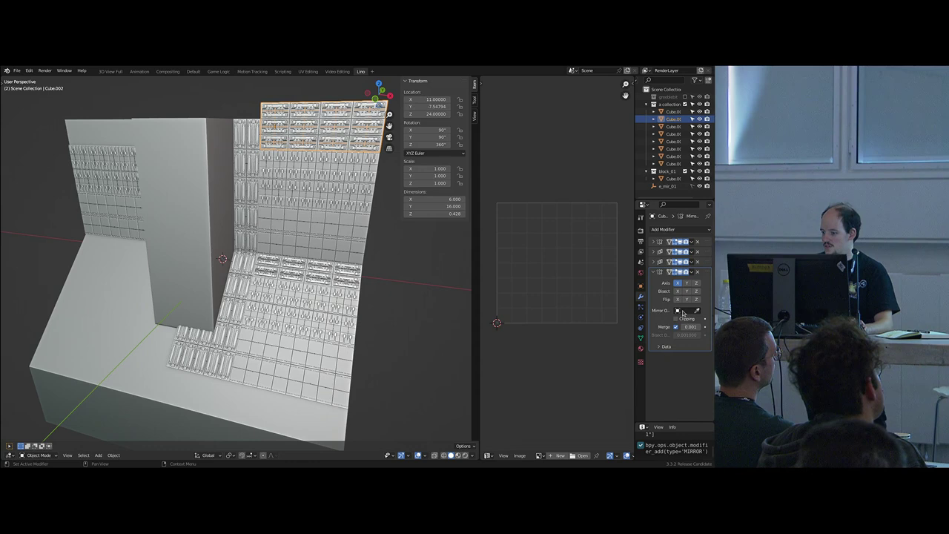
click(683, 311)
text(mi)
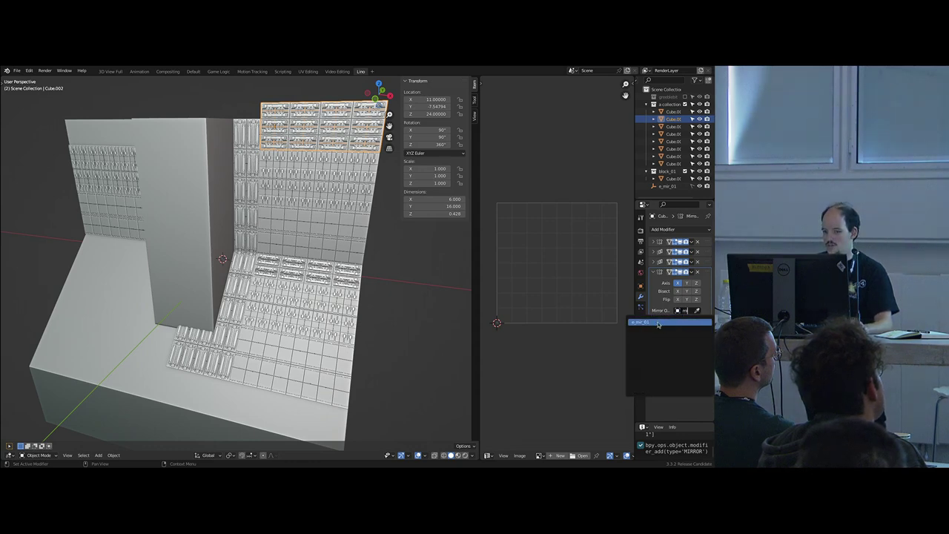
click(658, 324)
- Copy the modifiers of the top wide wall panel to the matching top panel on the slope
right_click(247, 178)
middle_drag(276, 272, 308, 292)
right_click(313, 258)
shift+right_click(300, 123)
key(ctrl+l)
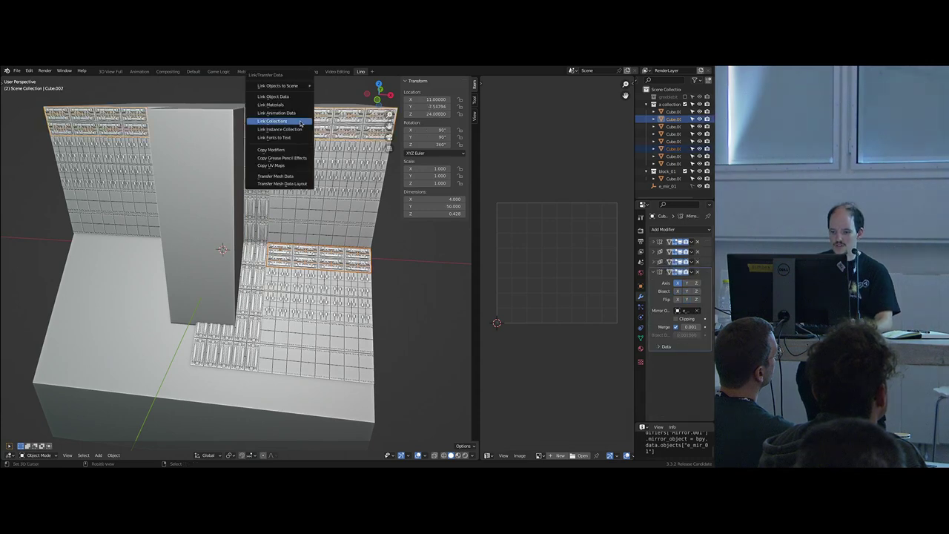
click(286, 150)
- Copy the modifiers of the middle wide wall panel to the matching middle panel on the slope
click(297, 298)
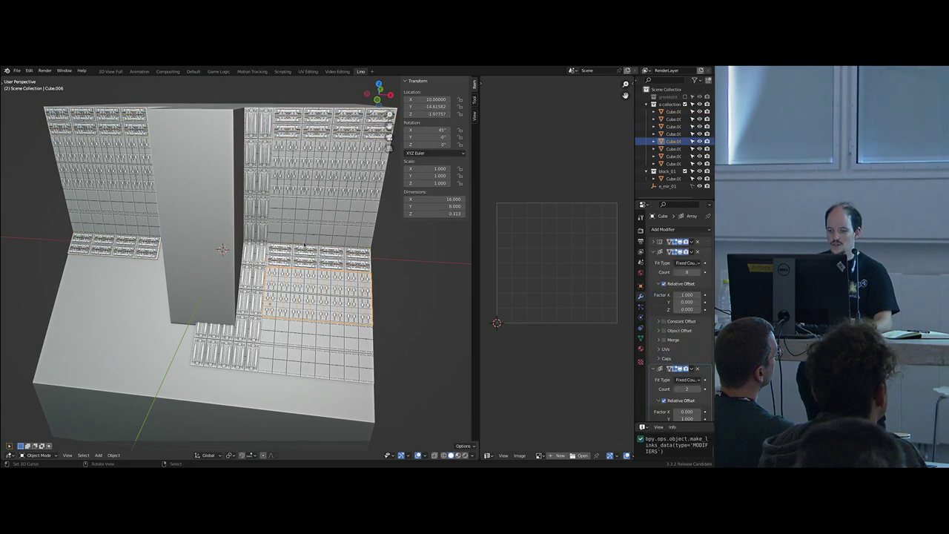
shift+click(304, 153)
key(ctrl+l)
click(304, 171)
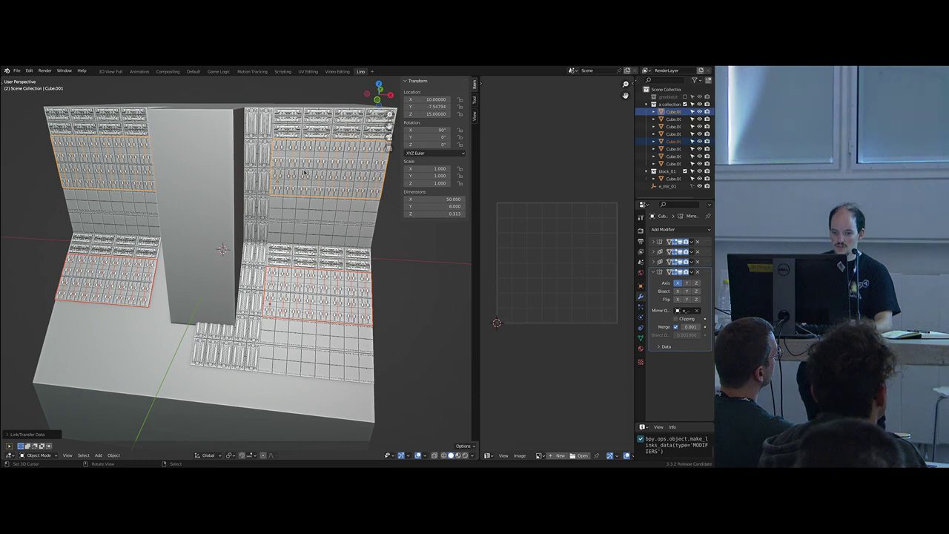
- Copy the modifiers of the lowest wide wall panel to the matching lowest panel on the slope
click(302, 325)
shift+click(322, 201)
key(ctrl+l)
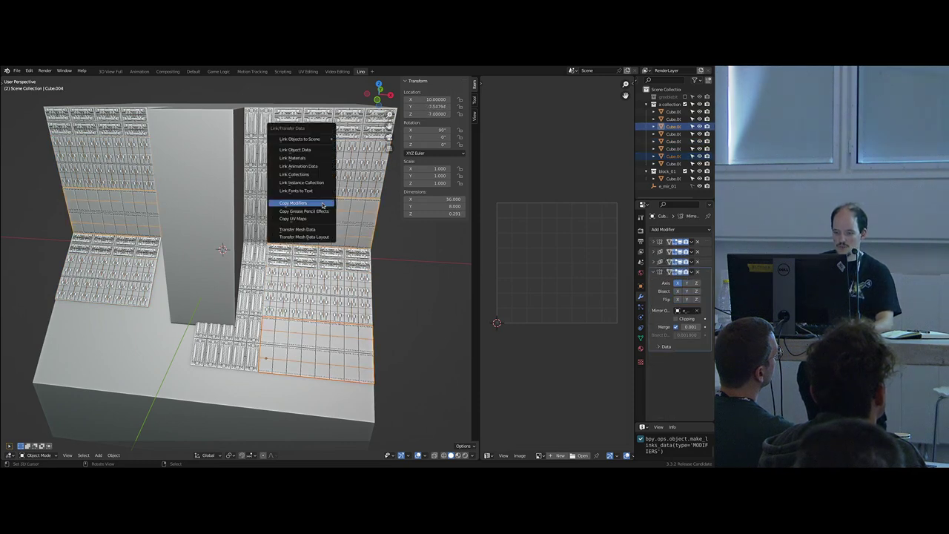
click(322, 204)
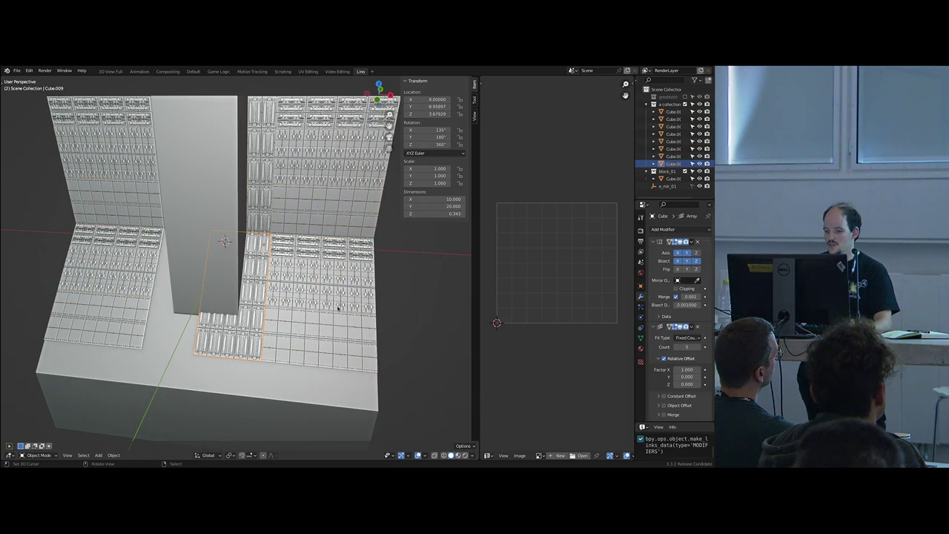
- Add an X-axis Mirror modifier to the narrow slope panel after its existing modifiers, with e_mir_01 as the mirror object
drag(653, 242, 653, 264)
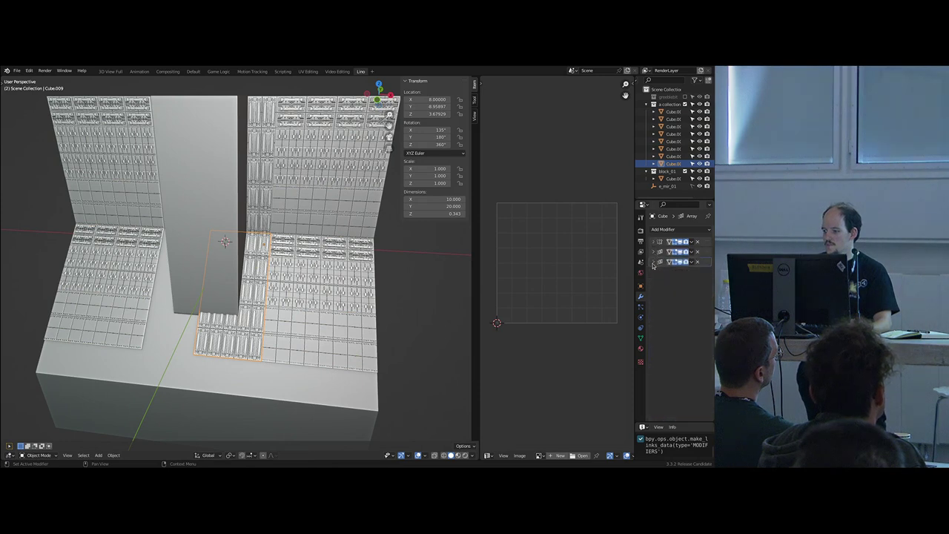
click(655, 231)
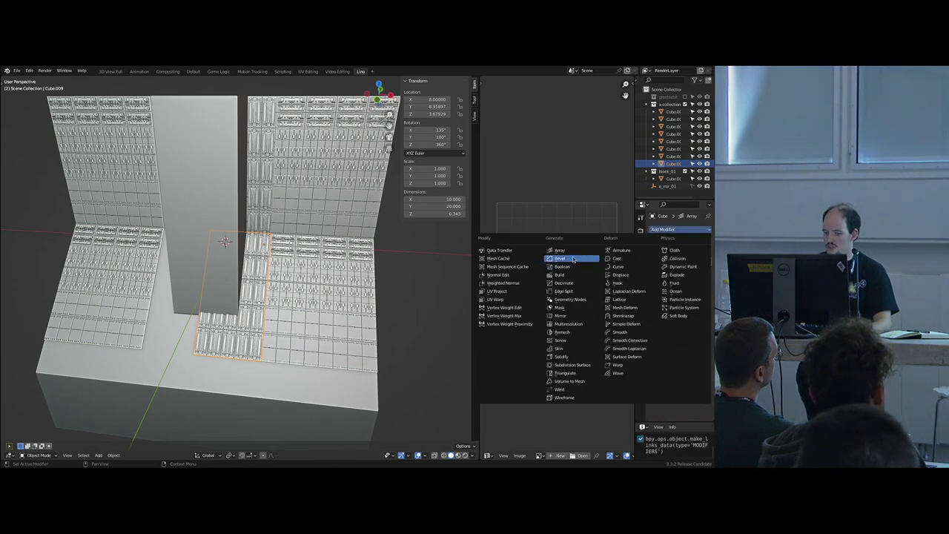
click(561, 316)
click(684, 310)
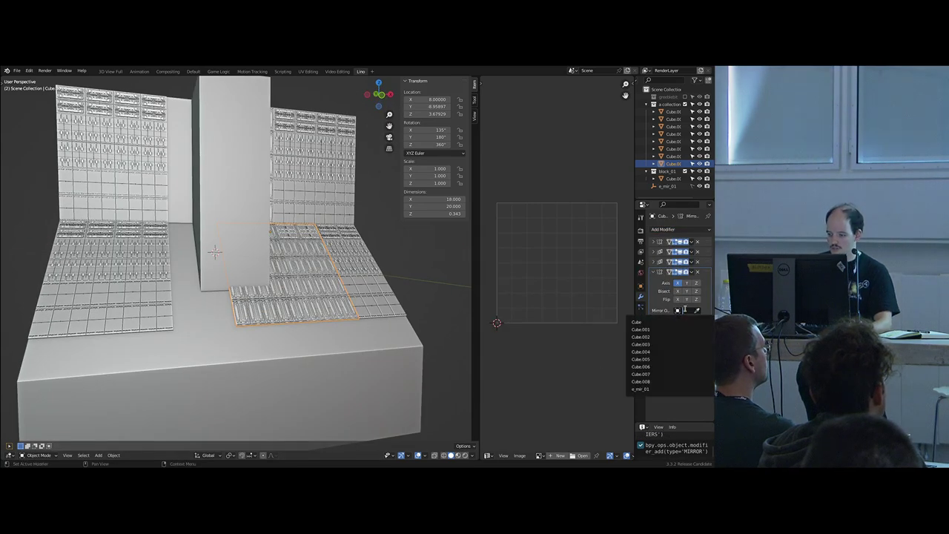
click(669, 322)
- Inspect the narrow slope panel's centre overlap in rendered shading, enable X bisect in its last Mirror modifier, and restore solid shading
scroll(321, 289, up, 6)
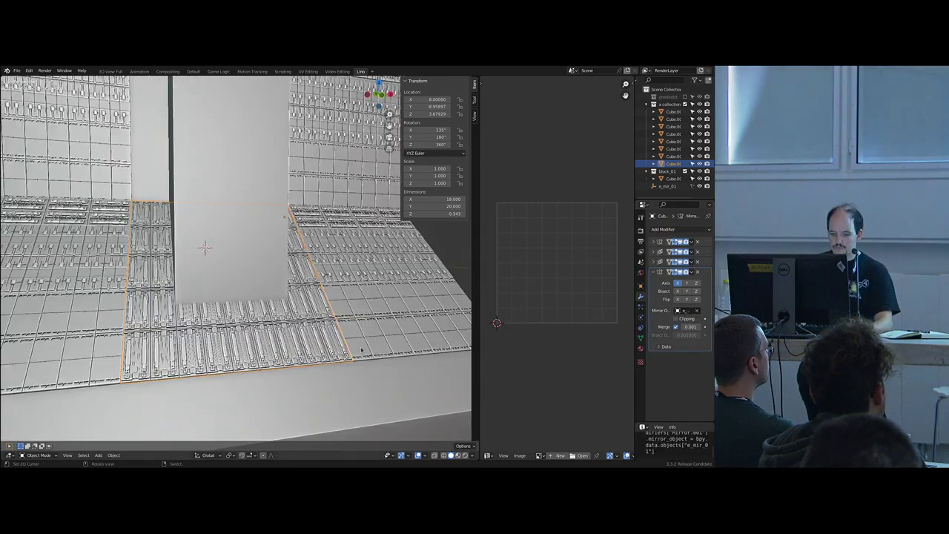
scroll(320, 290, up, 2)
key(g)
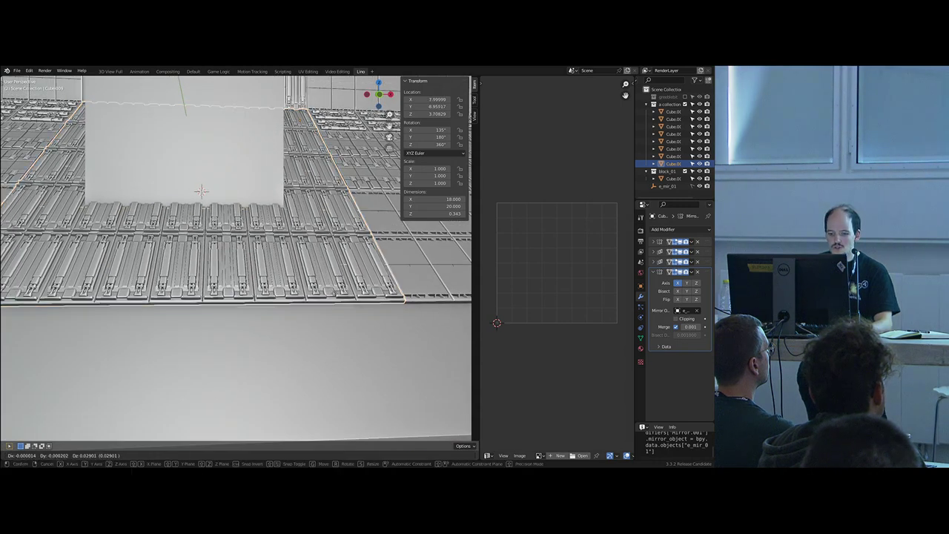
right_click(205, 310)
middle_drag(206, 310, 222, 324)
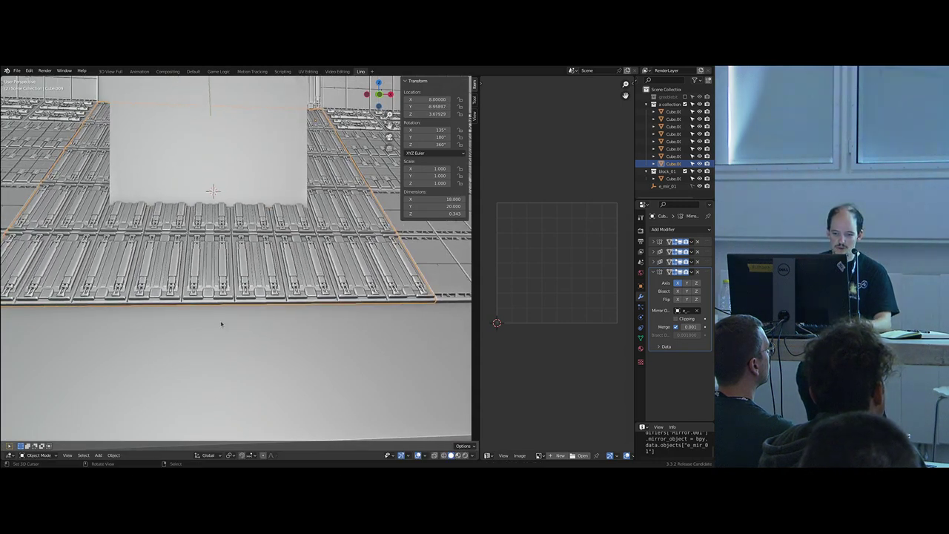
key(z)
click(227, 232)
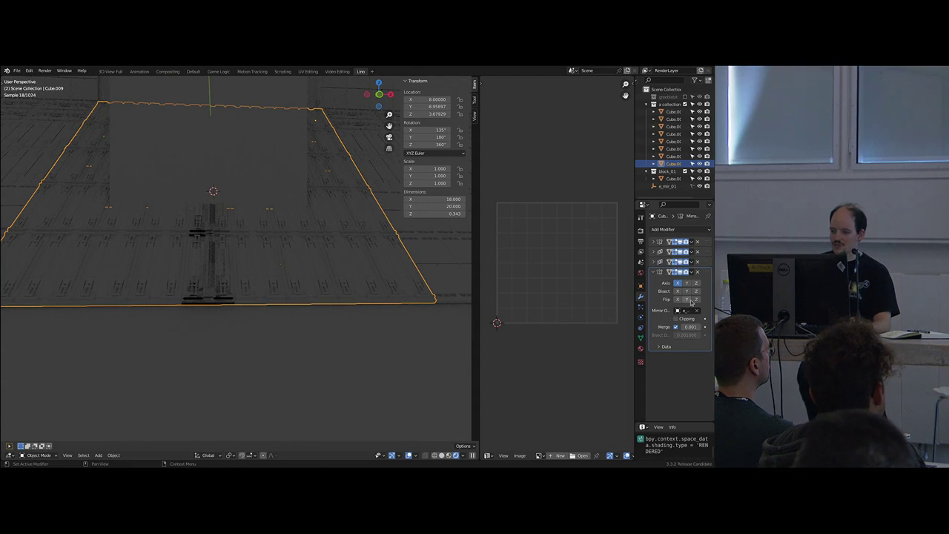
click(678, 292)
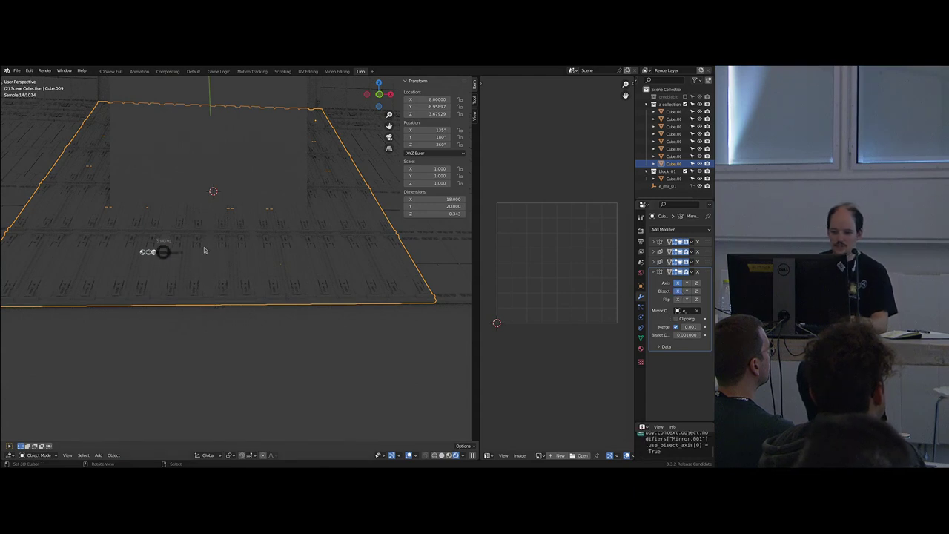
click(206, 250)
scroll(215, 251, down, 7)
middle_drag(222, 250, 252, 255)
key(alt+a)
- Set the count of the narrow slope panel's second Array modifier to 6, keeping the first Array's count at 5
middle_drag(307, 264, 265, 238)
scroll(287, 248, up, 2)
click(263, 260)
click(236, 231)
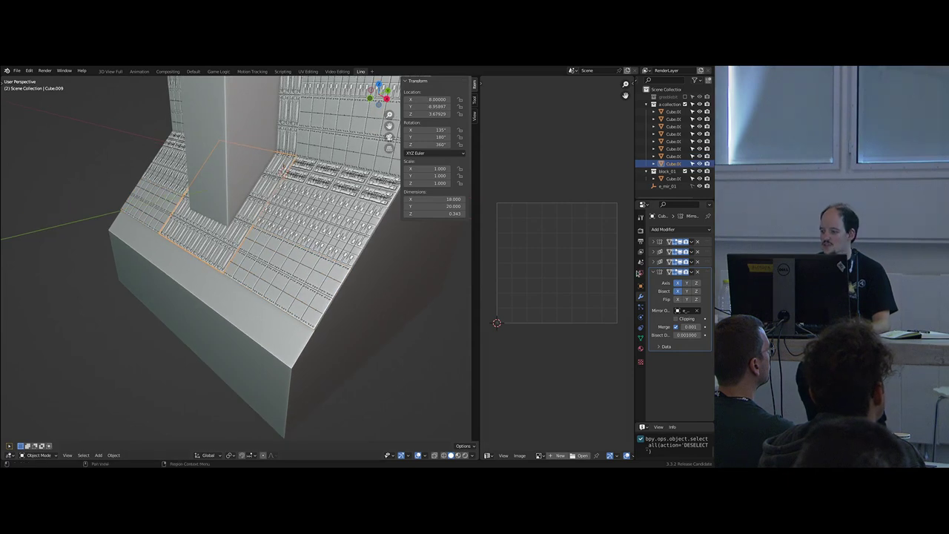
click(653, 243)
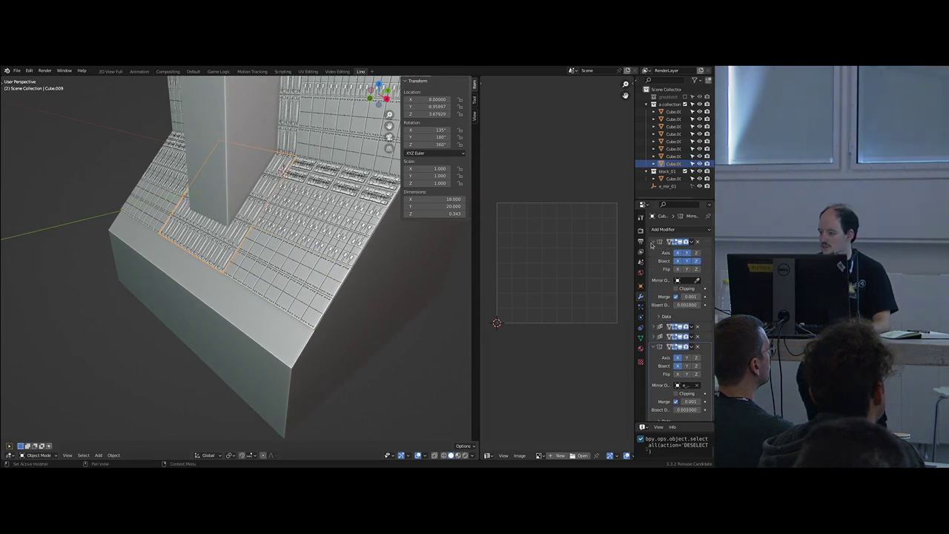
click(653, 243)
click(653, 252)
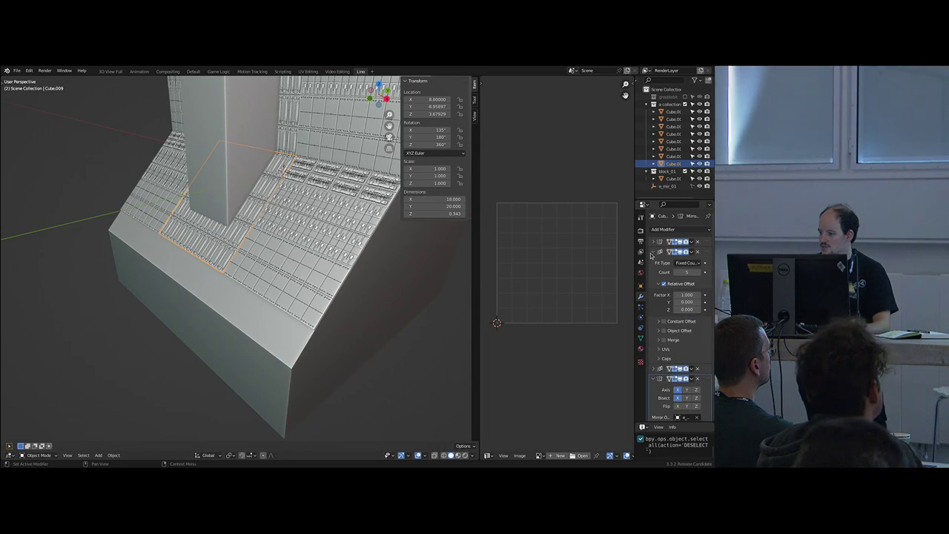
click(698, 273)
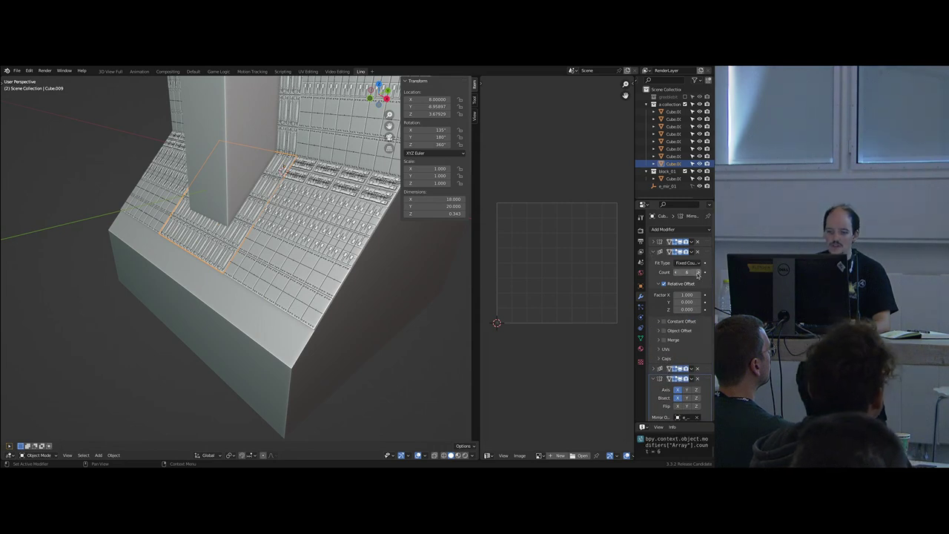
click(675, 272)
click(654, 252)
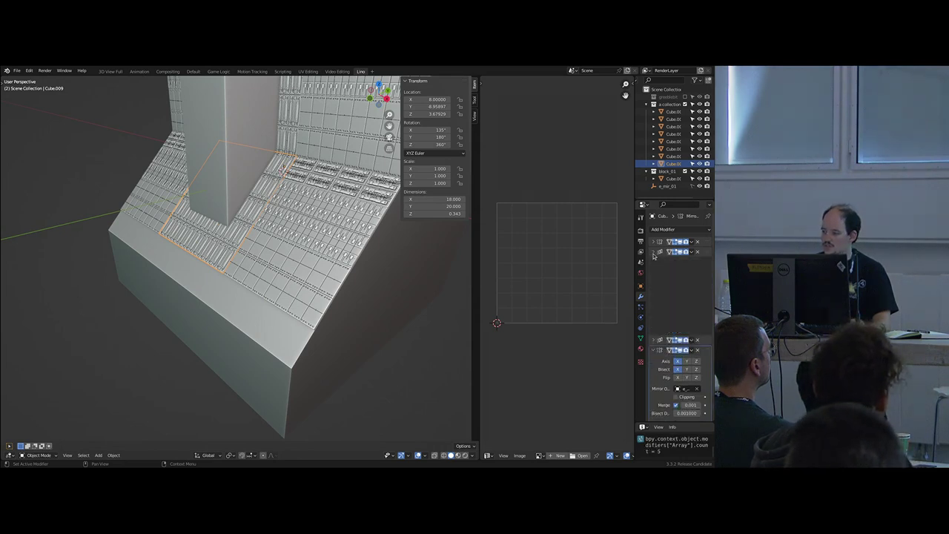
click(654, 263)
click(700, 282)
- Move the lowest wide slope panel 4 units down the slope along its local Y axis and set its second Array count to 3
click(330, 290)
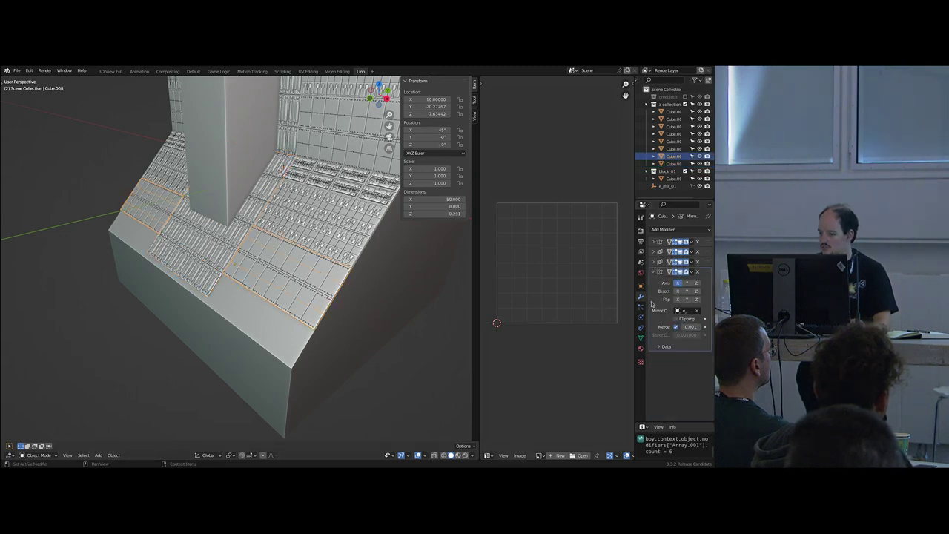
key(g)
key(y)
key(y)
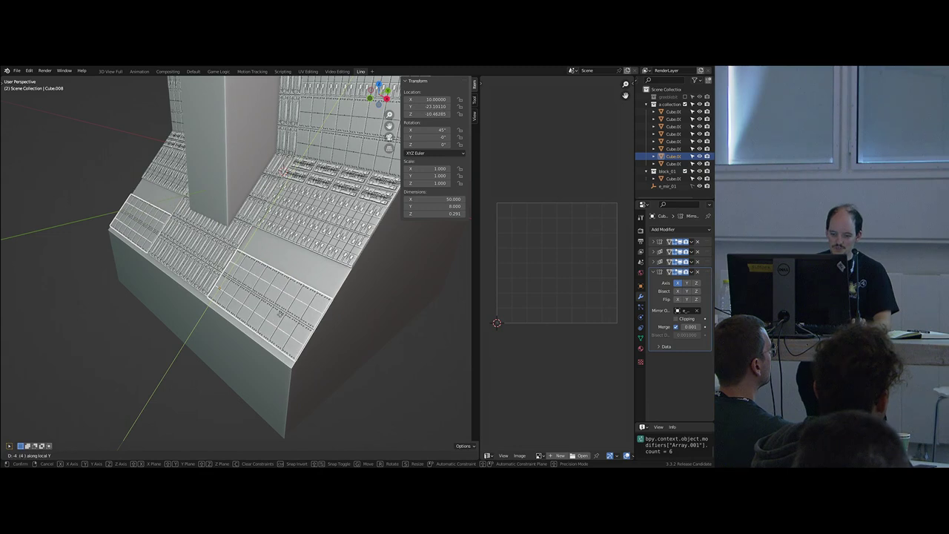
ctrl+click(281, 319)
click(653, 261)
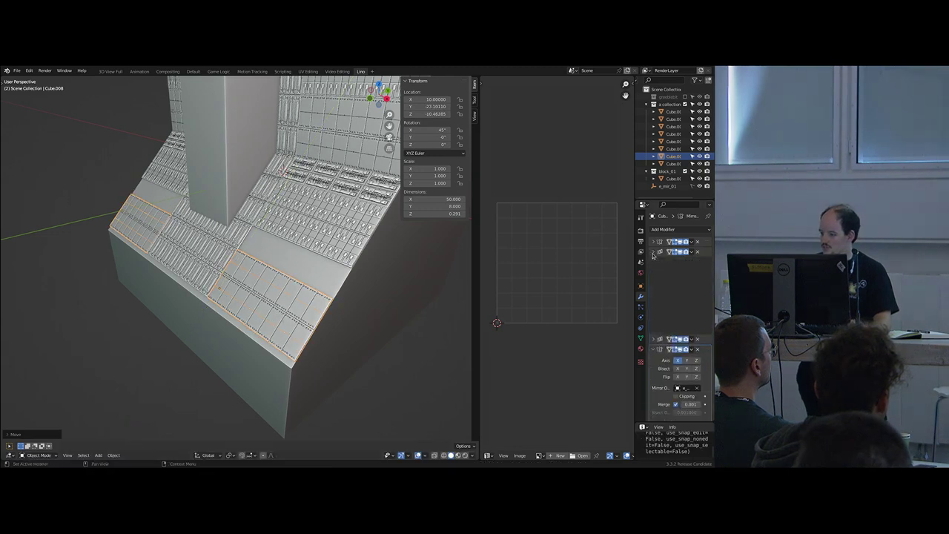
click(700, 283)
key(alt+a)
- Make a linked duplicate of the narrow wall panel in place and rotate it 90° around the Z axis
mouse_move(282, 292)
middle_down()
mouse_move(297, 309)
mouse_move(288, 302)
middle_up()
scroll(298, 304, down, 5)
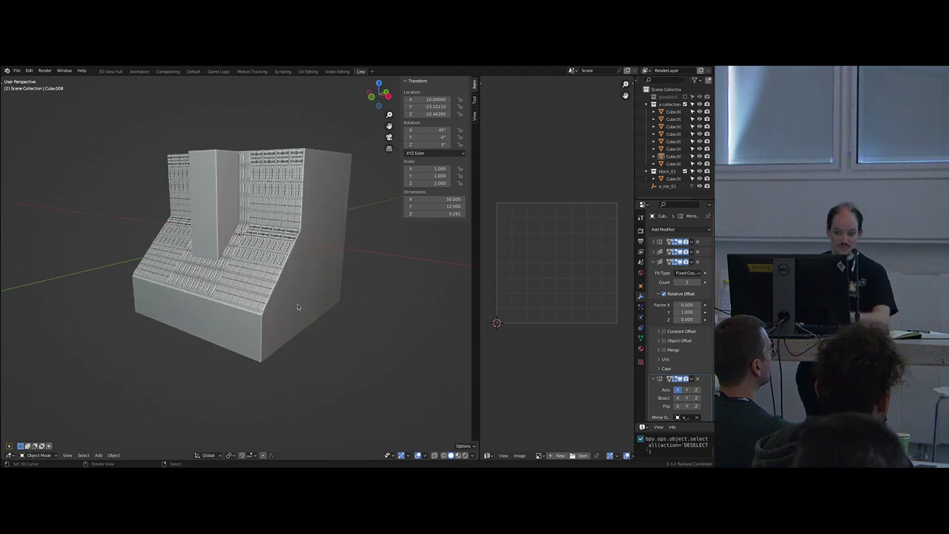
scroll(176, 211, up, 4)
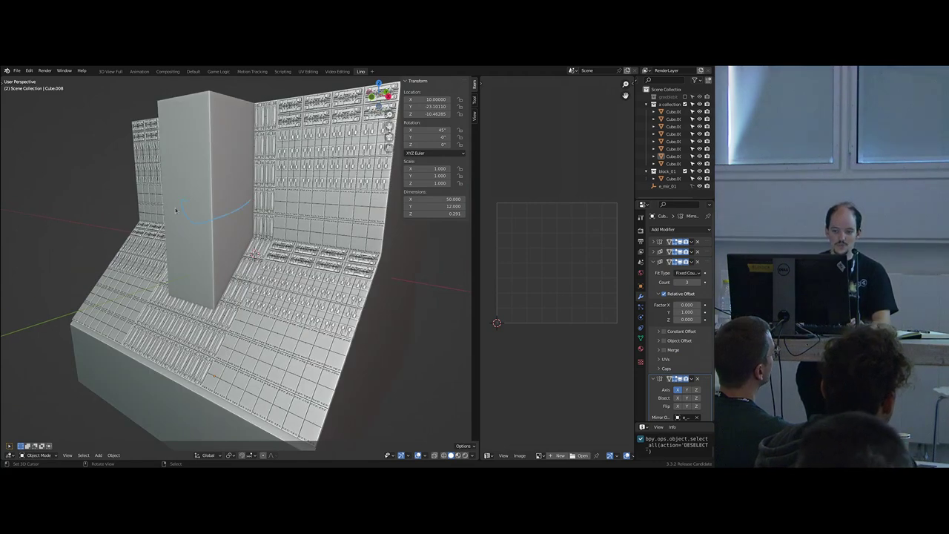
middle_drag(233, 220, 275, 245)
click(276, 247)
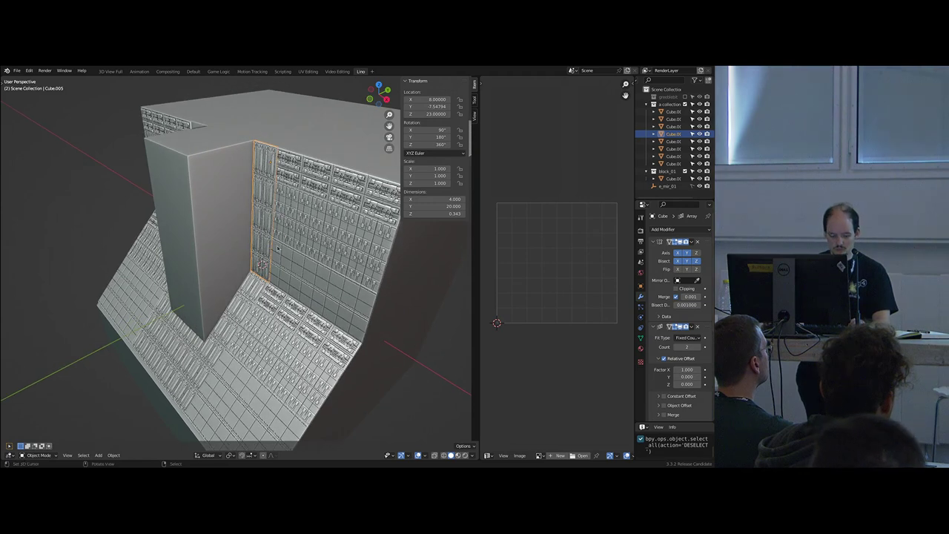
key(alt+d)
key(Escape)
text(rz90)
key(Return)
- Move the rotated duplicate along X and Y onto the pillar's side face, to X 5 and Y about -8.55
middle_drag(277, 248, 549, 260)
key(g)
key(x)
click(302, 285)
key(g)
key(y)
click(286, 279)
scroll(276, 267, up, 3)
- Set the pillar side panel's second Array count to 6 and its first Array count to 4
scroll(277, 256, down, 4)
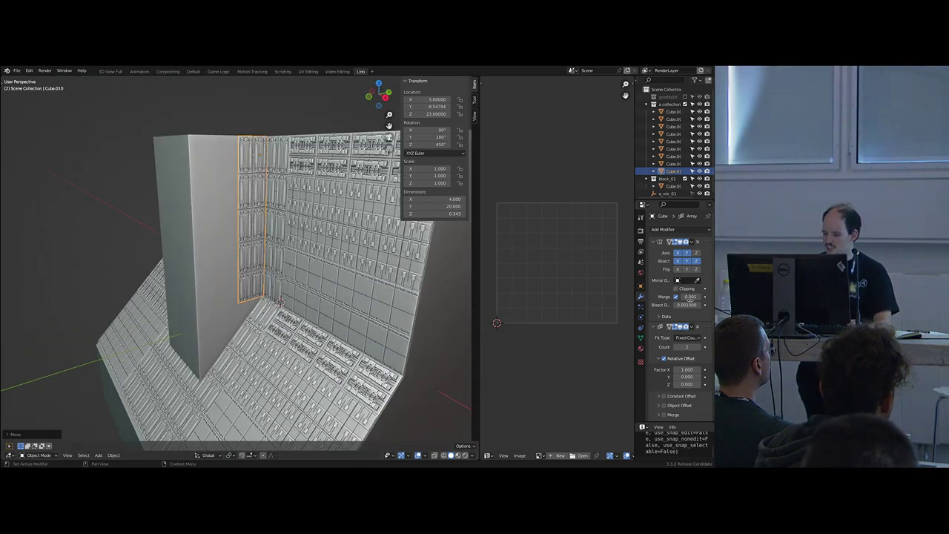
scroll(698, 334, down, 3)
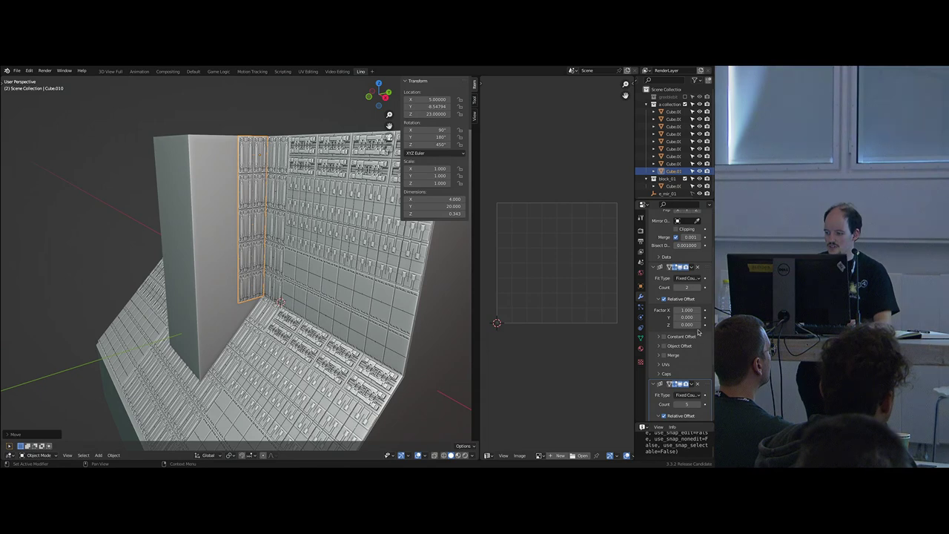
click(700, 405)
middle_drag(361, 268, 634, 284)
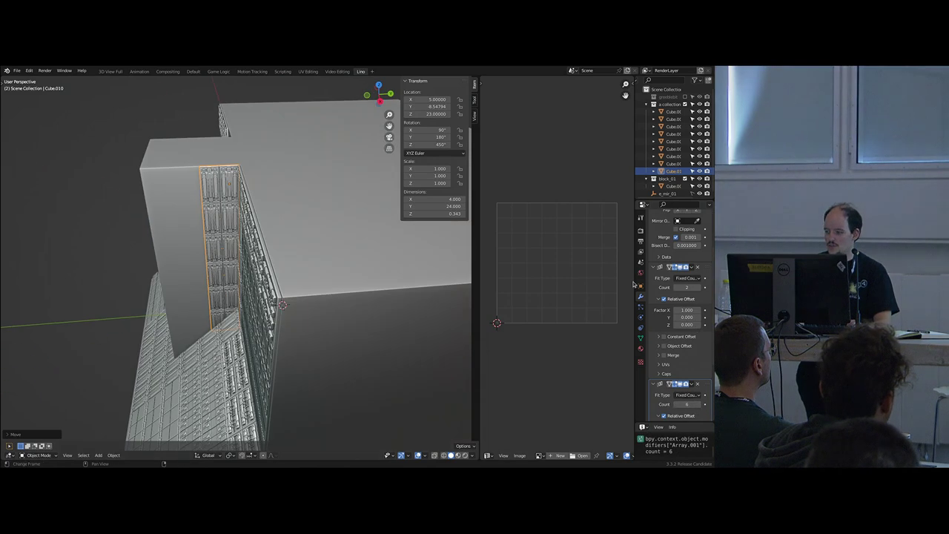
click(698, 287)
click(698, 287)
click(698, 288)
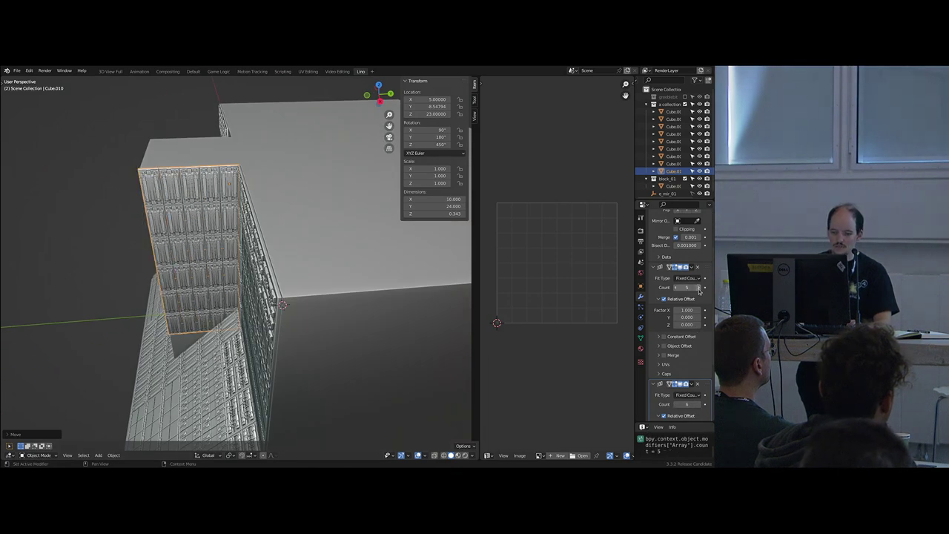
click(677, 289)
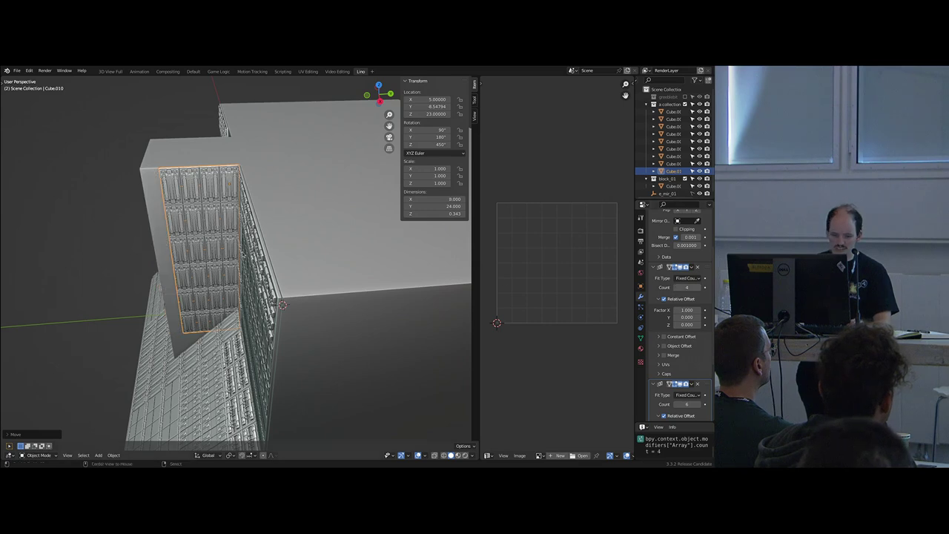
- Make a linked duplicate of the pillar side panel, offset -8 along Y, and set its first Array count to 1
key(alt+d)
key(y)
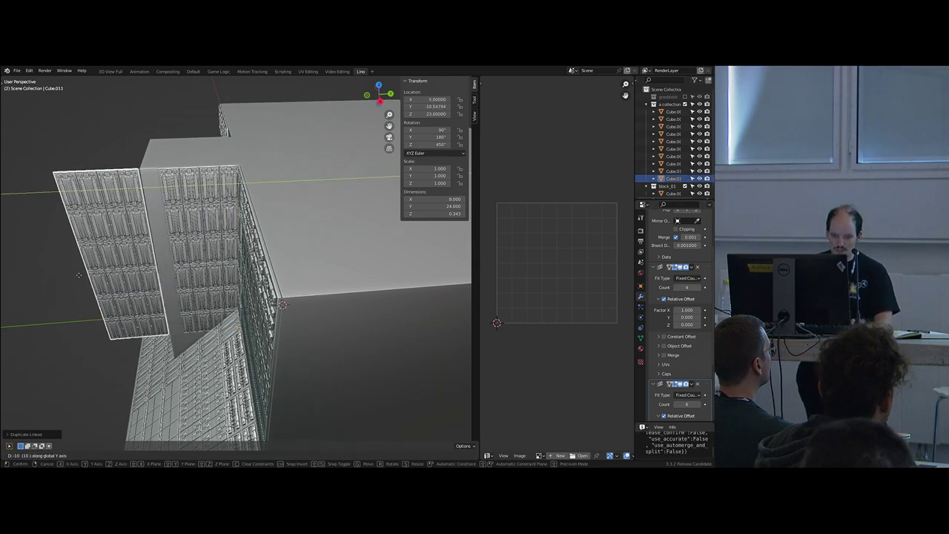
click(97, 277)
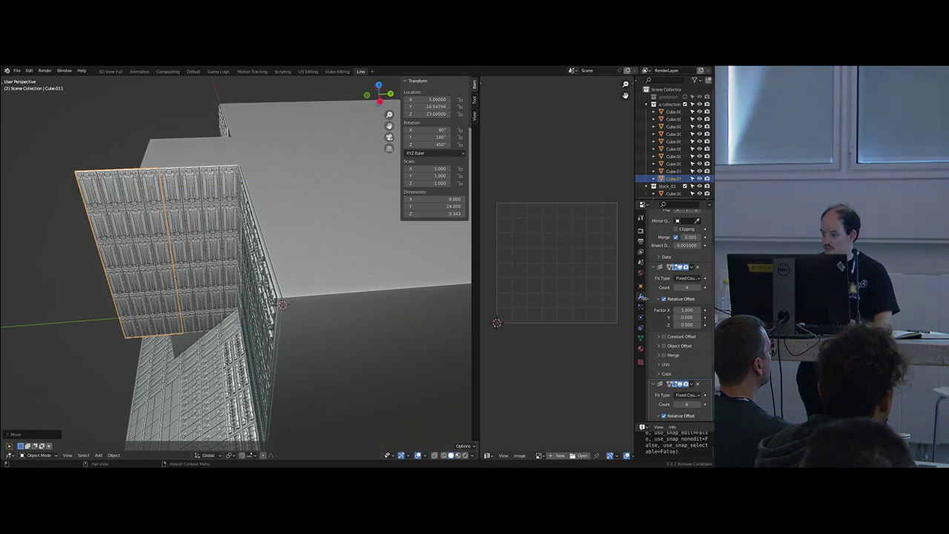
text(1)
key(Return)
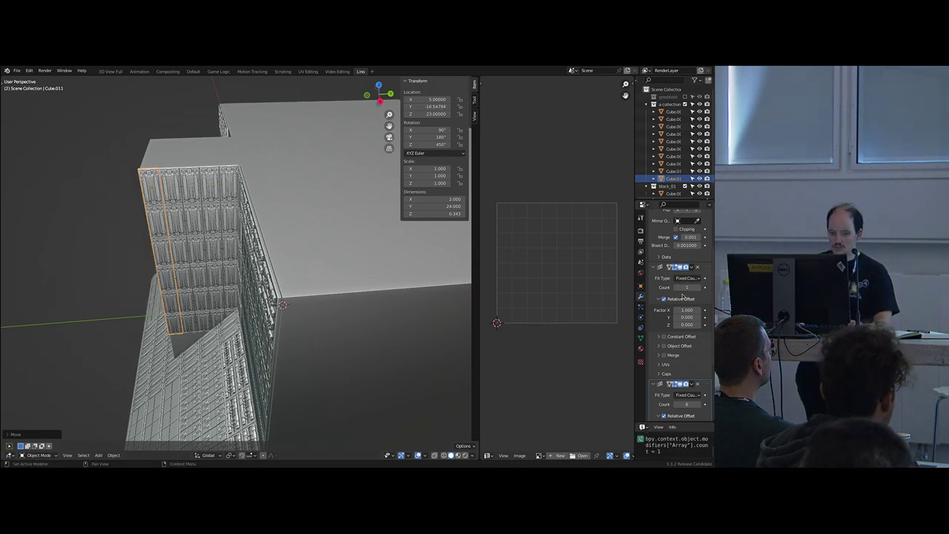
- Change the greeble pattern of the pillar's outer strip by enabling X flip and disabling Y flip in its Mirror modifier
middle_drag(315, 294, 349, 296)
scroll(687, 246, up, 3)
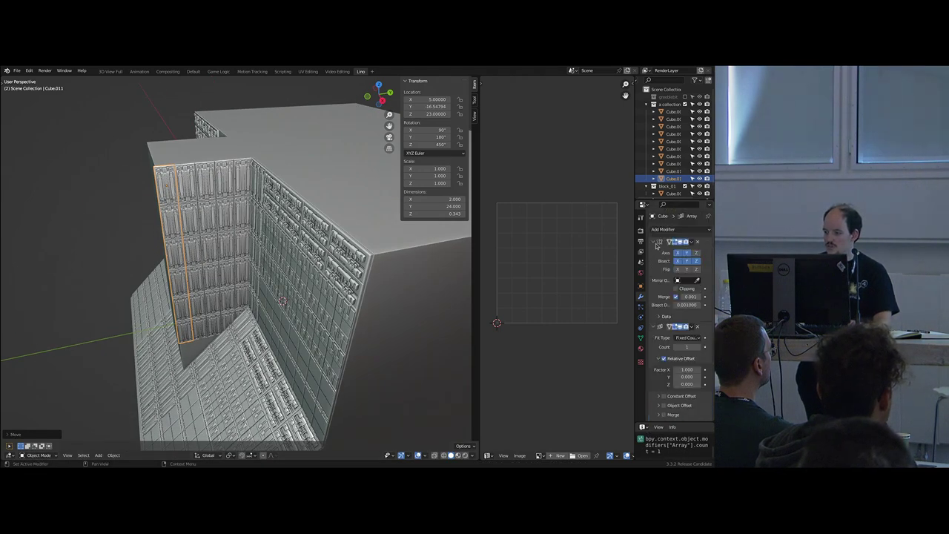
click(686, 269)
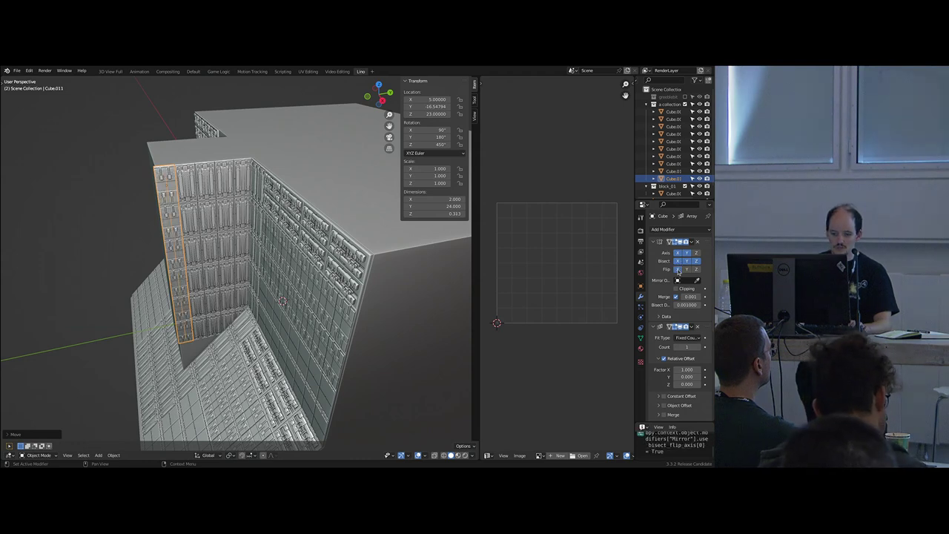
click(678, 271)
key(alt+a)
middle_drag(267, 277, 256, 239)
scroll(284, 266, up, 3)
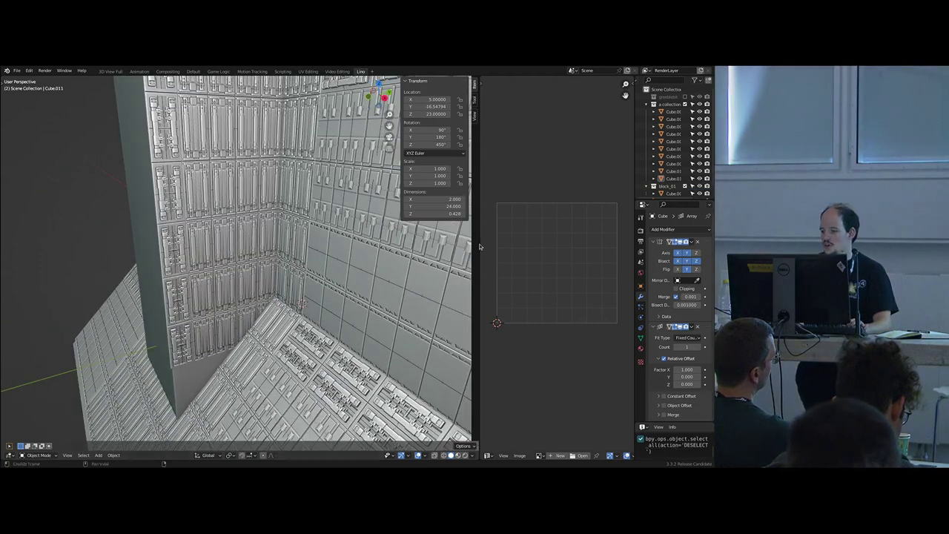
click(687, 269)
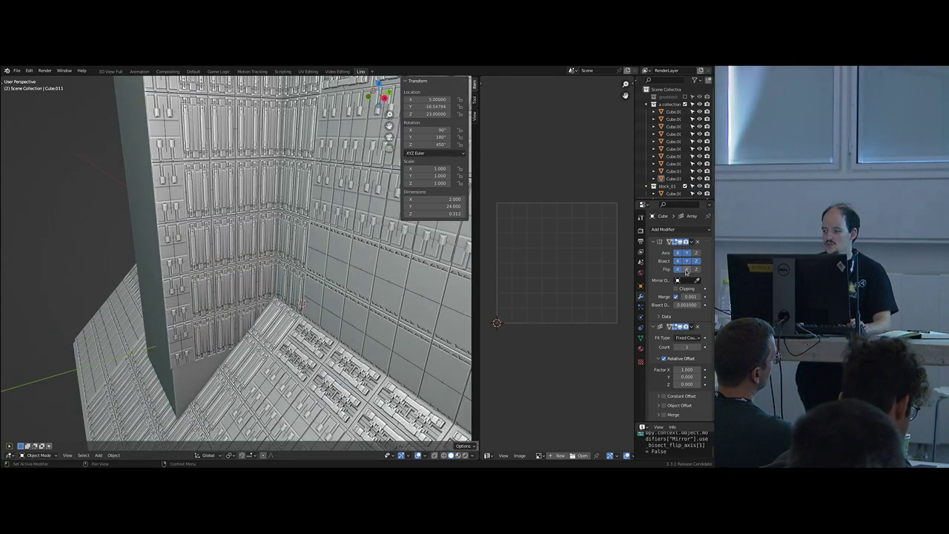
- Set the second Array count of the pillar's outer strip to 8
scroll(324, 273, down, 4)
middle_drag(323, 273, 317, 251)
scroll(317, 251, up, 1)
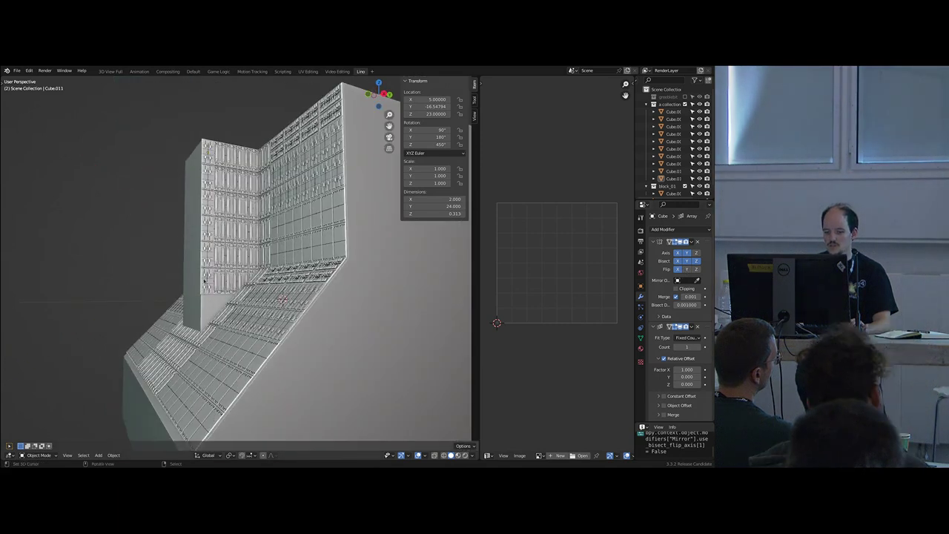
click(206, 278)
scroll(666, 346, down, 5)
scroll(666, 346, down, 2)
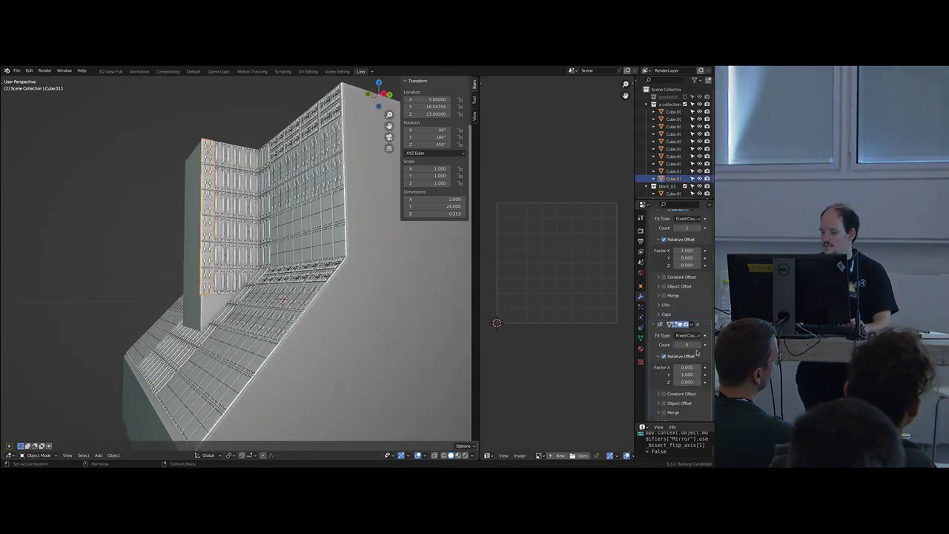
click(699, 345)
- Set the second Array count of the pillar's wide side panel to 7
right_click(244, 269)
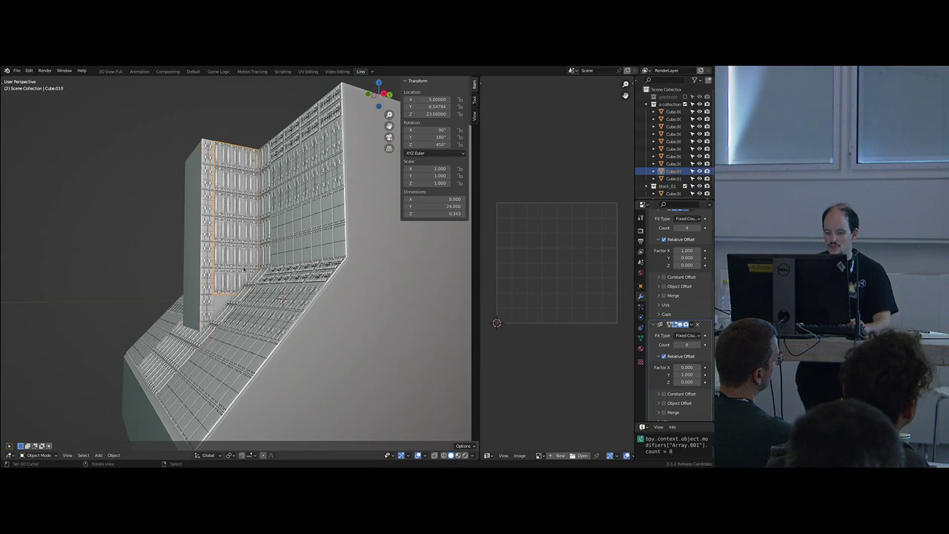
click(698, 344)
middle_drag(310, 305, 328, 329)
- Add another Mirror modifier to the pillar's wide side panel with the empty e_mir_01 as mirror object
scroll(653, 223, up, 5)
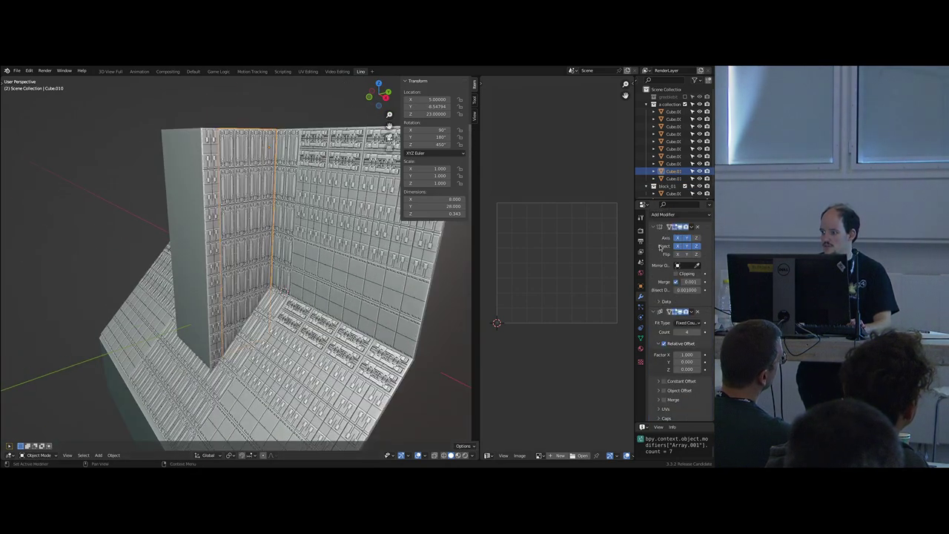
click(653, 242)
click(653, 253)
click(654, 262)
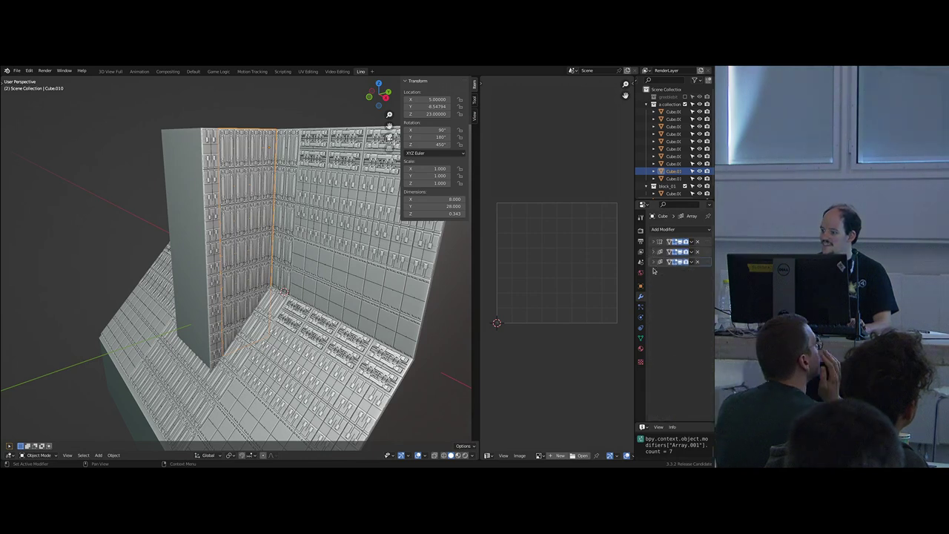
click(668, 229)
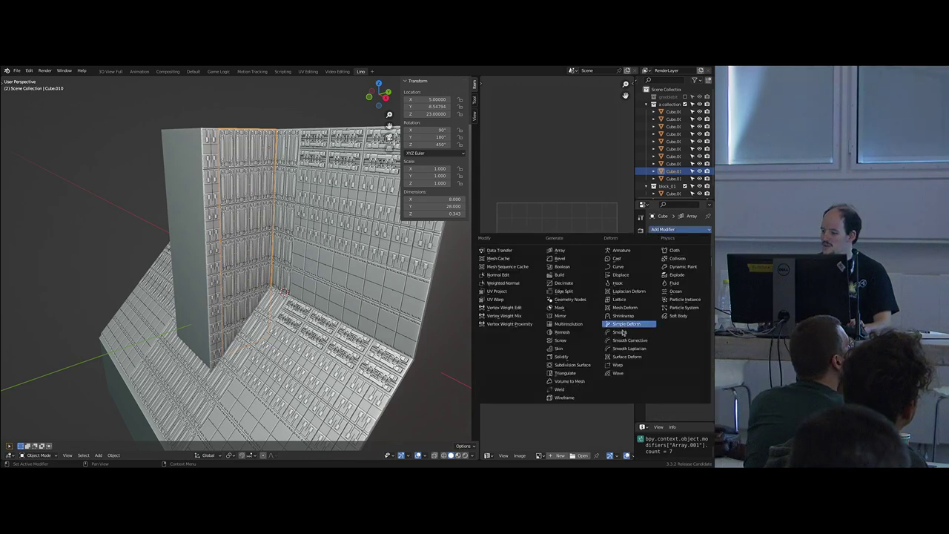
click(572, 318)
click(678, 310)
text(e_)
key(Return)
key(Return)
key(Escape)
- Add another Mirror modifier to the pillar's outer strip with e_mir_01 as its mirror object
click(216, 305)
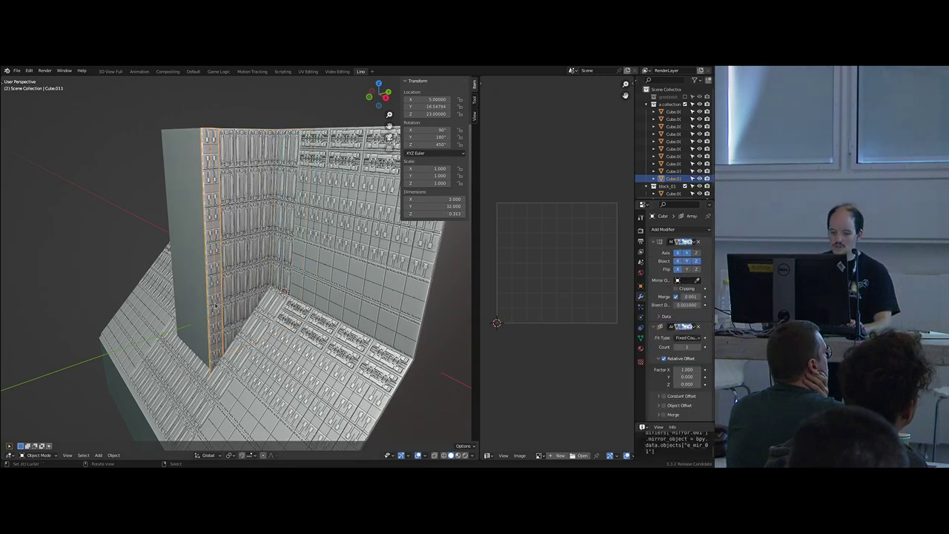
scroll(668, 305, down, 9)
scroll(658, 248, up, 9)
drag(654, 242, 657, 264)
click(660, 230)
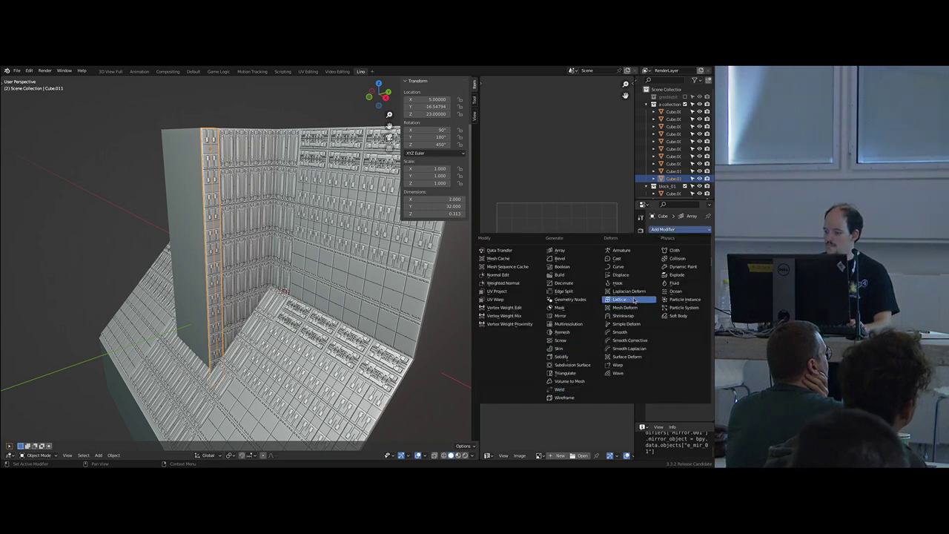
click(560, 315)
click(686, 310)
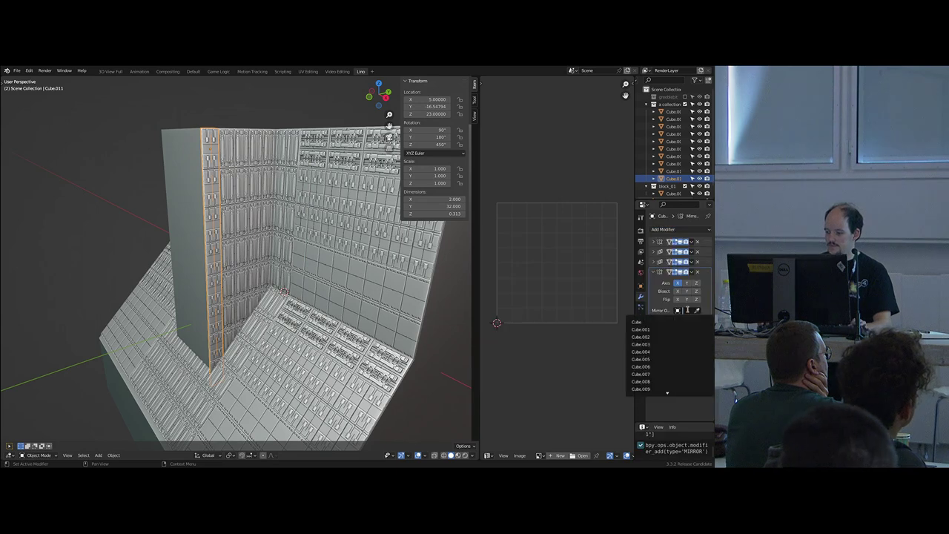
text(e)
key(Return)
- Make a linked duplicate of the outer strip, rotate it -90° about Z and move it onto the pillar's front corner
middle_drag(260, 285, 229, 276)
key(alt+a)
click(230, 276)
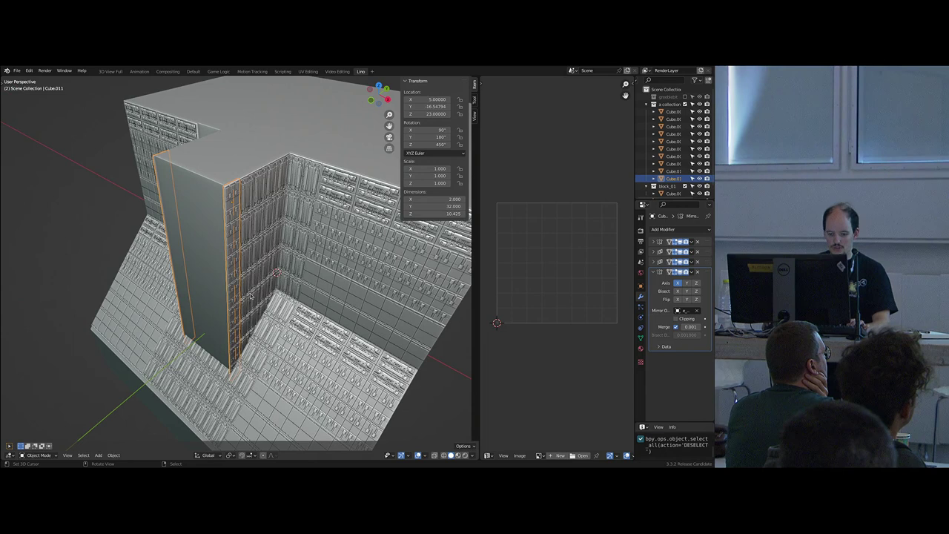
key(alt+d)
text(rz90)
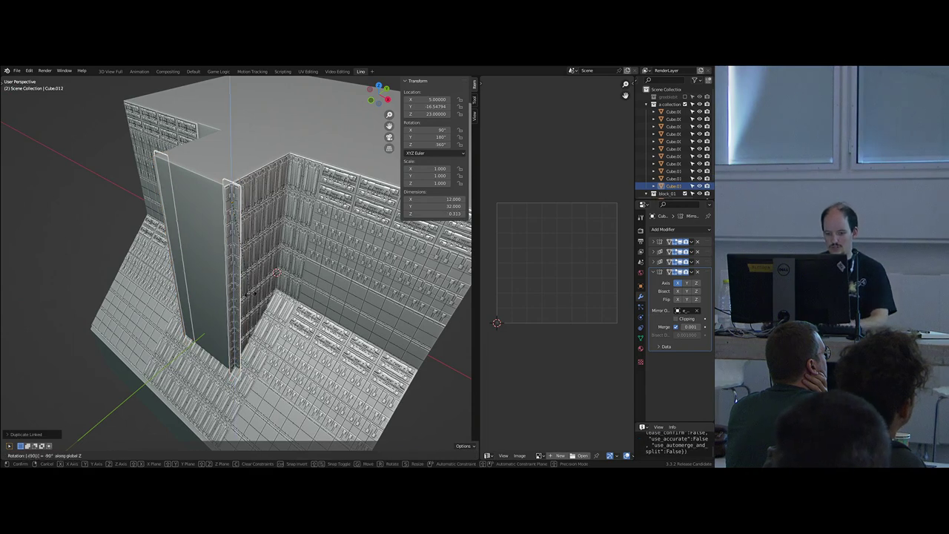
key(Return)
key(g)
key(shift+z)
text(-1)
key(Return)
right_click(234, 296)
- Make a linked duplicate of the pillar's wide side panel, rotated -90° about Z and moved -9 along Y
right_click(278, 295)
key(alt+d)
text(rz90-)
key(Return)
text(gy9-)
key(Return)
- Move the pillar's front panel along X to X 2 and enable X bisect in its last Mirror modifier
middle_drag(236, 340, 286, 334)
key(g)
key(x)
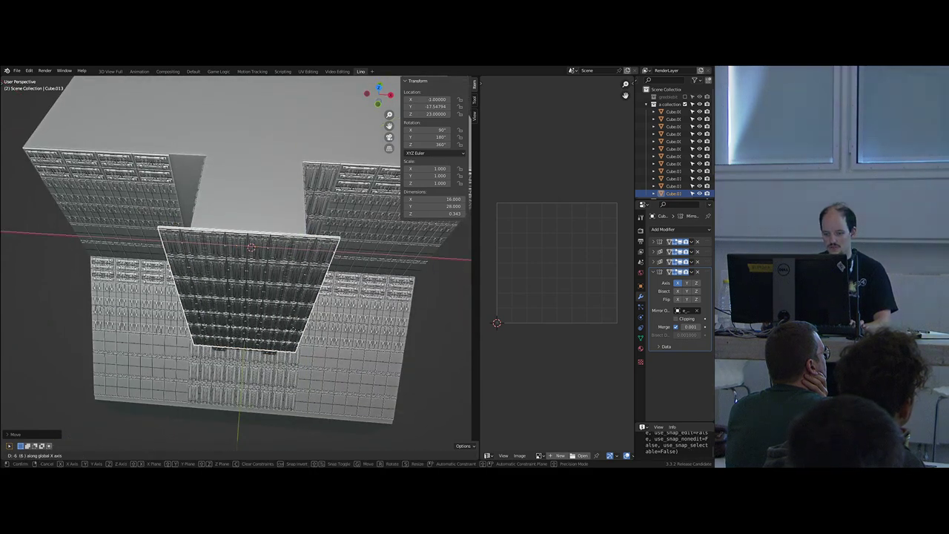
click(643, 285)
click(677, 290)
scroll(253, 260, up, 3)
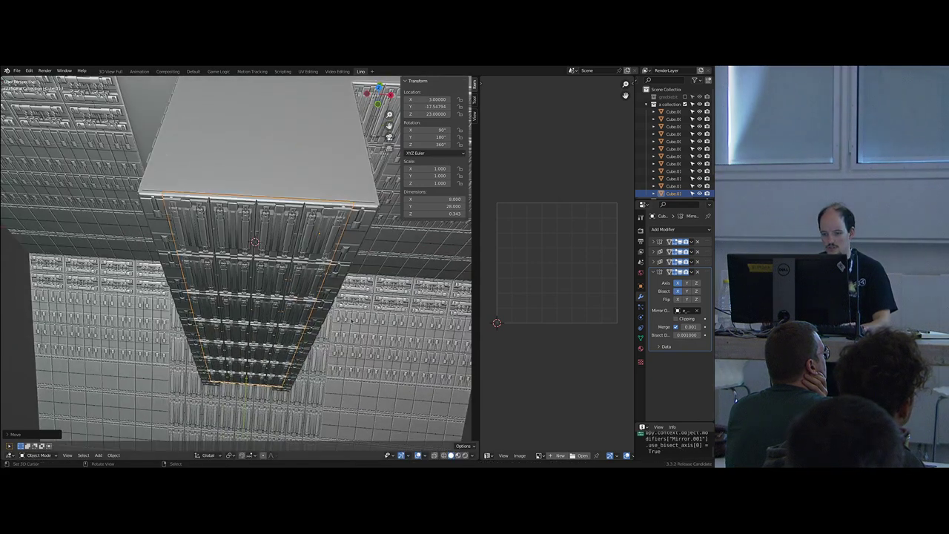
text(gx-2)
click(320, 320)
scroll(320, 319, down, 5)
middle_drag(320, 319, 320, 267)
middle_drag(222, 252, 351, 284)
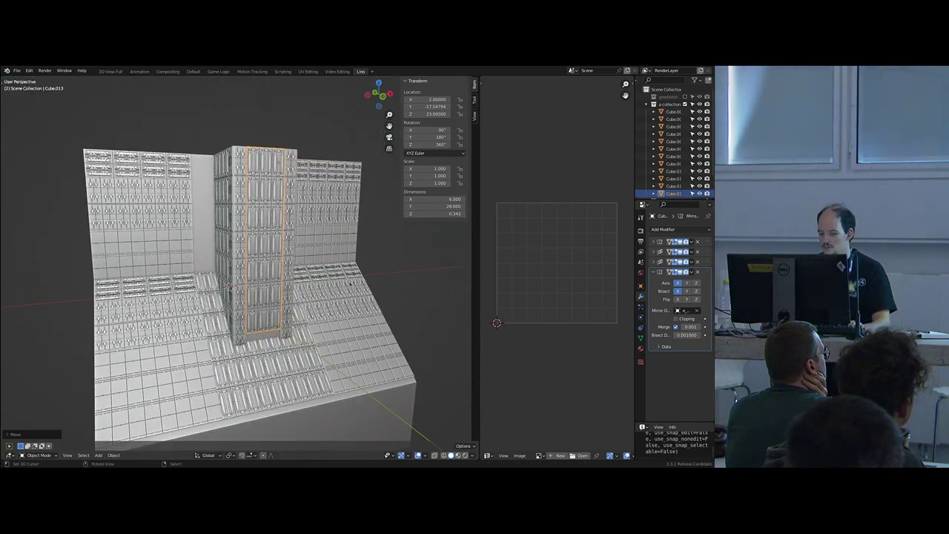
- Increase the second Array count of the pillar's front panel by one
click(653, 262)
click(699, 283)
key(Tab)
scroll(252, 275, down, 3)
middle_drag(252, 275, 280, 251)
key(Tab)
- Add a Mirror modifier with mirror object e_mir_01 to the narrow panel on the back wall beside the pillar
click(280, 248)
key(a)
key(a)
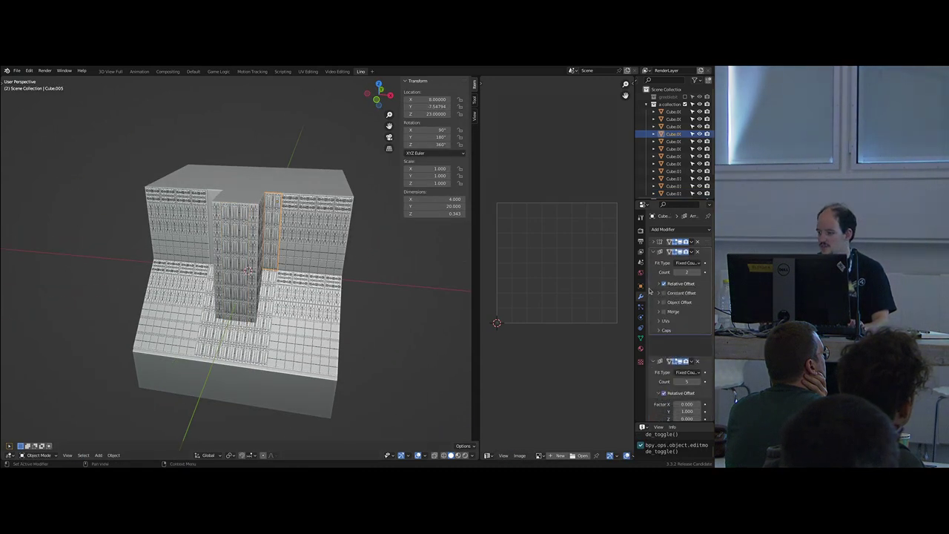
key(a)
key(a)
key(a)
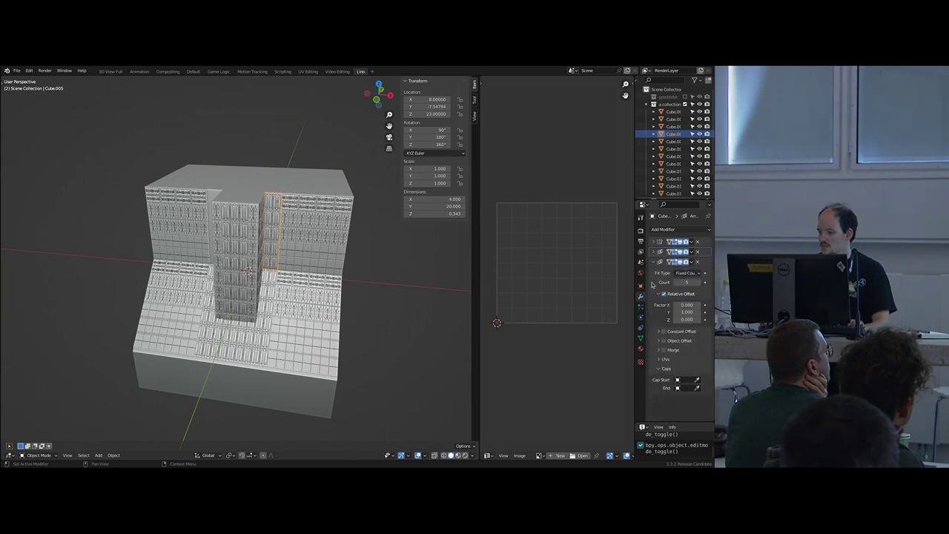
click(665, 229)
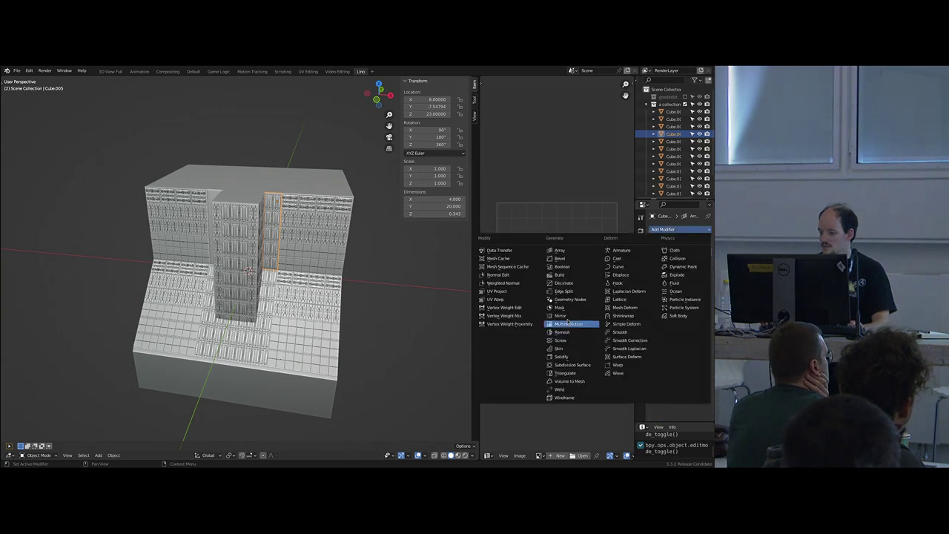
click(561, 316)
click(683, 311)
text(em)
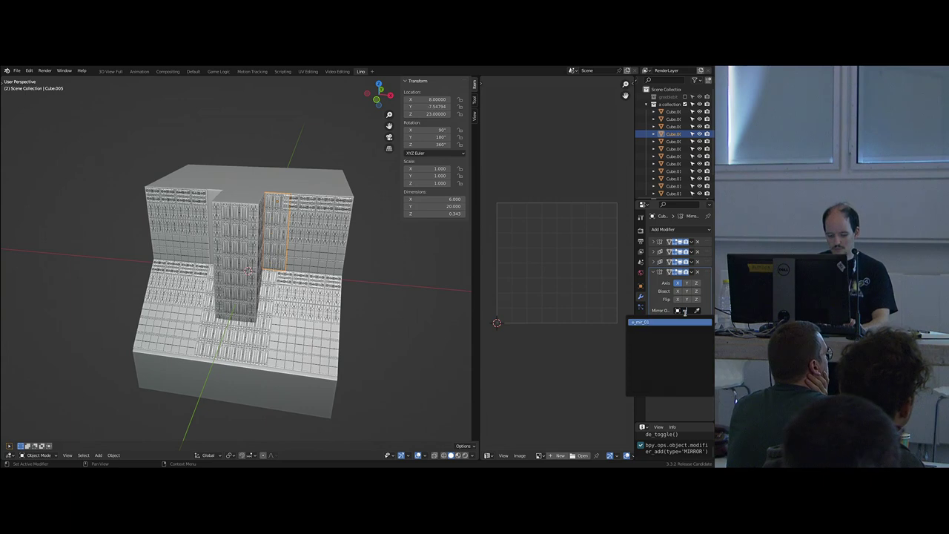
key(Return)
click(684, 311)
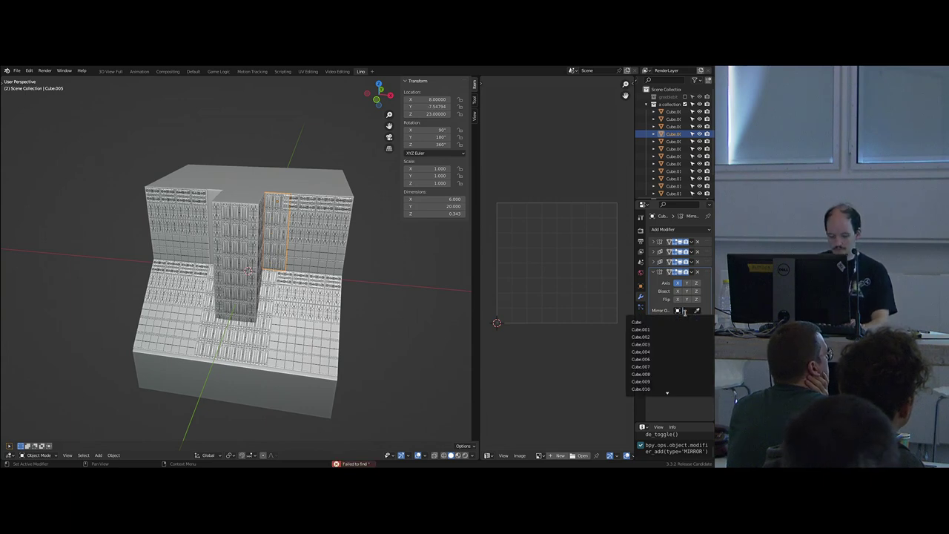
text(mir)
key(Return)
middle_drag(356, 283, 401, 288)
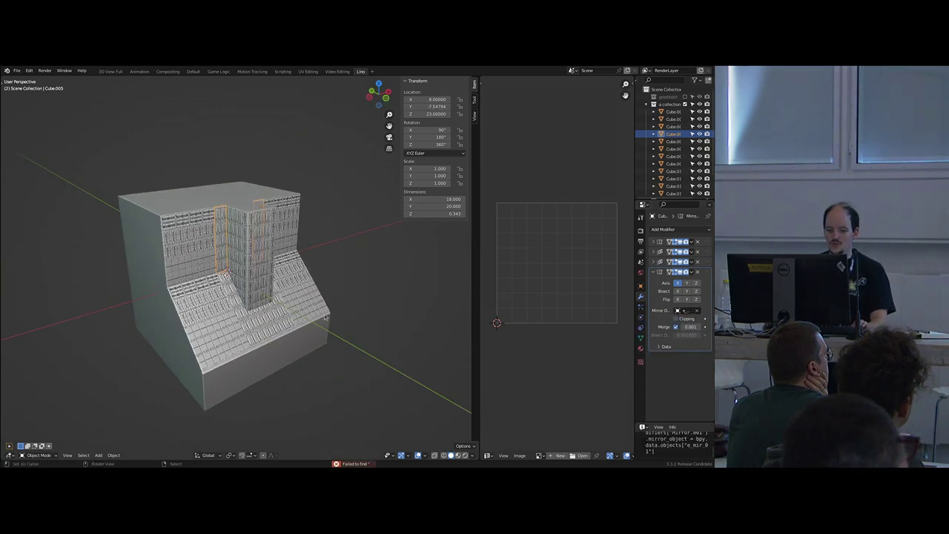
- Move the large block object into the collection that holds its greeble panels
key(alt+a)
shift+middle_drag(352, 313, 322, 320)
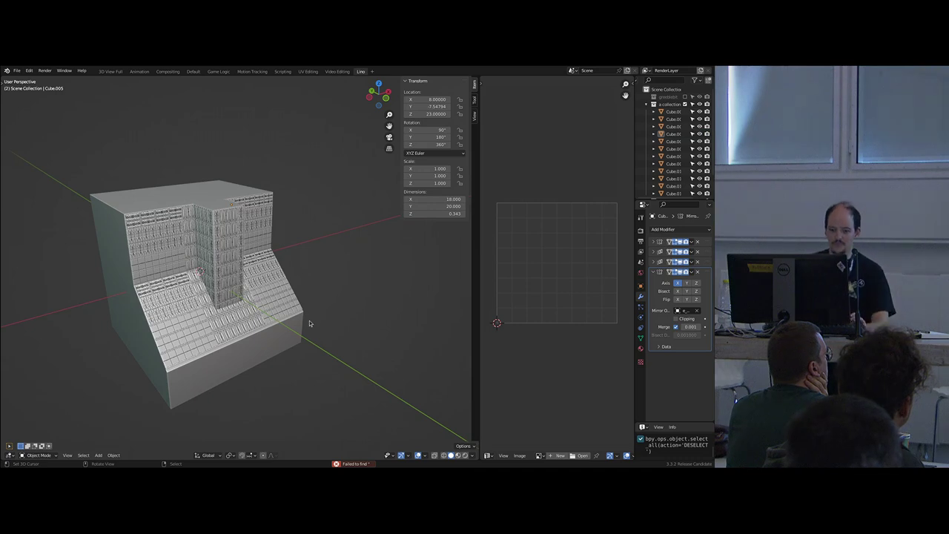
middle_drag(346, 296, 286, 288)
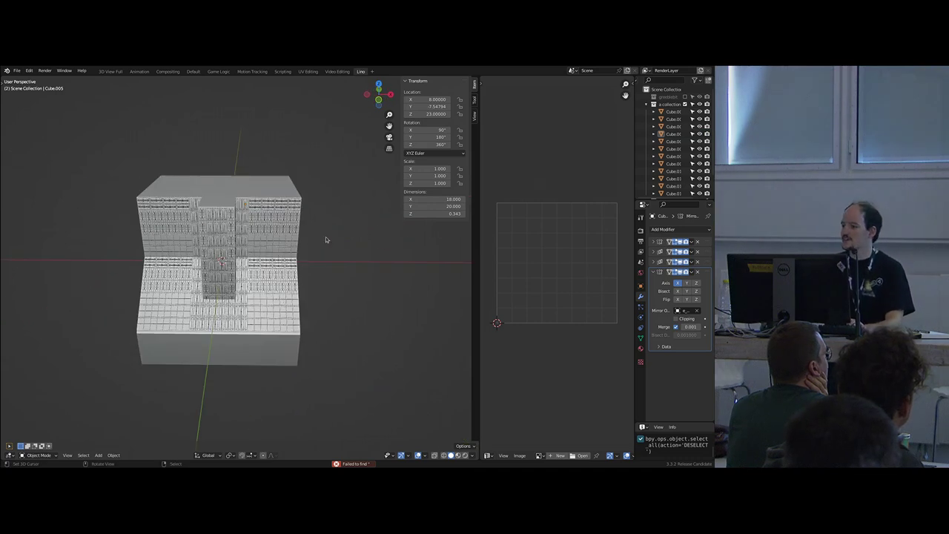
click(647, 105)
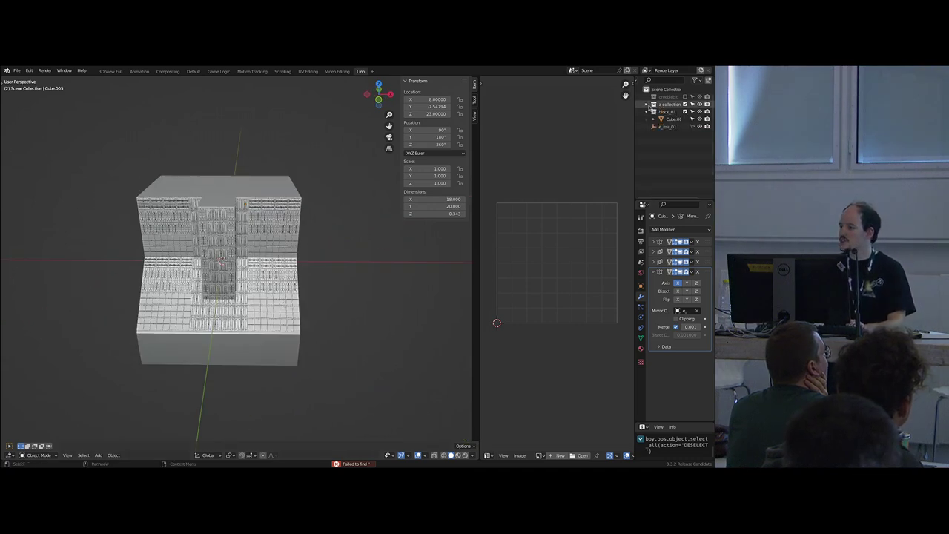
click(281, 190)
key(m)
click(252, 202)
- Rename the panels' collection as "another block" and delete the empty block_01 collection
click(666, 104)
double_click(667, 105)
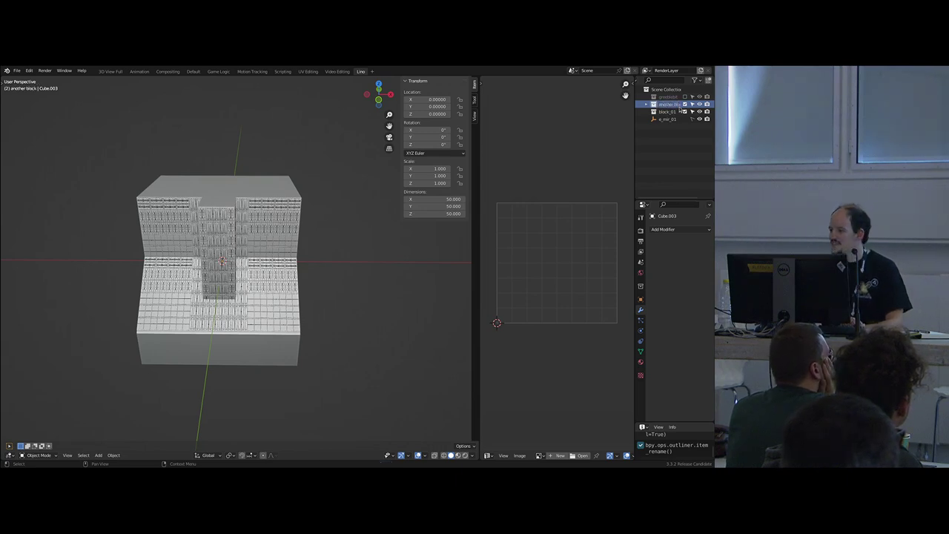
click(663, 111)
right_click(661, 112)
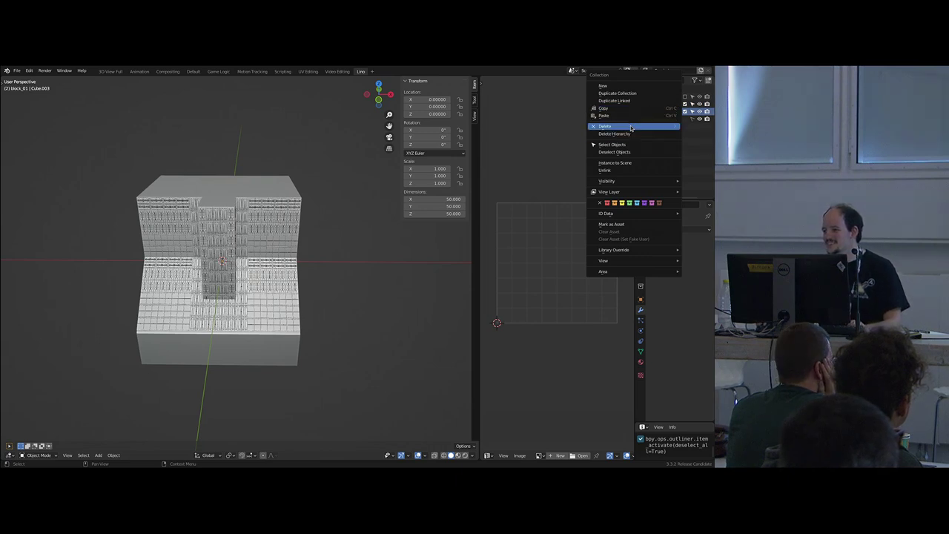
click(637, 134)
- Exclude the "another block" collection from the view layer and add a collection instance of it at the origin
middle_drag(310, 233, 269, 237)
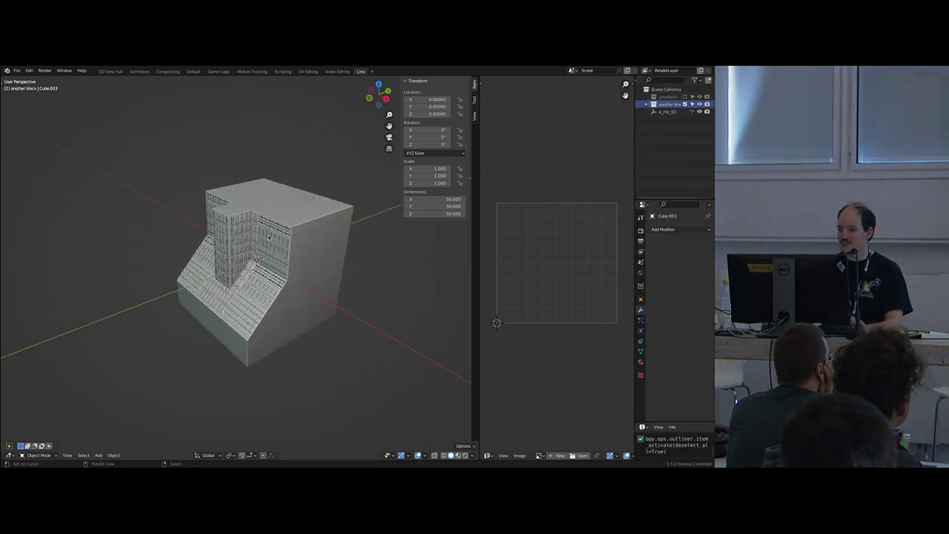
click(687, 104)
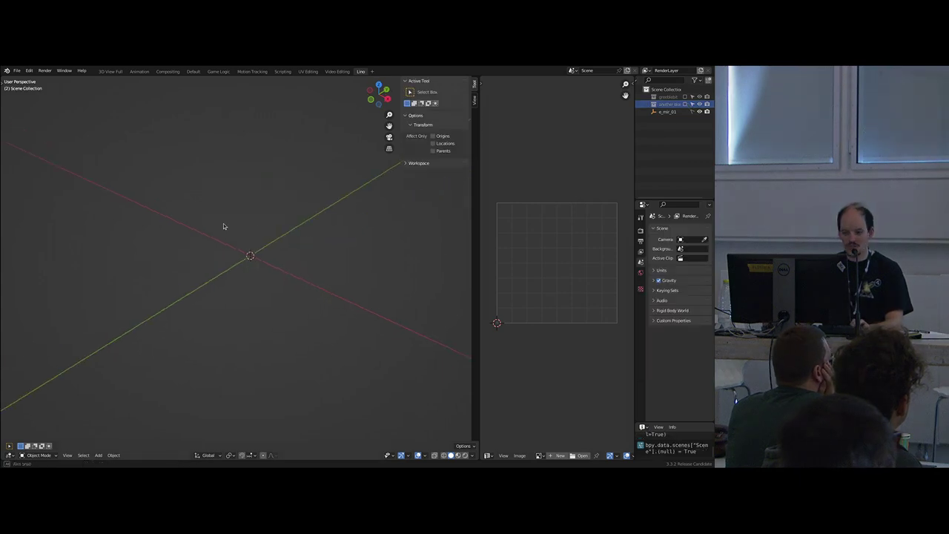
key(shift+a)
mouse_move(209, 293)
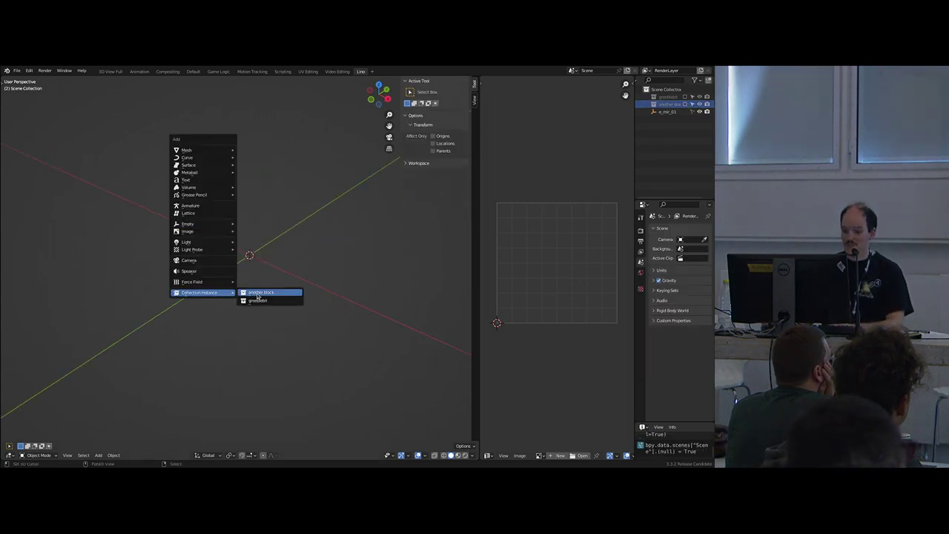
click(263, 296)
middle_drag(232, 280, 233, 300)
scroll(216, 272, down, 2)
key(g)
key(Escape)
scroll(223, 274, up, 1)
scroll(233, 300, up, 2)
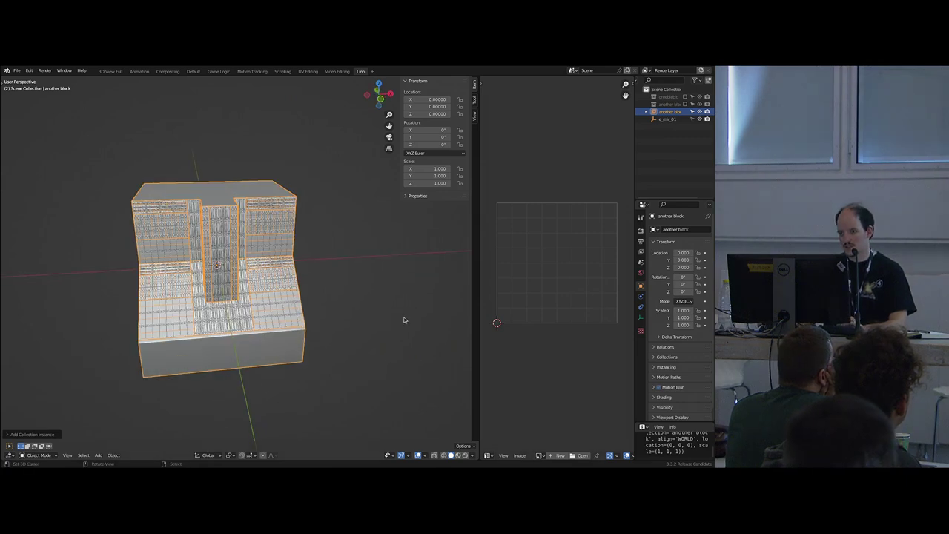
- Make a linked duplicate of the block instance and move it 70 along X
scroll(399, 320, down, 1)
middle_drag(397, 320, 260, 345)
key(shift+d)
key(x)
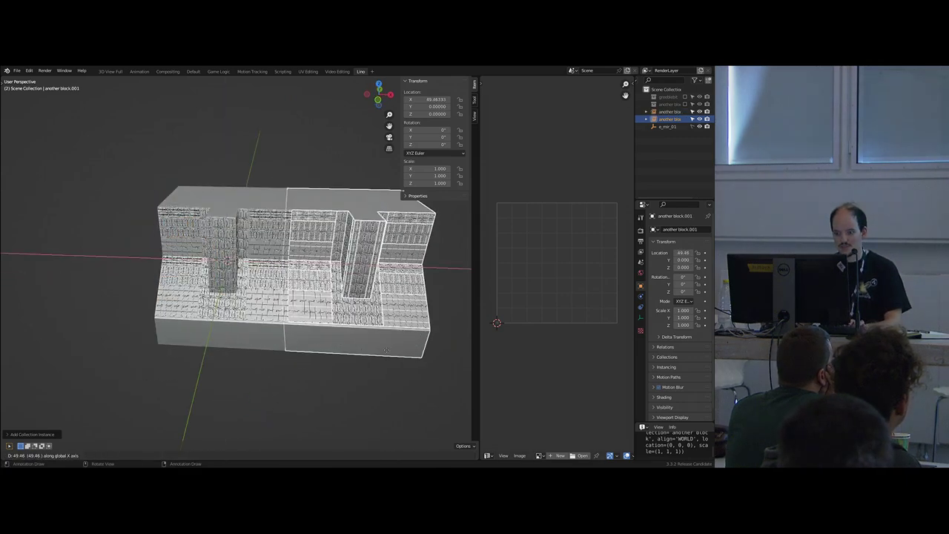
key(Escape)
key(KP_1)
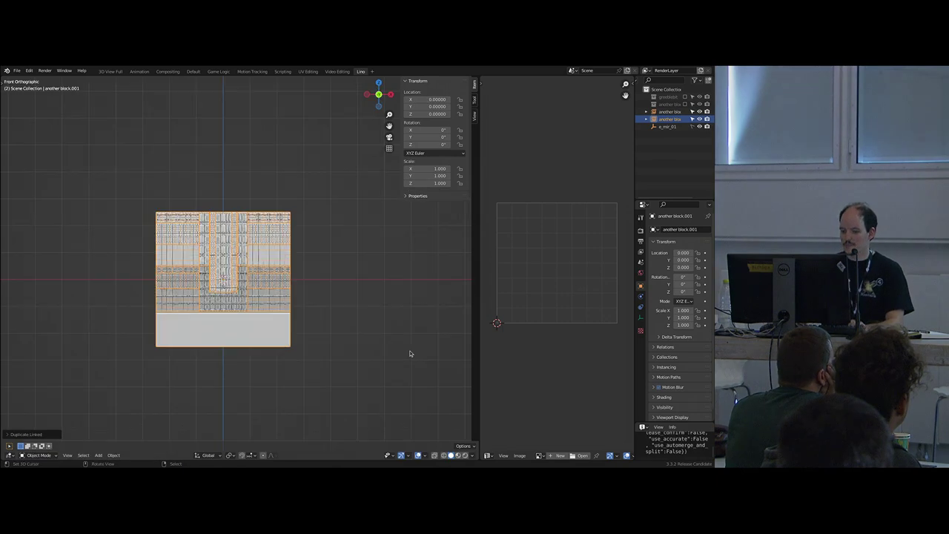
scroll(409, 353, down, 3)
text(gx70)
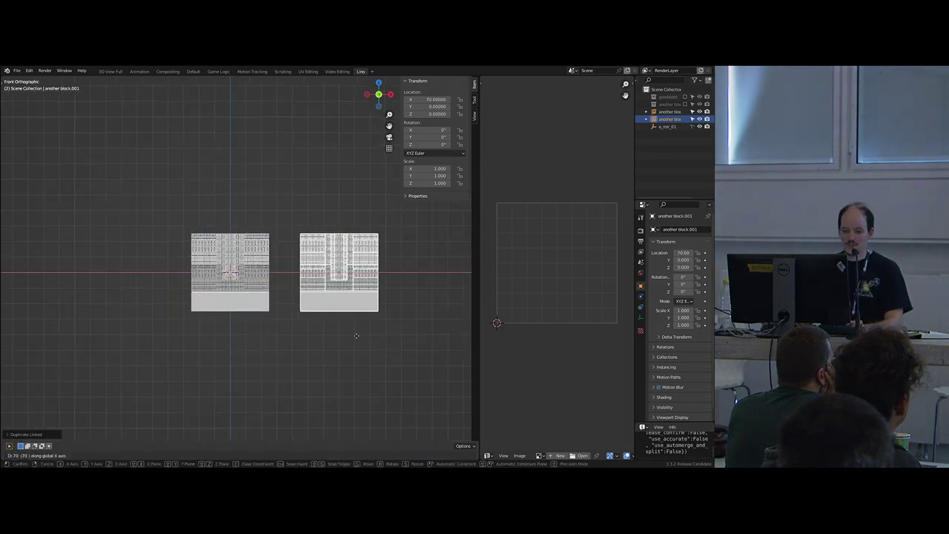
key(Return)
shift+middle_drag(295, 280, 223, 283)
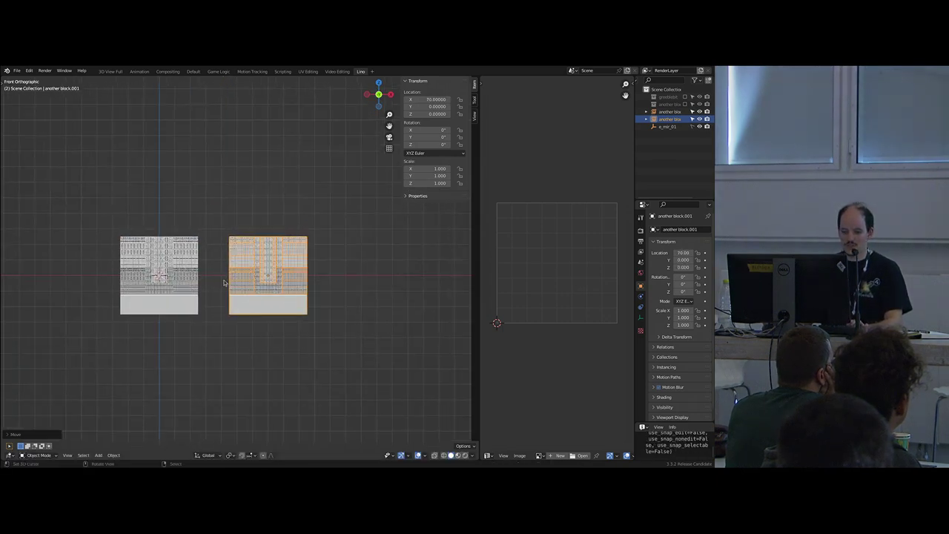
- Duplicate both block instances, mirror the copies along Z and move them 60 up along Z
shift+click(182, 272)
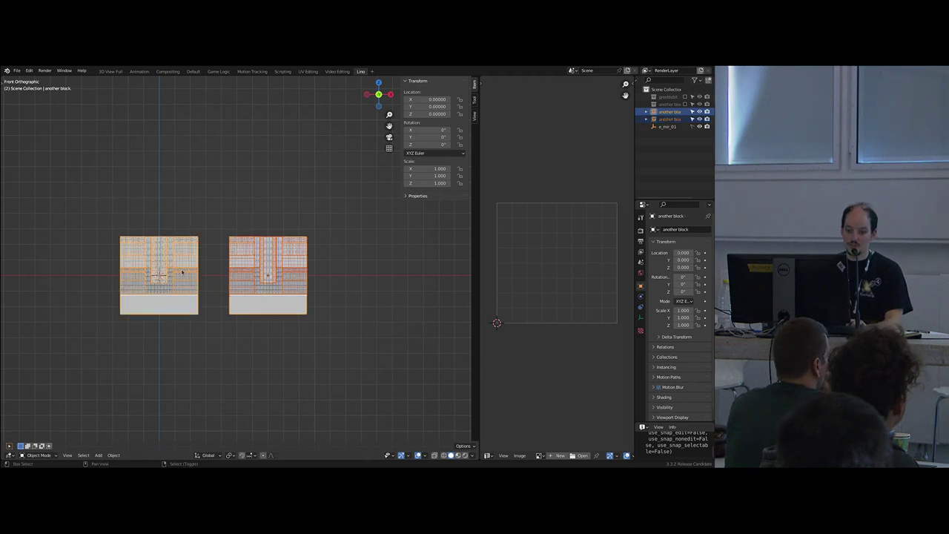
key(shift+d)
key(Escape)
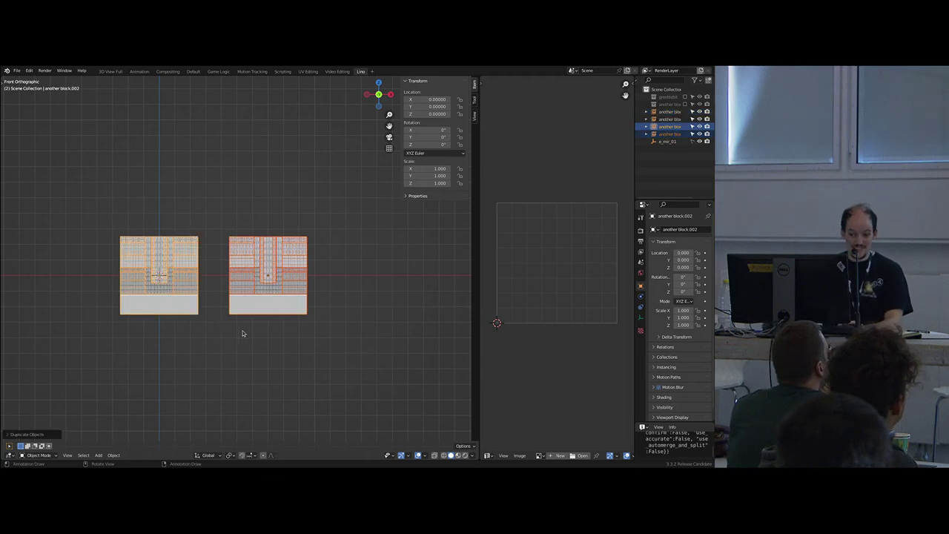
key(g)
key(z)
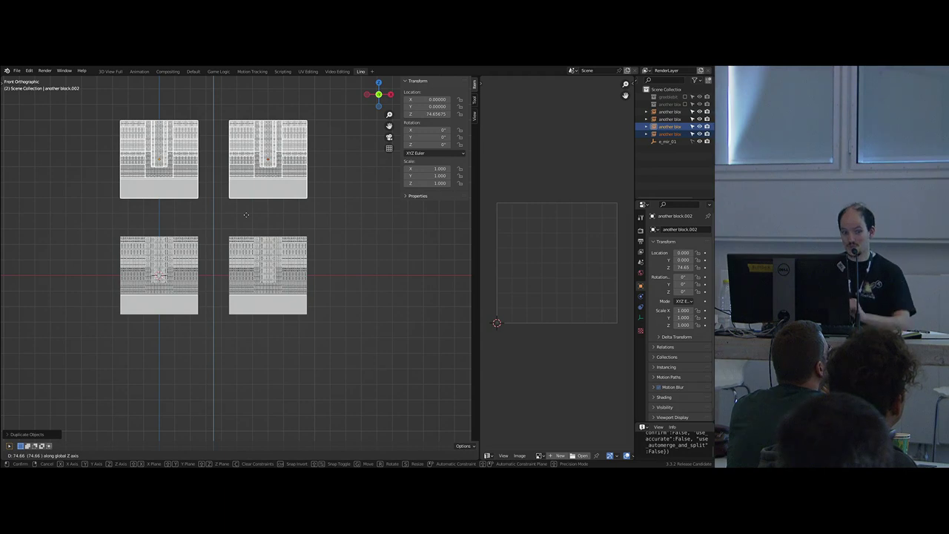
key(Escape)
key(g)
key(z)
ctrl+click(213, 230)
- Duplicate the mirrored block instance at X 0 and rotate the copy 90° about X and 180° about Z
middle_drag(213, 229, 262, 236)
key(shift+d)
text(rx)
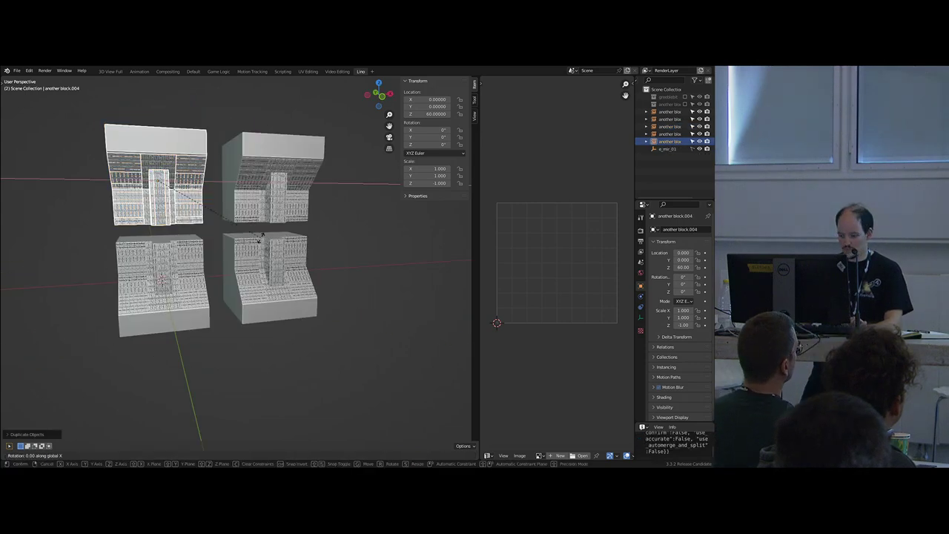
text(90)
key(Return)
middle_drag(261, 235, 263, 256)
text(rz180)
key(Return)
key(g)
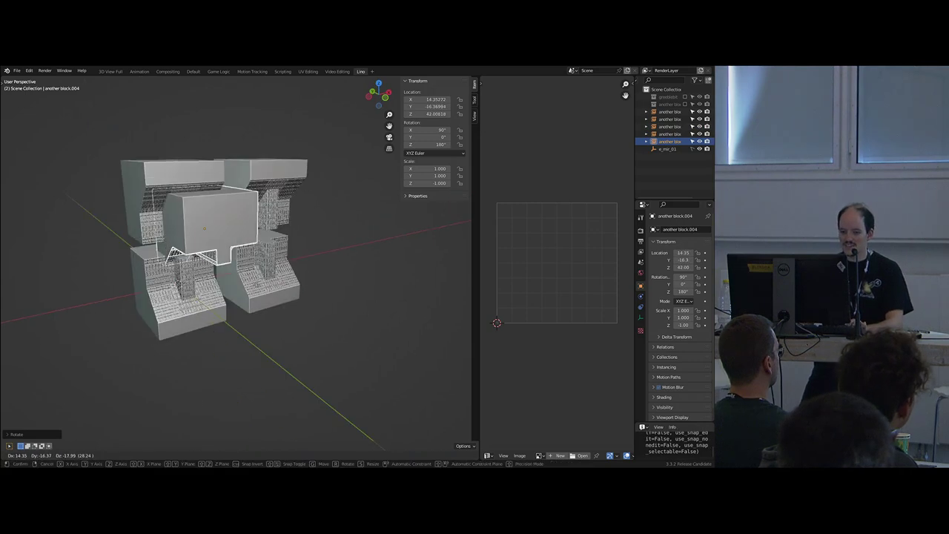
key(Escape)
- Move the rotated block copy along X to X 40, between the two columns
key(KP_1)
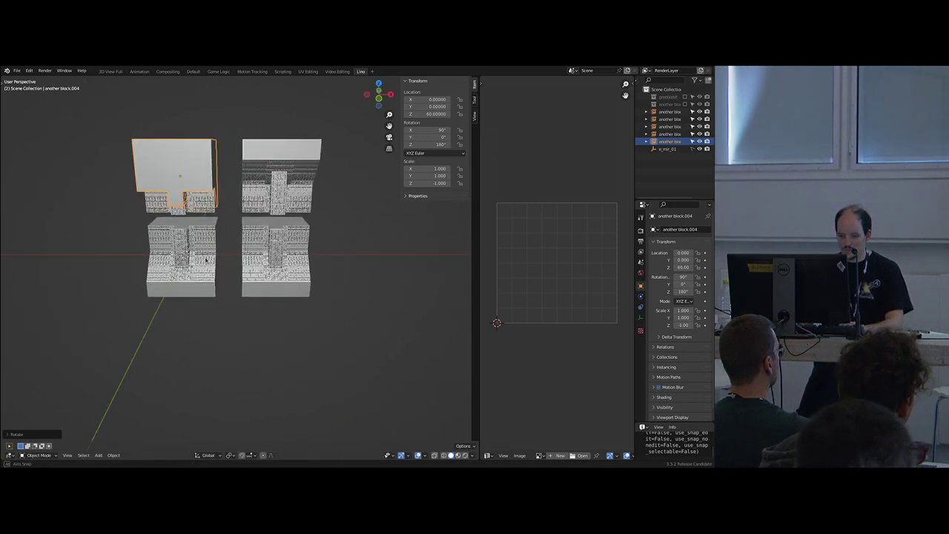
key(g)
key(x)
click(254, 242)
key(g)
shift+middle_drag(273, 193, 243, 216)
click(259, 213)
- Move the upper and lower block instances of the second column farther out along X
click(272, 212)
shift+click(275, 263)
key(g)
key(x)
click(288, 256)
click(234, 216)
key(ctrl+z)
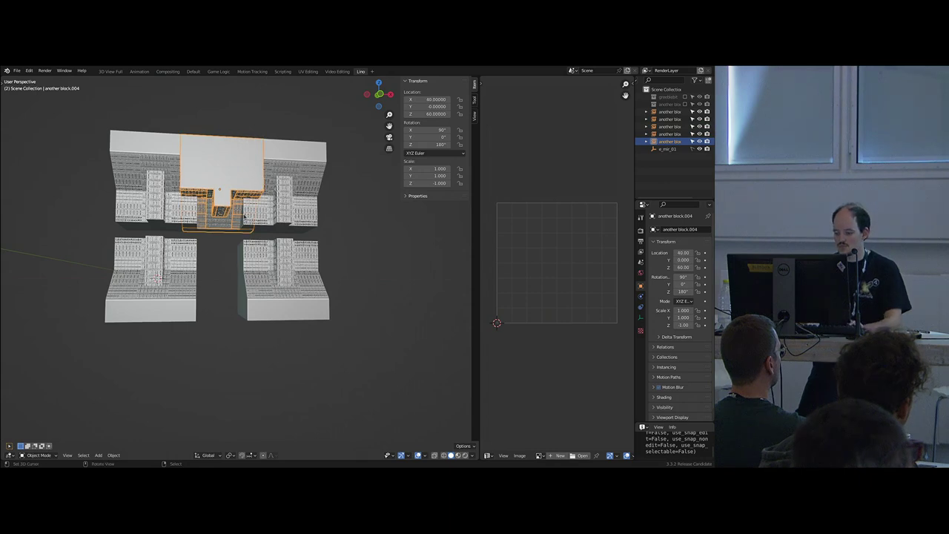
- Lower the rotated middle block along Z to Z 40
key(KP_1)
key(g)
key(z)
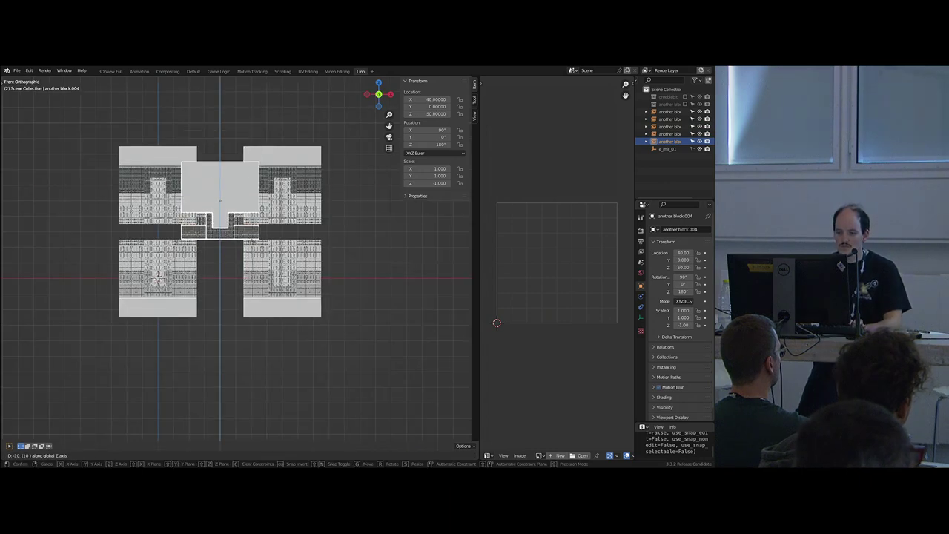
click(250, 247)
middle_drag(250, 248, 303, 242)
scroll(309, 252, up, 3)
key(alt+a)
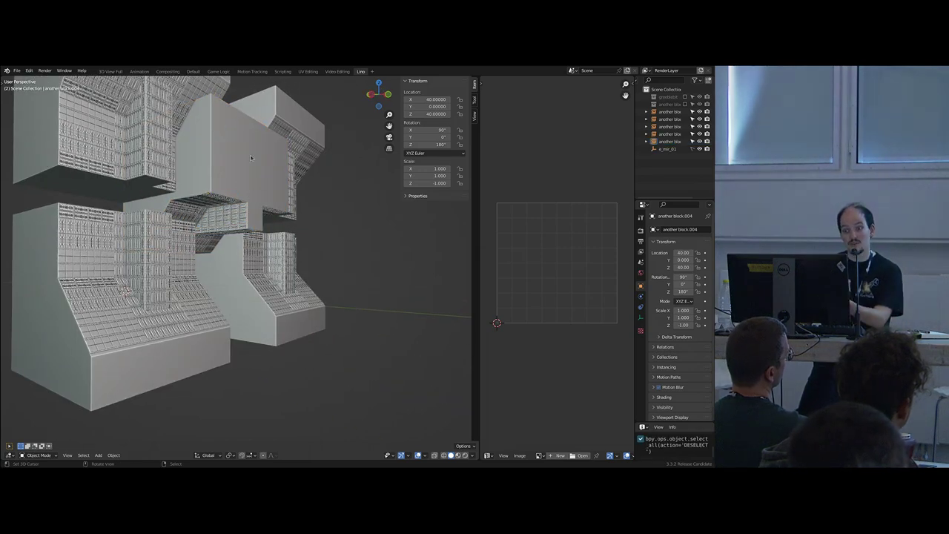
- Move the rotated middle block 25 along Y so it sits behind the two columns
scroll(251, 157, down, 4)
middle_drag(250, 157, 230, 239)
scroll(253, 195, up, 4)
scroll(279, 215, down, 2)
click(240, 250)
key(g)
key(y)
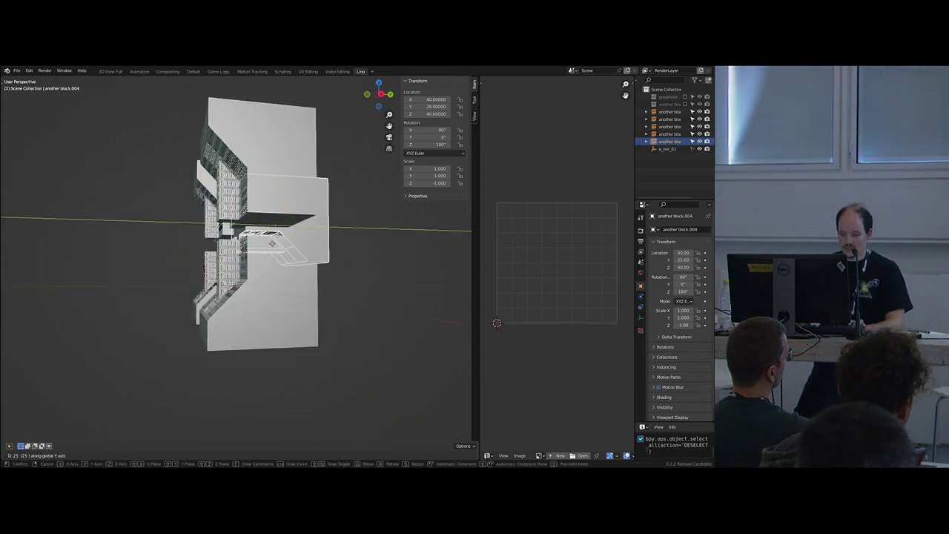
click(275, 246)
- Raise the rotated middle block along Z to Z 50
key(KP_1)
key(KP_3)
key(g)
key(z)
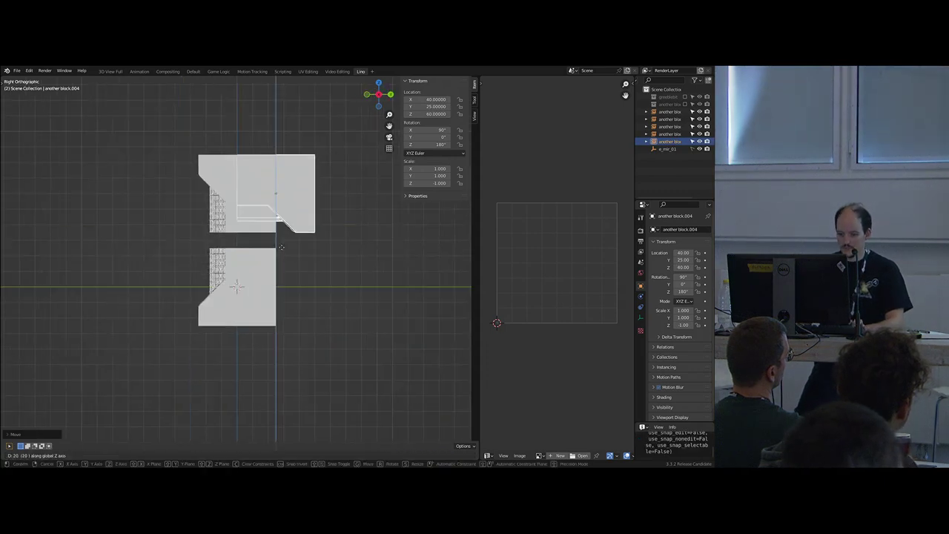
click(279, 268)
middle_drag(279, 269, 314, 259)
- Make a linked duplicate of the rotated middle block, mirror it along Z and move it down to Z 0
key(KP_1)
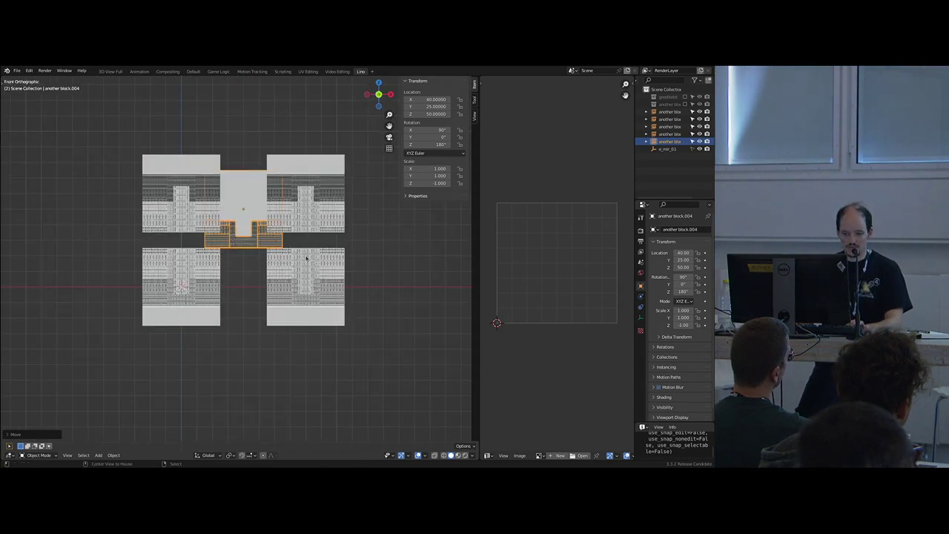
key(alt+d)
right_click(303, 259)
key(s)
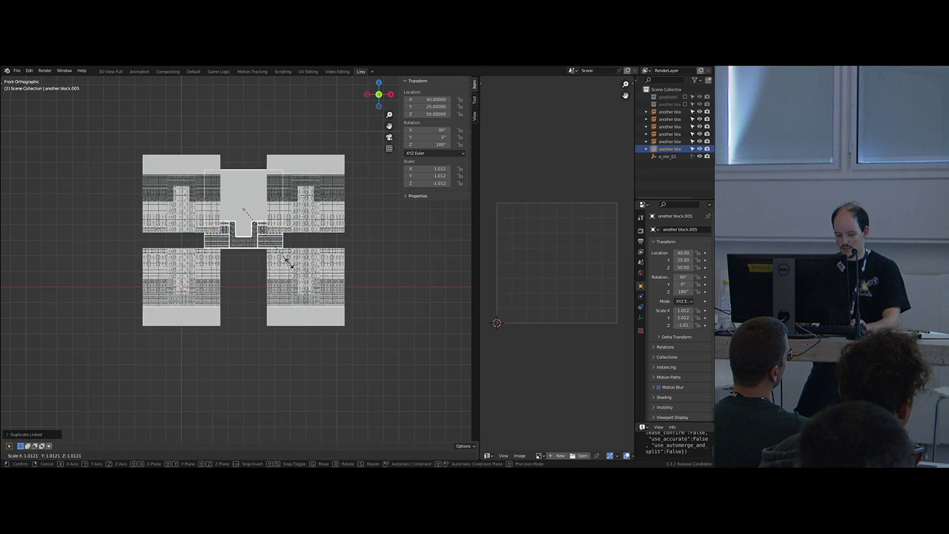
text(z-1)
key(Return)
key(g)
key(z)
click(293, 364)
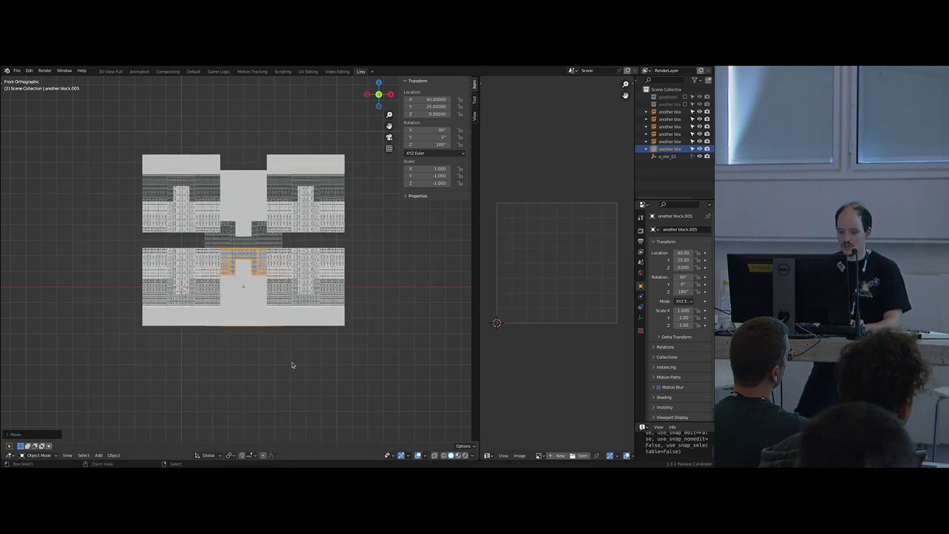
shift+click(243, 232)
key(g)
key(z)
right_click(244, 297)
middle_drag(252, 288, 322, 310)
key(alt+a)
- Select all the block instances and move them to a new collection named "another nother block"
scroll(341, 321, down, 4)
key(a)
key(KP_1)
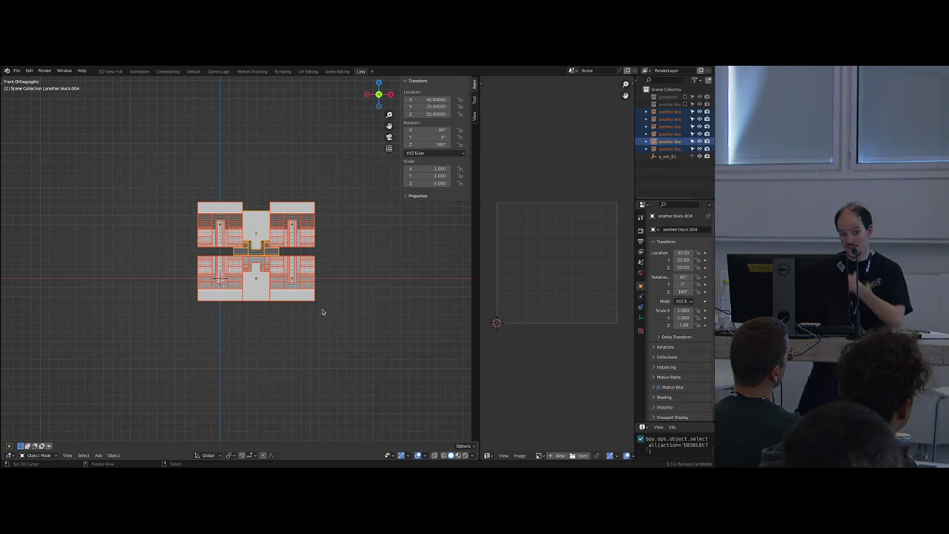
key(m)
click(322, 309)
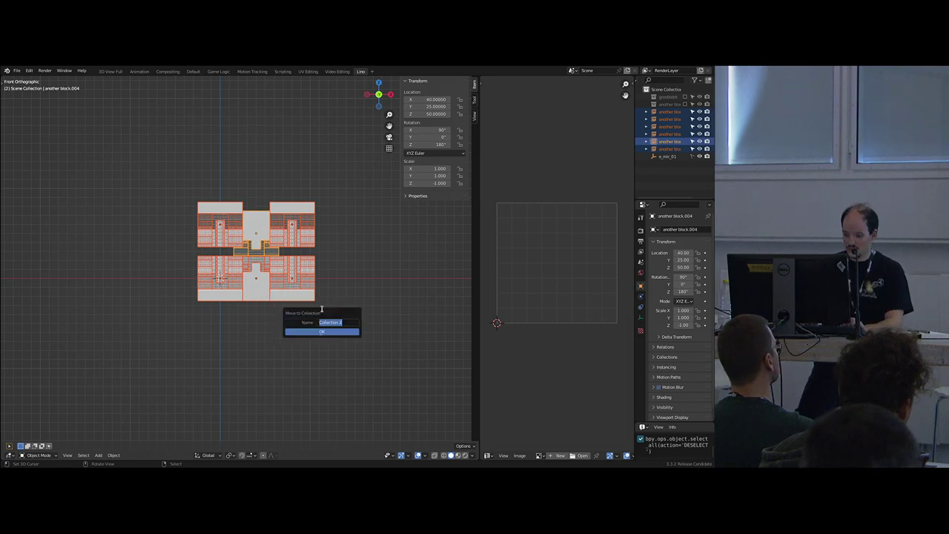
text(another nothe)
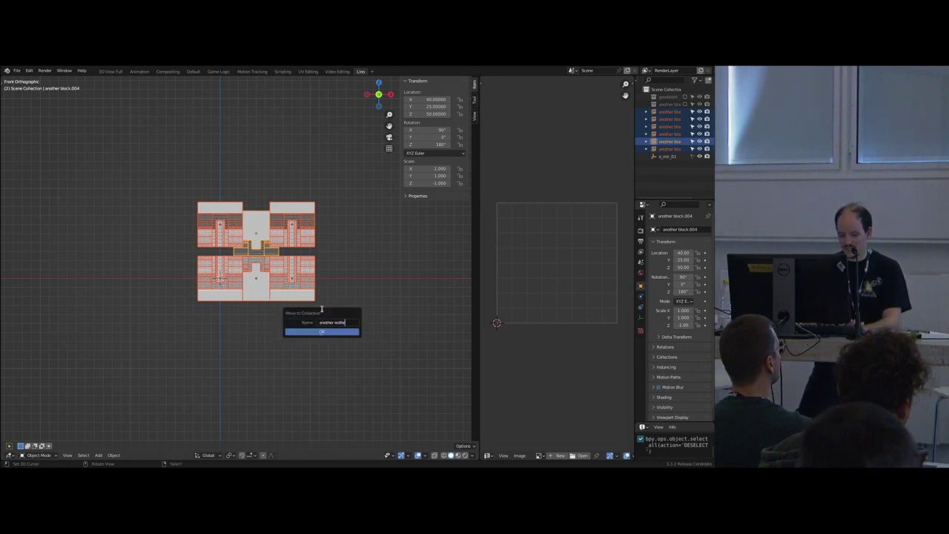
text(r block)
key(Return)
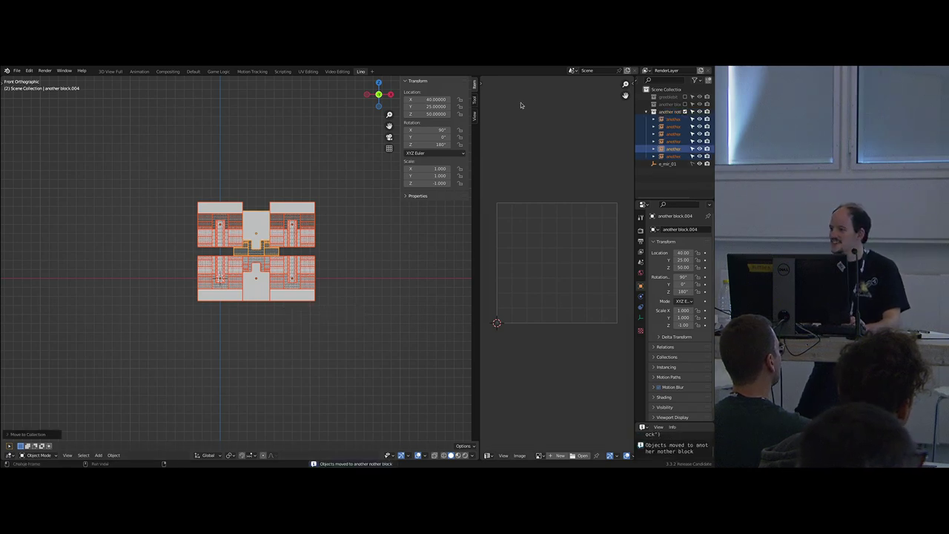
- Collapse the "another nother block" collection, widen the outliner and exclude the collection from the view layer
click(646, 111)
drag(636, 115, 596, 114)
click(685, 113)
- Add a collection instance of "another nother block" at the origin
mouse_move(284, 196)
middle_down()
mouse_move(279, 204)
mouse_move(290, 212)
middle_up()
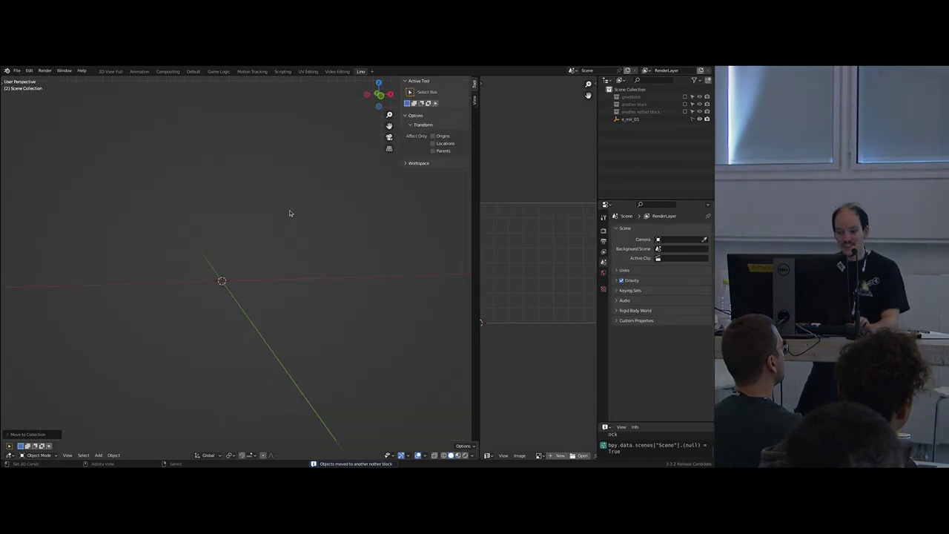
key(shift+a)
key(Escape)
key(shift+a)
mouse_move(279, 227)
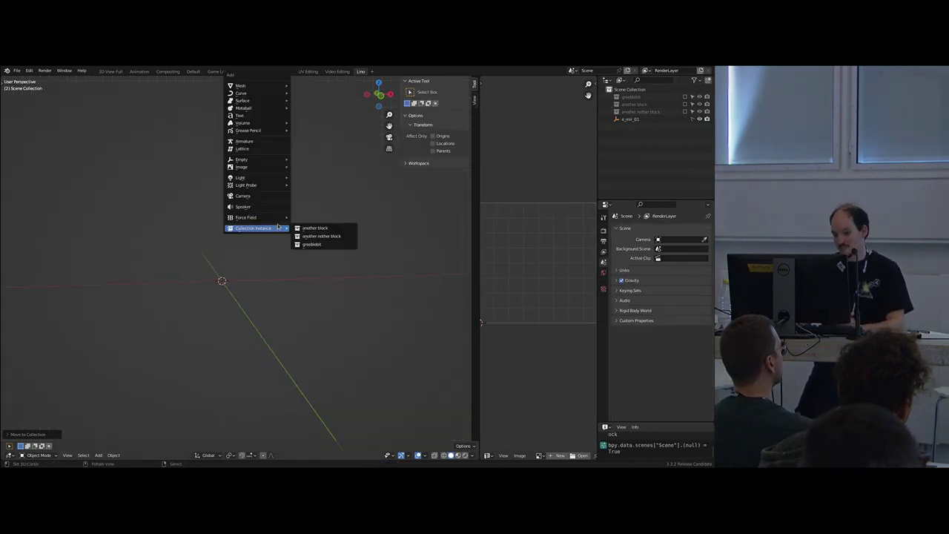
key(Return)
key(KP_1)
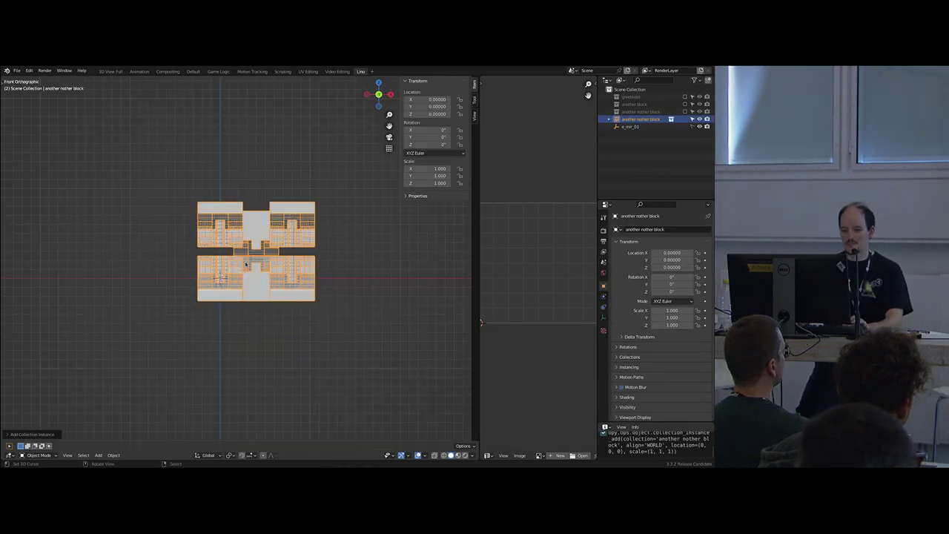
- Make a linked duplicate of the new instance, mirror it along Y and move it about 100 along negative Y
middle_drag(247, 248, 318, 322)
key(alt+d)
key(Escape)
text(sy-1)
key(Return)
key(g)
key(y)
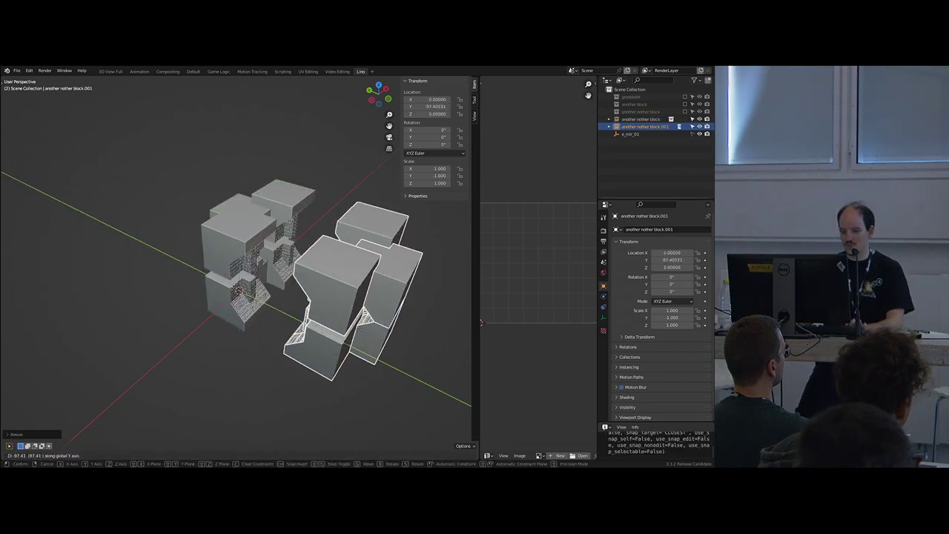
ctrl+click(346, 332)
middle_drag(347, 332, 392, 302)
- Select both facing instances and move them together -40 along X and 40 along Y
shift+right_click(251, 288)
key(KP_1)
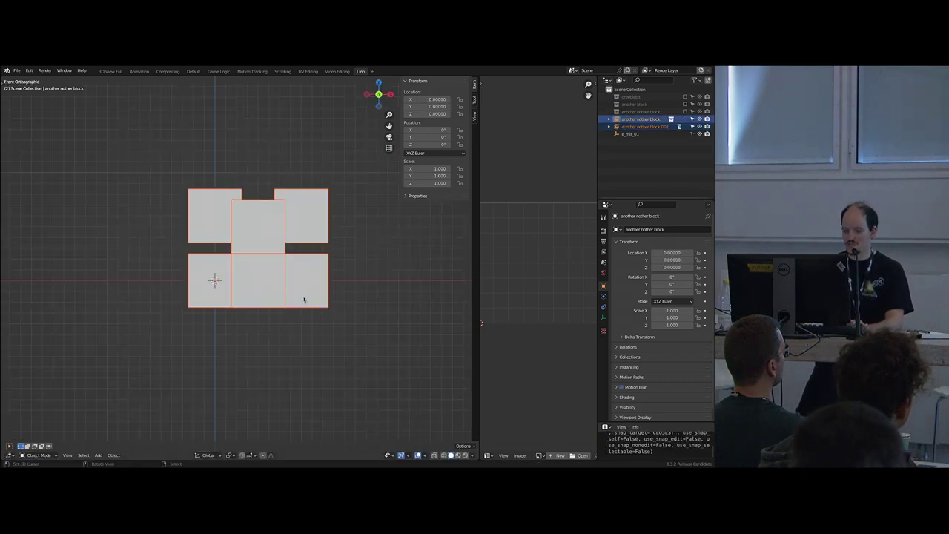
key(KP_7)
key(g)
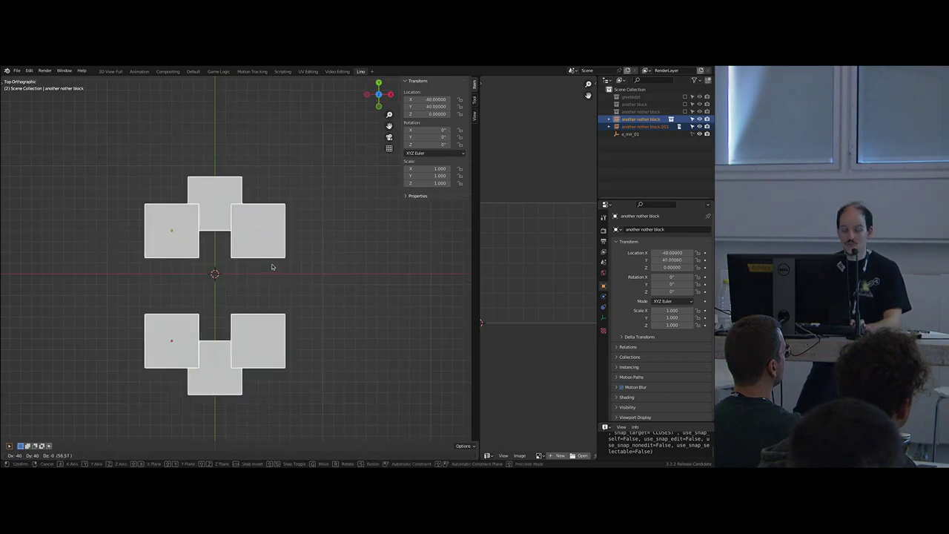
click(273, 268)
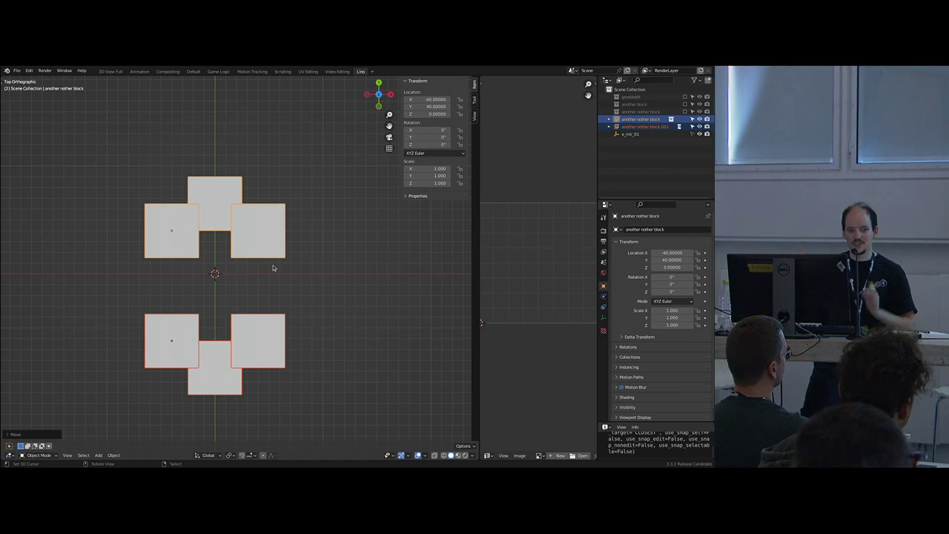
- Duplicate the pair of facing instances and move the copies 150 along X
key(KP_1)
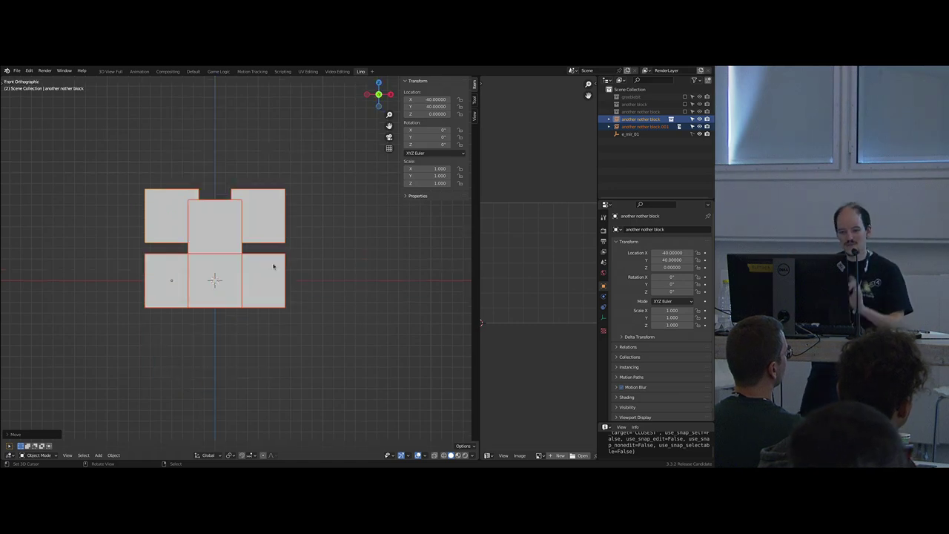
middle_drag(260, 254, 330, 249)
scroll(327, 253, up, 4)
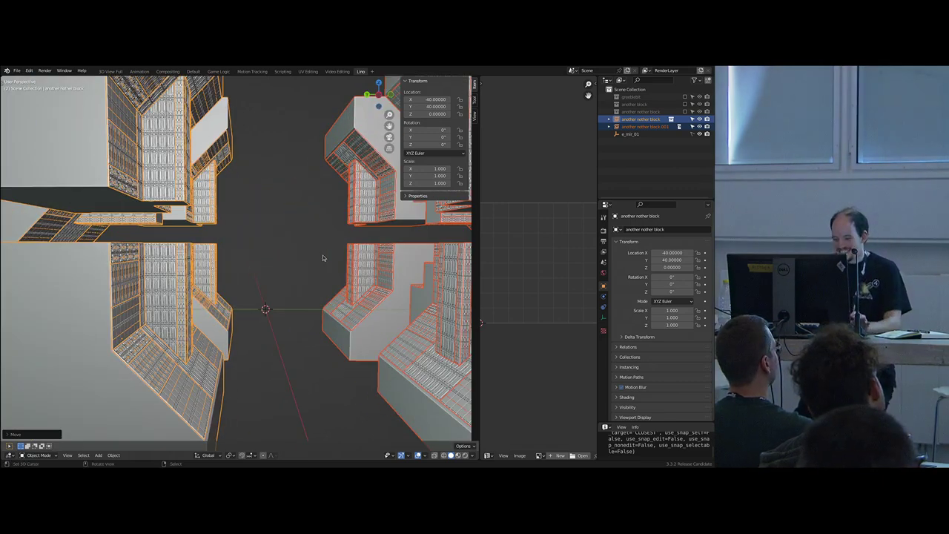
key(KP_7)
scroll(322, 258, down, 6)
key(shift+d)
key(x)
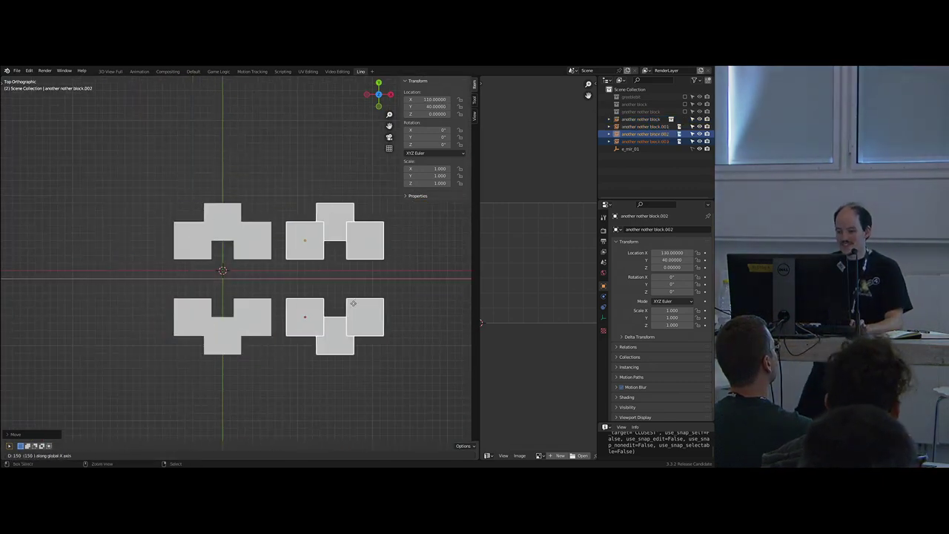
click(362, 309)
middle_drag(363, 310, 354, 293)
scroll(322, 269, up, 5)
middle_drag(244, 289, 334, 261)
key(alt+a)
- Box-select the mirrored row of instances and move it along Y to adjust the gap between the rows
scroll(320, 265, down, 5)
key(b)
drag(260, 191, 345, 308)
key(g)
key(y)
click(333, 293)
scroll(268, 295, up, 6)
key(alt+a)
middle_drag(268, 294, 358, 315)
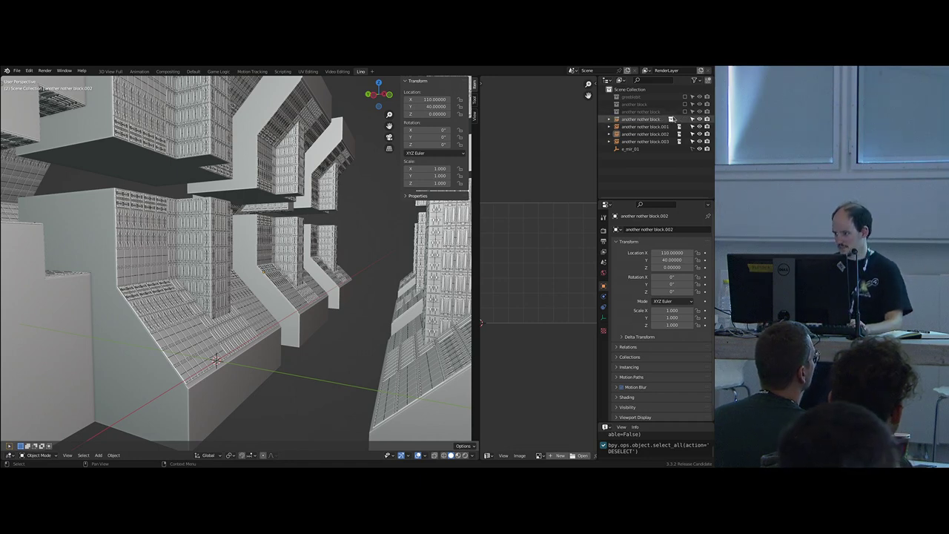
- Select all four instances and move them to a new collection named "scene"
scroll(340, 378, down, 8)
scroll(339, 378, up, 3)
key(a)
scroll(339, 378, down, 5)
middle_drag(340, 378, 321, 346)
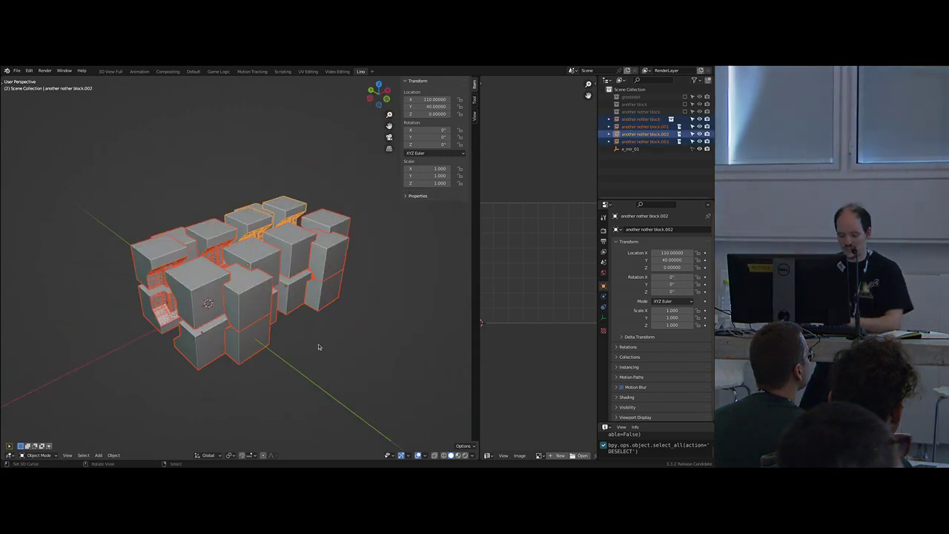
key(m)
click(316, 346)
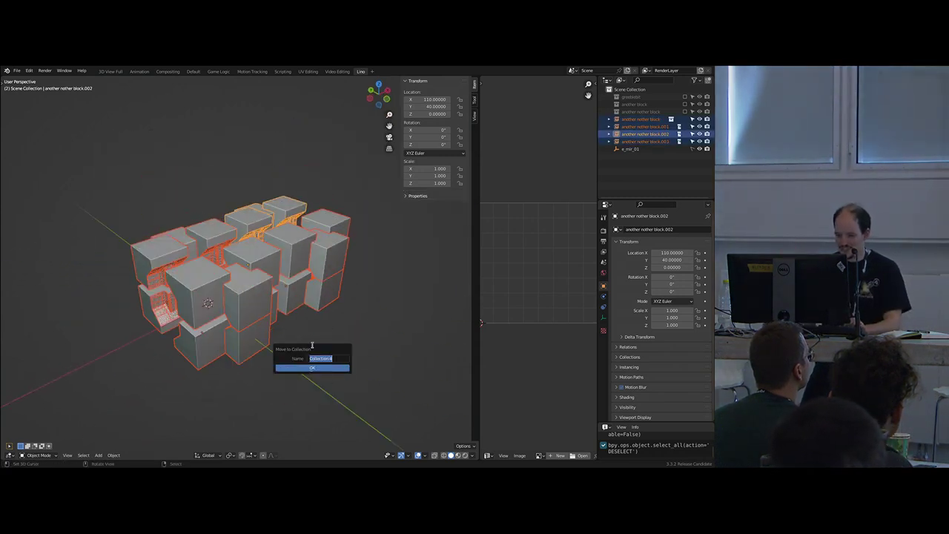
key(Return)
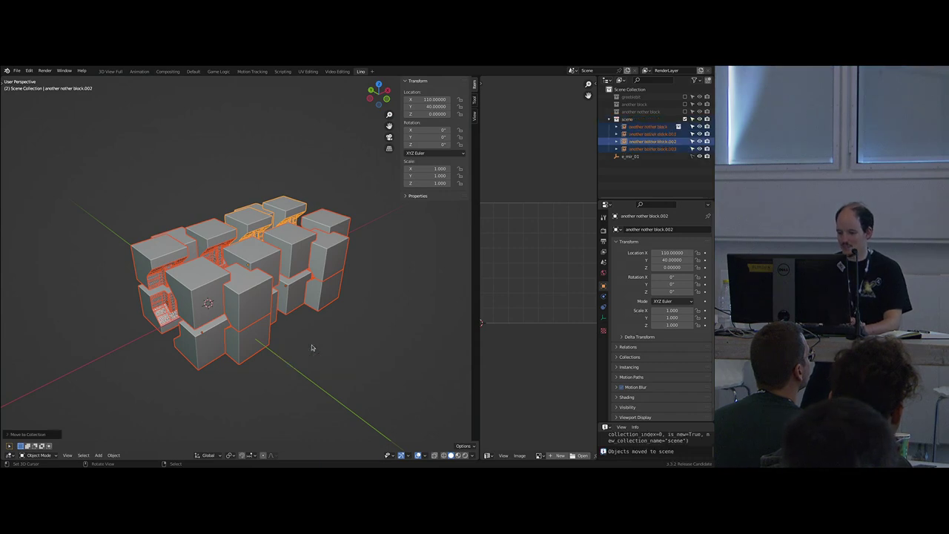
- Exclude the "scene" collection from the view layer and move it to the beginning of the collection list
click(684, 119)
drag(634, 120, 631, 93)
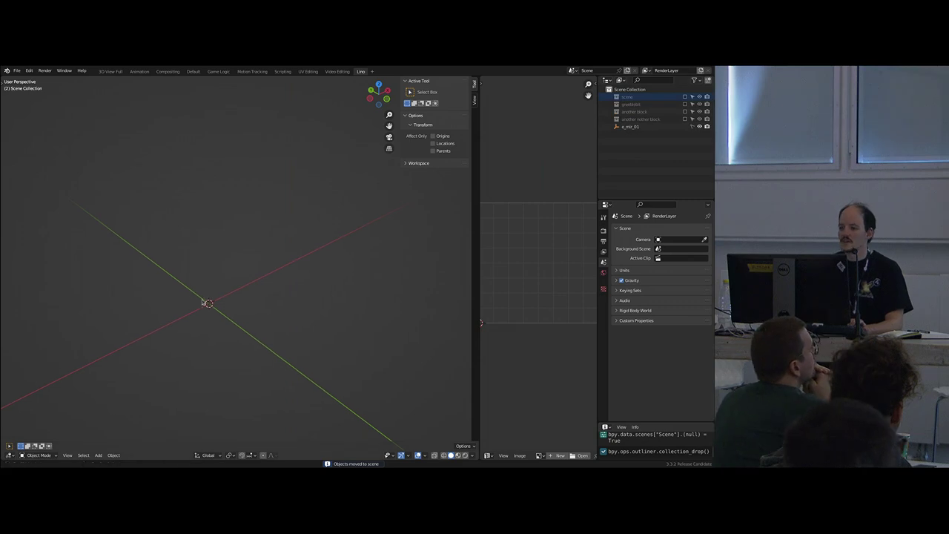
shift+middle_drag(205, 303, 206, 303)
- Re-enable the original greeble collection in the view layer, then select and frame its Cube panel
click(684, 105)
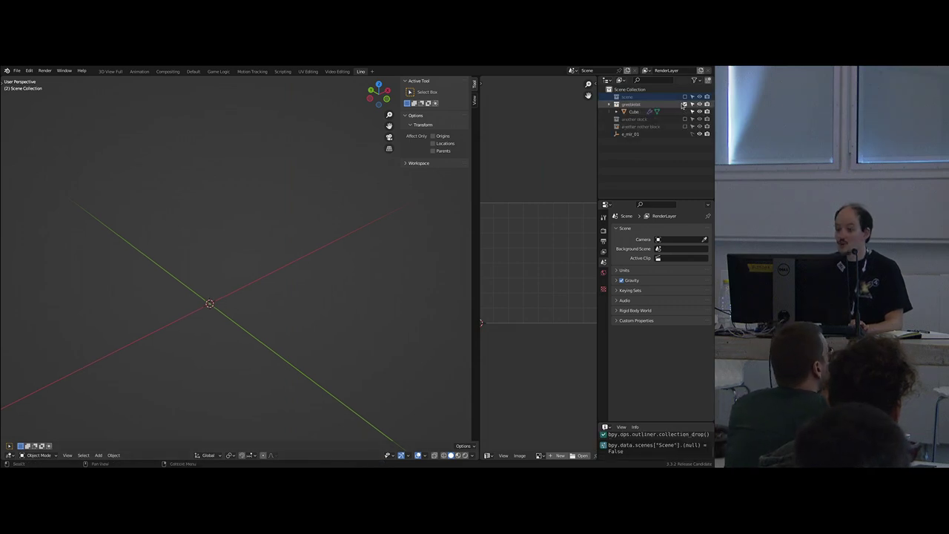
right_click(211, 305)
key(KP_Decimal)
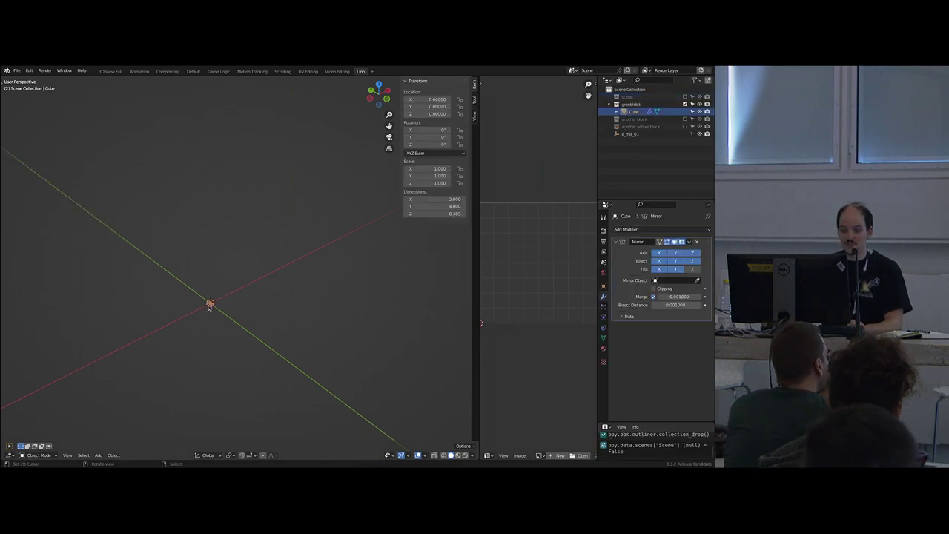
scroll(299, 289, down, 4)
middle_drag(302, 289, 280, 296)
scroll(296, 287, down, 1)
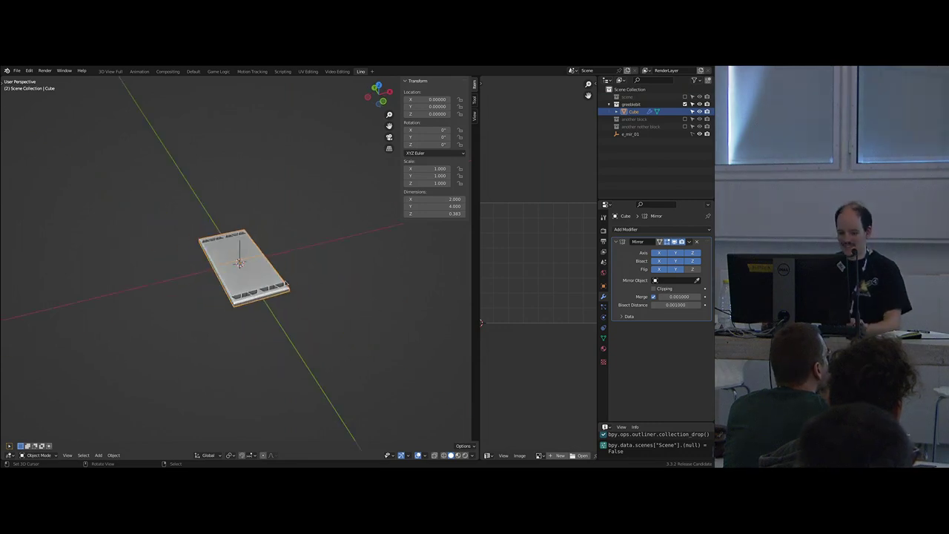
- Make a linked duplicate of the greeble panel in place and start moving it to a new collection
key(alt+d)
key(Escape)
key(m)
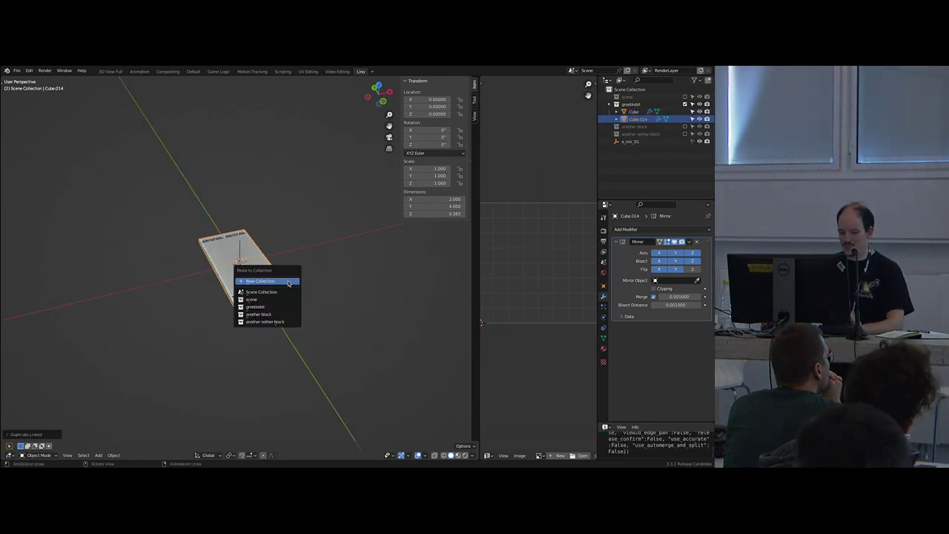
click(287, 279)
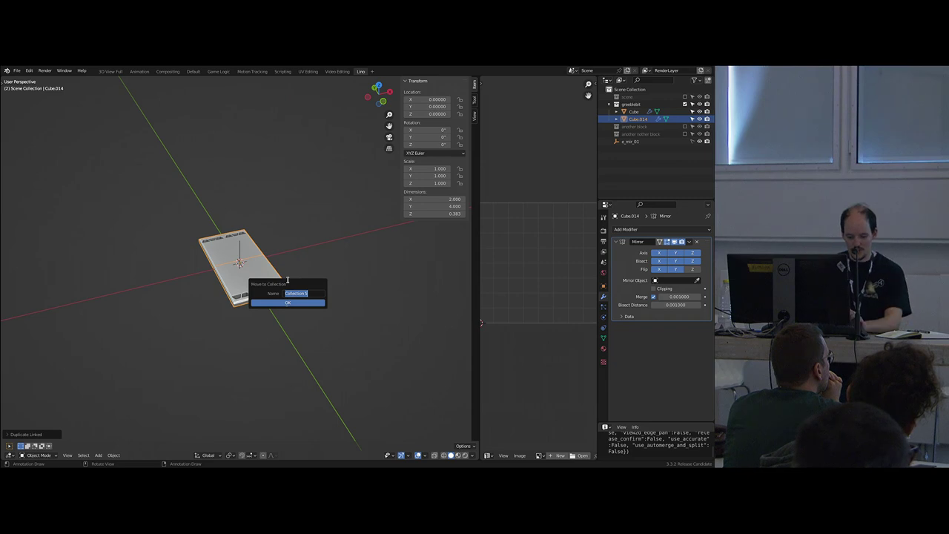
- Move the duplicated panel into a new collection named cylinder_01 and exclude the original panel's collection from the view layer
text(cylinder)
key(Return)
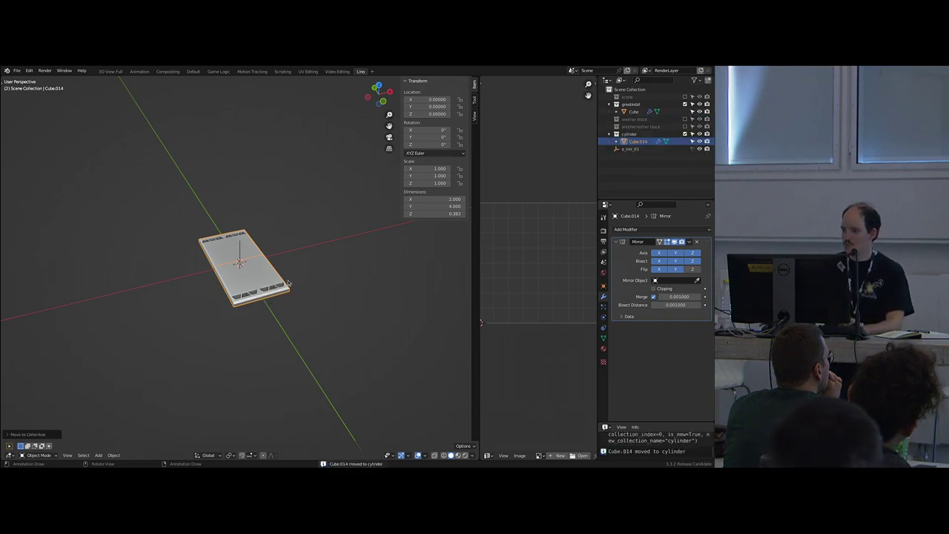
double_click(629, 134)
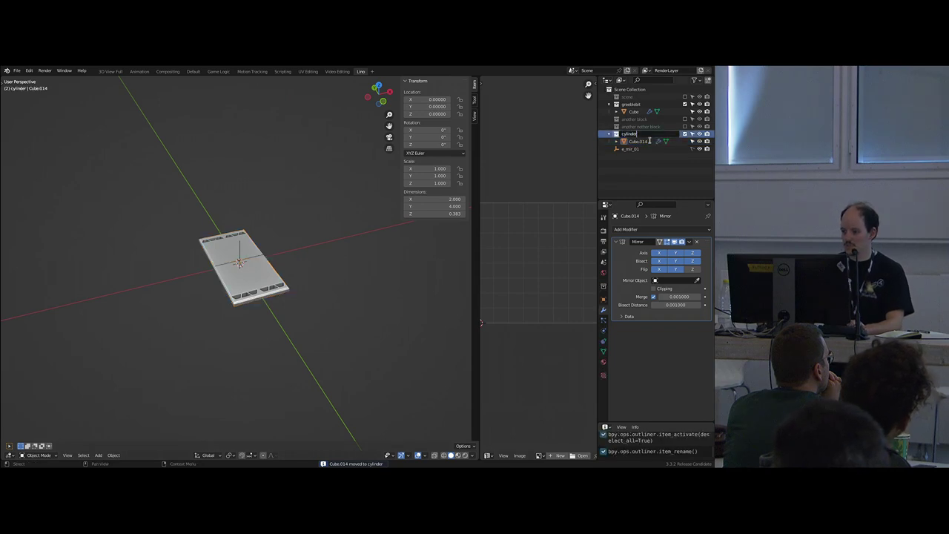
text(_01)
key(Return)
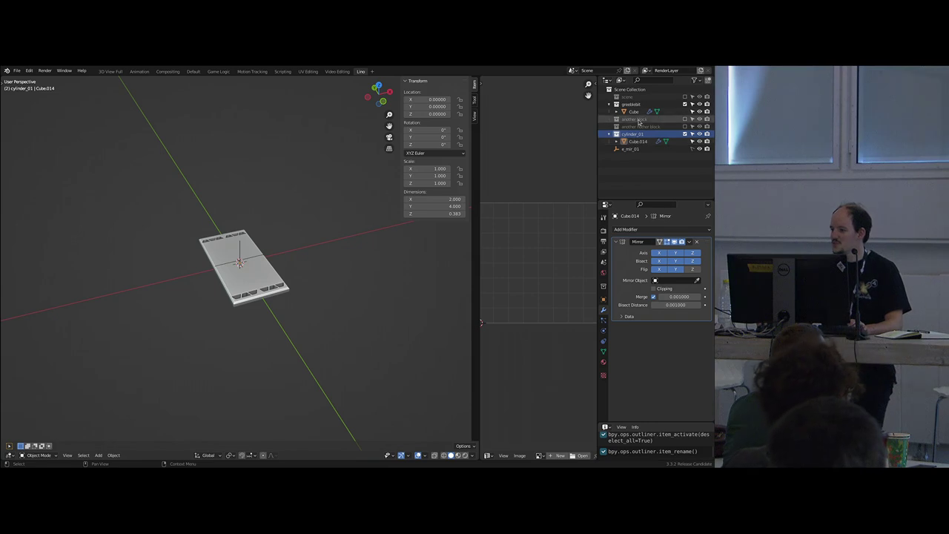
click(685, 104)
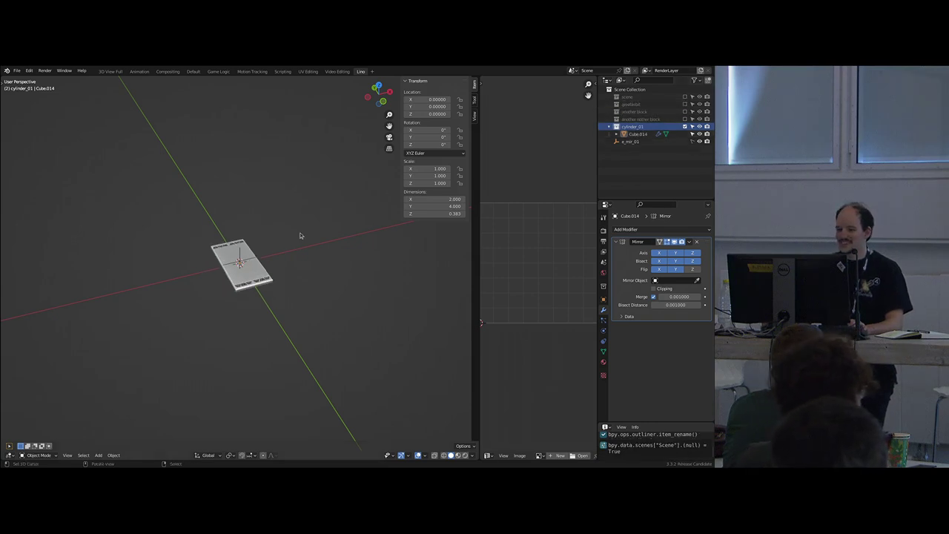
- Add an Array modifier to the duplicated panel with a count of 9
click(245, 274)
click(633, 230)
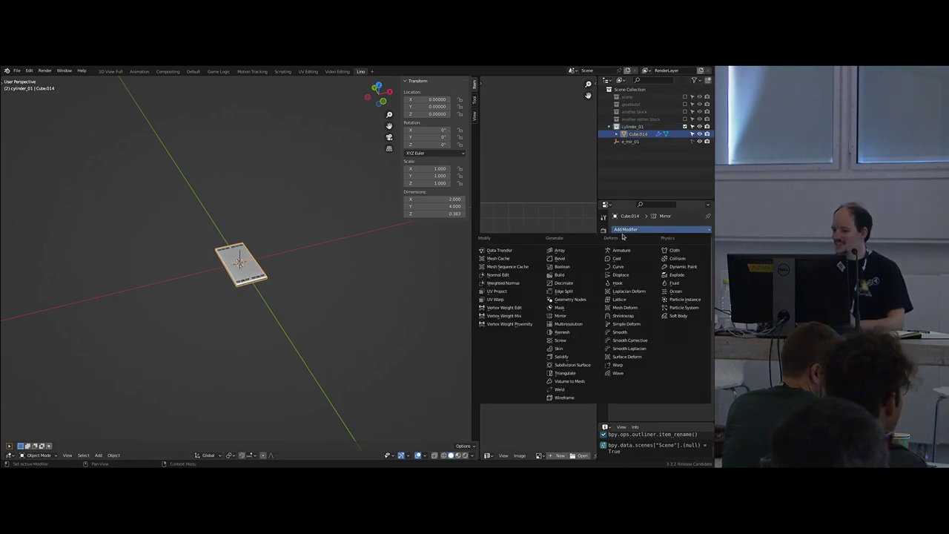
click(567, 254)
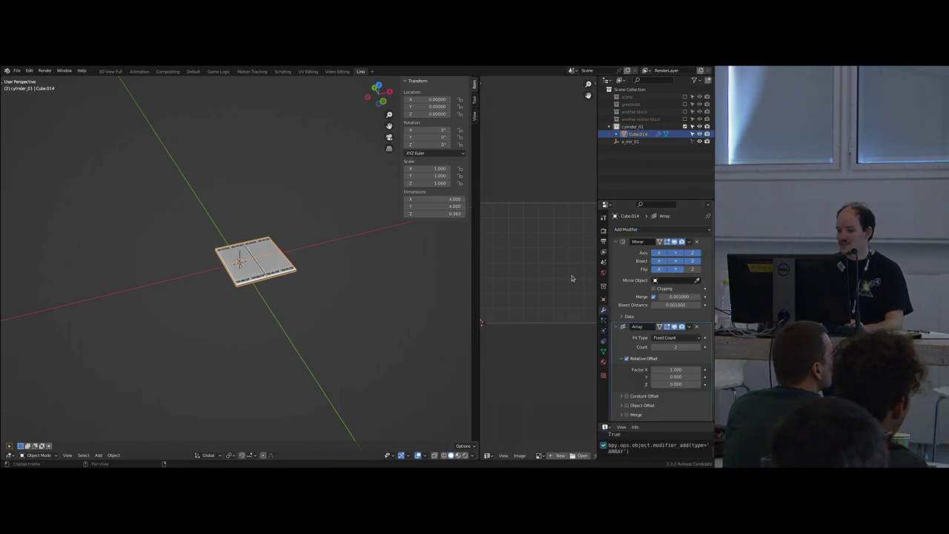
click(700, 348)
click(700, 348)
click(699, 348)
click(699, 348)
click(699, 347)
click(699, 347)
click(700, 348)
scroll(335, 300, down, 5)
middle_drag(334, 299, 312, 316)
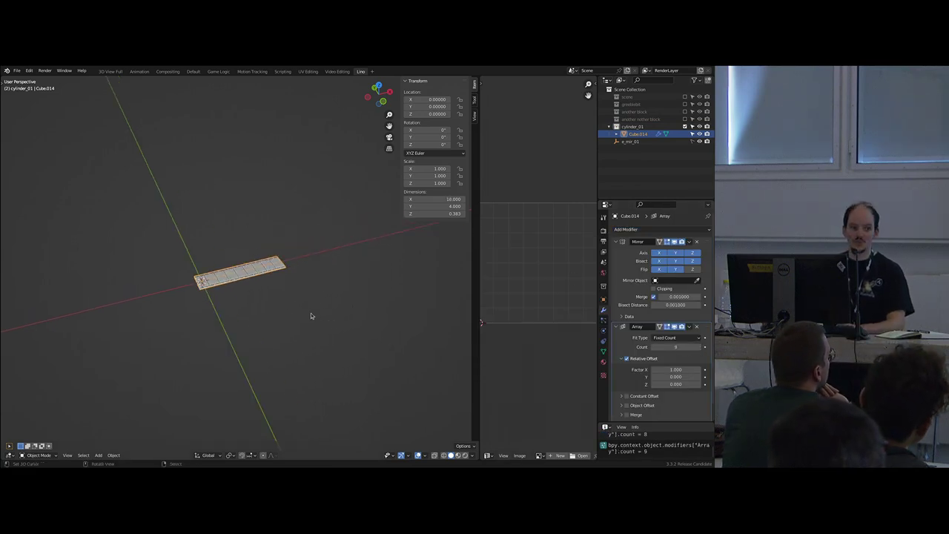
- Add a Simple Deform modifier after the array and set its mode to Bend
click(618, 242)
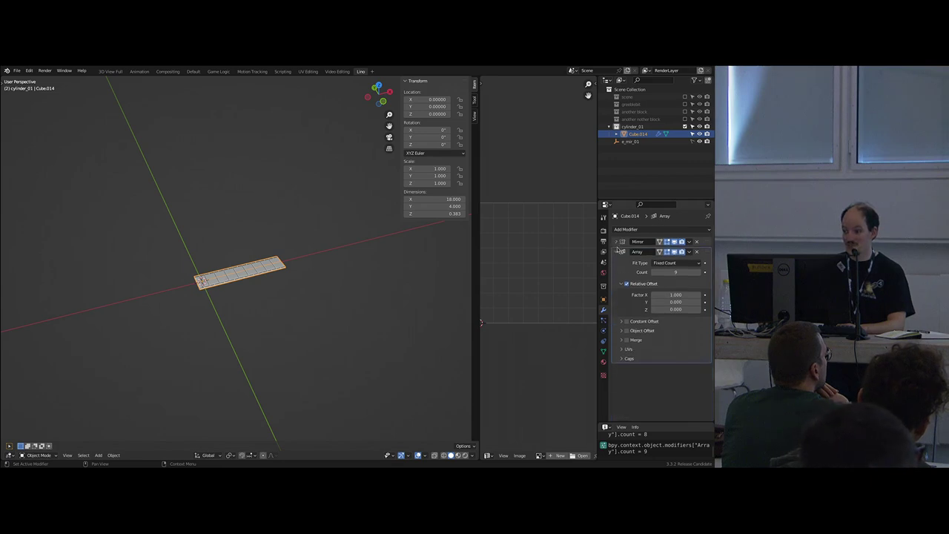
click(619, 252)
click(630, 230)
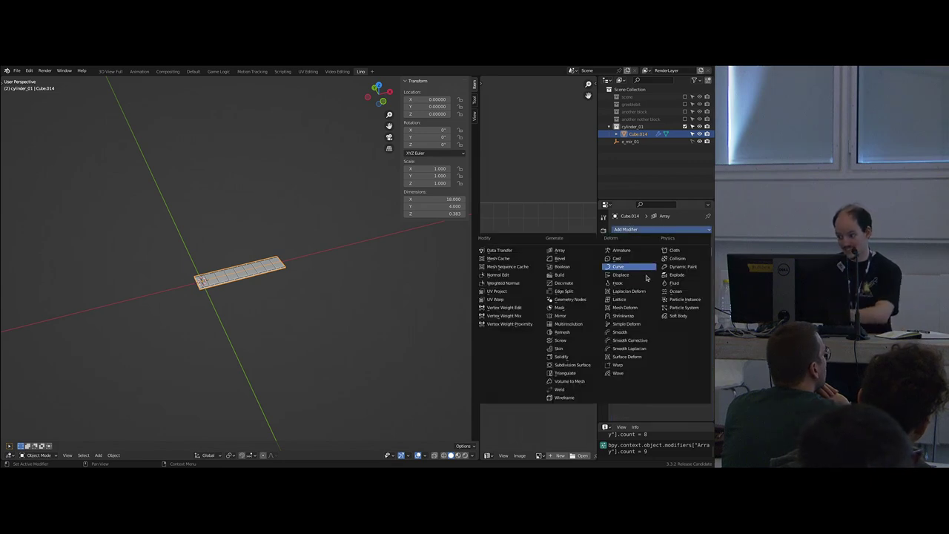
click(628, 325)
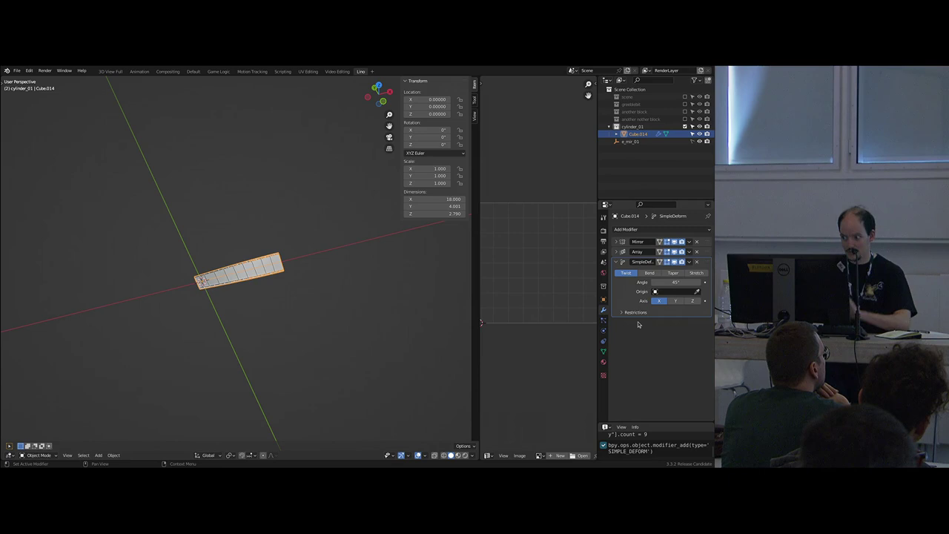
click(650, 273)
middle_drag(207, 354, 237, 311)
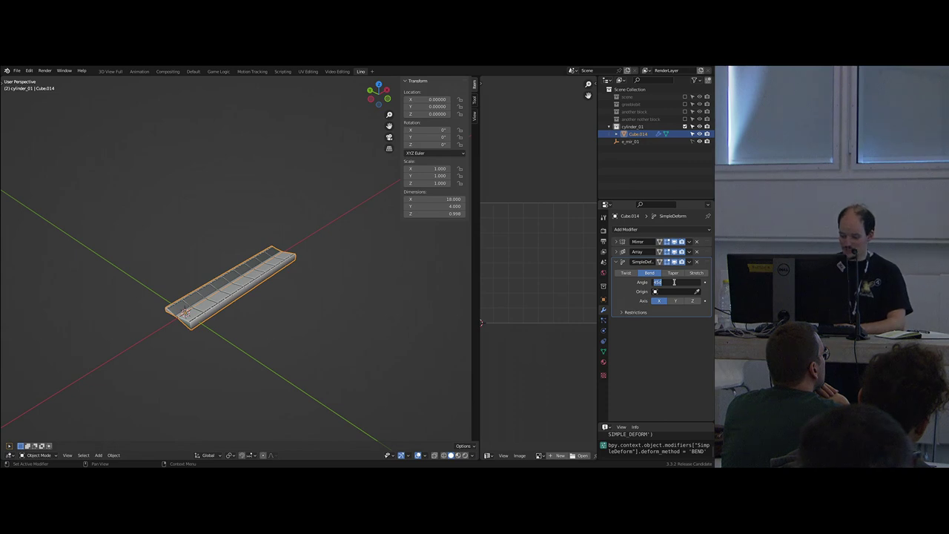
- Set the bend axis to Z and the bend angle to 360° to close the panel strip into a ring
text(90)
key(Return)
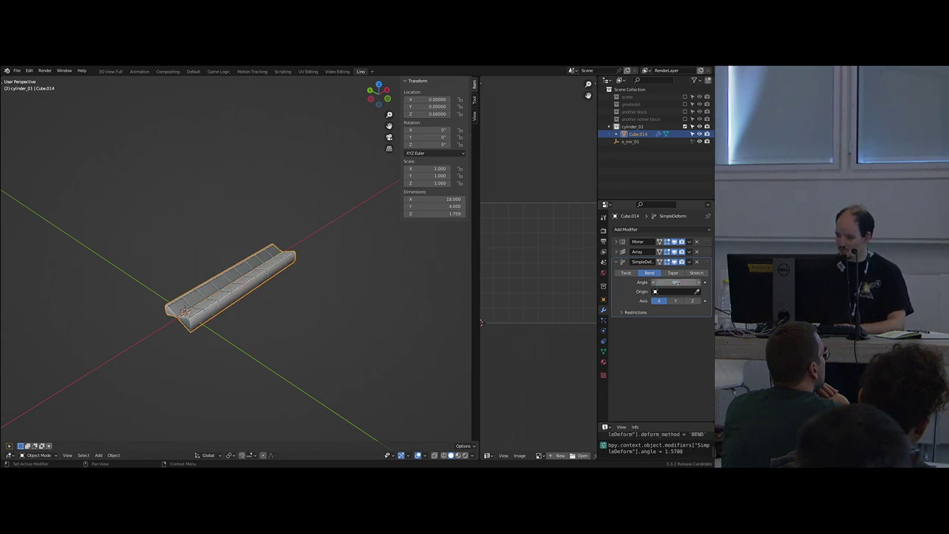
click(675, 301)
click(692, 301)
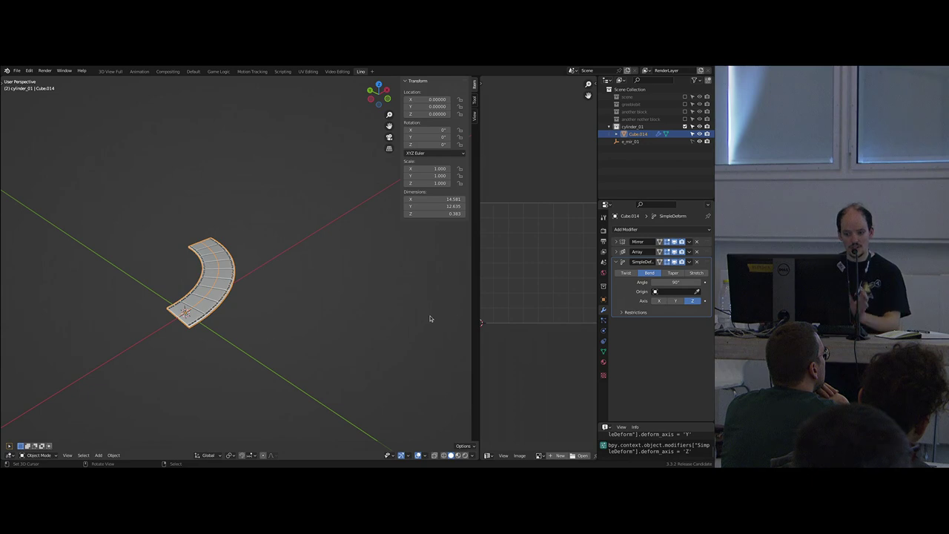
click(677, 282)
text(360)
key(Return)
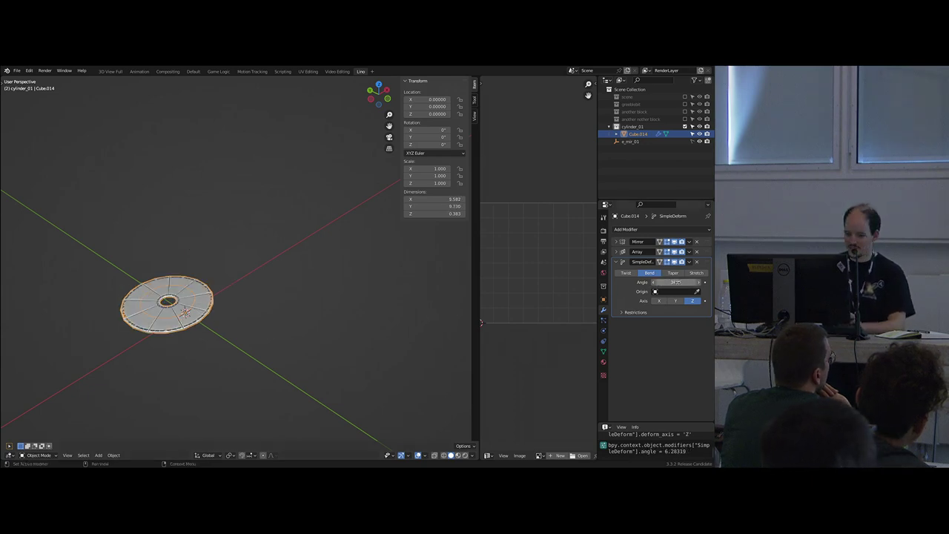
- Increase the array count to 17 to enlarge the ring
shift+middle_drag(309, 293, 339, 262)
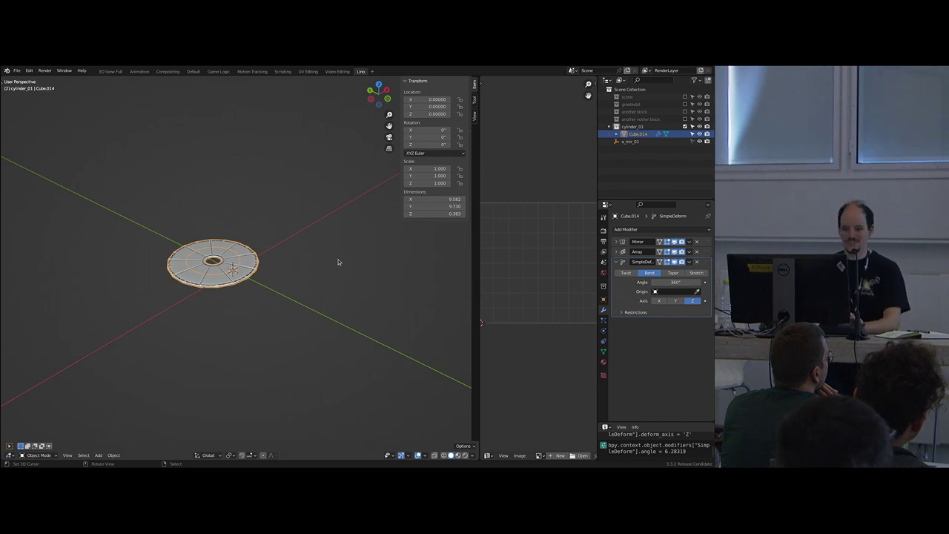
scroll(294, 265, up, 2)
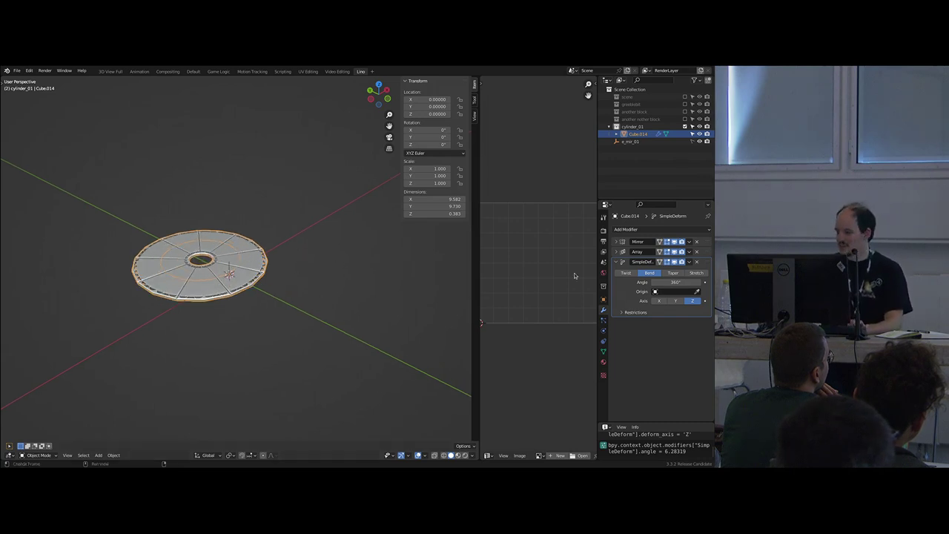
click(619, 252)
drag(698, 275, 566, 269)
scroll(302, 264, up, 2)
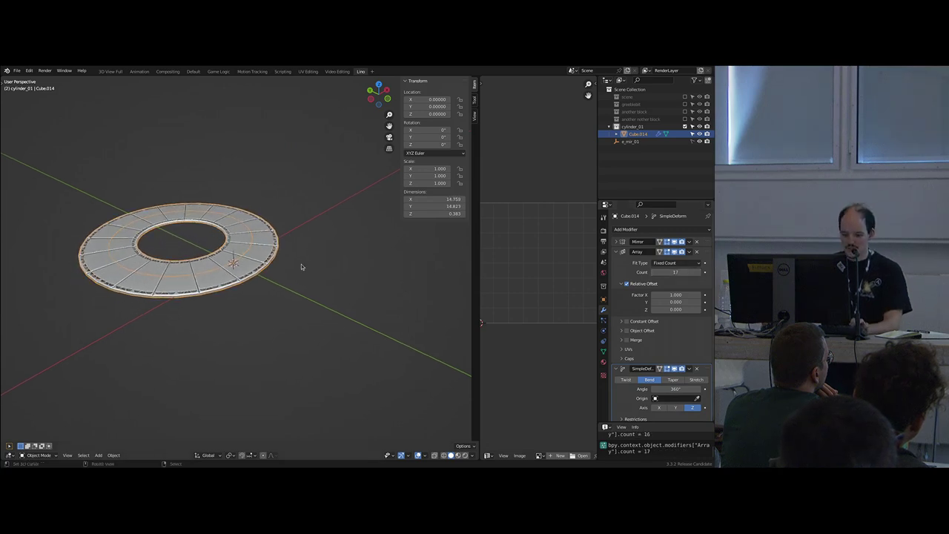
- Add a Plain Axes empty at the world origin and rename it e_sd_01
key(shift+a)
mouse_move(268, 198)
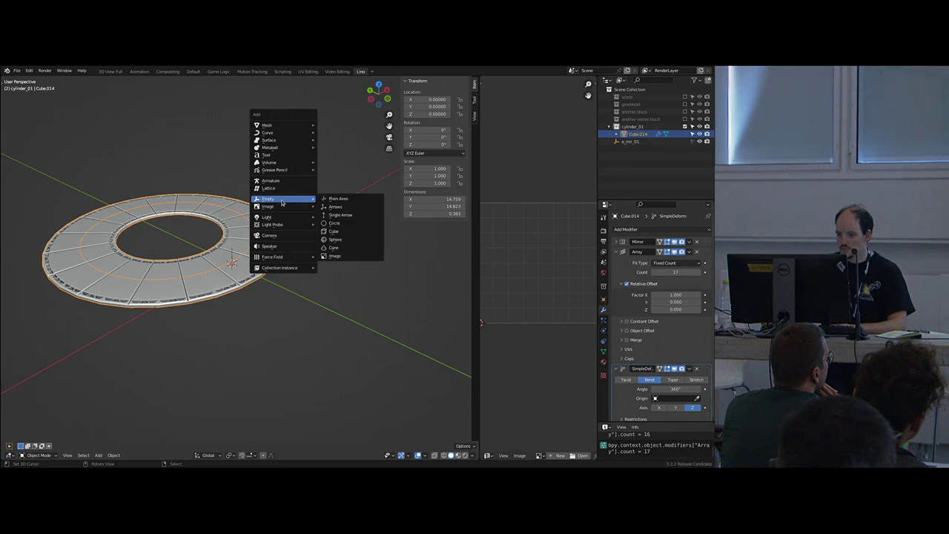
click(337, 200)
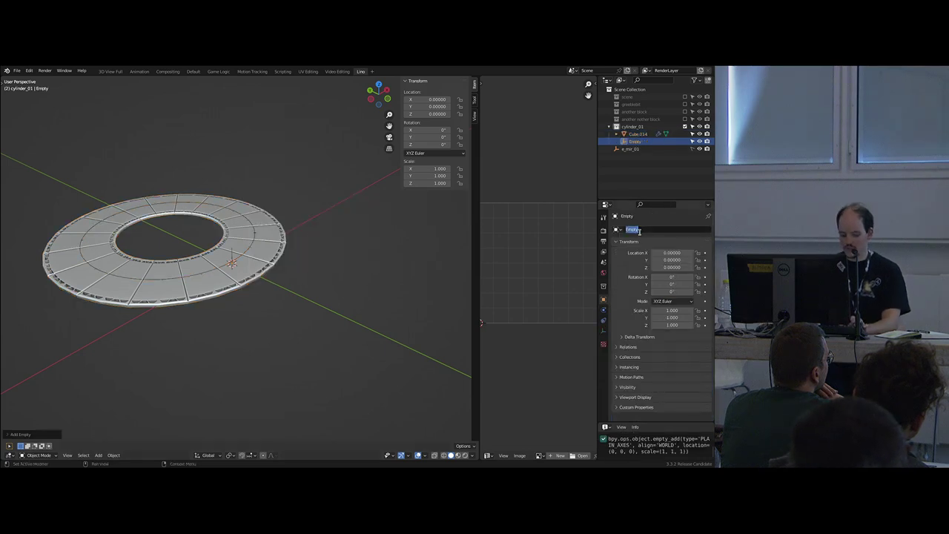
text(e_sec)
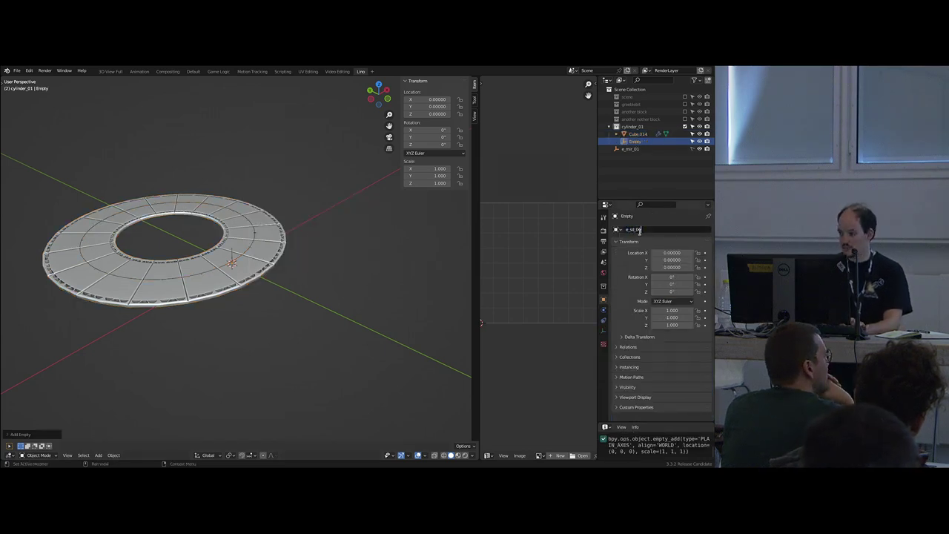
key(Return)
click(639, 231)
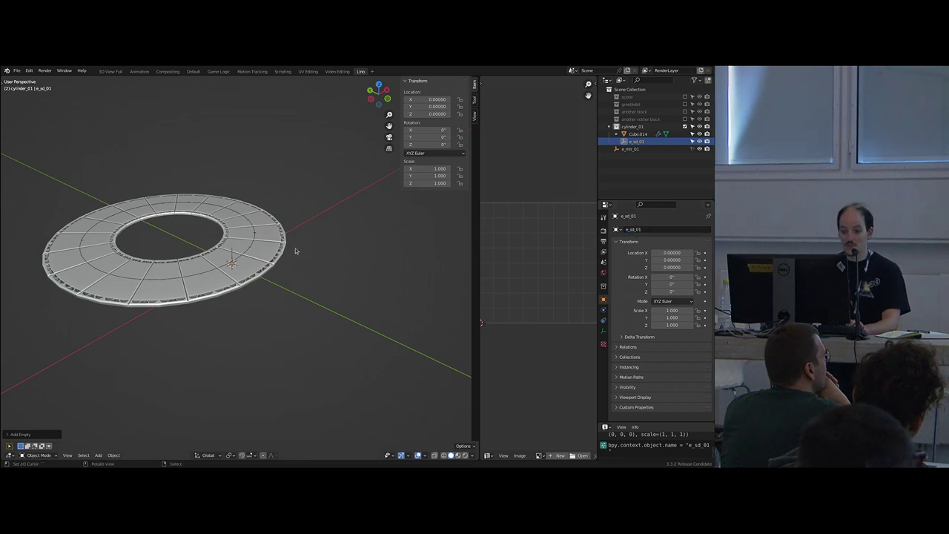
- Parent the e_sd_01 empty to the panel object, keeping its transform
click(269, 252)
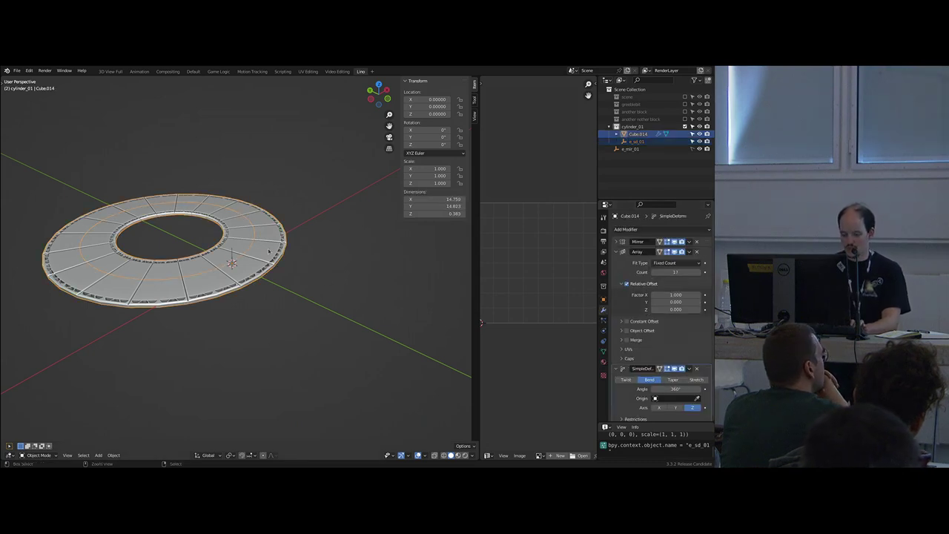
key(ctrl+p)
click(267, 256)
key(g)
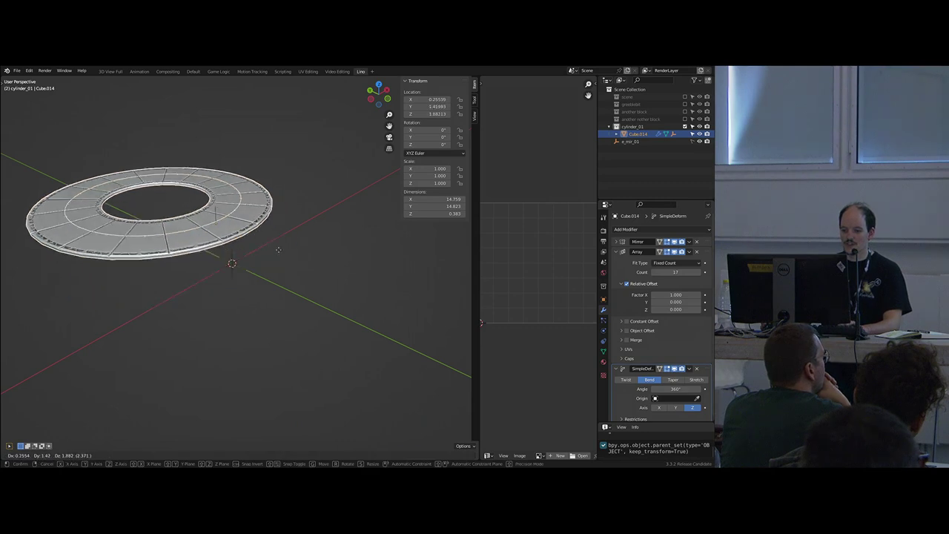
key(Escape)
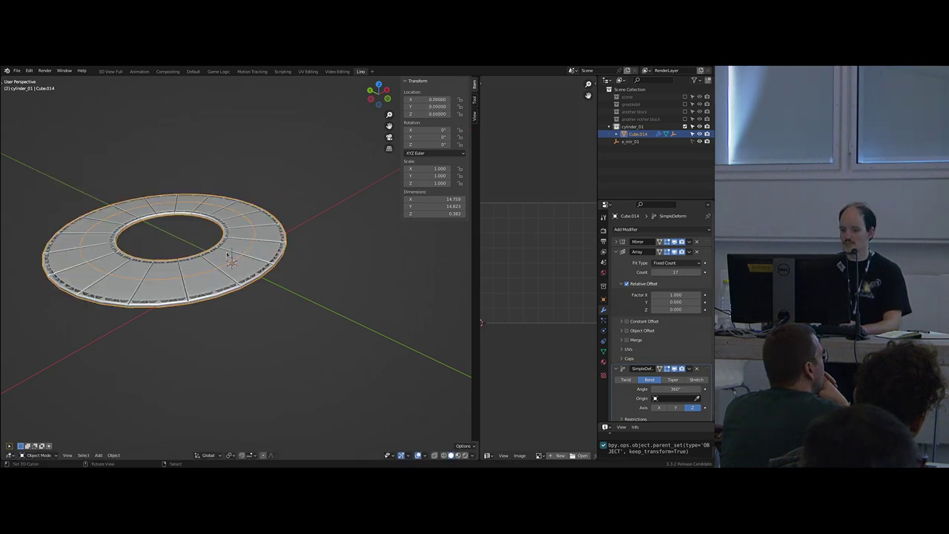
- Set the Simple Deform modifier's origin to the e_sd_01 empty
scroll(627, 366, down, 1)
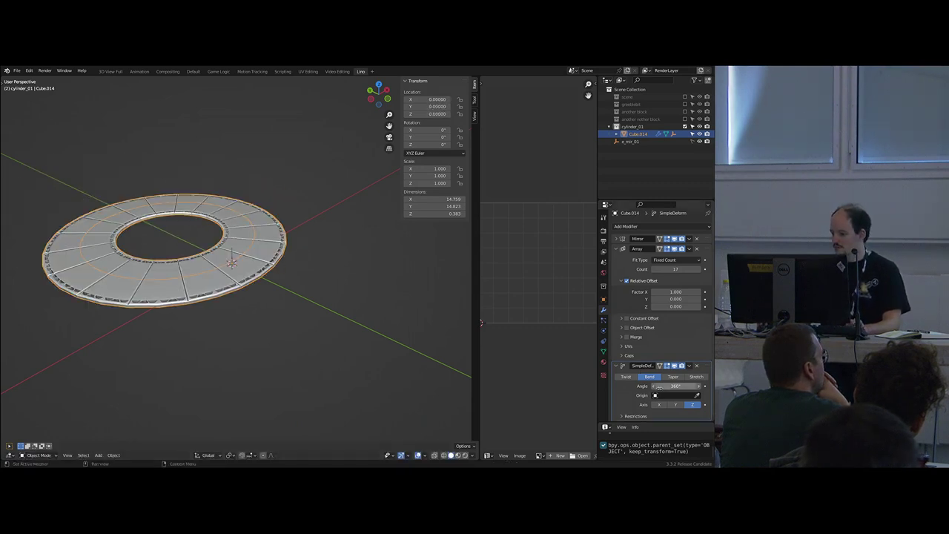
click(654, 397)
text(s)
key(Return)
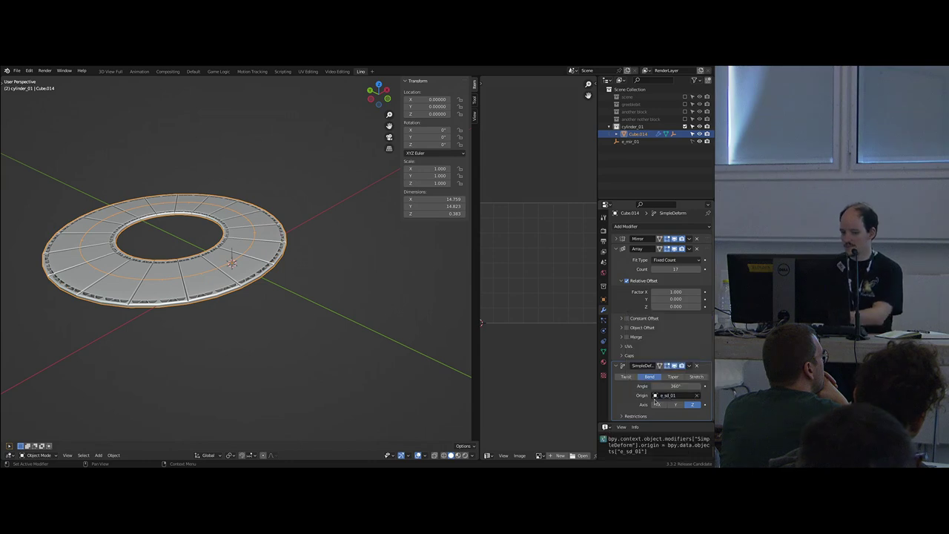
- Rotate the e_sd_01 empty by -90° about the X axis so the flat ring becomes a cylinder
scroll(372, 329, up, 3)
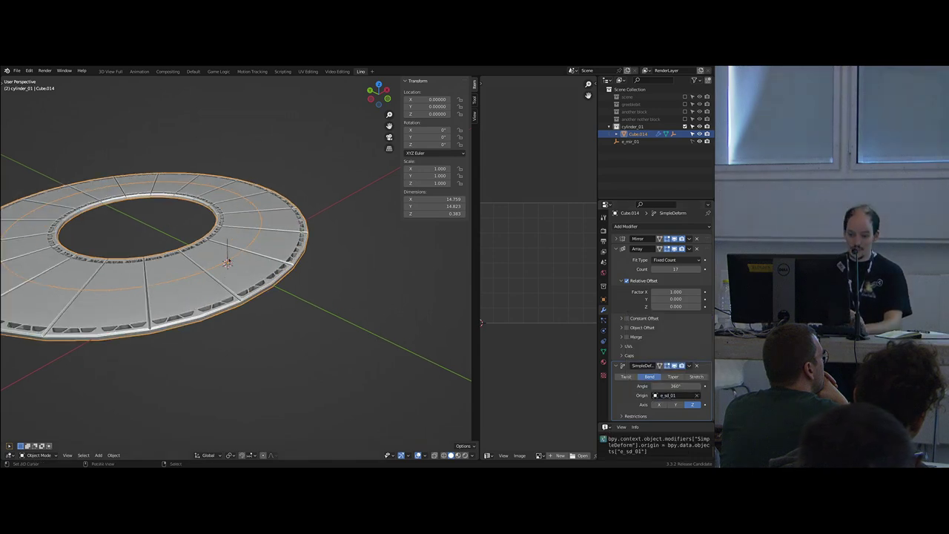
right_click(230, 265)
right_click(230, 266)
alt+right_click(230, 265)
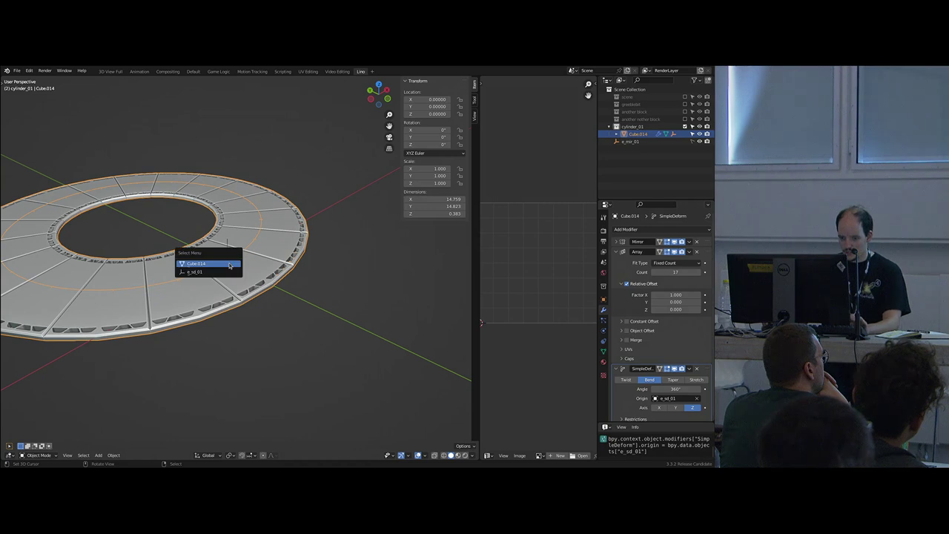
click(215, 273)
key(r)
key(x)
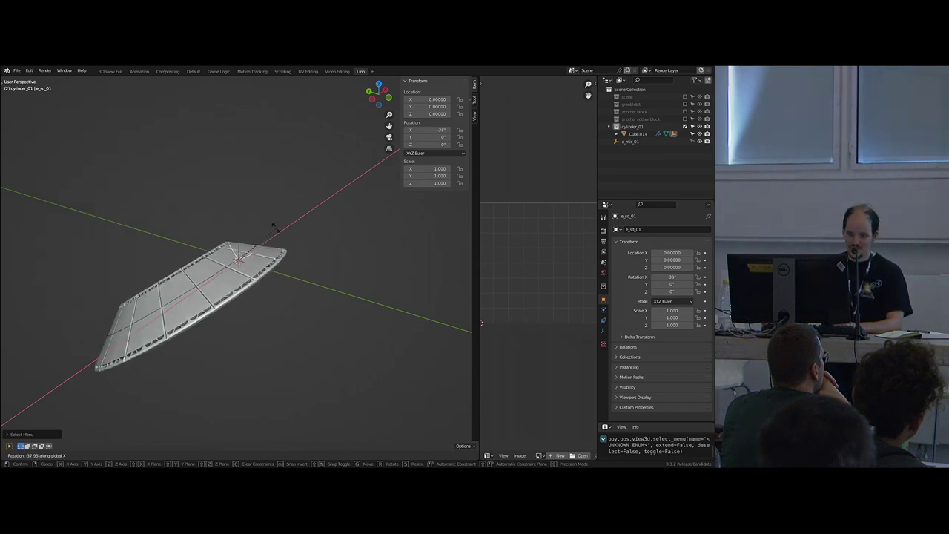
text(90-)
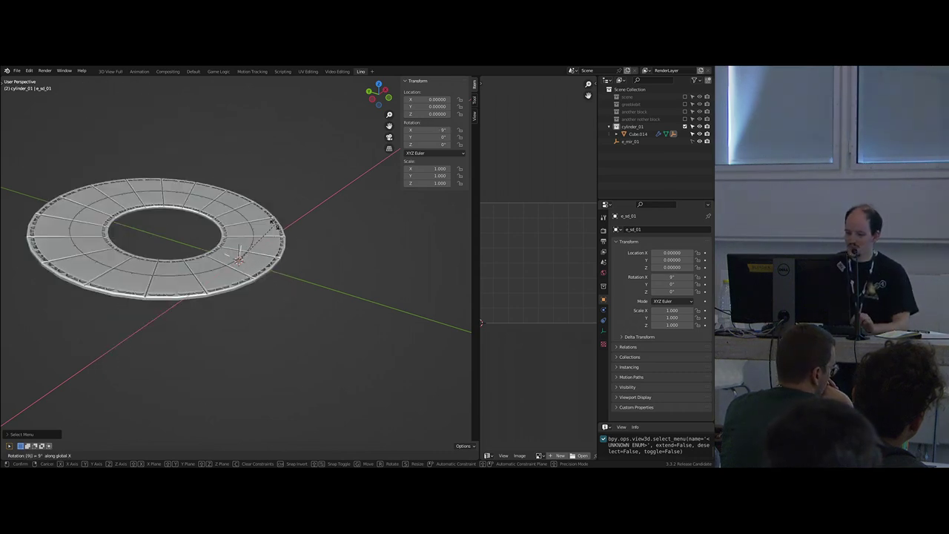
key(Return)
scroll(274, 228, down, 4)
middle_drag(268, 244, 299, 263)
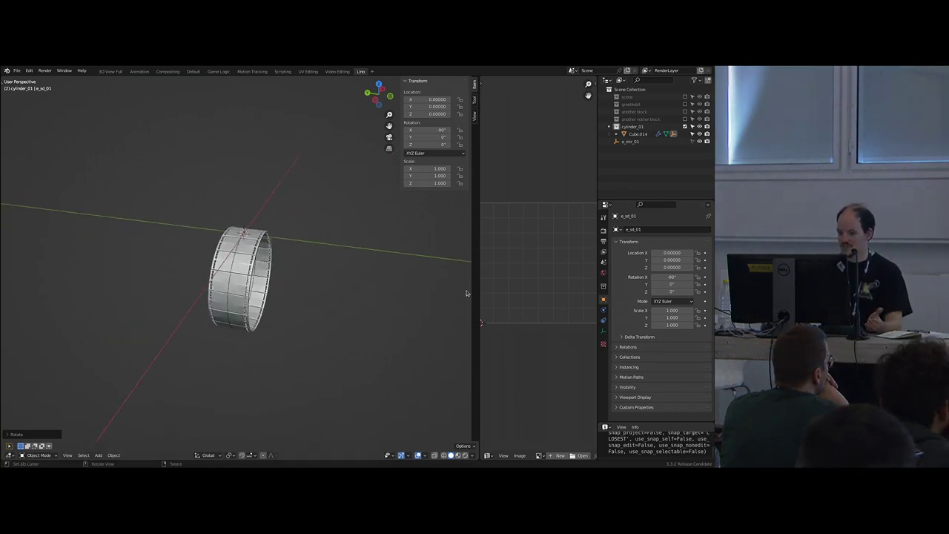
- Set the array count of the panel cylinder to 11
click(267, 291)
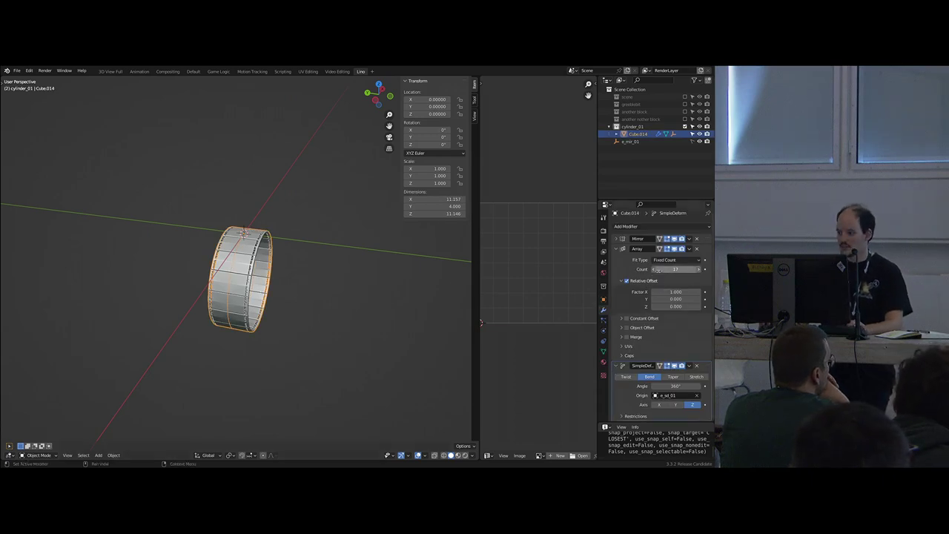
ctrl+scroll(664, 270, down, 8)
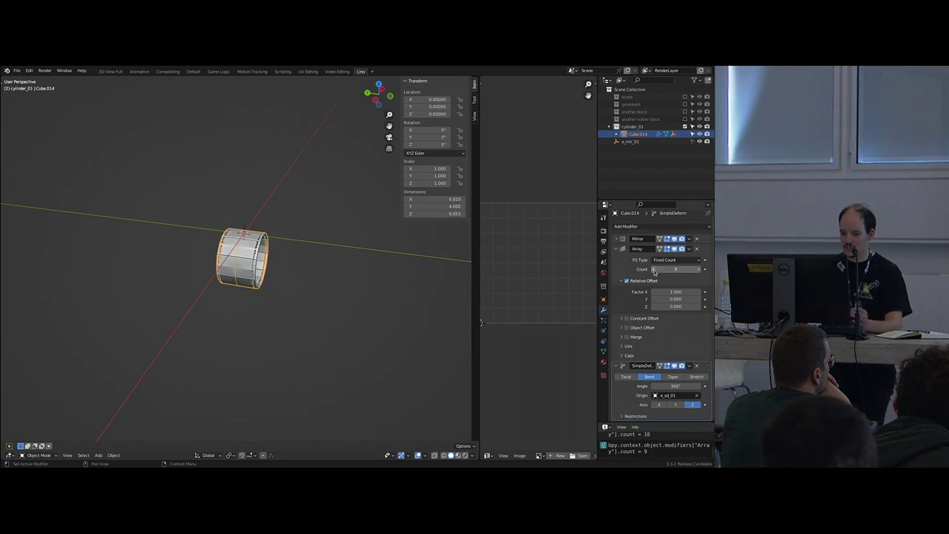
ctrl+scroll(664, 270, up, 2)
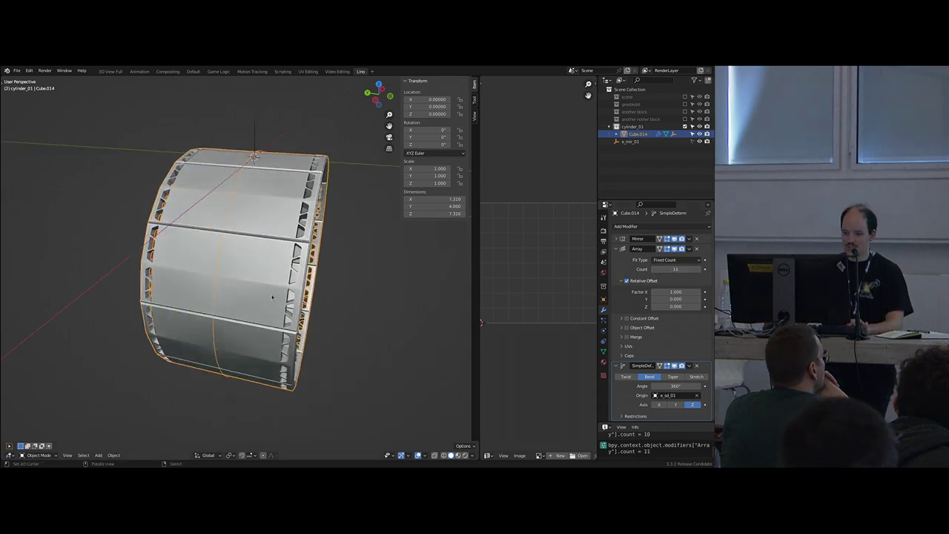
scroll(269, 290, up, 5)
middle_drag(270, 290, 305, 284)
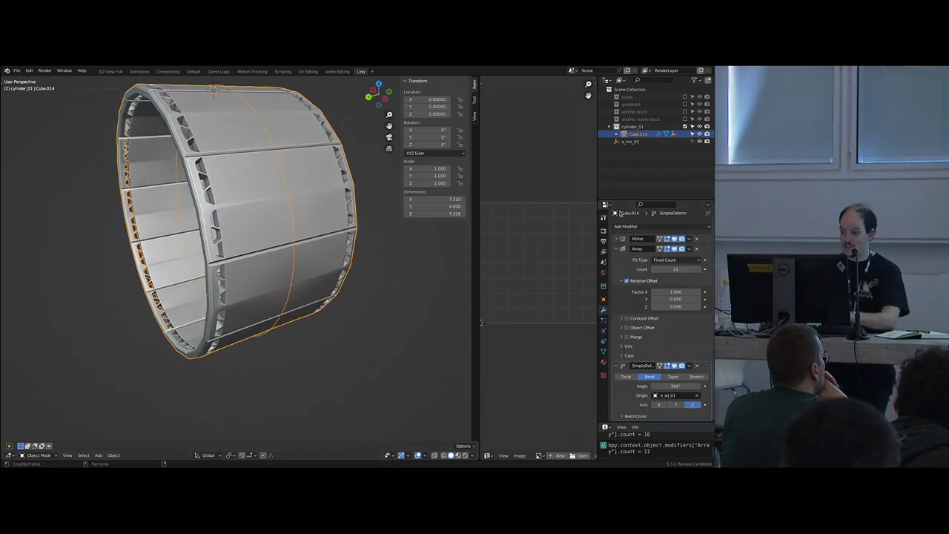
- Try a Subdivision Surface modifier after the Simple Deform on the panel cylinder and remove it again
click(634, 227)
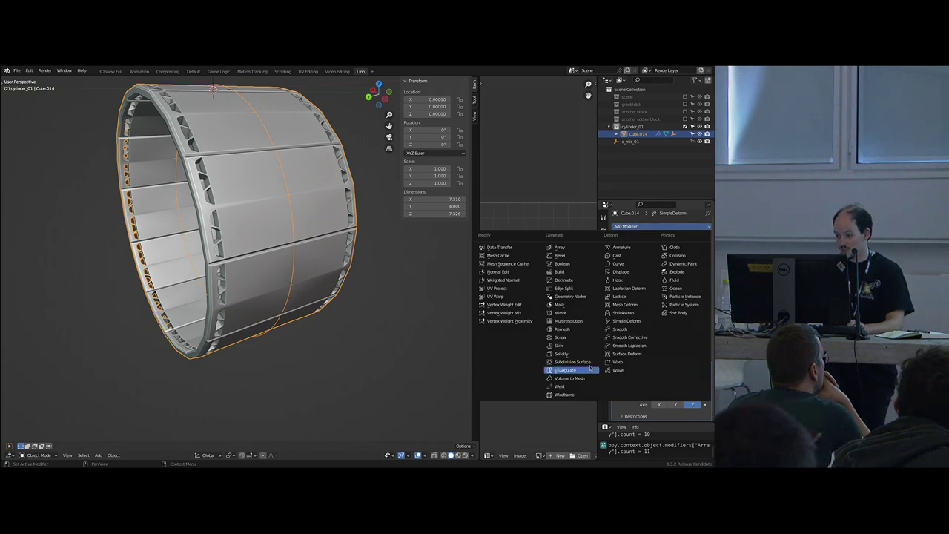
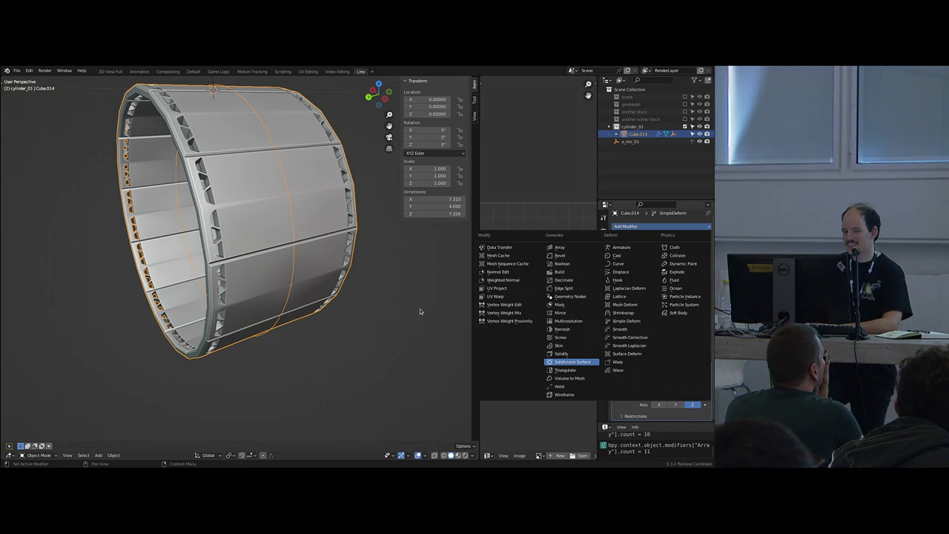
click(575, 362)
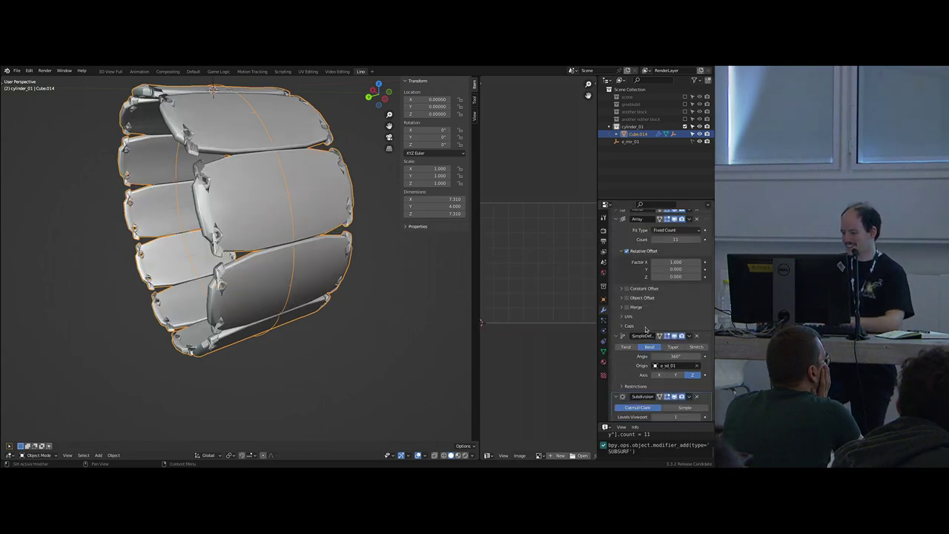
scroll(655, 338, down, 2)
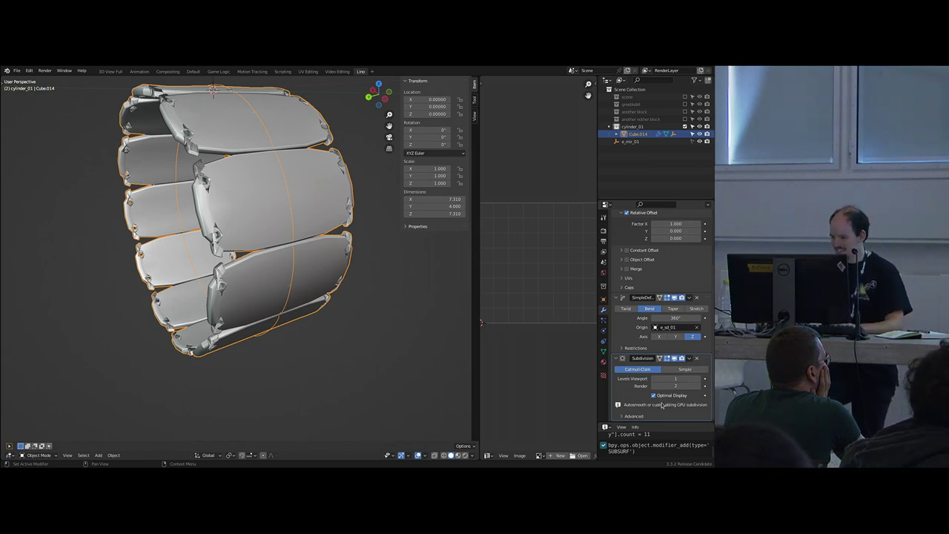
click(697, 359)
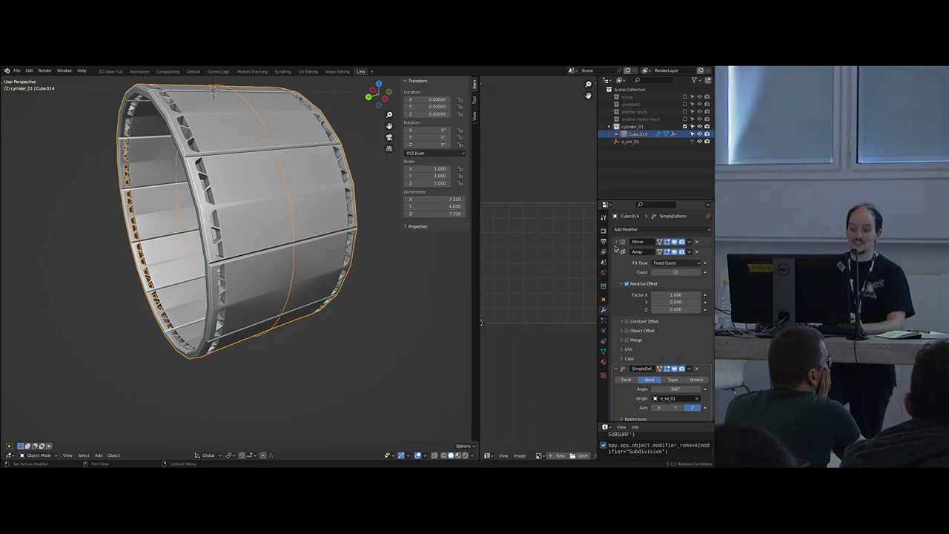
- Duplicate the Array modifier of the panel cylinder within the modifier stack
middle_drag(267, 269, 309, 271)
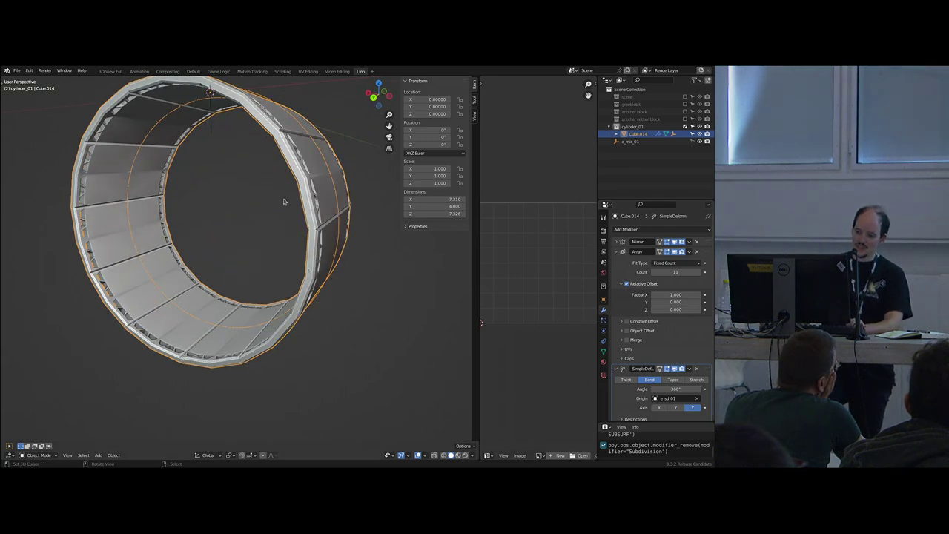
scroll(316, 199, down, 3)
middle_drag(316, 199, 269, 205)
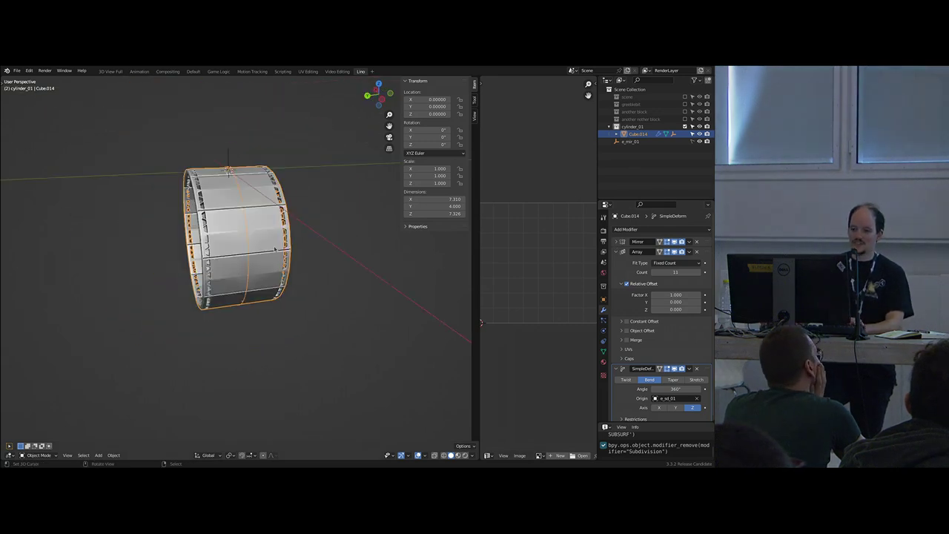
click(616, 252)
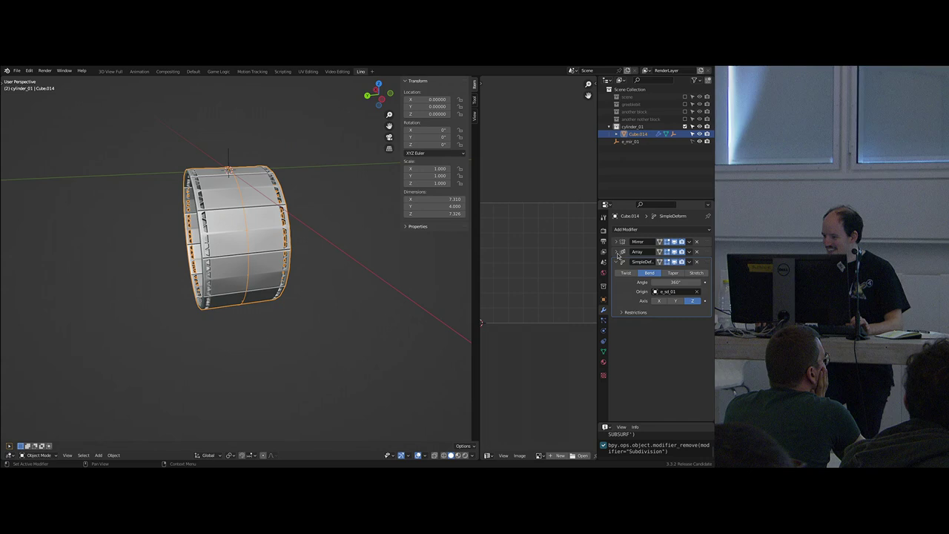
click(616, 251)
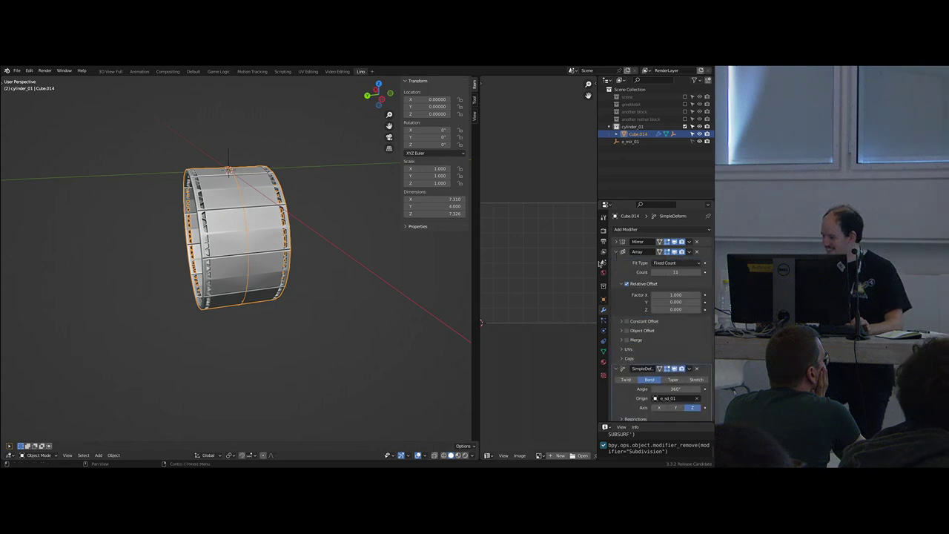
click(689, 252)
click(676, 268)
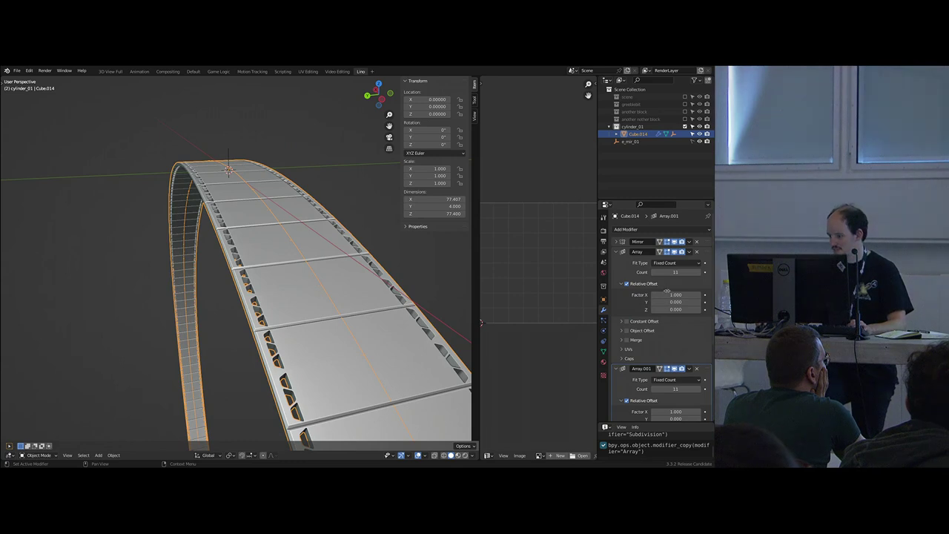
- Set the duplicated array's relative offset to X 0 and Y 1 so the ring repeats lengthwise
scroll(667, 291, down, 3)
text(0)
key(Return)
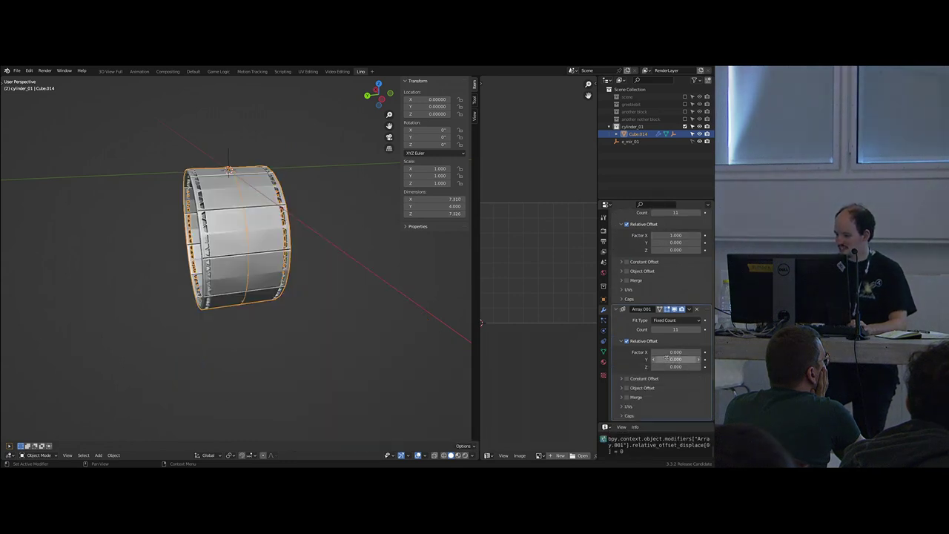
text(1)
key(Return)
scroll(306, 289, down, 5)
mouse_move(307, 290)
middle_down()
mouse_move(245, 296)
mouse_move(314, 319)
mouse_move(317, 303)
middle_up()
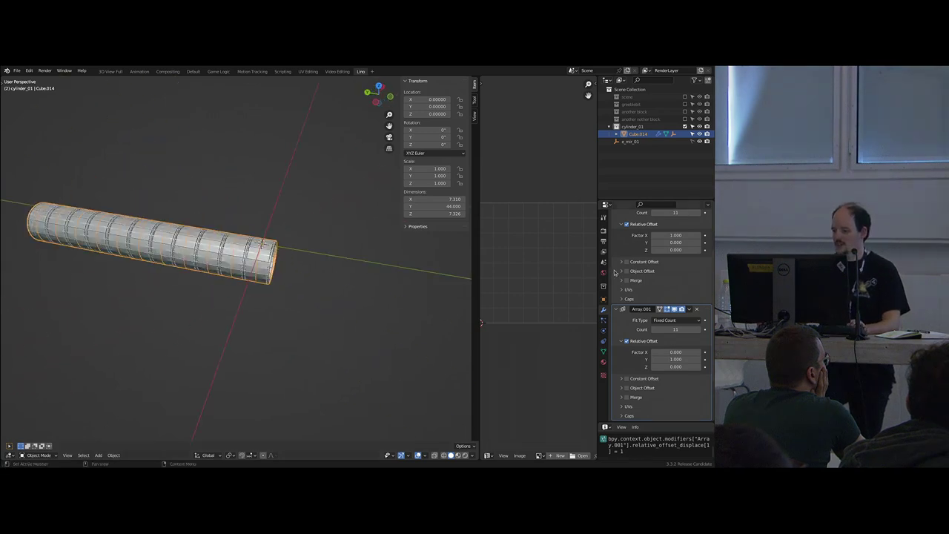
- Turn off the Mirror modifier's bisect flip on the X axis and deselect the cylinder
scroll(615, 272, up, 4)
click(616, 253)
click(616, 262)
click(616, 242)
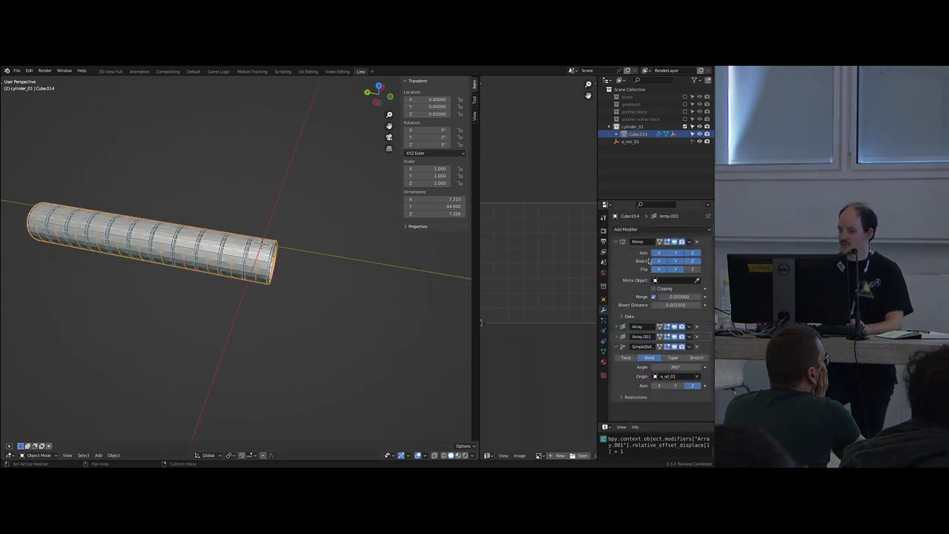
click(660, 270)
scroll(297, 295, up, 4)
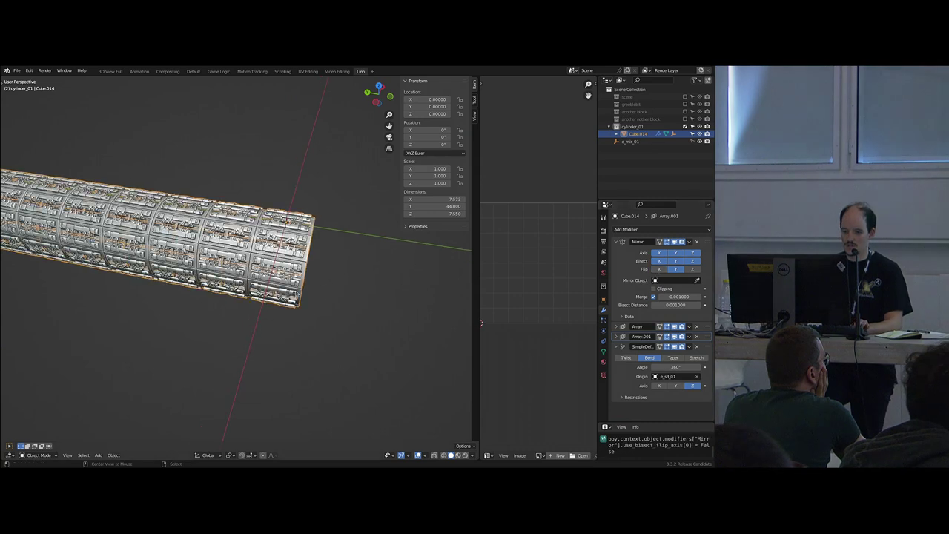
key(alt+a)
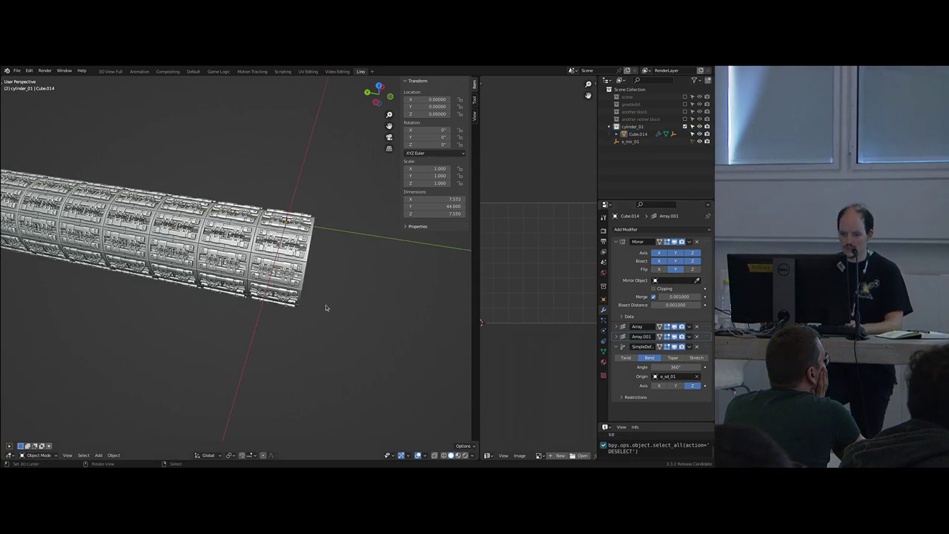
- Reduce the count of the first Array modifier to 5 for a narrower cylinder
scroll(326, 289, up, 6)
middle_drag(327, 289, 364, 319)
scroll(297, 312, up, 5)
scroll(332, 350, down, 5)
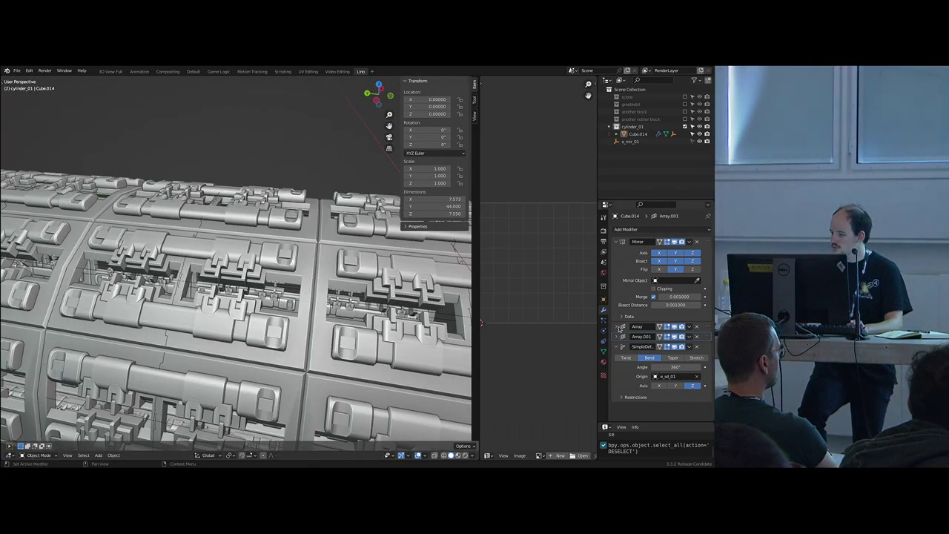
click(620, 327)
scroll(634, 324, down, 2)
ctrl+scroll(649, 289, down, 4)
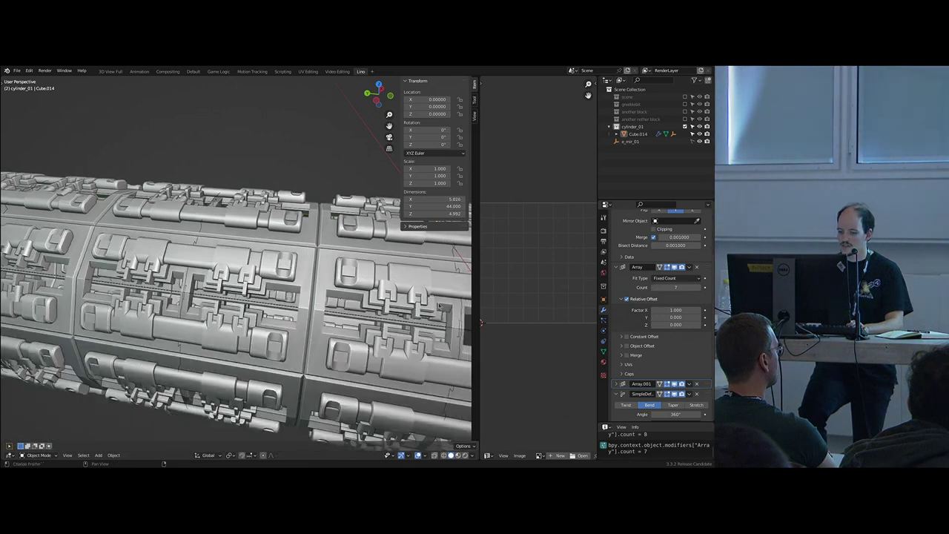
click(655, 287)
click(655, 287)
middle_drag(330, 295, 277, 340)
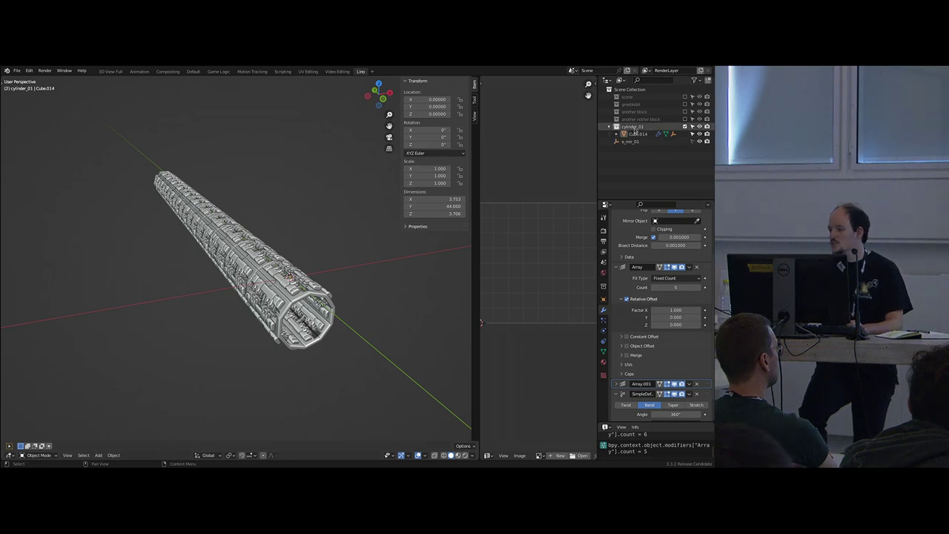
- Exclude the cylinder_01 collection from the view layer and enable the another nother block collection with nothing selected
click(683, 127)
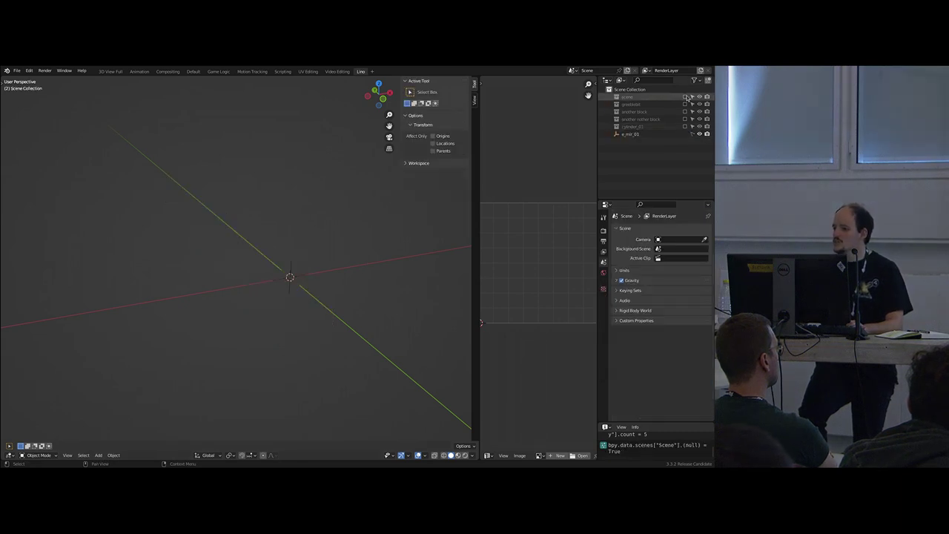
click(686, 97)
key(alt+a)
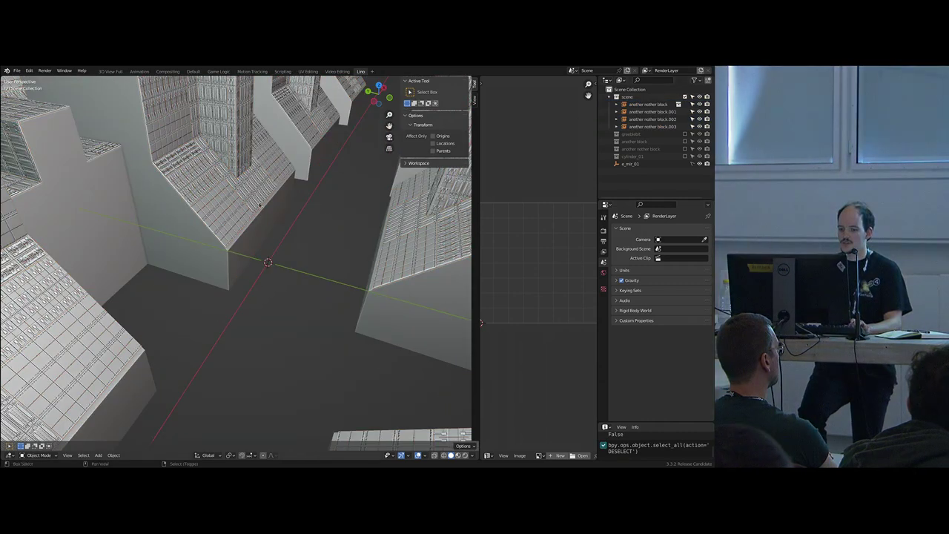
click(685, 97)
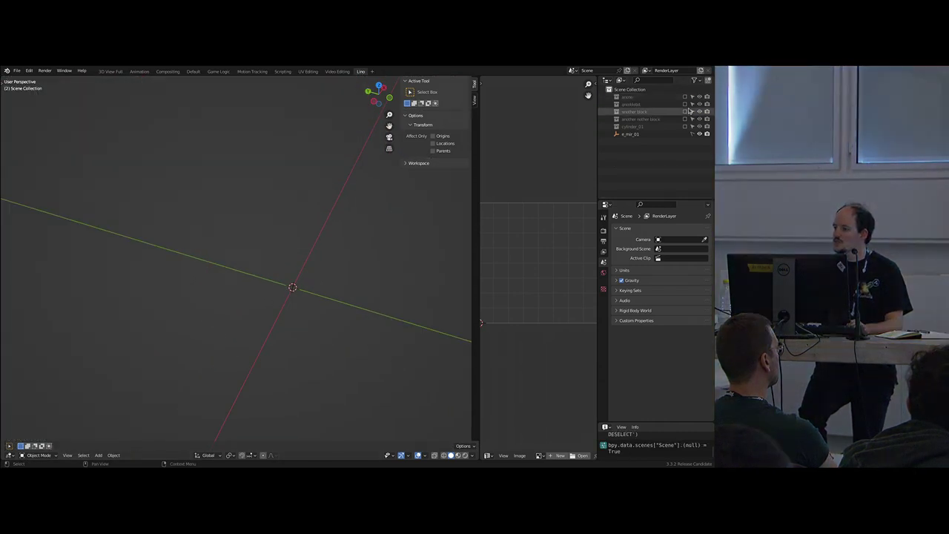
click(685, 119)
scroll(394, 253, down, 5)
middle_drag(393, 252, 357, 256)
key(alt+a)
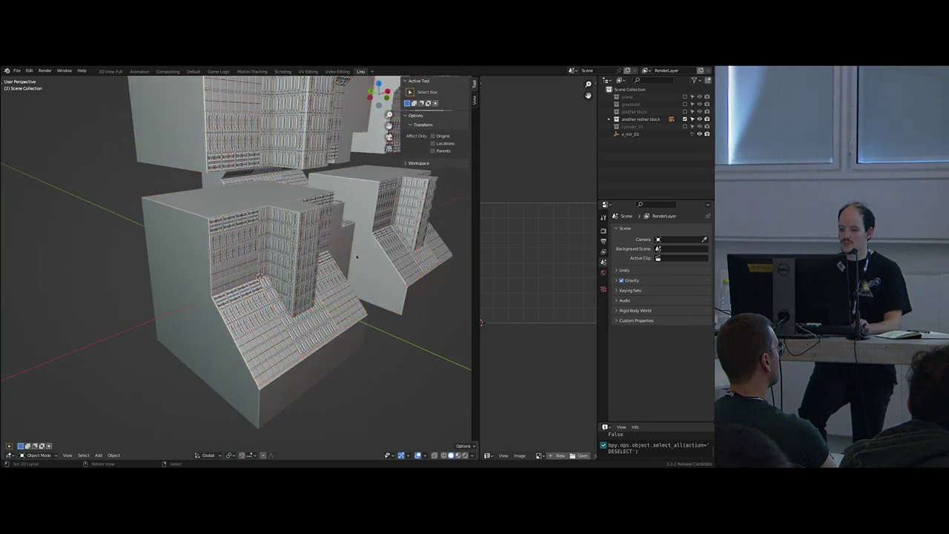
- Add a collection instance of cylinder_01 to the block scene
key(shift+a)
mouse_move(324, 252)
mouse_move(313, 318)
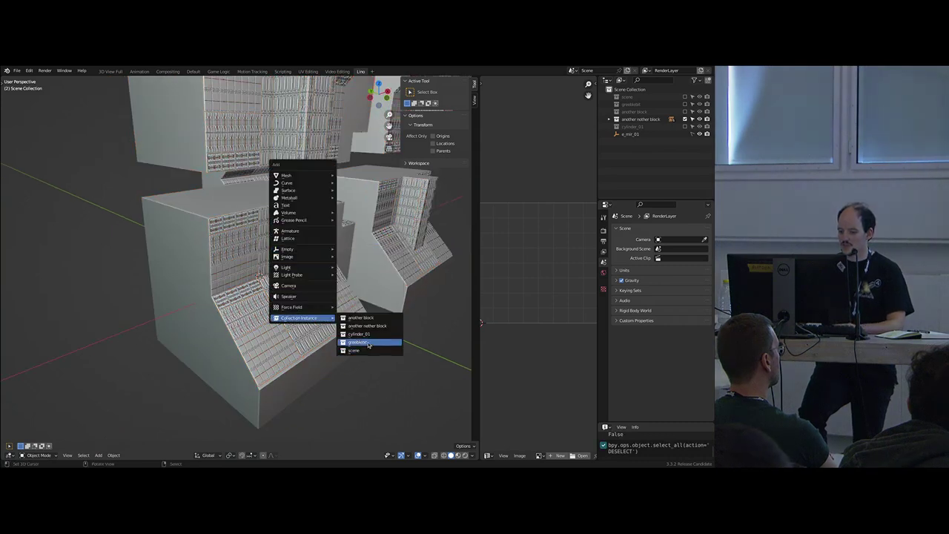
click(373, 338)
middle_drag(373, 338, 325, 305)
- Move the cylinder_01 instance to about Y -43.99, Z 29.96 and rotate it 90° about the X axis
key(g)
key(y)
click(371, 310)
key(g)
key(z)
click(312, 203)
text(rx90)
key(Return)
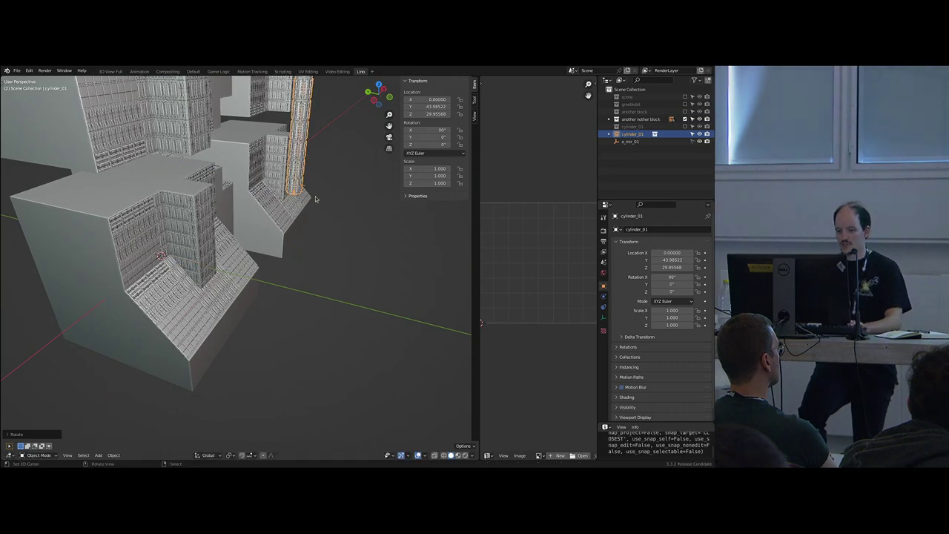
- Place the upright cylinder_01 instance beside the block's central column at about X 11.09, Y -12.10, Z 1.74
middle_drag(314, 202, 340, 194)
key(g)
click(268, 268)
middle_drag(292, 259, 248, 269)
key(g)
click(351, 290)
middle_drag(352, 290, 297, 261)
key(g)
click(390, 271)
key(g)
click(375, 266)
key(g)
key(x)
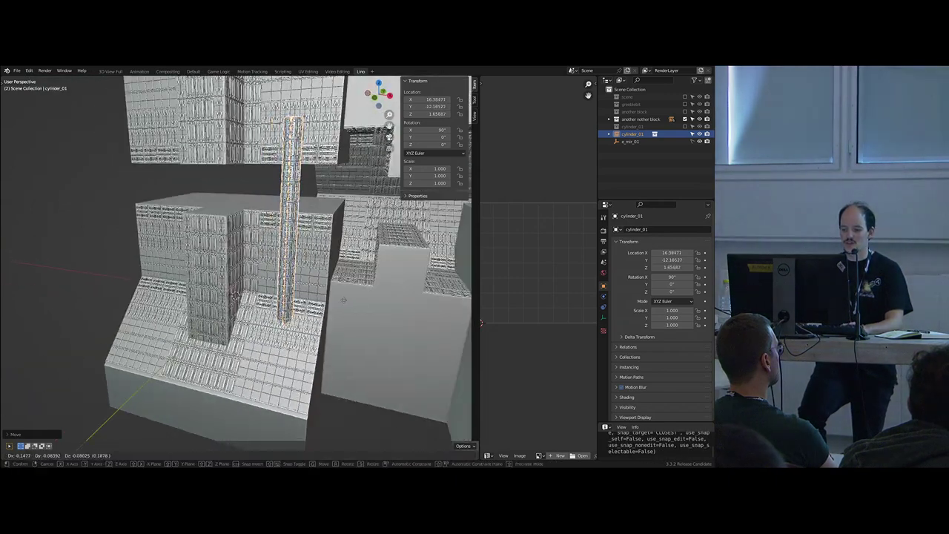
click(327, 303)
shift+middle_drag(327, 303, 325, 328)
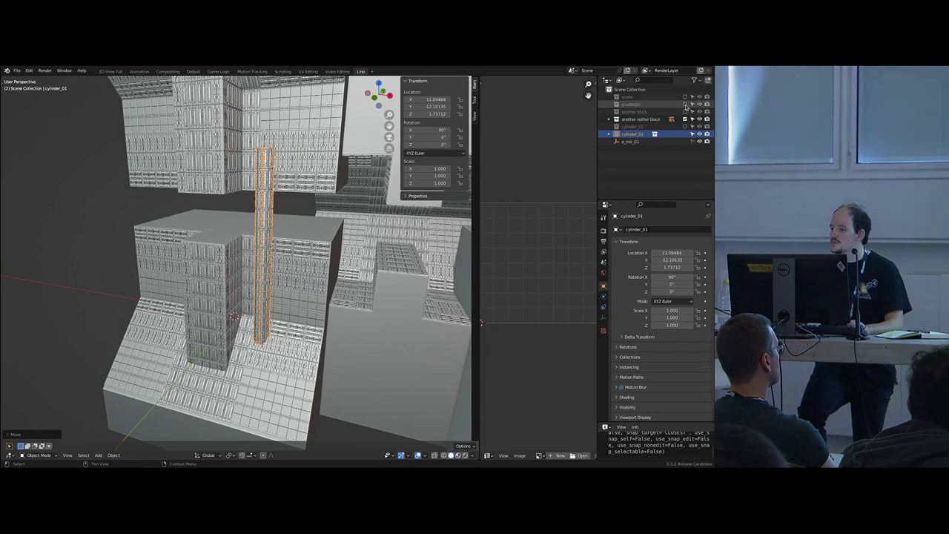
- Enable the cylinder_01 collection and reorder it above the another block collection in the outliner
click(685, 105)
click(685, 105)
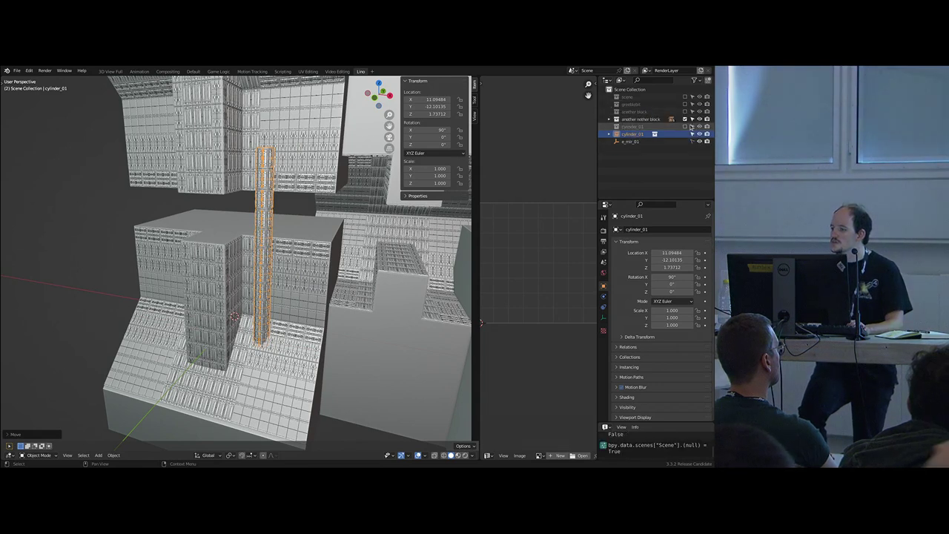
click(685, 126)
drag(655, 127, 648, 108)
- Lengthen the source cylinder Cube.014 by increasing its Array.001 count beyond 14
click(644, 119)
scroll(665, 328, down, 3)
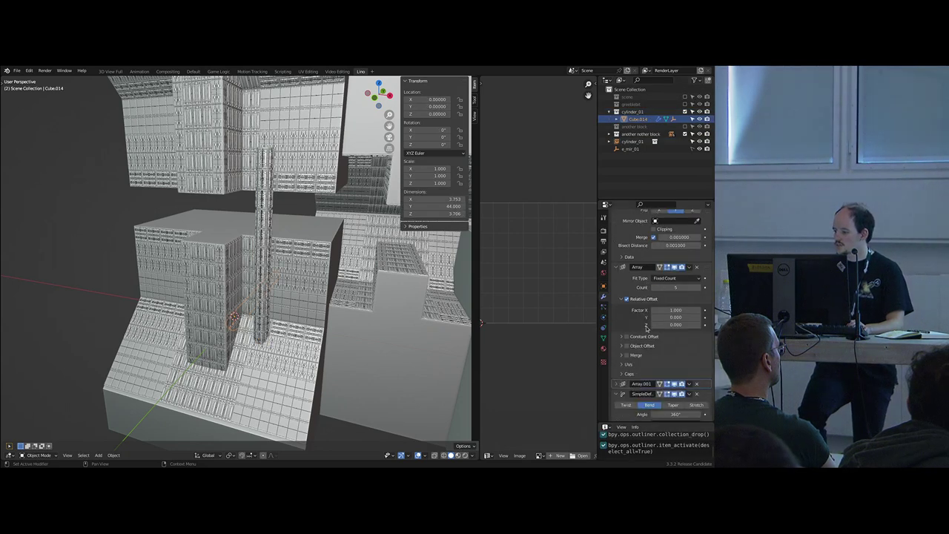
scroll(665, 297, up, 3)
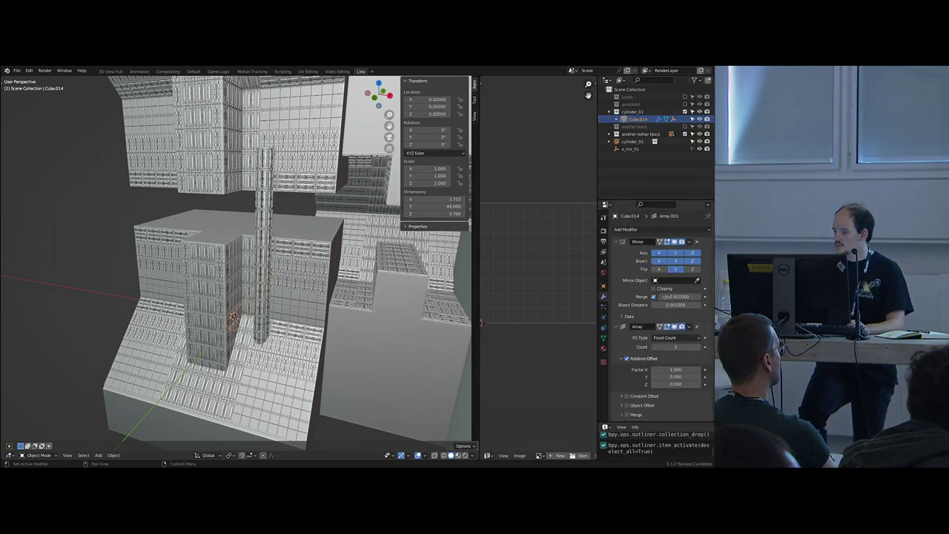
scroll(641, 348, down, 3)
click(630, 358)
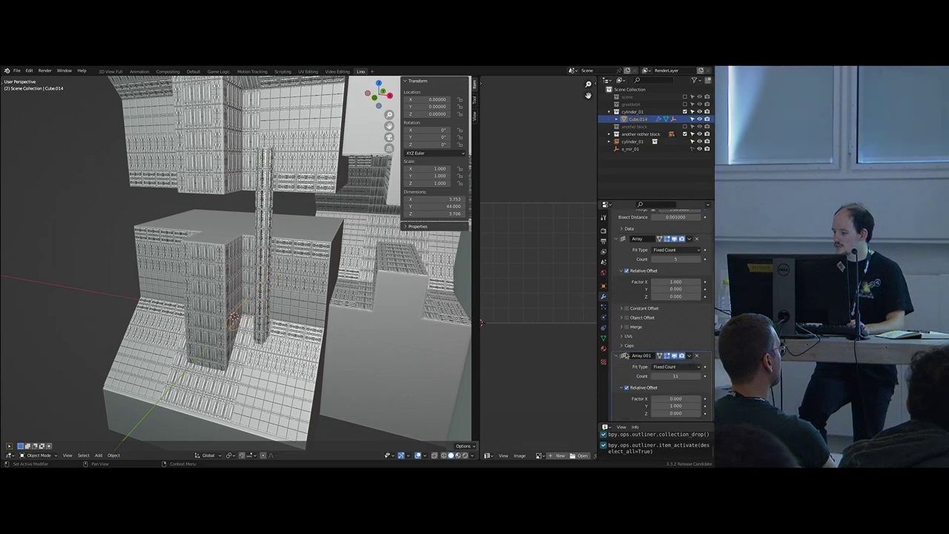
scroll(652, 348, down, 2)
drag(676, 332, 689, 331)
scroll(255, 320, down, 3)
middle_drag(256, 321, 573, 312)
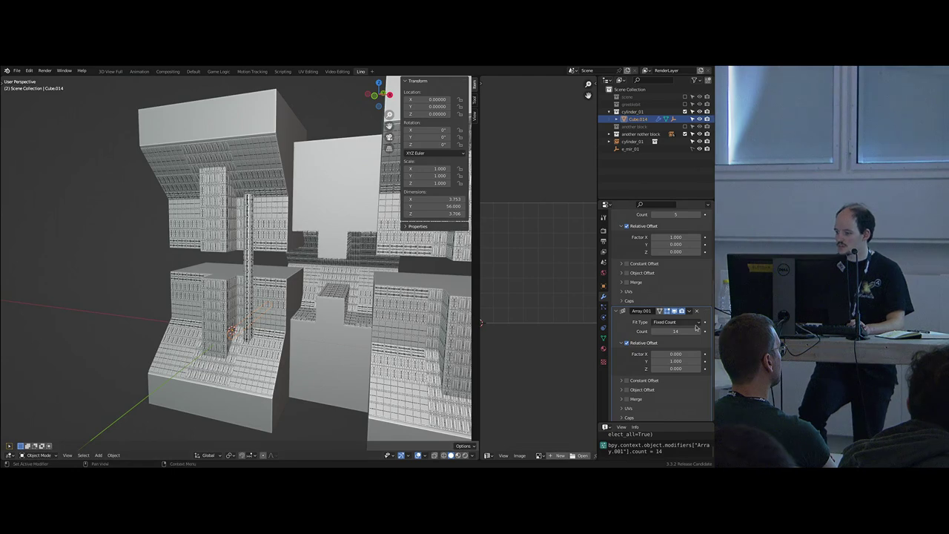
click(699, 333)
middle_drag(271, 286, 296, 323)
- Duplicate the upright cylinder instance 6 units along X, and make a linked duplicate offset -30 along X
scroll(270, 304, up, 3)
click(260, 301)
key(shift+d)
key(x)
key(6)
key(Return)
key(alt+d)
key(x)
key(minus)
key(3)
key(0)
key(Return)
- Duplicate an upright cylinder instance, rotate the copy 90° about X and move it up between the blocks
middle_drag(288, 301, 327, 278)
key(alt+a)
right_click(265, 312)
key(shift+d)
key(r)
key(x)
key(9)
key(0)
key(Return)
key(g)
click(259, 241)
- Rotate the lying cylinder copy 90° about Z and position it horizontally in the gap between the upper and lower blocks
middle_drag(259, 241, 270, 266)
key(g)
click(235, 250)
key(r)
key(z)
key(9)
key(0)
key(Return)
key(g)
click(200, 285)
key(g)
click(122, 275)
key(g)
click(194, 260)
- Make two linked duplicates of the horizontal cylinder, one offset along Y and one along Z
key(alt+d)
key(y)
click(248, 264)
key(alt+d)
key(z)
key(Return)
- Exclude the another nother block collection from view and move all remaining visible cylinder objects into it
scroll(271, 265, down, 5)
key(alt+a)
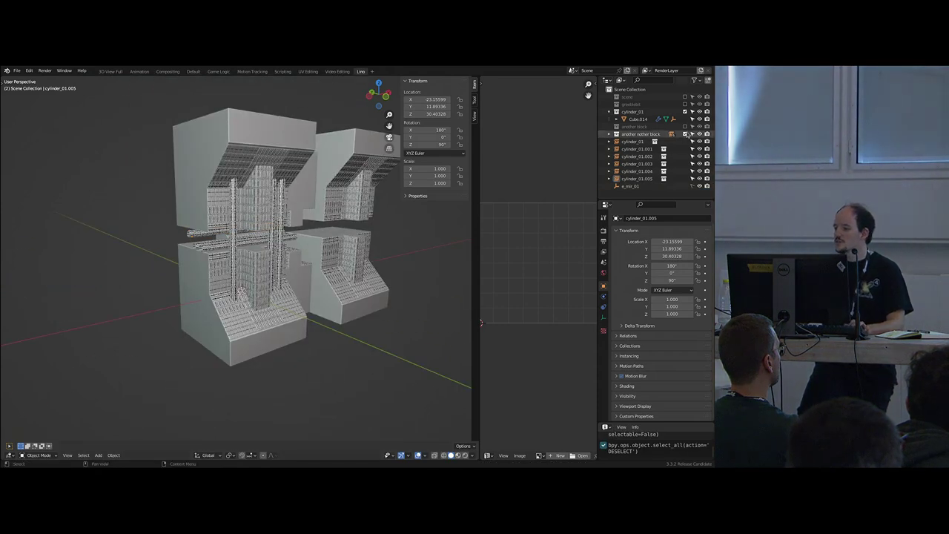
click(685, 134)
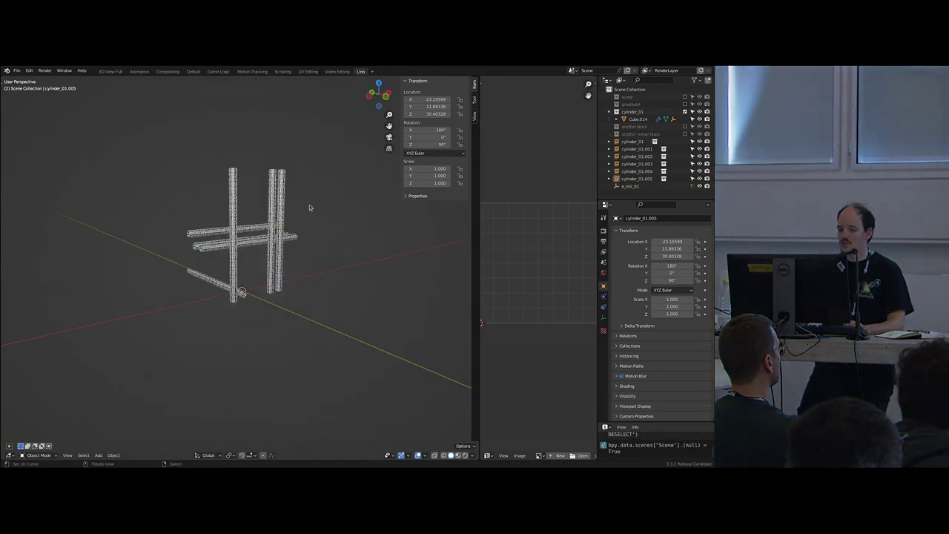
key(a)
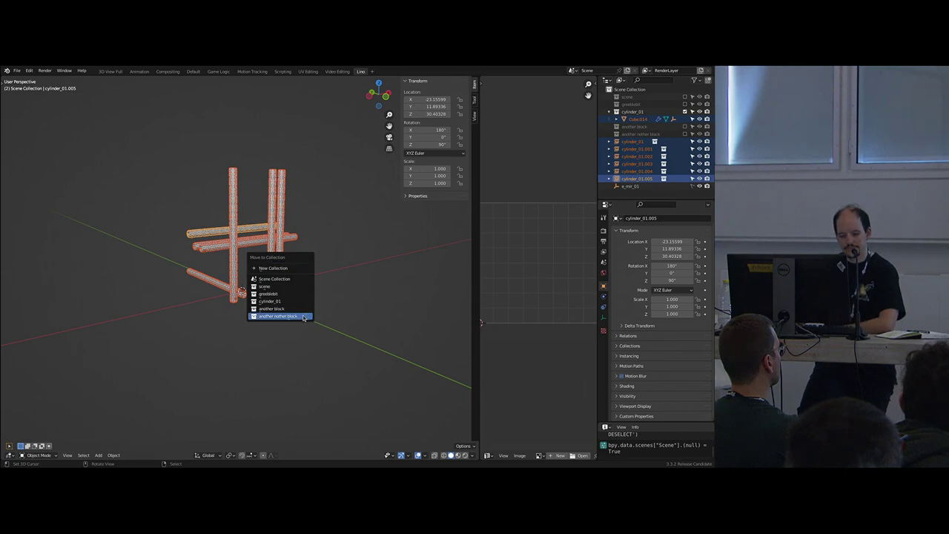
click(303, 317)
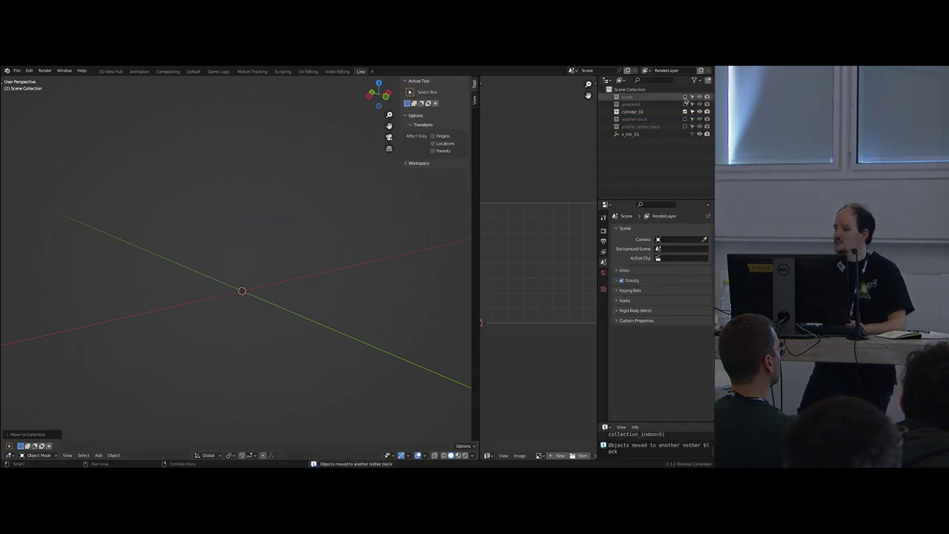
- Include the scene and another nother block collections in the view layer
click(686, 97)
middle_drag(282, 244, 299, 254)
middle_drag(310, 240, 275, 223)
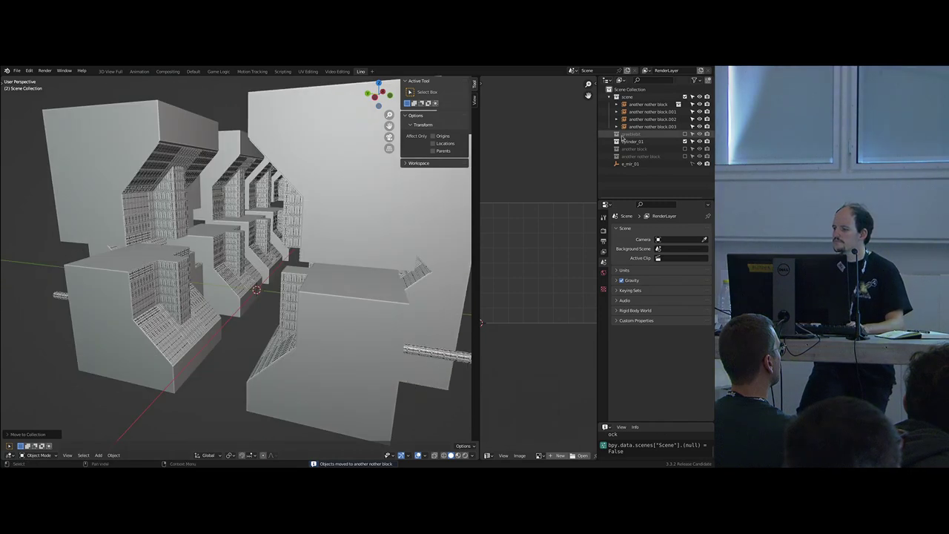
click(684, 156)
middle_drag(289, 256, 270, 269)
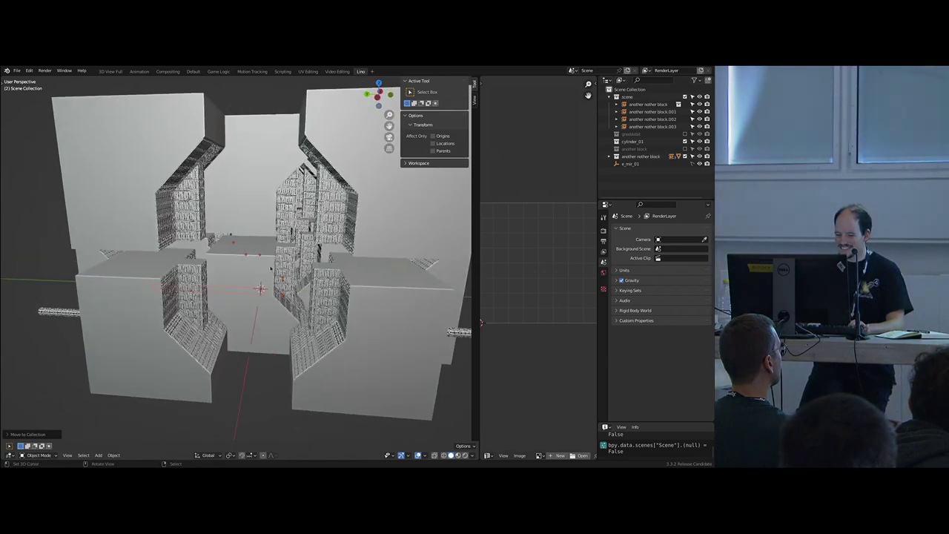
- Select the source cylinder mesh at the world origin, reveal it in the outliner and exclude the scene collection
scroll(270, 268, up, 4)
scroll(272, 321, up, 6)
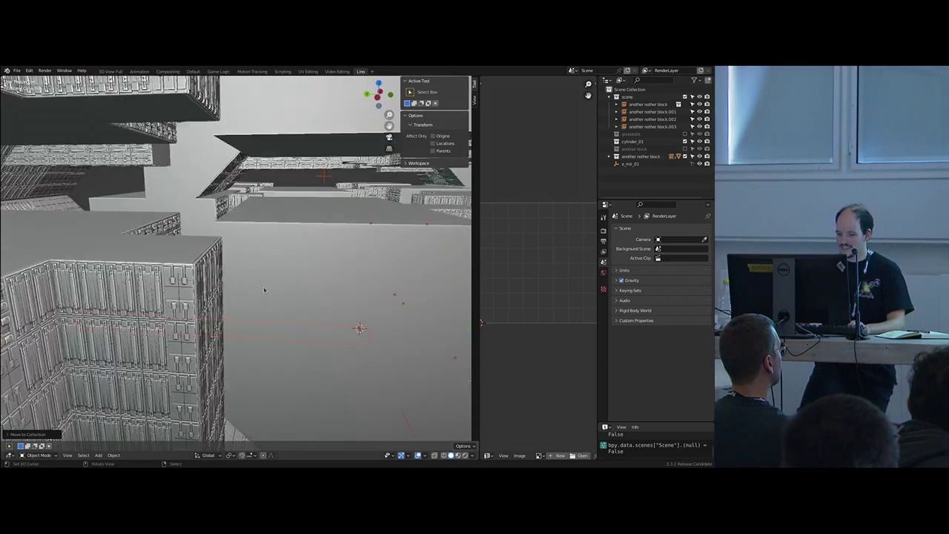
shift+middle_drag(271, 322, 291, 263)
scroll(291, 264, up, 2)
right_click(250, 318)
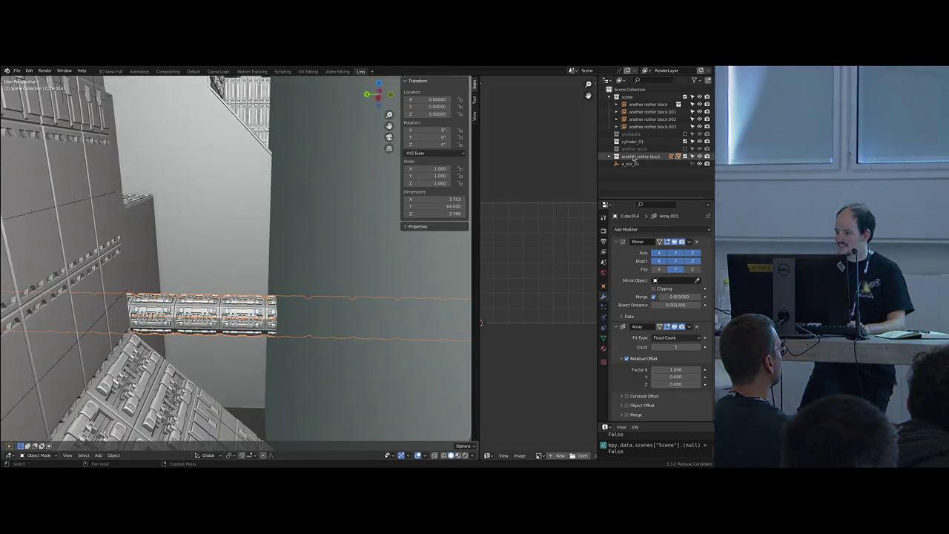
key(KP_Decimal)
scroll(656, 139, up, 2)
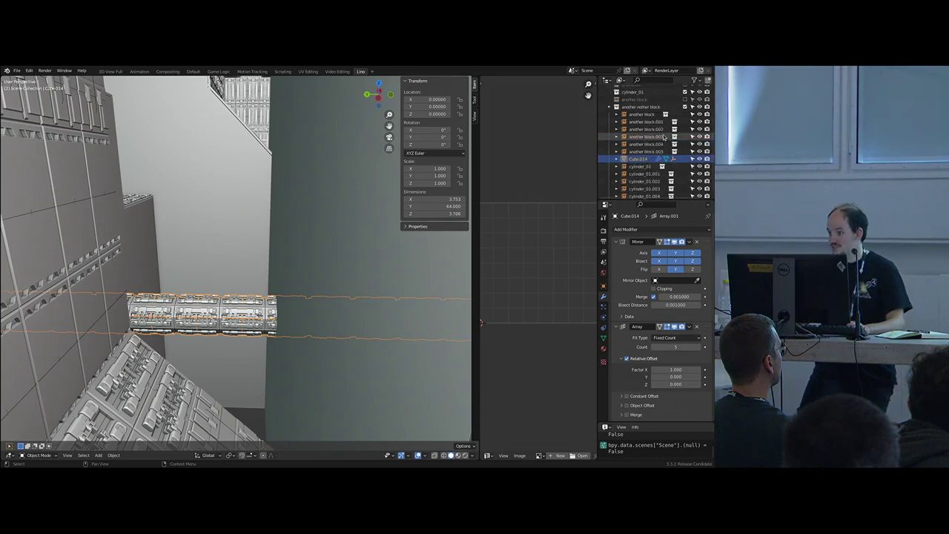
middle_drag(373, 211, 204, 293)
scroll(667, 127, up, 4)
click(685, 97)
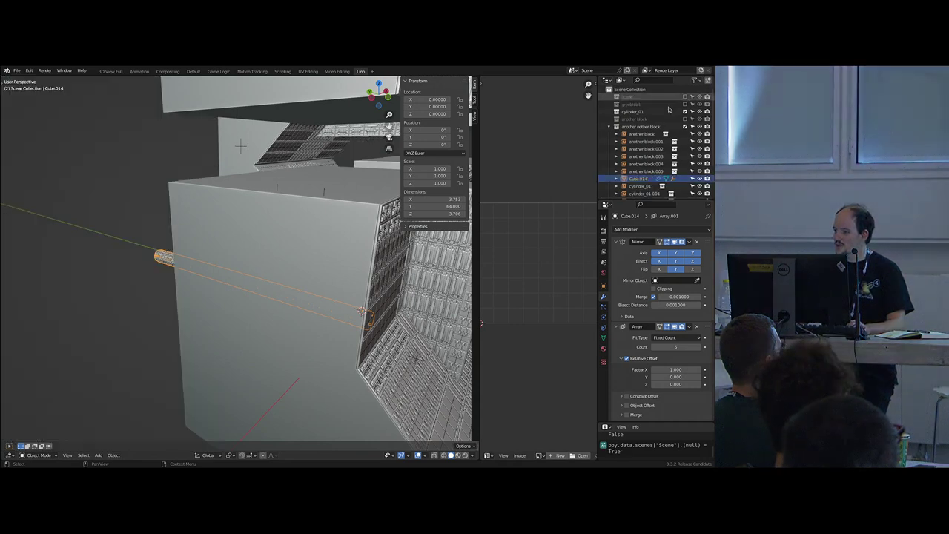
- Move the selected source cylinder mesh into the cylinder_01 collection and deselect everything
middle_drag(348, 256, 387, 272)
scroll(362, 273, down, 5)
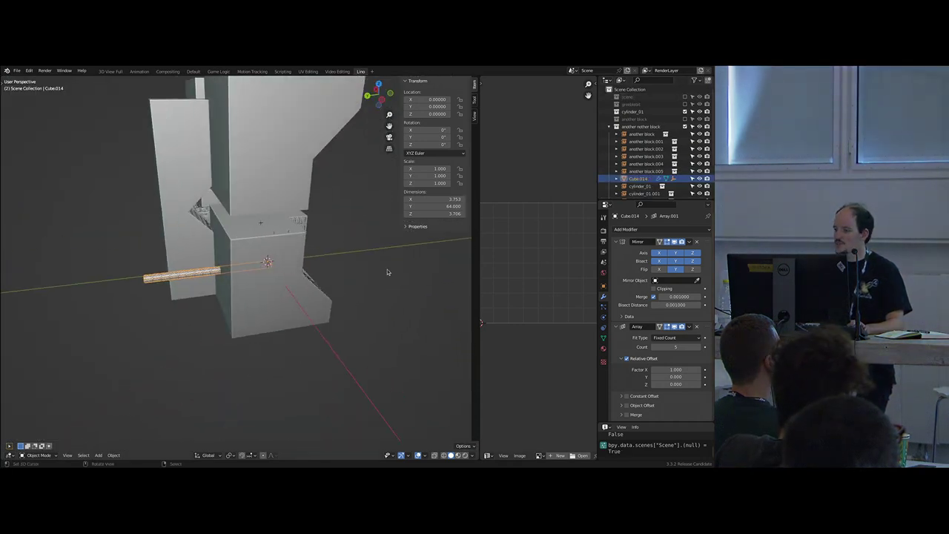
key(m)
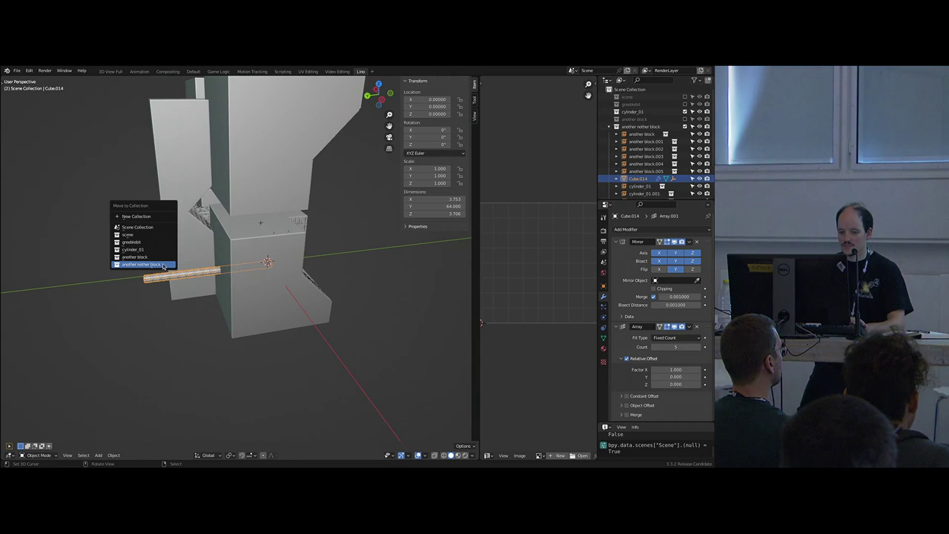
click(147, 252)
middle_drag(210, 258, 256, 239)
key(alt+a)
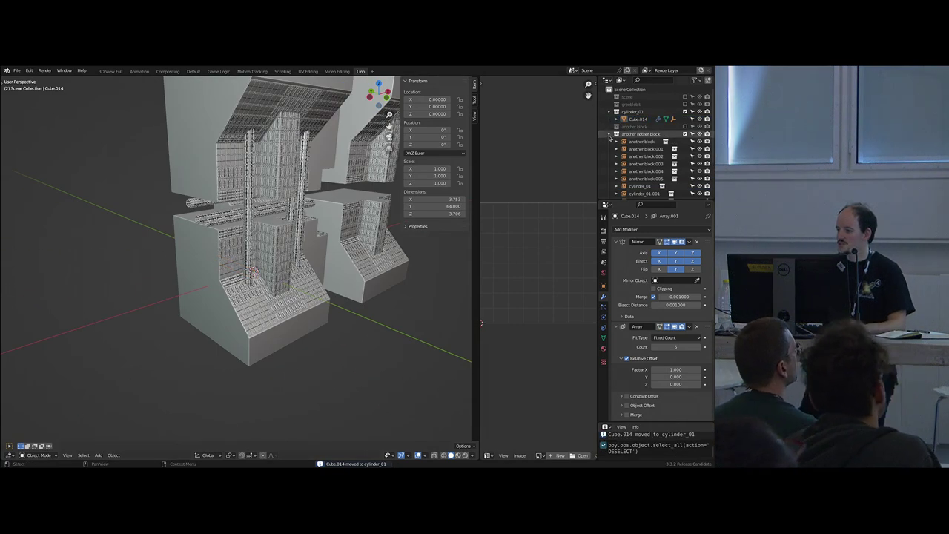
- Select the three horizontal cylinders in the gap between the blocks and duplicate them along X to extend the pipes across to the second block
click(610, 134)
middle_drag(267, 253, 230, 224)
click(237, 225)
scroll(230, 224, up, 4)
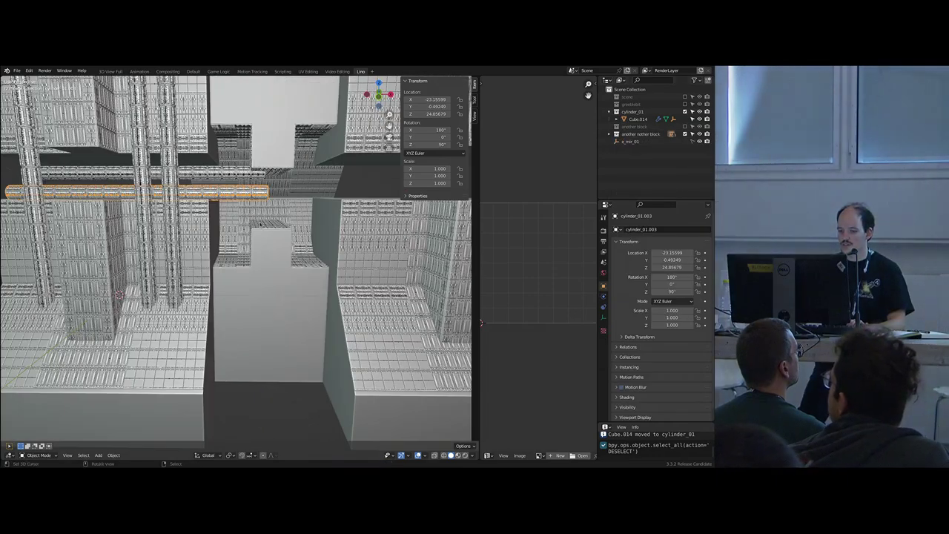
shift+click(235, 174)
middle_drag(234, 175, 234, 186)
scroll(227, 203, down, 2)
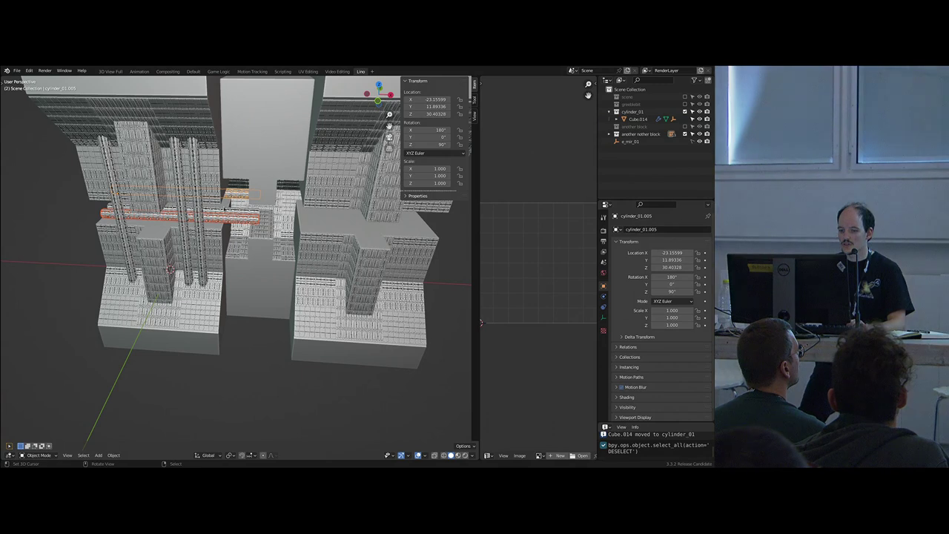
shift+click(235, 217)
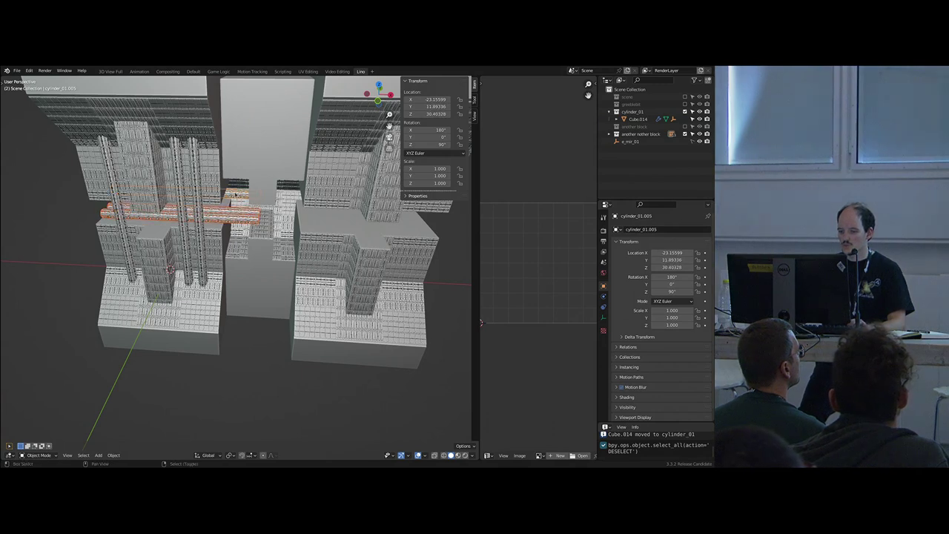
key(shift+d)
key(x)
click(263, 198)
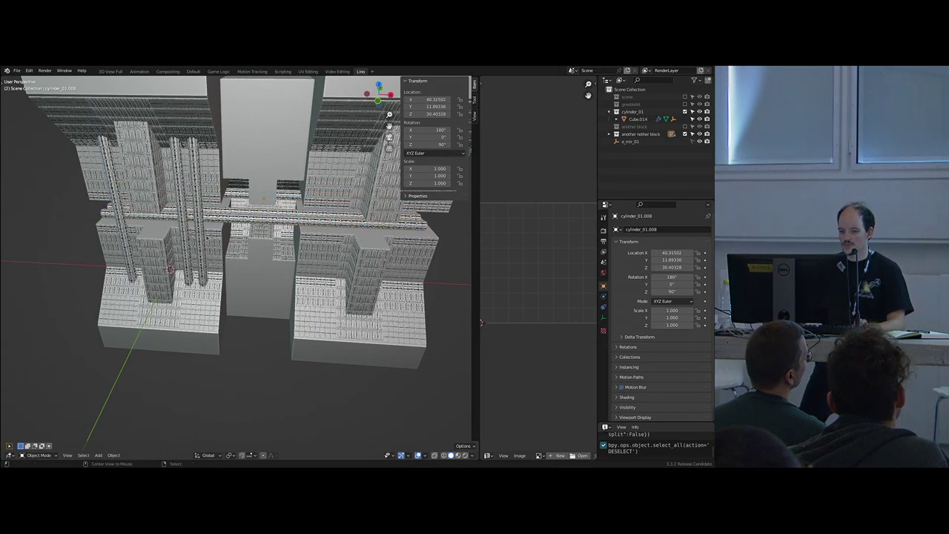
- Make two linked duplicates of an upright cylinder and place them along X in front of the second block
right_click(118, 209)
key(alt+d)
key(x)
click(363, 220)
key(alt+d)
key(x)
click(377, 224)
key(alt+a)
scroll(374, 241, down, 2)
middle_drag(364, 259, 276, 272)
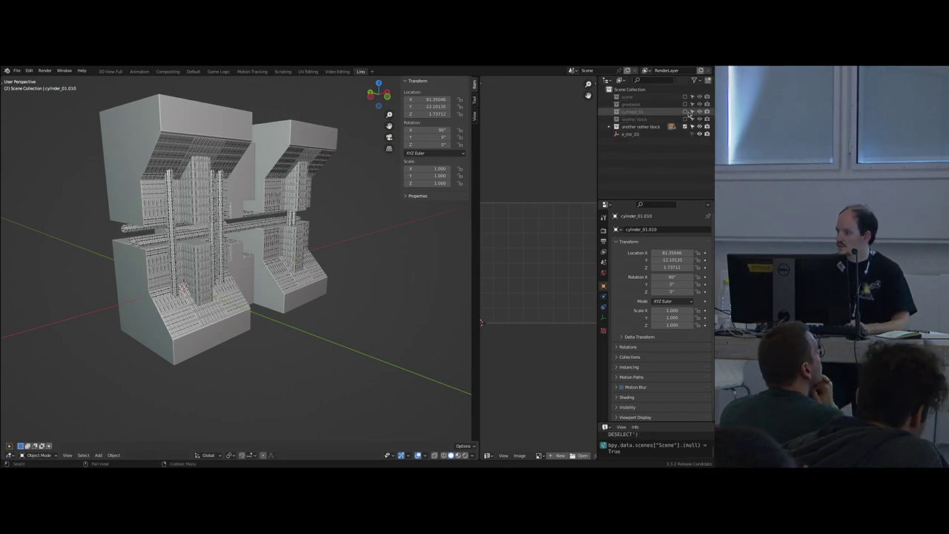
- Leave only the cylinder_01 collection included in the view layer and select its cylinder mesh
click(684, 111)
click(685, 119)
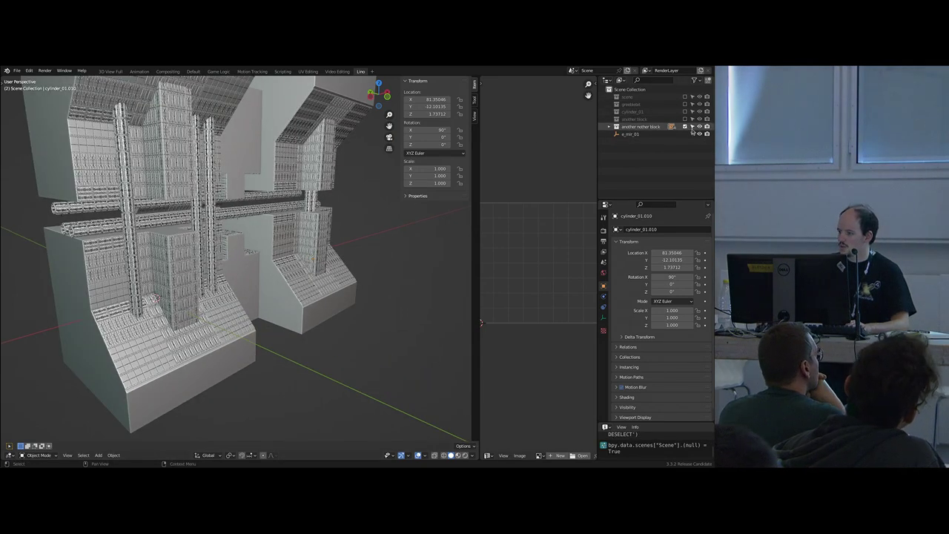
click(685, 126)
click(685, 97)
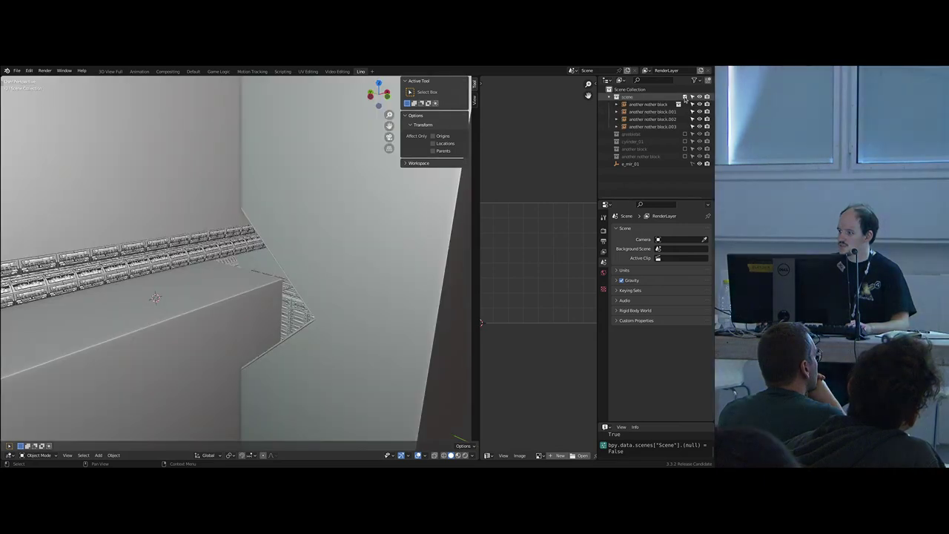
click(685, 97)
click(685, 112)
middle_drag(173, 261, 195, 284)
scroll(223, 280, up, 4)
right_click(215, 288)
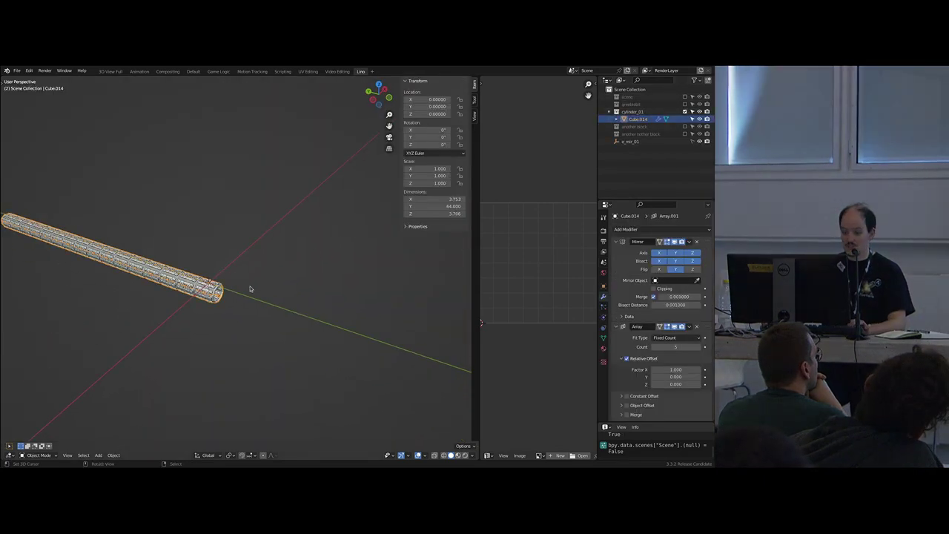
- Duplicate the cylinder_01 collection, exclude the original and rename the copy sphere_01
right_click(628, 113)
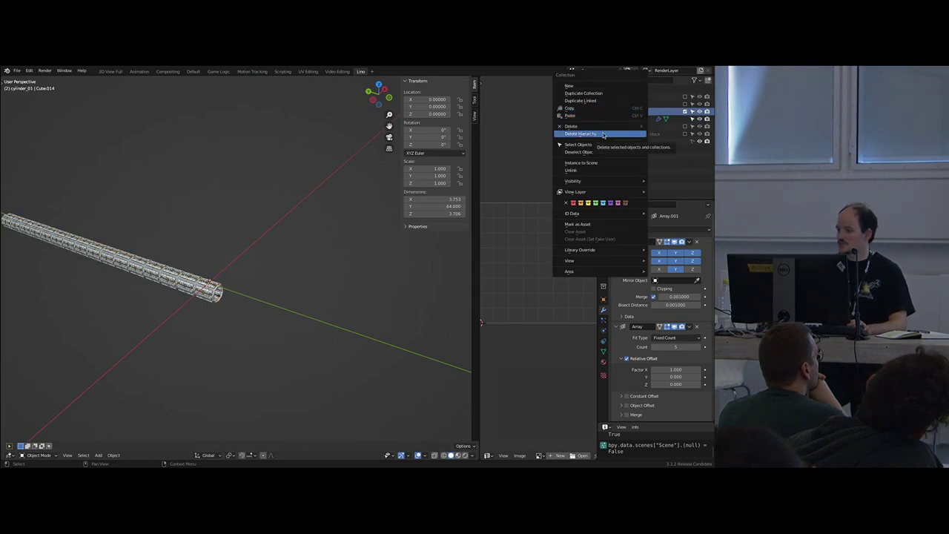
click(586, 93)
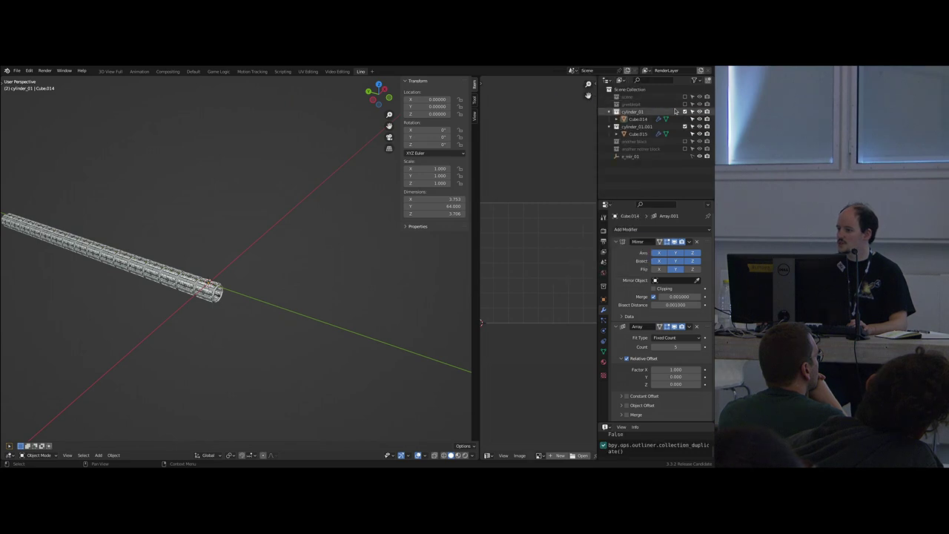
click(685, 112)
double_click(636, 118)
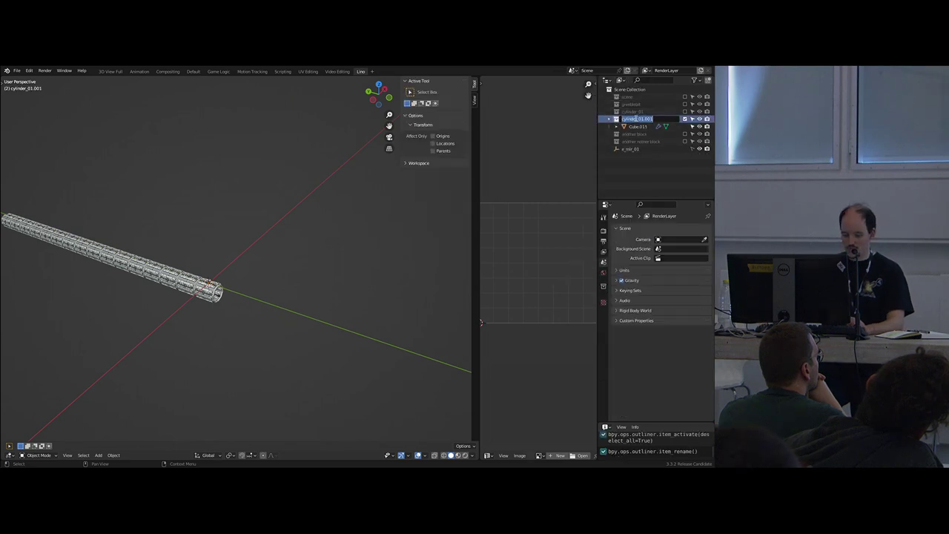
text(sphere_01)
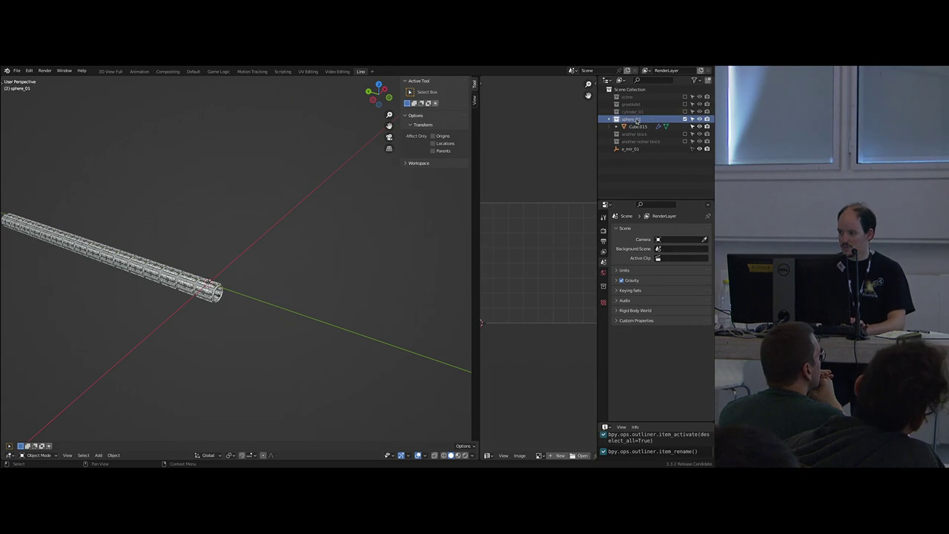
key(Return)
- Select the cylinder mesh in sphere_01, frame it and collapse its Mirror and both Array modifiers
right_click(204, 287)
key(KP_Decimal)
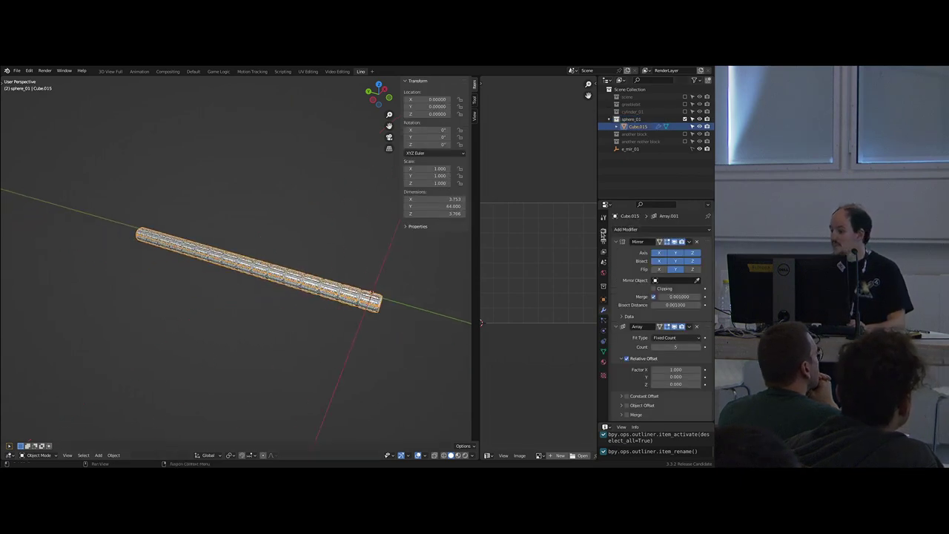
click(617, 242)
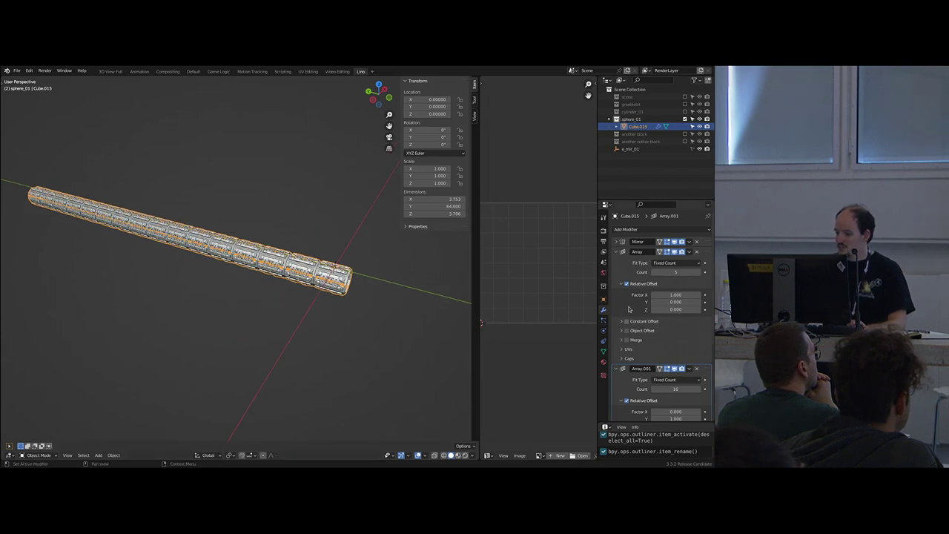
click(616, 253)
click(616, 262)
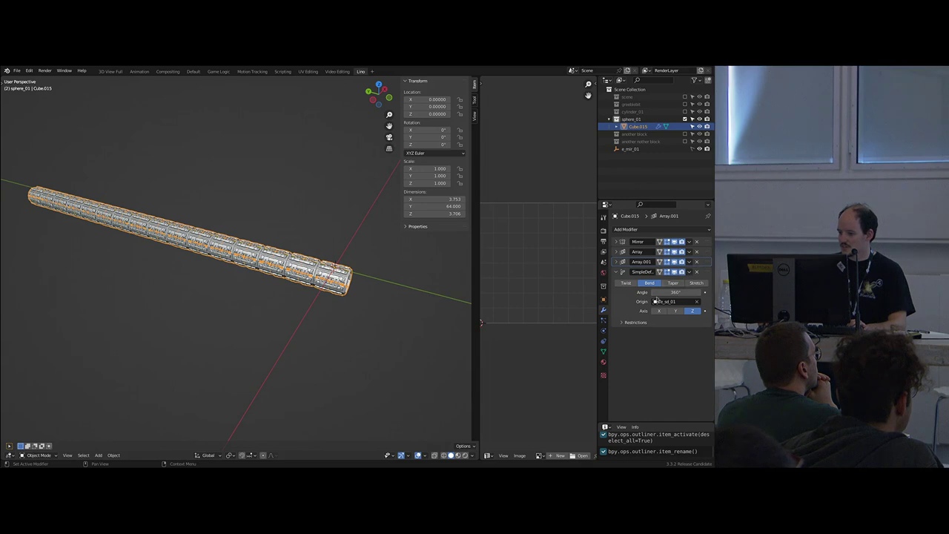
- Compare the mesh with and without its Simple Deform bend in the viewport
click(675, 273)
middle_drag(325, 303, 640, 265)
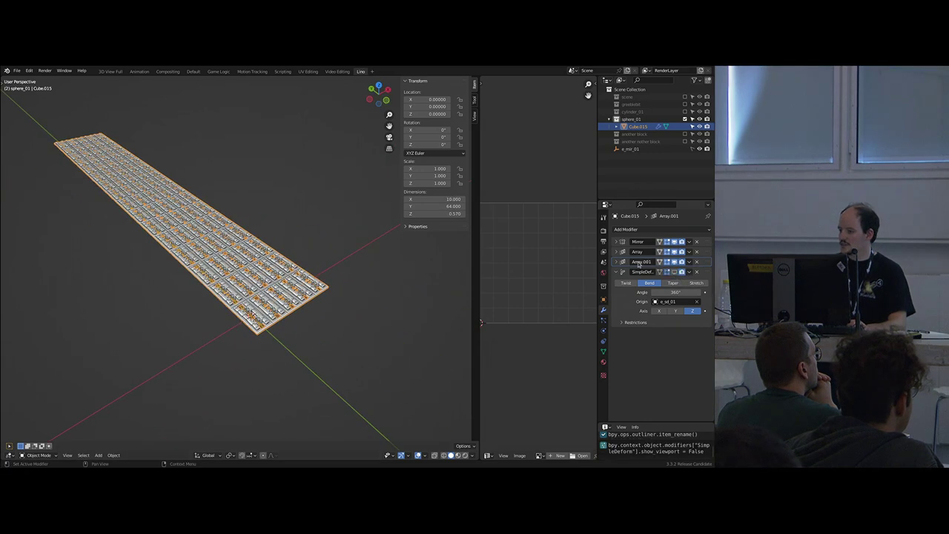
click(675, 272)
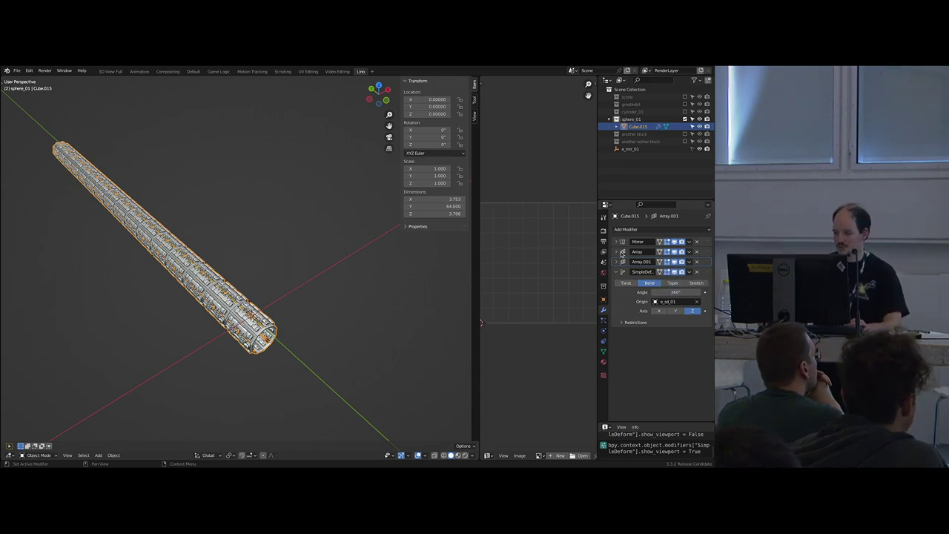
- Expand the first Array modifier and raise its count to 11
click(618, 253)
click(699, 273)
click(699, 273)
click(698, 273)
click(699, 273)
click(699, 272)
click(698, 273)
- Expand the Array.001 modifier and set its count to 5
scroll(655, 333, down, 1)
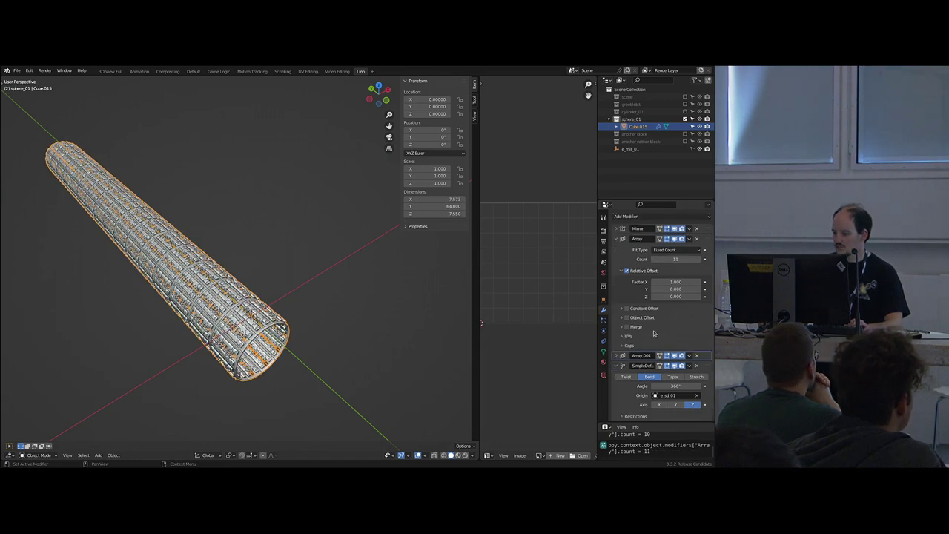
click(624, 355)
scroll(673, 356, down, 2)
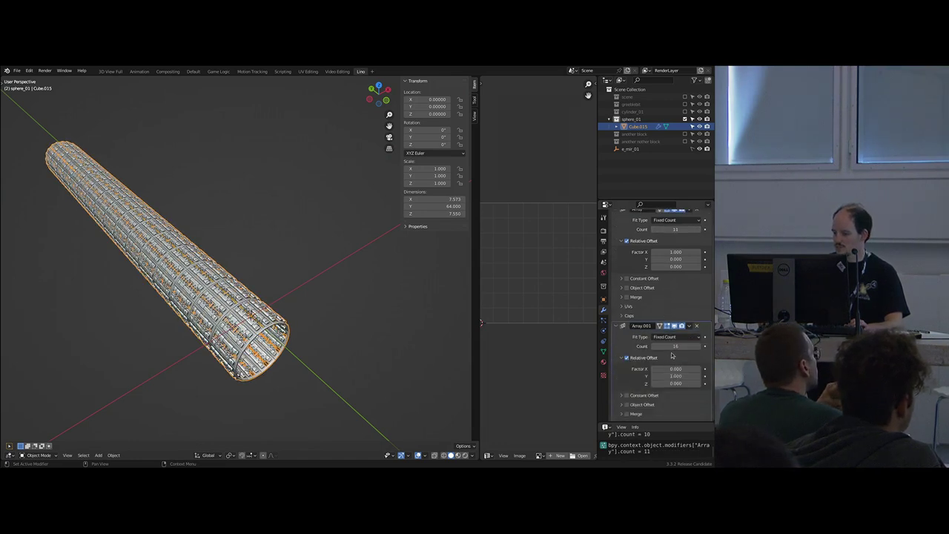
key(Return)
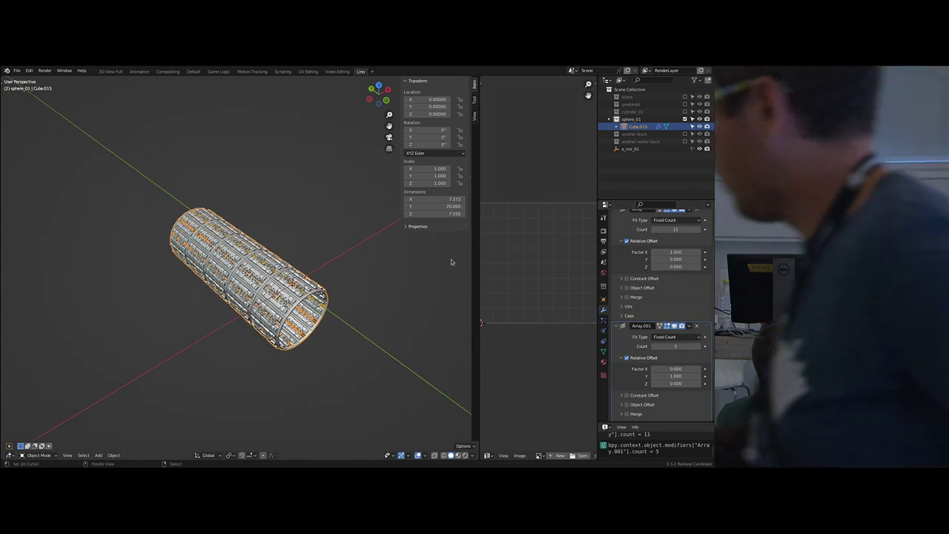
- Set the first Array modifier's count to 20 to widen the tube
scroll(663, 253, up, 2)
click(670, 259)
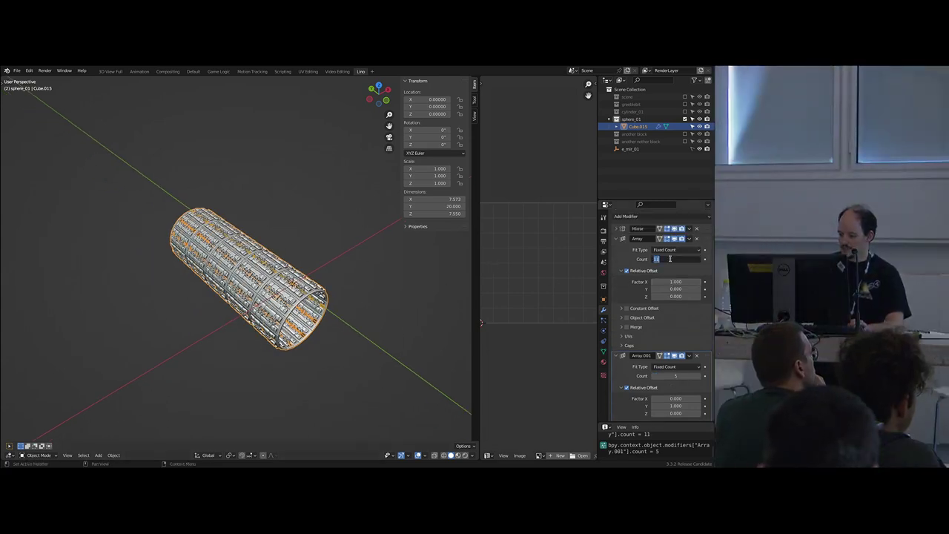
text(20)
key(Return)
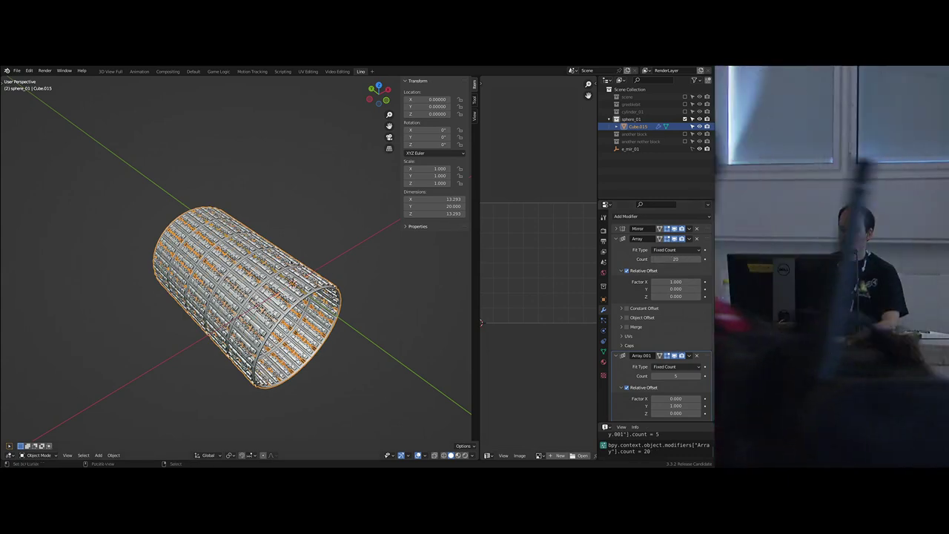
middle_drag(325, 252, 332, 238)
scroll(331, 238, down, 1)
middle_drag(311, 274, 300, 276)
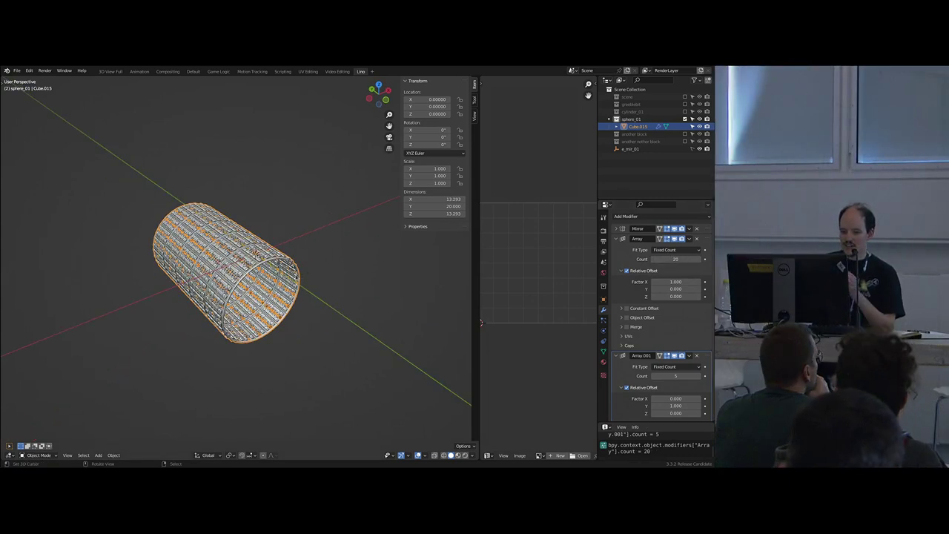
- Disable the Simple Deform modifier in the viewport and collapse both Array modifiers
scroll(690, 368, down, 5)
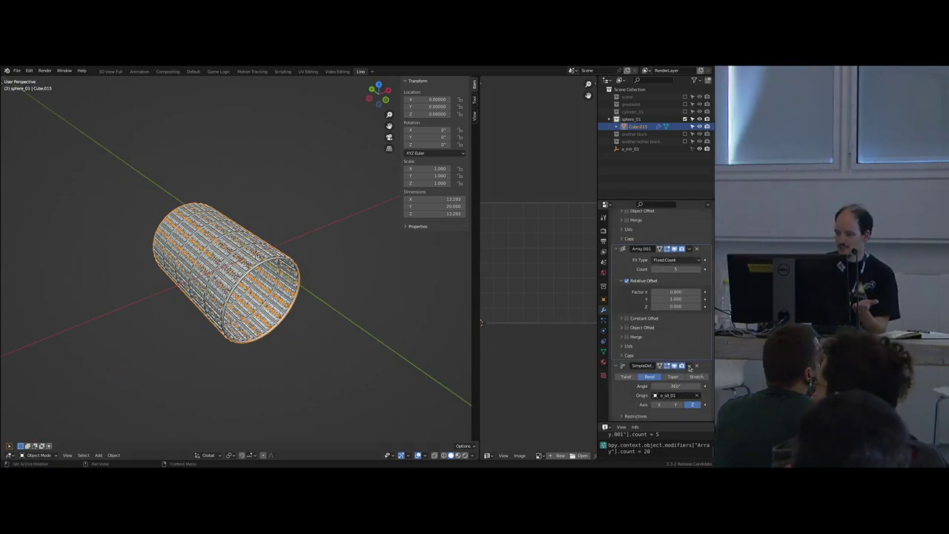
click(674, 366)
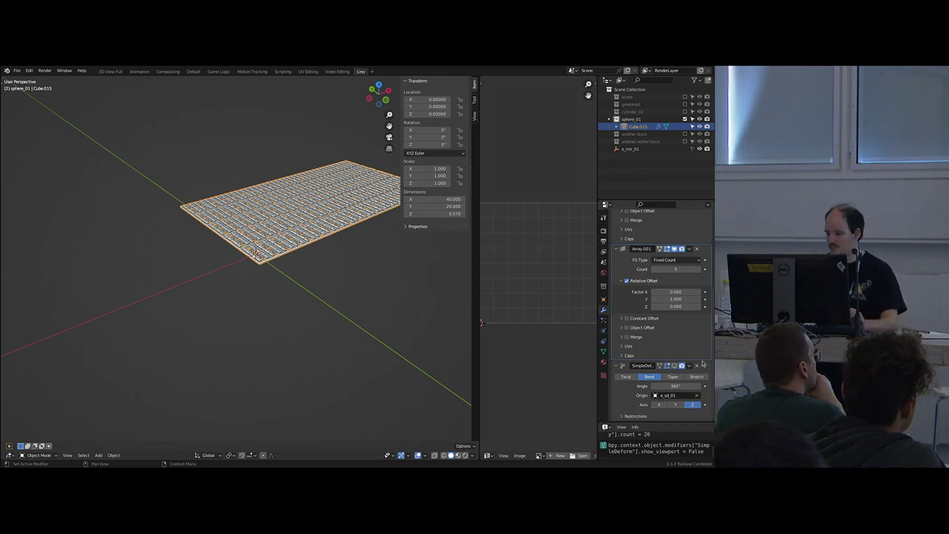
scroll(627, 281, up, 5)
click(615, 253)
click(620, 261)
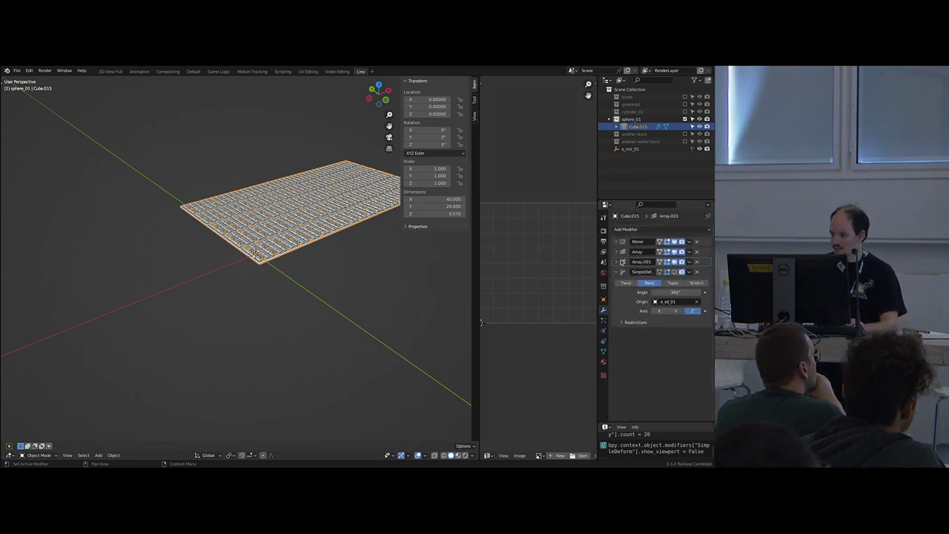
- Duplicate the Simple Deform modifier, placing the copy above the original with a bend angle of 90°
click(688, 272)
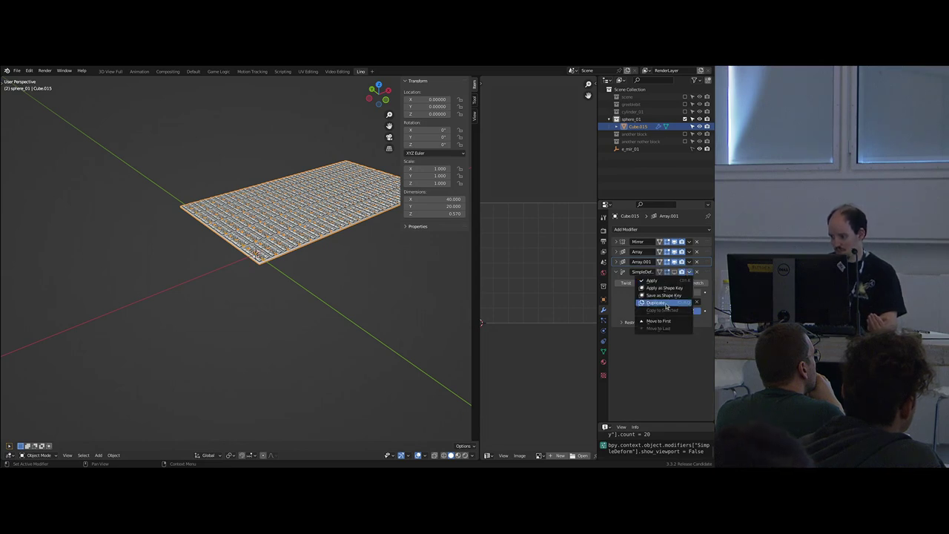
click(667, 304)
drag(706, 335, 689, 299)
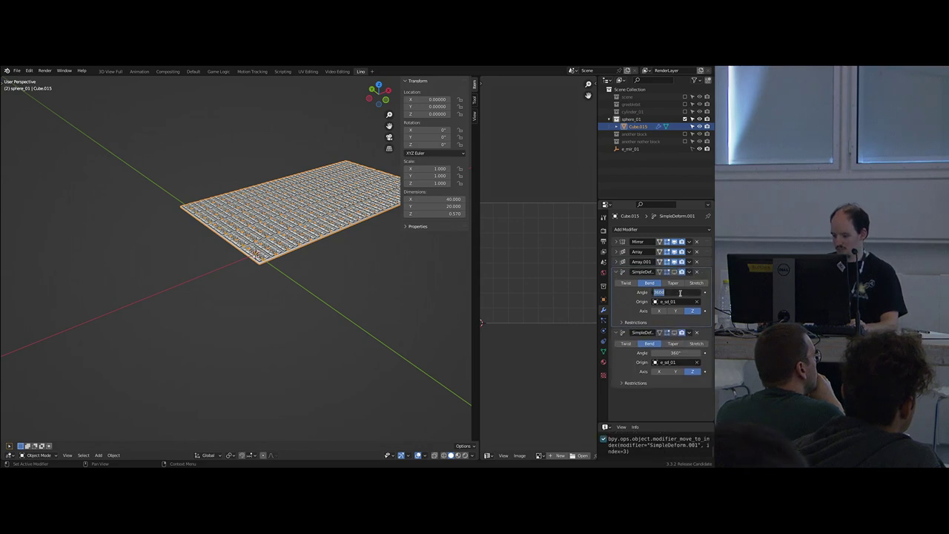
key(Return)
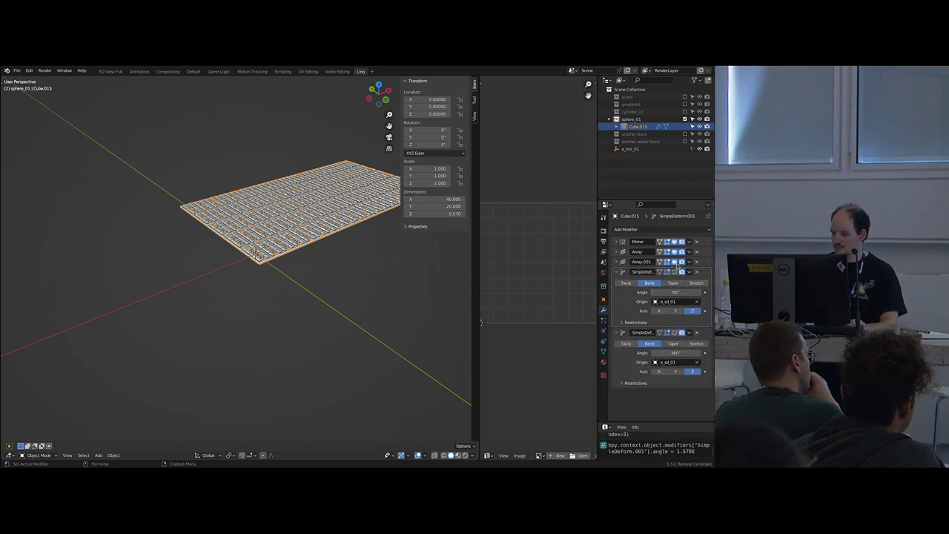
- Enable both Simple Deform modifiers in the viewport and set the 90° bend's axis to X
click(675, 271)
middle_drag(311, 248, 338, 258)
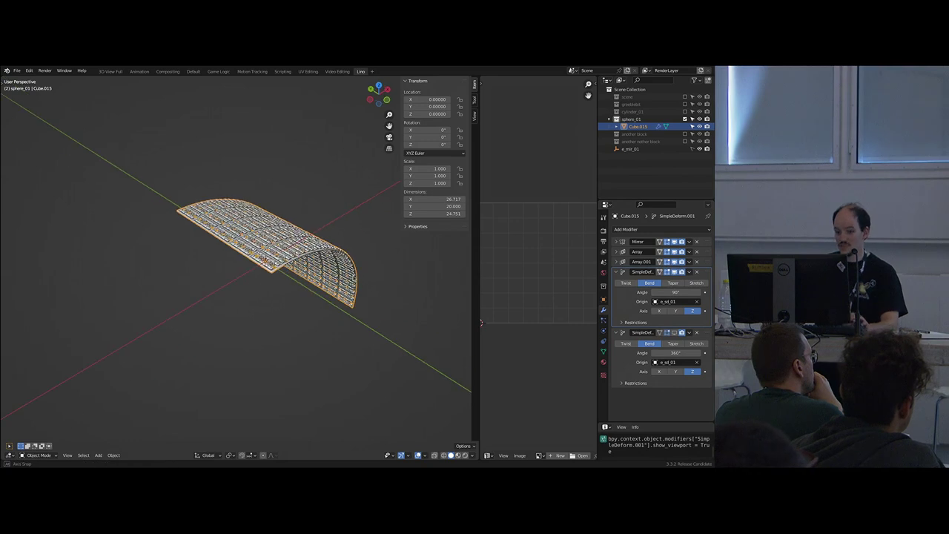
click(660, 311)
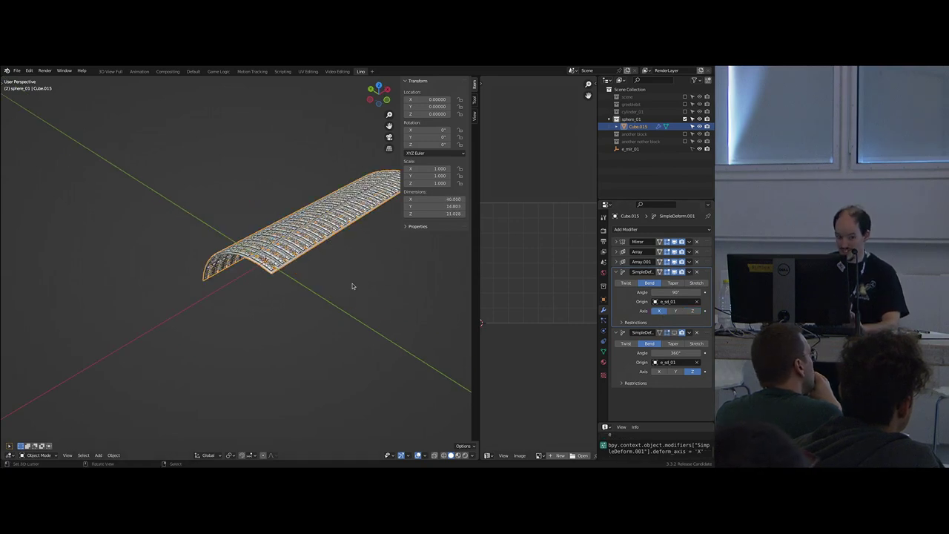
middle_drag(301, 267, 324, 257)
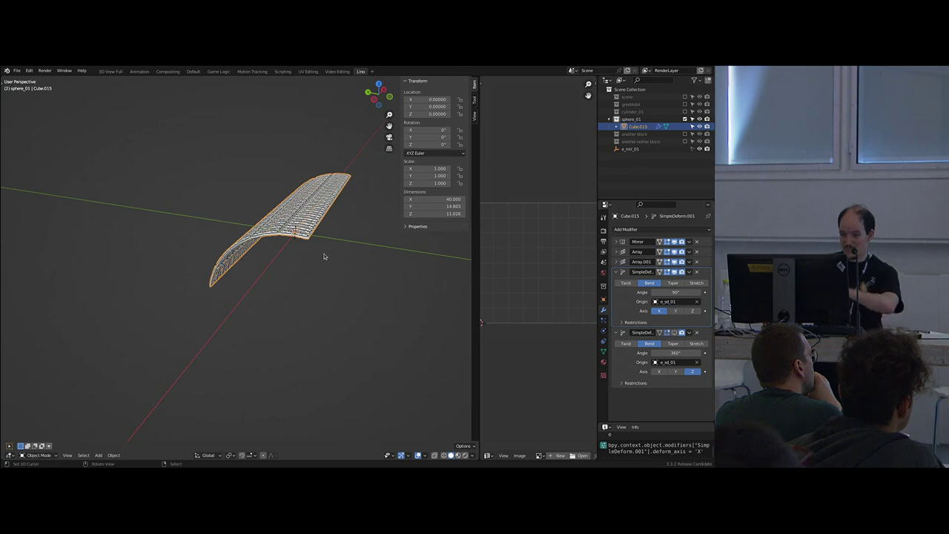
click(680, 333)
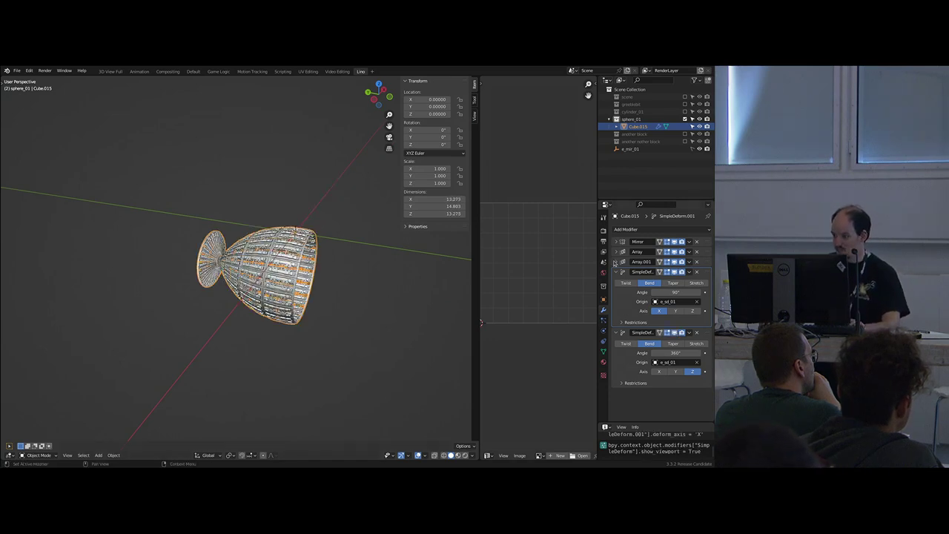
middle_drag(306, 262, 356, 247)
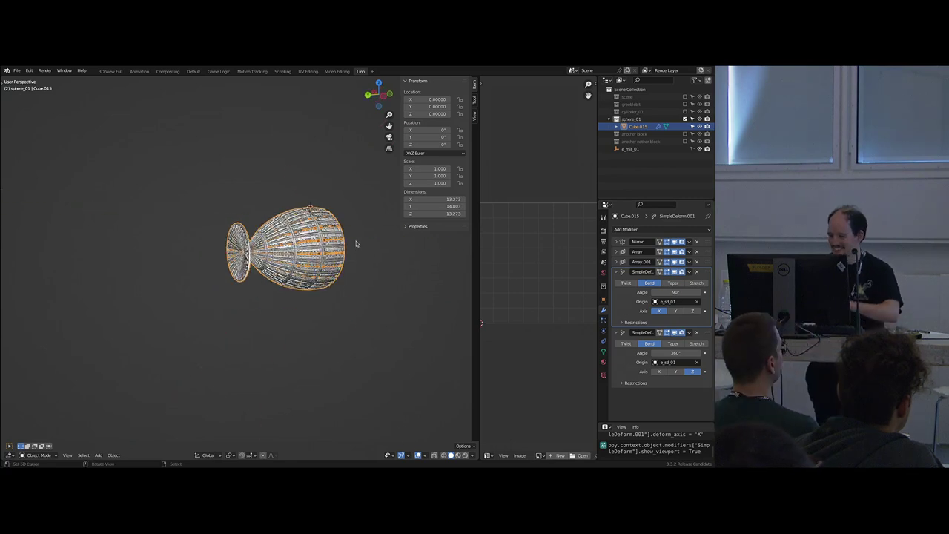
- Expand the Array.001 modifier and set its count to 3
click(617, 262)
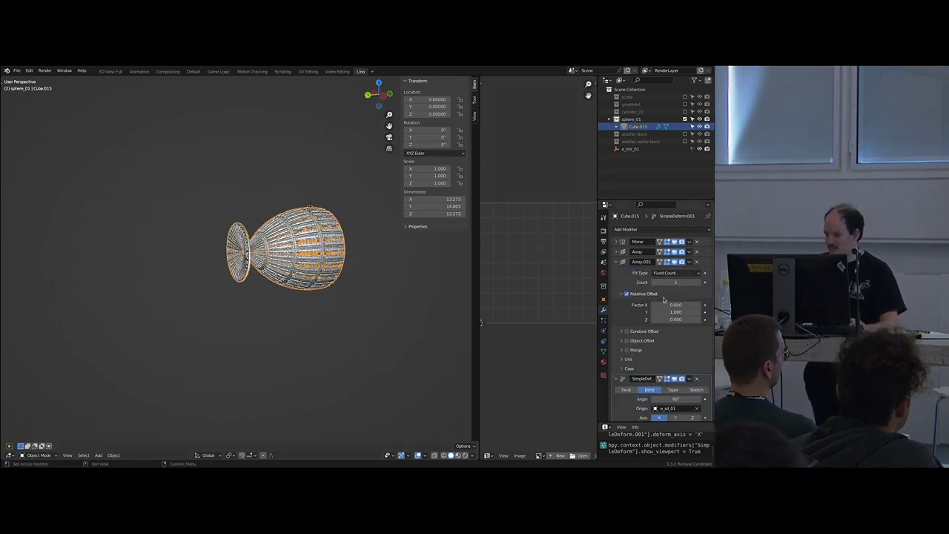
drag(671, 283, 716, 284)
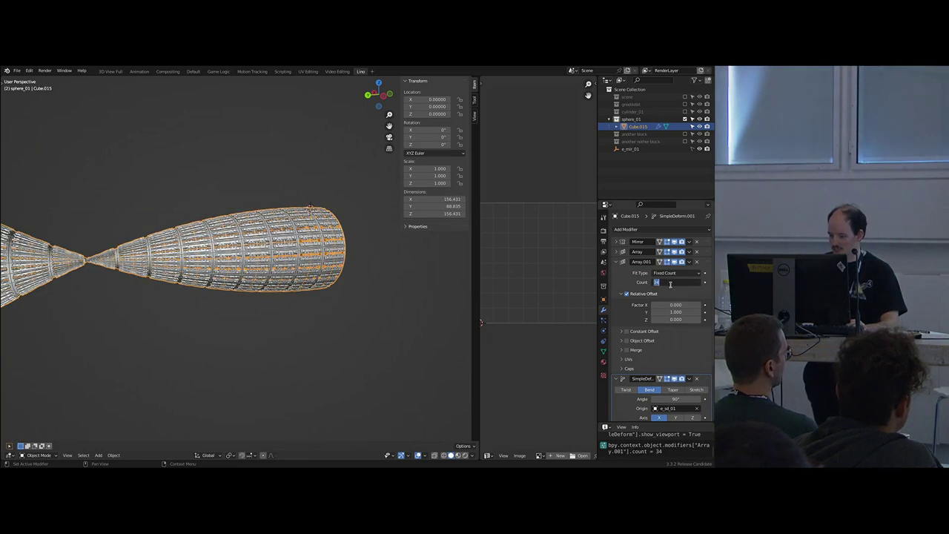
text(3)
key(Return)
middle_drag(349, 290, 296, 327)
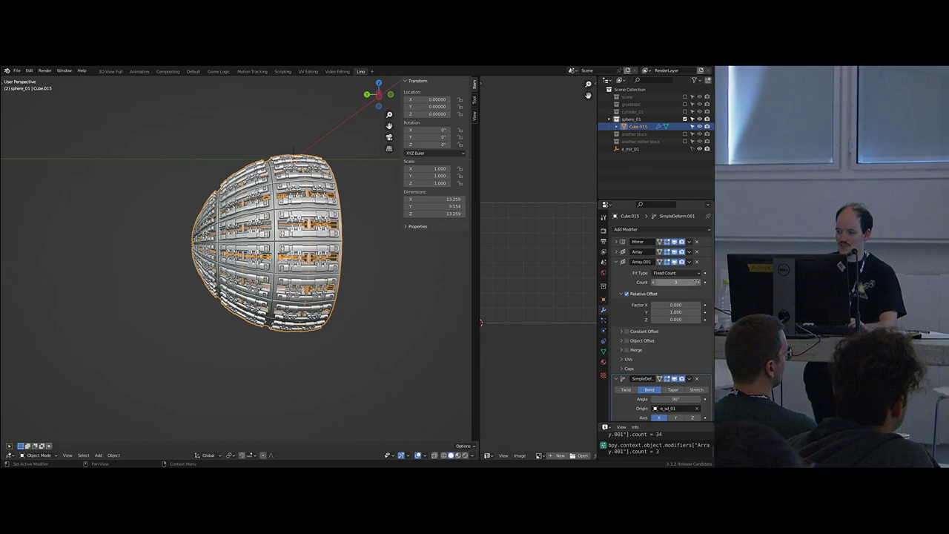
- Try a count of 5 in Array.001, restore it to 3, and collapse the modifier
click(697, 282)
click(697, 282)
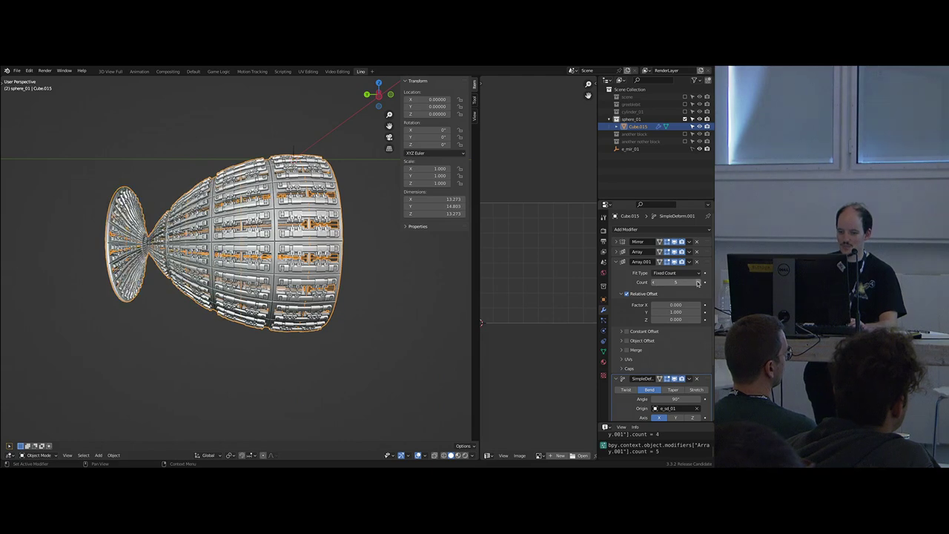
click(652, 282)
click(652, 282)
middle_drag(390, 269, 362, 291)
click(616, 262)
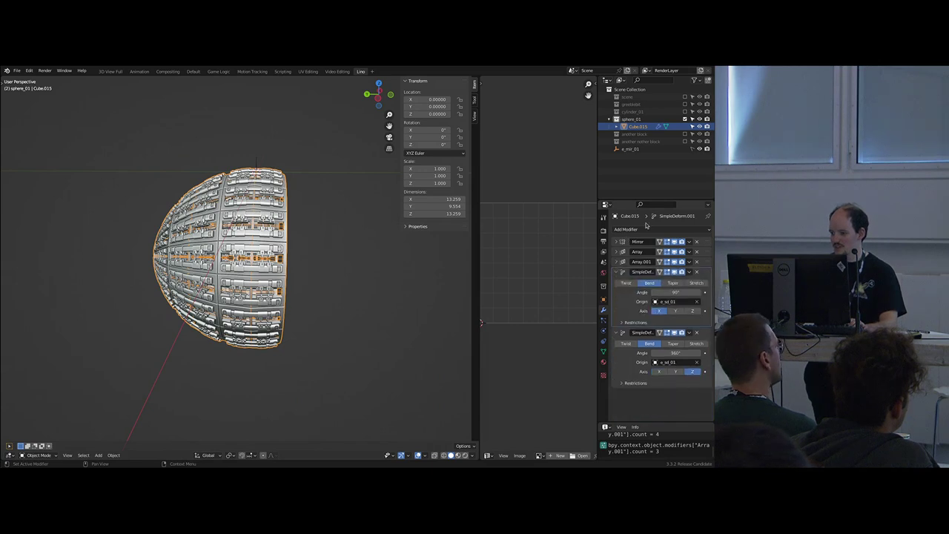
- Add a second Mirror modifier with e_mir_01 as its mirror object
click(626, 229)
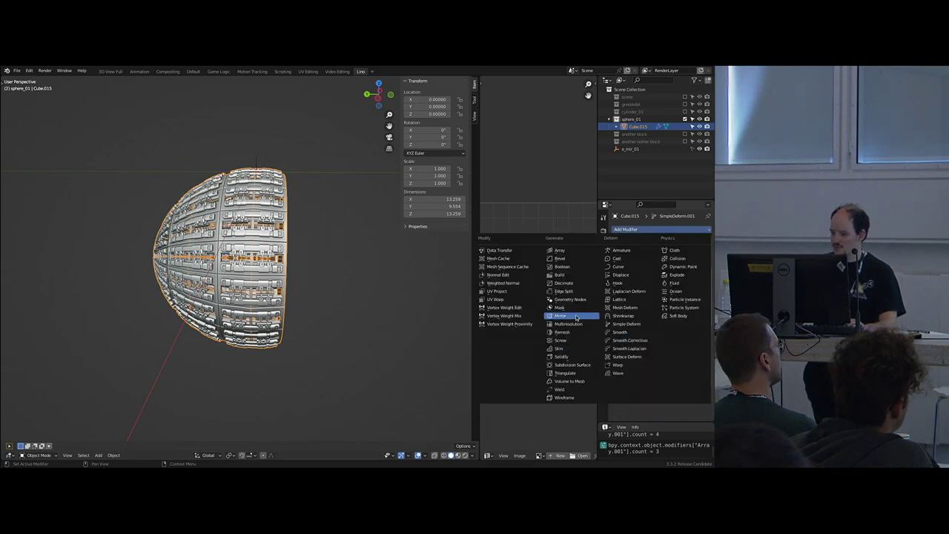
click(571, 316)
click(667, 380)
text(mir)
key(Return)
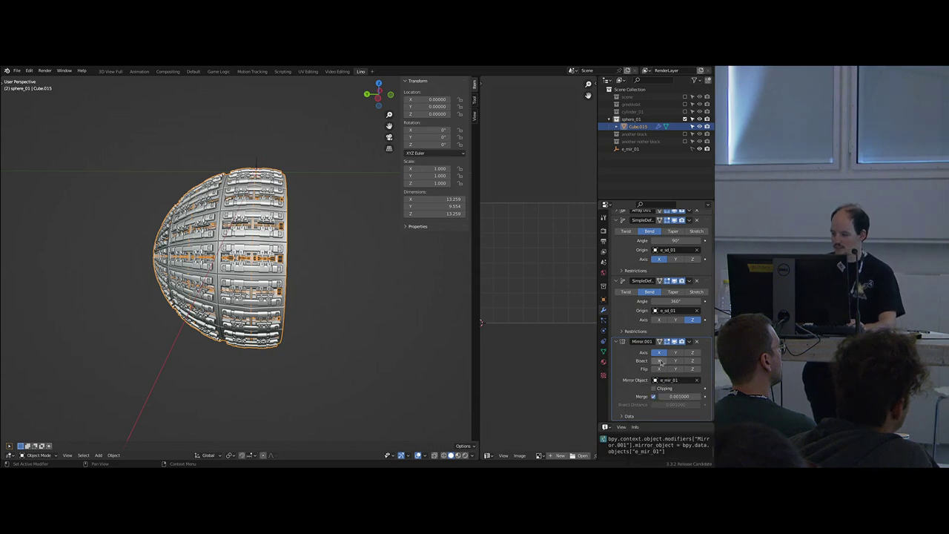
- Set the new Mirror modifier to mirror only on Y, with bisect enabled on X and Y
click(659, 361)
click(675, 353)
scroll(320, 305, down, 3)
middle_drag(321, 306, 330, 330)
scroll(358, 290, up, 5)
scroll(359, 290, down, 4)
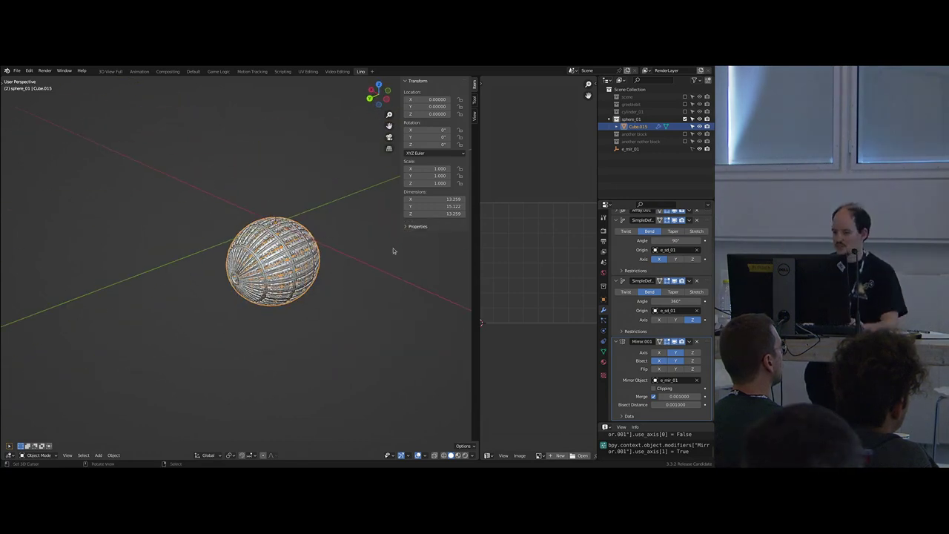
- Expand Array.001 and raise its count to 5 to turn the sphere into a candy shape
scroll(655, 284, up, 2)
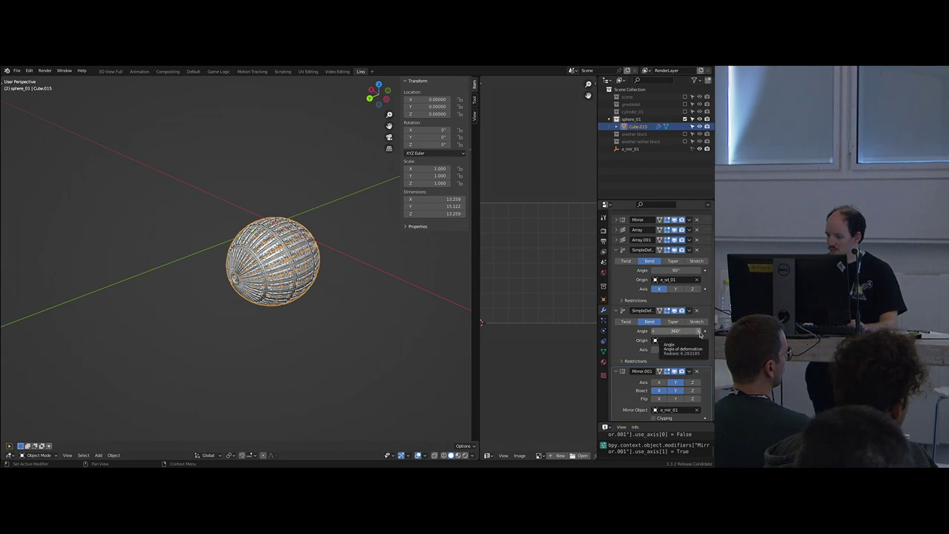
scroll(646, 296, up, 2)
click(616, 263)
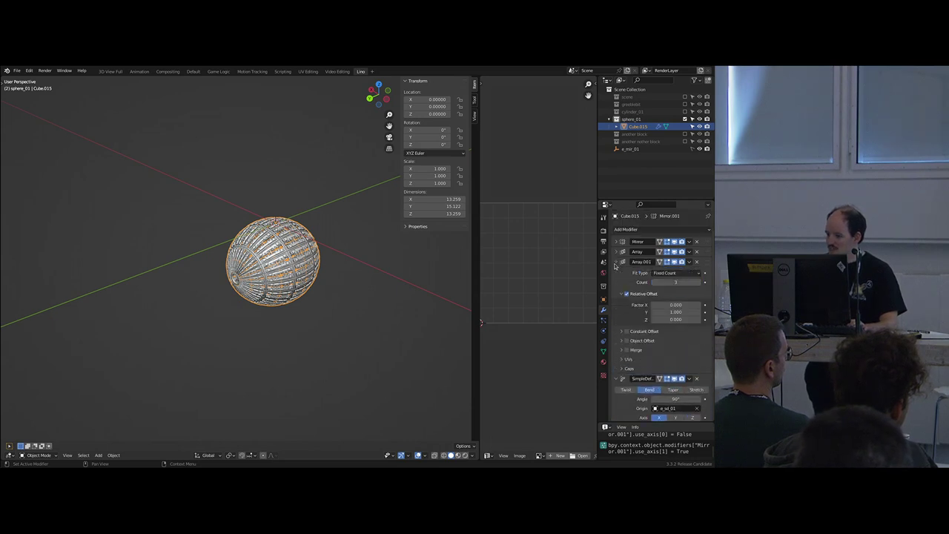
click(699, 284)
click(698, 284)
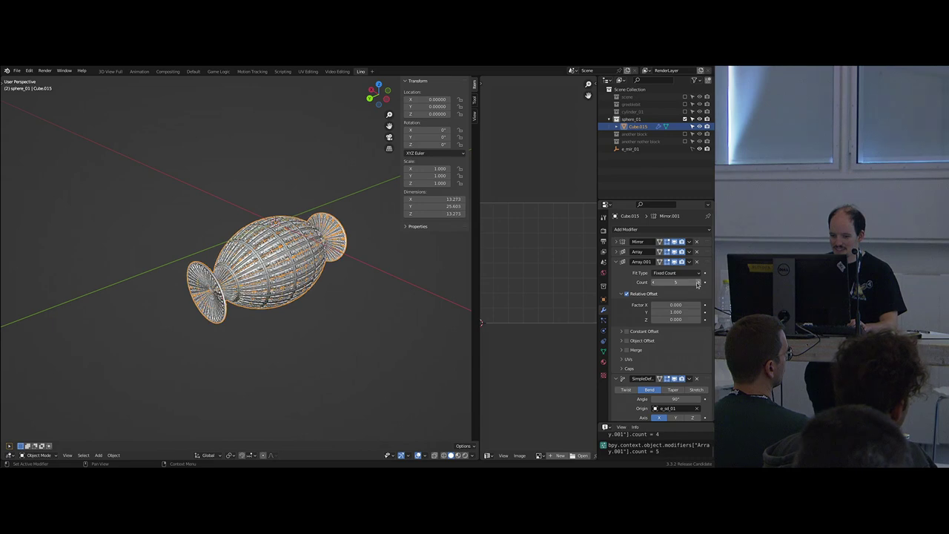
middle_drag(373, 310, 326, 289)
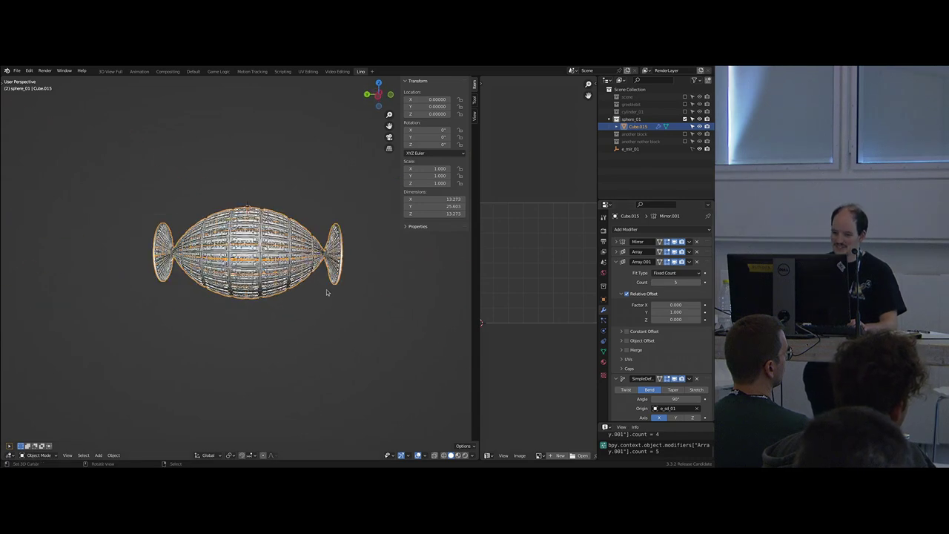
- Rename the sphere_01 collection to space_candy_01 and exclude it from the view layer
double_click(632, 119)
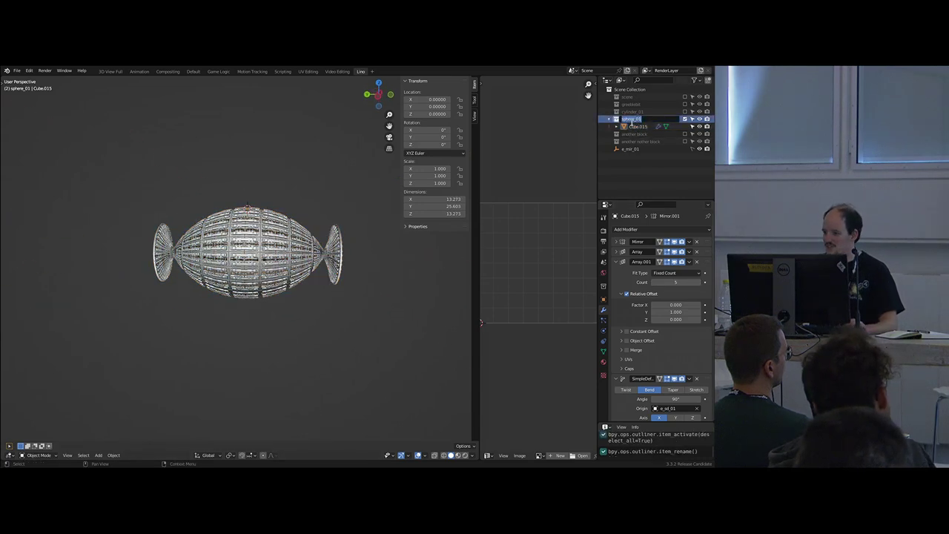
text(cand)
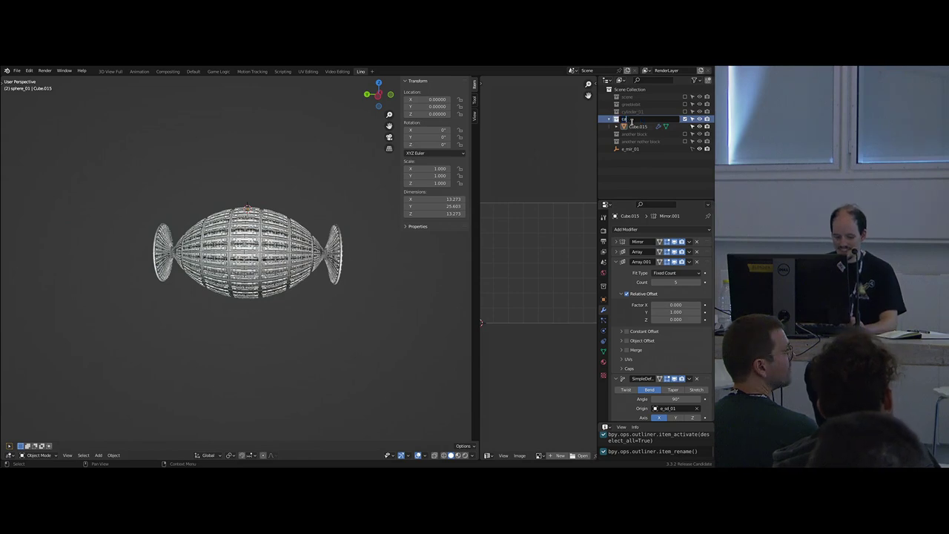
text(y_01)
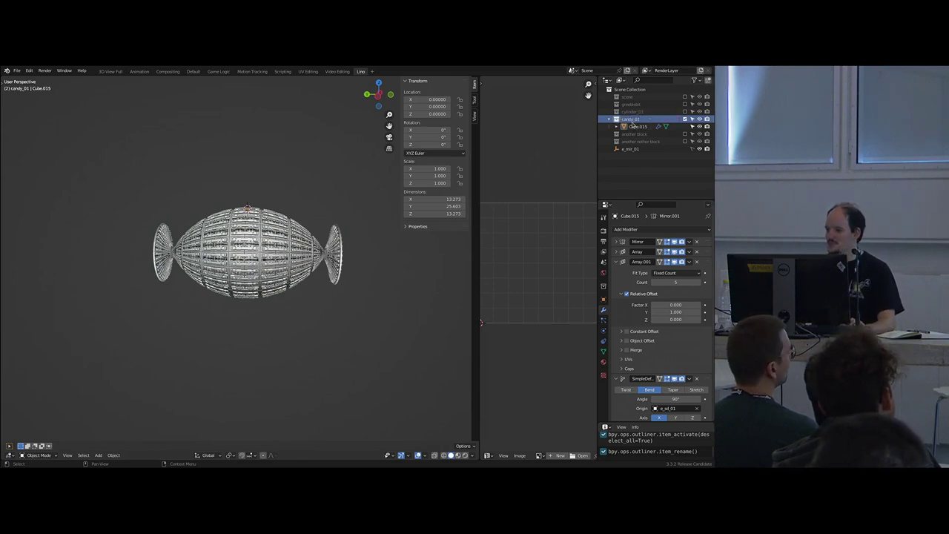
double_click(629, 118)
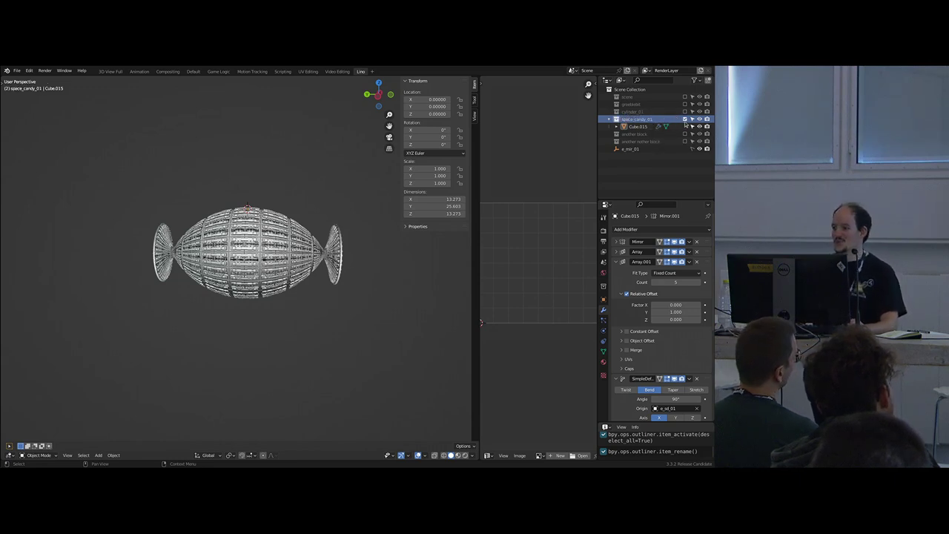
click(685, 119)
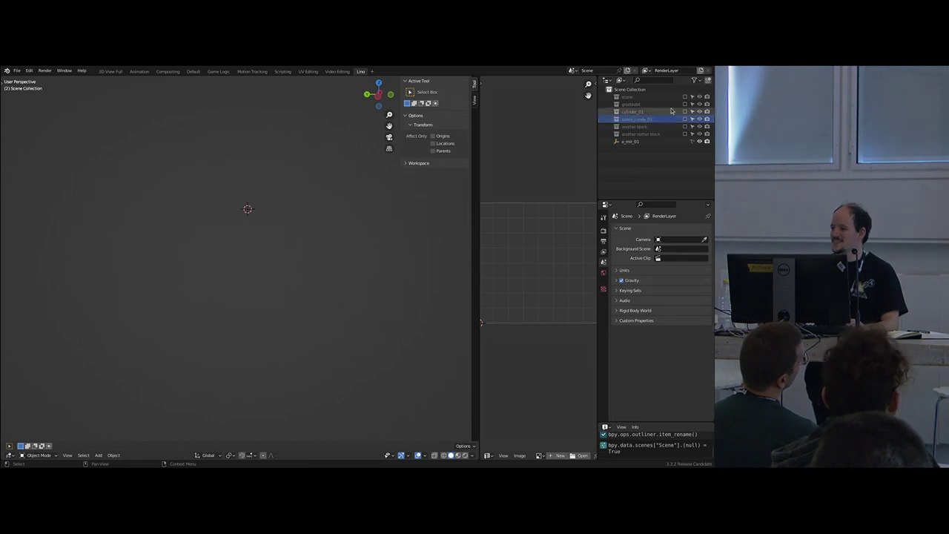
- Include the "another nother block" collection in the view layer and leave the scene collection excluded
click(629, 97)
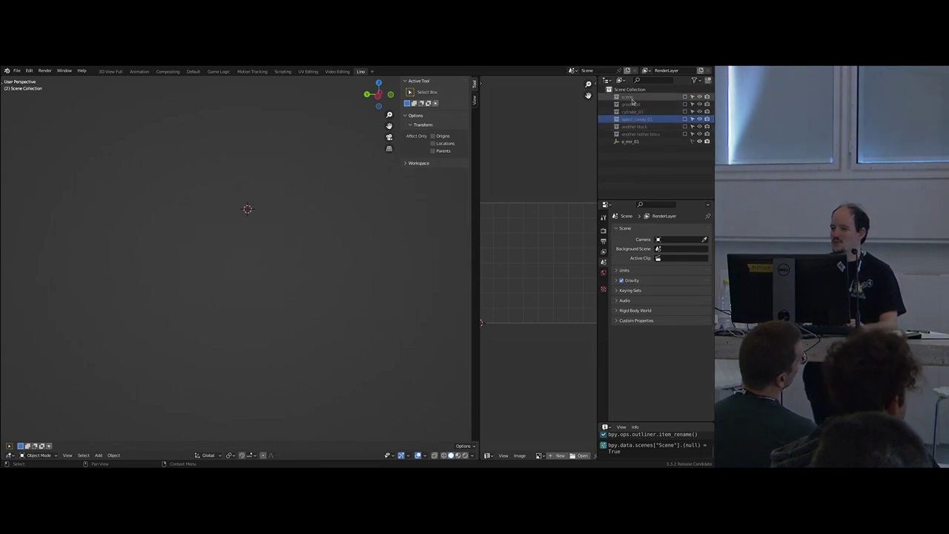
click(685, 98)
middle_drag(300, 257, 329, 268)
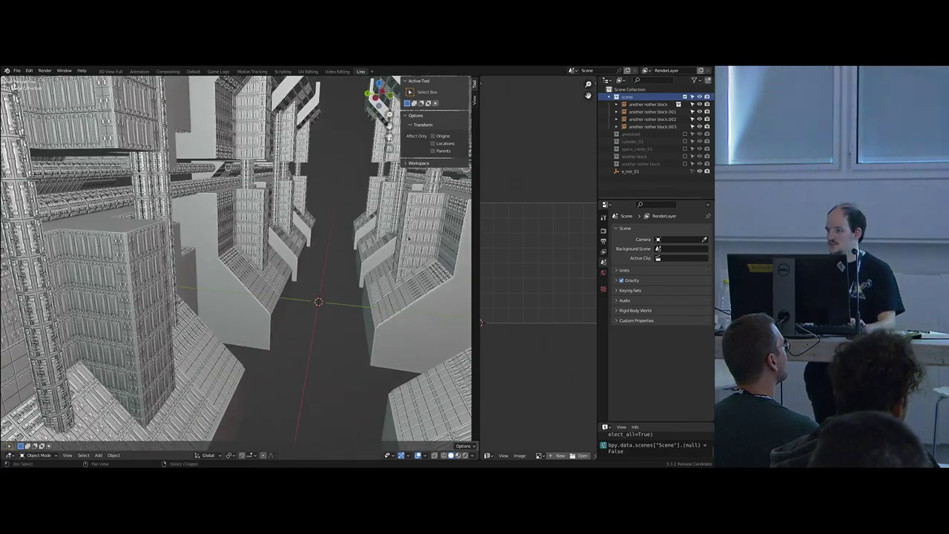
click(684, 163)
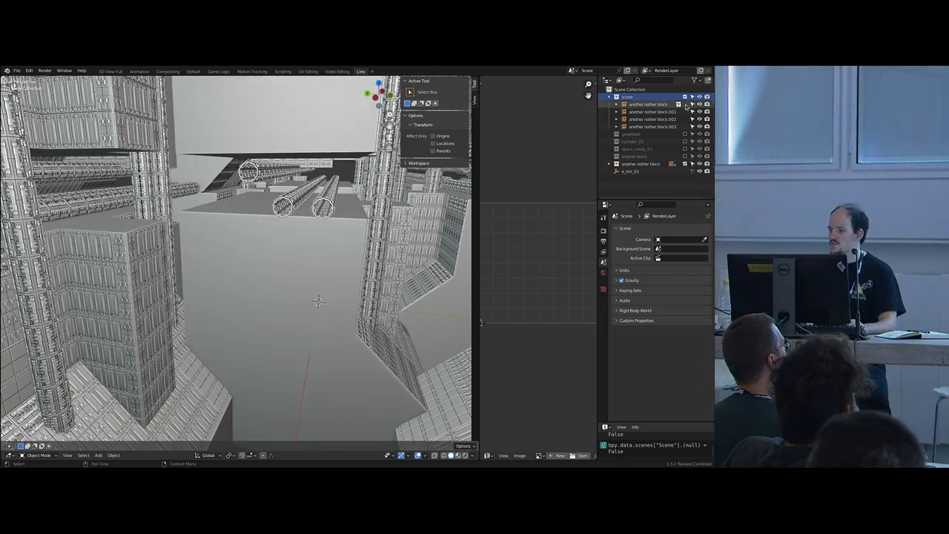
click(685, 97)
middle_drag(400, 230, 299, 256)
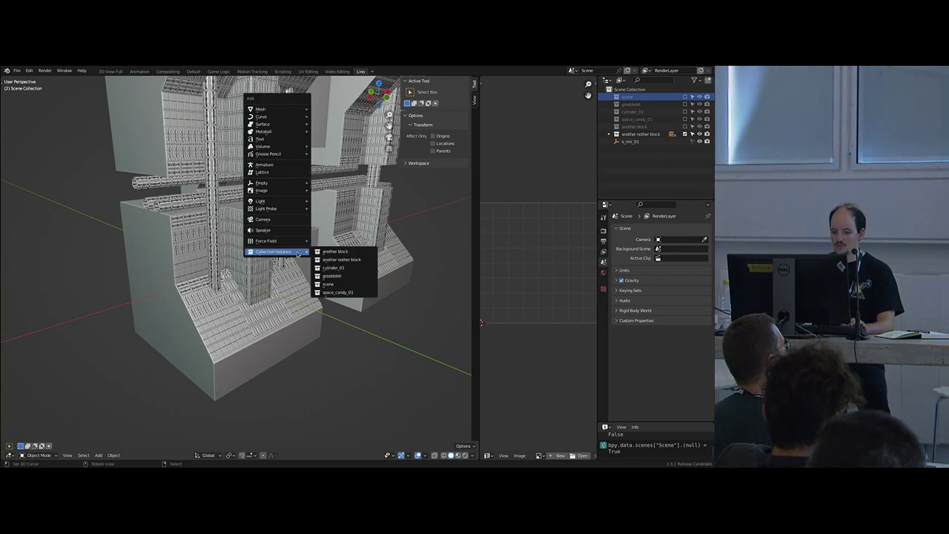
- Add a collection instance of space_candy_01 inside the "another nother block" collection
click(634, 134)
key(shift+a)
mouse_move(277, 235)
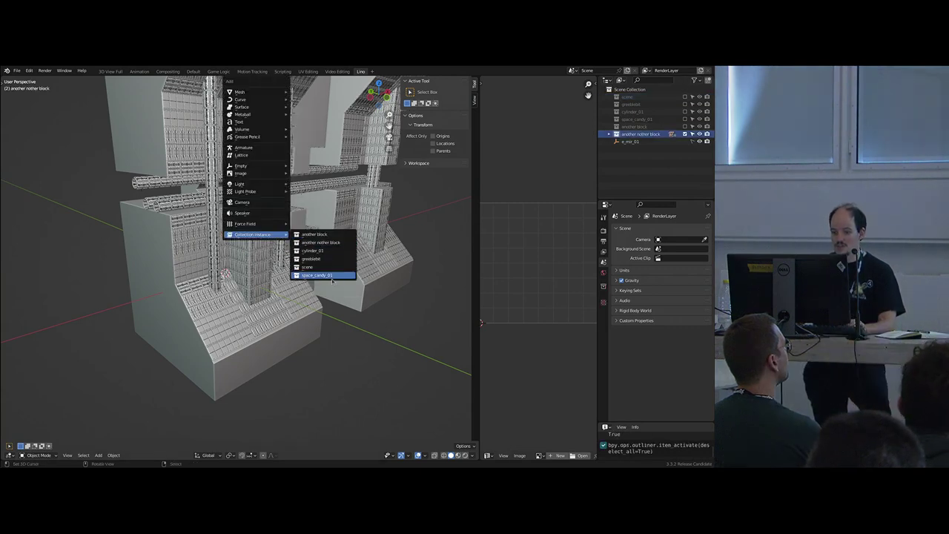
click(332, 279)
- Move the candy instance freely out in front of the block structure
middle_drag(300, 280, 337, 254)
key(g)
click(366, 206)
middle_drag(367, 209, 341, 259)
key(g)
click(290, 233)
middle_drag(290, 233, 225, 291)
- Rotate the candy instance 90° about Z and move it along the Y axis
scroll(358, 261, up, 3)
text(rz90)
key(Return)
key(g)
key(y)
click(297, 267)
- Position the candy along Y and X in the gap between the block sections, at about X 40.3, Y -11.1
key(g)
key(y)
click(354, 295)
key(g)
key(x)
click(373, 284)
- Rotate the candy instance to 90° on X so that it stands upright
shift+middle_drag(373, 283, 281, 257)
key(r)
key(x)
key(Return)
- Make a linked duplicate of the upright candy and place it directly below along Z
key(alt+d)
key(z)
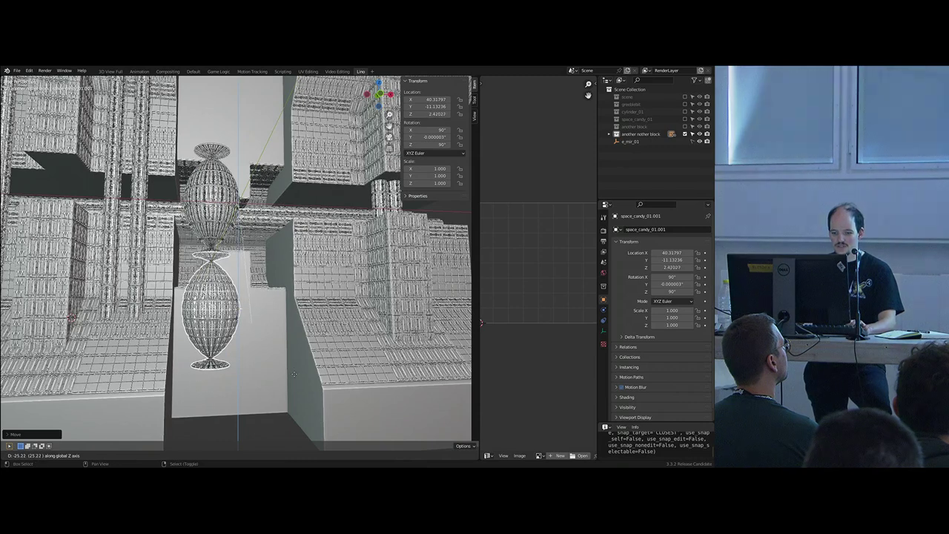
click(282, 363)
shift+middle_drag(282, 363, 297, 401)
- Select both upright candies and shift them together along the Z axis
shift+right_click(249, 271)
scroll(259, 289, down, 2)
key(g)
key(z)
click(255, 325)
- Make a linked duplicate of the candy pair along Z and align it into a continuous vertical column
key(alt+d)
key(z)
click(261, 316)
scroll(288, 325, up, 3)
key(g)
key(z)
mouse_move(261, 316)
middle_down()
mouse_move(288, 325)
mouse_move(316, 315)
mouse_move(271, 307)
middle_up()
click(285, 331)
- Duplicate two candies of the column and rotate the copies 90° about the X axis
shift+right_click(248, 331)
shift+right_click(248, 405)
scroll(256, 386, down, 5)
key(shift+d)
key(r)
key(x)
key(9)
key(0)
key(Return)
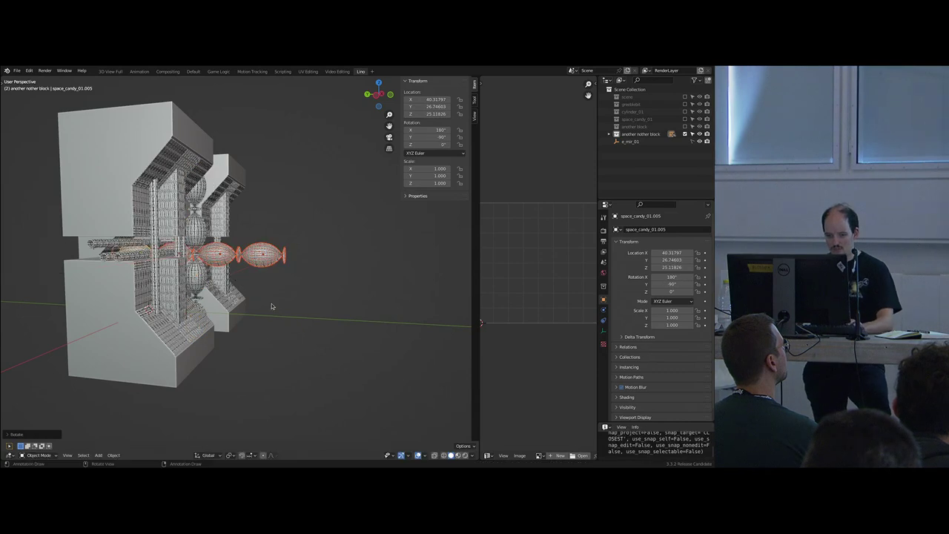
- Rotate the copied pair to lie along the X axis and move it freely toward the block's lower front
key(r)
key(0)
key(Return)
key(g)
alt+middle_drag(270, 302, 241, 333)
click(252, 326)
key(g)
click(259, 337)
- Move the horizontal candy pair along Z to about -21.7 and along Y toward the block's lower front edge
middle_drag(267, 304, 278, 299)
key(g)
key(z)
click(291, 343)
key(g)
key(y)
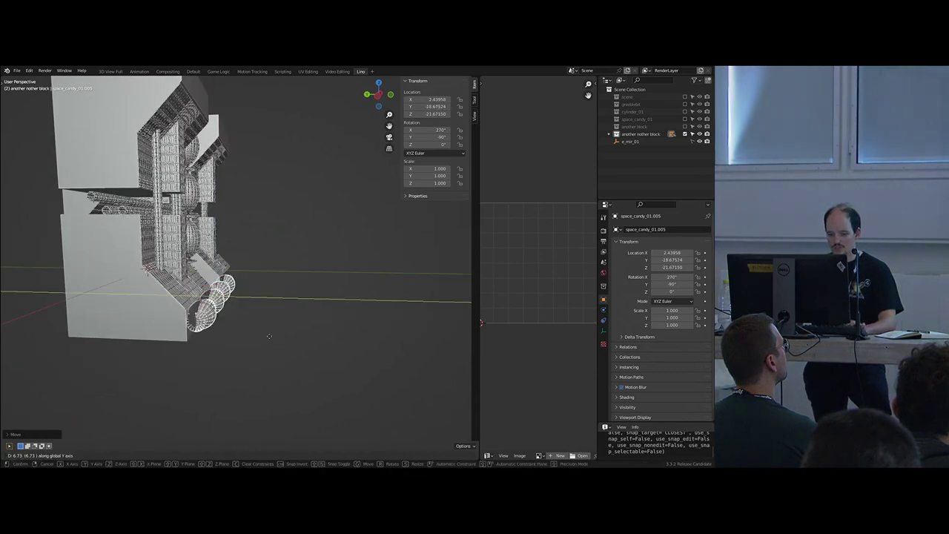
click(286, 344)
middle_drag(287, 345, 247, 339)
- Set the horizontal pair against the lower front edge at about Y -17.3 and slide it along X
key(g)
key(y)
click(309, 350)
key(g)
key(x)
click(250, 347)
scroll(249, 323, up, 3)
- Extend the horizontal row to four candies with copies and shift the row about -4.8 along X
key(alt+a)
middle_drag(305, 322, 291, 330)
click(198, 309)
key(g)
key(x)
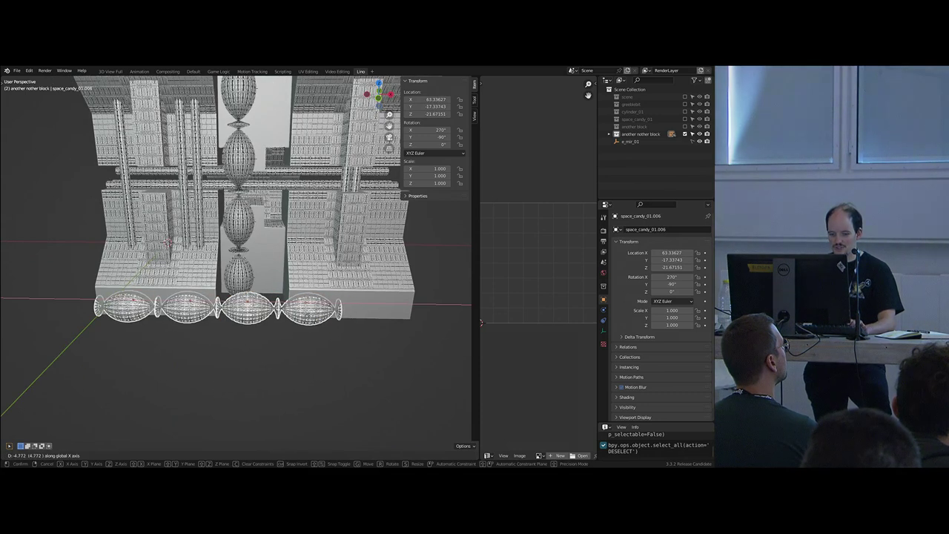
click(304, 325)
- Extend the horizontal candy row on the block's lower front edge with a linked copy placed along X
right_click(249, 308)
key(alt+d)
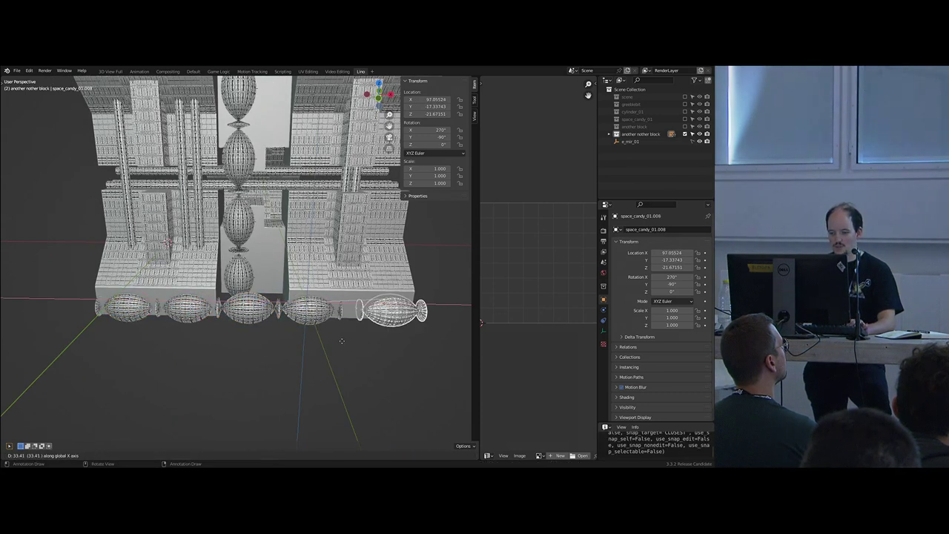
click(325, 350)
key(alt+a)
- Select candies in the lower front row and adjust their height along Z
middle_drag(251, 305, 272, 301)
right_click(240, 361)
shift+right_click(301, 314)
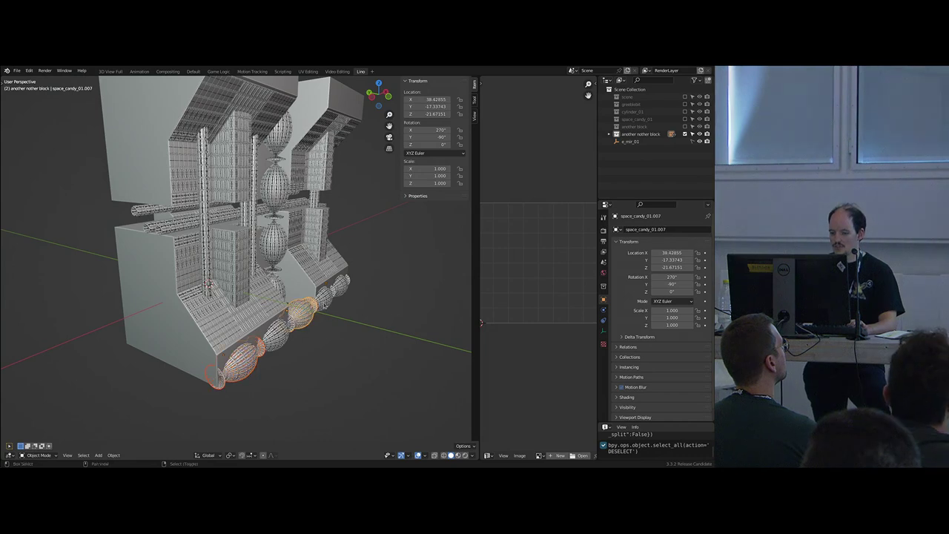
shift+right_click(323, 298)
shift+right_click(341, 286)
key(g)
key(z)
click(284, 326)
- Place linked copies of the selected candies higher up along Z and shift them along Y
middle_drag(285, 325, 320, 360)
key(alt+d)
key(z)
click(325, 208)
key(g)
key(x)
right_click(286, 268)
key(g)
key(y)
middle_drag(286, 269, 353, 234)
click(285, 280)
- Nudge the copied candies along Y and correct their height along Z
key(g)
key(y)
click(281, 294)
key(g)
key(z)
click(281, 274)
key(g)
key(x)
right_click(304, 279)
- Reposition the candies against the block's front with further Y and Z moves, and delete the selected surplus
key(g)
key(y)
click(357, 297)
key(g)
key(z)
click(345, 259)
key(g)
key(y)
click(362, 292)
scroll(293, 273, down, 3)
key(x)
click(267, 255)
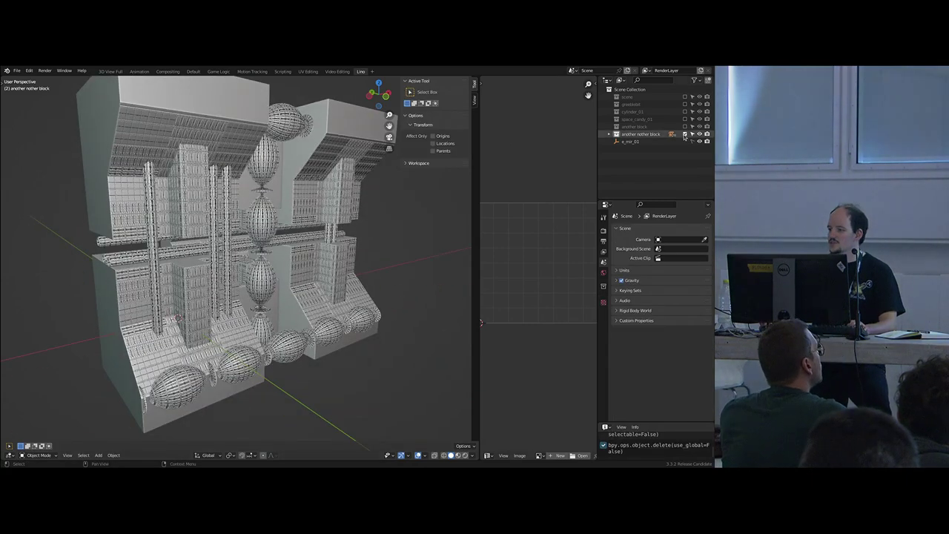
- Exclude the another nother block collection and enable the scene collection with its block instances
click(685, 134)
scroll(290, 252, down, 4)
middle_drag(290, 266, 406, 236)
middle_drag(297, 296, 303, 326)
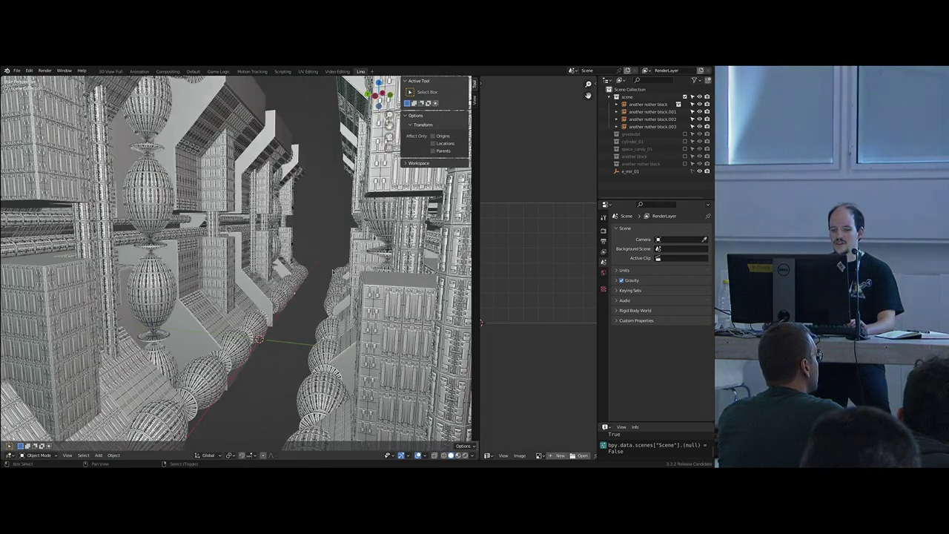
- Examine the two facing rows of block instances from inside the canyon, from above and from the end
shift+middle_drag(288, 287, 277, 242)
scroll(276, 241, down, 3)
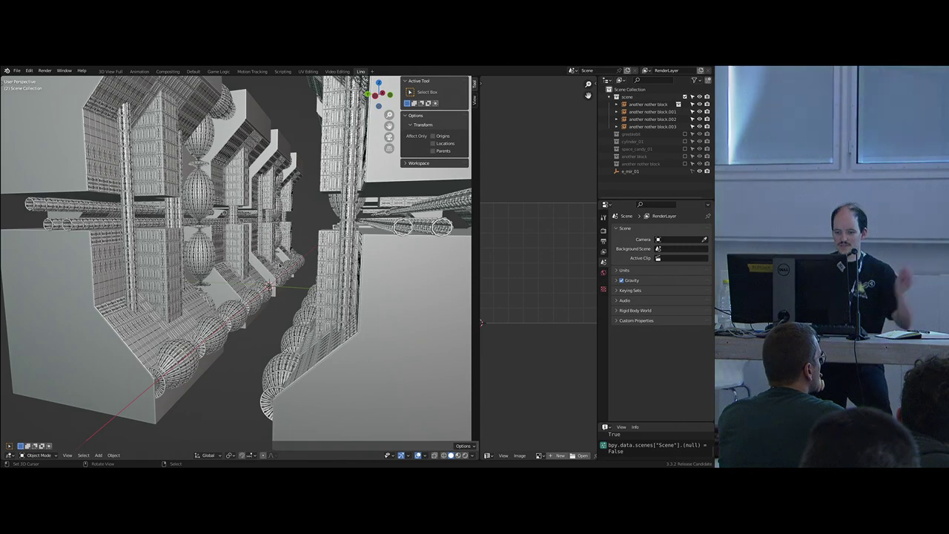
scroll(238, 237, up, 2)
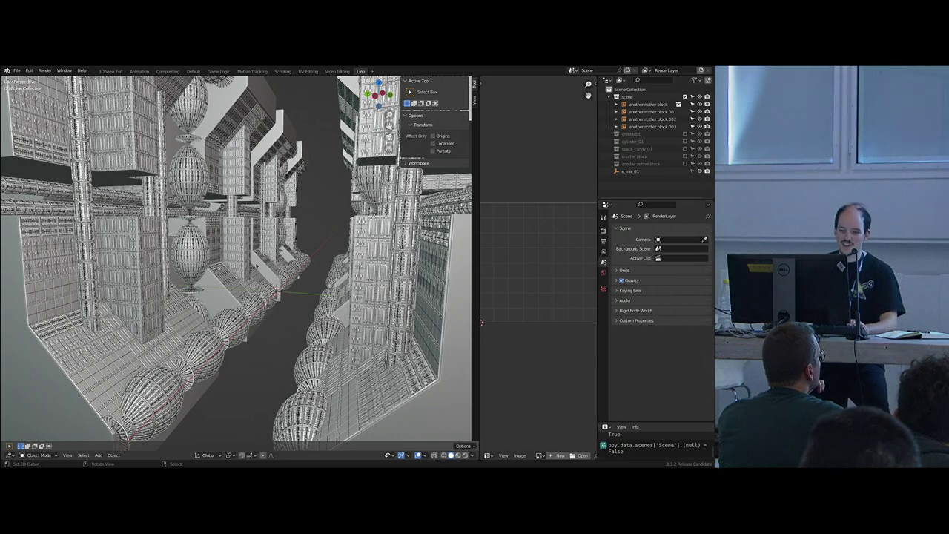
middle_drag(248, 230, 257, 290)
scroll(280, 274, down, 1)
click(239, 278)
scroll(249, 281, down, 5)
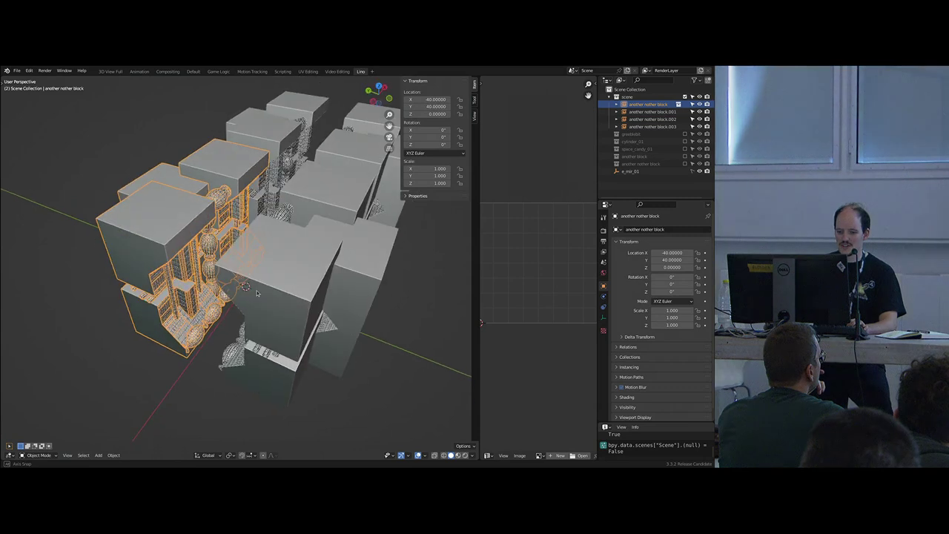
scroll(257, 290, up, 2)
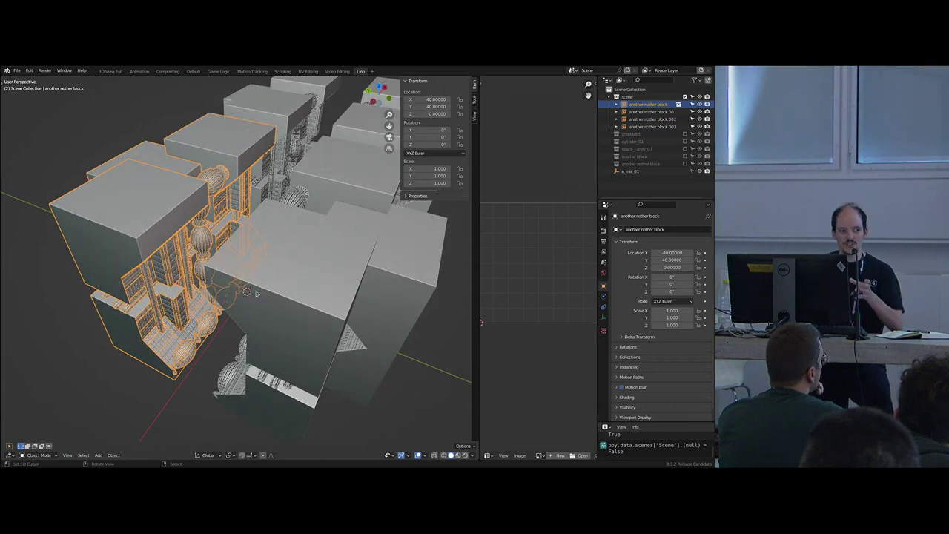
middle_drag(255, 296, 302, 317)
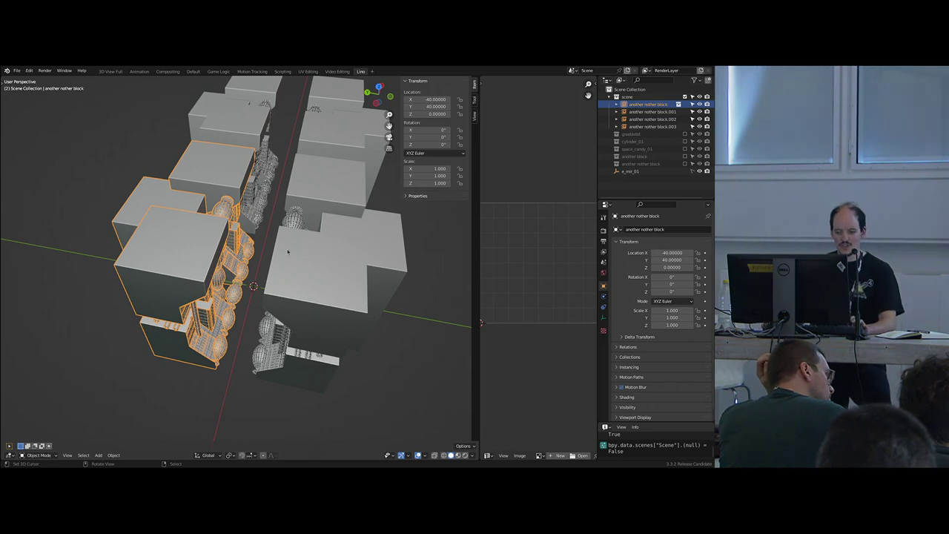
middle_drag(303, 257, 306, 249)
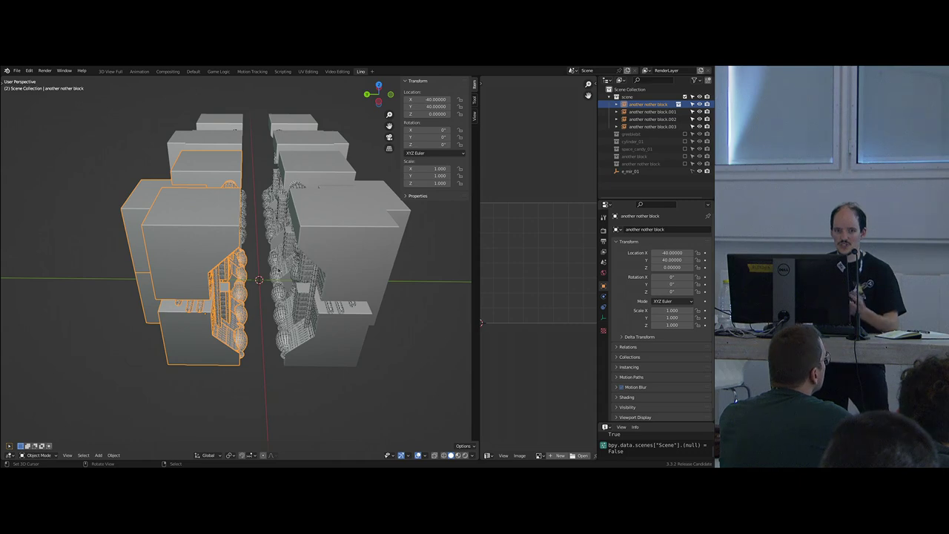
mouse_move(279, 257)
middle_down()
mouse_move(291, 303)
mouse_move(267, 260)
mouse_move(278, 276)
middle_up()
- Hide the viewport sidebar, add a camera between the block rows and make it the active camera
scroll(291, 303, up, 5)
key(alt+a)
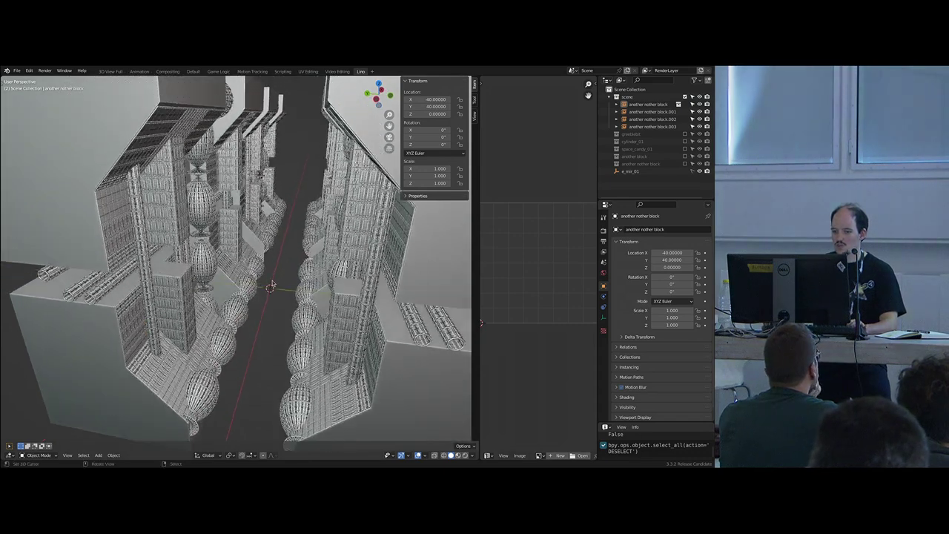
scroll(278, 276, up, 4)
key(n)
key(shift+s)
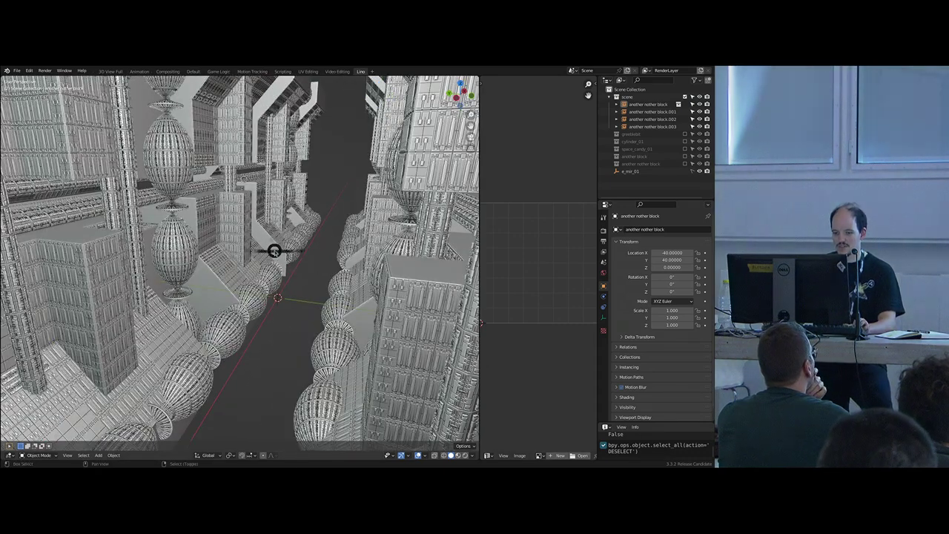
key(Escape)
key(shift+a)
mouse_move(274, 253)
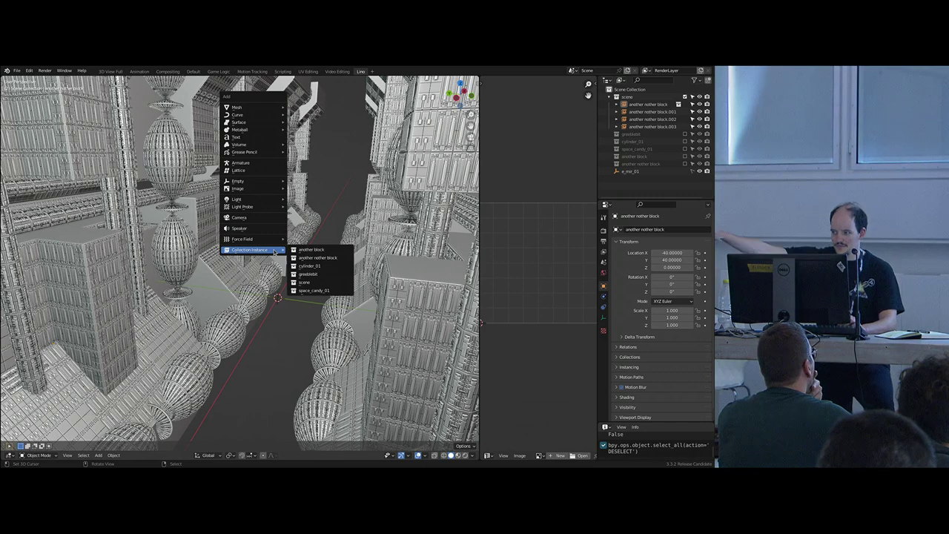
click(241, 217)
key(ctrl+KP_0)
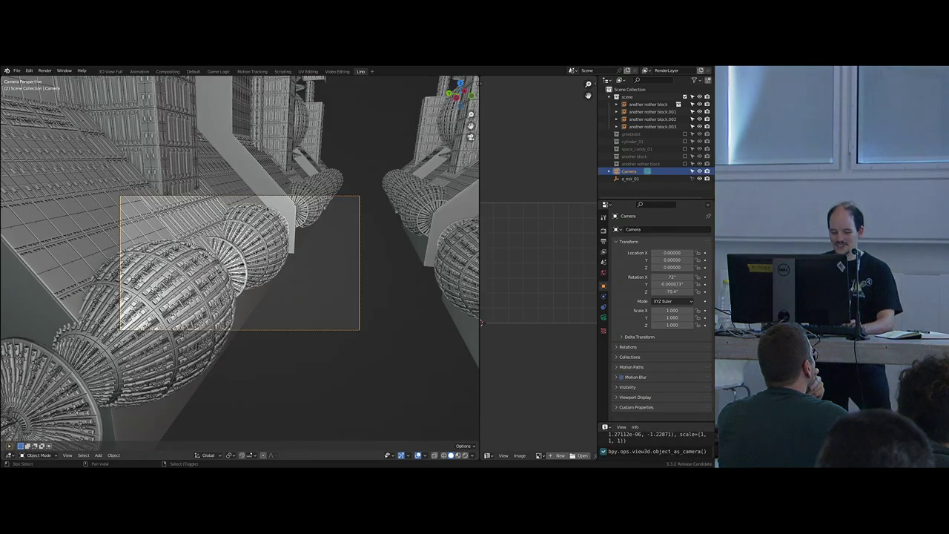
key(a)
key(alt+a)
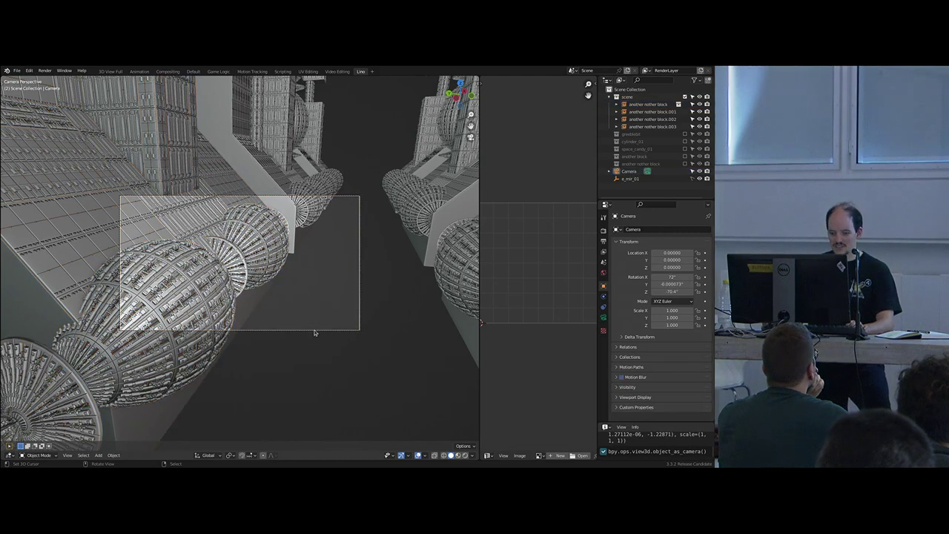
- Find Fly Navigation by searching for view navigation commands and assign it the Shift+F shortcut
key(F3)
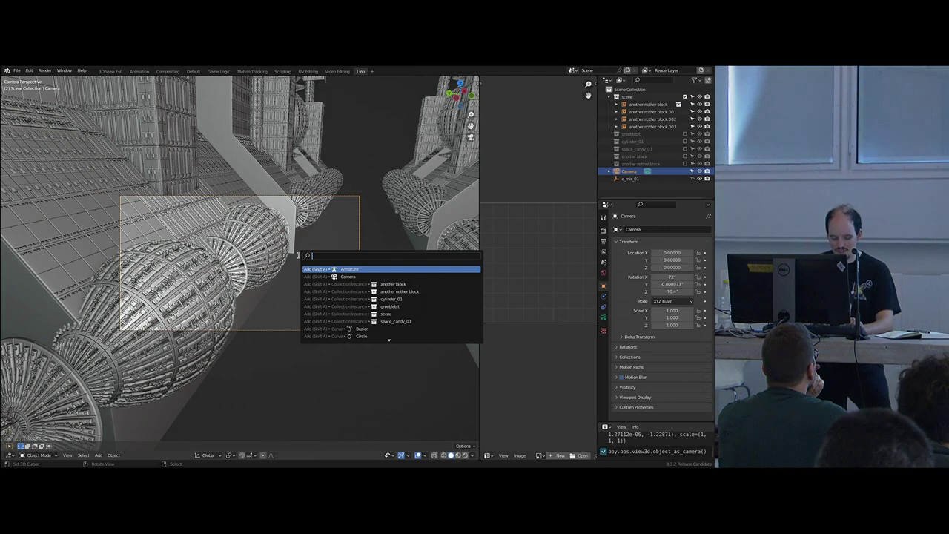
text(view nav)
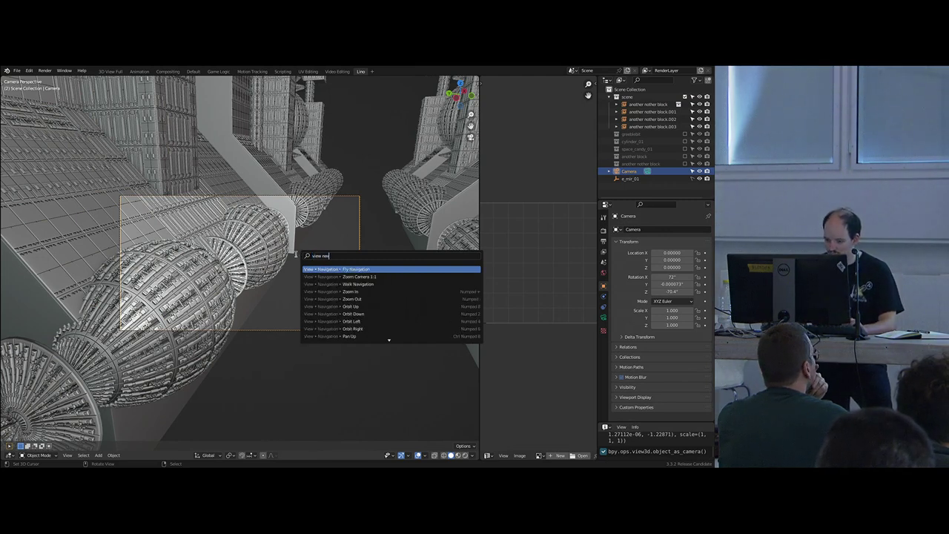
right_click(365, 269)
click(363, 280)
key(f)
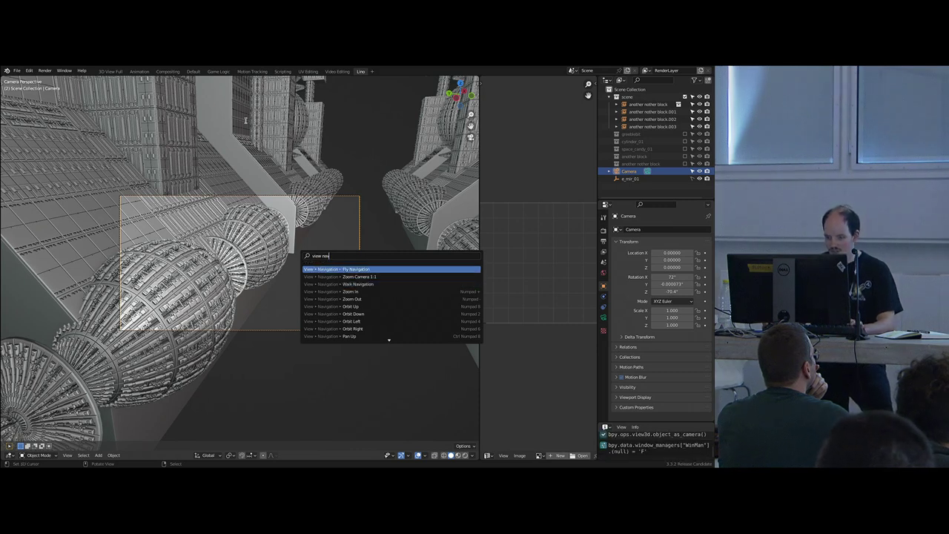
key(Escape)
key(shift+d)
right_click(330, 203)
key(ctrl+z)
- Fly the camera back along the canyon to about X -115.9, Y -24.4, Z 8.1, looking down between the rows
key(shift+f)
scroll(256, 256, up, 5)
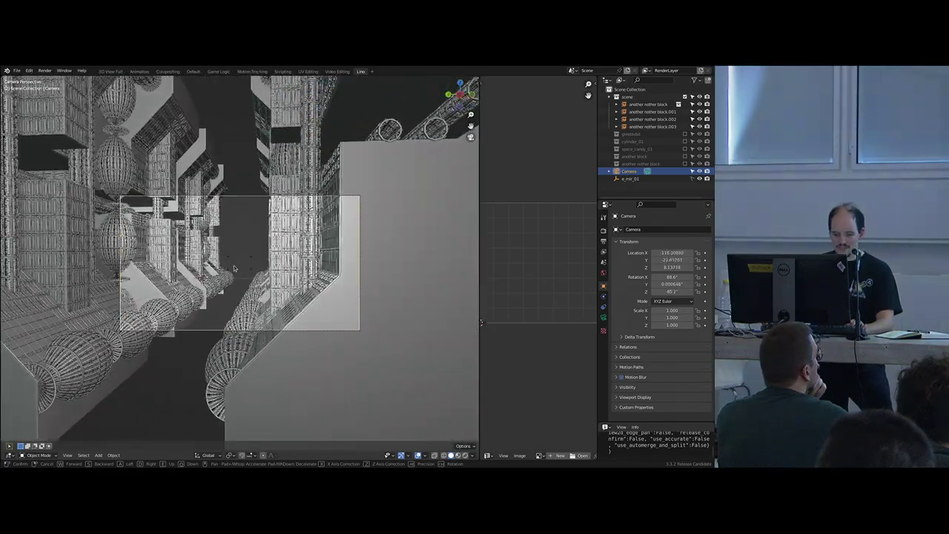
click(229, 267)
key(a)
key(alt+a)
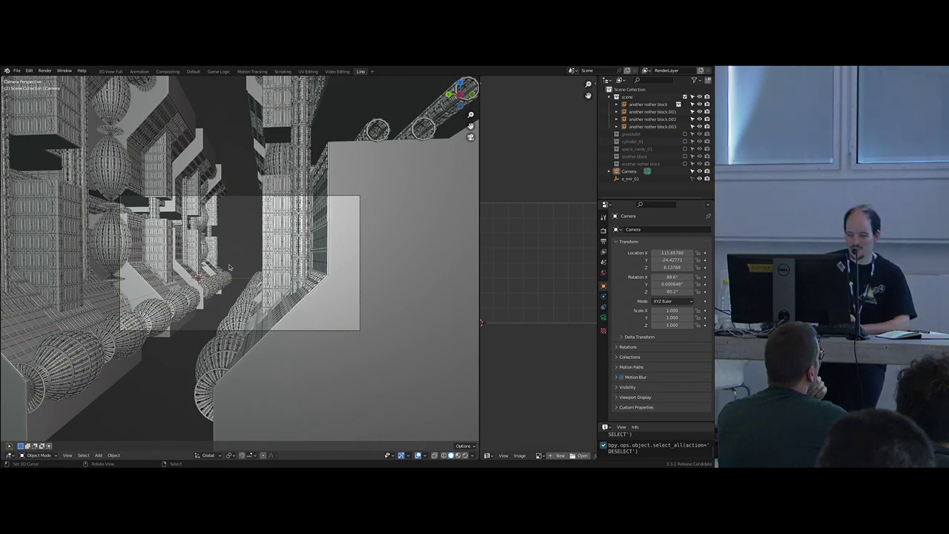
- Remove the Fly Navigation shortcut and assign an F-key shortcut to Walk Navigation instead
key(F3)
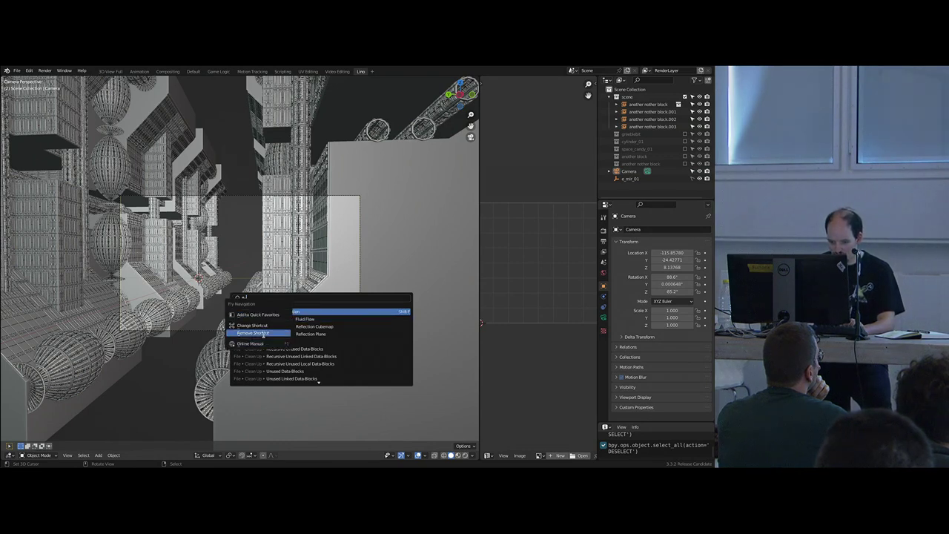
text(fl)
key(BackSpace)
key(BackSpace)
text(wal)
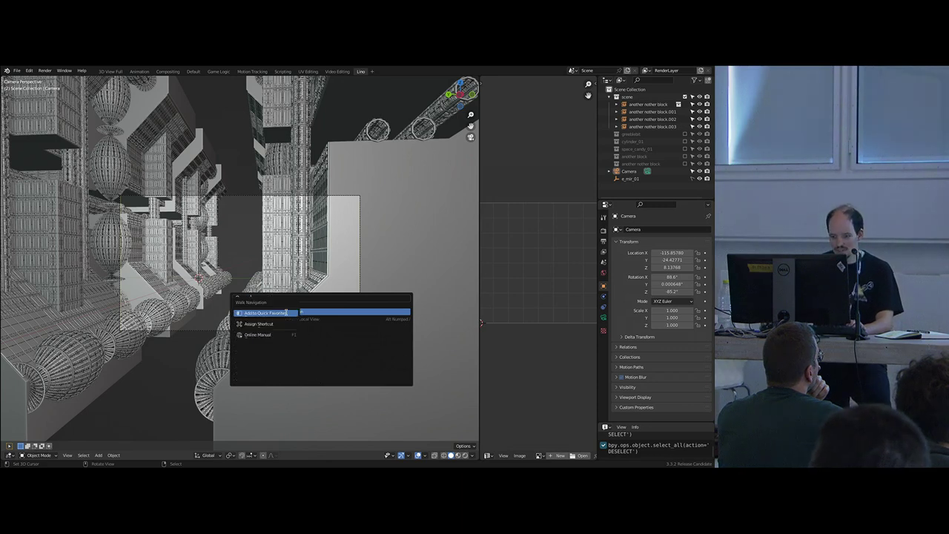
text(f)
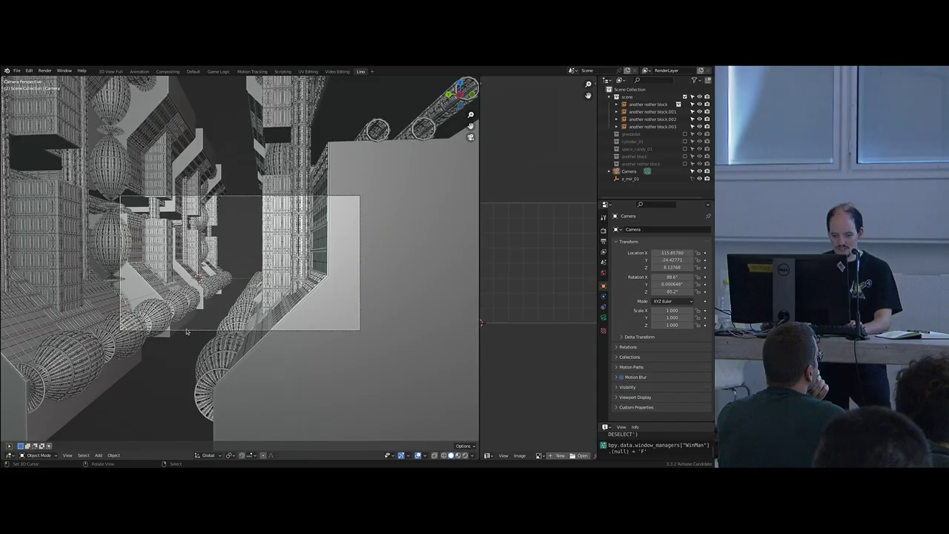
- Walk the camera up and sideways to about X -109.3, Y -36.1, Z 41.2, facing the detailed block fronts
text(f)
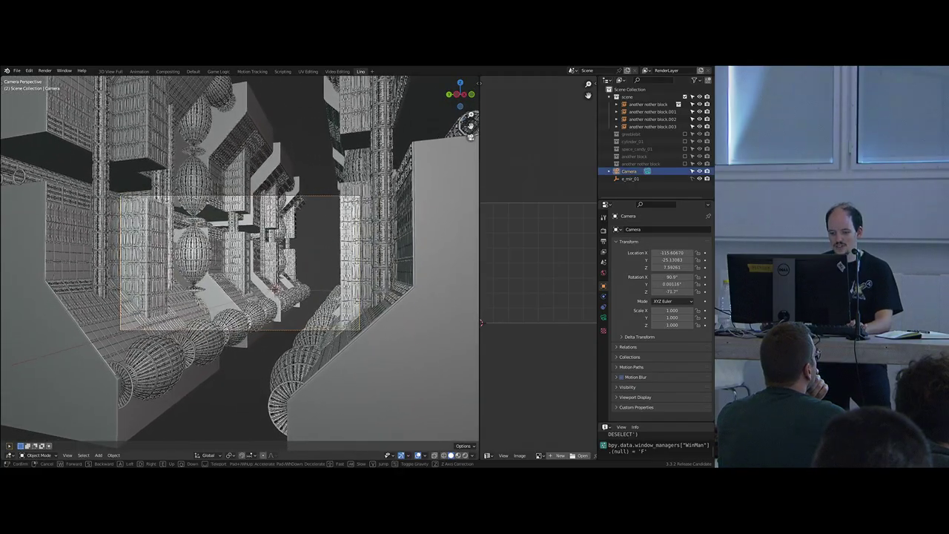
text(e)
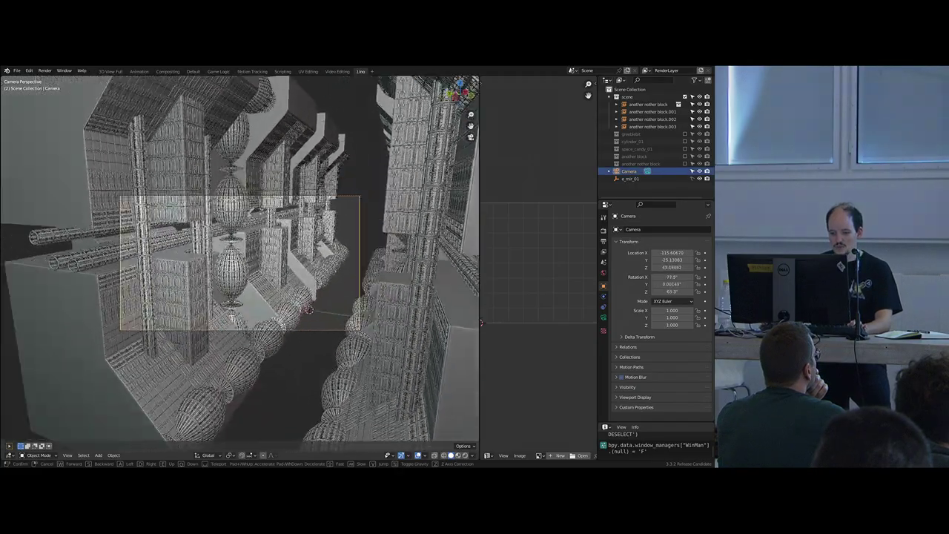
text(d)
click(272, 272)
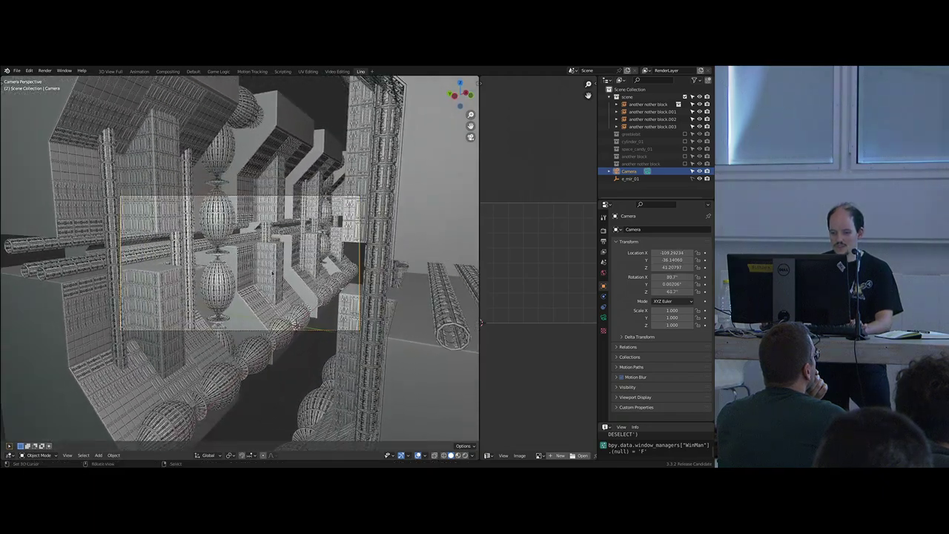
- Switch the viewport to rendered shading and use a Sky Texture as the world background color
key(z)
click(285, 240)
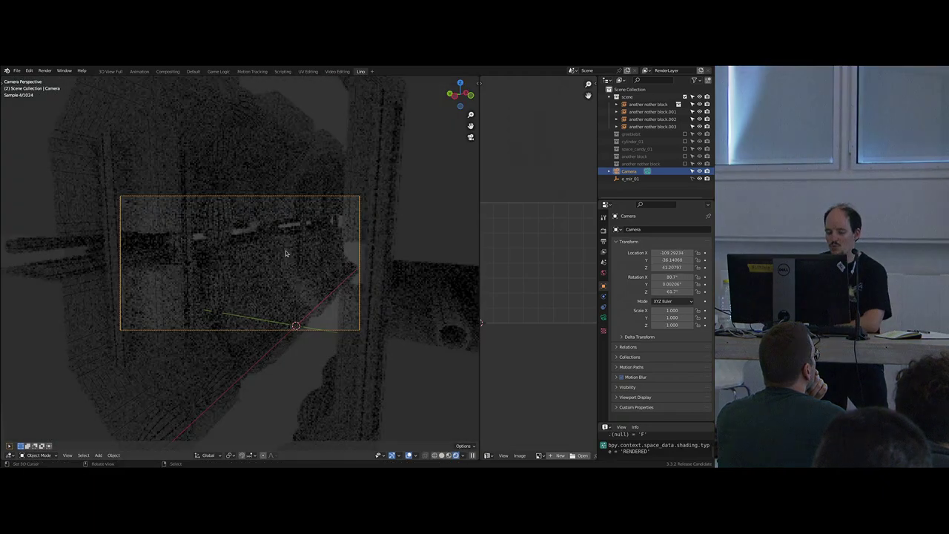
click(604, 273)
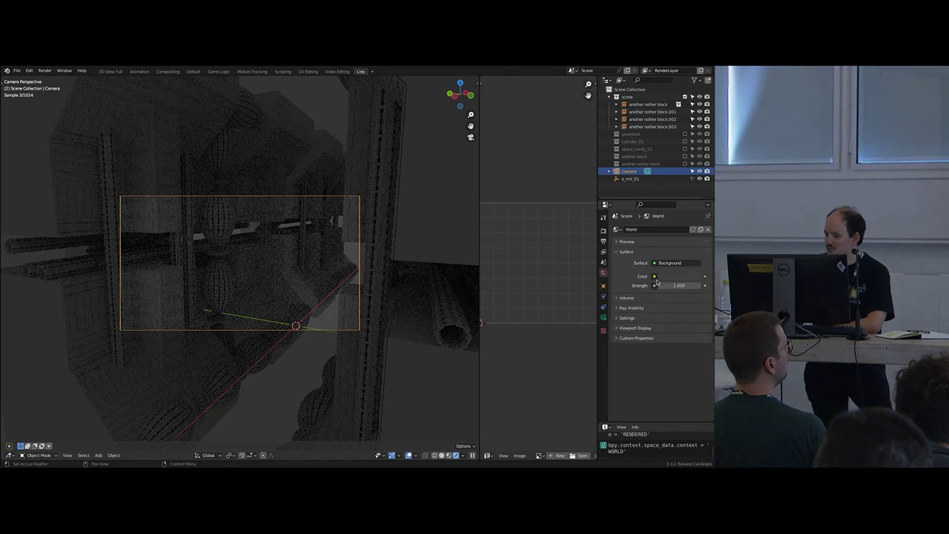
click(655, 277)
click(502, 358)
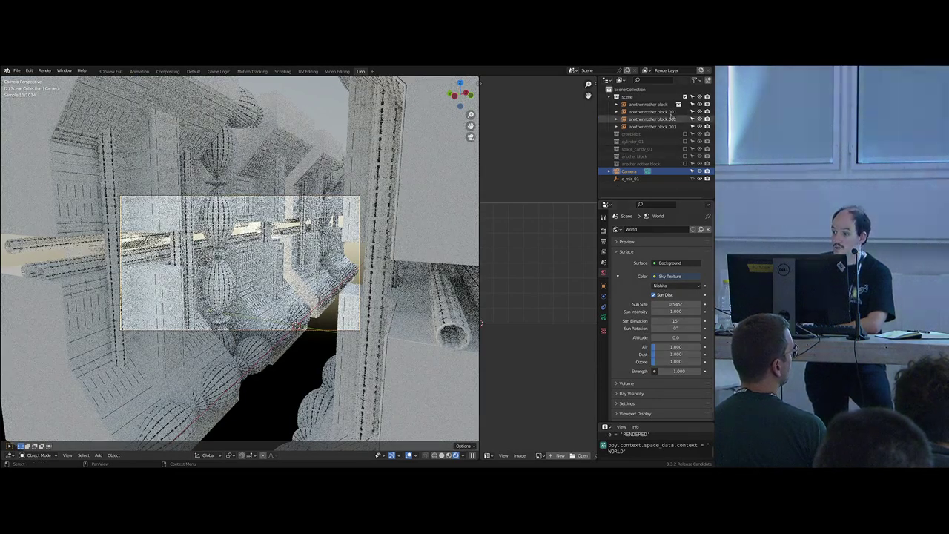
- Collapse the scene collection, enable the greeble collection, and show the material settings of its Cube
click(685, 97)
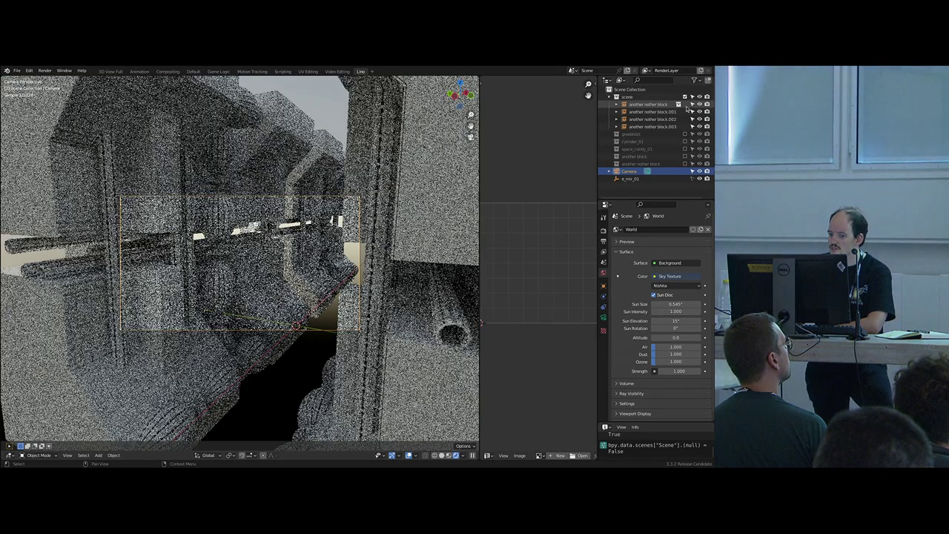
click(685, 97)
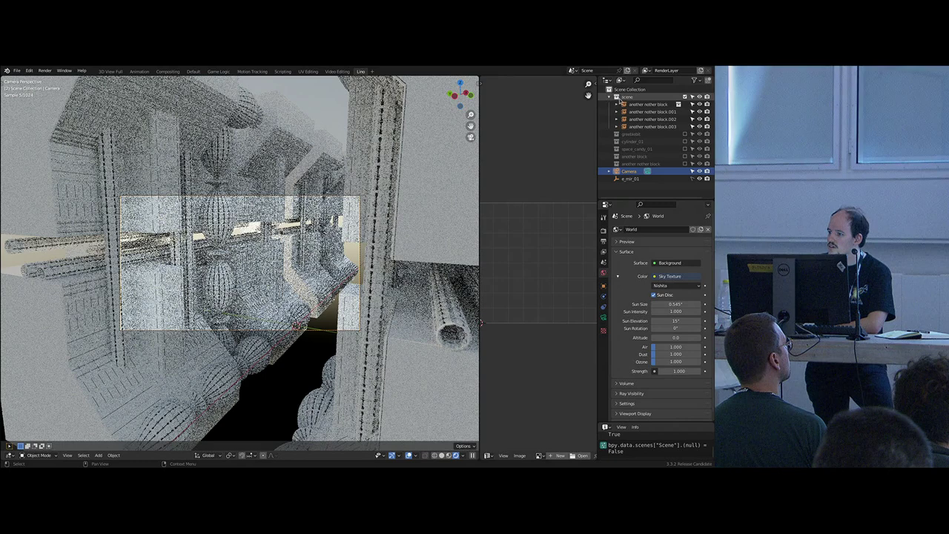
click(609, 98)
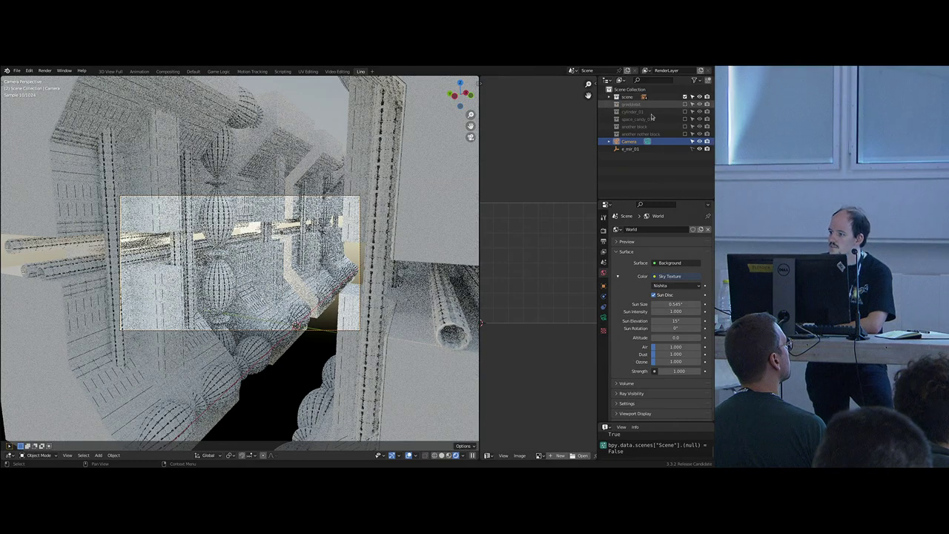
click(684, 105)
click(609, 105)
click(632, 111)
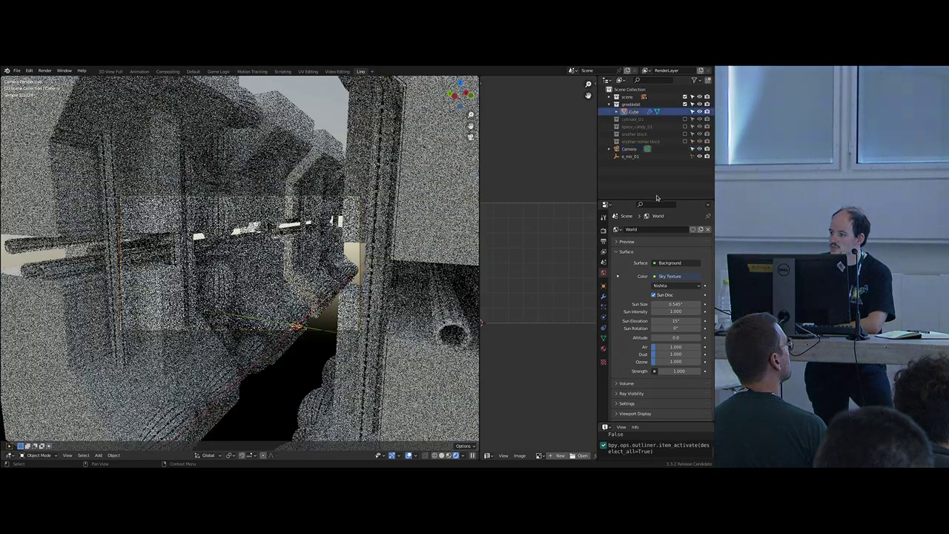
click(603, 350)
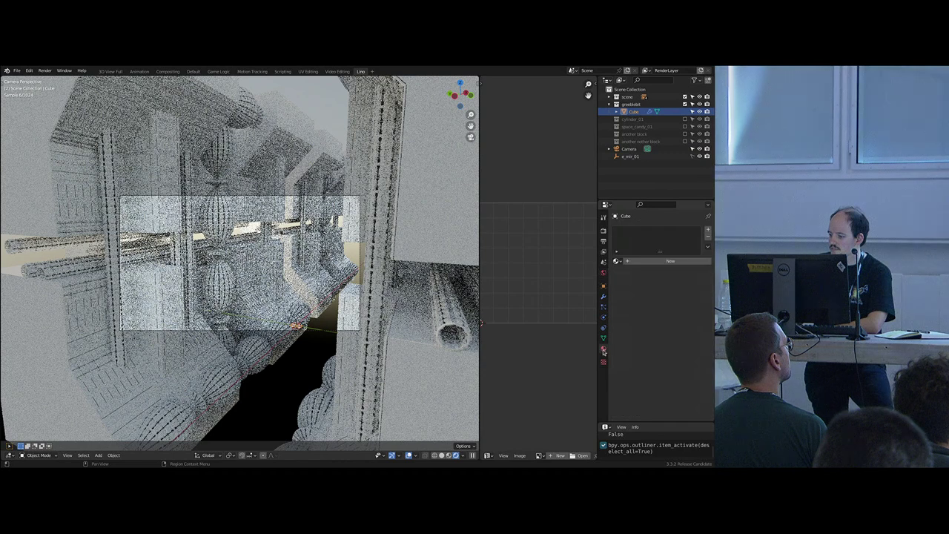
- Set the Cycles render device to GPU Compute
click(603, 230)
click(669, 249)
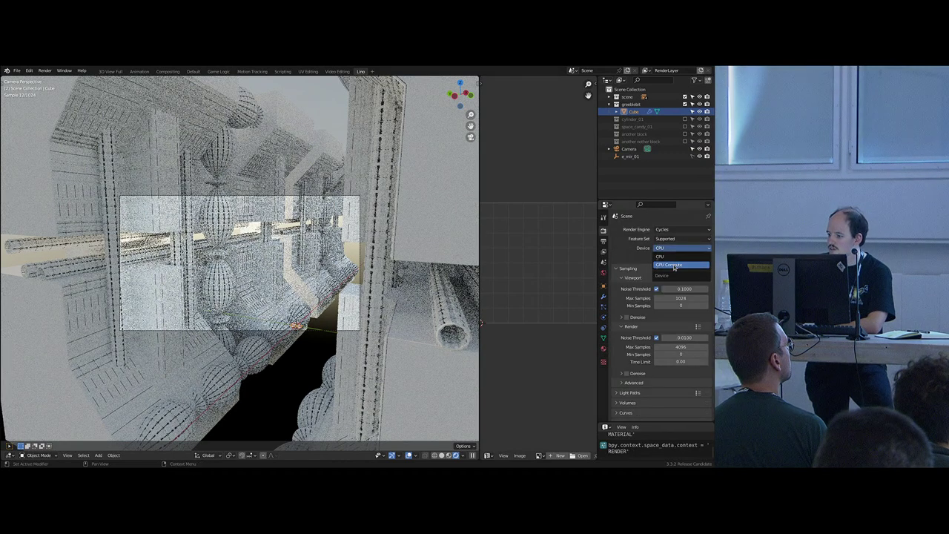
click(674, 265)
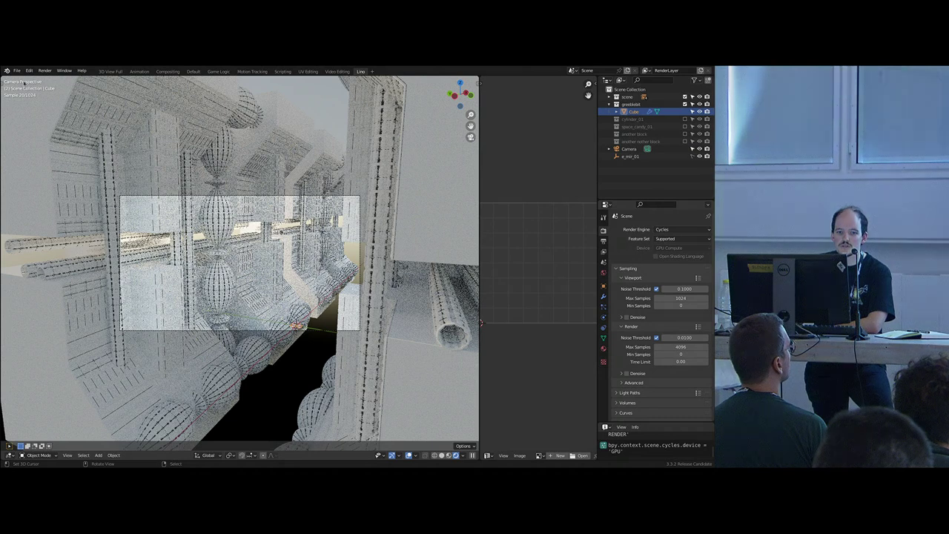
- Enable OptiX as the Cycles render device type in the system preferences and save the preferences
click(29, 70)
click(45, 175)
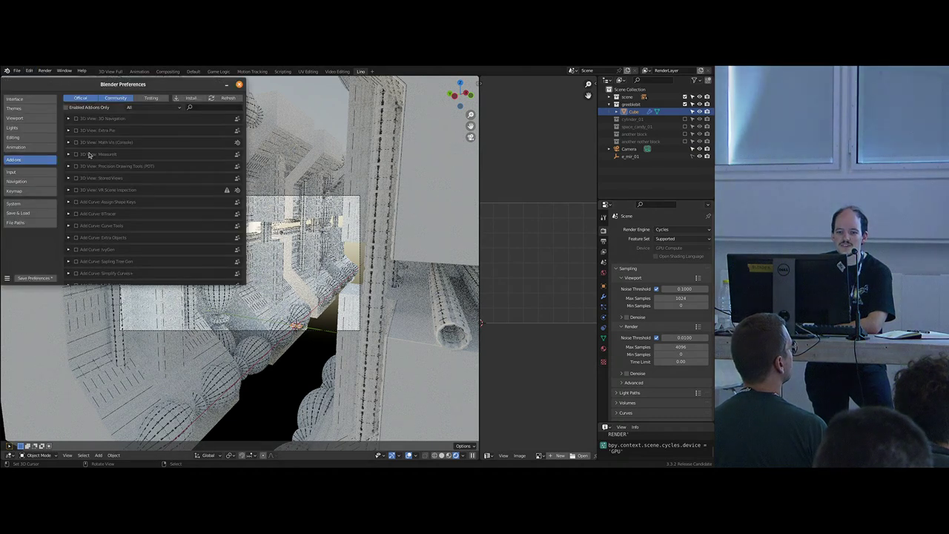
click(32, 204)
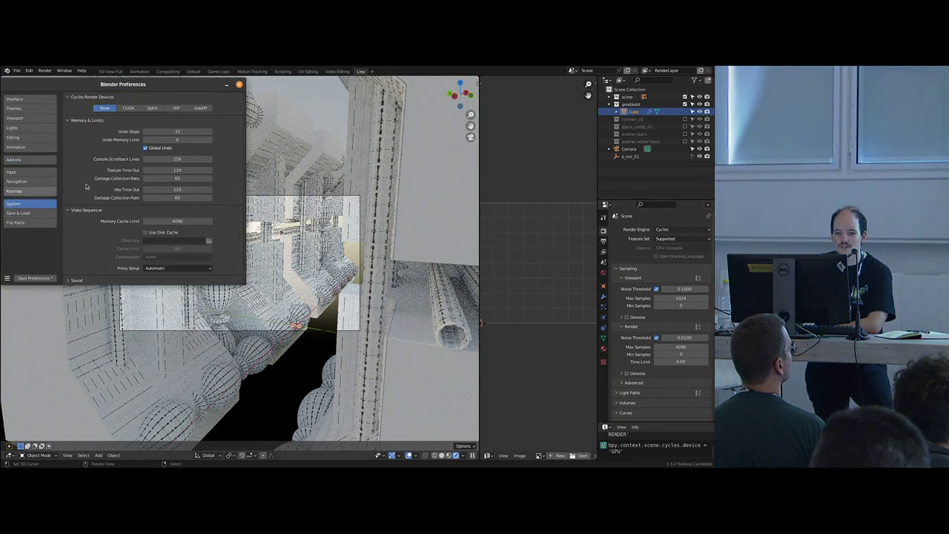
click(152, 108)
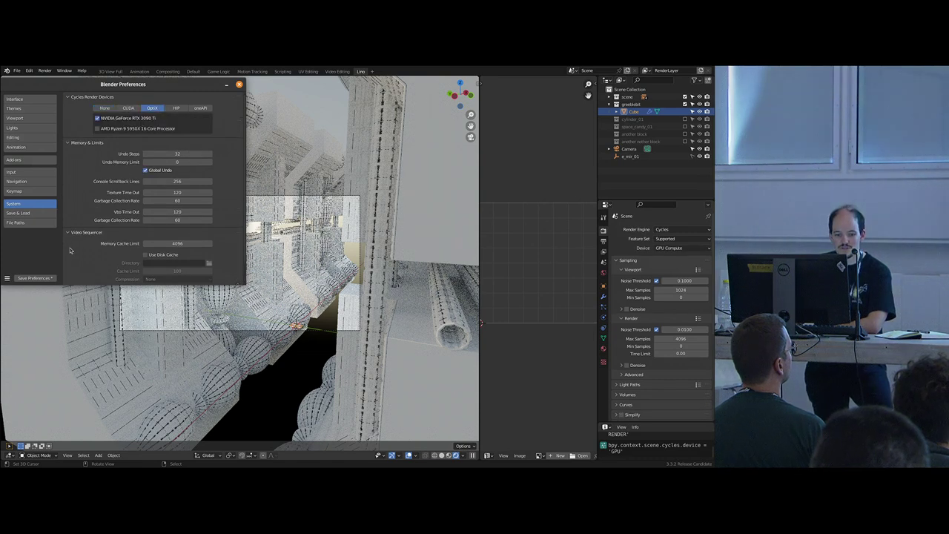
click(35, 279)
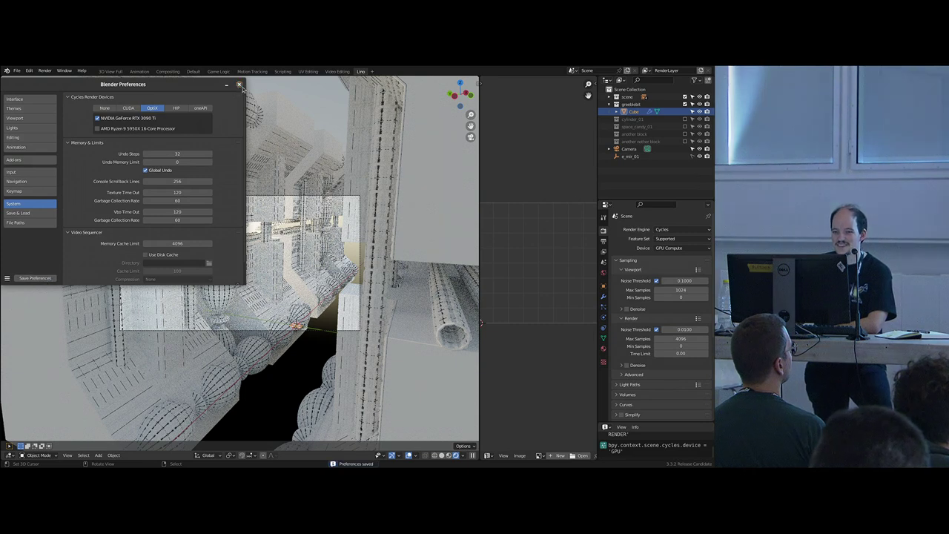
click(239, 84)
- Hide the viewport overlays and assign the existing Material to the greeble Cube
scroll(290, 205, up, 1)
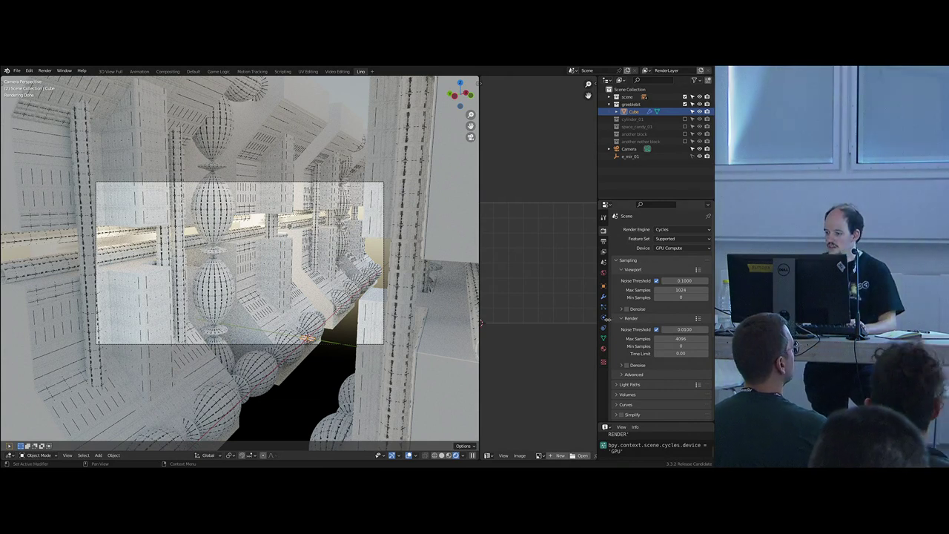
click(603, 349)
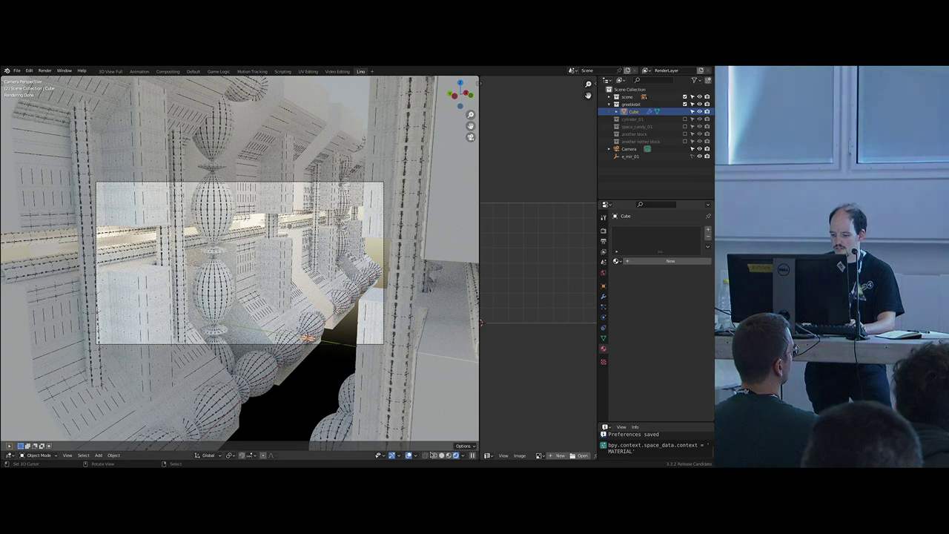
key(shift+alt+z)
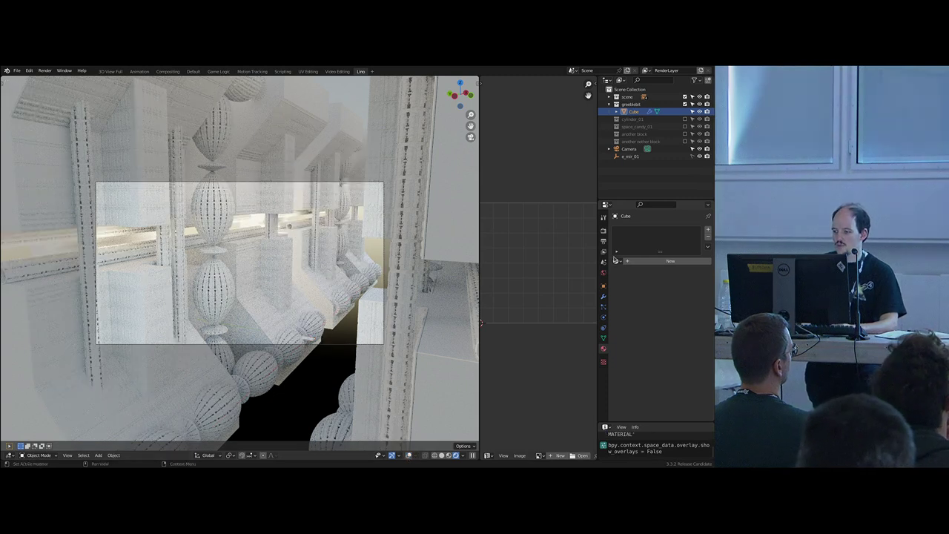
click(615, 262)
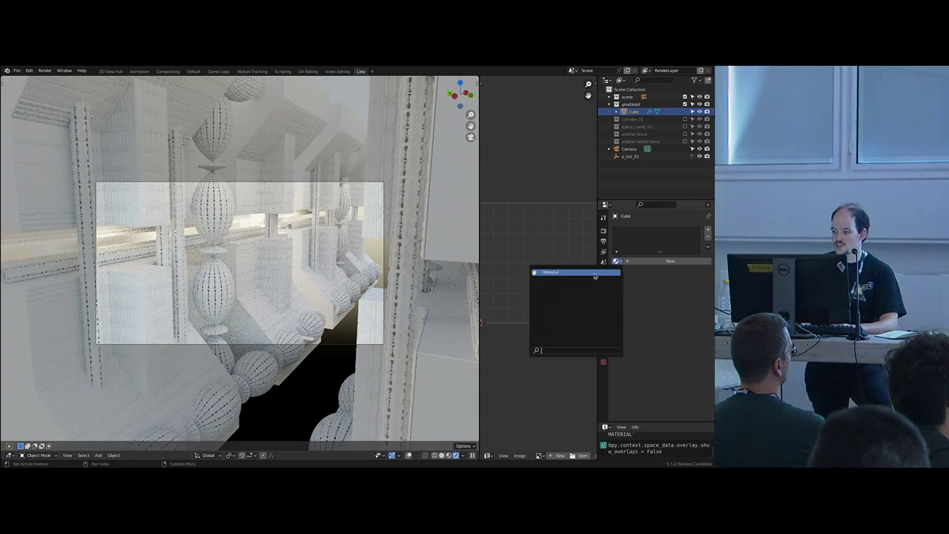
click(617, 272)
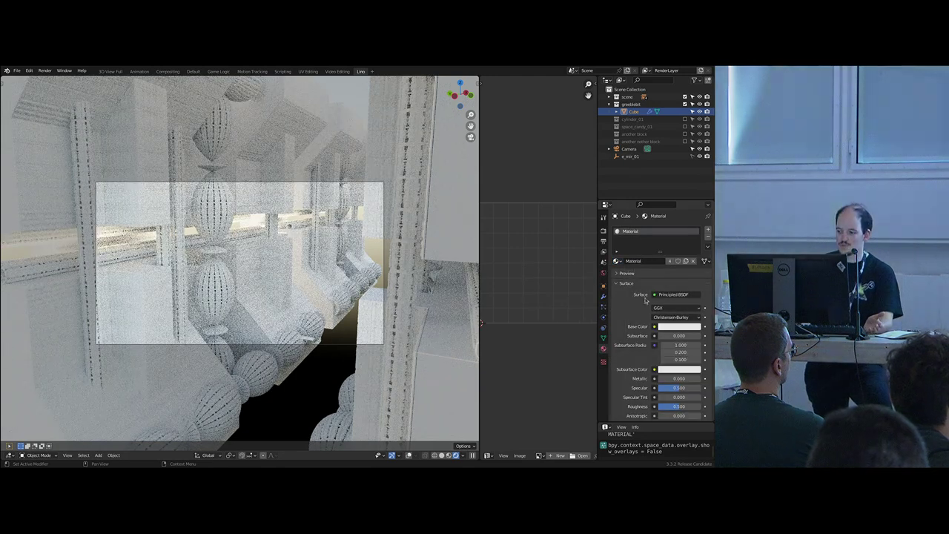
- Set the Material's base color value to 0.15, metallic to 1.000 and roughness to about 0.42
scroll(635, 314, down, 3)
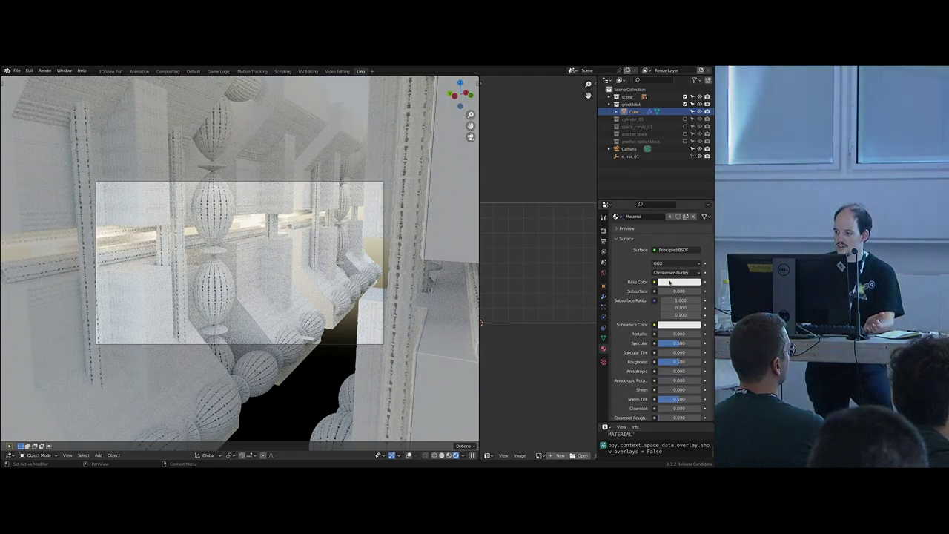
click(679, 281)
click(673, 263)
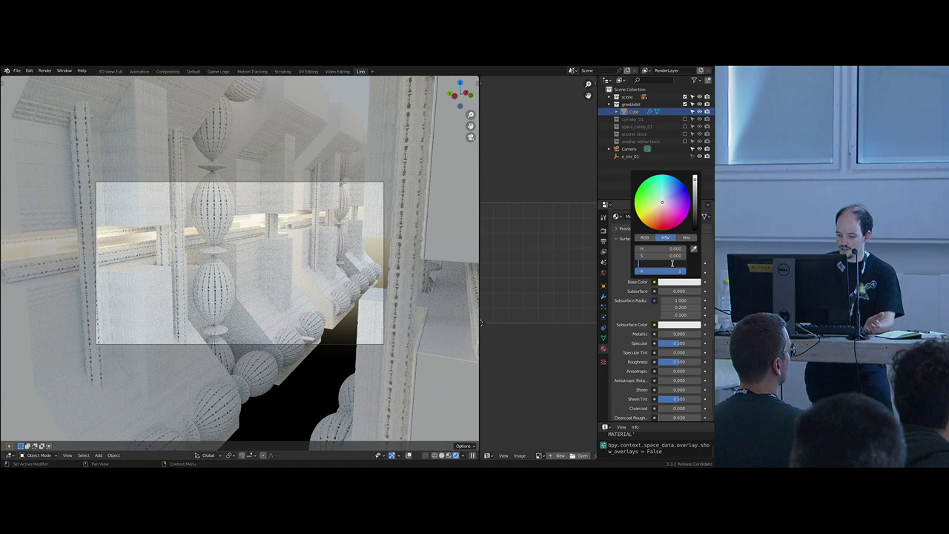
text(0.15)
key(Return)
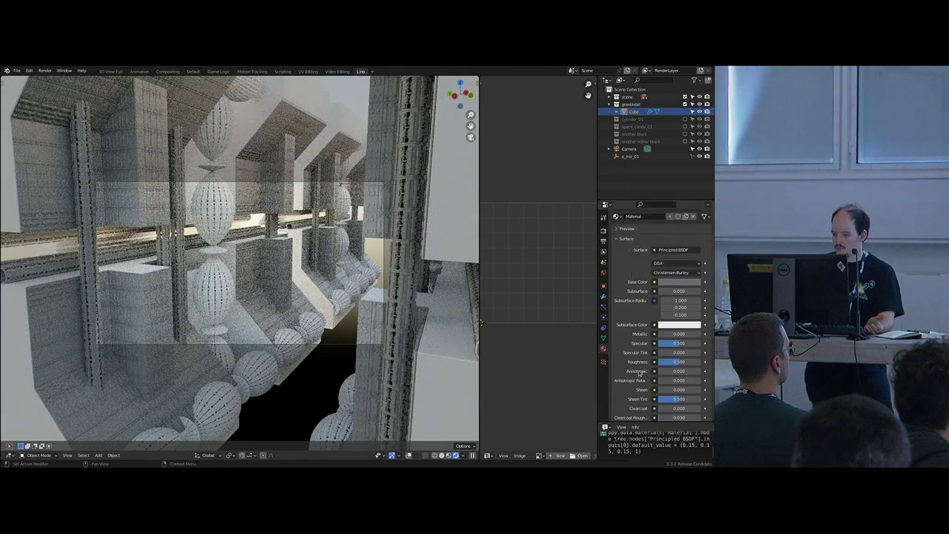
drag(671, 334, 703, 336)
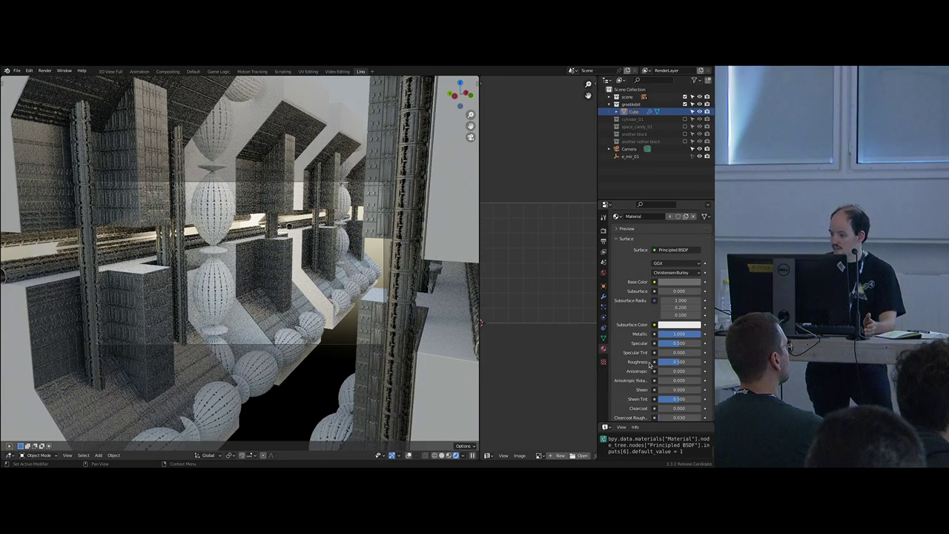
drag(675, 361, 676, 362)
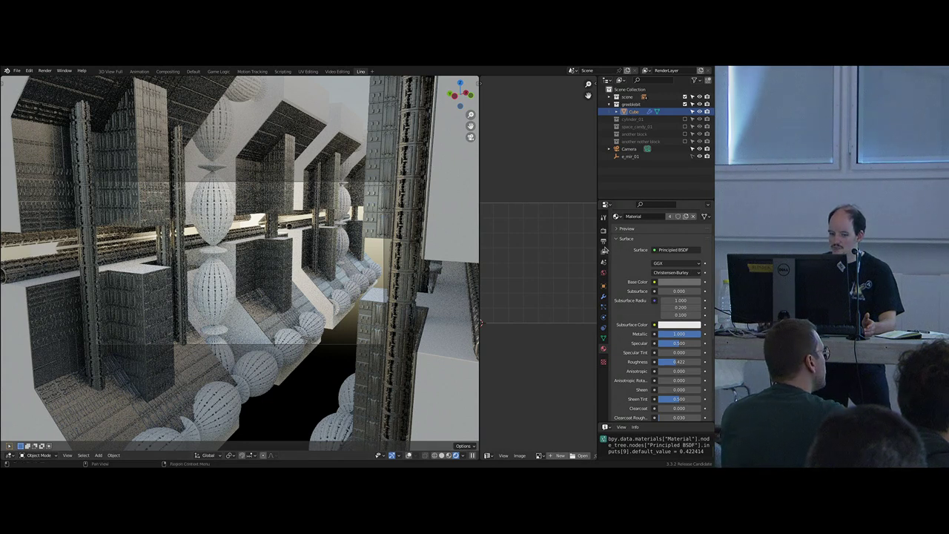
- Enable denoising for the viewport in the render sampling settings
click(604, 231)
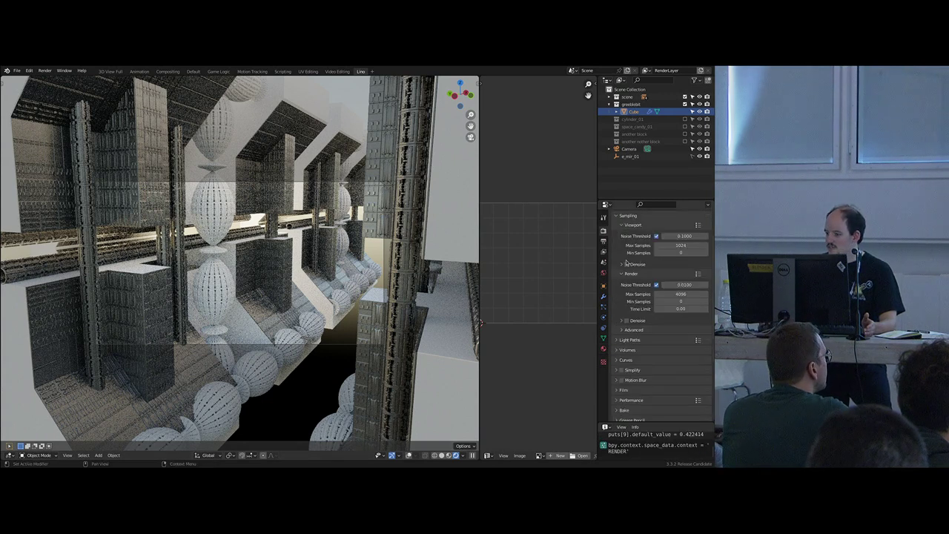
click(604, 241)
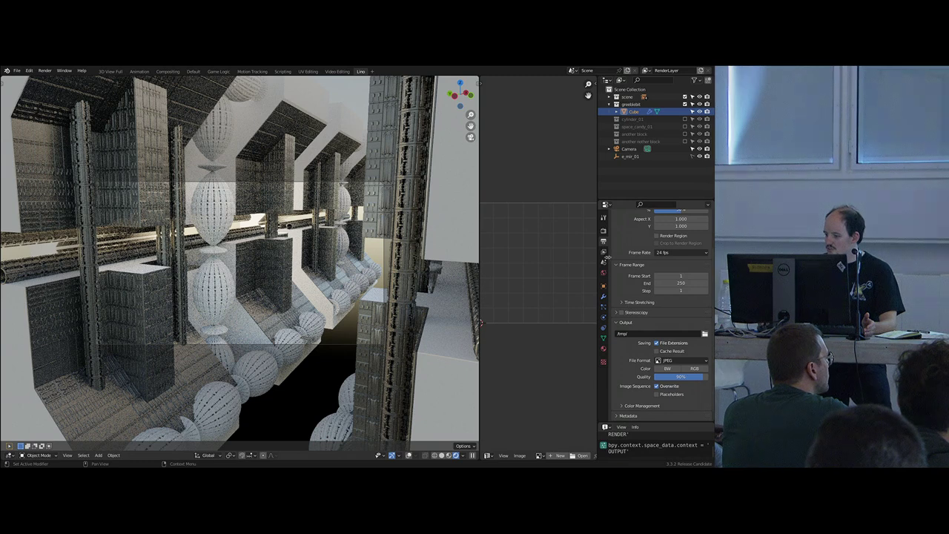
click(604, 232)
scroll(653, 327, down, 15)
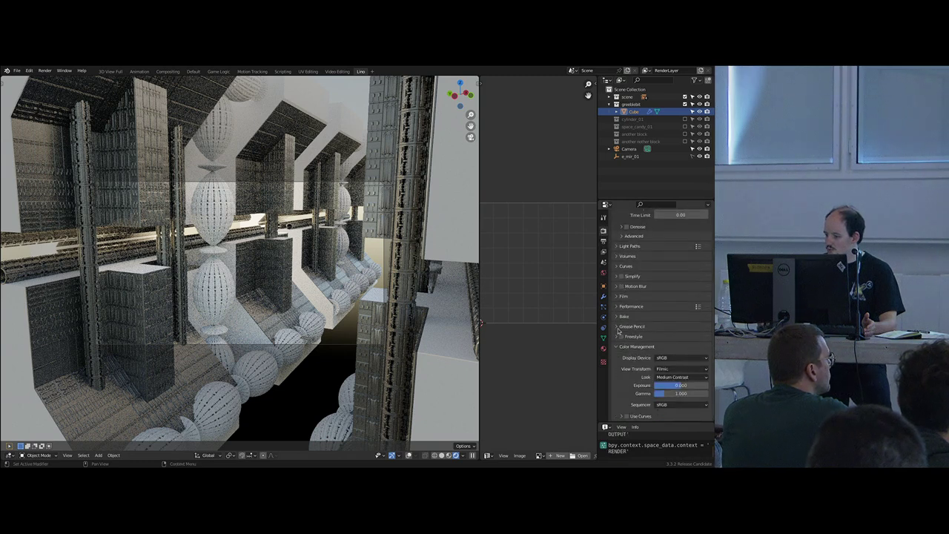
scroll(634, 280, up, 2)
scroll(632, 262, up, 2)
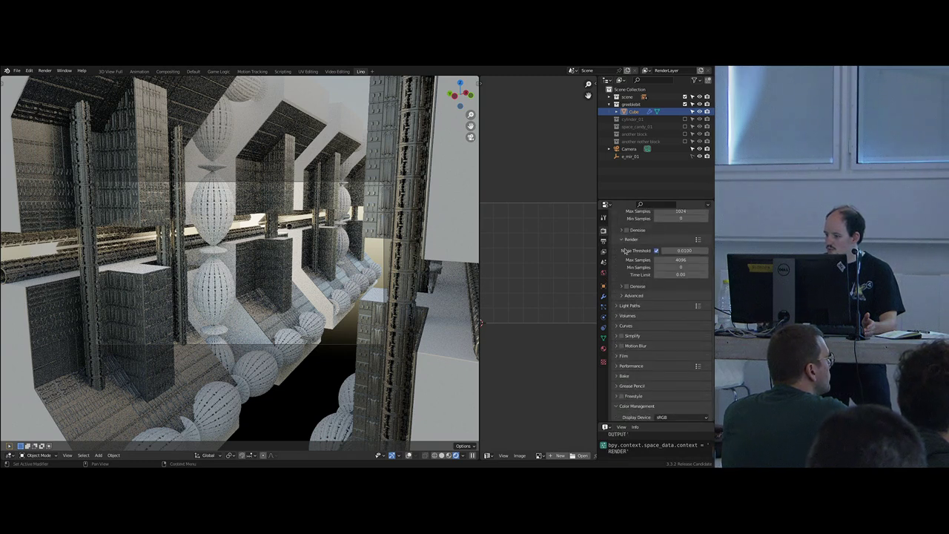
click(627, 230)
click(668, 230)
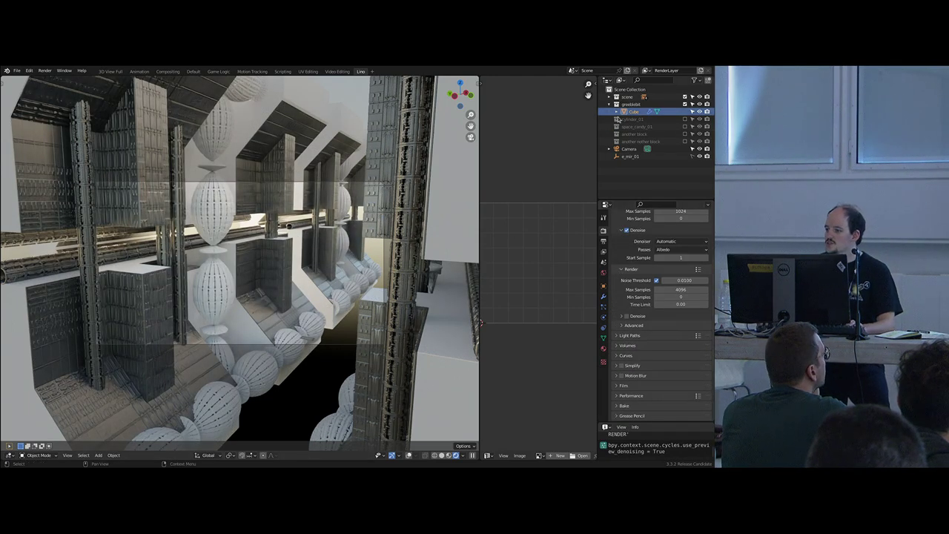
- Enable the space_candy_01 collection and frame its Cube.015 candy in solid shading with overlays shown
click(685, 126)
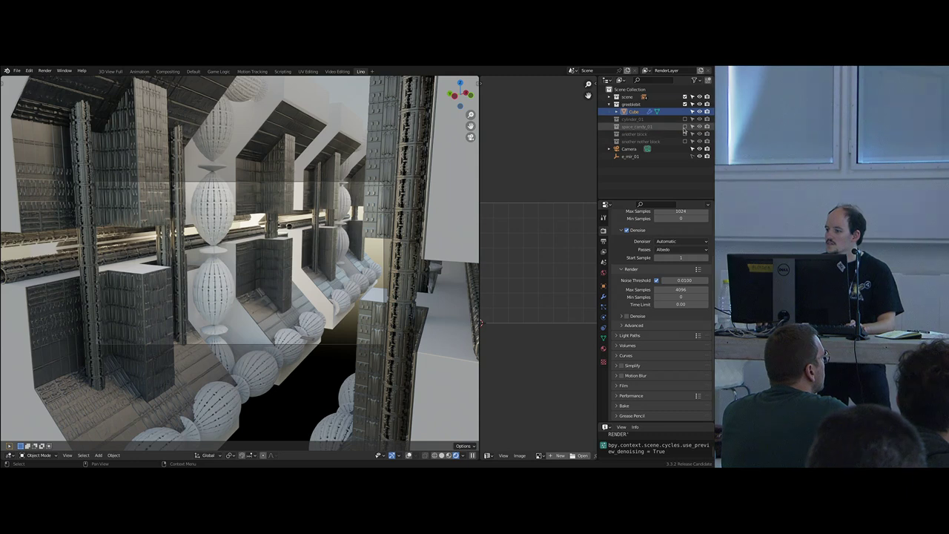
click(638, 134)
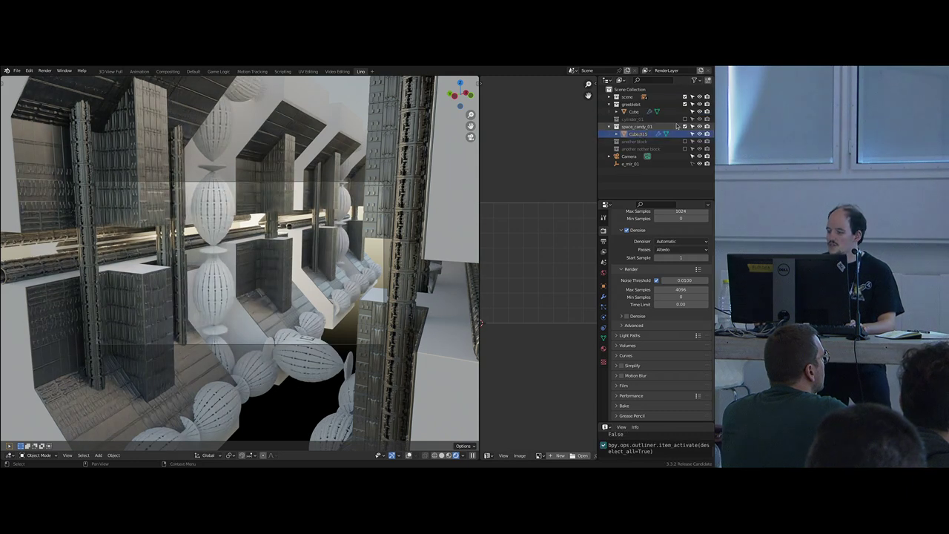
key(KP_Decimal)
key(z)
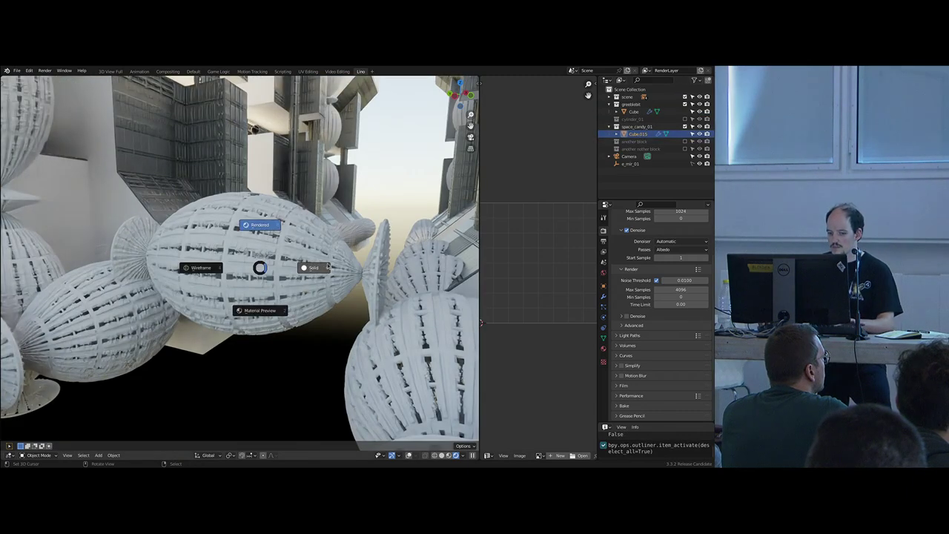
click(295, 266)
middle_drag(295, 265, 349, 260)
click(418, 455)
- Assign the existing Material to the Cube.015 candy
click(605, 351)
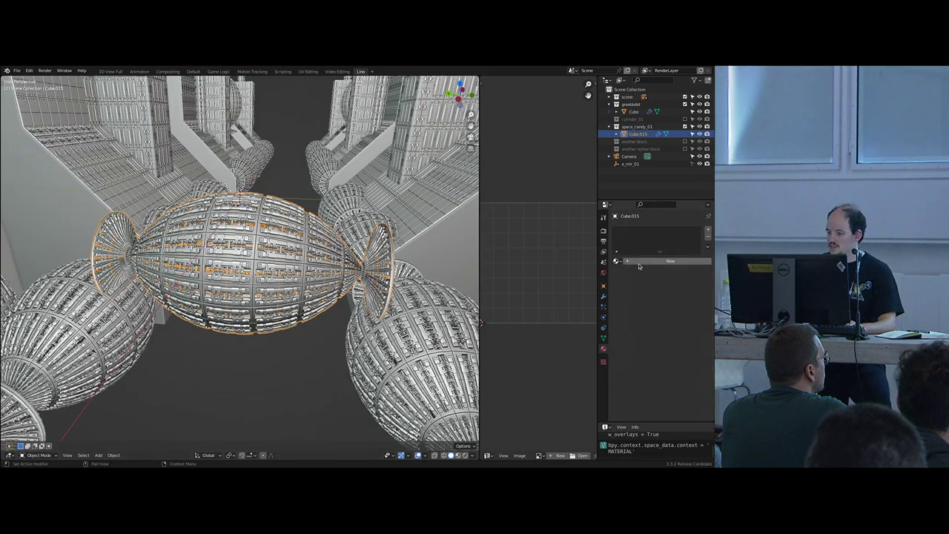
click(617, 261)
key(Return)
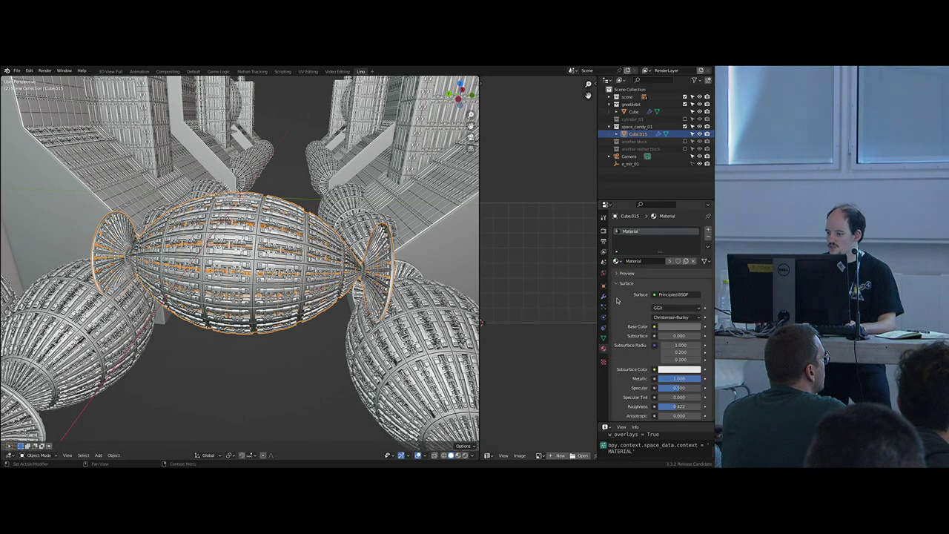
- Rename the candy's mesh data as spacecandy and the greeble Cube's mesh data as block
click(604, 338)
click(616, 230)
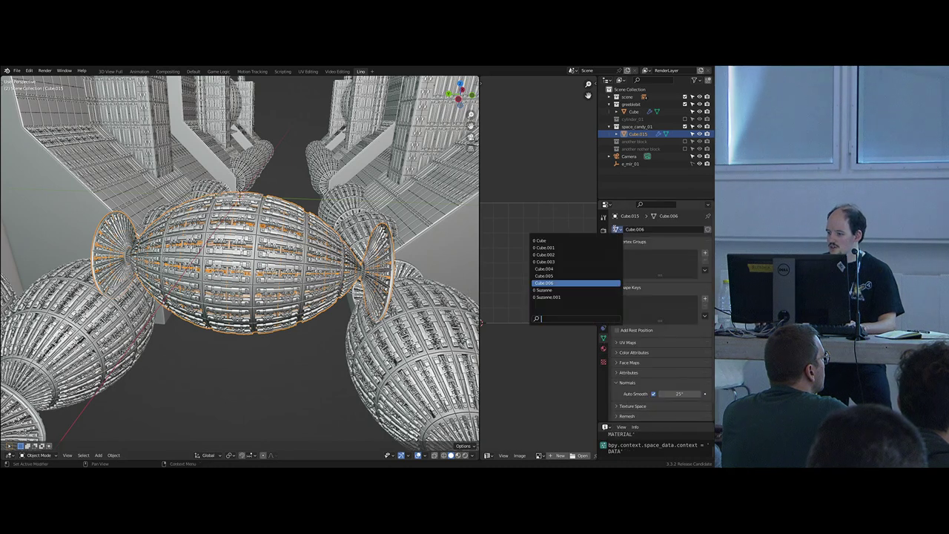
key(Escape)
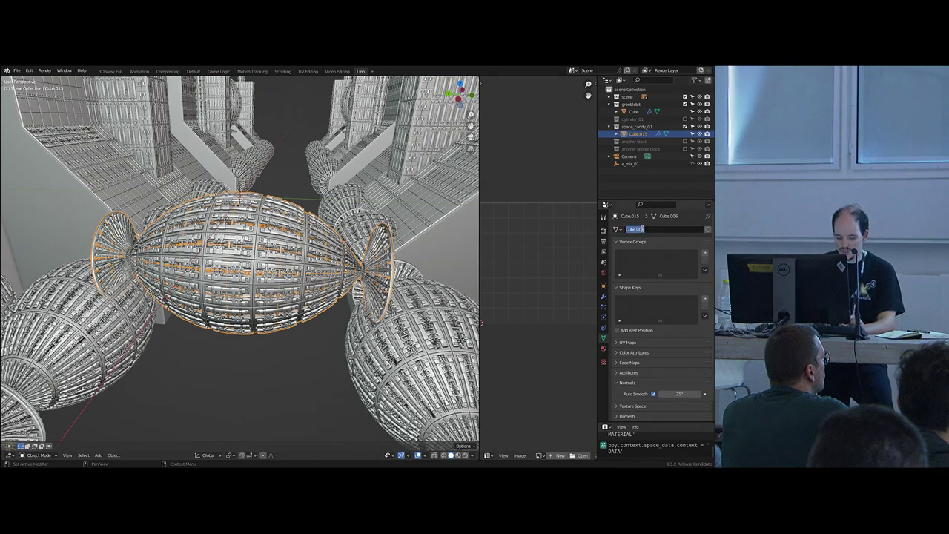
key(Return)
click(633, 112)
double_click(648, 230)
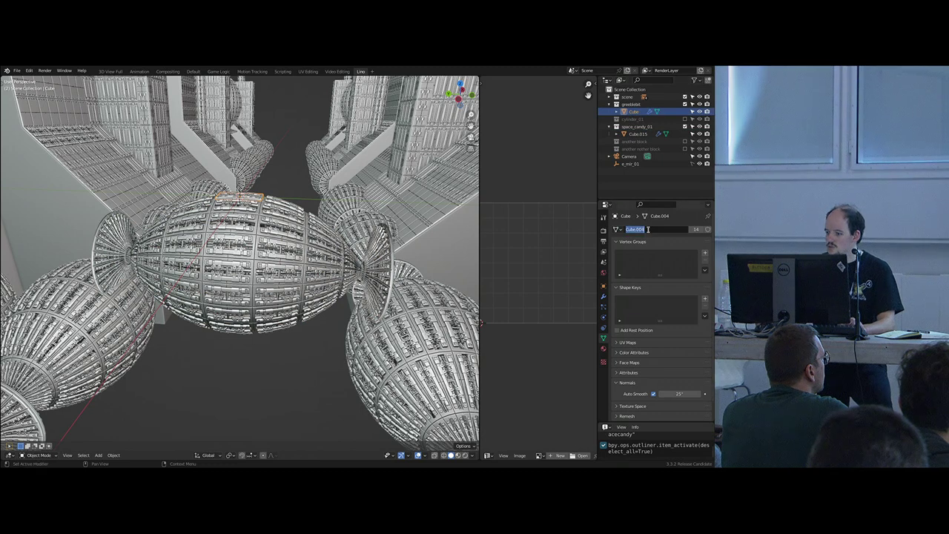
text(block)
key(Return)
- Replace the Cube.015 candy's mesh data with the block mesh
click(635, 134)
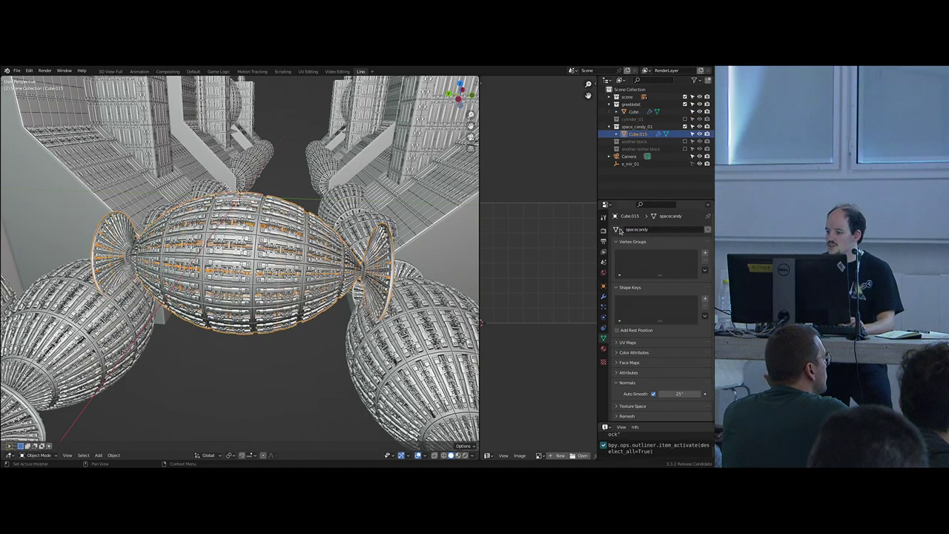
click(616, 230)
key(Return)
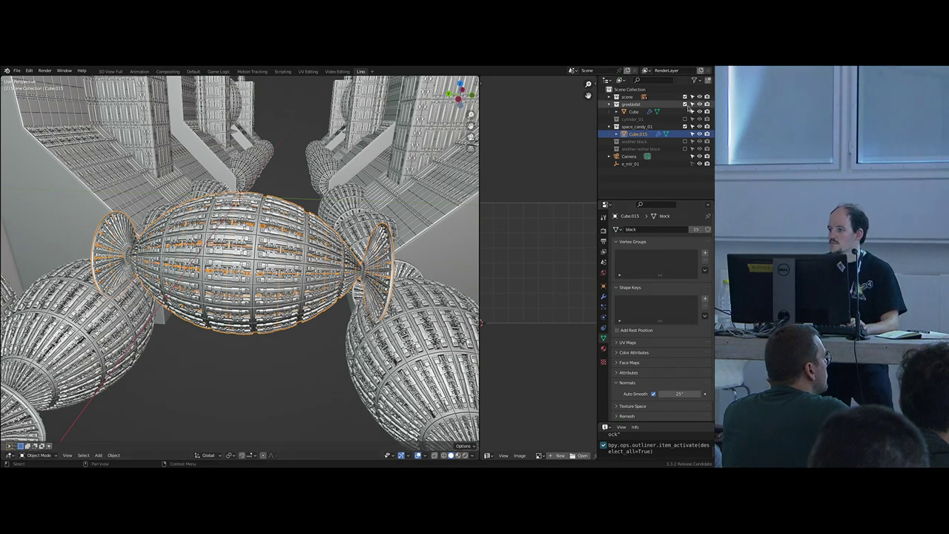
- Collapse and disable the greeble and space_candy_01 collections, and make the scene collection active
click(610, 105)
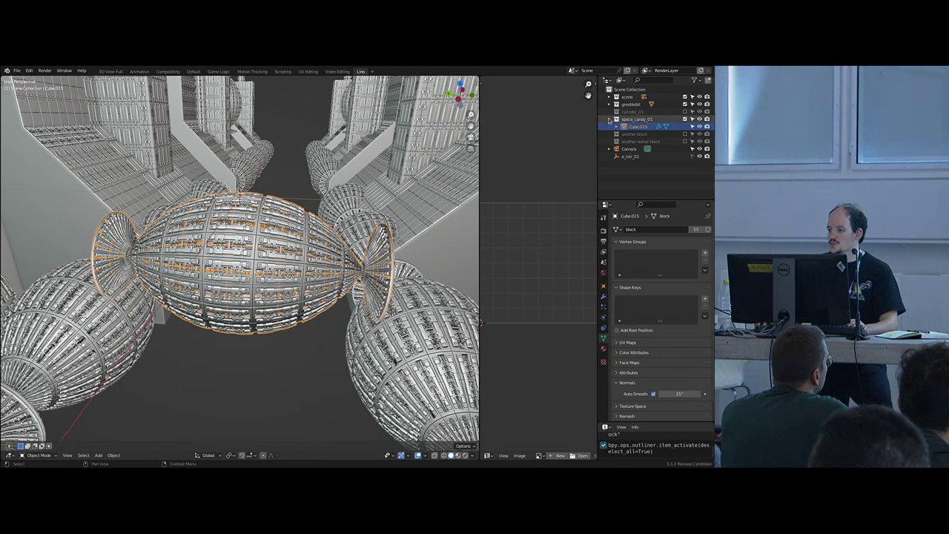
click(609, 119)
click(685, 105)
click(686, 119)
click(659, 99)
- Return to the camera view and switch the viewport to rendered shading
key(KP_0)
key(z)
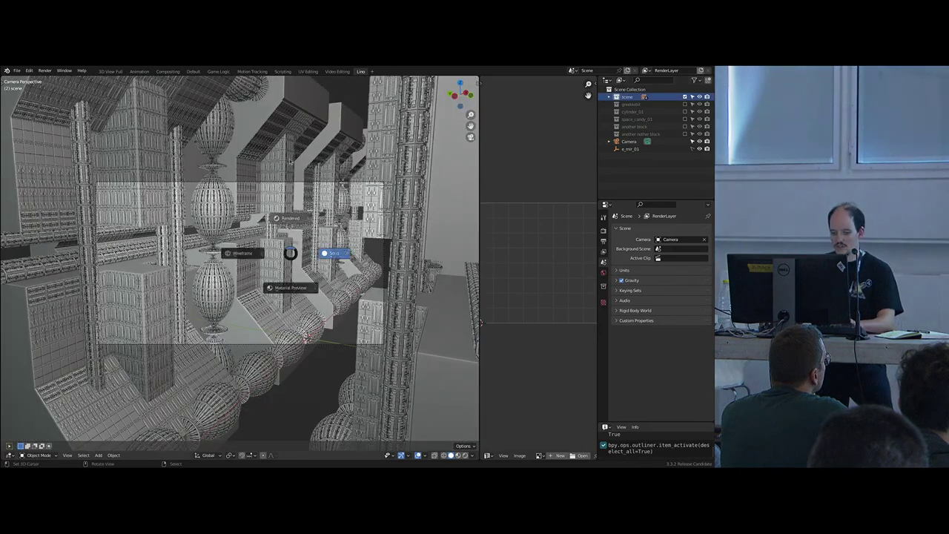
click(284, 169)
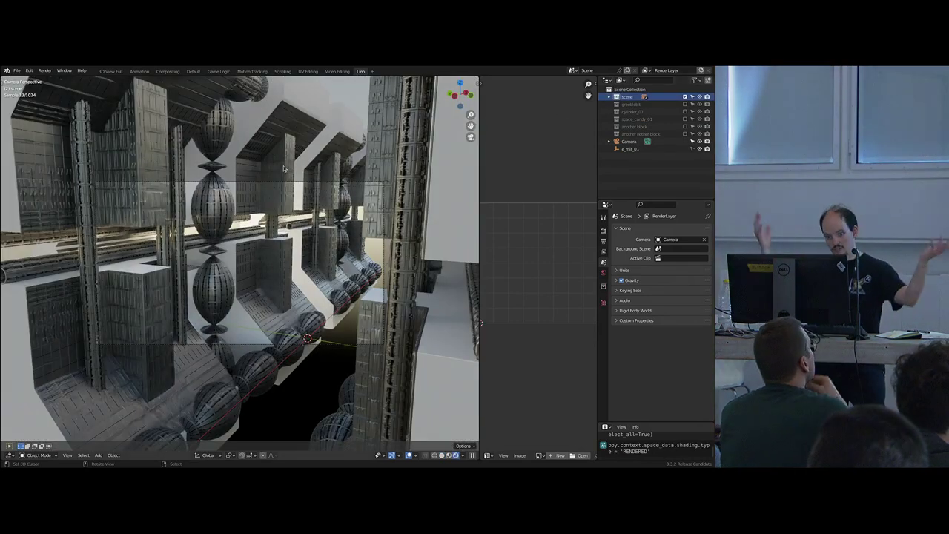
- Enable the another block collection, assign the existing Material to its Cube.003 object, and disable the collection again
click(685, 127)
click(610, 126)
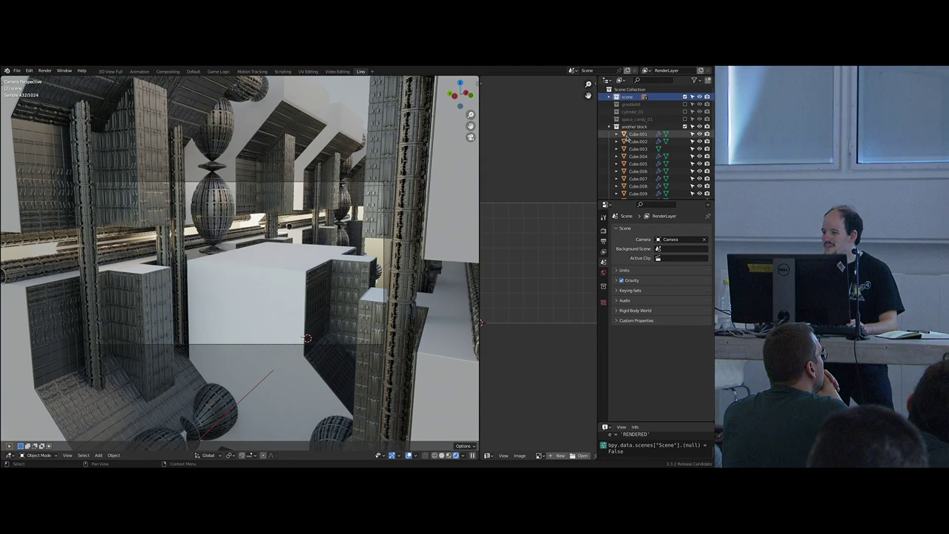
scroll(626, 138, down, 2)
click(667, 124)
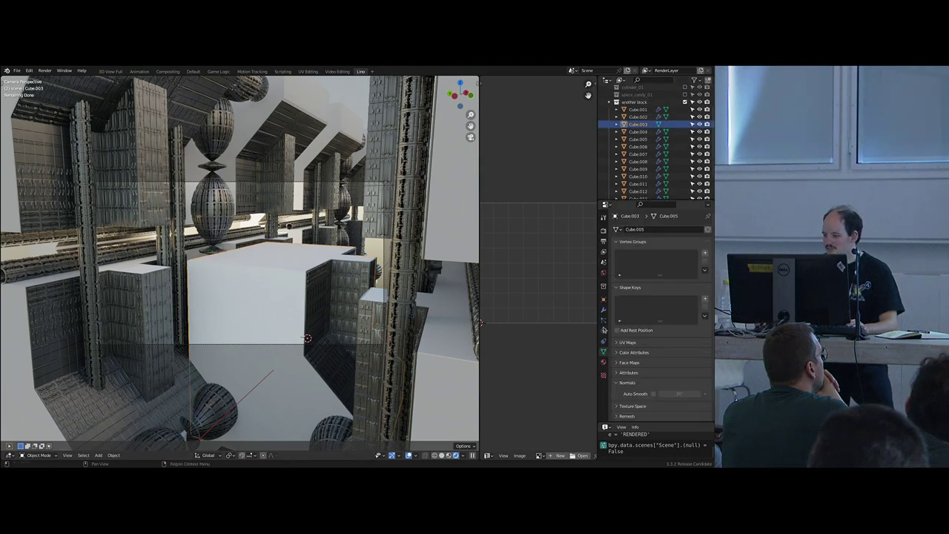
click(604, 362)
scroll(627, 120, up, 2)
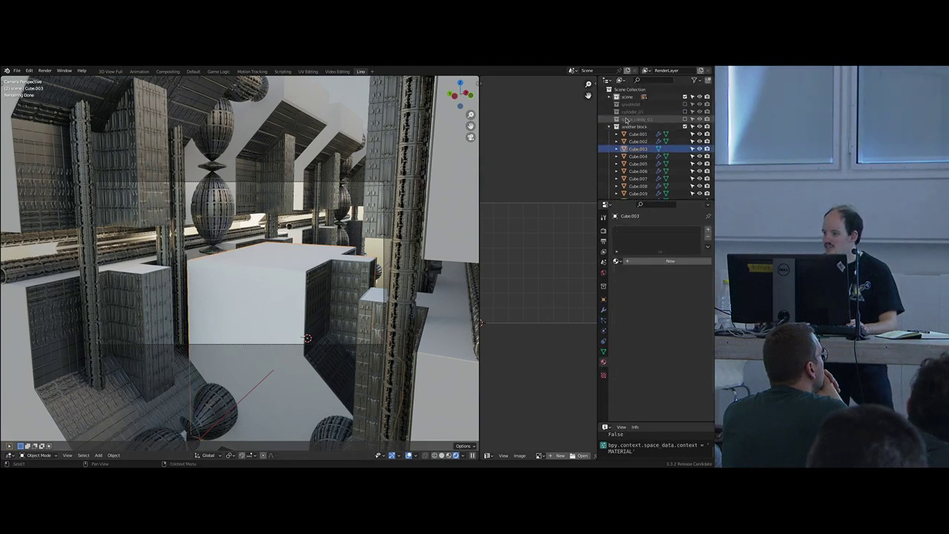
click(610, 127)
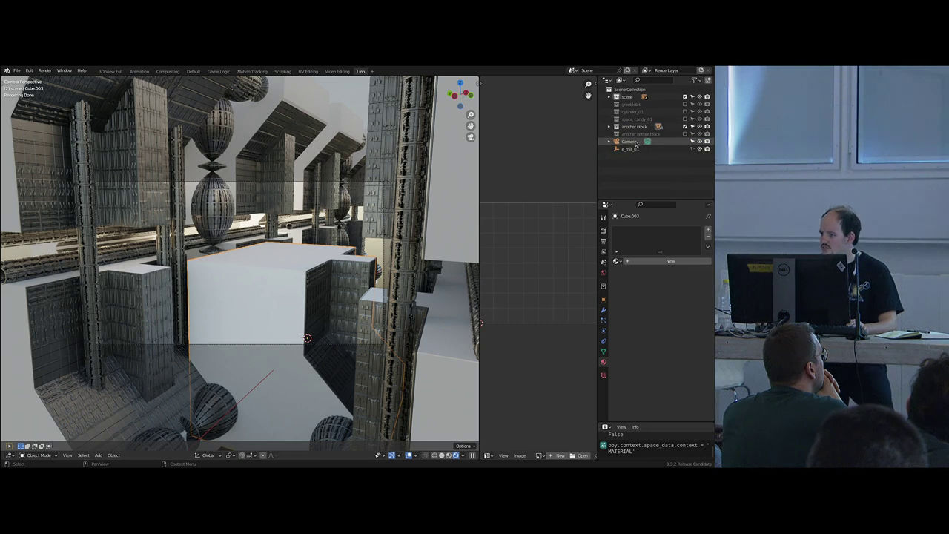
key(h)
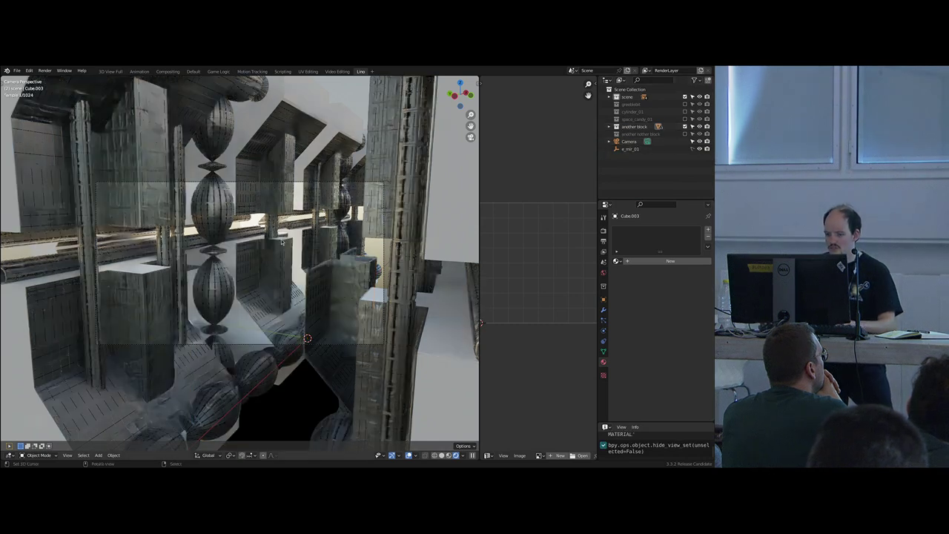
key(ctrl+z)
click(617, 261)
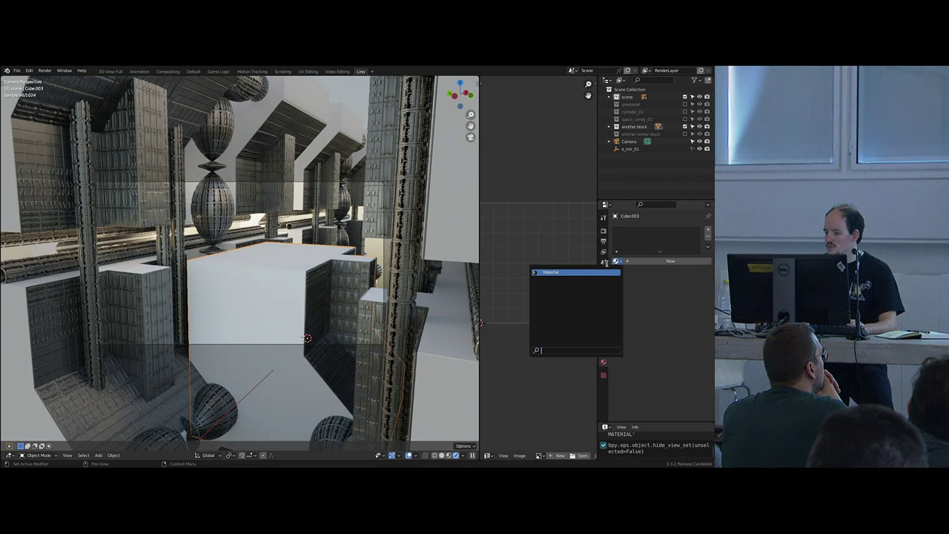
click(584, 272)
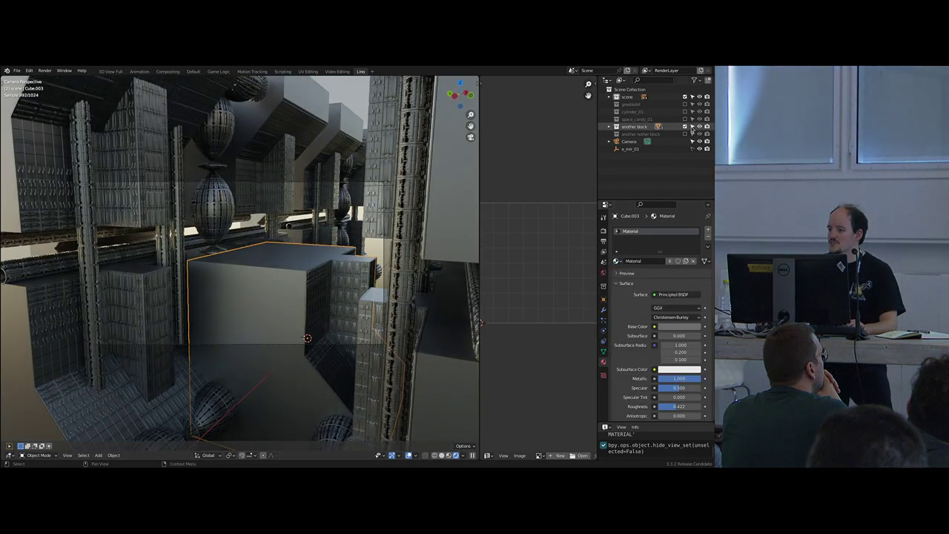
click(685, 127)
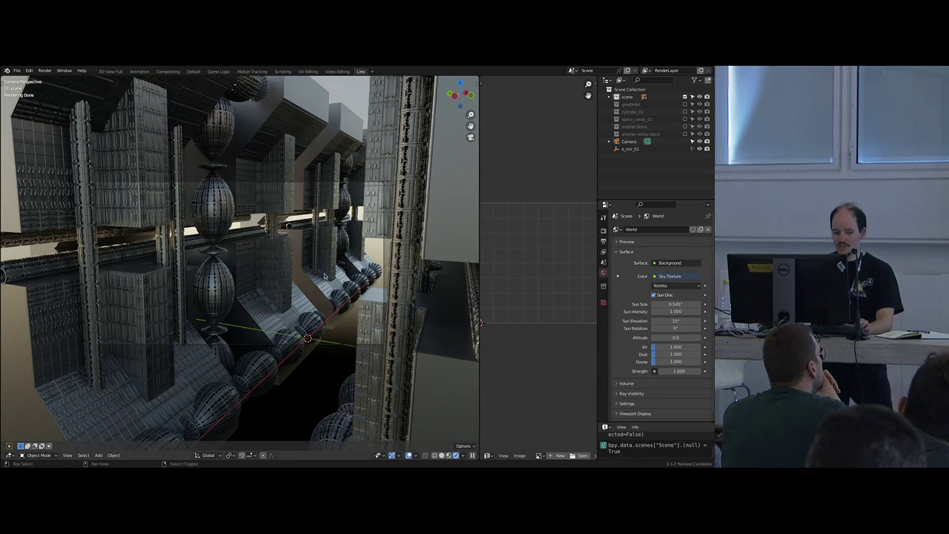
- Add a cube scaled up far enough to enclose the whole canyon and camera, and apply its scale
key(shift+a)
mouse_move(325, 164)
click(357, 175)
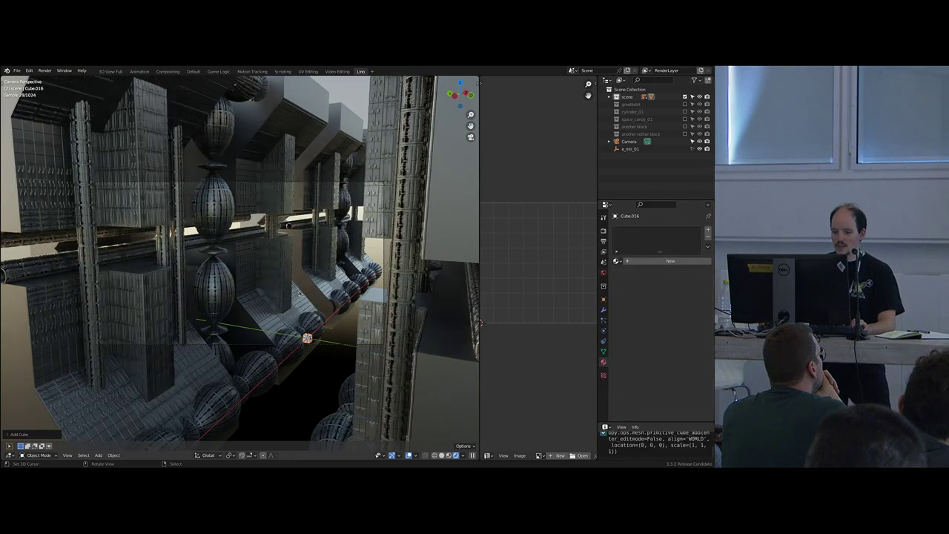
key(s)
click(327, 335)
key(s)
click(473, 345)
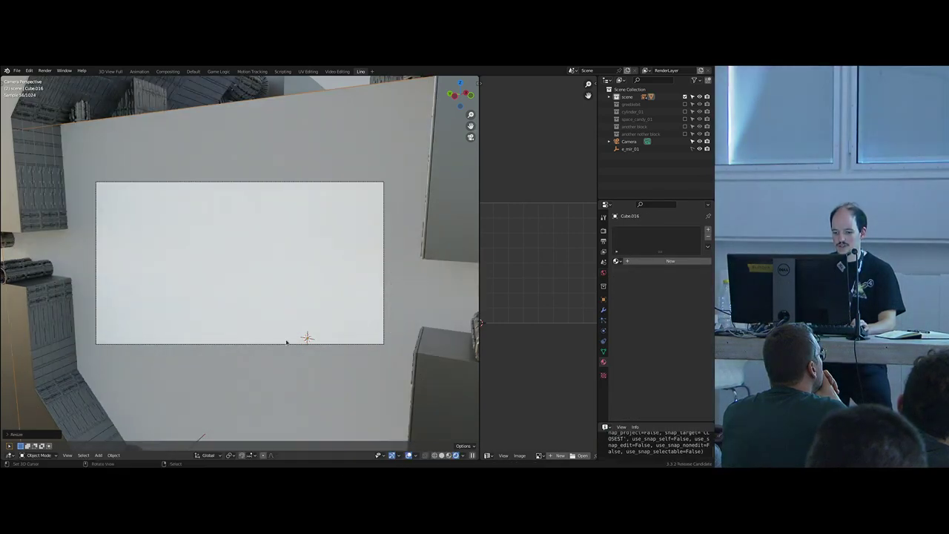
key(s)
click(375, 378)
key(ctrl+a)
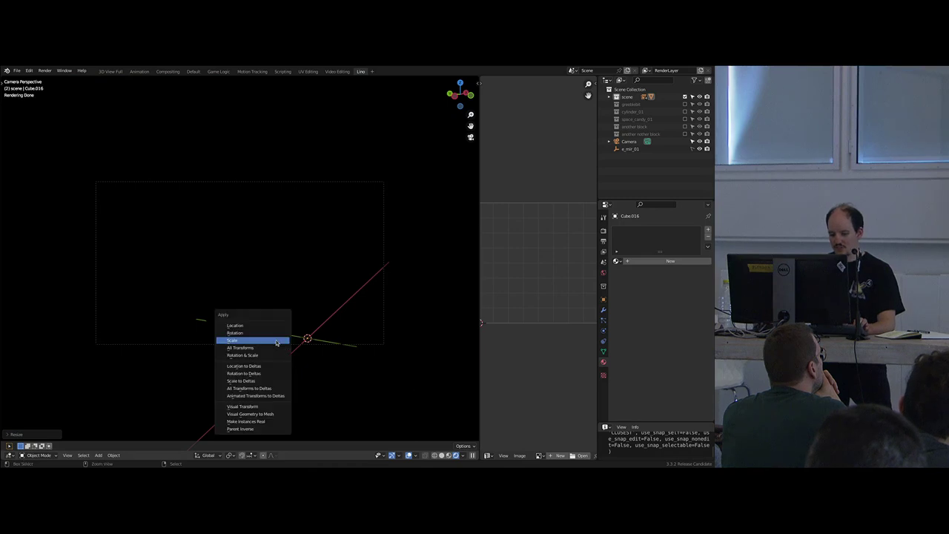
click(276, 342)
- Give the enclosing cube a new material named fog
click(653, 261)
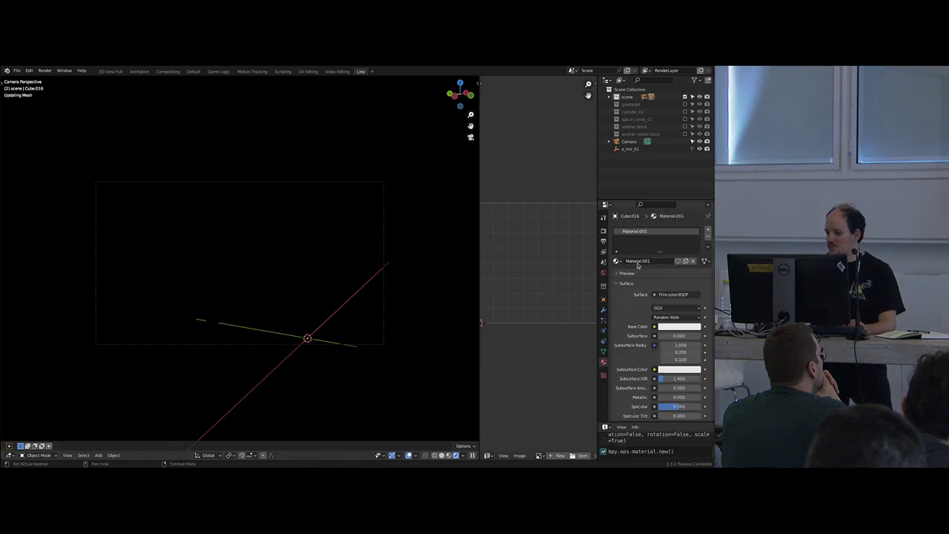
click(629, 261)
text(fog)
key(Return)
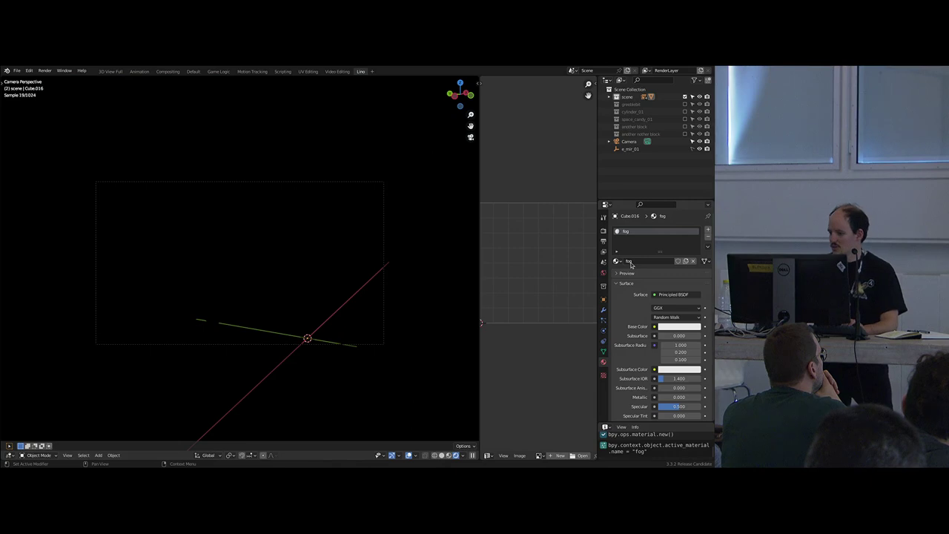
- Remove the fog material's surface shader and assign Principled Volume as its volume shader
click(673, 295)
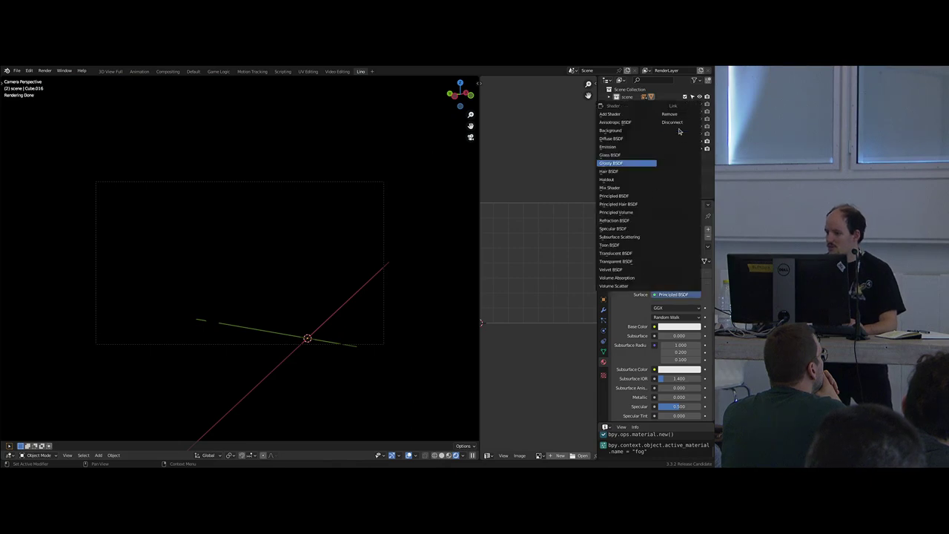
click(673, 116)
click(619, 283)
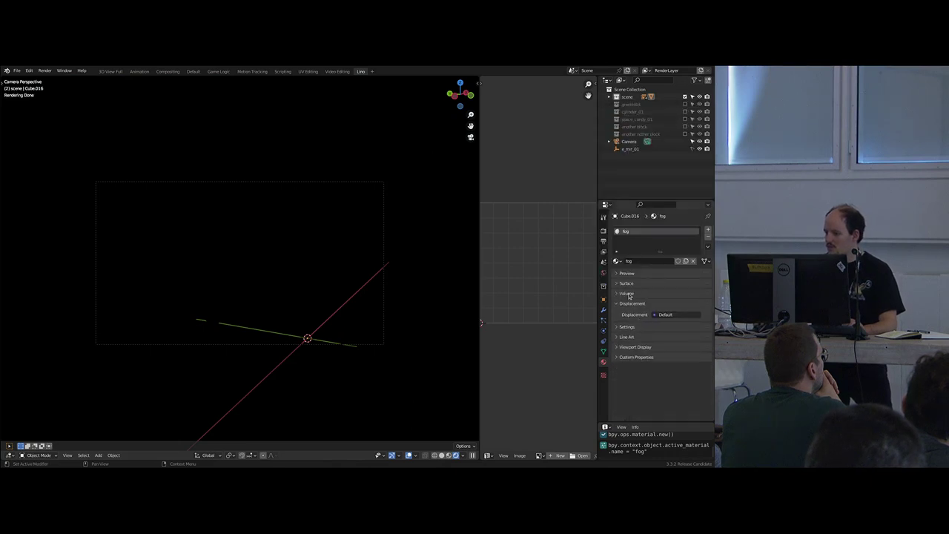
click(627, 294)
click(663, 305)
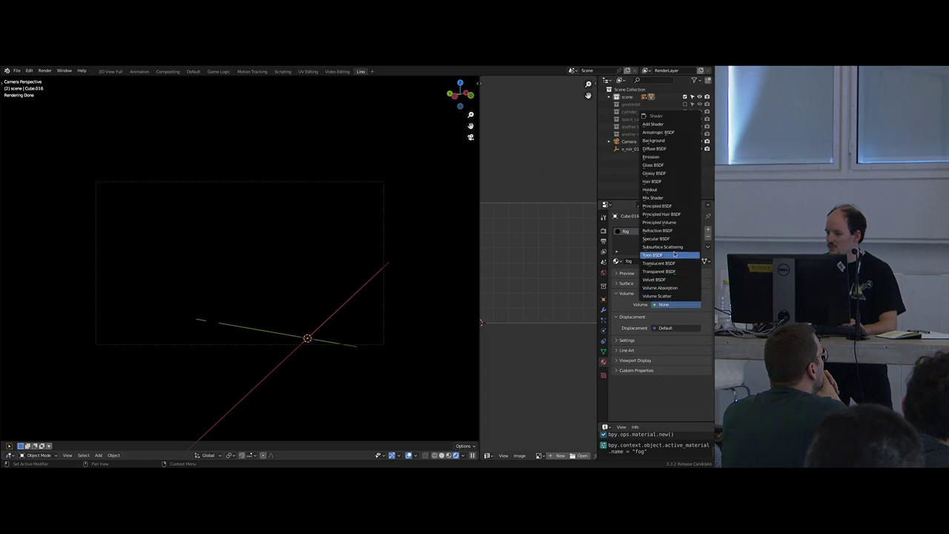
click(659, 222)
- Set the fog volume's density to 0.001 and hide the viewport overlays in the camera view
scroll(619, 316, down, 2)
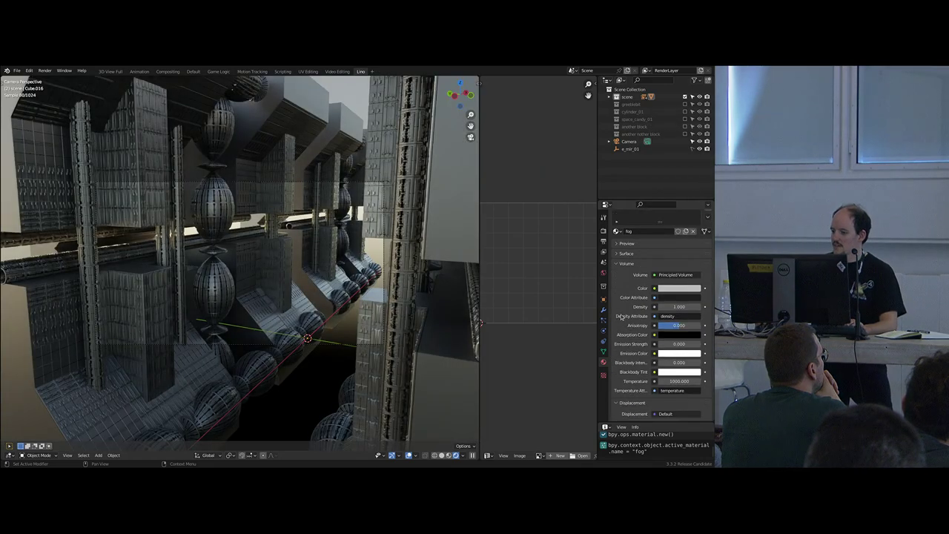
scroll(623, 316, down, 1)
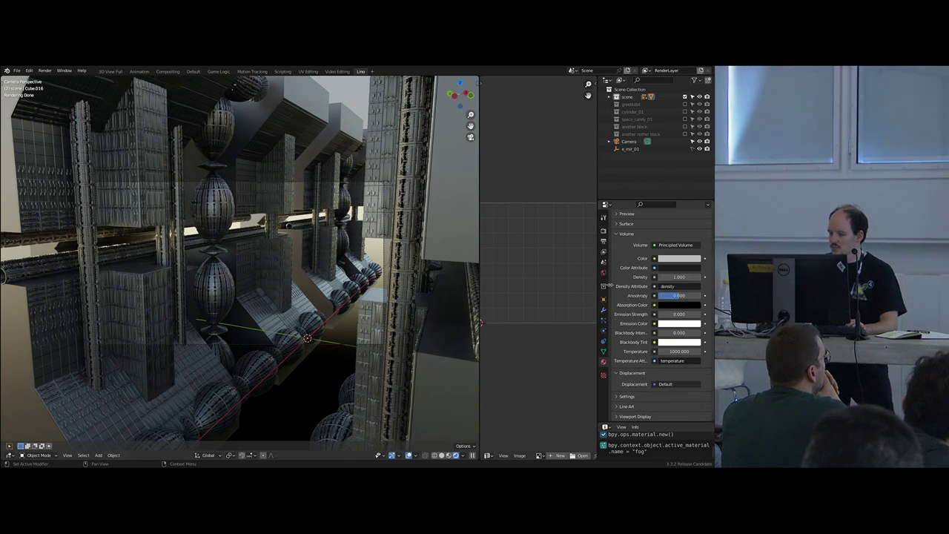
middle_drag(371, 312, 265, 329)
scroll(308, 313, down, 8)
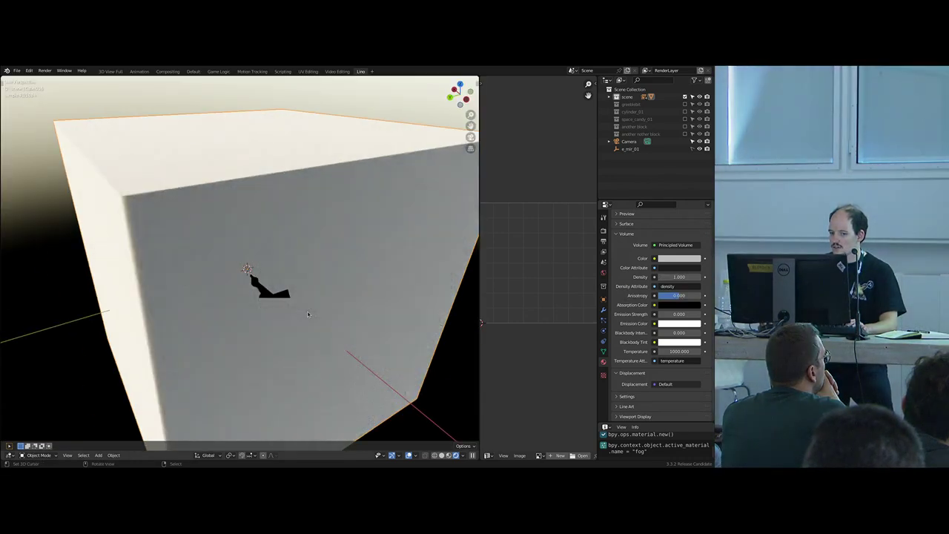
key(KP_0)
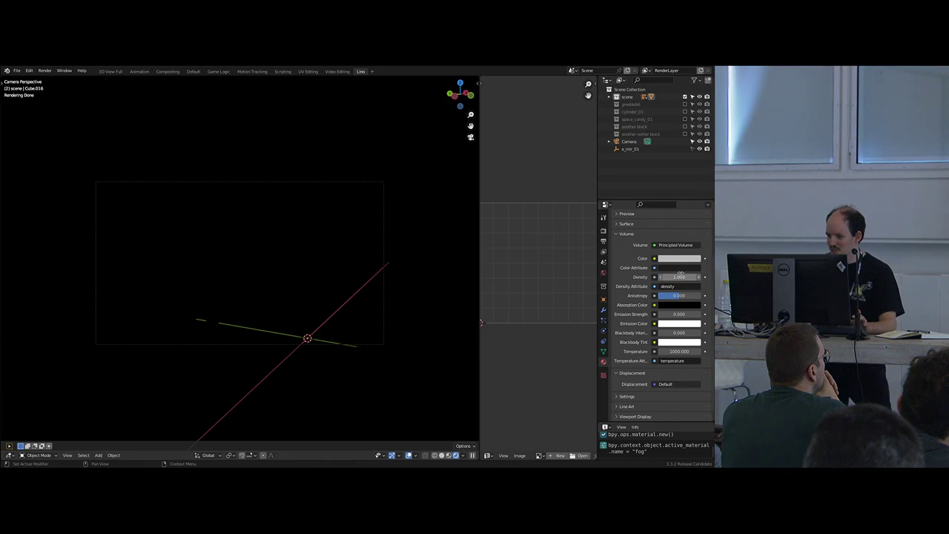
key(Return)
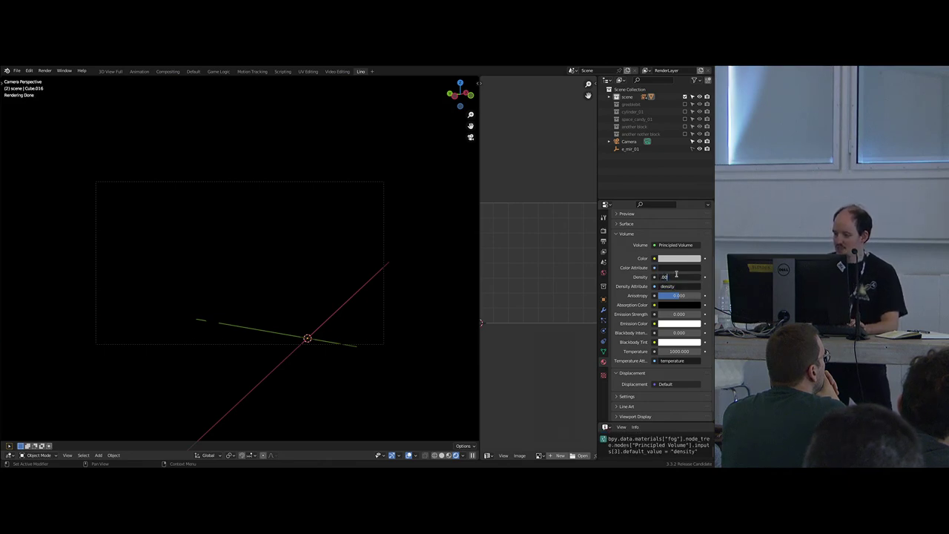
text(1)
key(Return)
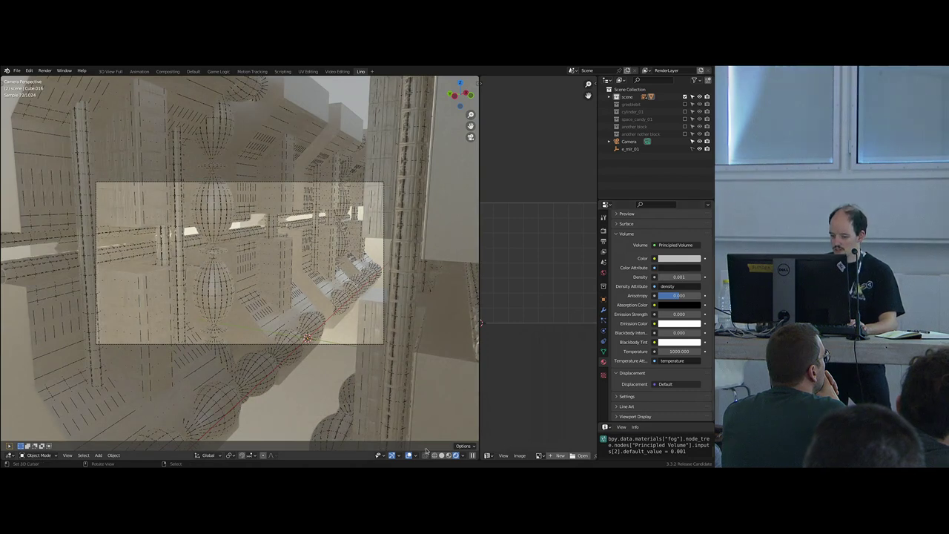
key(shift+alt+z)
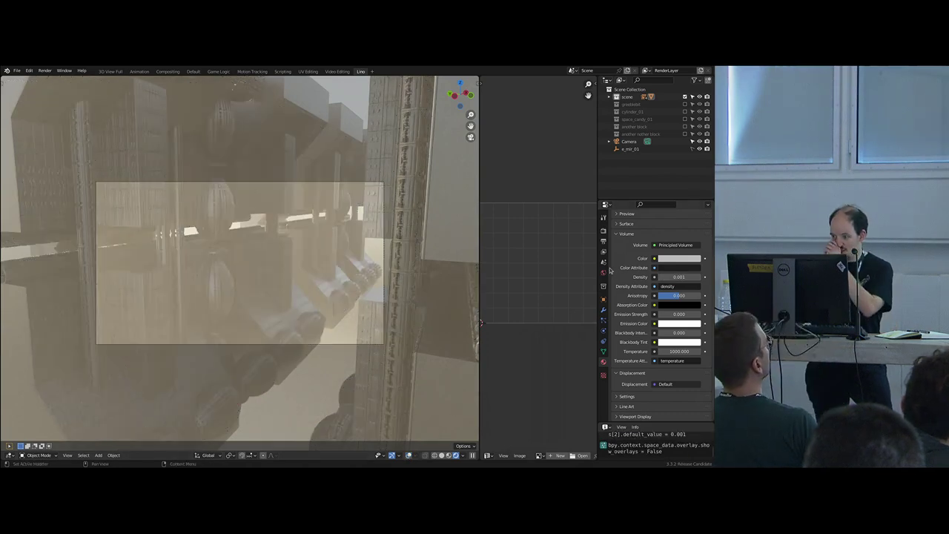
- Set the world sky texture's sun rotation to 103° and its sun elevation to 1.8°
click(603, 272)
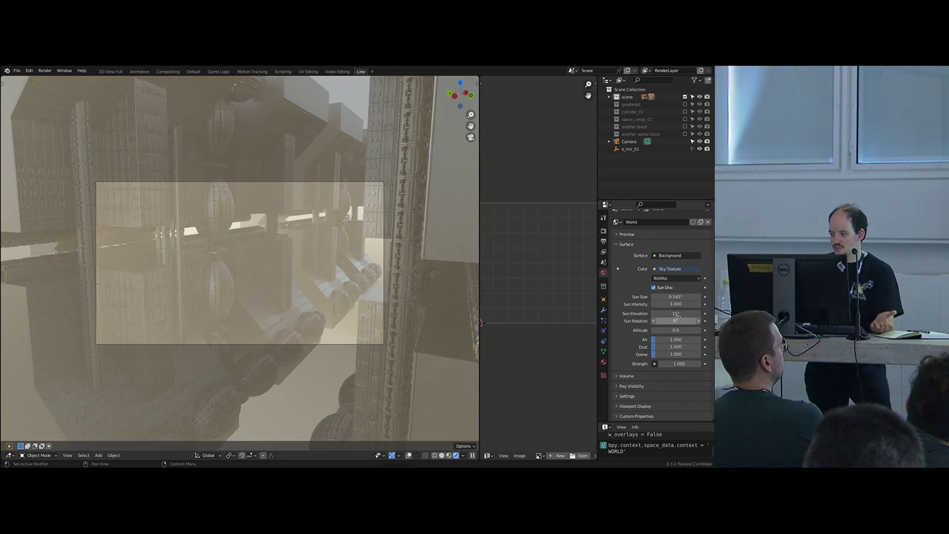
drag(676, 321, 653, 313)
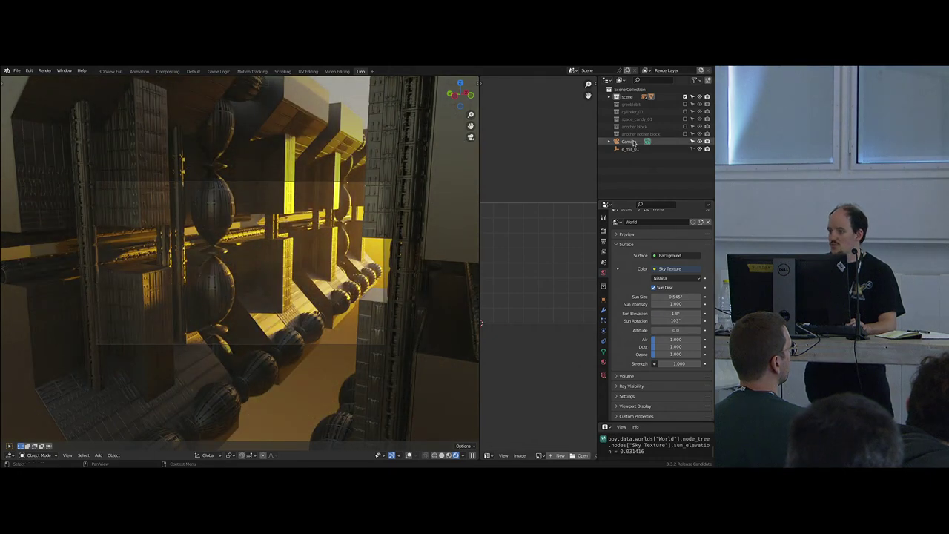
- Rename the Cube.016 fog object in the scene collection as volume
click(610, 98)
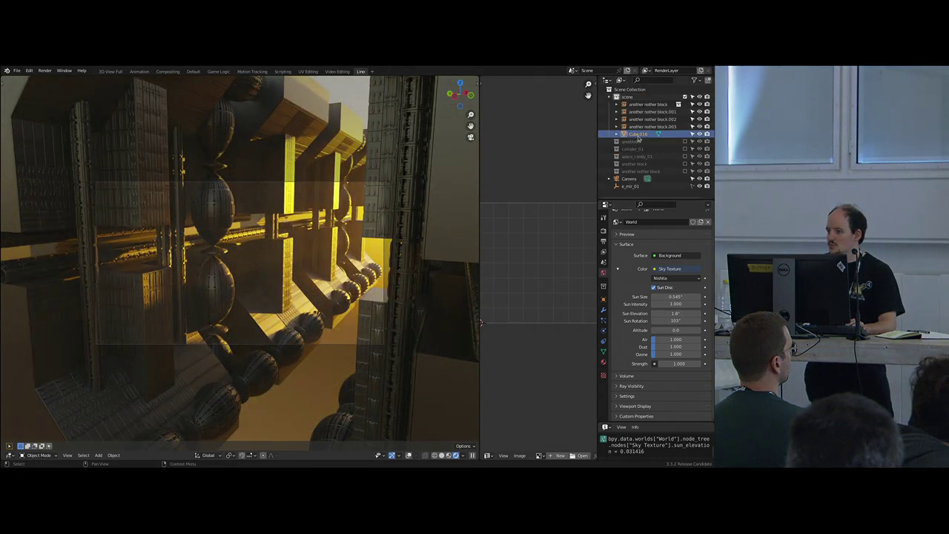
double_click(638, 135)
text(volume)
key(Return)
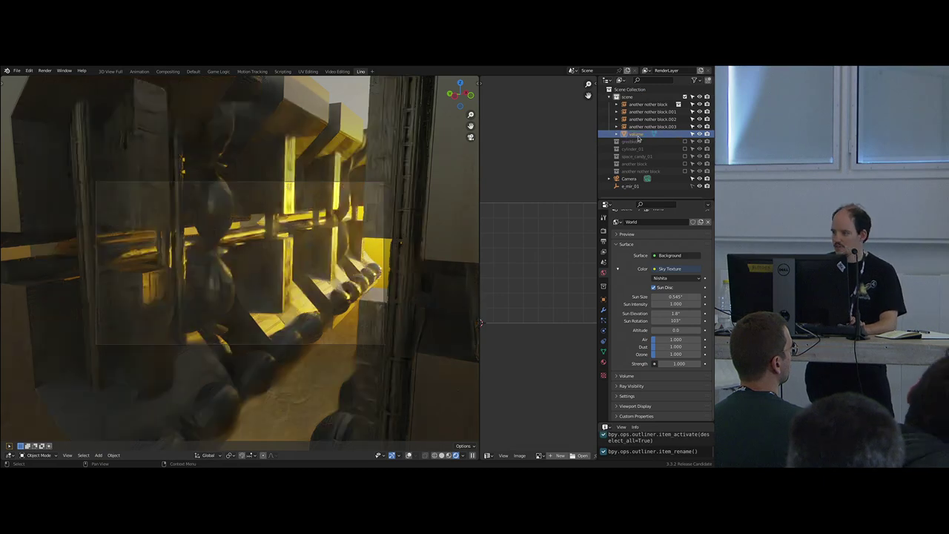
- Set the fog material's volume density to 0.003 and its anisotropy to about 0.759
click(603, 361)
click(675, 329)
text(3)
key(Return)
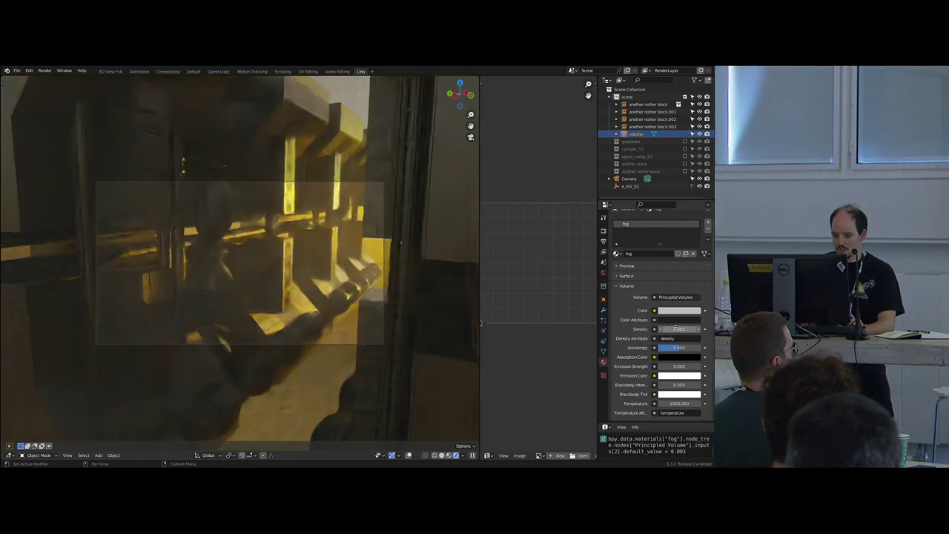
scroll(626, 327, down, 2)
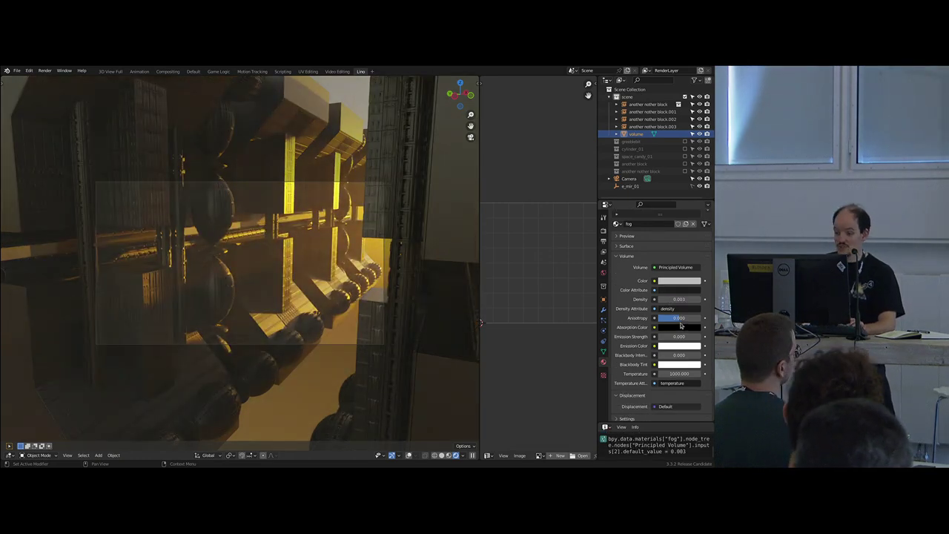
drag(680, 319, 698, 318)
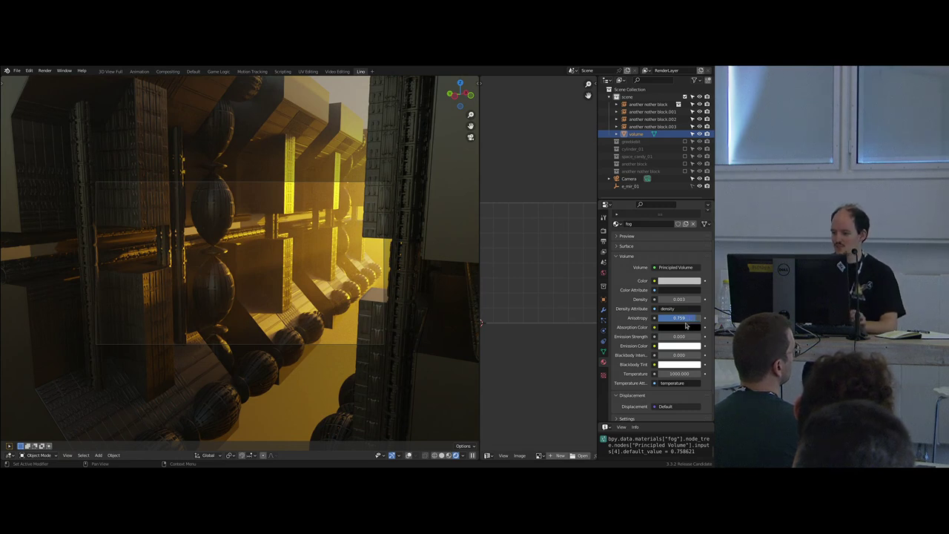
- Increase the fog material's volume density to 0.01
click(672, 299)
text(0.0)
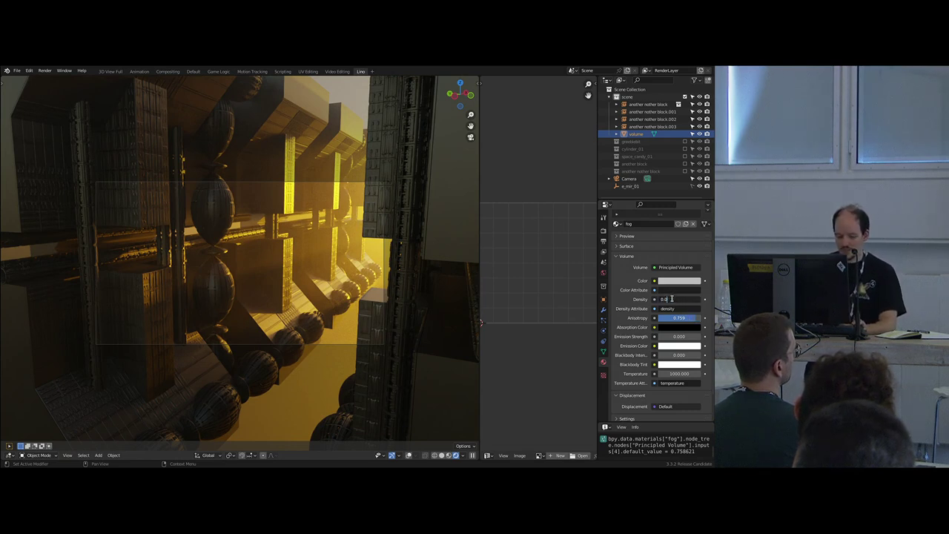
text(1)
key(Return)
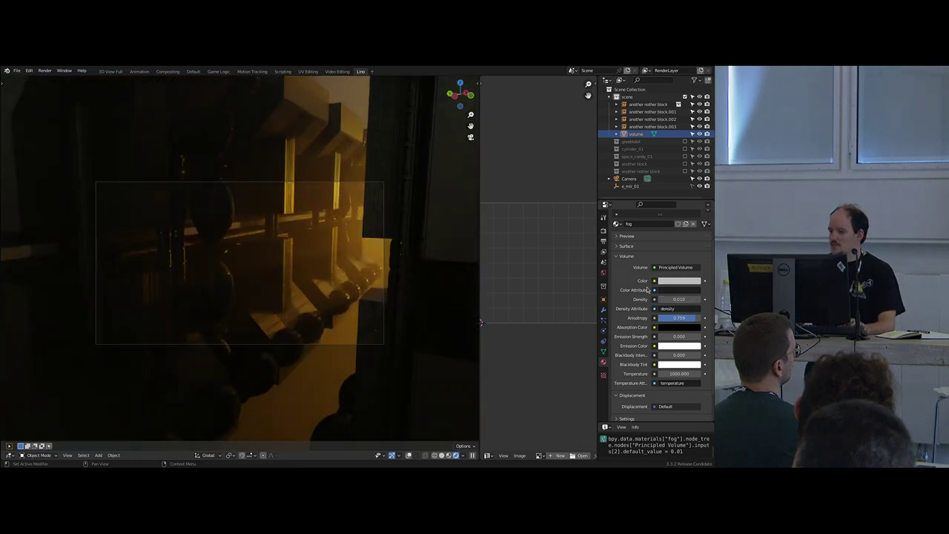
- Raise the sky texture's sun elevation to 16.4°
click(603, 274)
drag(674, 321, 690, 313)
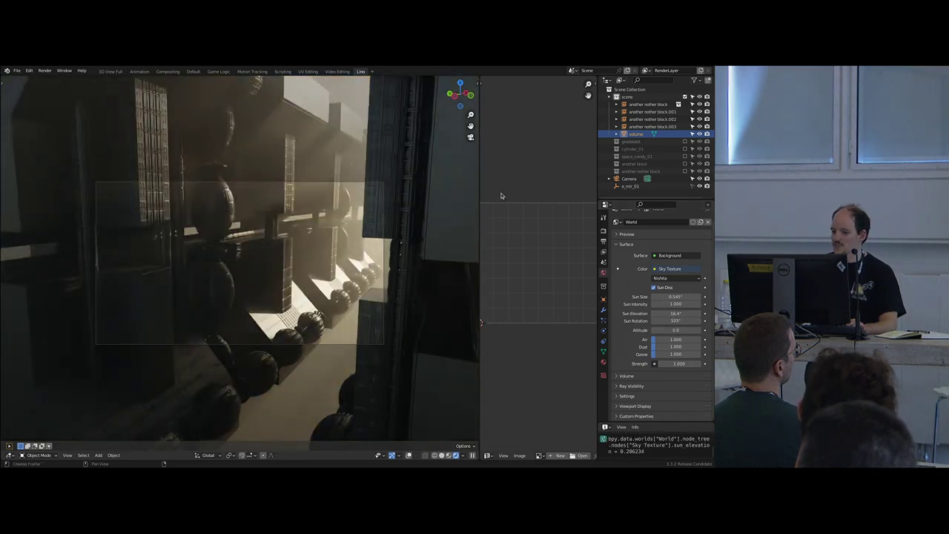
- Set the fog material's absorption color to red with a saturation of 0.990 and a value of 1.000
click(604, 362)
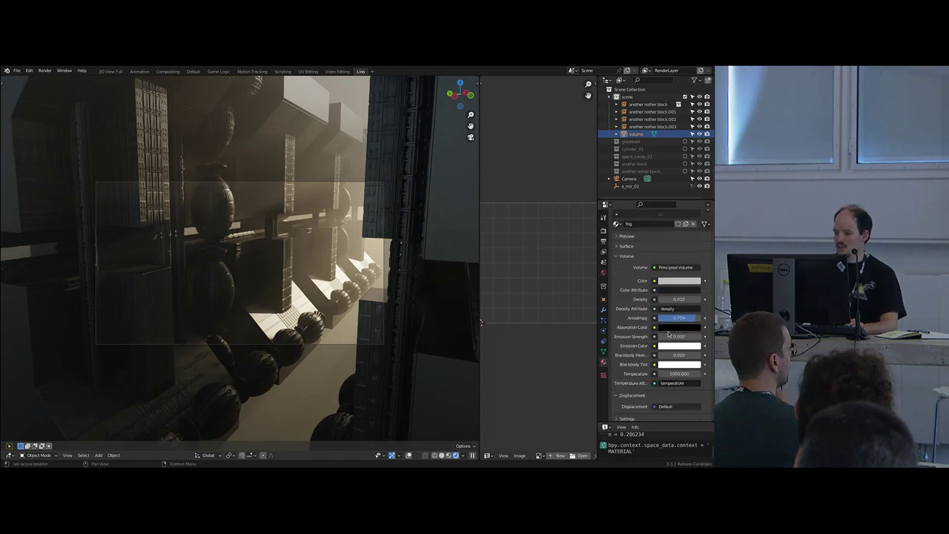
click(667, 332)
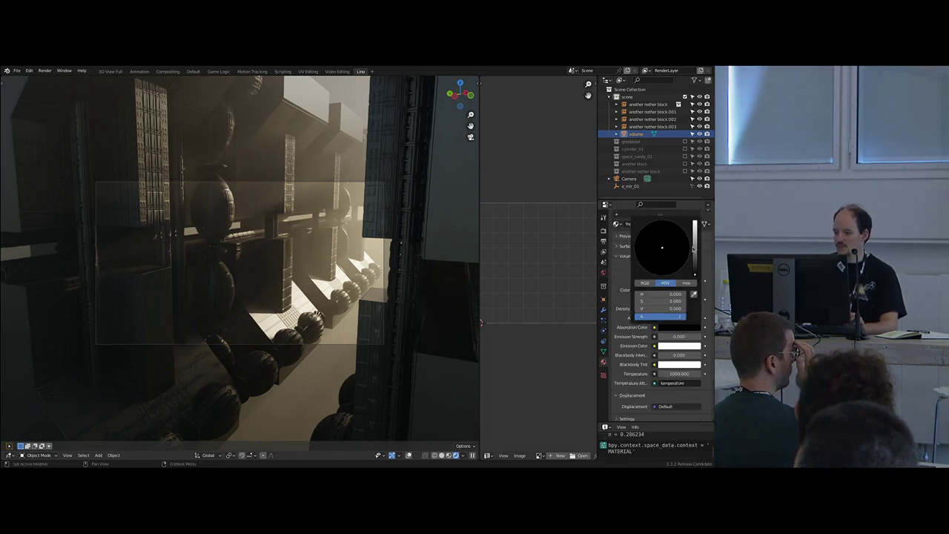
drag(694, 248, 695, 221)
drag(663, 252, 663, 276)
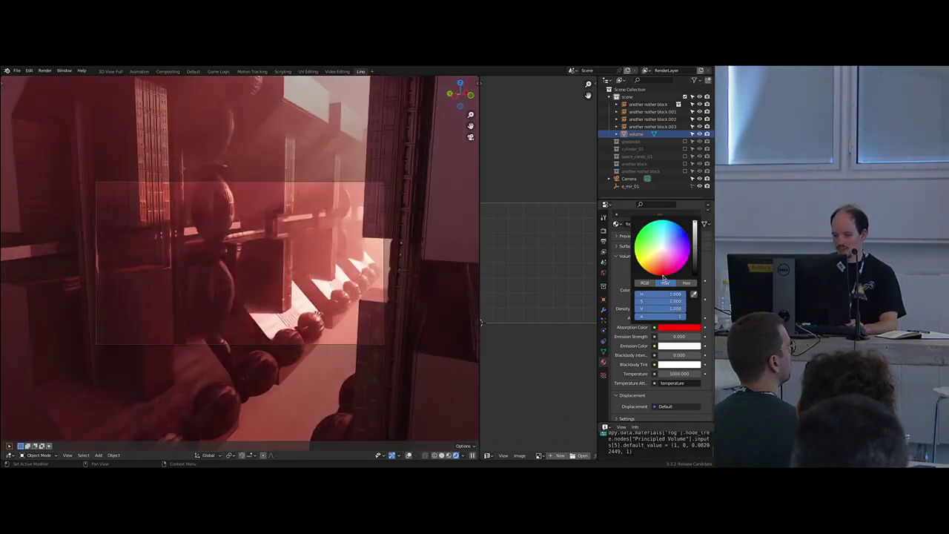
click(677, 302)
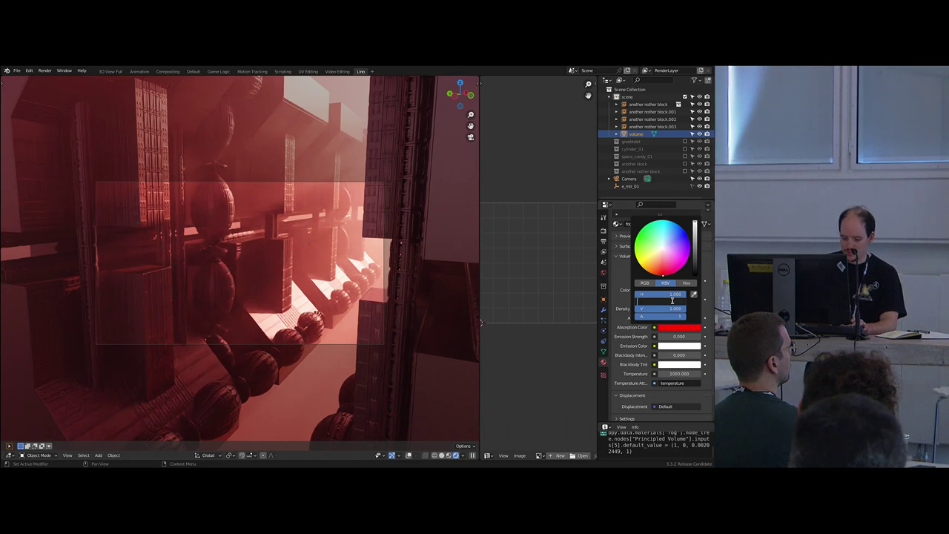
key(Return)
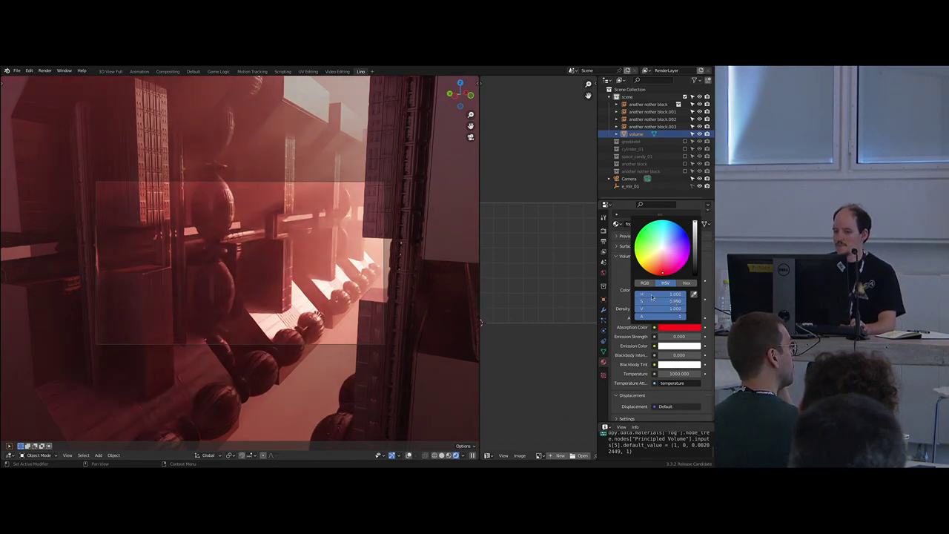
mouse_move(666, 294)
mouse_down()
mouse_move(621, 294)
mouse_move(677, 295)
mouse_up()
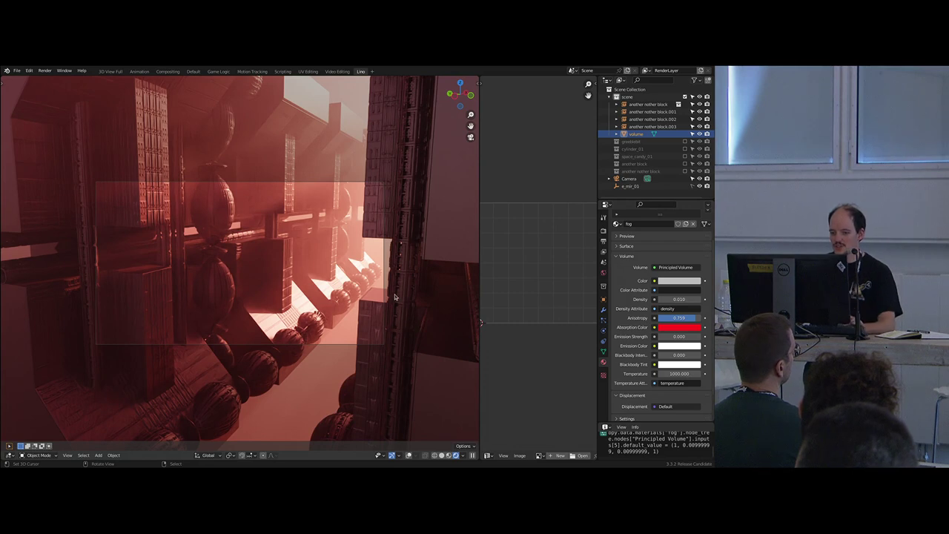
- Increase the fog material's volume density to 0.03
click(668, 299)
key(Return)
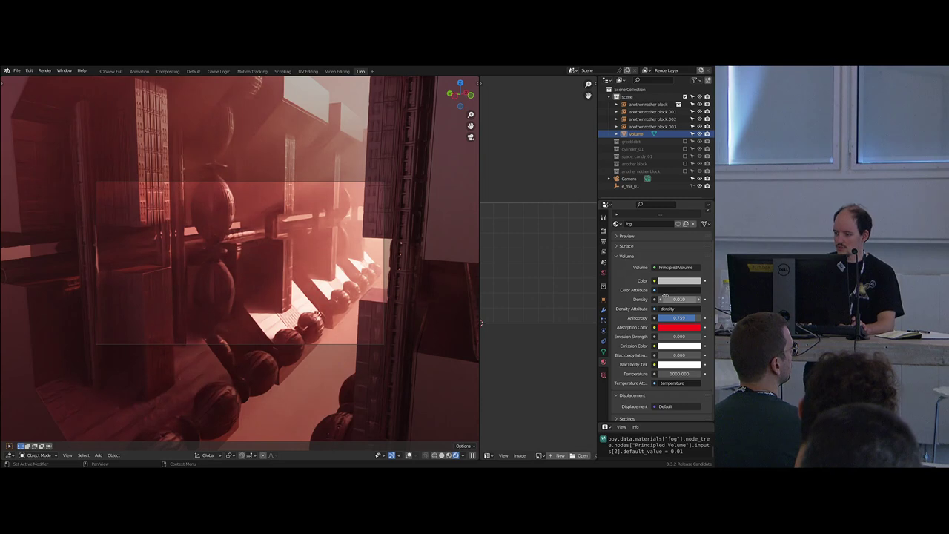
key(BackSpace)
text(3)
key(Return)
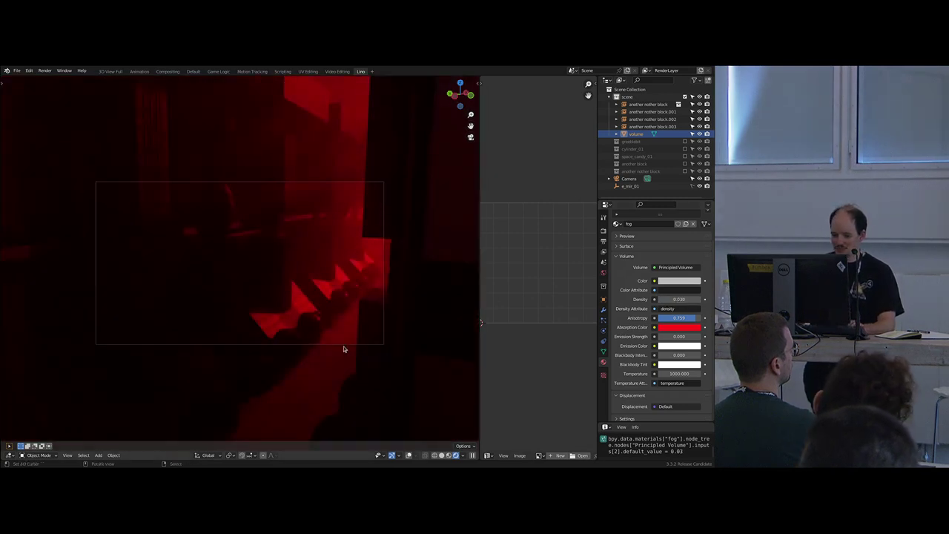
- Change the color management look in the render settings to Medium High Contrast
click(603, 231)
scroll(660, 319, down, 10)
click(678, 378)
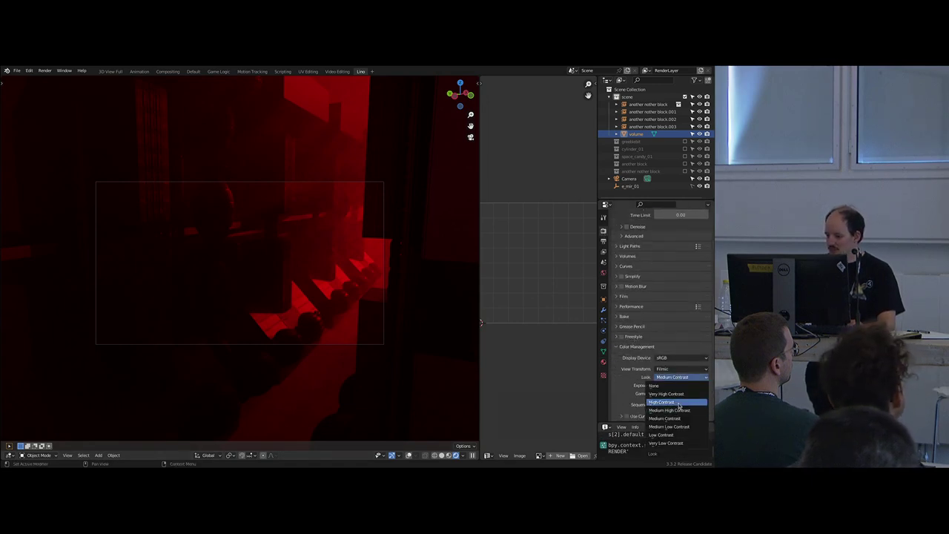
click(667, 408)
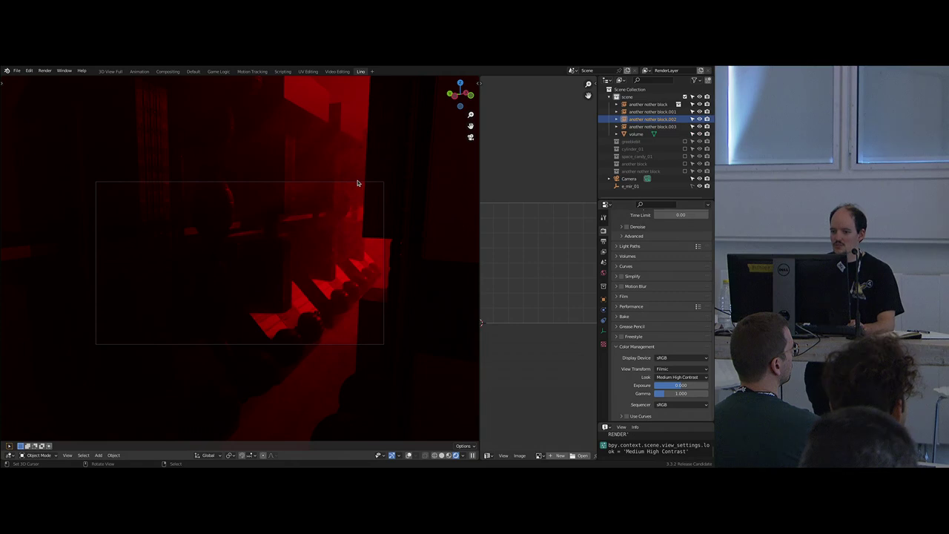
- Fly the camera down into the canyon and frame the lit gap beside a large ribbed sphere in the foreground
click(629, 179)
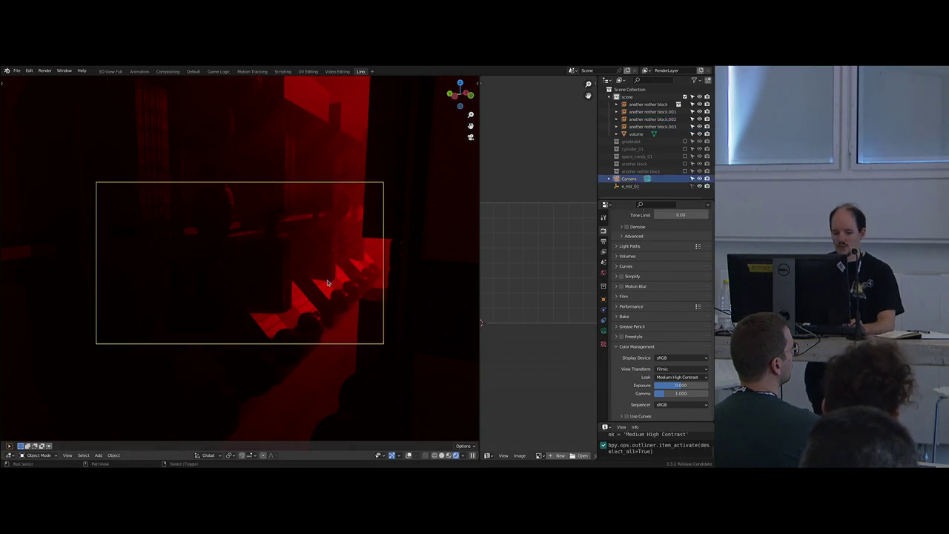
key(shift+grave)
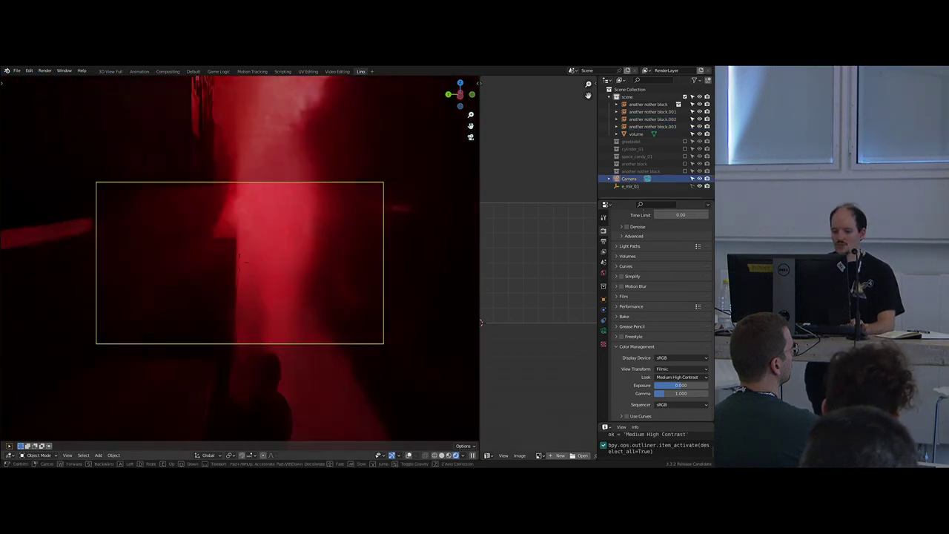
key(w)
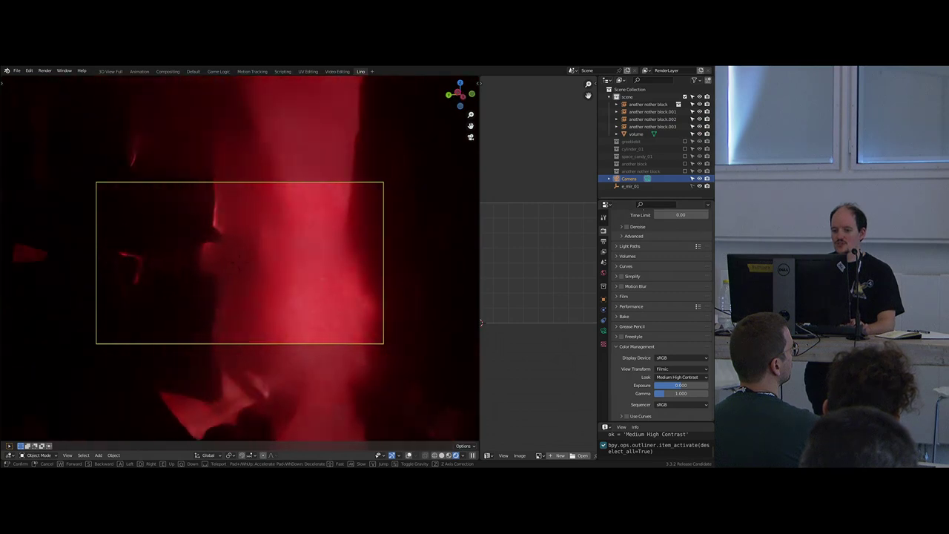
key(w)
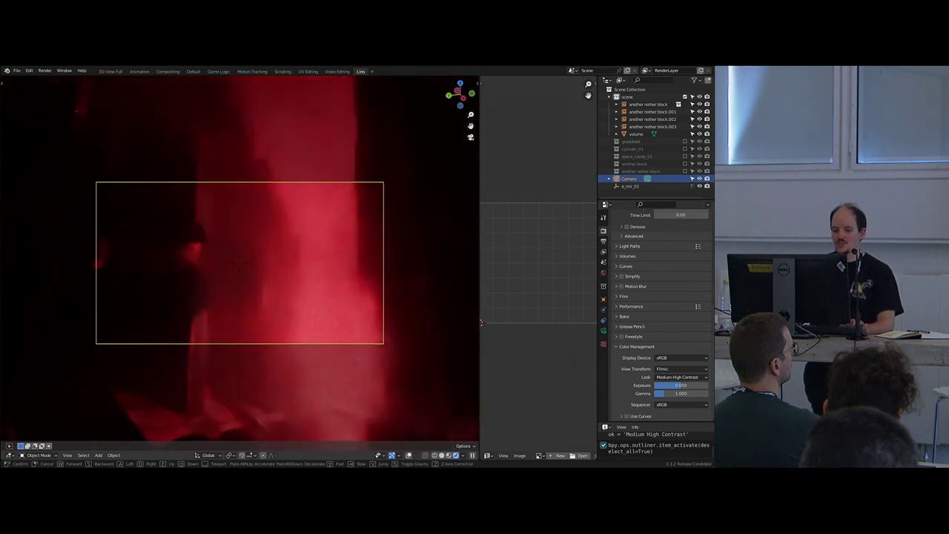
key(a)
key(d)
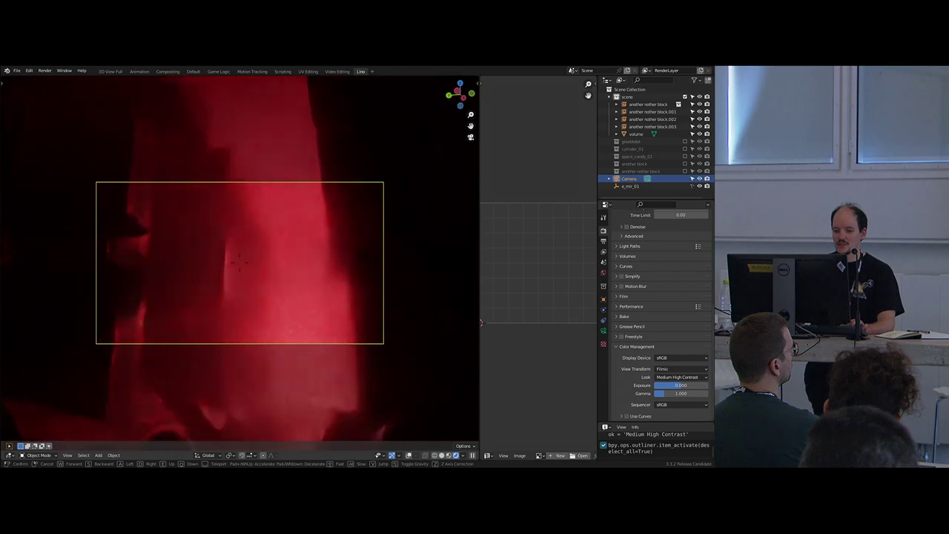
key(a)
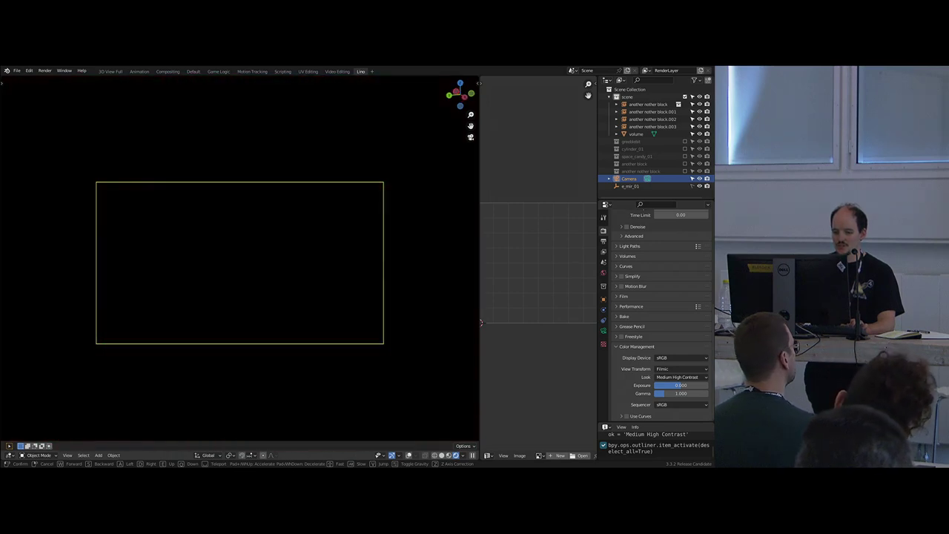
key(d)
key(a)
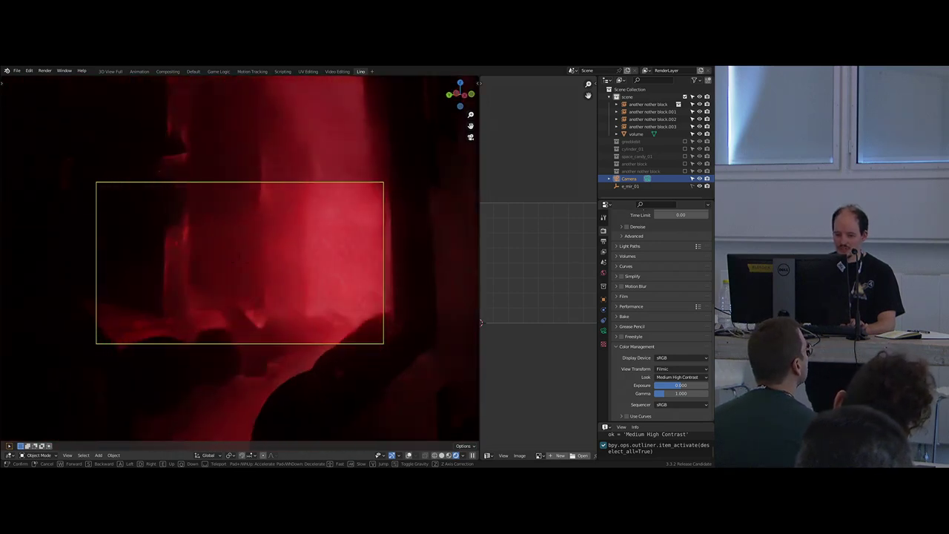
key(d)
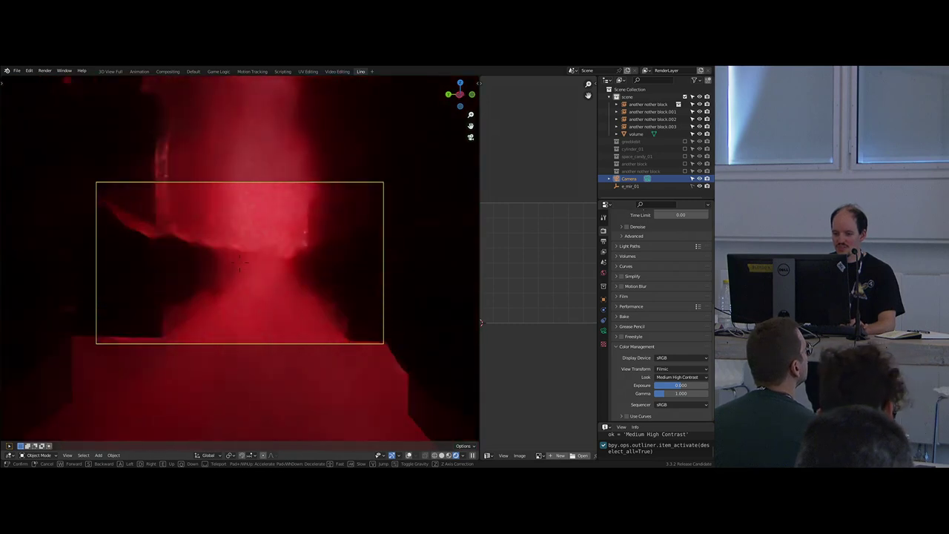
key(w)
key(w)
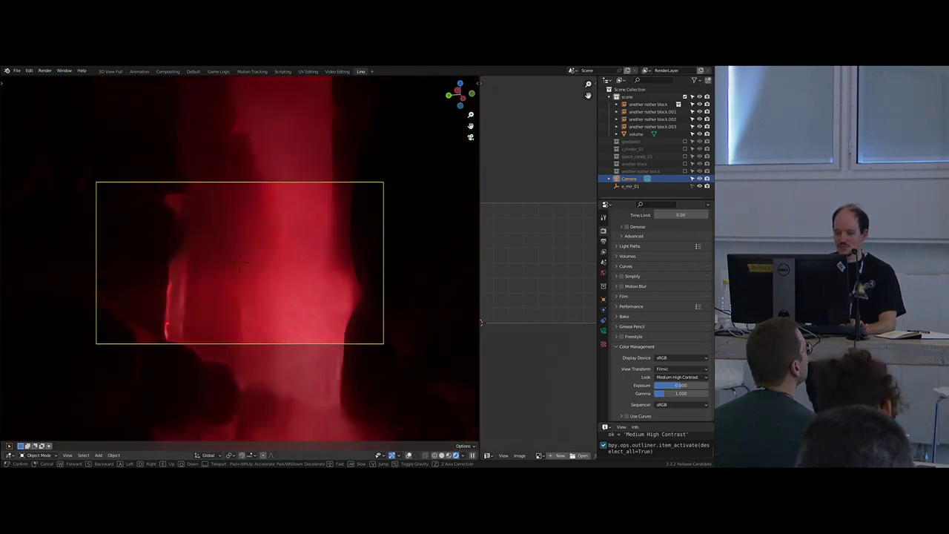
key(w)
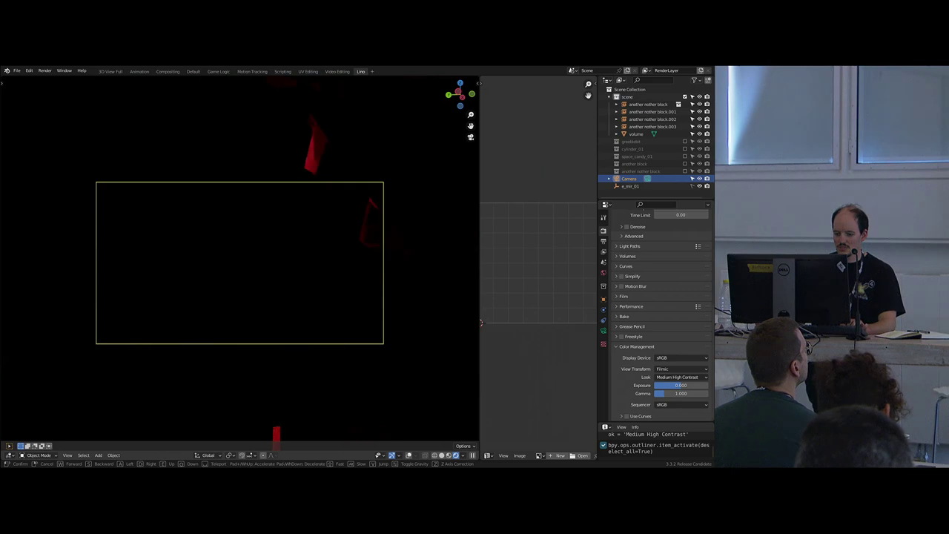
click(333, 317)
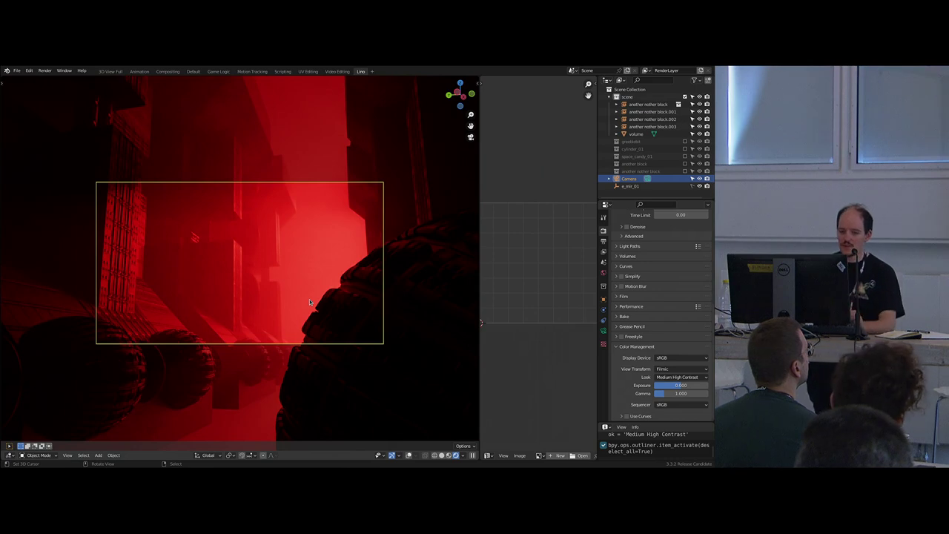
- Switch to solid shading, exclude the scene collection and enable the another block collection to show its block alone
click(684, 97)
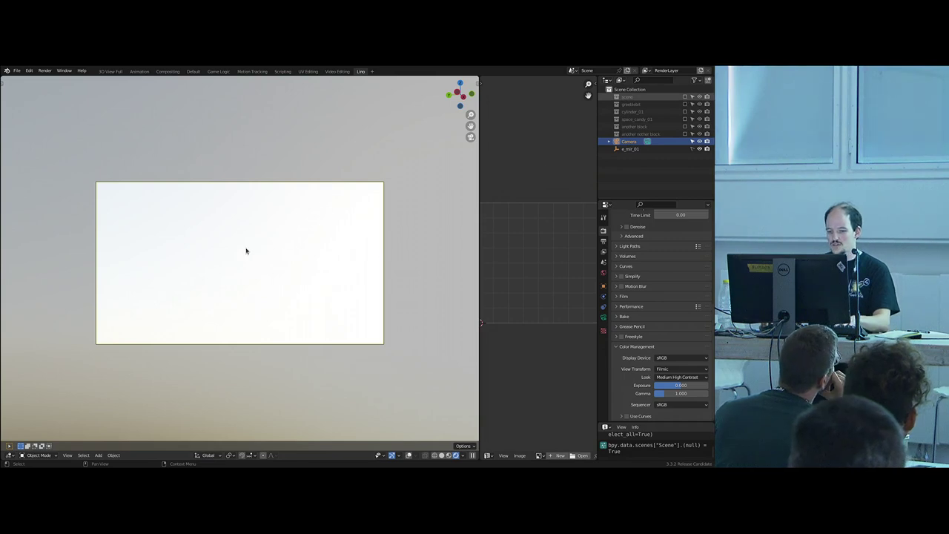
key(ctrl+z)
key(z)
click(416, 225)
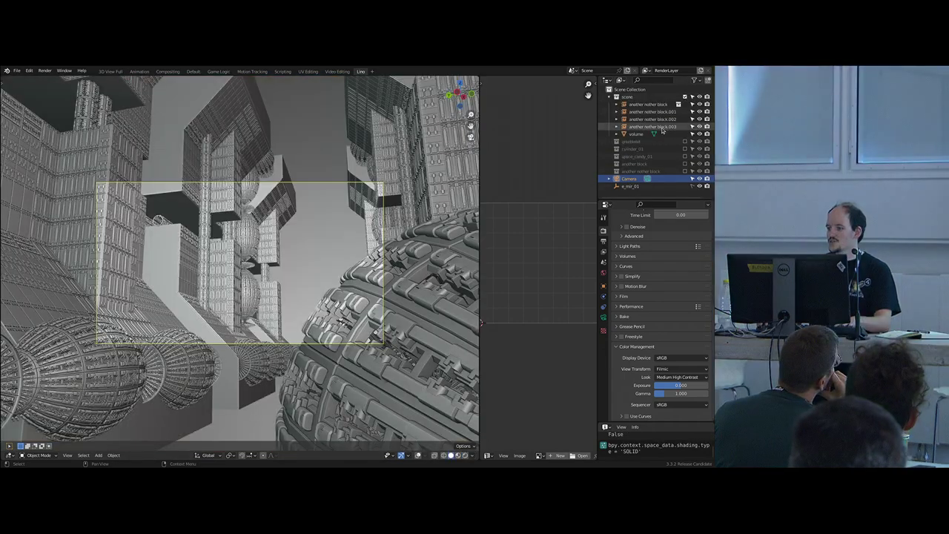
click(684, 97)
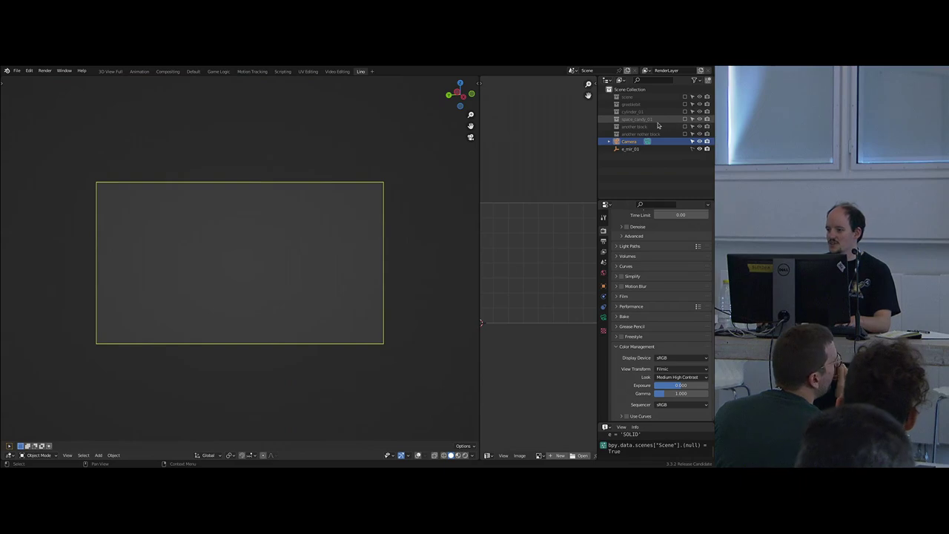
click(662, 127)
click(685, 128)
middle_drag(368, 261, 242, 265)
scroll(313, 264, down, 5)
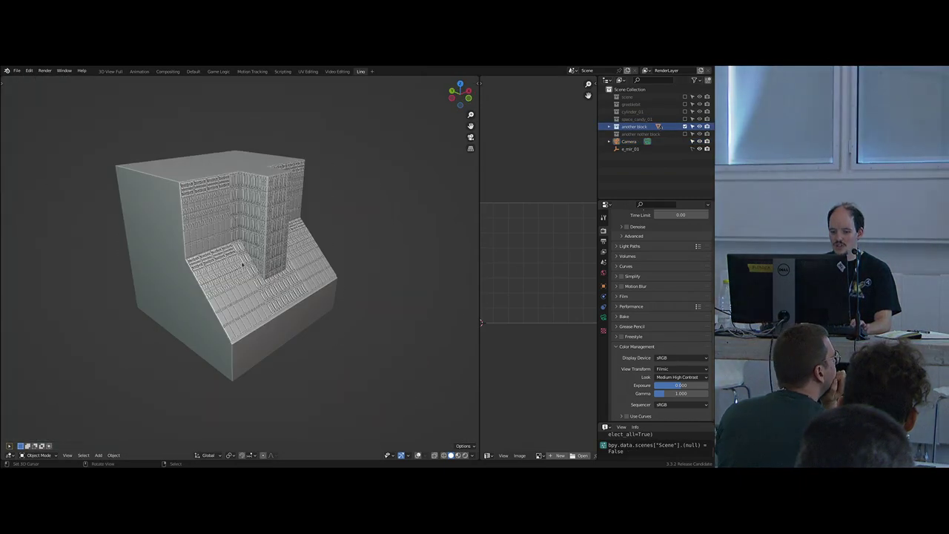
- Add a cube in front of the block, show the viewport overlays and stretch the cube along Y into a beam
key(shift+a)
mouse_move(242, 265)
click(272, 270)
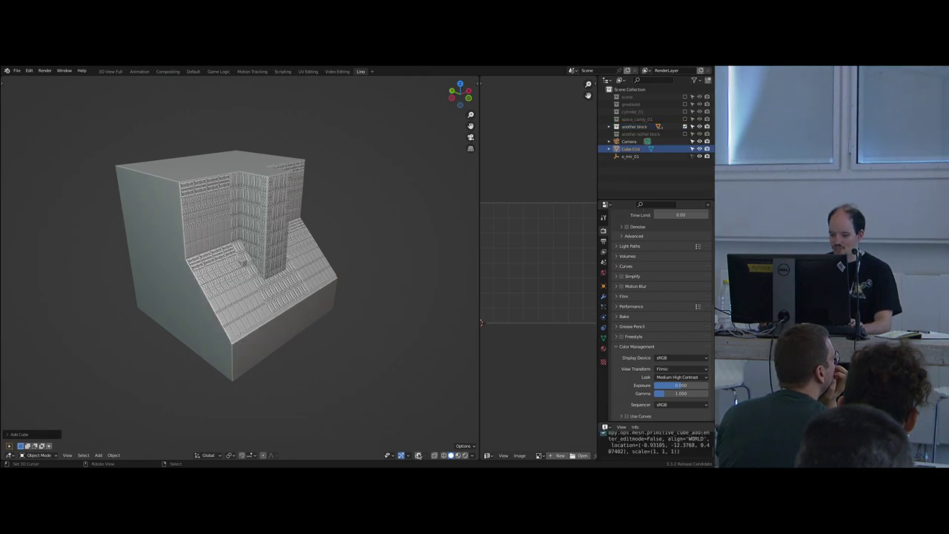
click(418, 456)
middle_drag(298, 275, 326, 285)
key(g)
key(y)
click(359, 292)
key(s)
key(y)
click(1, 380)
- Thin the beam in every axis except Y and move it up along the block's column
middle_drag(405, 265, 376, 304)
key(g)
click(356, 260)
key(s)
key(shift+y)
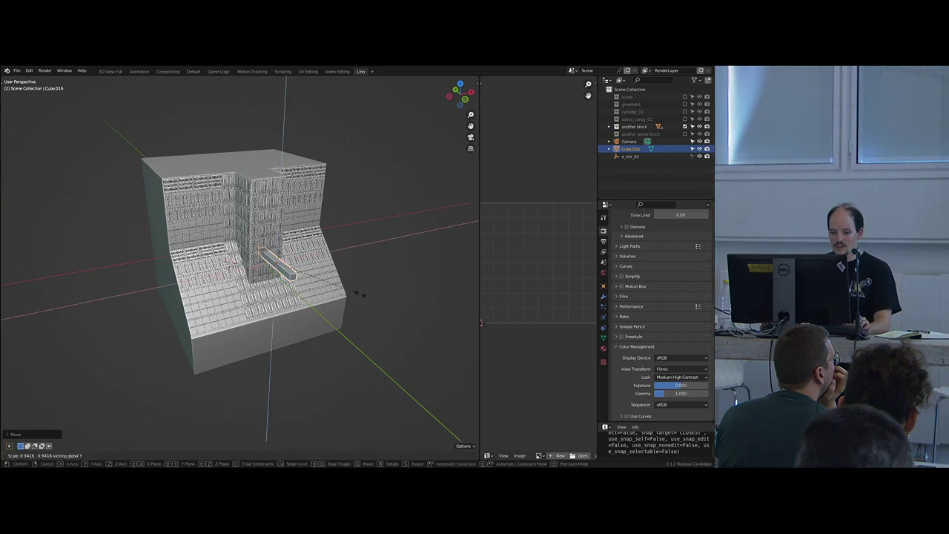
click(304, 269)
middle_drag(305, 269, 332, 236)
key(g)
click(332, 190)
- Duplicate the thin beam three times and spread the copies over the block's column and lower slope
key(shift+d)
click(333, 207)
key(g)
click(347, 208)
key(shift+d)
click(367, 280)
middle_drag(371, 278, 340, 281)
key(g)
click(291, 280)
key(g)
click(318, 300)
key(shift+d)
click(330, 317)
mouse_move(329, 318)
middle_down()
mouse_move(341, 319)
mouse_move(319, 317)
mouse_move(343, 299)
mouse_move(329, 316)
middle_up()
- Duplicate one more beam, stretch it along Y well beyond the others and place it on the block's upper wall
key(shift+d)
click(305, 318)
key(s)
key(y)
click(420, 378)
middle_drag(419, 378, 401, 349)
key(g)
click(373, 259)
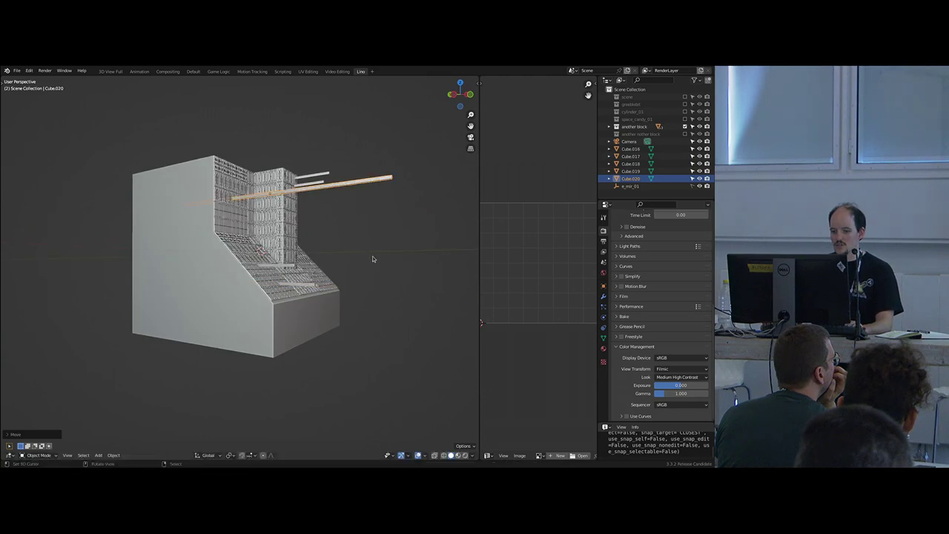
middle_drag(373, 259, 396, 270)
key(g)
key(Tab)
key(Tab)
key(alt+a)
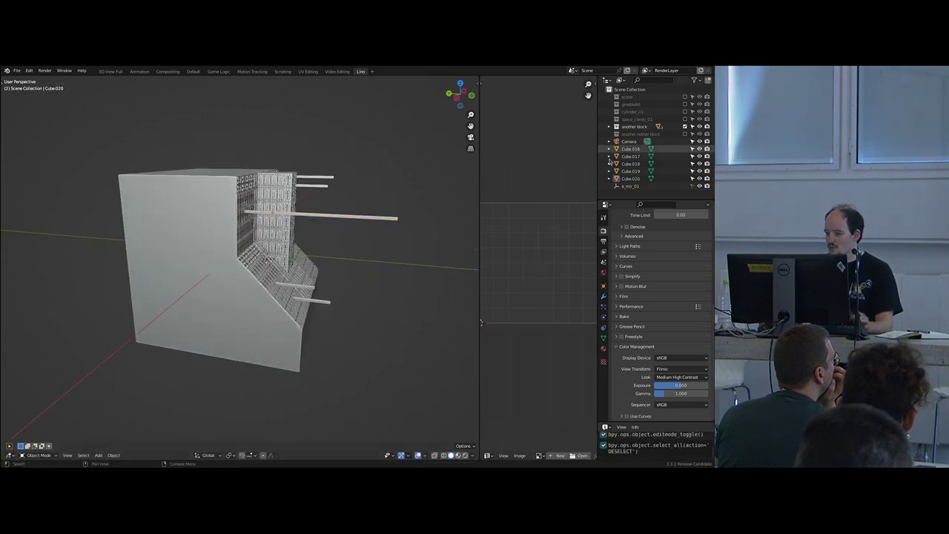
- Move the five beams, Cube.016 to Cube.020, into the another block collection
click(633, 151)
shift+click(634, 186)
click(634, 180)
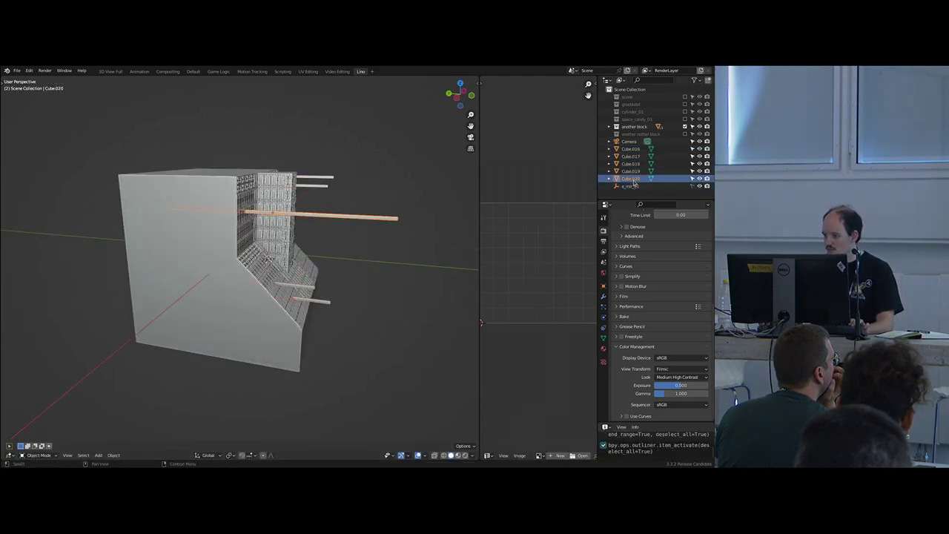
shift+click(631, 149)
drag(632, 149, 637, 128)
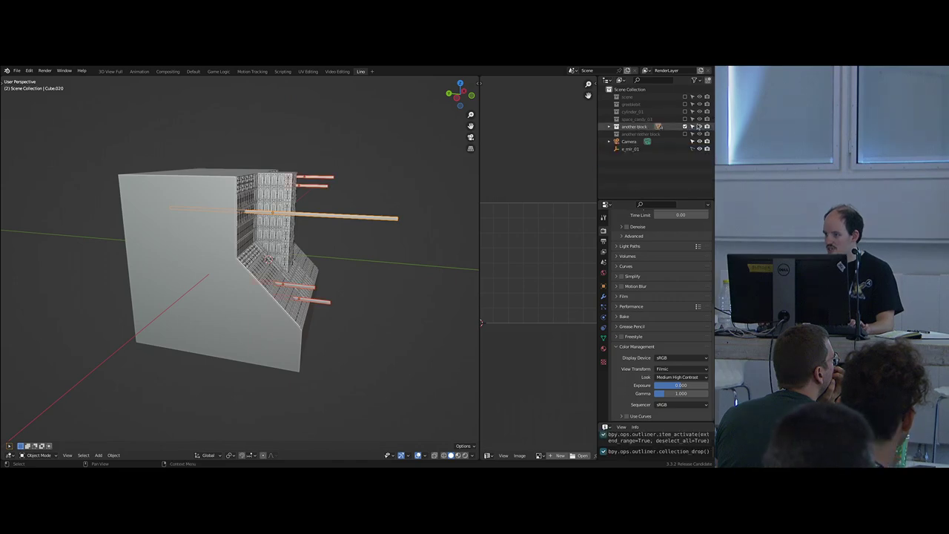
- Exclude the another block collection, re-enable the scene collection and show the camera view in rendered shading
click(685, 127)
click(685, 96)
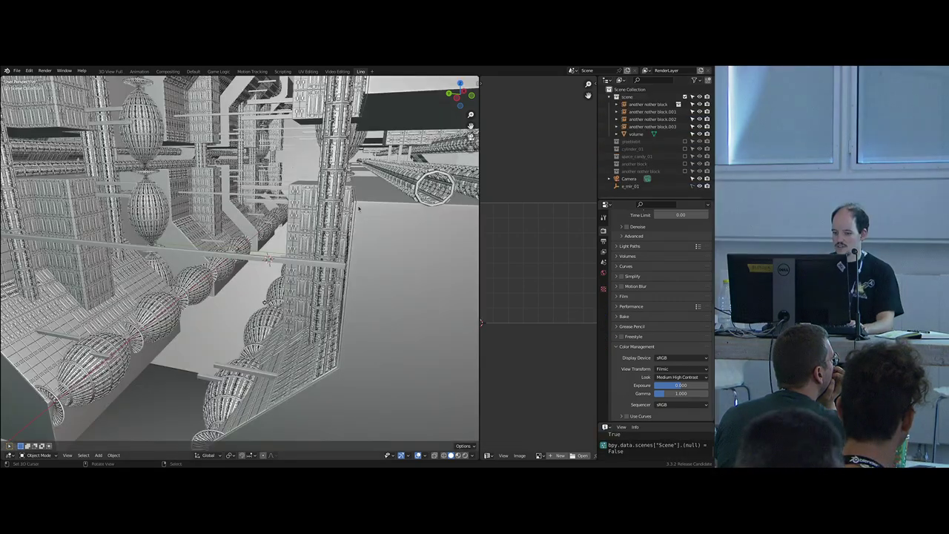
key(KP_0)
key(z)
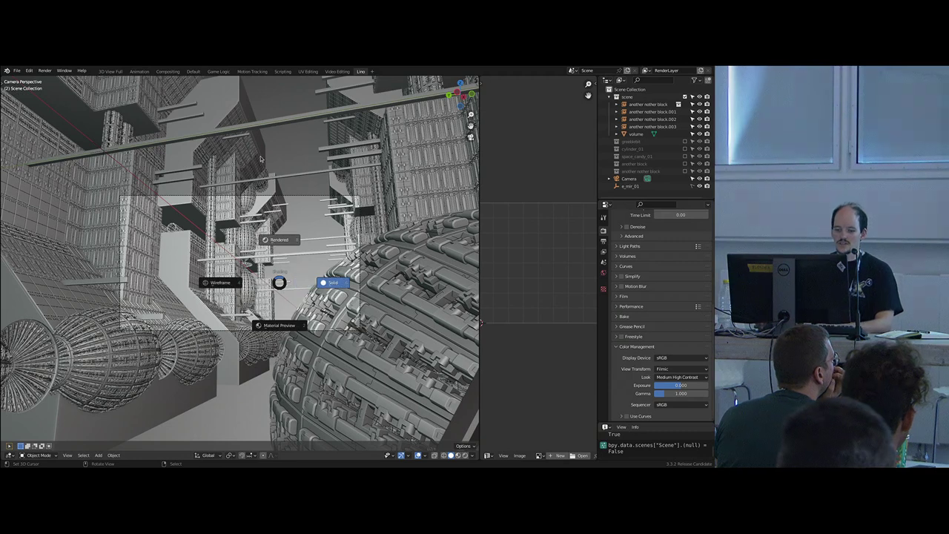
click(259, 158)
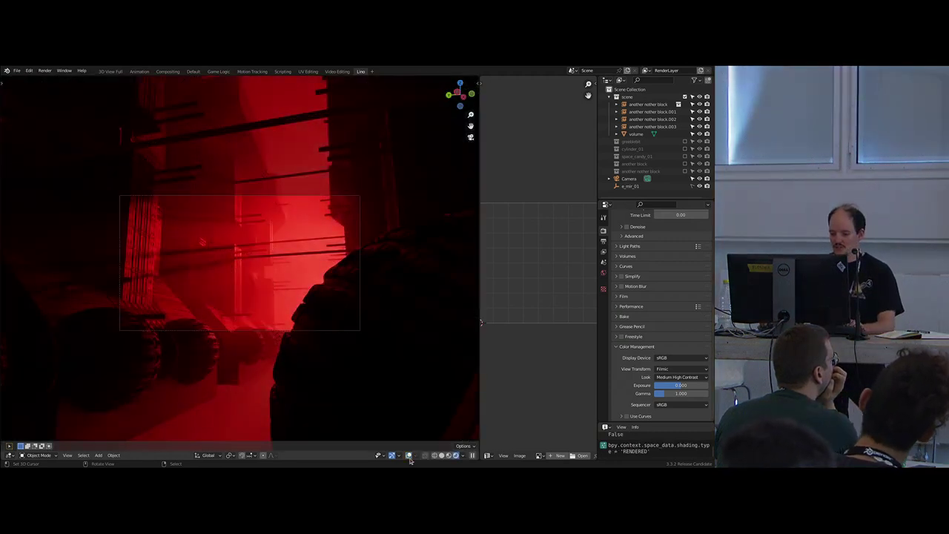
- Maximize the 3D viewport without overlays and fit the camera frame in it to examine the rendered beams
key(ctrl+space)
shift+middle_drag(489, 290, 458, 267)
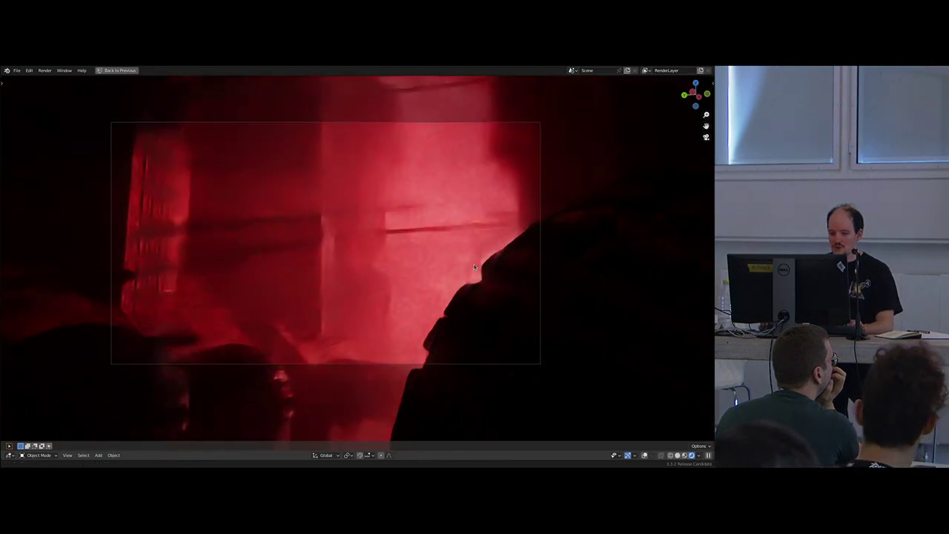
scroll(459, 270, up, 1)
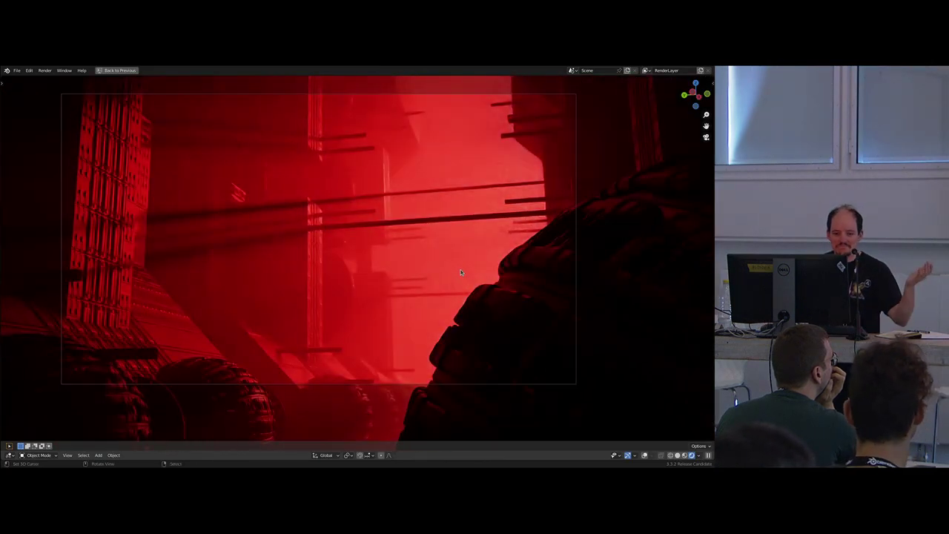